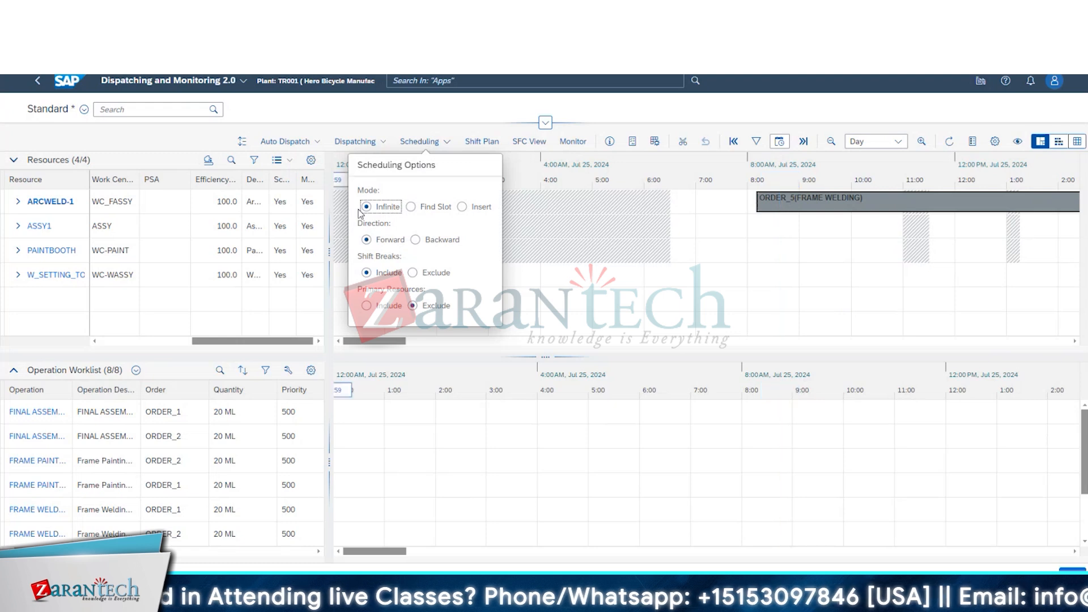
- Switch the scheduling mode to Find Slot and on to Insert, with the direction set to Backward
click(435, 208)
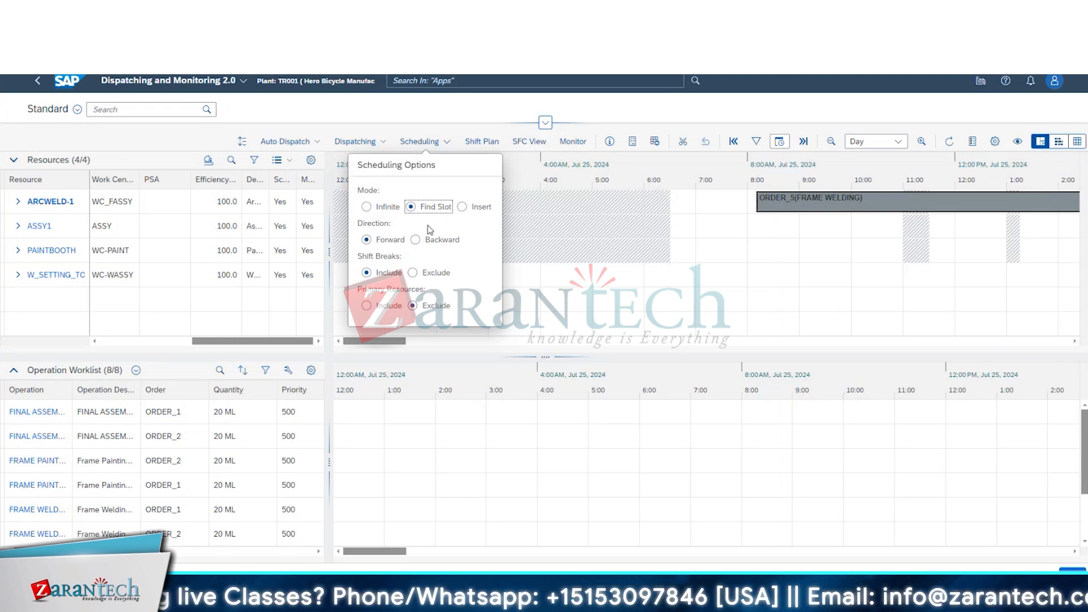
click(482, 207)
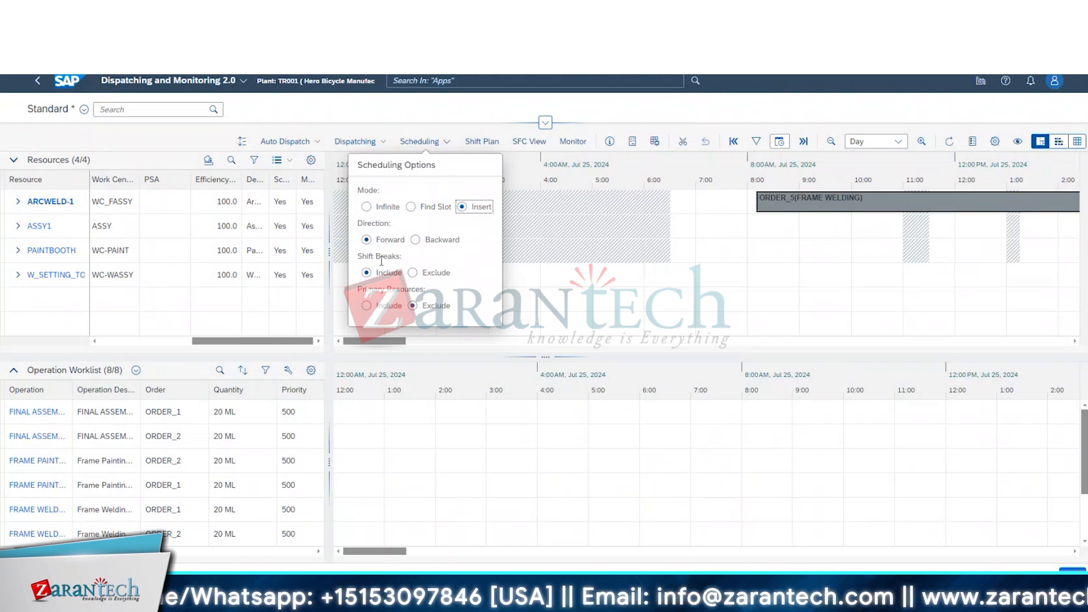
click(441, 241)
- Set the shift breaks scheduling option to Exclude
click(388, 277)
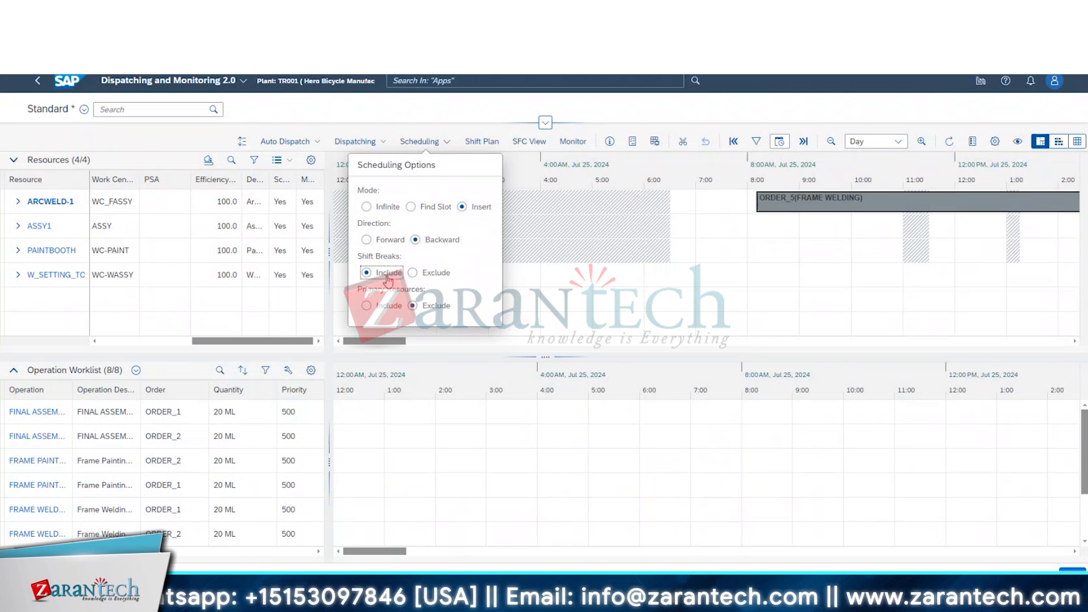
click(434, 279)
click(393, 278)
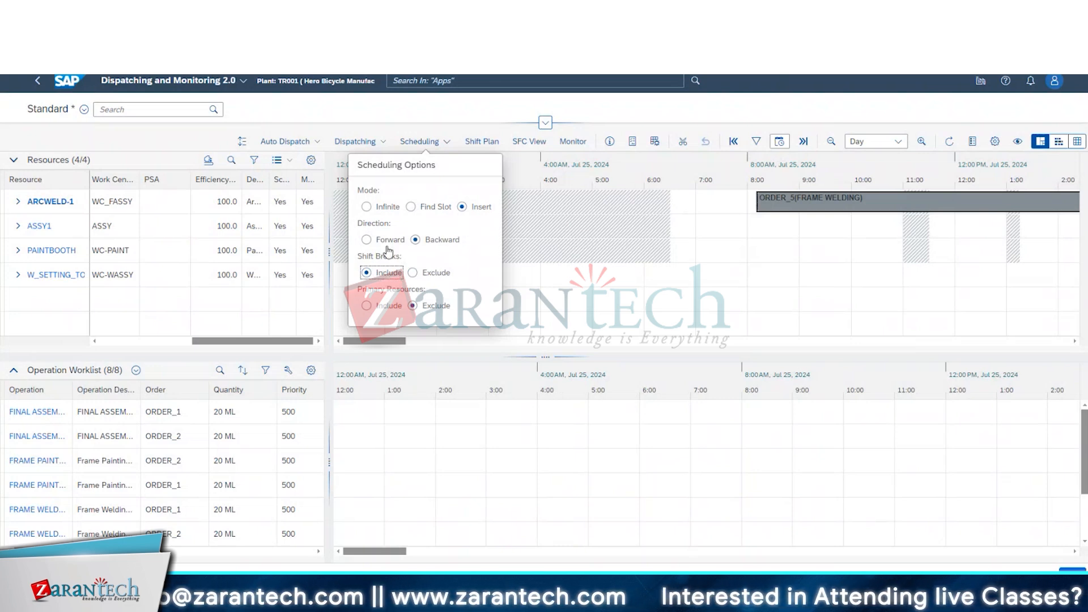
drag(400, 256, 350, 260)
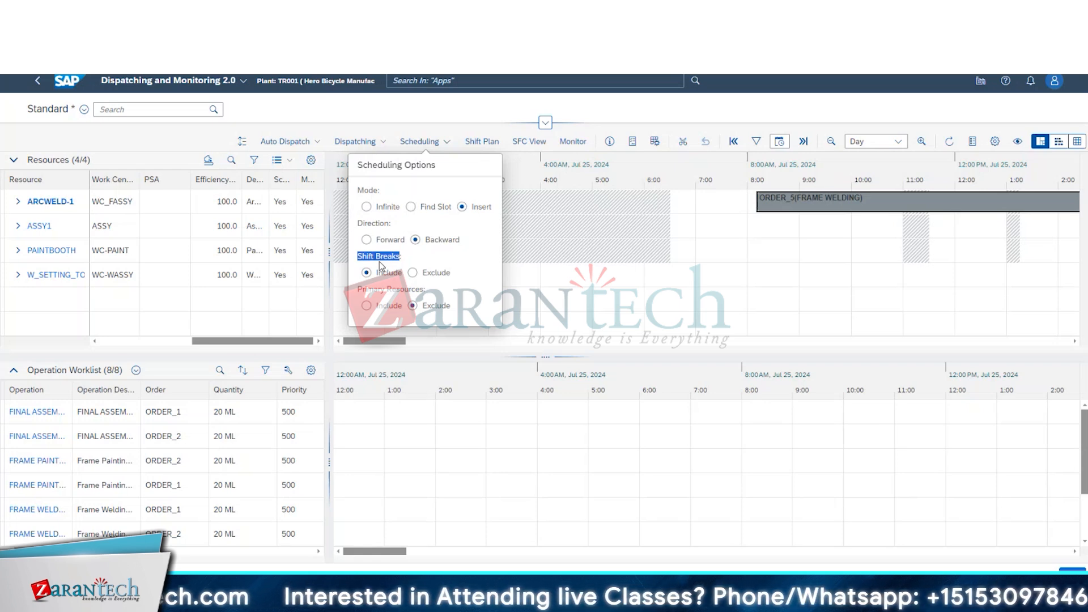
click(413, 272)
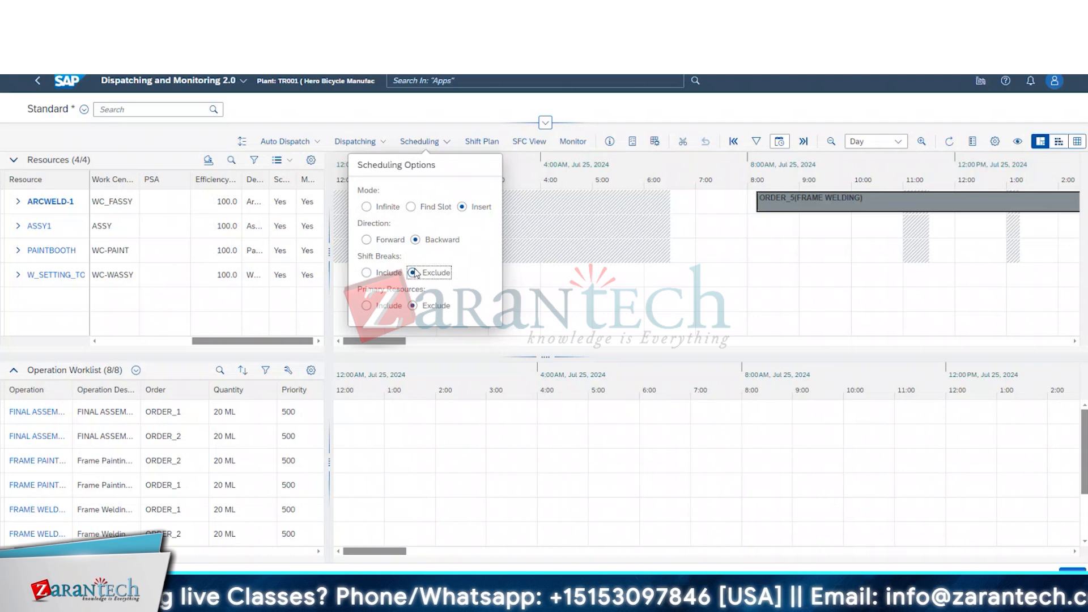
- Set the primary resources scheduling option to Include and the scheduling mode to Find Slot
click(366, 306)
click(415, 306)
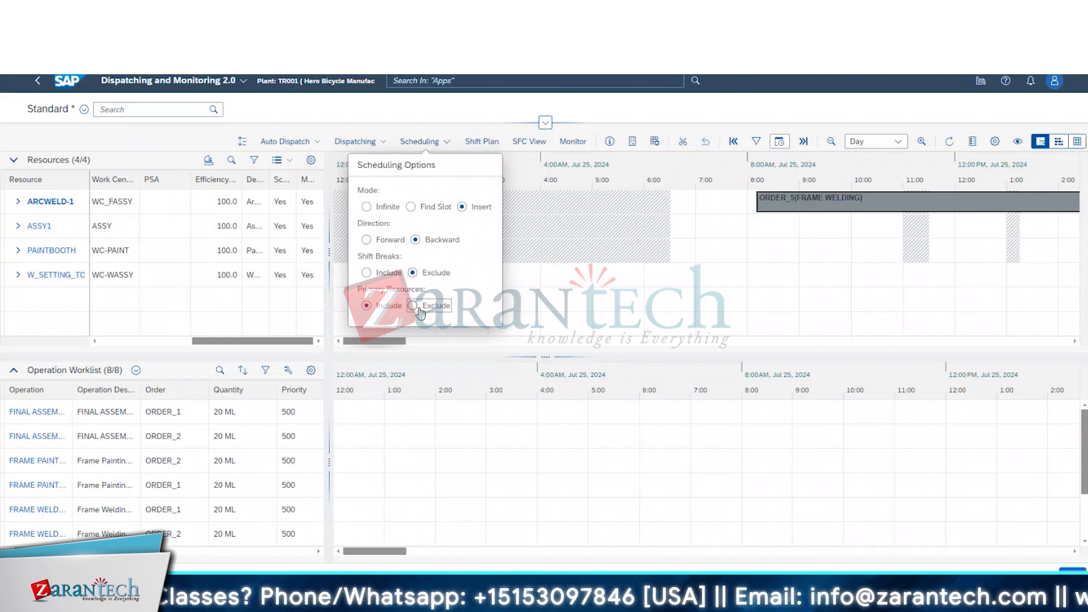
click(401, 308)
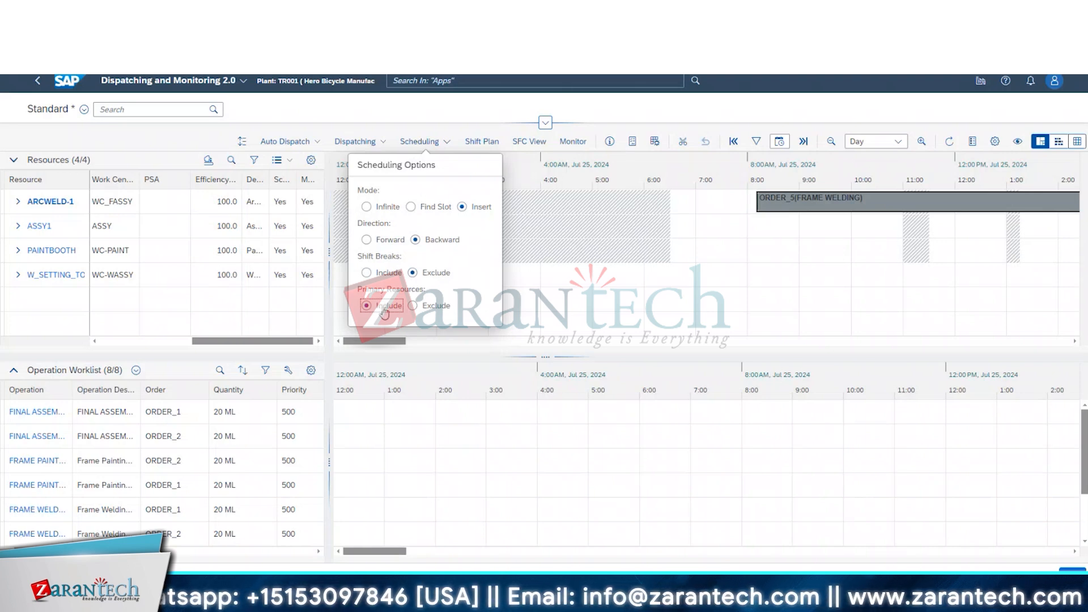
click(426, 208)
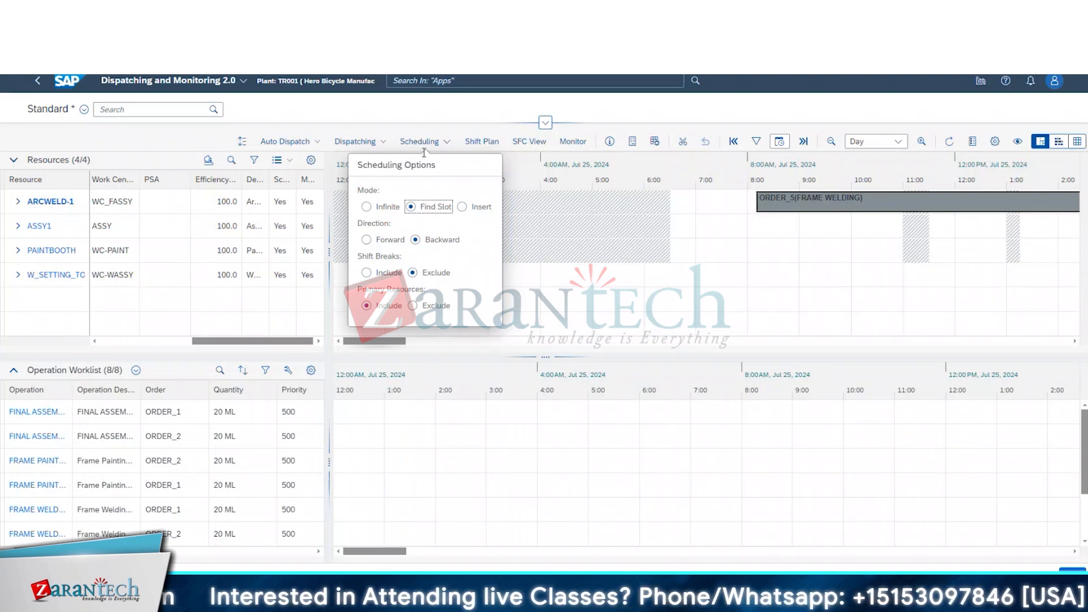
- Set the scheduling direction to Forward with the Find Slot mode selected
click(316, 143)
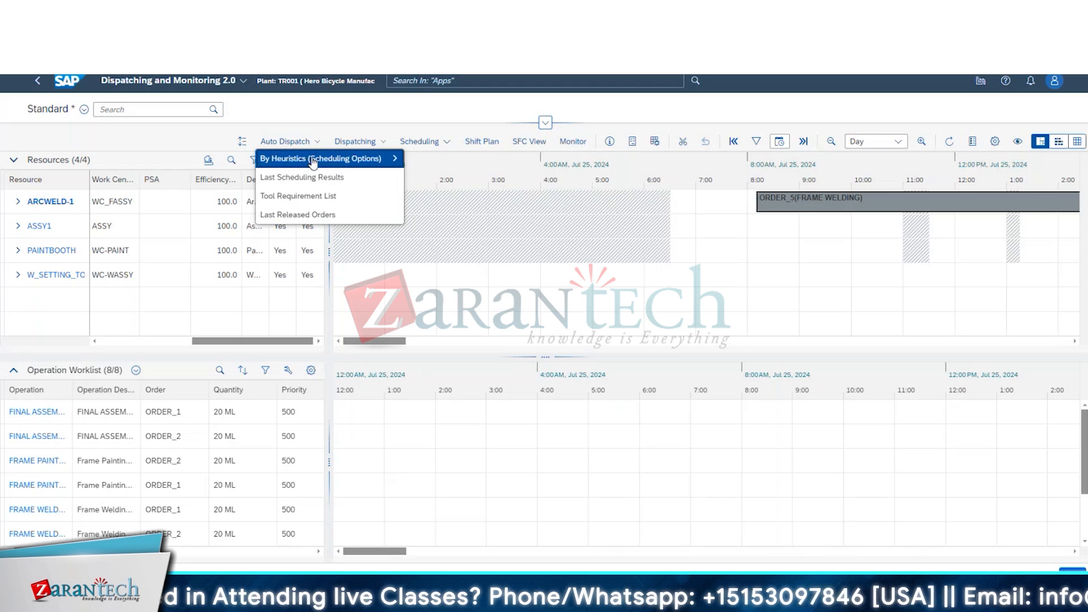
mouse_move(313, 162)
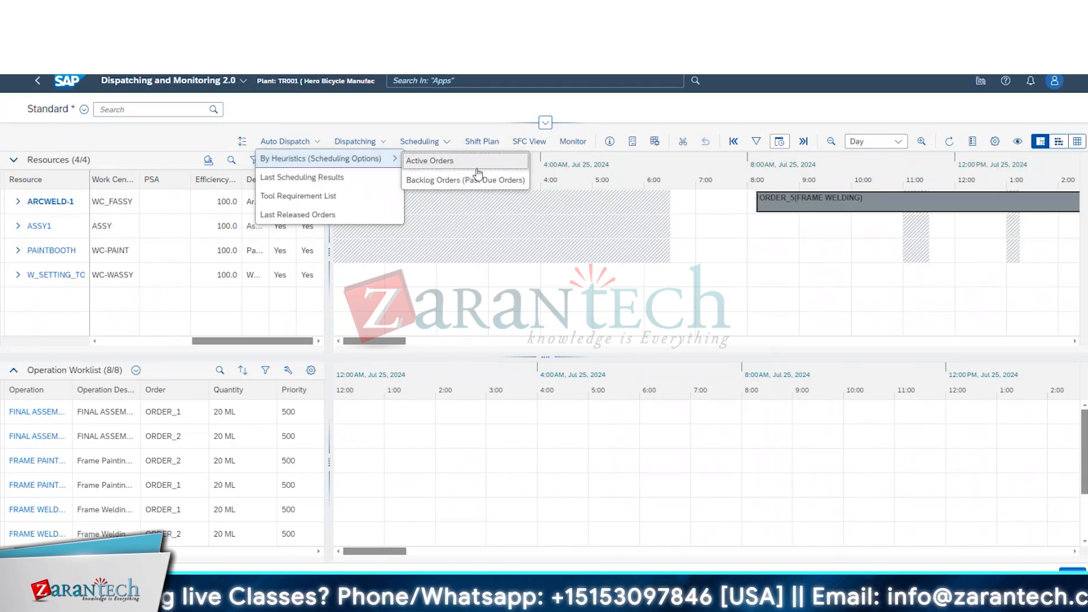
click(420, 141)
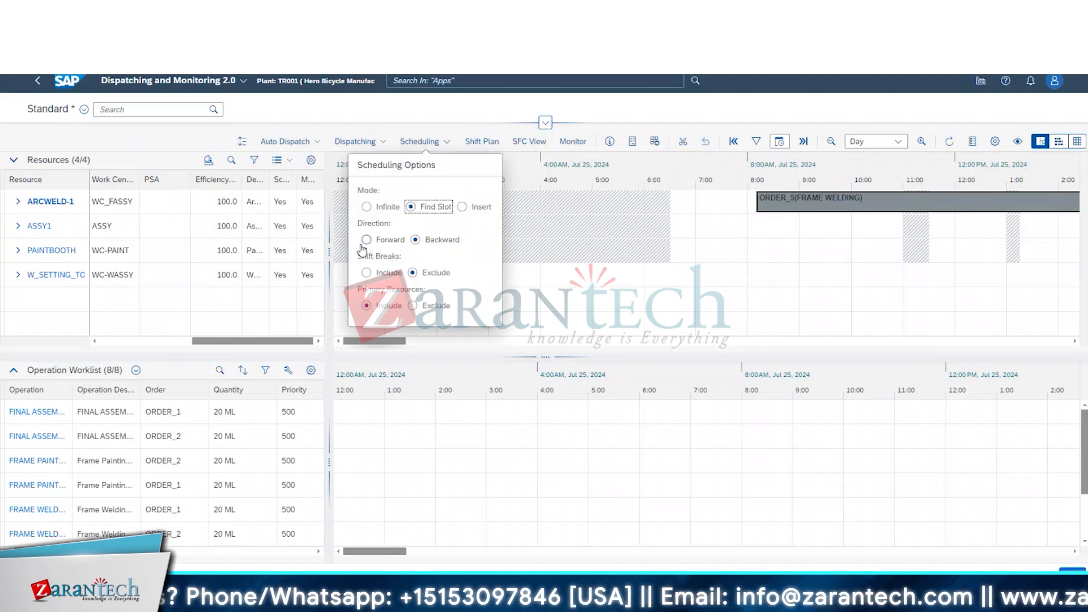
click(381, 240)
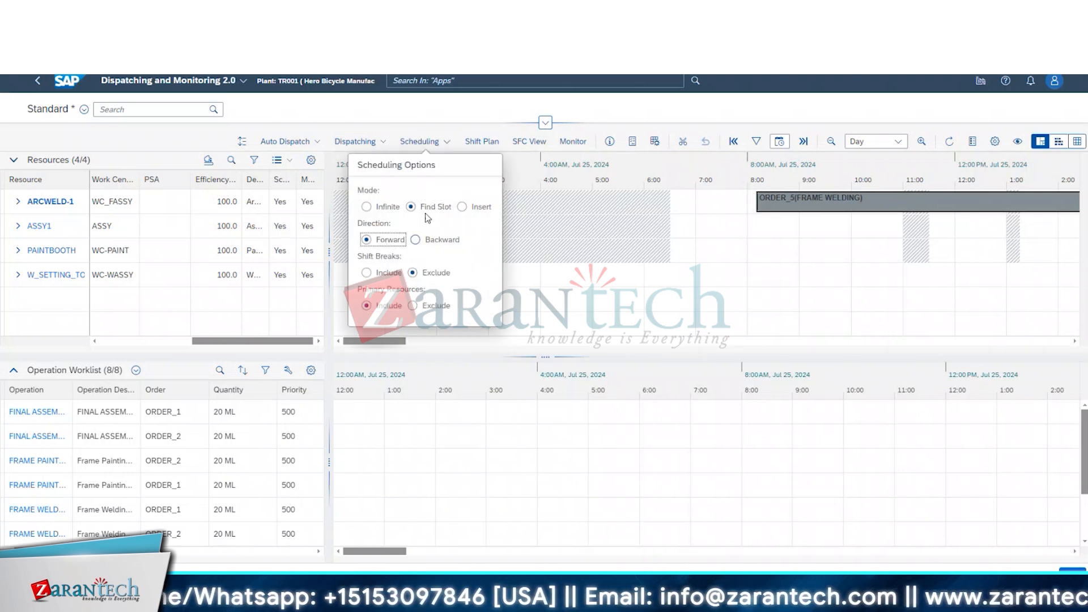
click(441, 208)
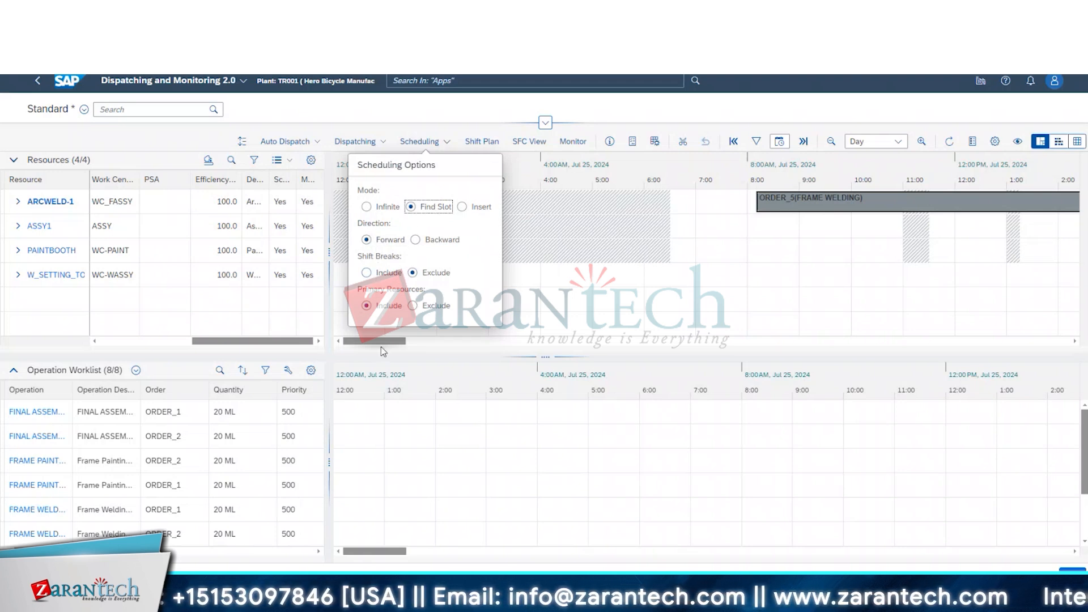
- Open the last auto dispatch scheduling results, review the ORDER_5 operations with their planned and scheduled dates, and close them
click(312, 143)
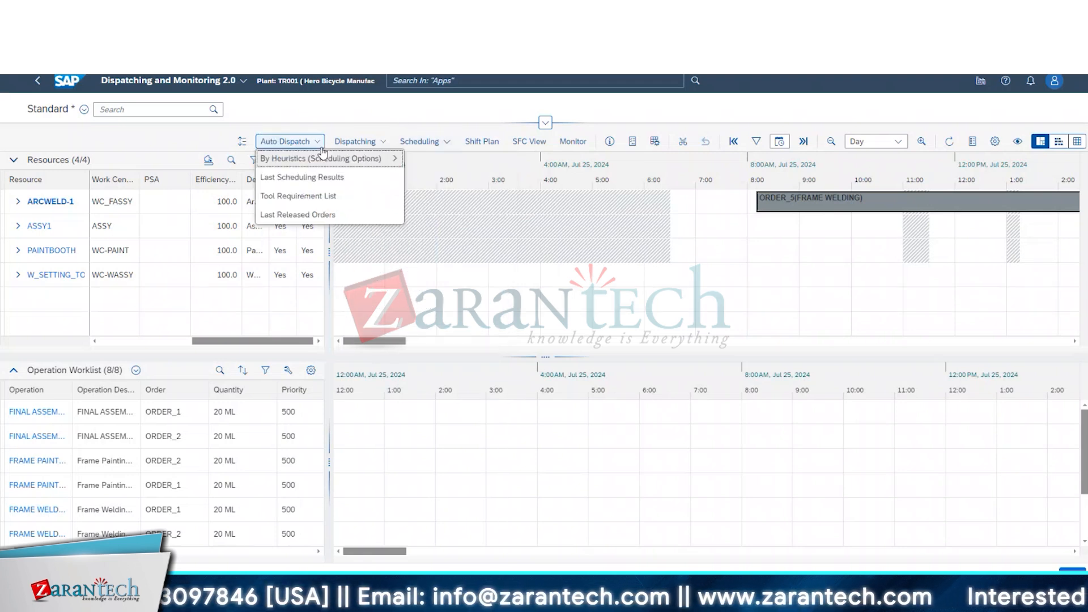
mouse_move(368, 168)
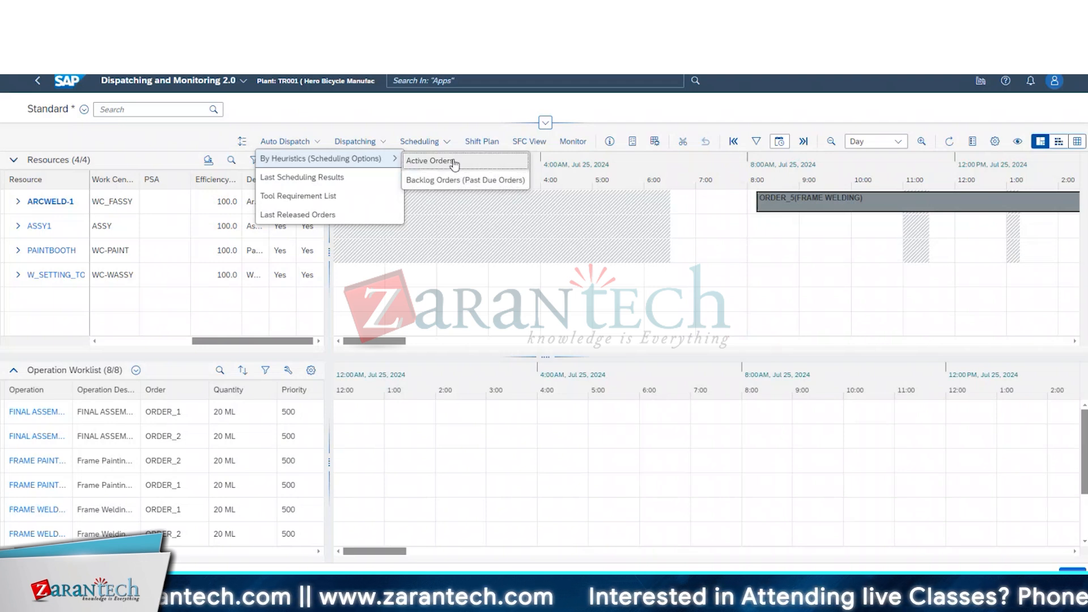
click(314, 181)
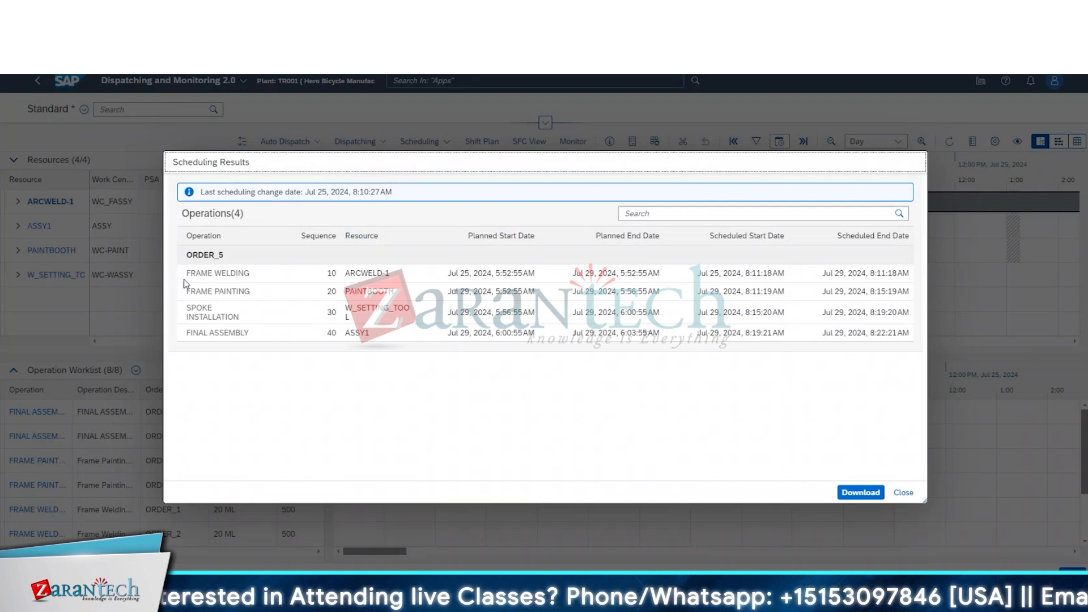
drag(184, 280, 811, 390)
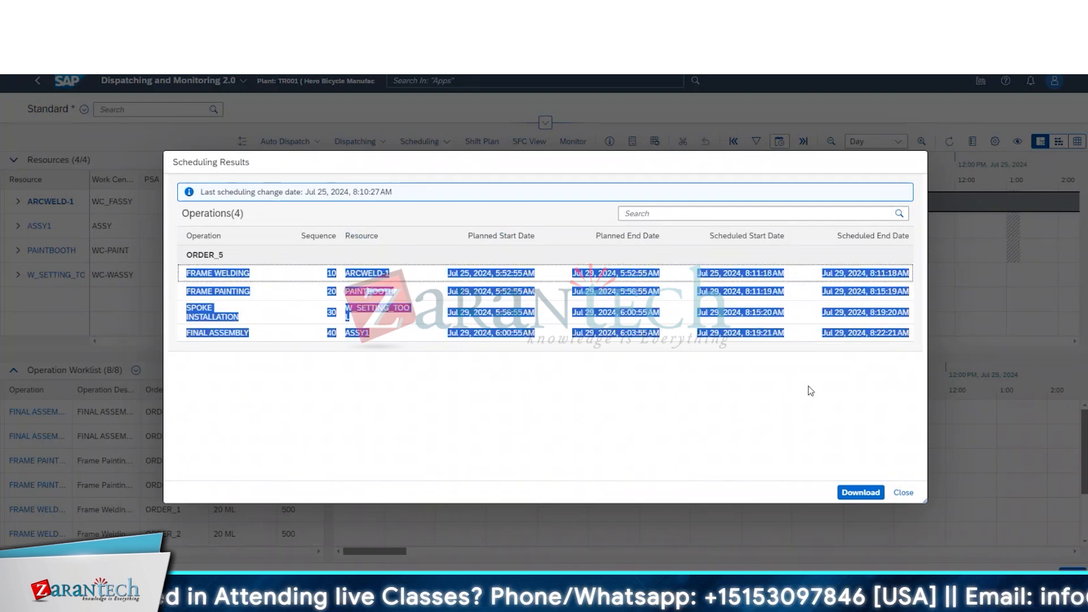
click(904, 492)
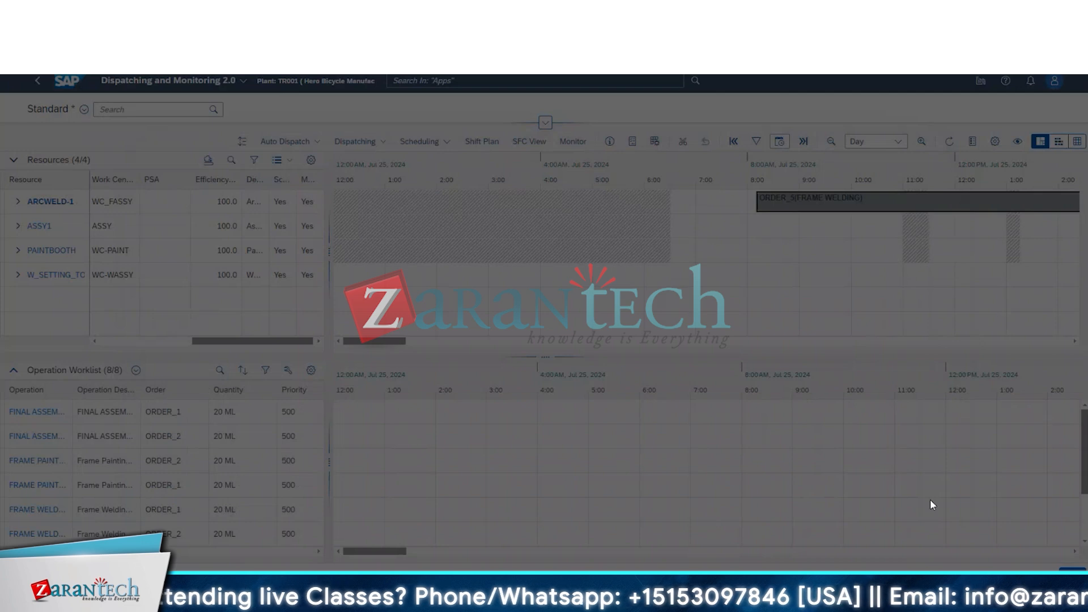
- Try to view the tool requirement list for the auto dispatched orders
click(286, 141)
click(303, 197)
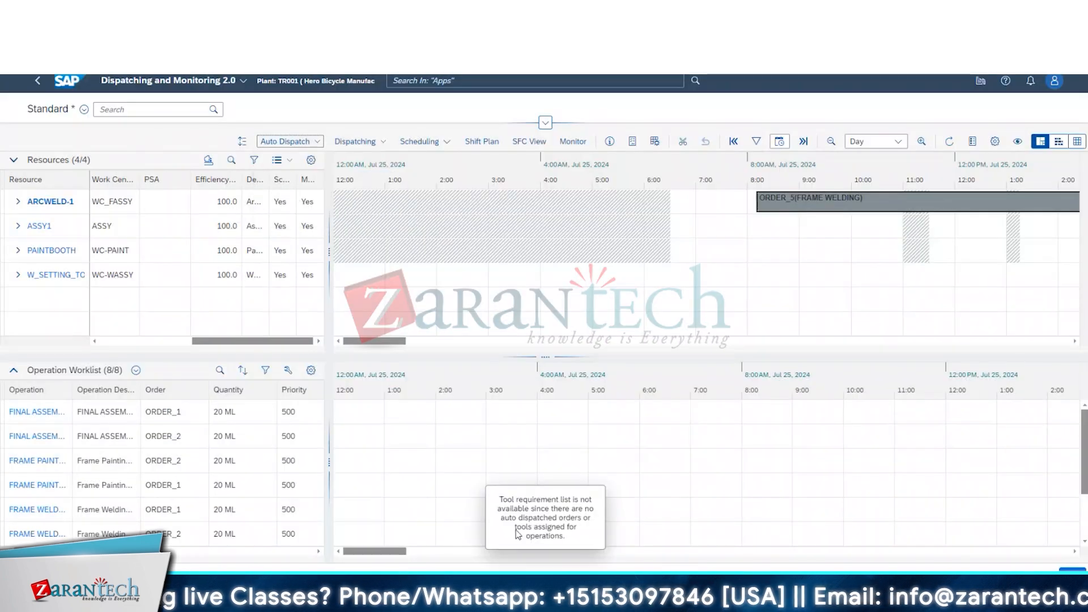
click(281, 142)
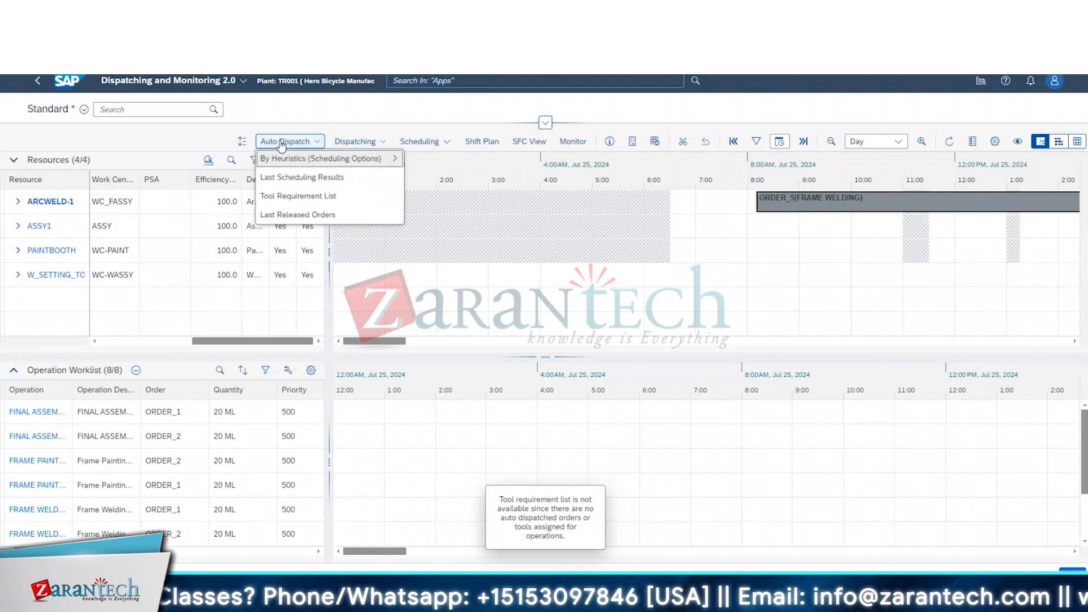
click(287, 199)
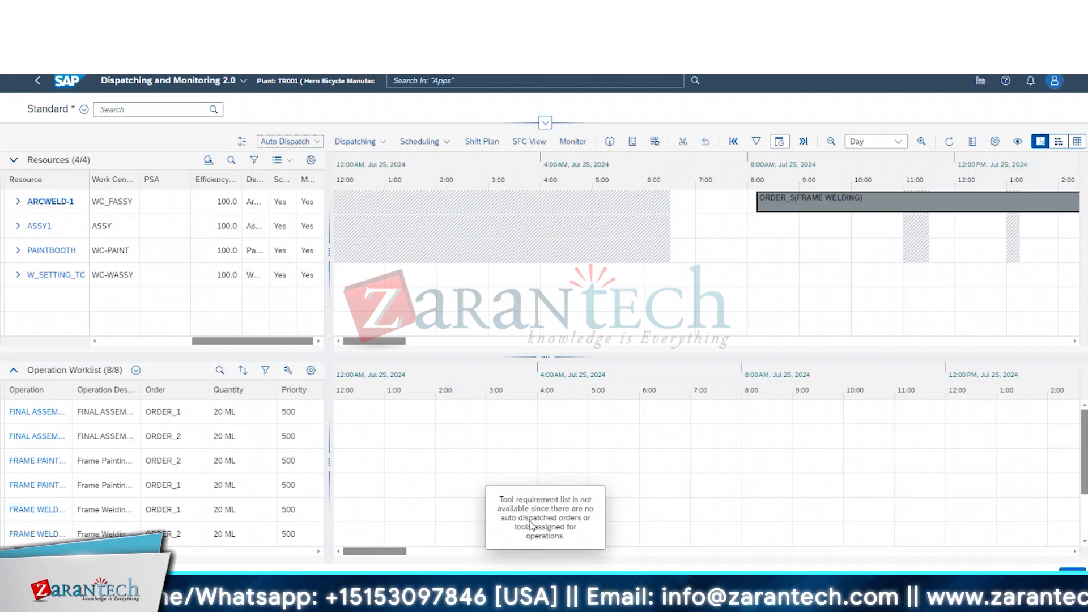
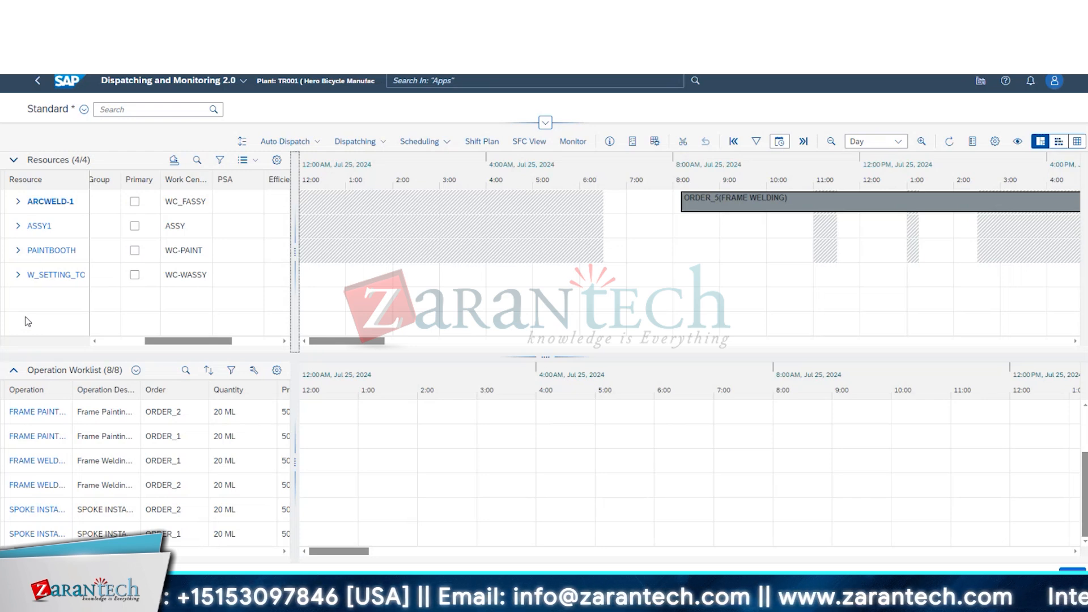
- Switch the resource chart to the work center view and narrow the tables beside the timeline
click(174, 160)
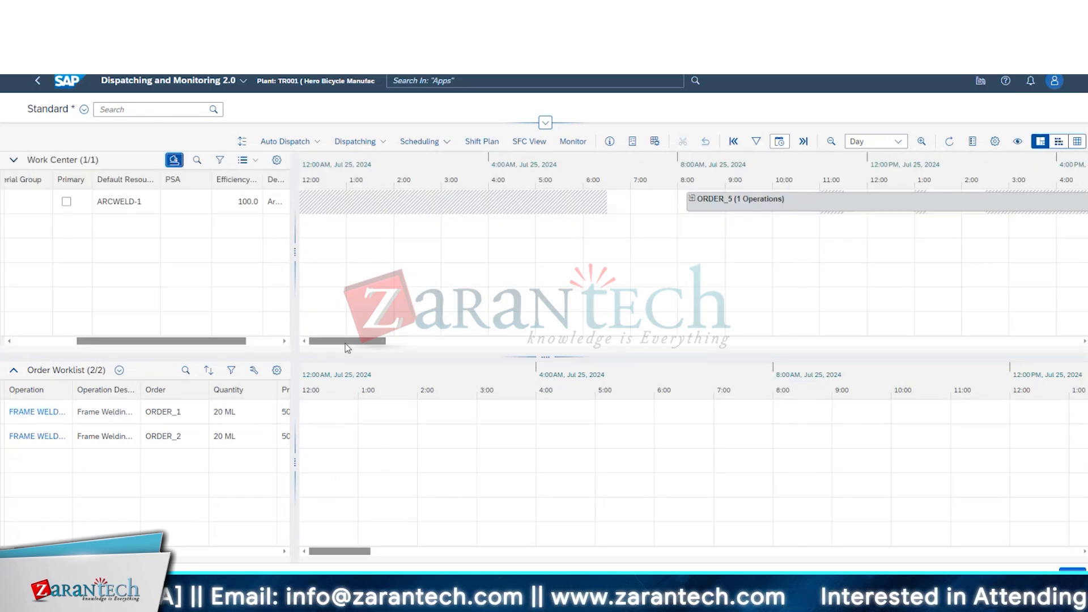
drag(346, 343, 324, 357)
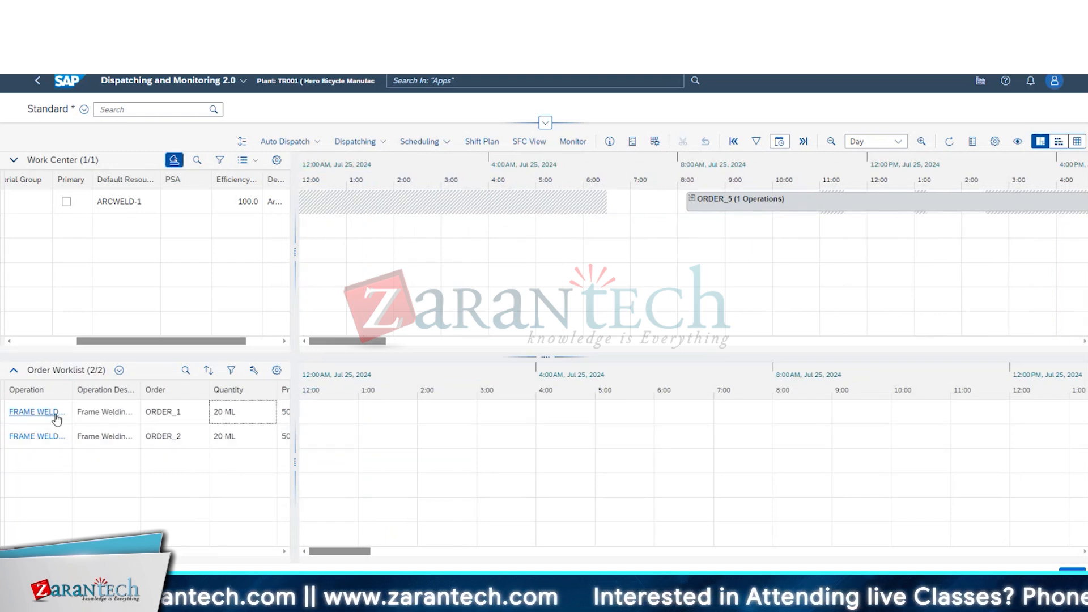
drag(34, 411, 378, 536)
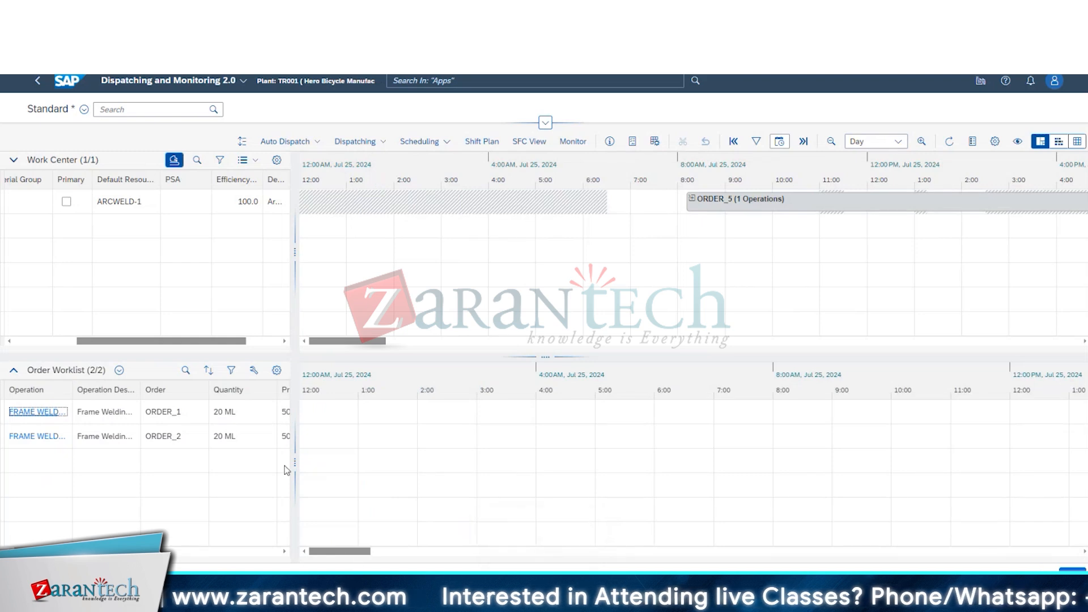
drag(295, 462, 267, 510)
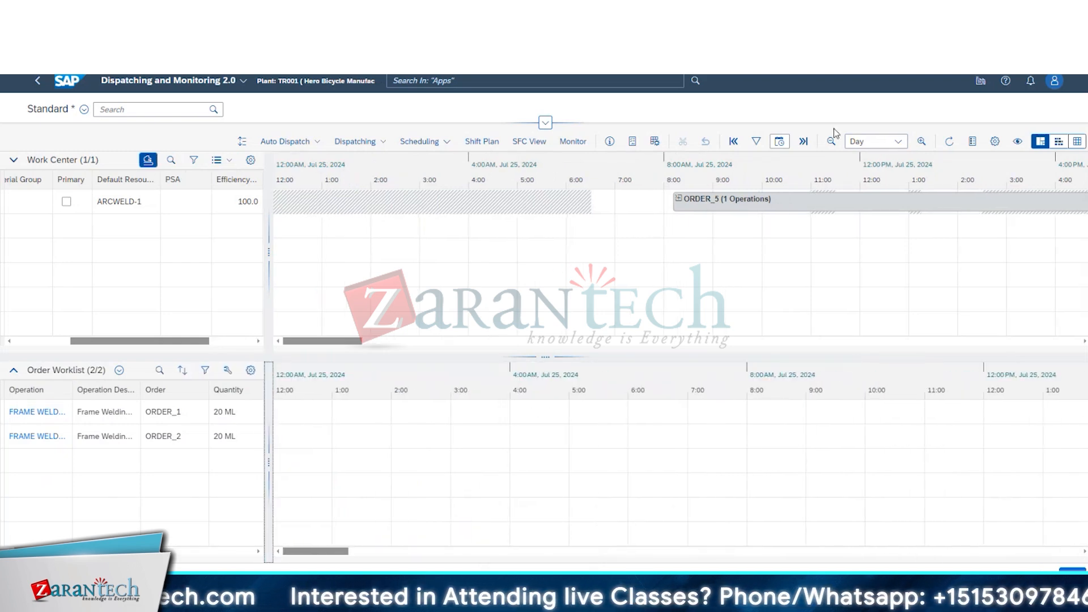
- Set the planning horizon to Jul 18, 2024 - Jul 26, 2024 and apply the filter
click(898, 141)
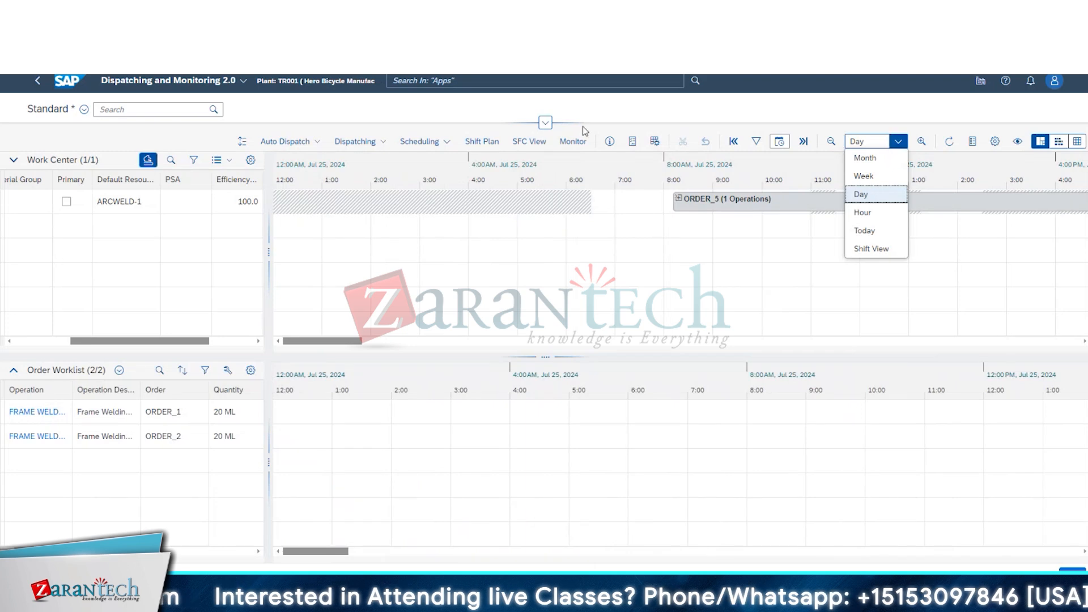
click(545, 122)
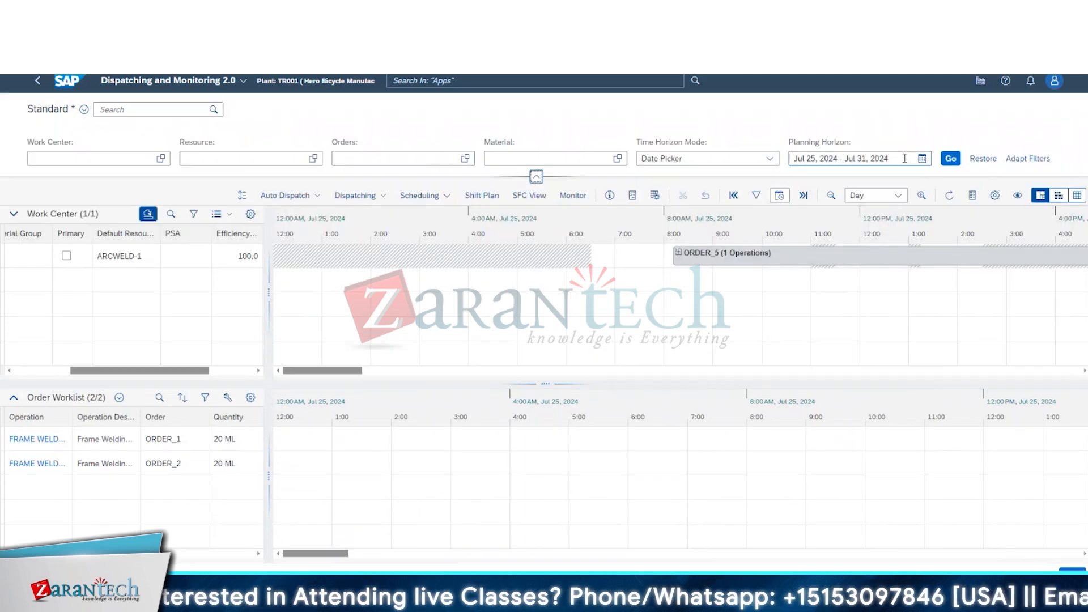
click(923, 159)
click(893, 251)
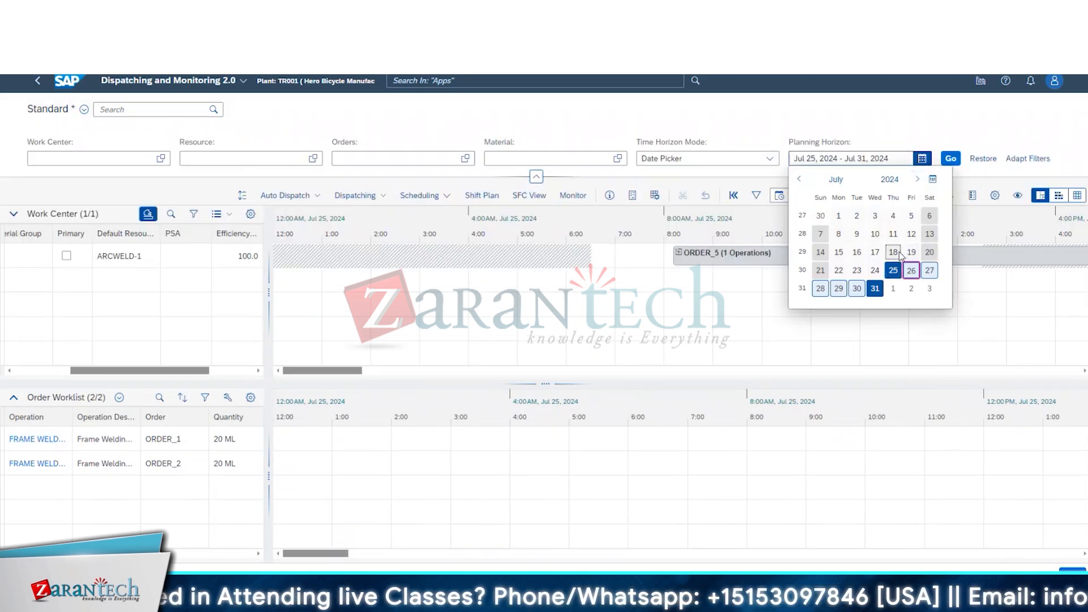
click(911, 270)
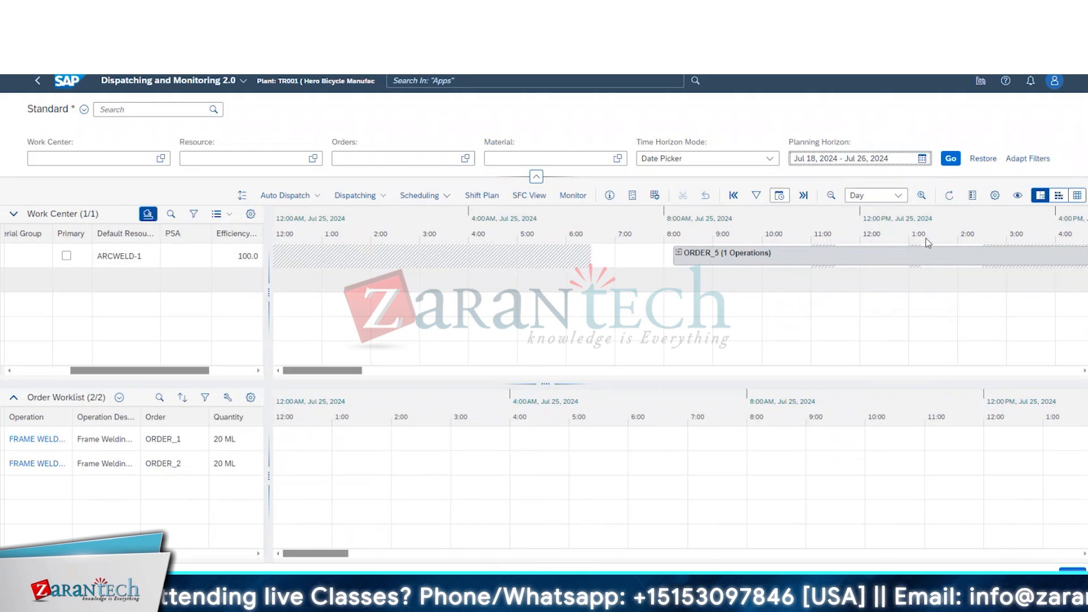
click(952, 160)
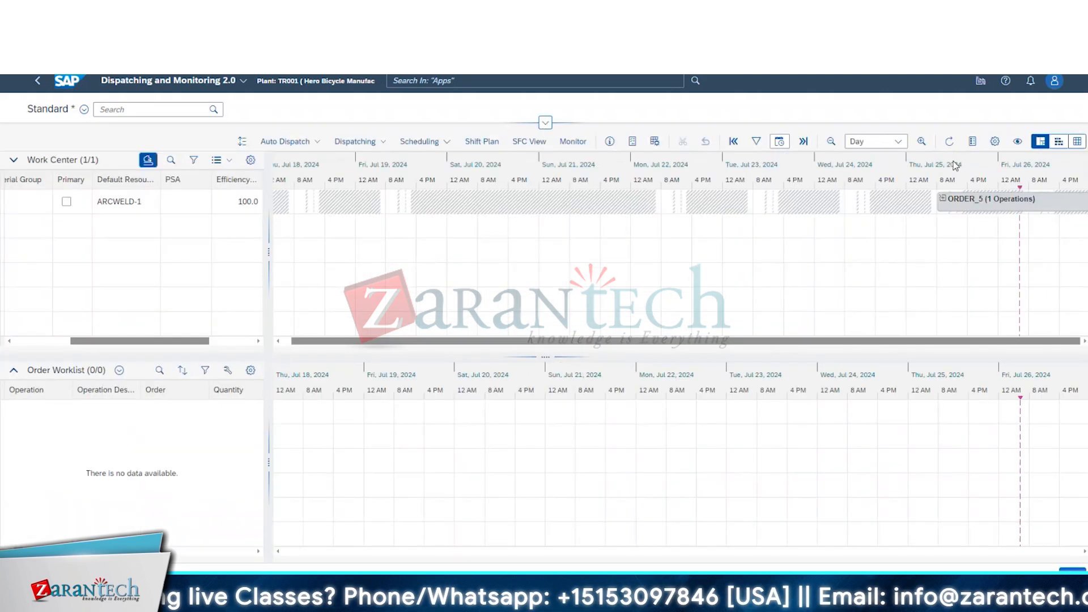
- Try to apply a planning horizon of Jul 14, 2024 - Jul 19, 2024 to the resource chart
click(898, 142)
click(545, 123)
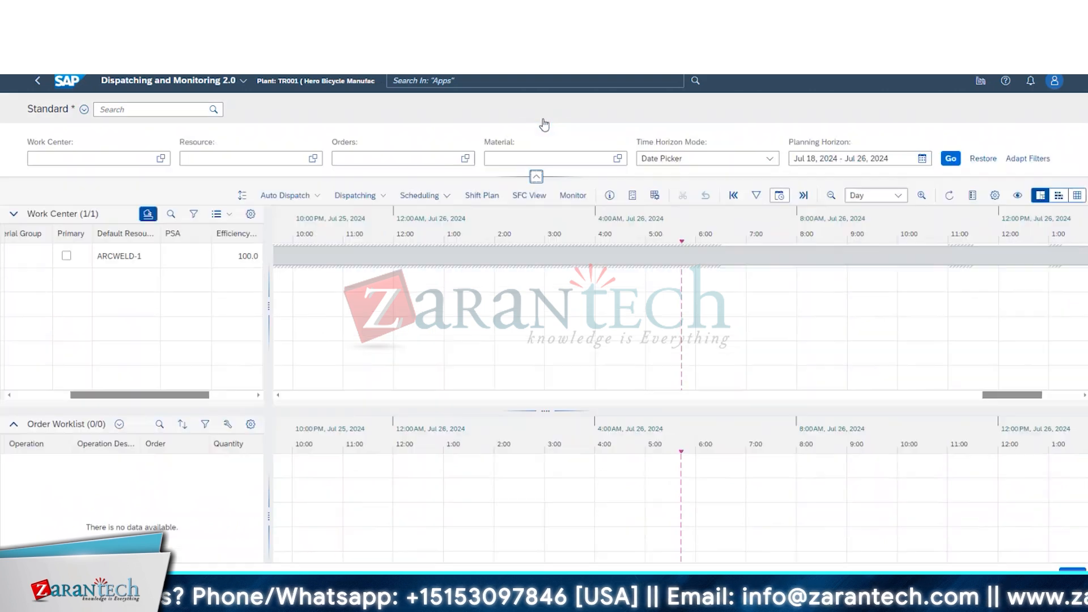
click(923, 159)
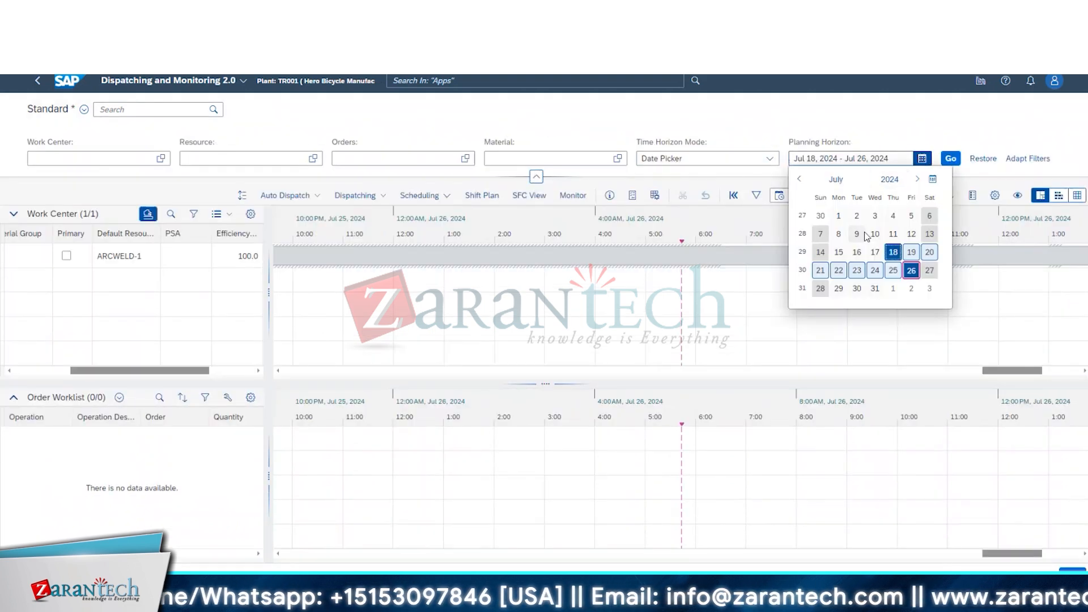
click(823, 254)
click(912, 252)
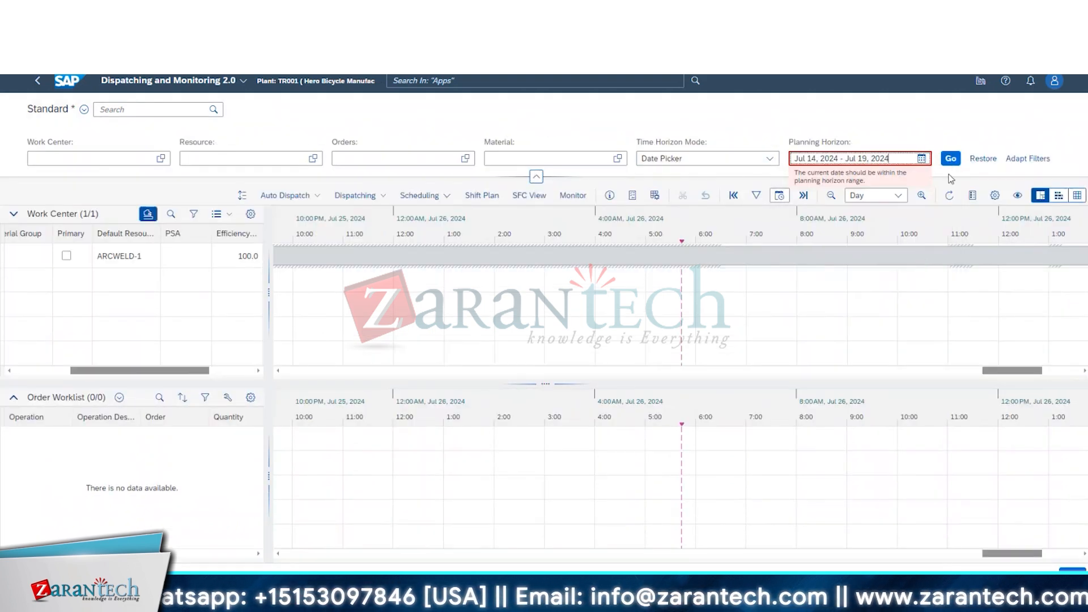
click(951, 159)
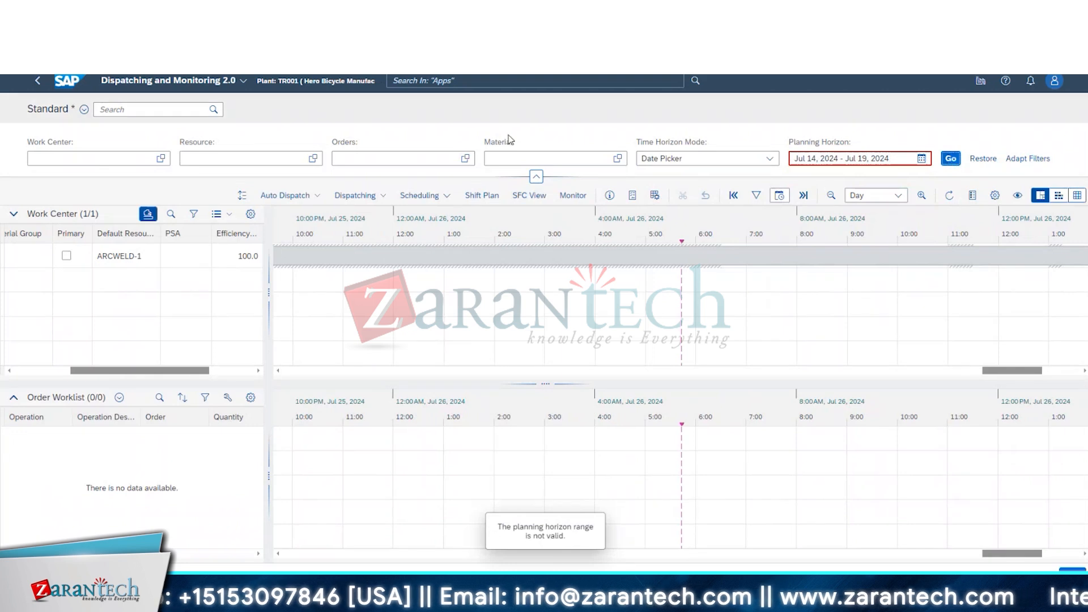
- Try to apply a planning horizon of Jul 22, 2024 - Jul 25, 2024 instead
click(922, 159)
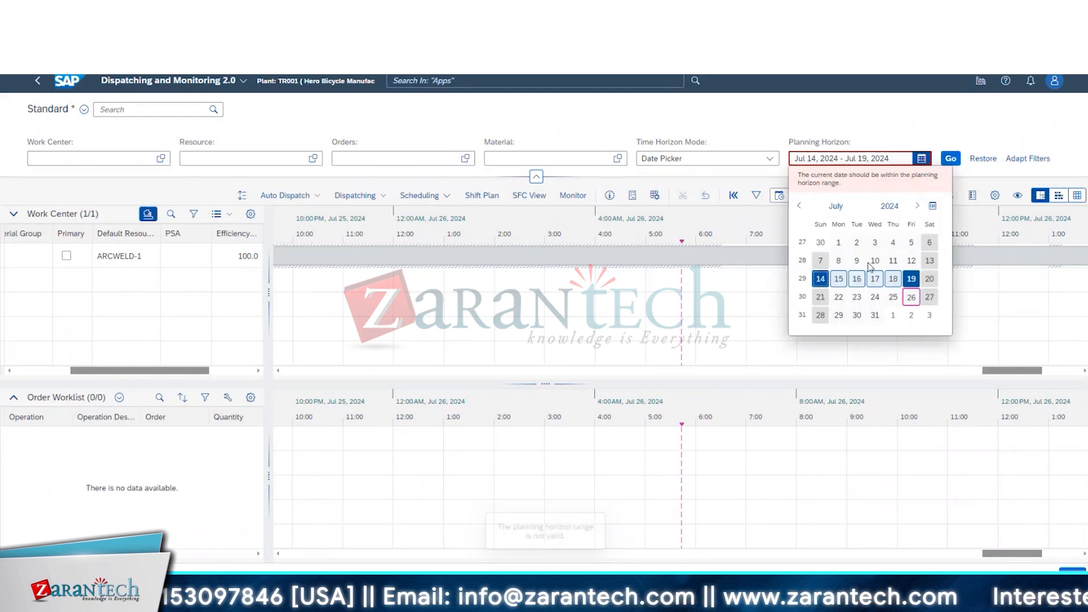
click(839, 297)
click(900, 304)
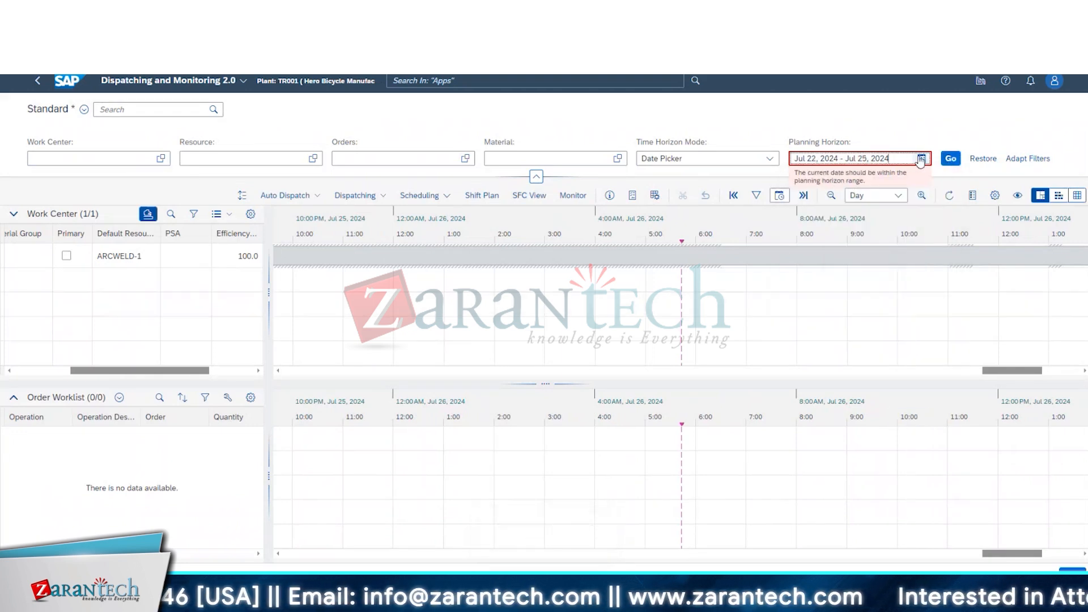
click(922, 158)
click(951, 158)
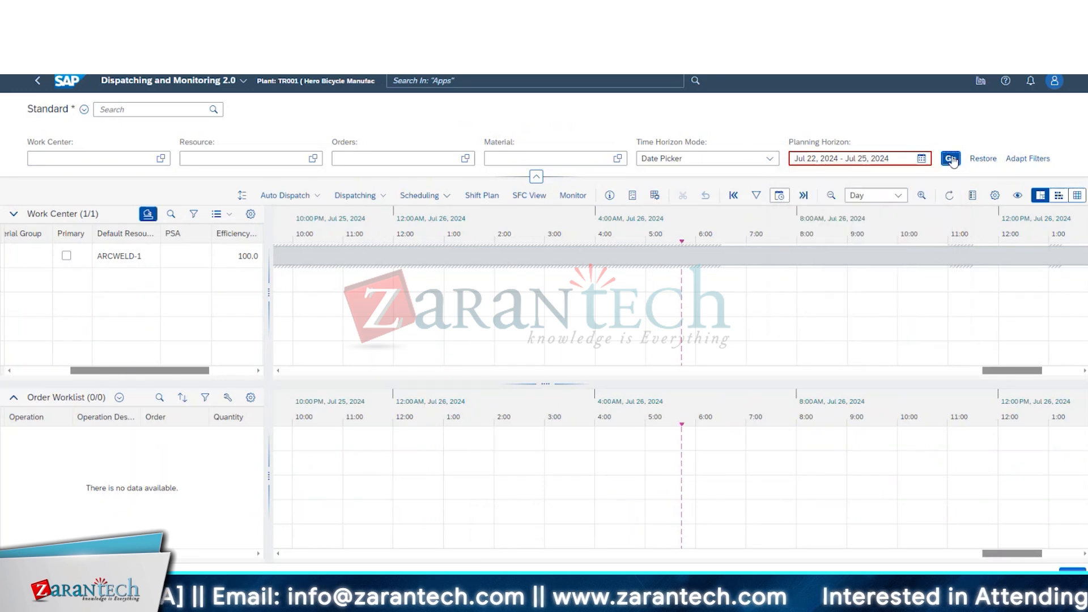
- Return to the home page, open the labor-based Schedule Labor app and bring up its file upload dialog
click(75, 85)
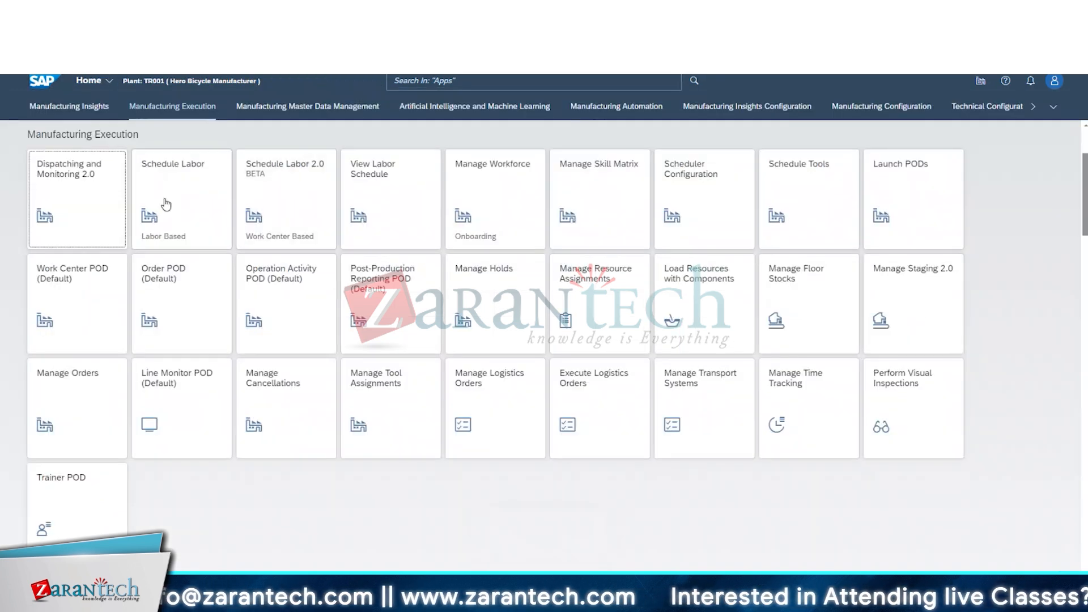
click(173, 182)
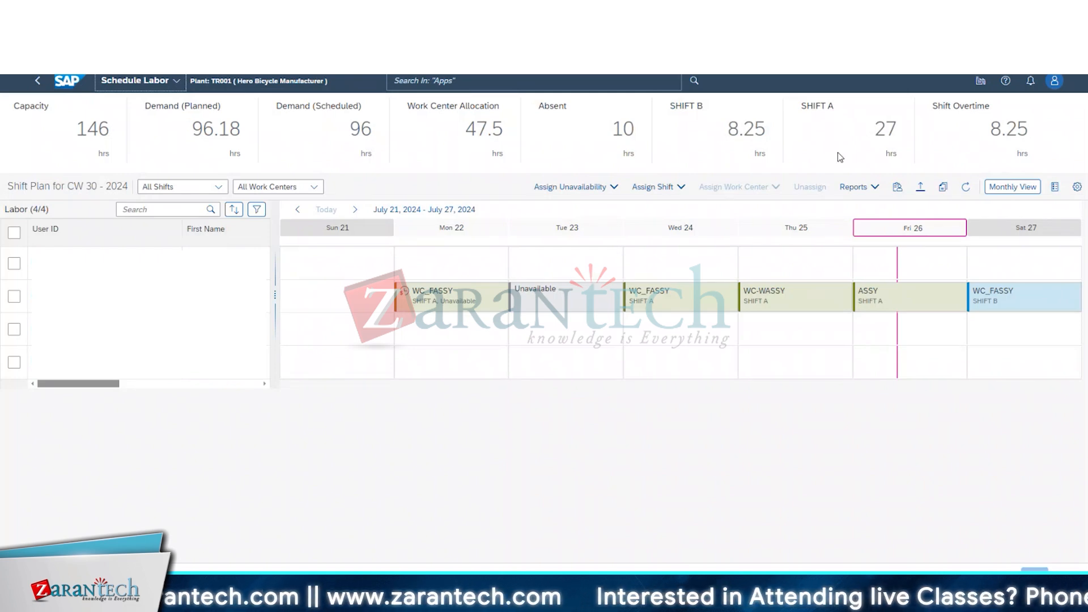
click(921, 186)
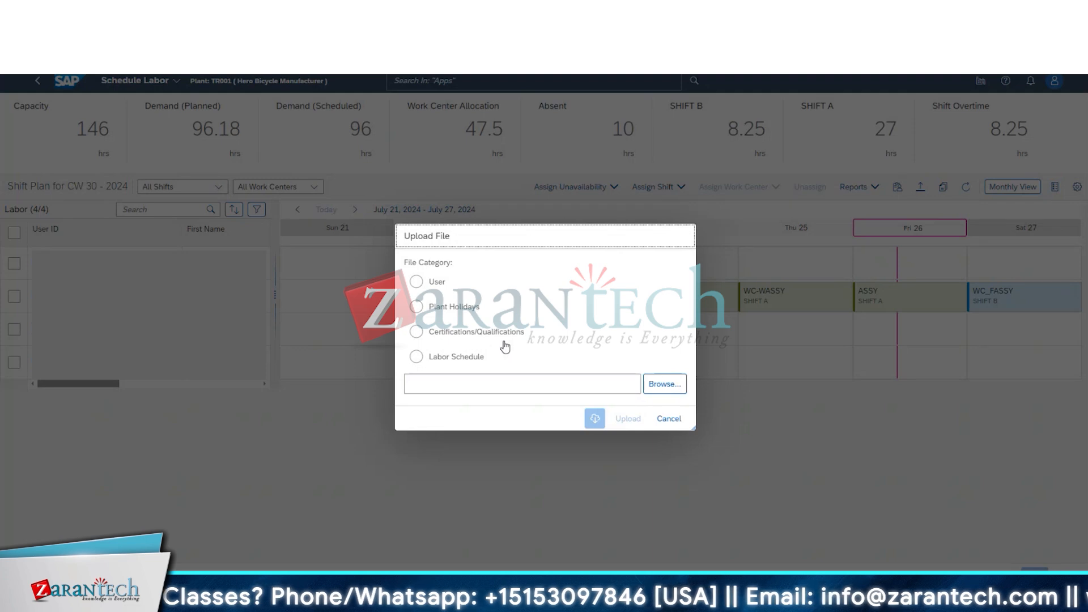
- Check the User and Plant Holidays file categories and highlight the date formats supported for plant holidays
click(416, 282)
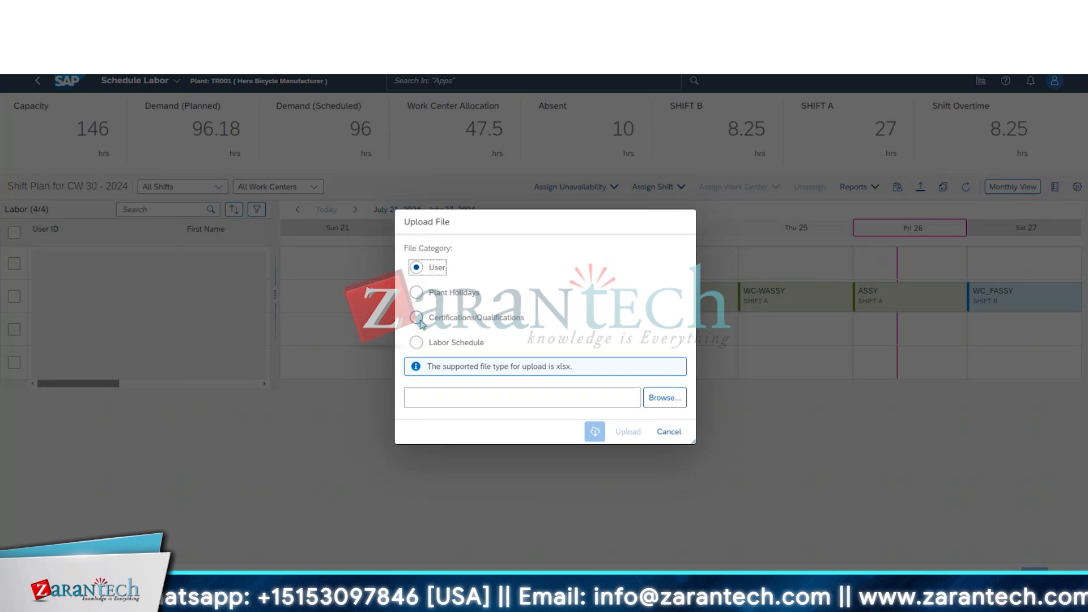
click(416, 293)
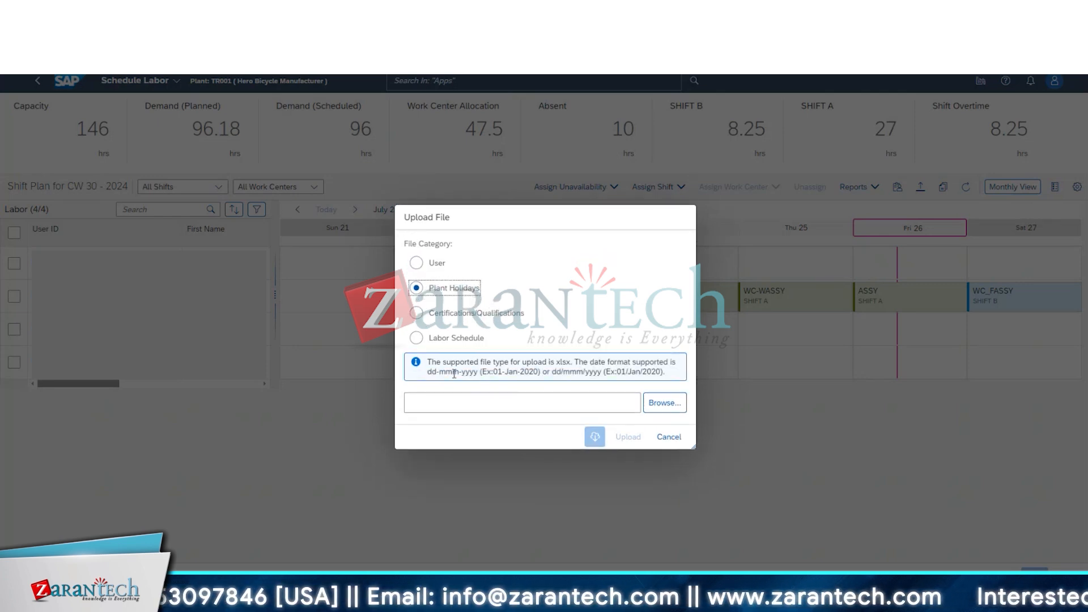
click(430, 373)
drag(430, 373, 666, 382)
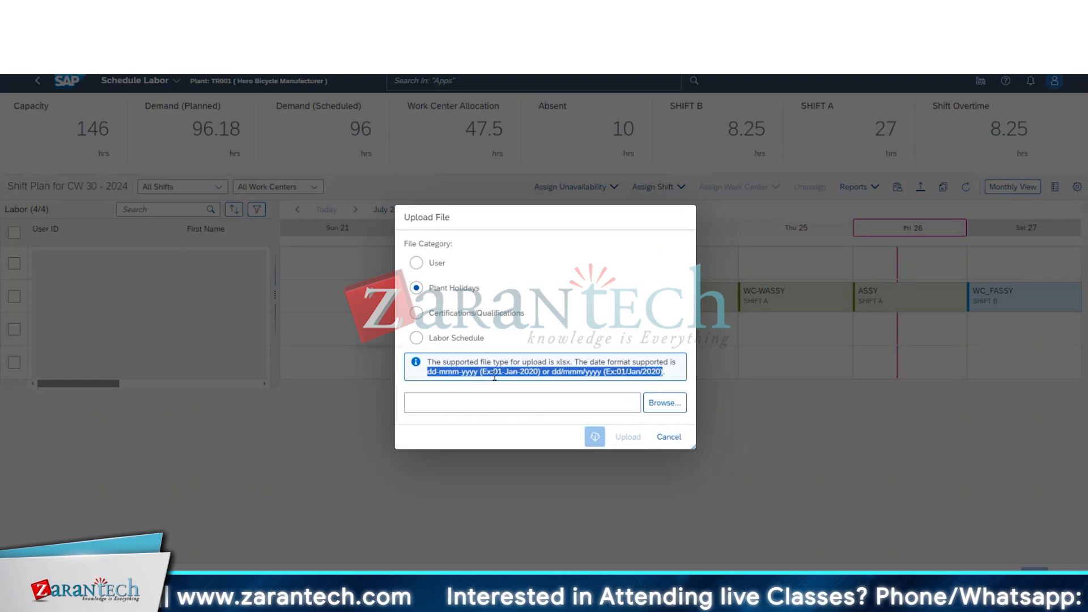
- Compare the Certifications/Qualifications, Plant Holidays and User file categories, and close the upload dialog without uploading
click(418, 315)
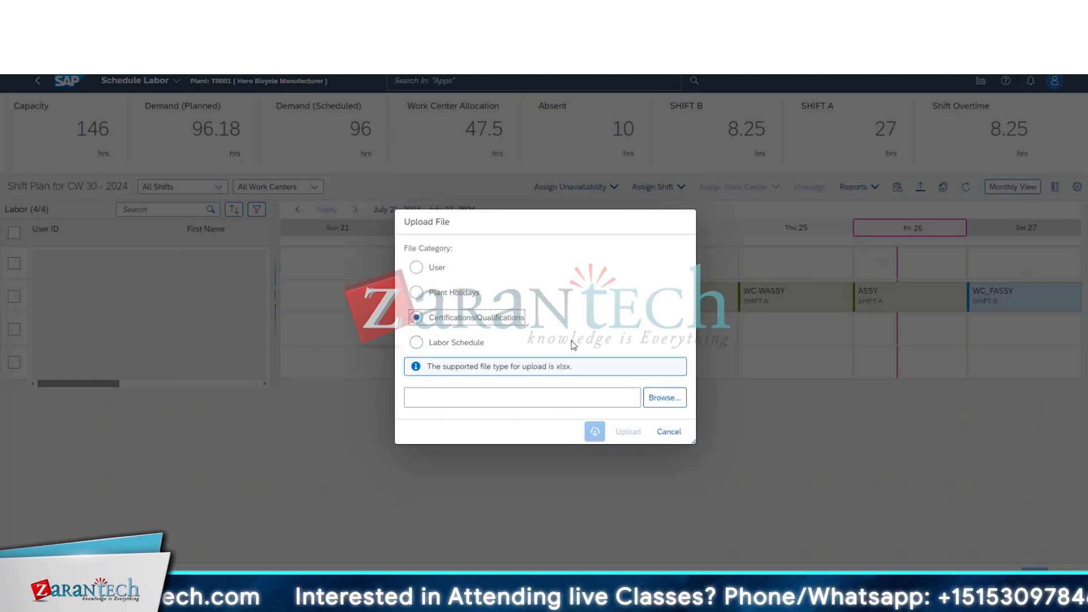
key(Up)
key(Up)
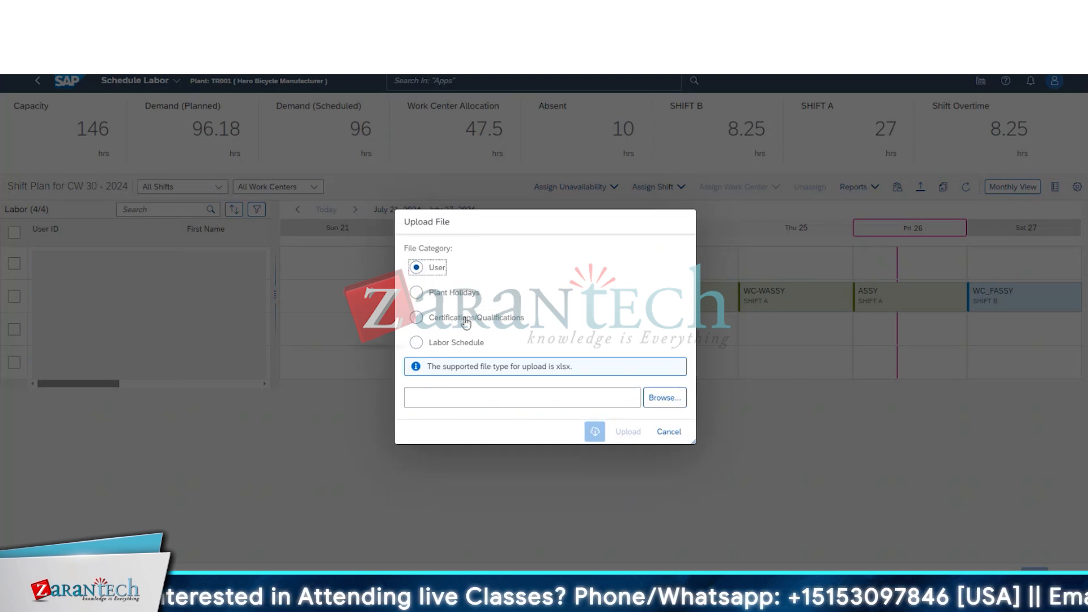
click(462, 294)
key(Up)
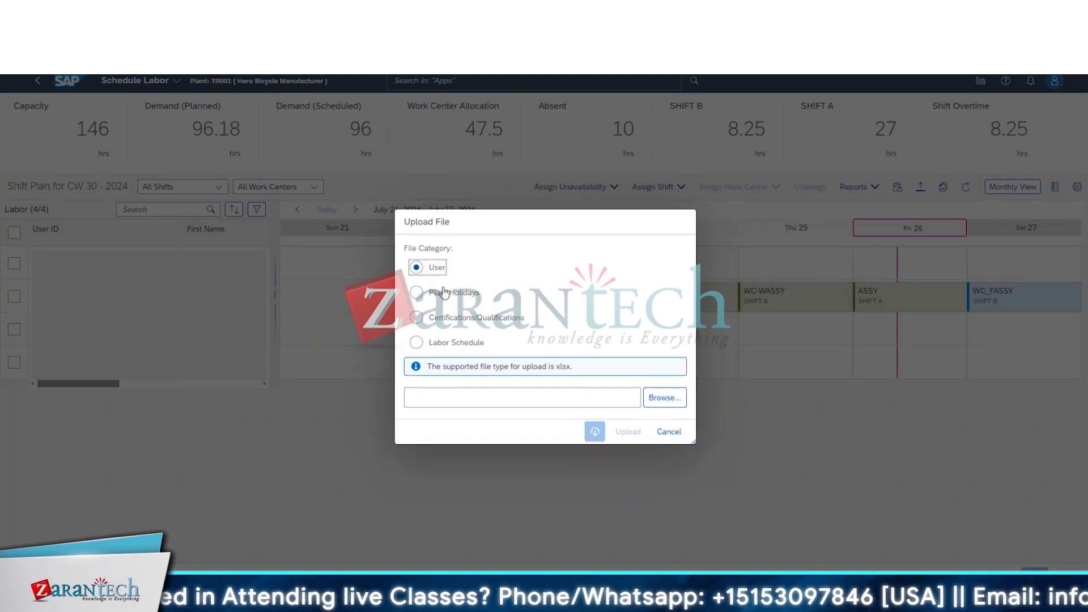
key(Down)
key(Down)
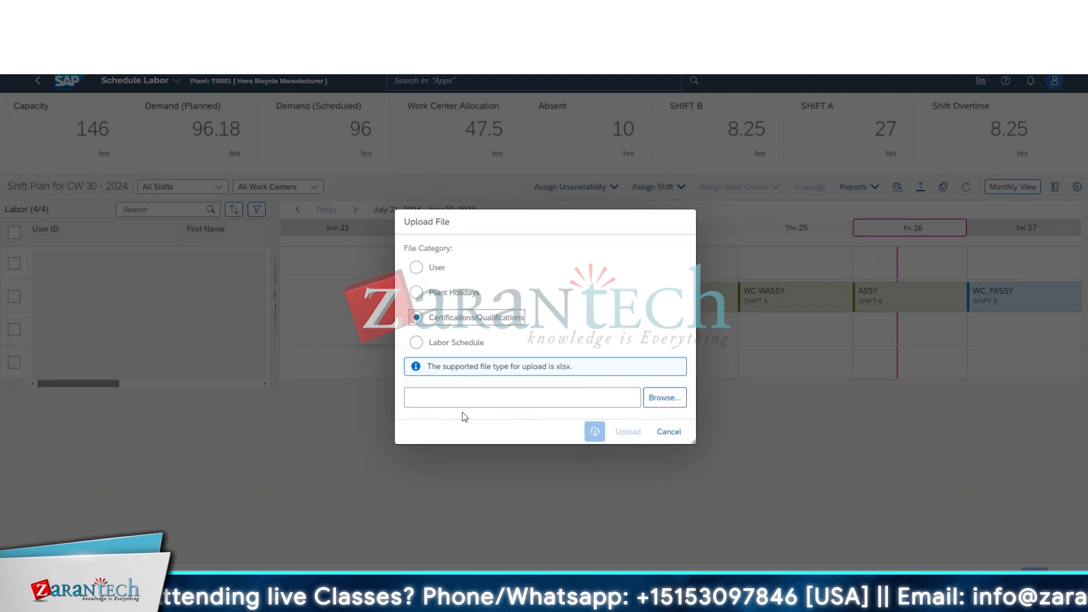
click(462, 274)
click(439, 274)
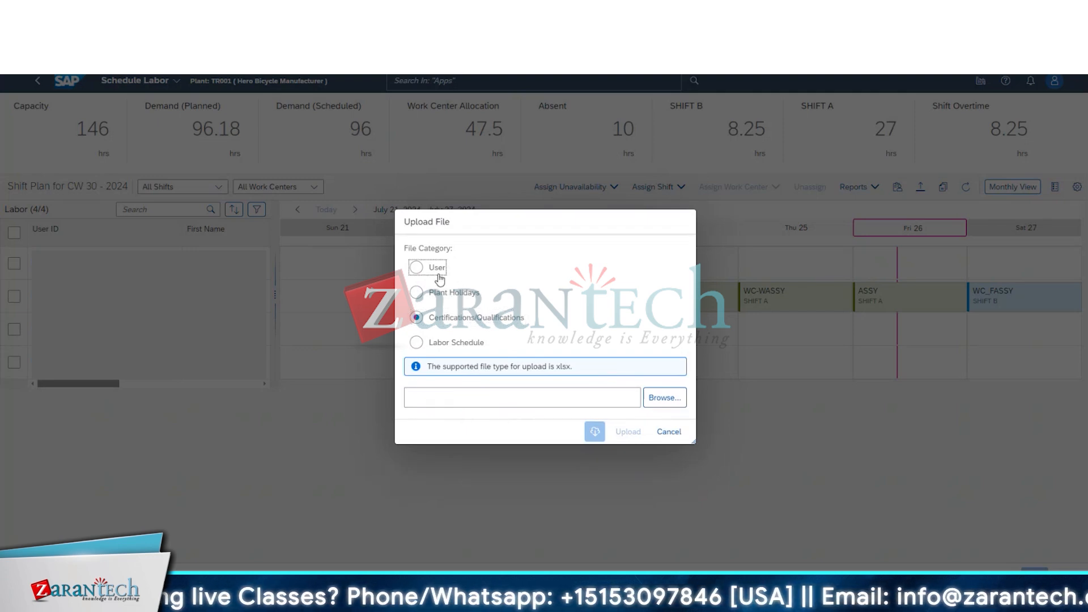
click(440, 278)
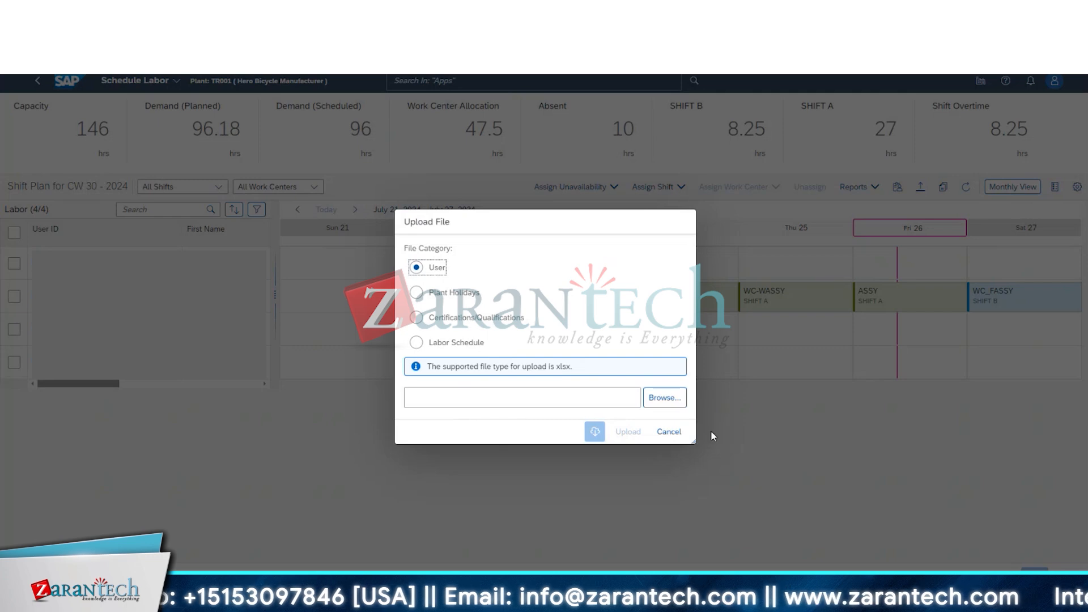
click(669, 432)
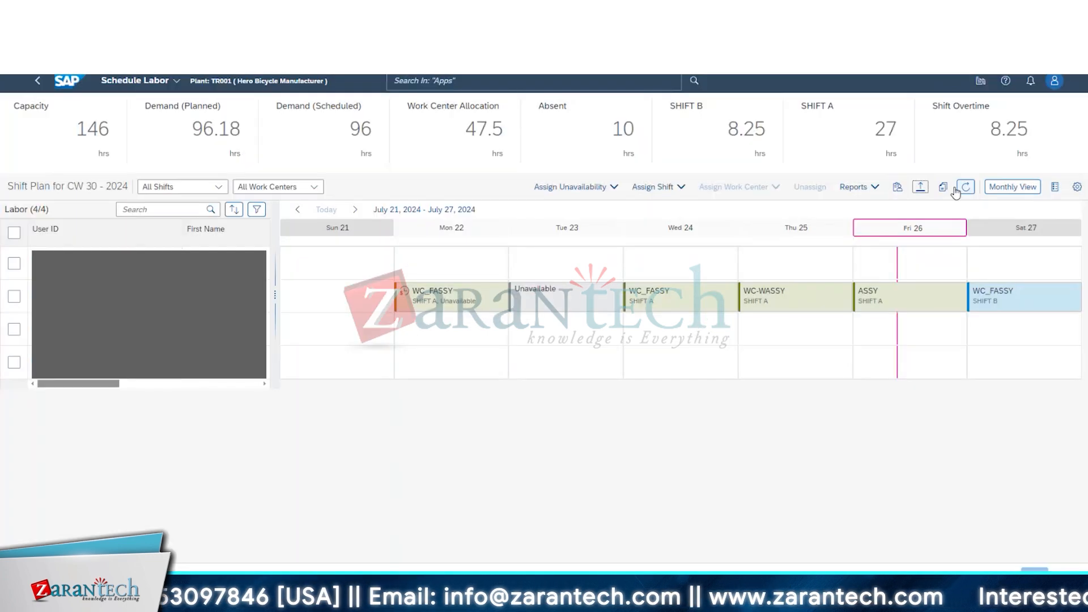
- Reopen the file upload, check the Labor Schedule category and cancel the upload
click(921, 187)
click(445, 343)
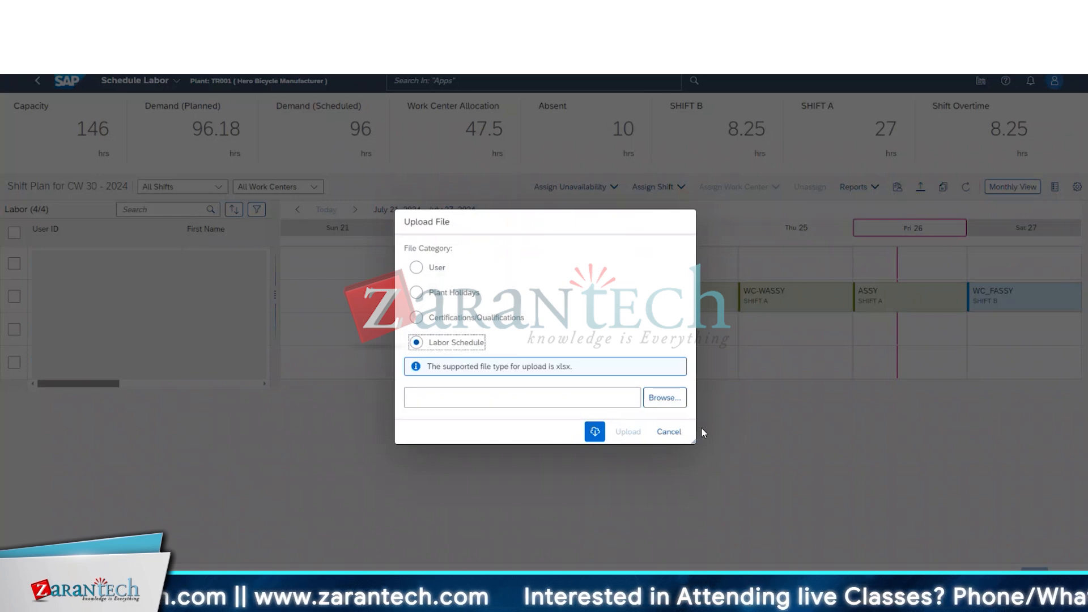
click(669, 432)
- View the shifts available for assignment, check the file upload categories once more and cancel the upload
click(653, 187)
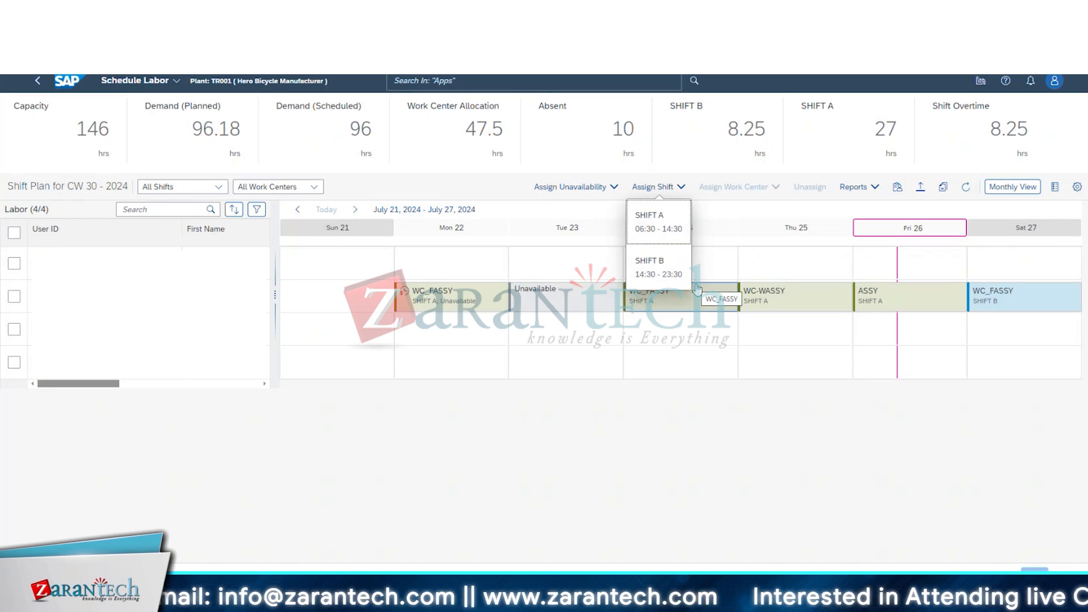
click(921, 189)
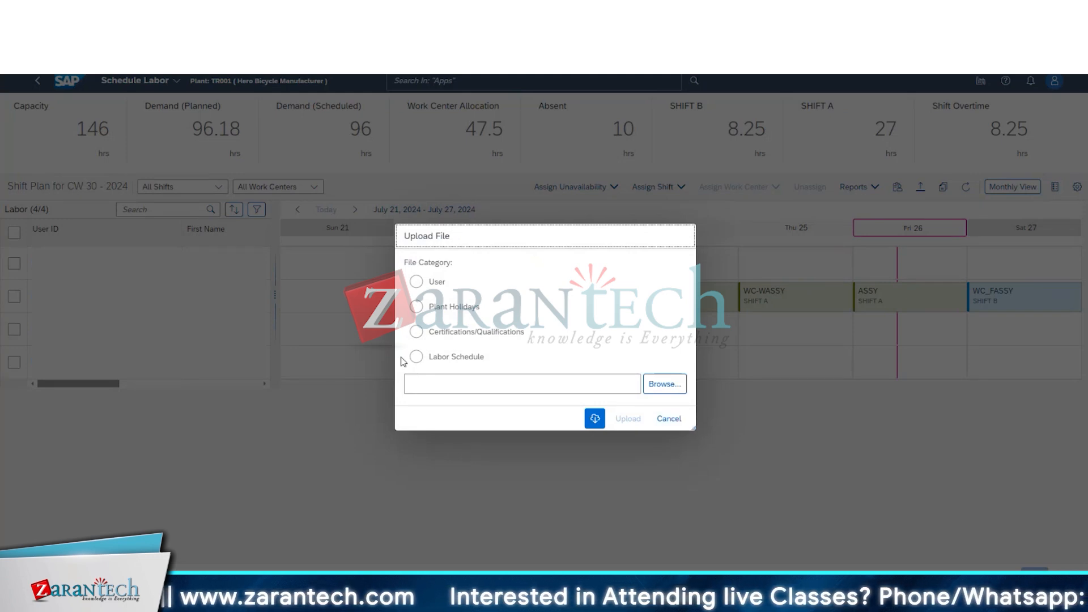
click(669, 419)
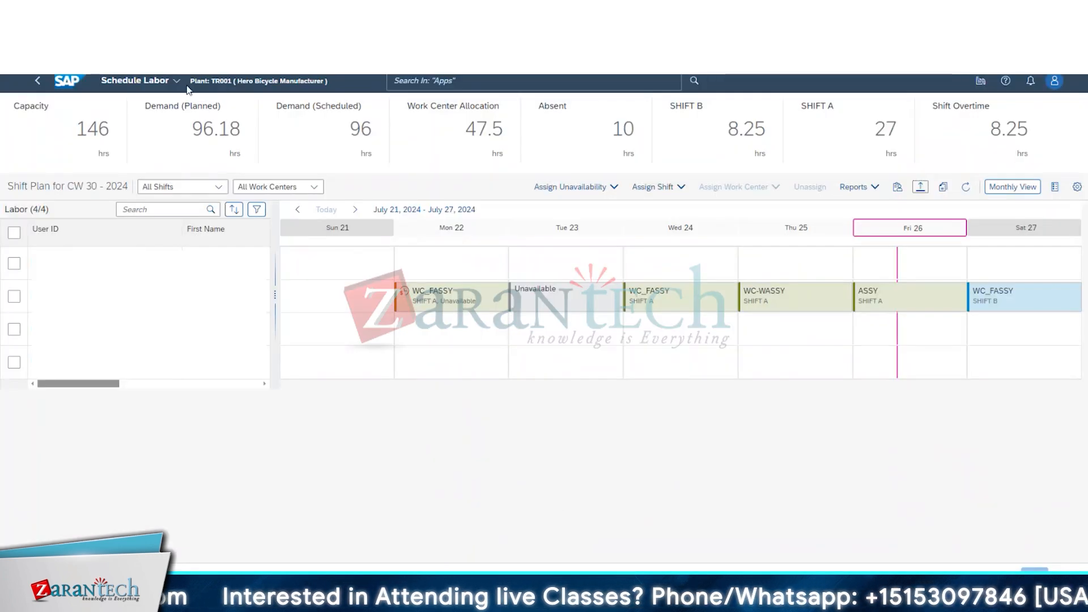
- Switch the current plant to 6910 (Test_plant) and refresh its labor shift plan
click(981, 81)
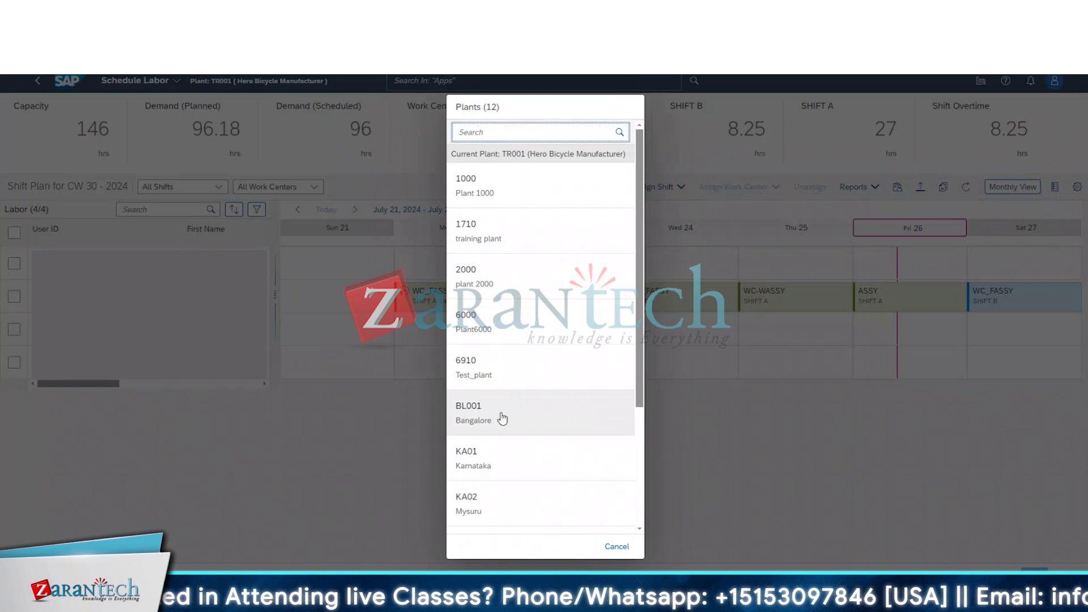
scroll(503, 419, down, 3)
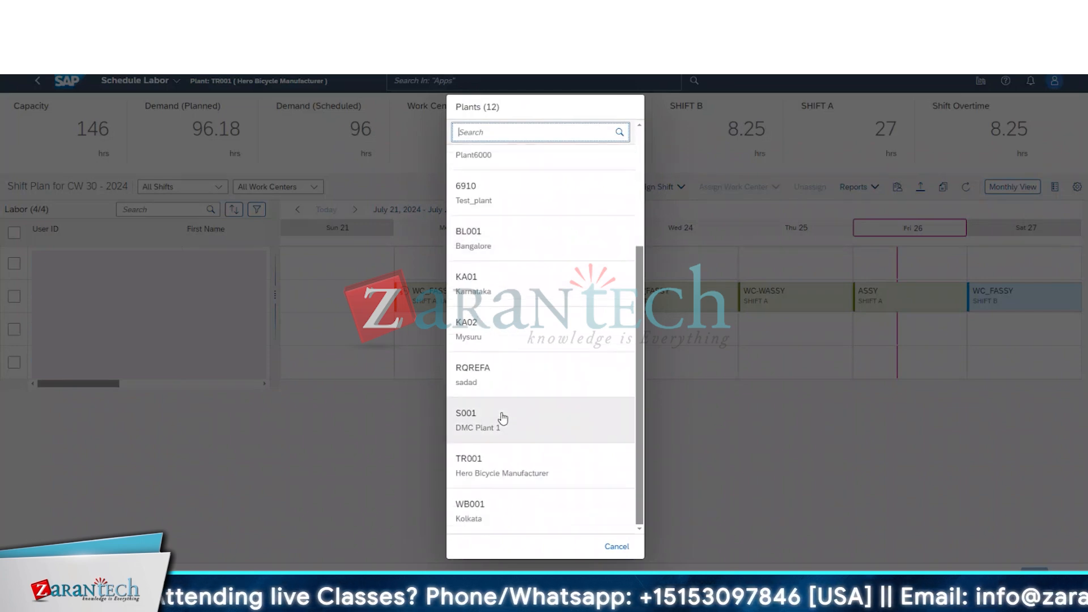
scroll(556, 451, up, 5)
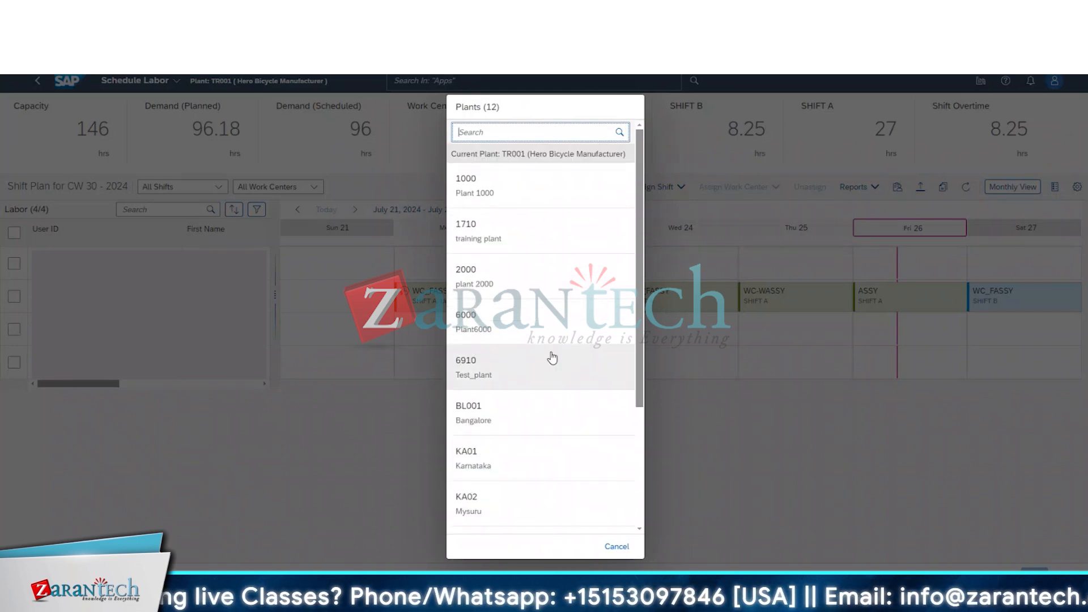
click(550, 357)
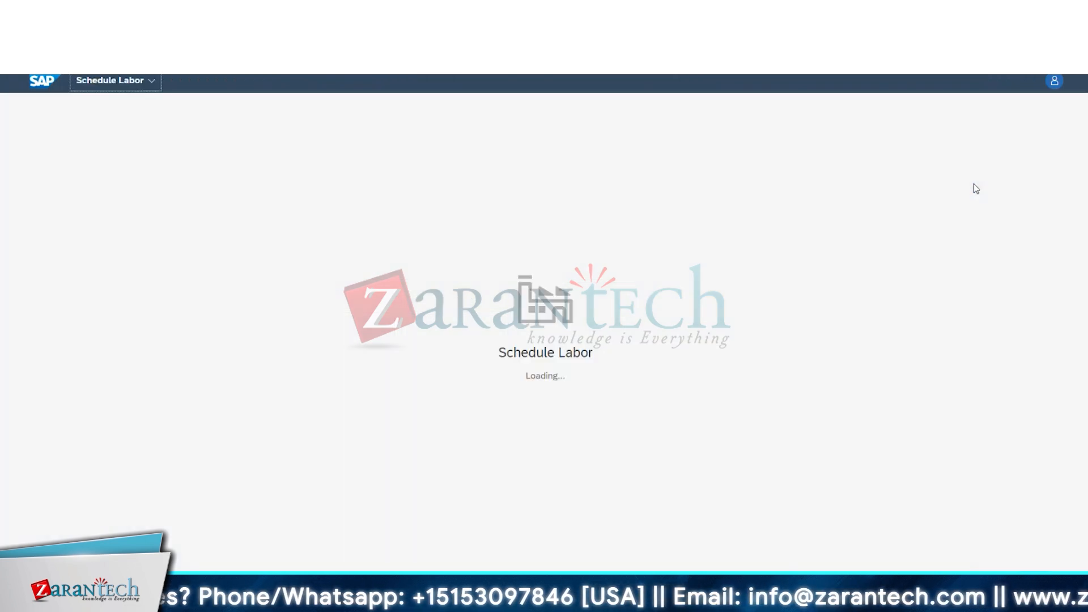
click(966, 188)
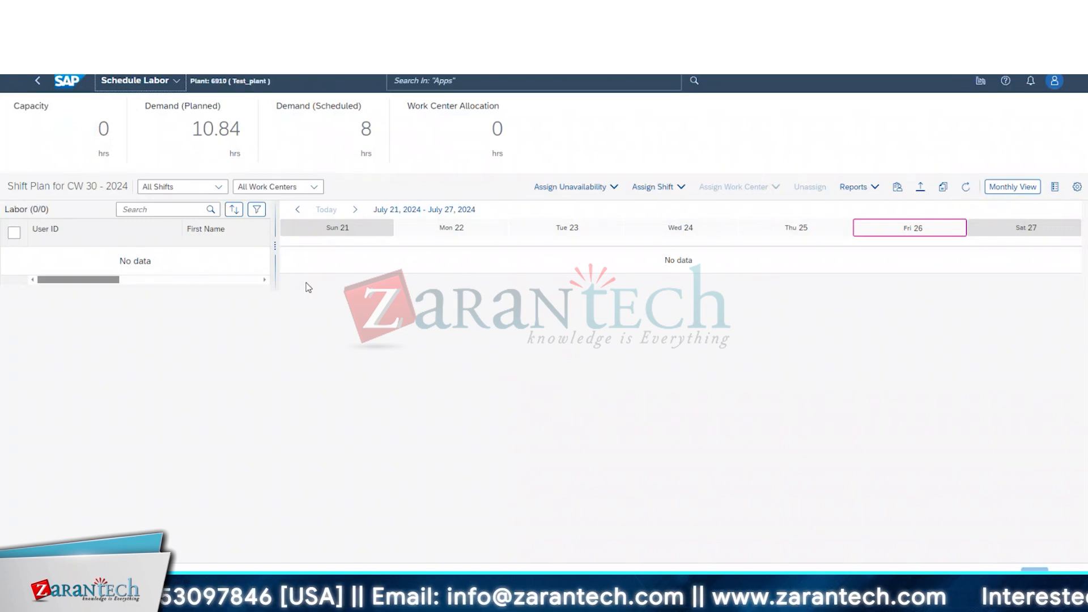
- Open the Dispatching and Monitoring 2.0 app from the home page and check the ASSEMBLY resource's labor shifts and tools
click(57, 84)
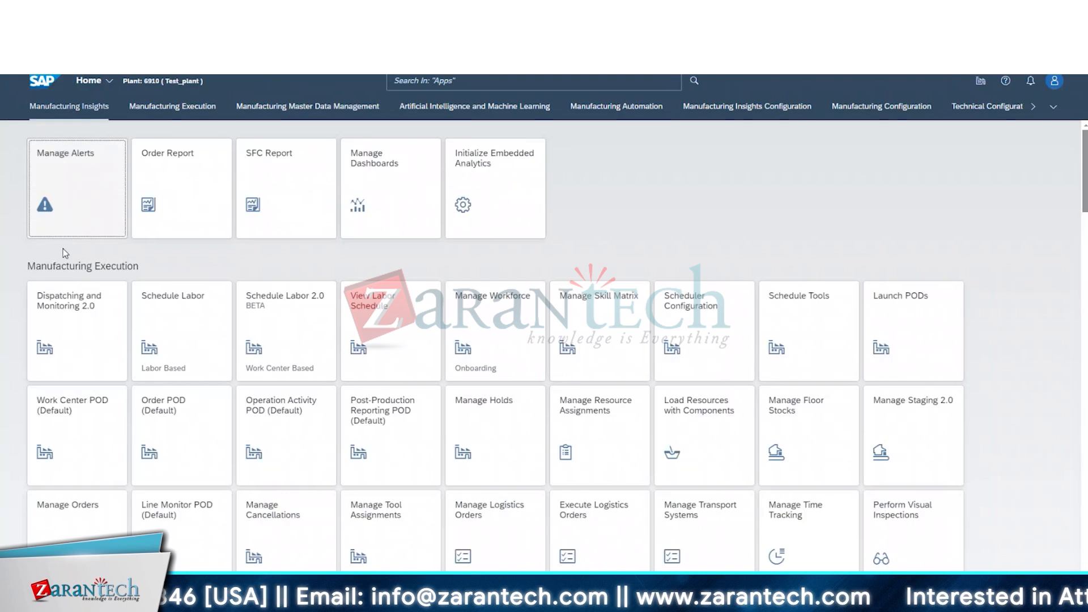
click(68, 350)
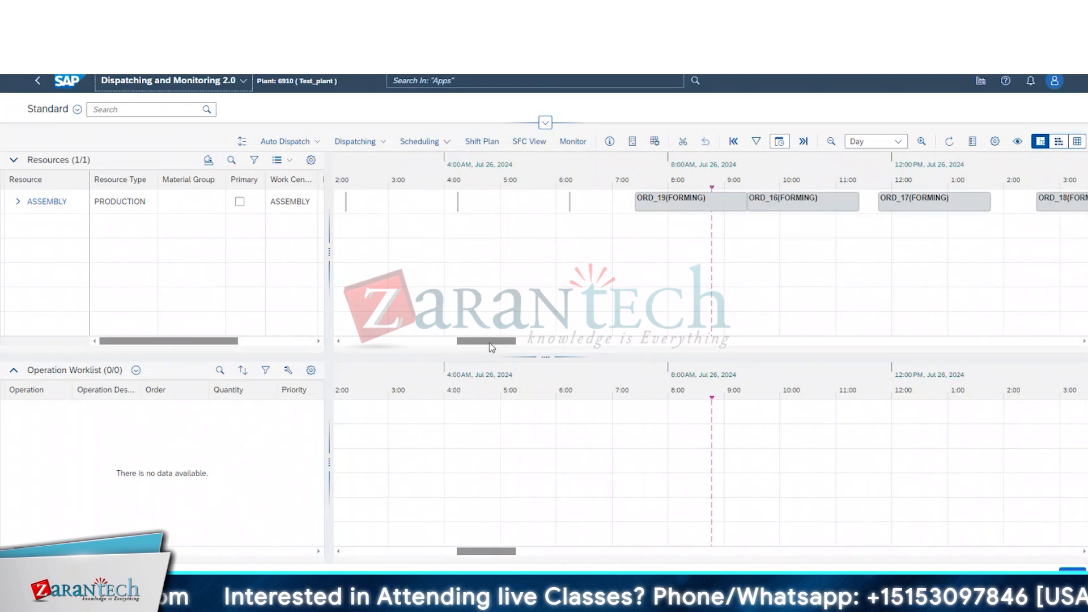
mouse_move(491, 345)
mouse_down()
mouse_move(505, 351)
mouse_move(491, 347)
mouse_up()
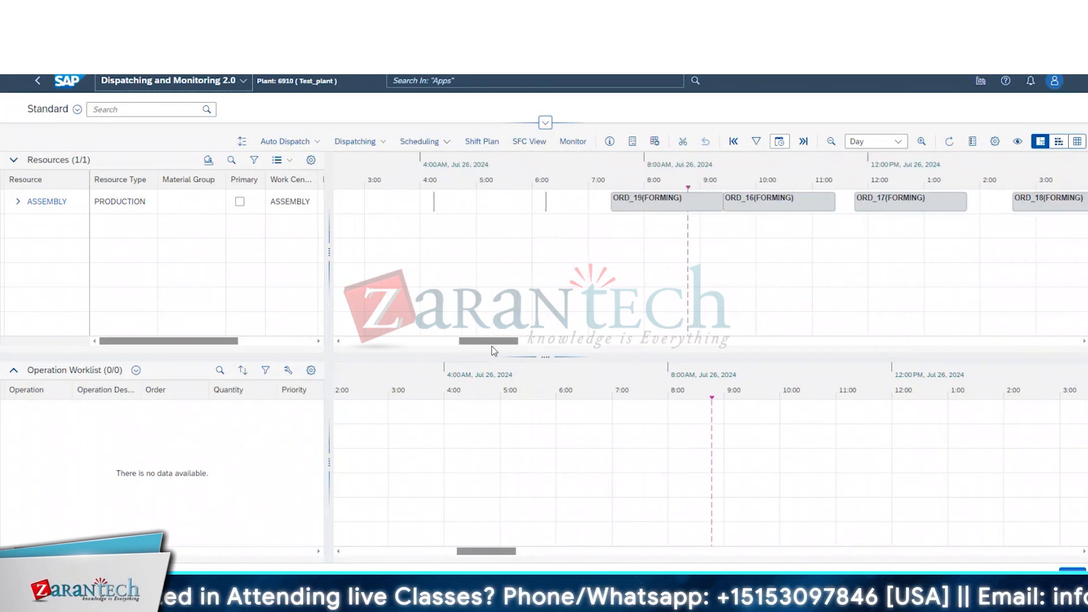
click(18, 201)
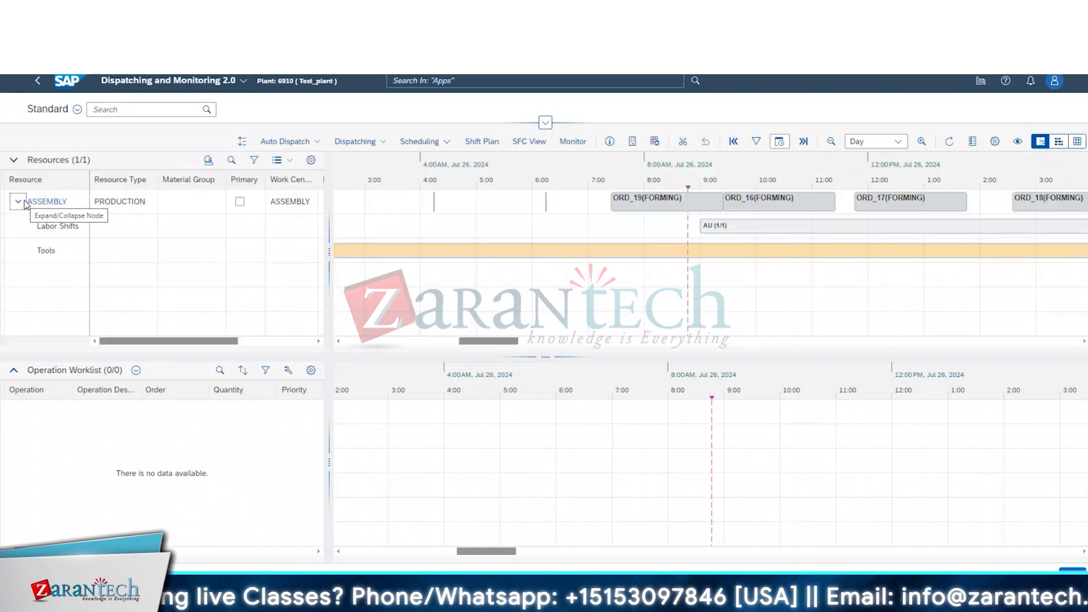
click(23, 203)
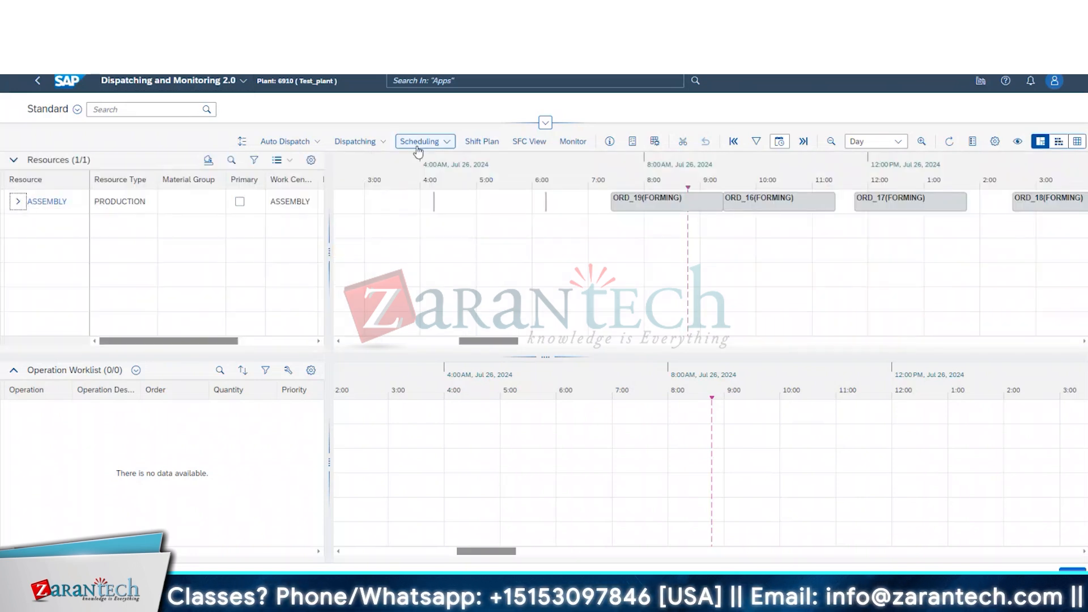
- Check the heuristic options for Auto Dispatch and inspect order ORD_19 in the ASSEMBLY resource's schedule
click(285, 141)
mouse_move(340, 159)
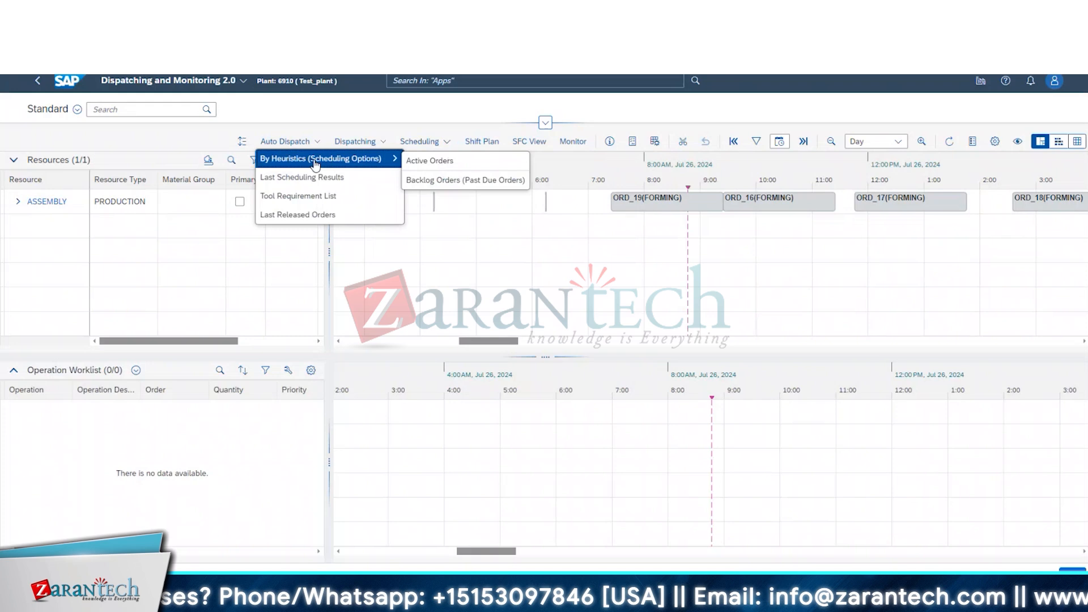
click(457, 163)
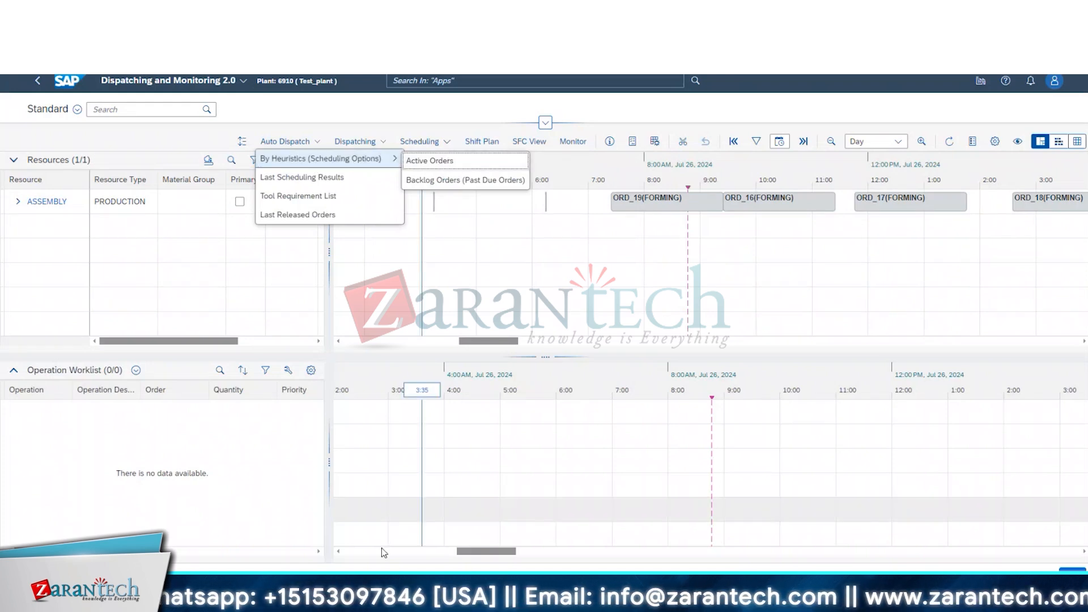
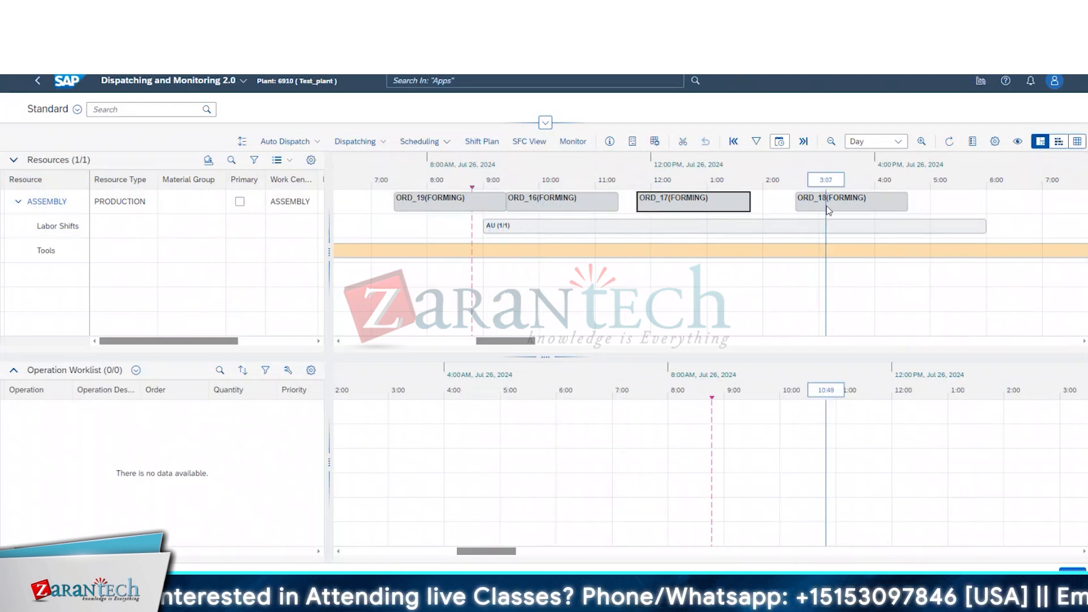
click(420, 208)
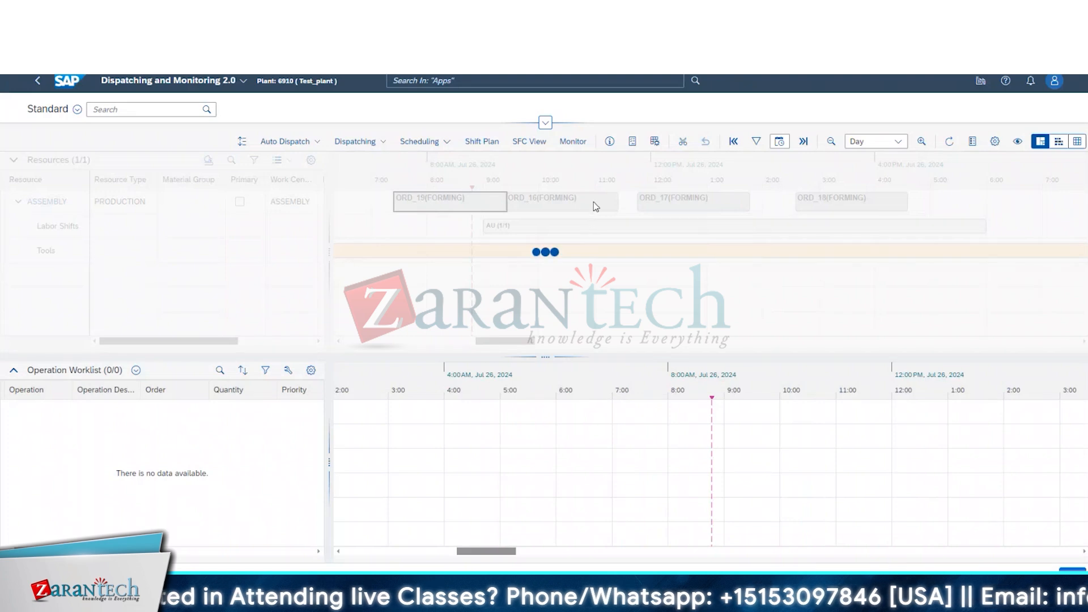
mouse_move(511, 342)
mouse_down()
mouse_move(478, 347)
mouse_move(516, 355)
mouse_move(466, 355)
mouse_move(511, 356)
mouse_up()
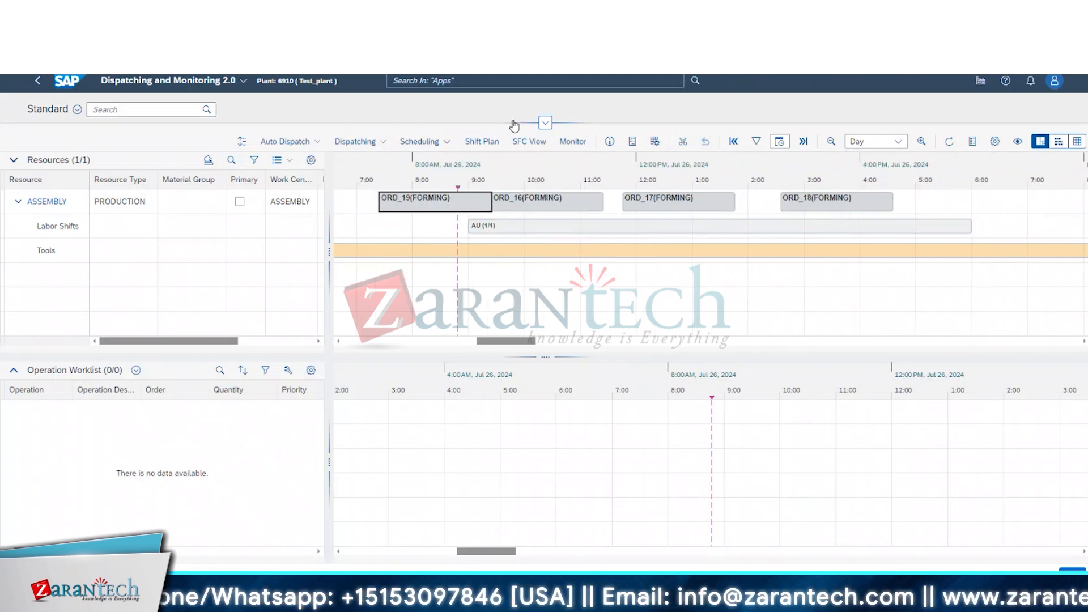
- Try to set the planning horizon to Aug 1, 2024 - Aug 13, 2024
click(545, 123)
click(921, 159)
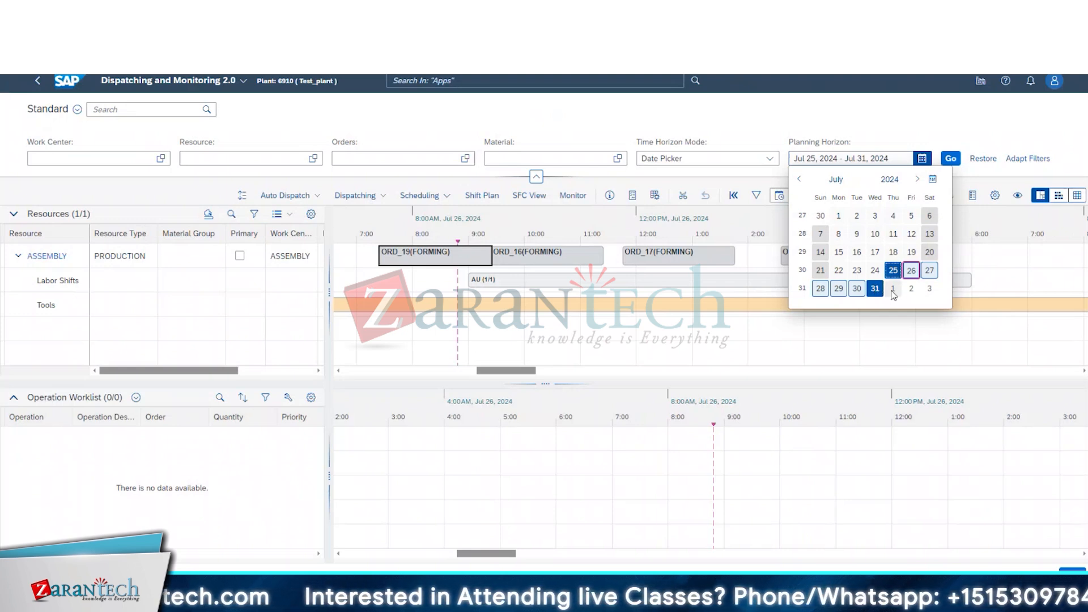
click(918, 180)
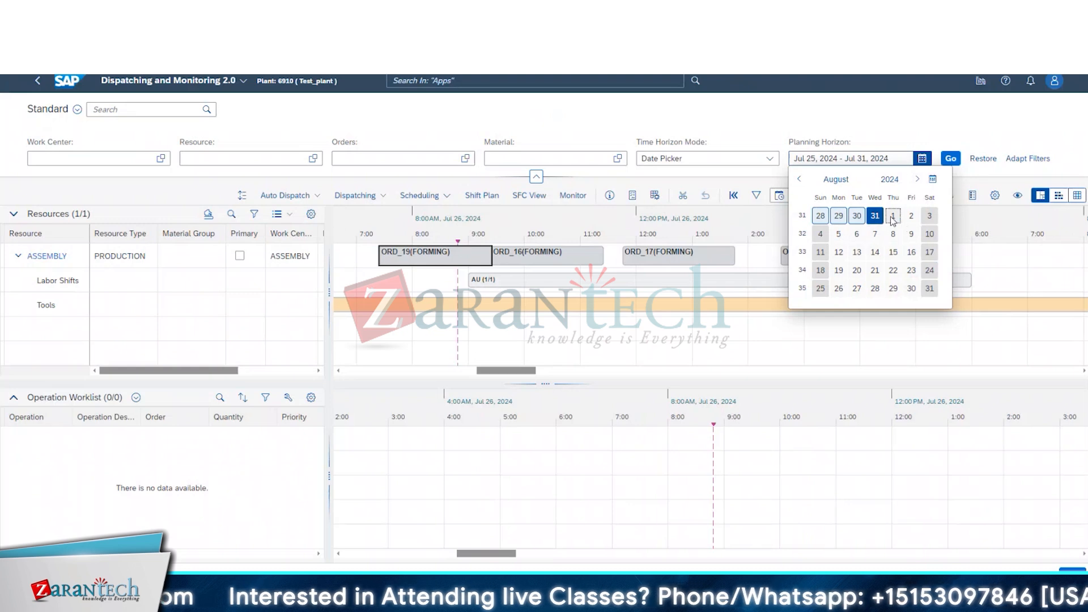
click(864, 256)
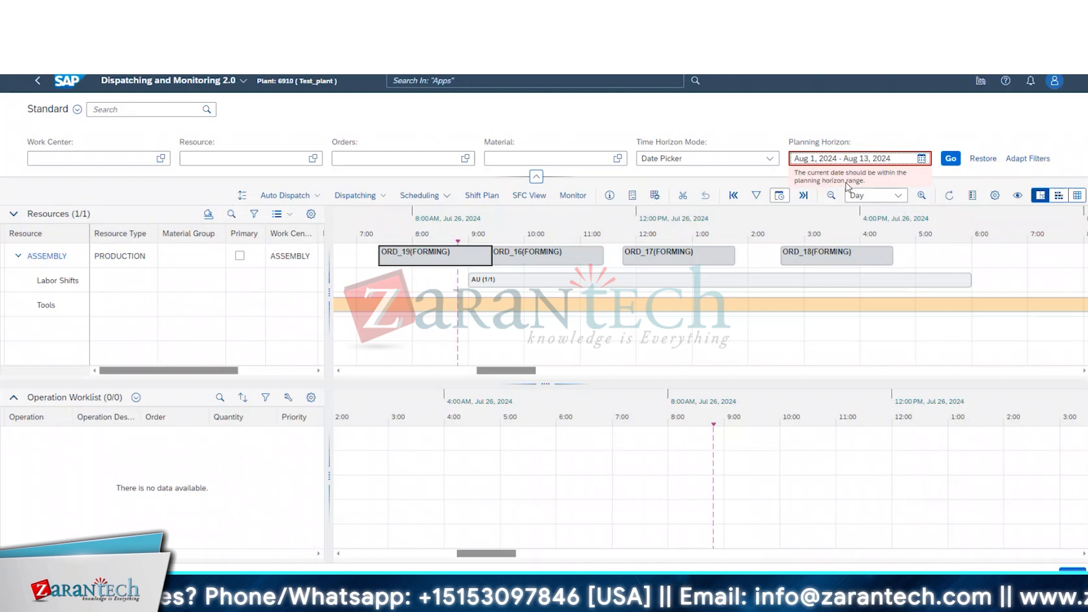
- Try to apply a planning horizon of Jul 1, 2024 - Jul 10, 2024
click(923, 166)
click(806, 210)
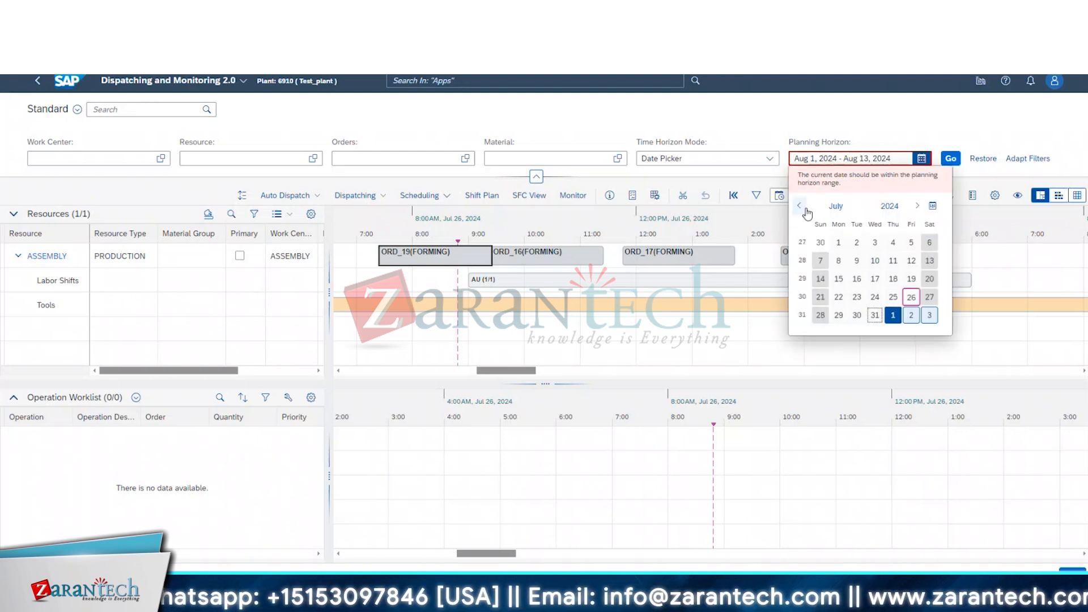
click(839, 242)
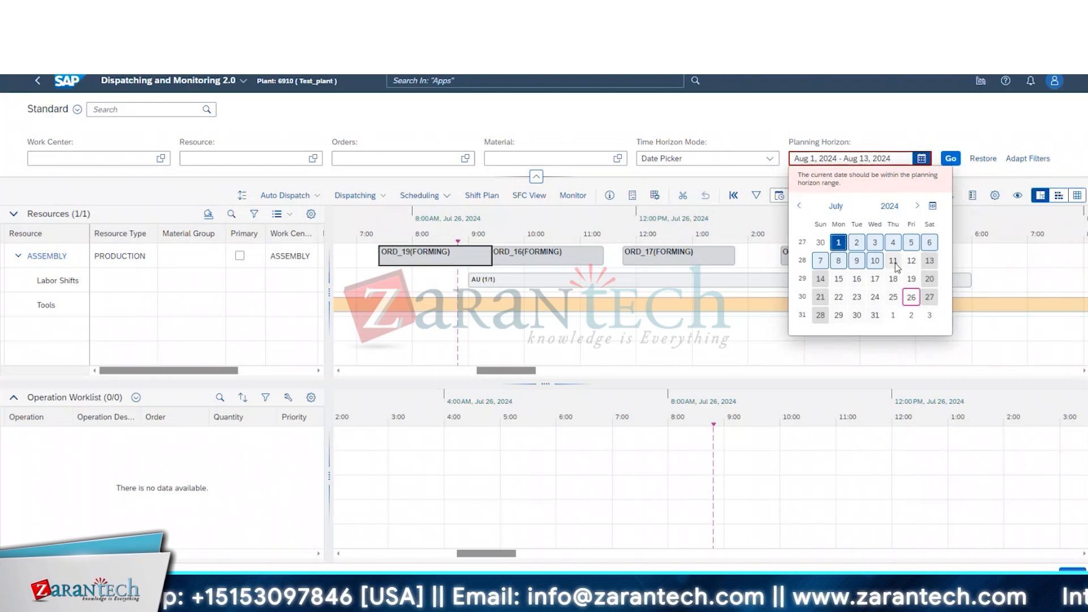
click(875, 260)
click(951, 160)
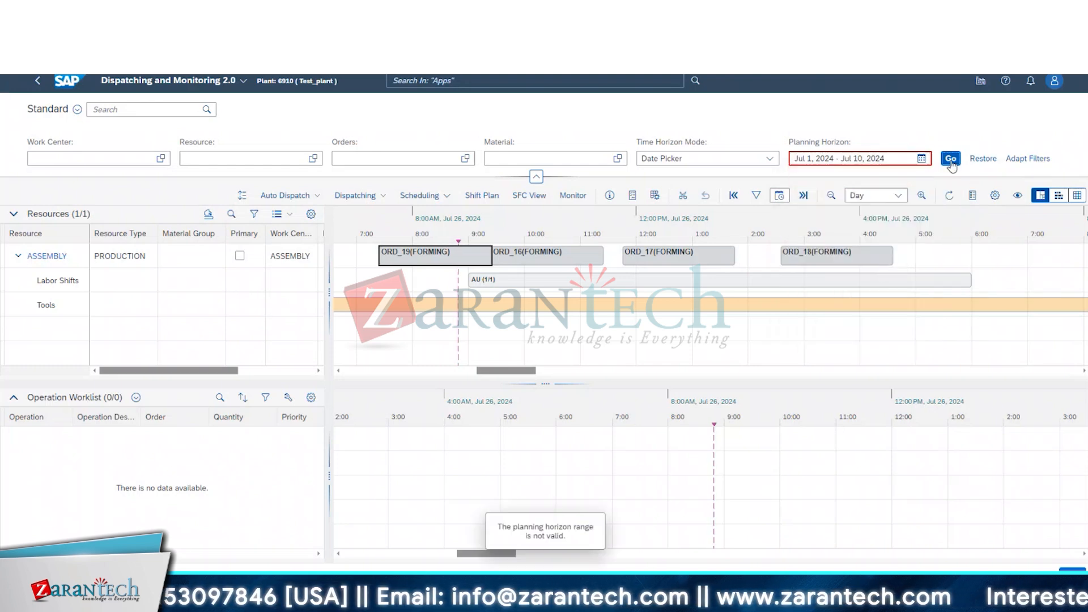
drag(497, 527, 580, 545)
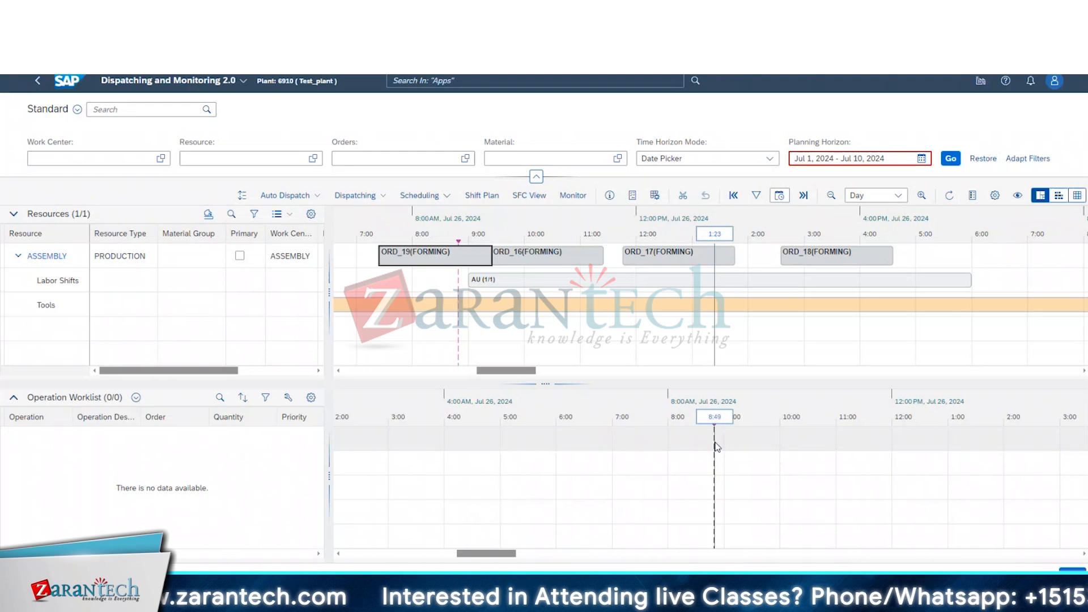
- Try a planning horizon of Aug 21, 2024 - Aug 27, 2024 and close the date picker
click(922, 158)
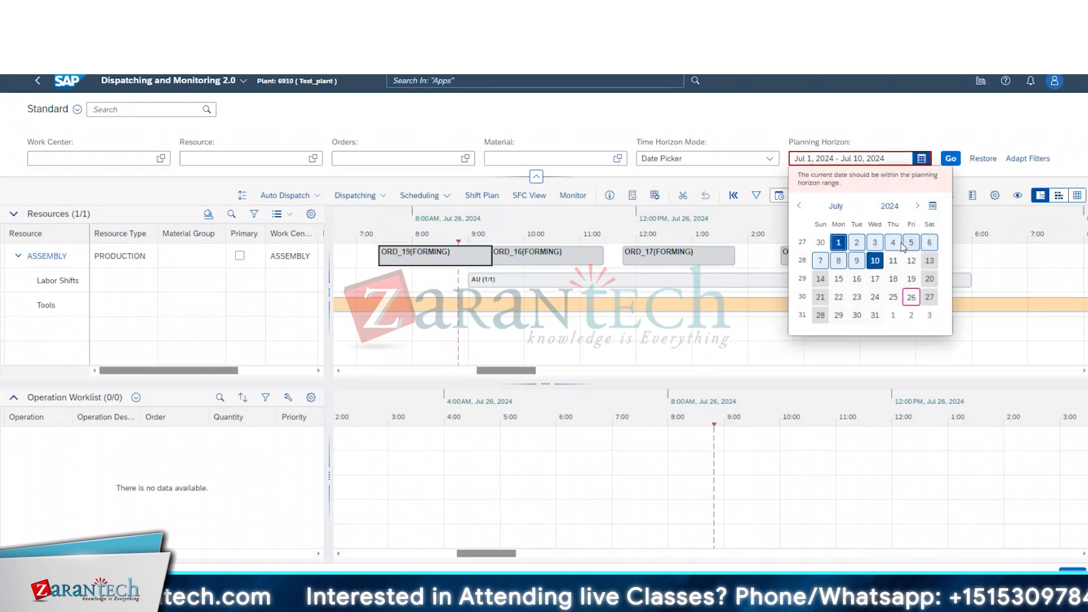
click(917, 206)
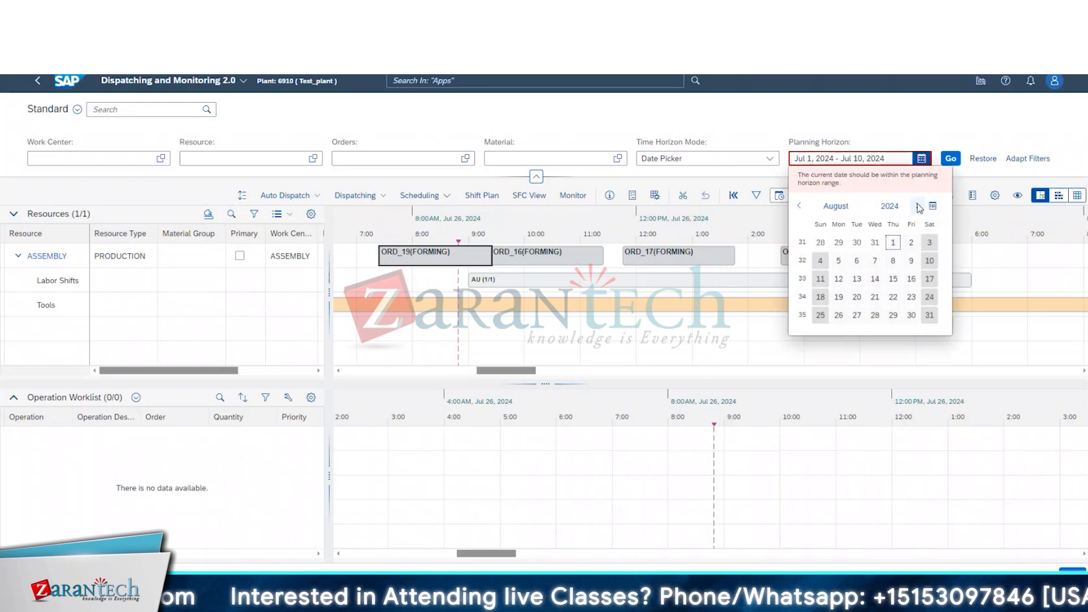
click(876, 297)
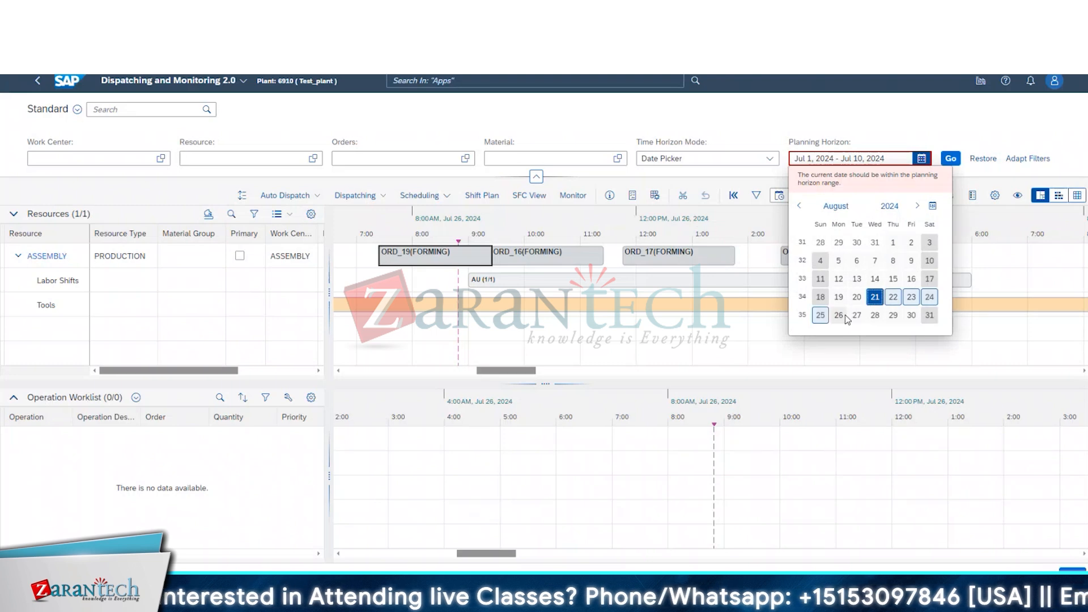
click(857, 315)
click(926, 160)
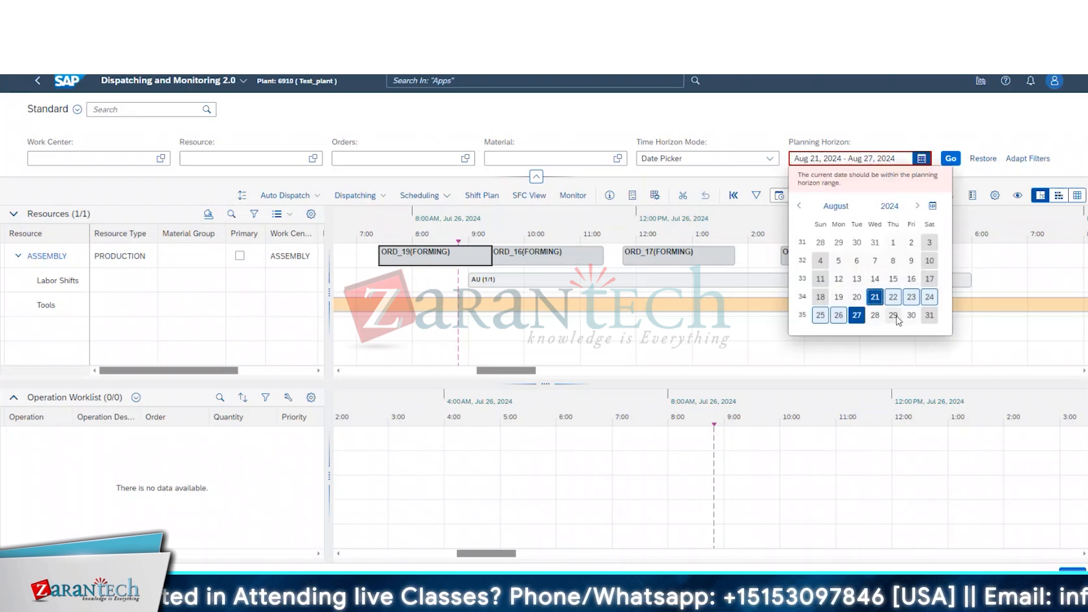
click(999, 350)
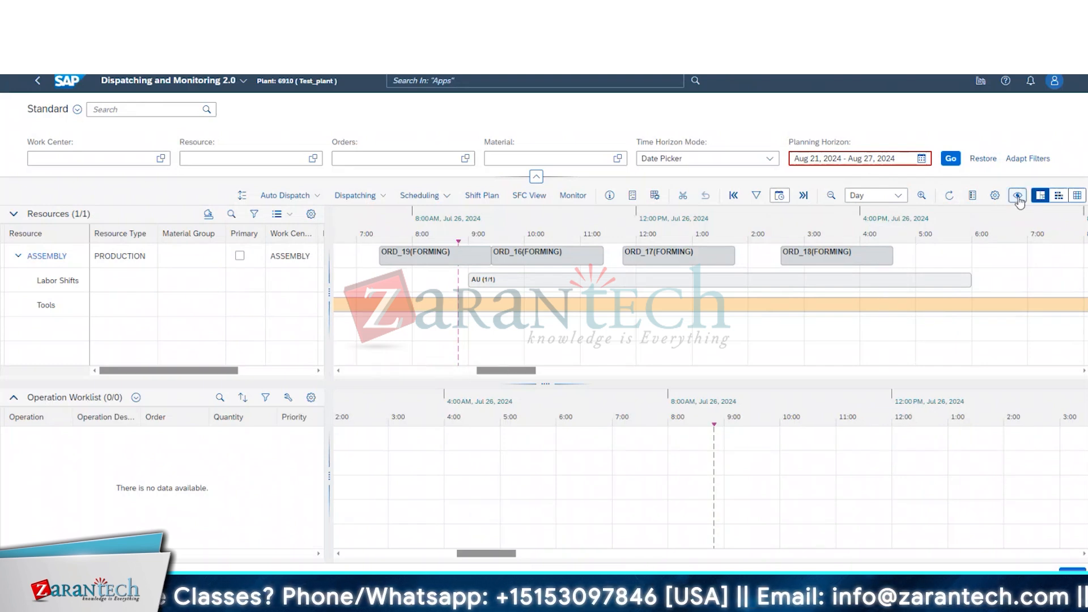
- Switch the time horizon mode to Range, apply the planning range of 20 and view the end of the worklist timeline
click(771, 162)
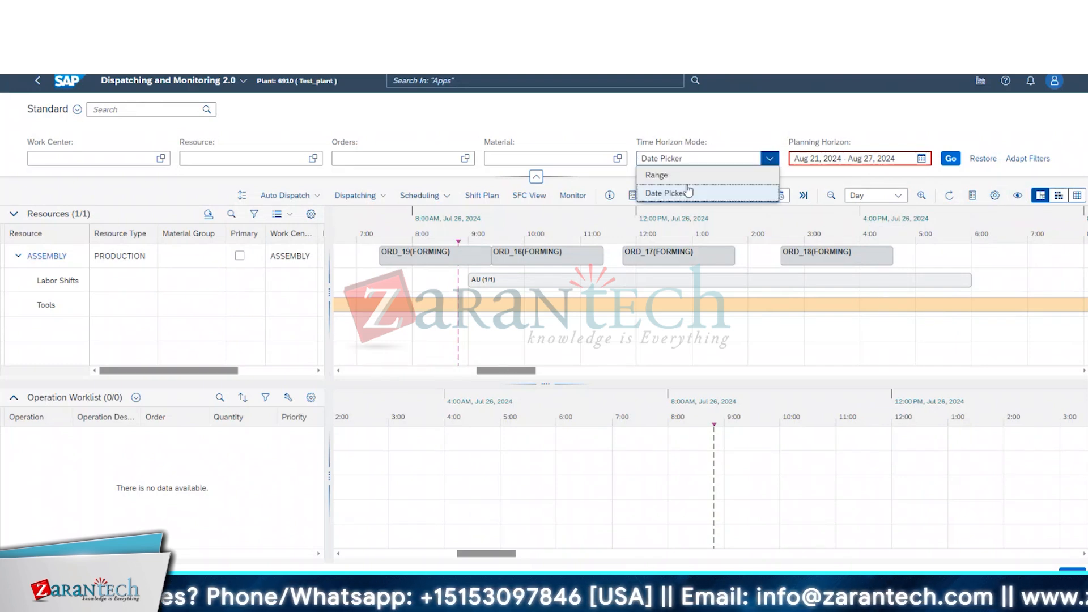
click(662, 173)
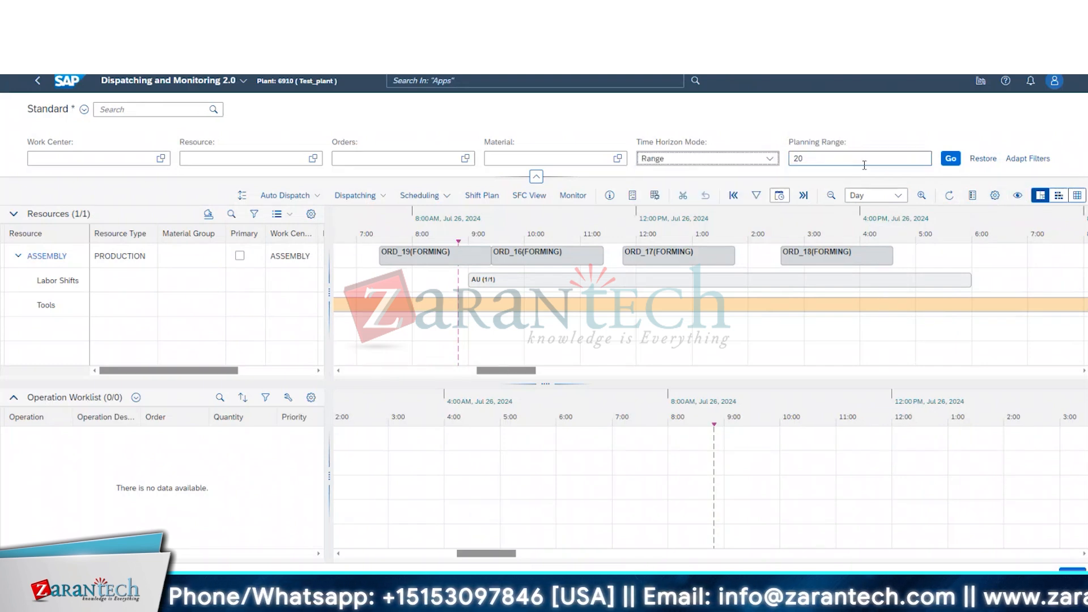
click(956, 166)
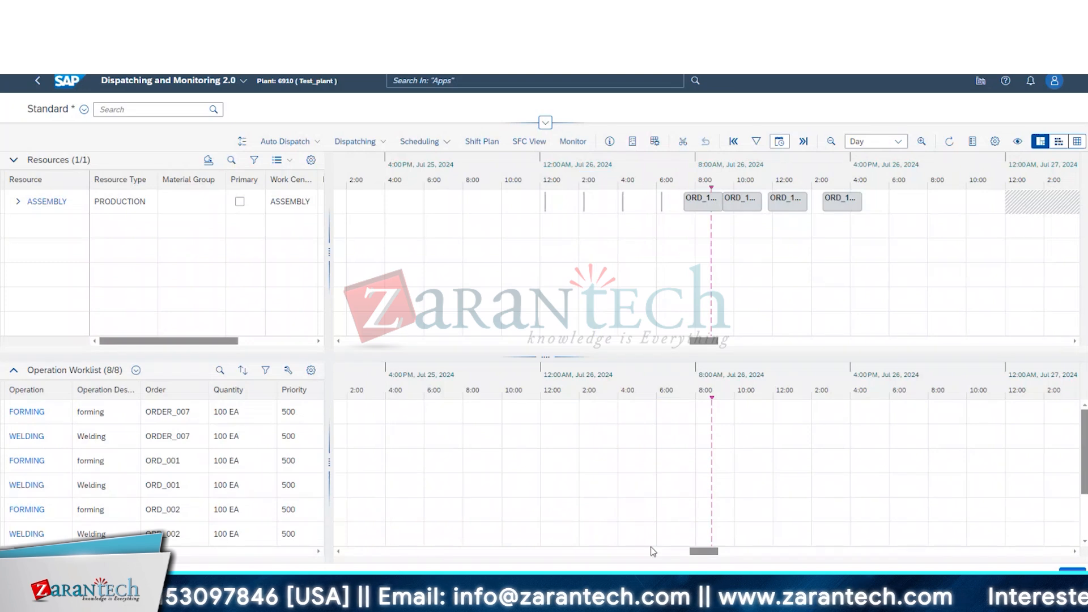
drag(703, 551, 1058, 551)
- Try a planning range of 260, replace it with 60 and apply it to the schedule
click(546, 123)
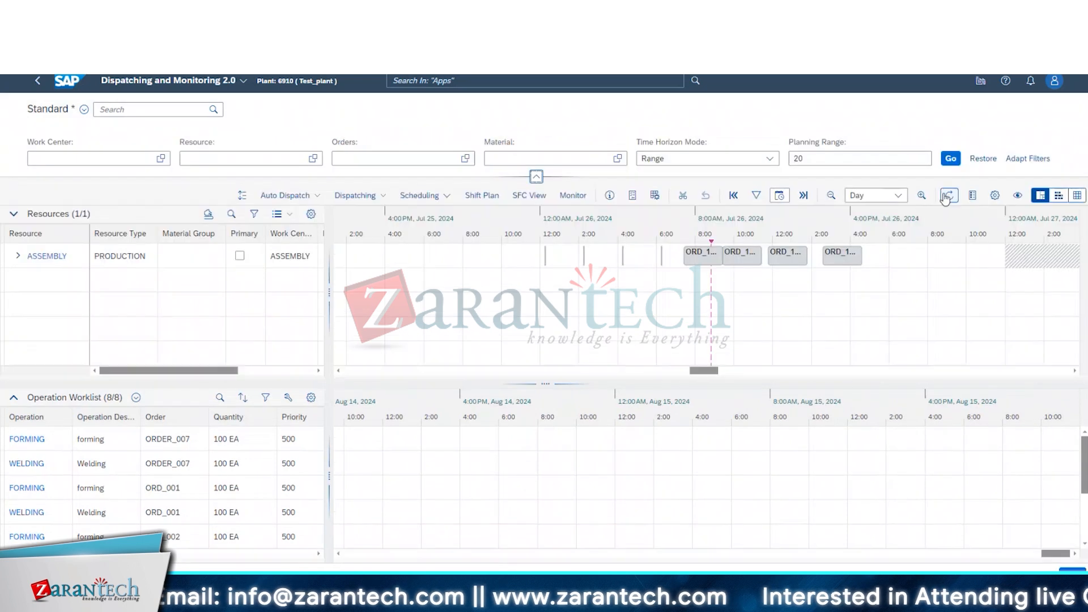
click(817, 162)
text(260)
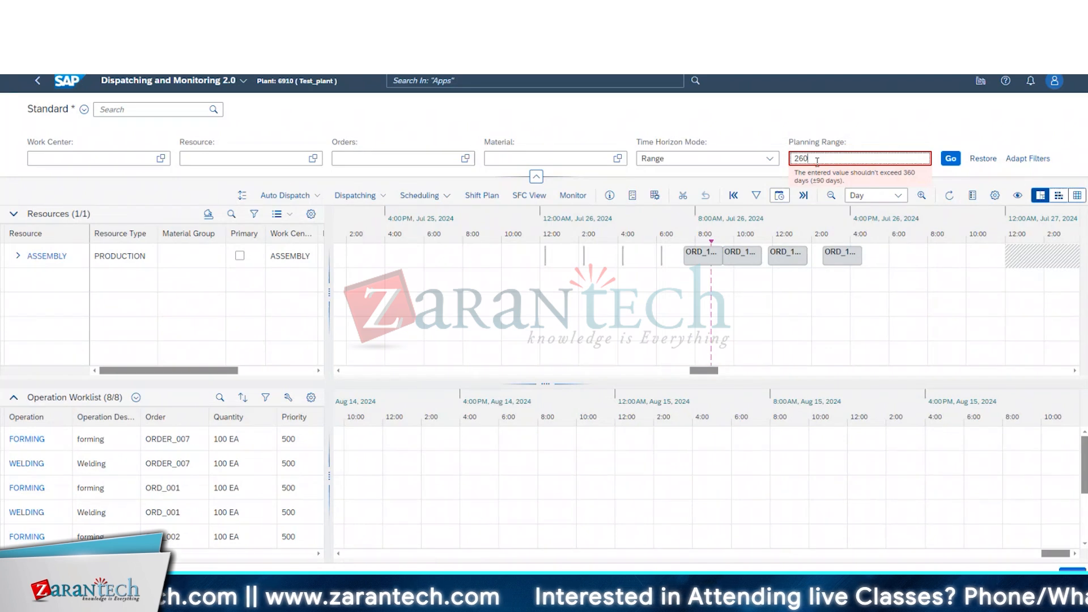
key(BackSpace)
key(BackSpace)
key(BackSpace)
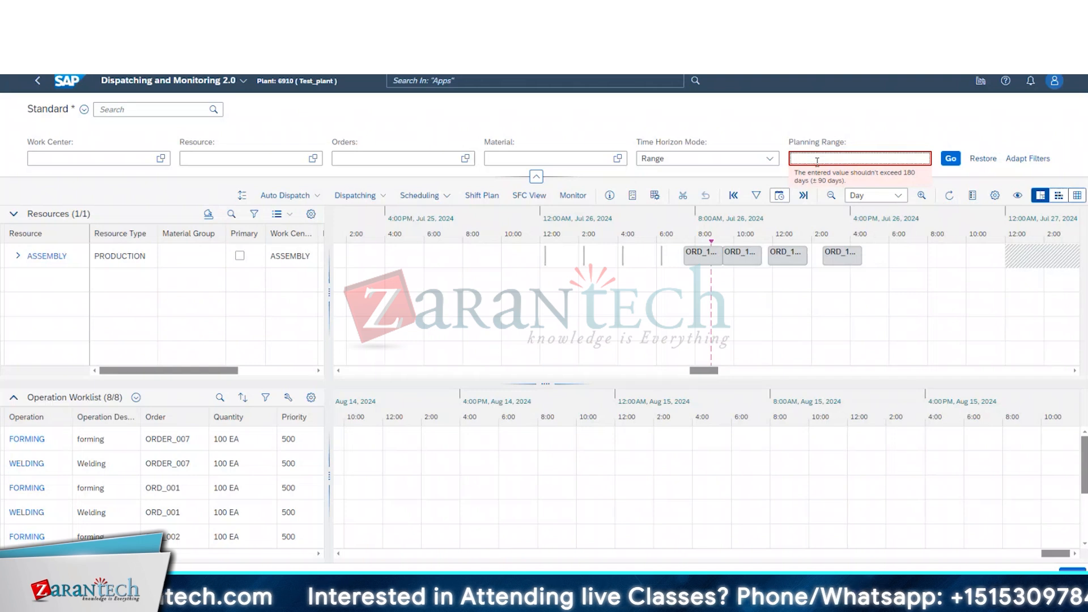
text(60)
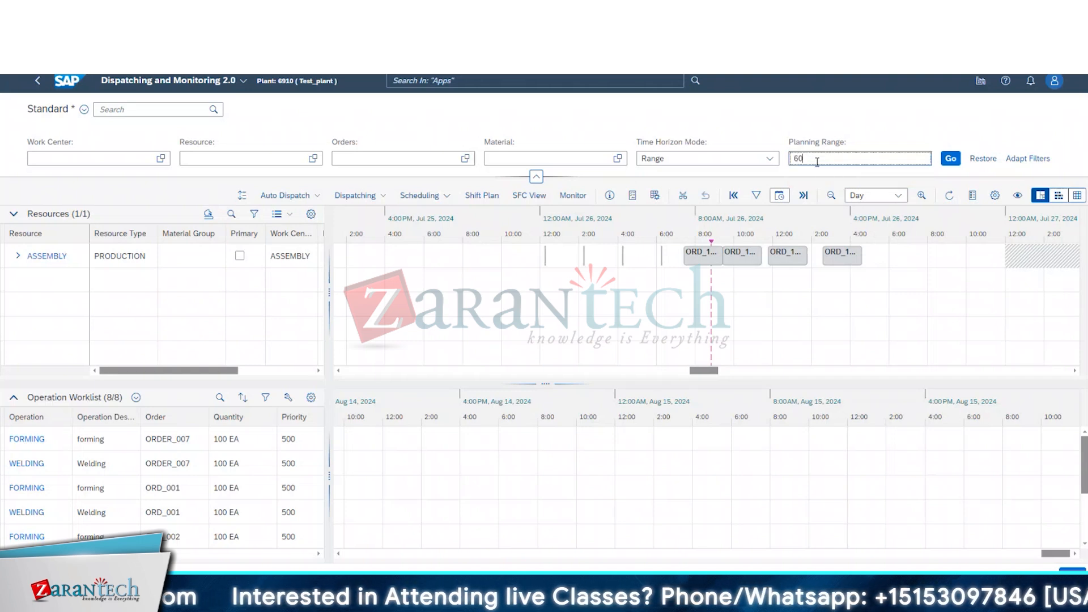
click(957, 160)
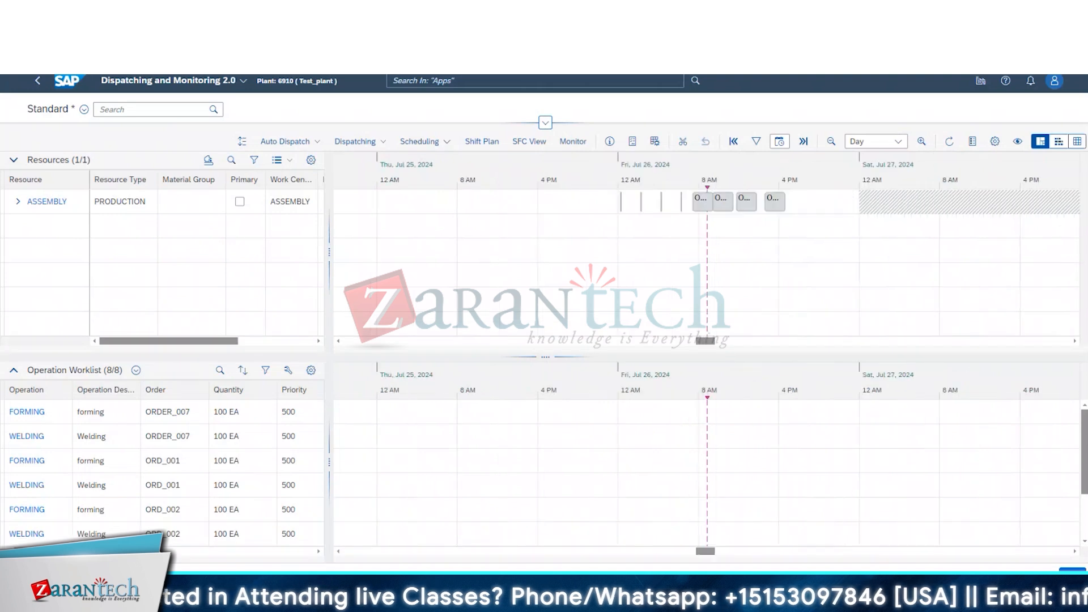
- Check the future dates covered by the operation worklist and ASSEMBLY resource timelines
drag(705, 551, 1063, 555)
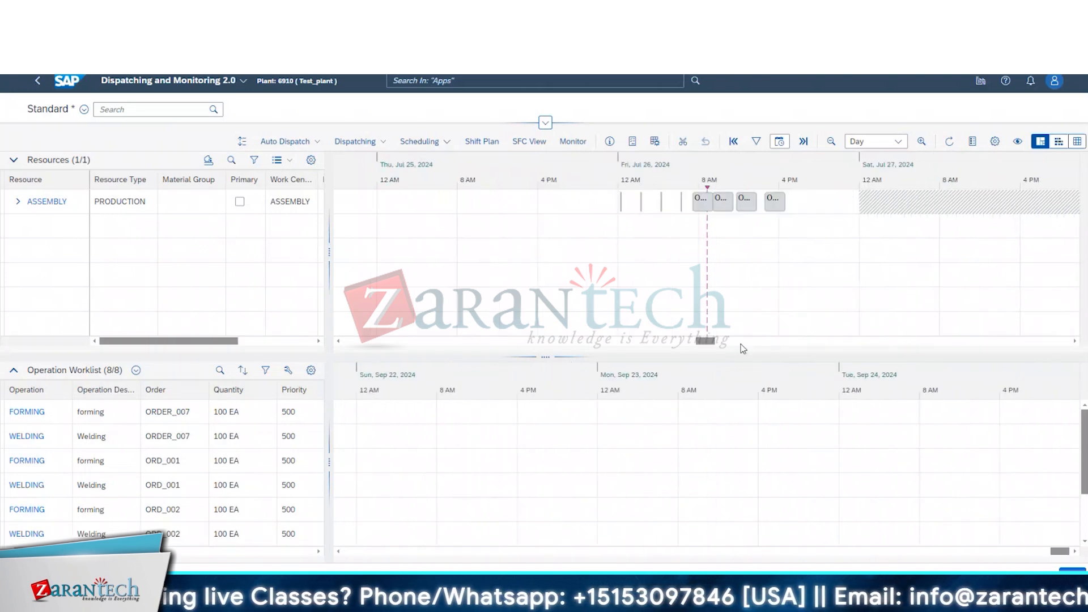
drag(708, 346, 850, 401)
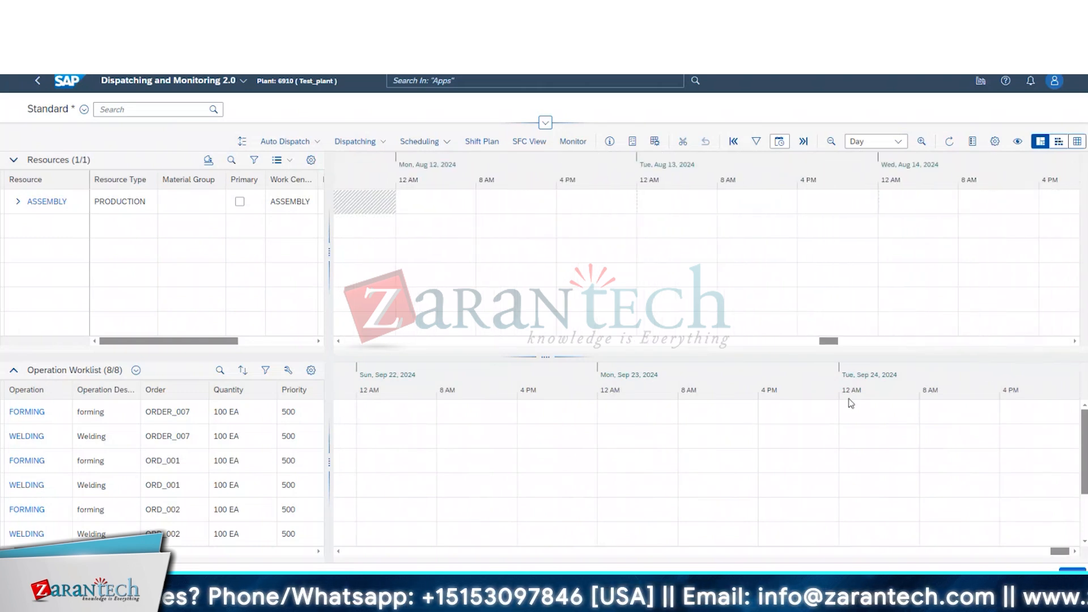
scroll(89, 433, down, 2)
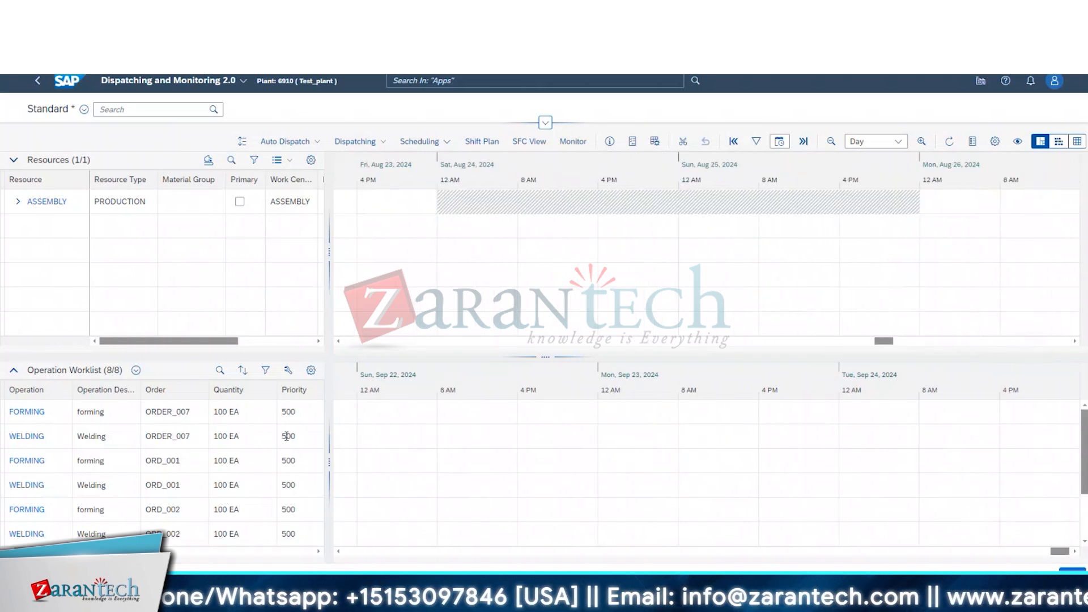
- Widen the Operation Worklist table to examine its order date columns, reduce it to about half width and view the timeline's earlier dates
drag(329, 462, 1069, 449)
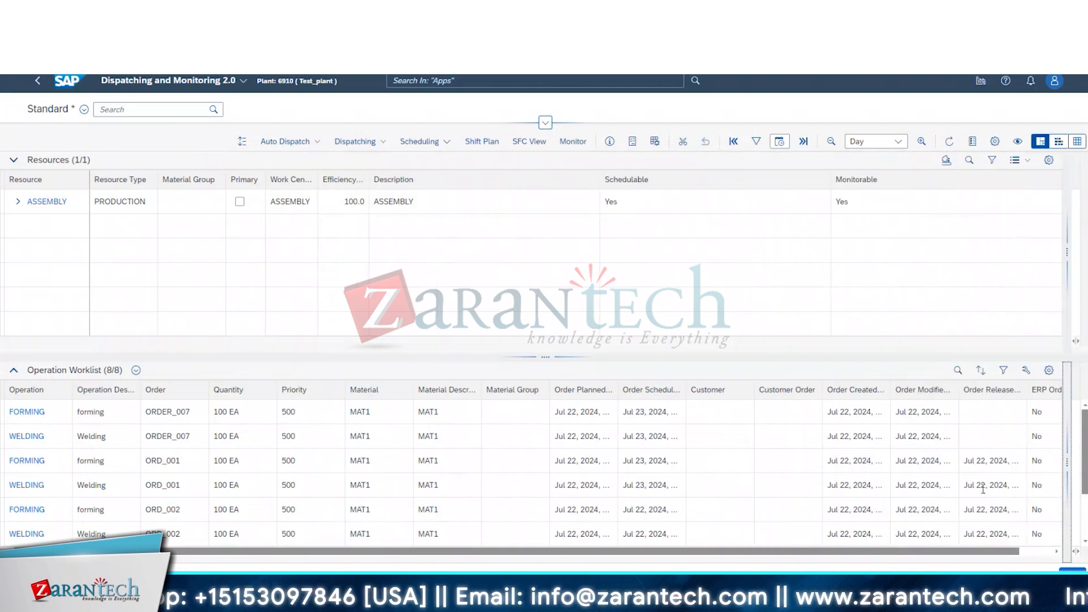
drag(954, 553, 1047, 538)
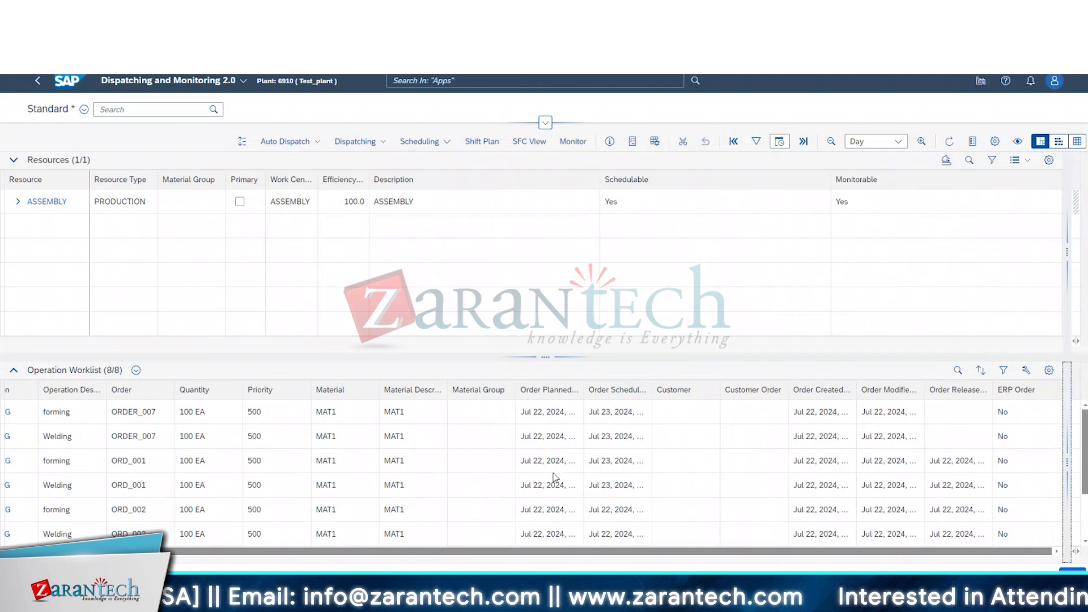
drag(611, 485, 928, 483)
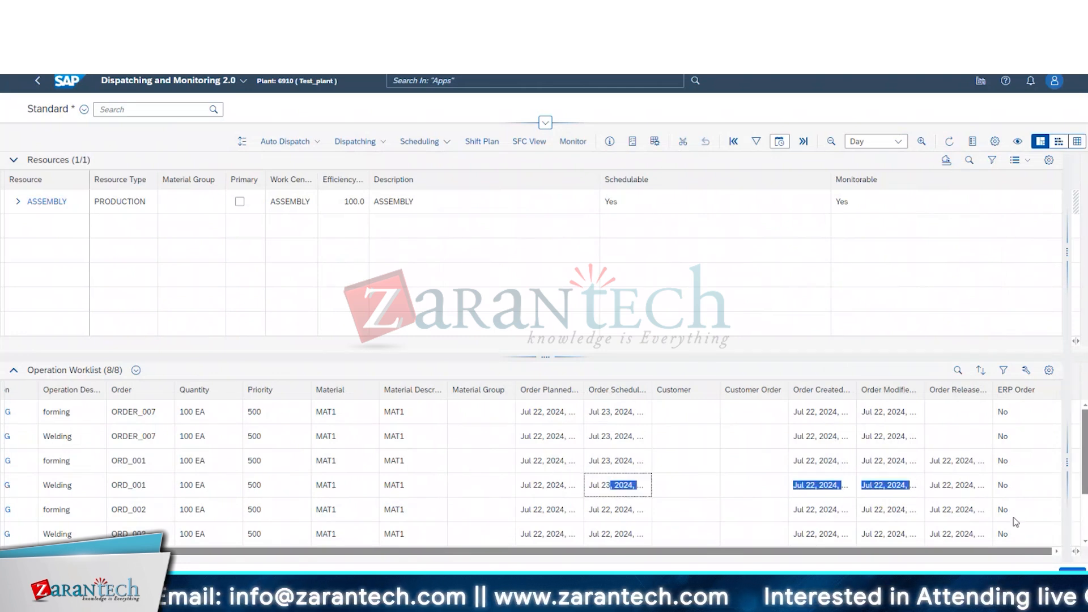
drag(1067, 462, 563, 474)
drag(1060, 553, 685, 552)
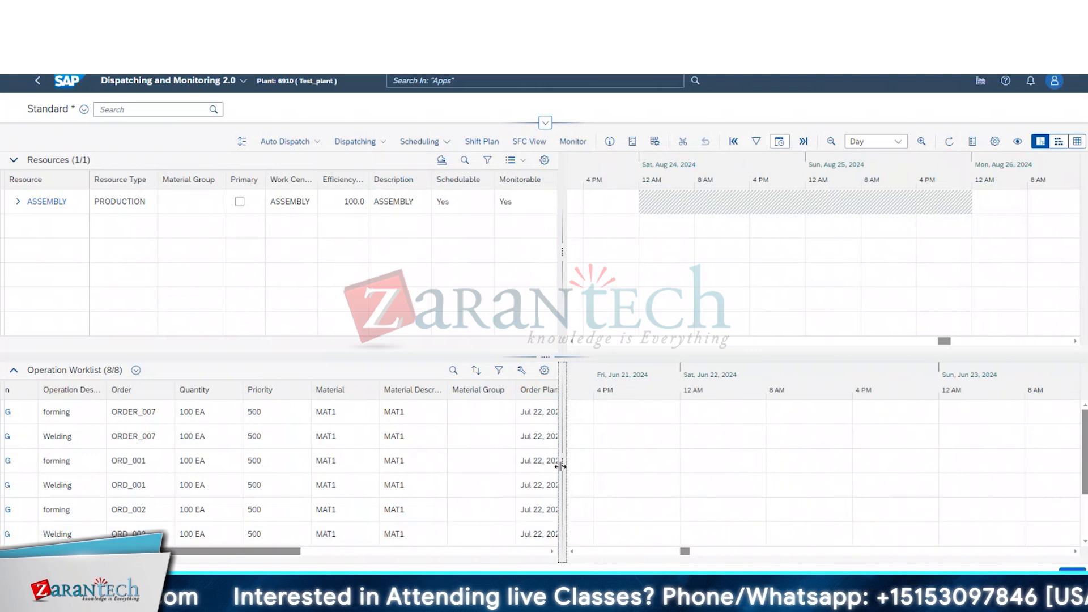
- Examine the forming and welding operations of ORDER_007 and ORD_001 in the Operation Worklist
click(535, 418)
click(24, 414)
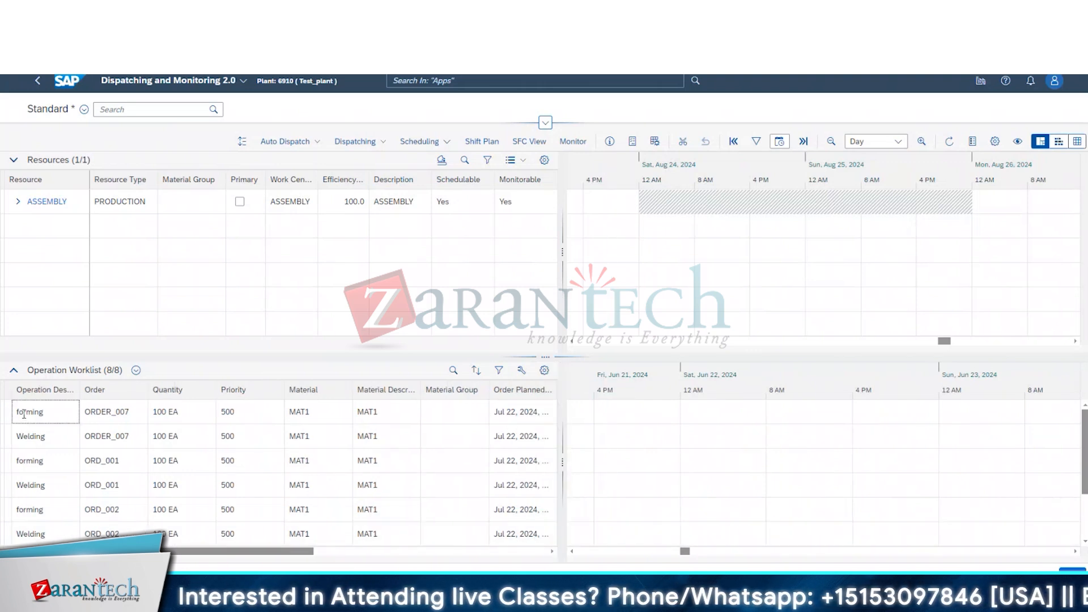
click(34, 483)
click(36, 468)
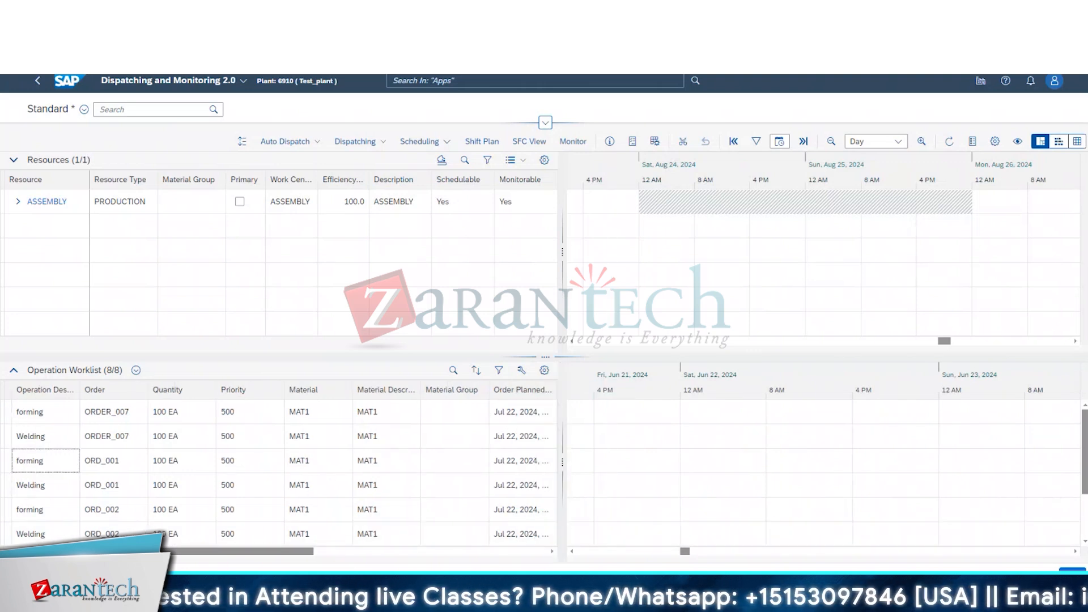
click(8, 468)
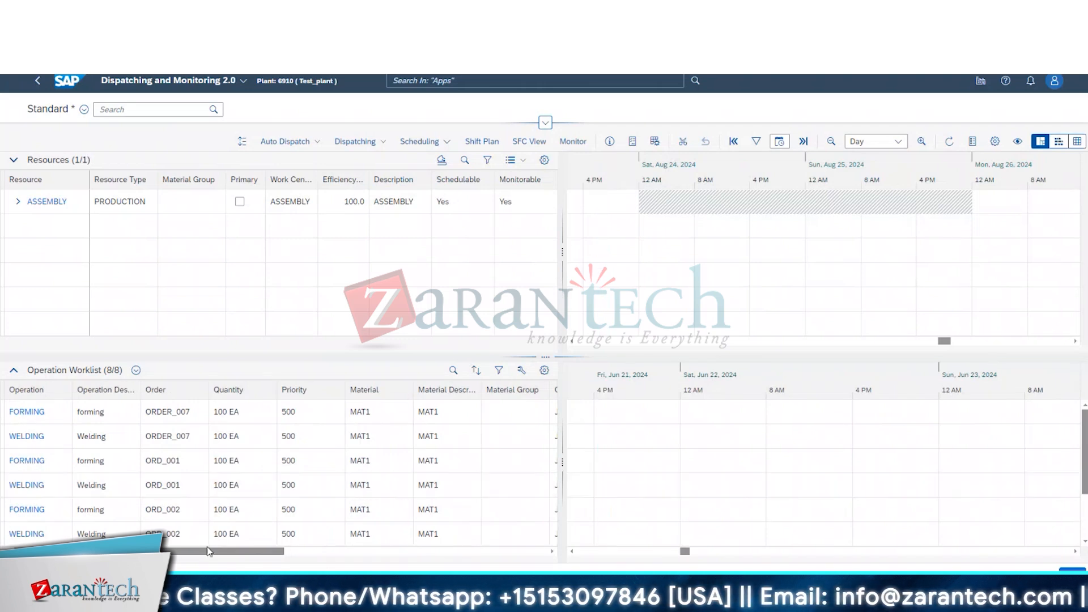
- Check the planned, scheduled, created, modified and release dates of the orders in the Operation Worklist and view the worklist timeline's mid-July dates
drag(212, 551, 525, 552)
click(443, 452)
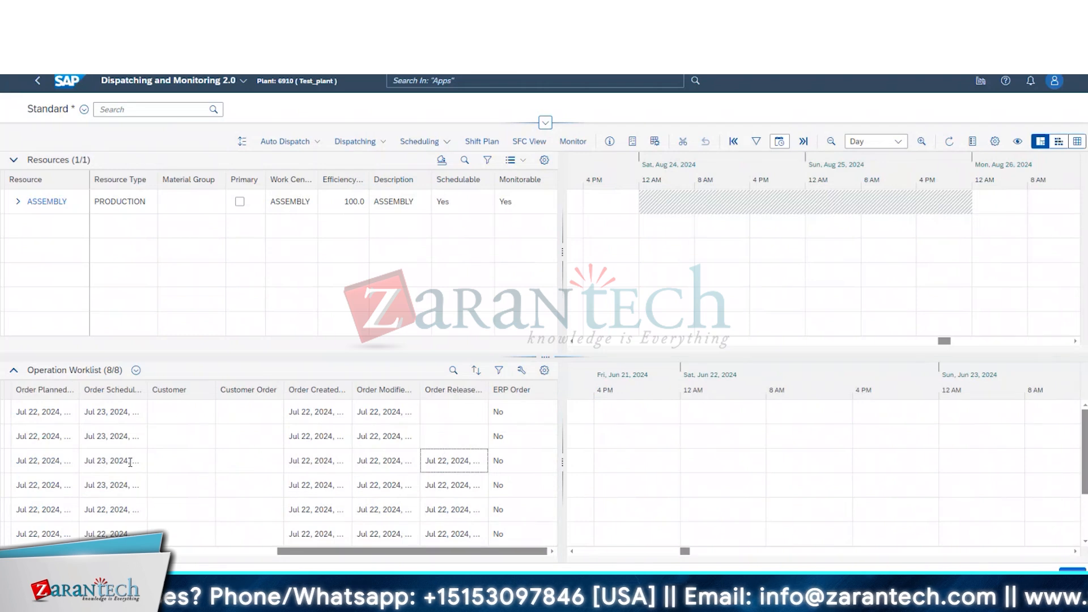
click(56, 462)
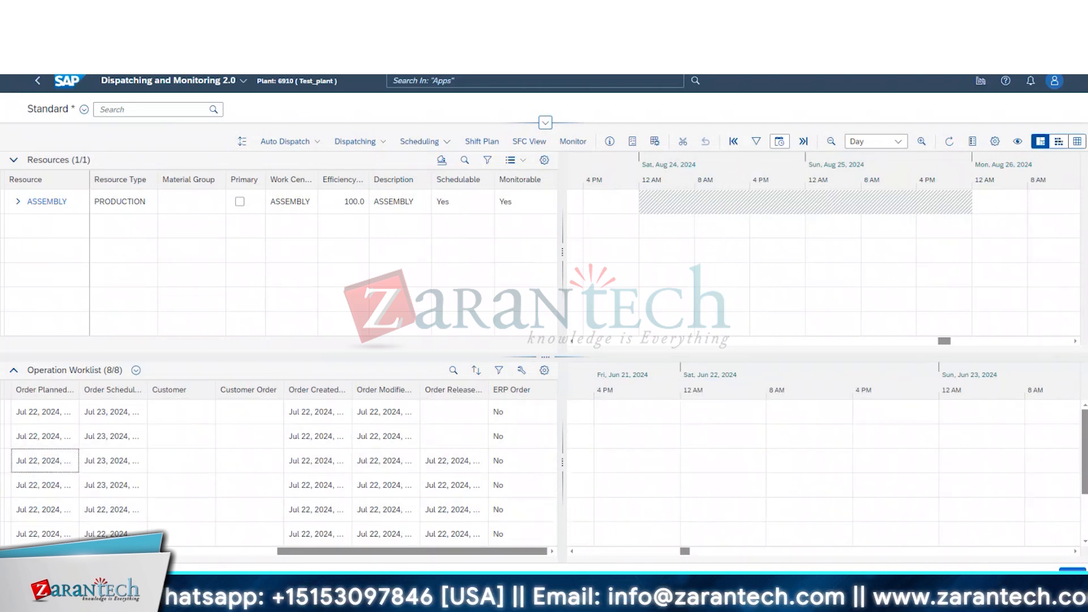
drag(685, 552, 785, 563)
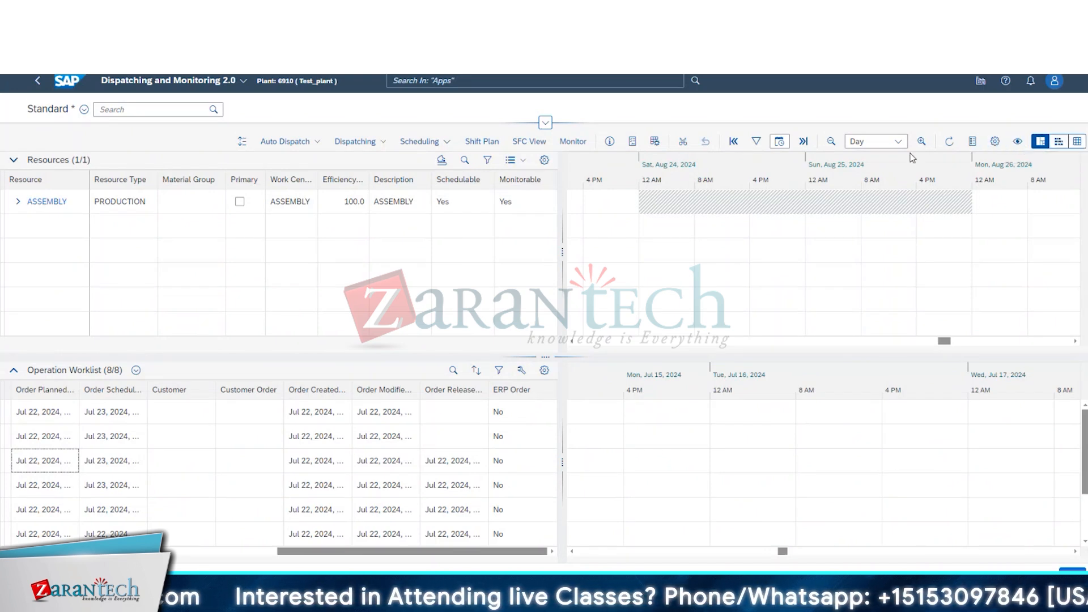
- Set the timeline scale to Week, widen the chart area and bring the worklist operations around July 23 into view
click(898, 141)
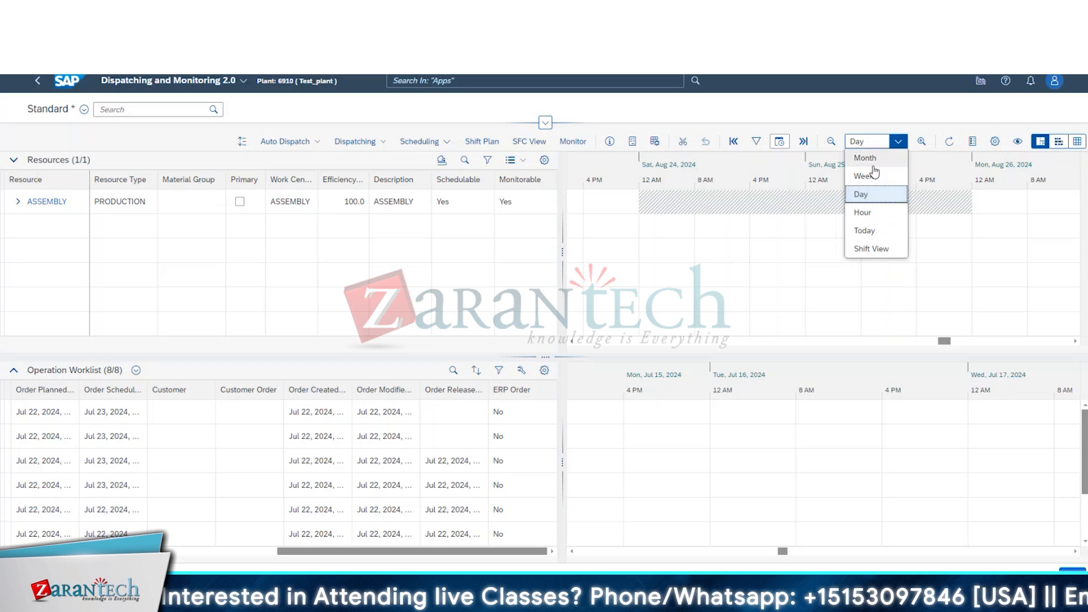
click(872, 179)
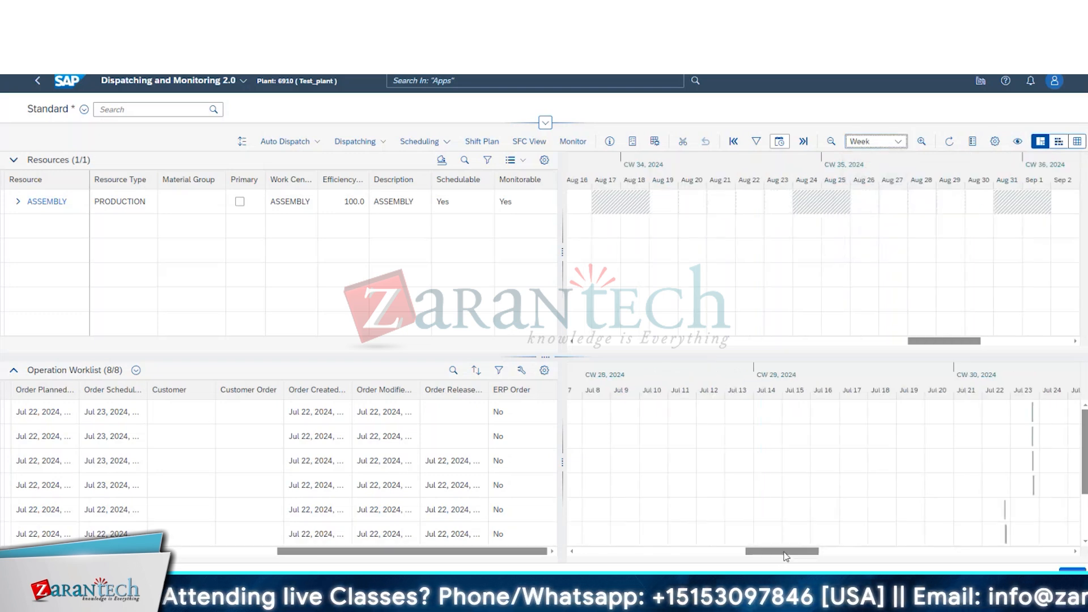
drag(780, 552, 781, 552)
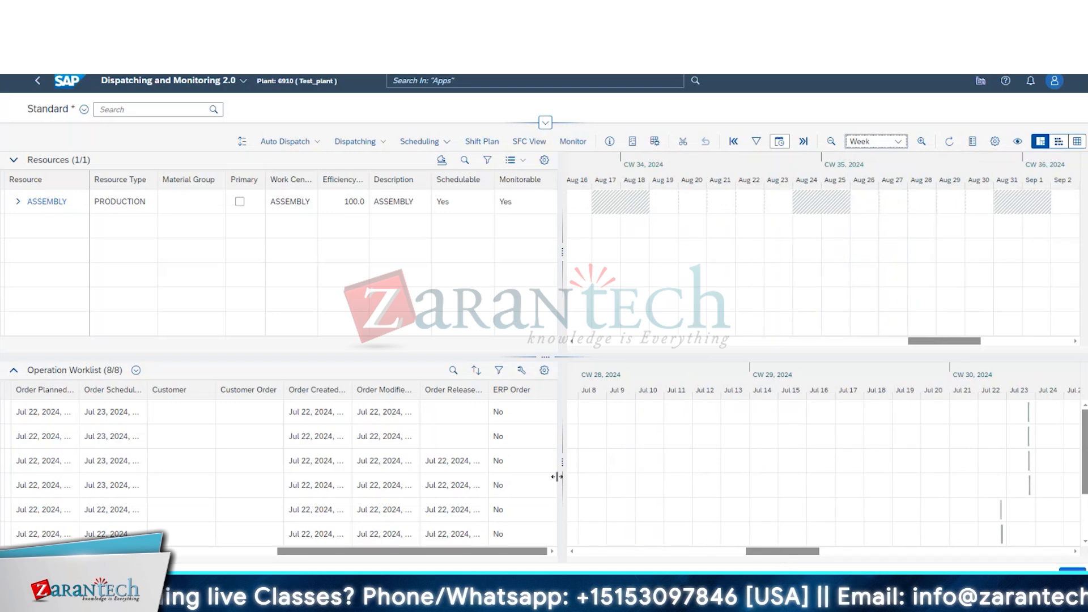
drag(562, 471, 482, 471)
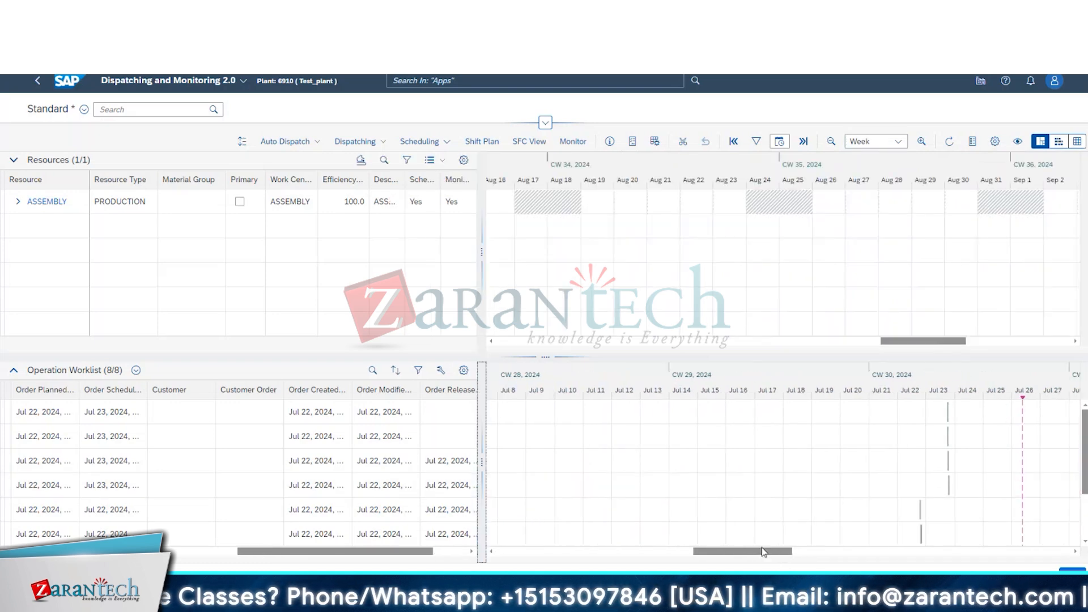
drag(764, 551, 793, 552)
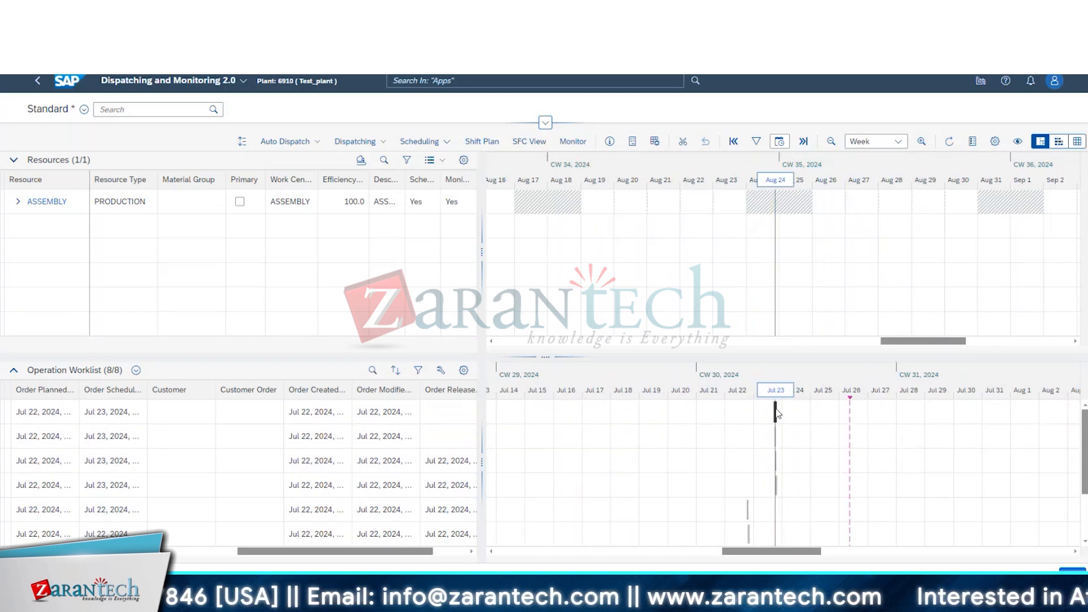
- Schedule ORDER_007 from the details of its FORMING operation in the Operation Worklist timeline
click(776, 412)
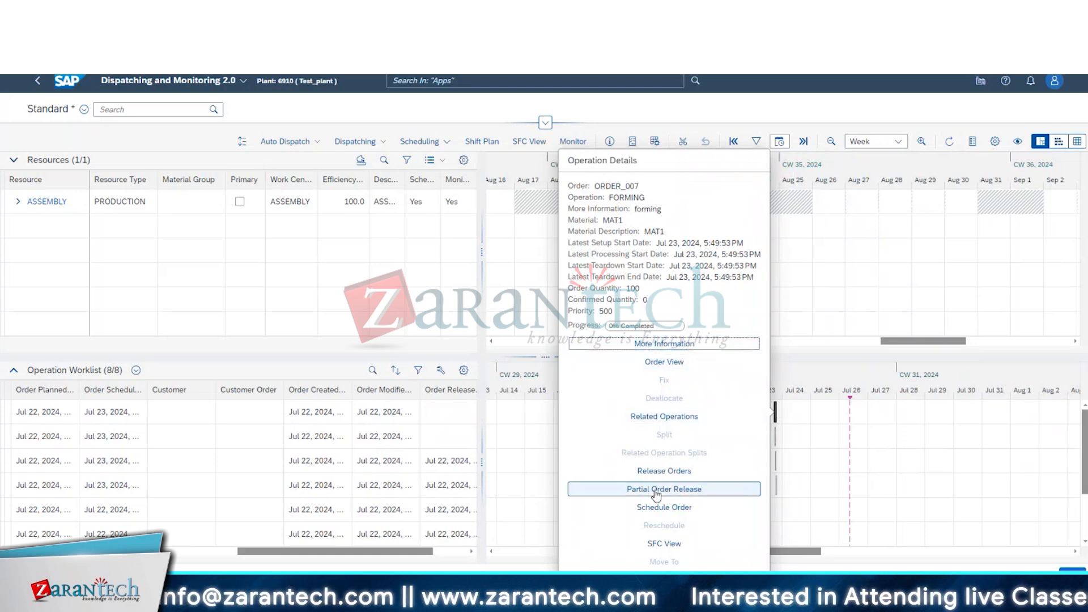
click(706, 505)
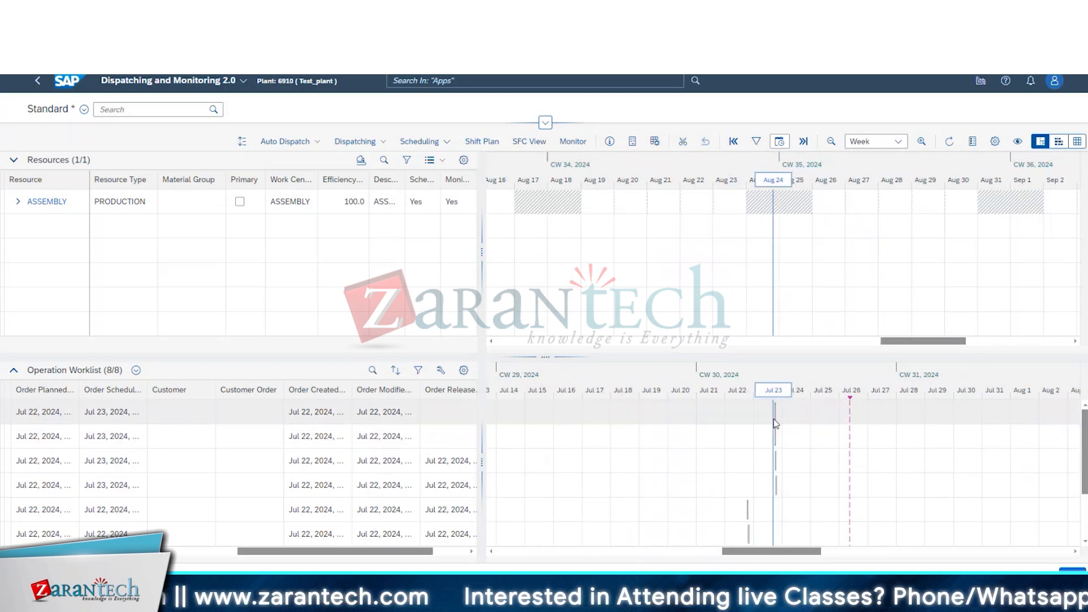
click(776, 419)
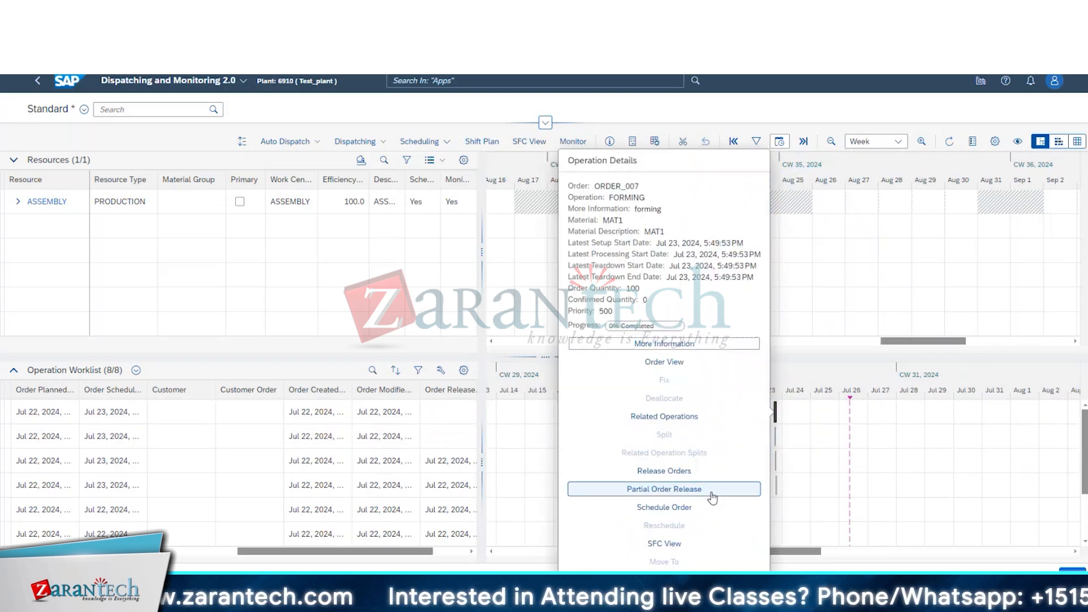
click(694, 507)
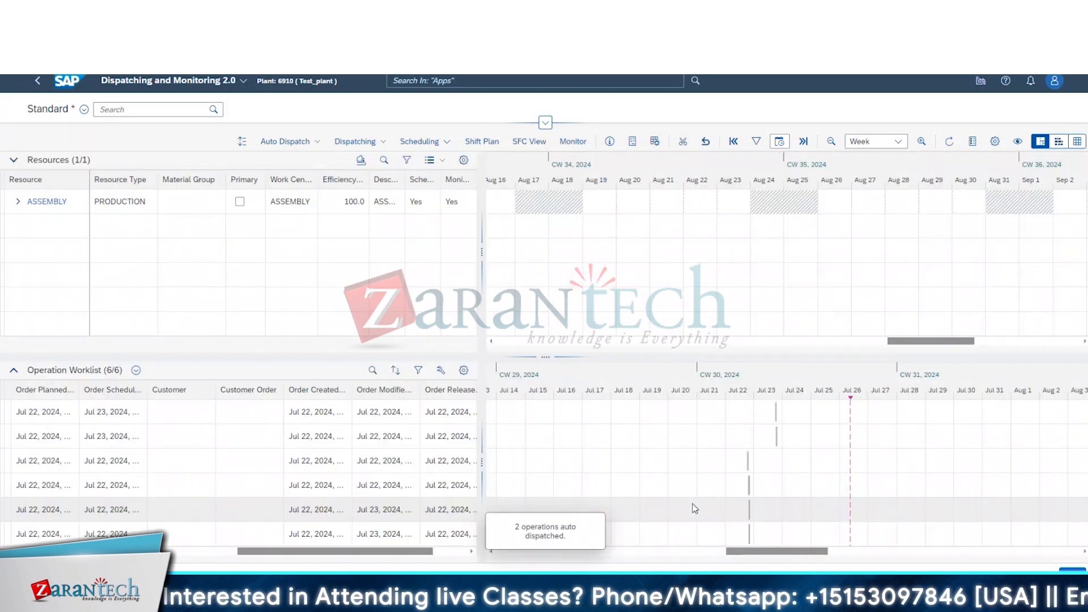
- Bring the ASSEMBLY resource's July 26 operations into view, set the timeline scale to Day and select the last large operation block
drag(923, 343, 780, 349)
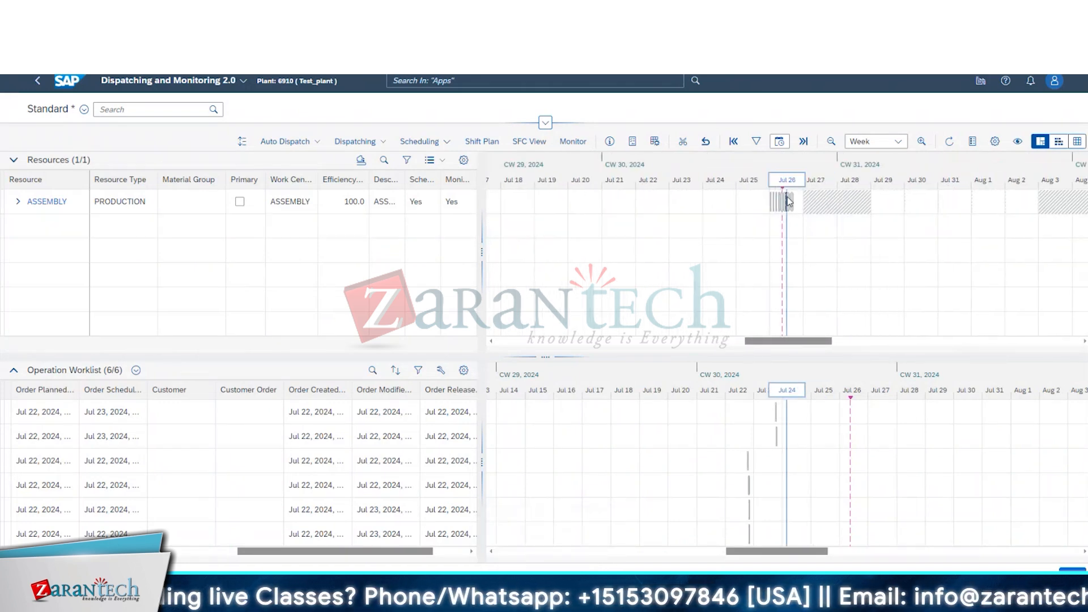
drag(480, 264, 474, 263)
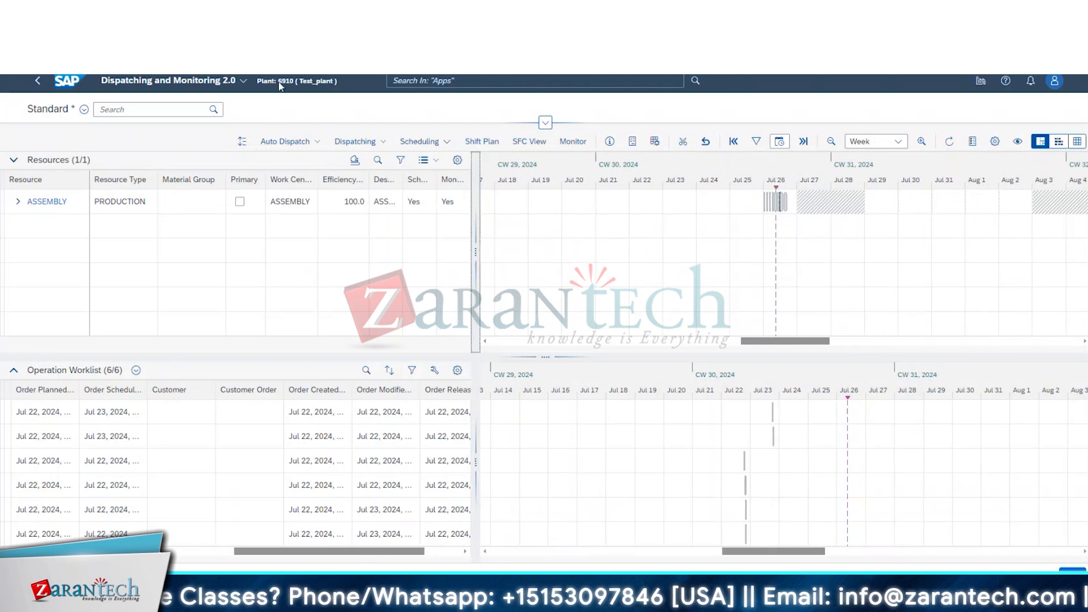
click(304, 141)
mouse_move(392, 159)
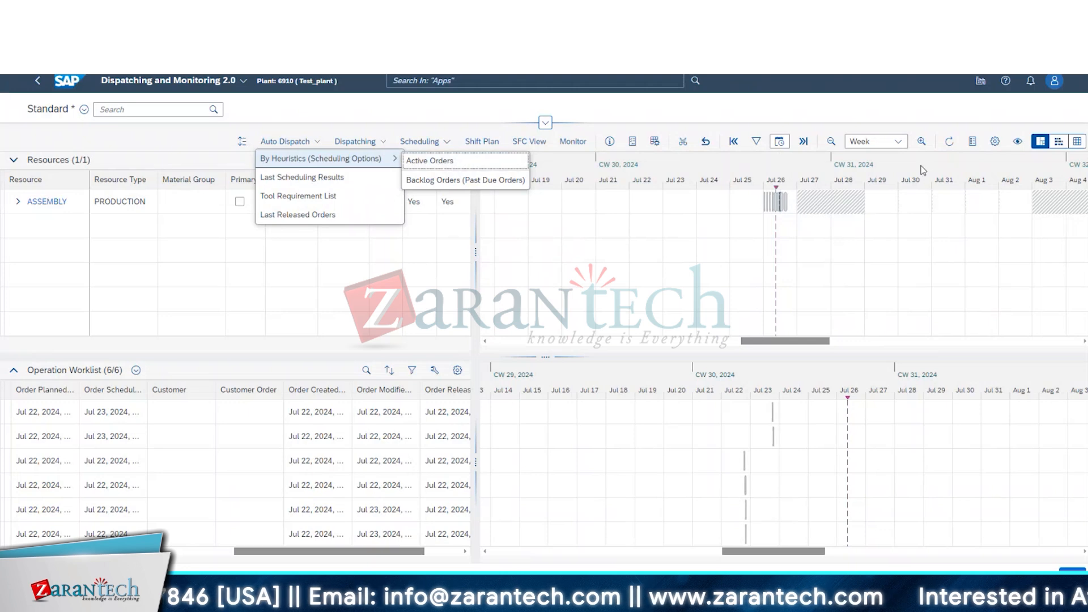
click(897, 142)
click(872, 198)
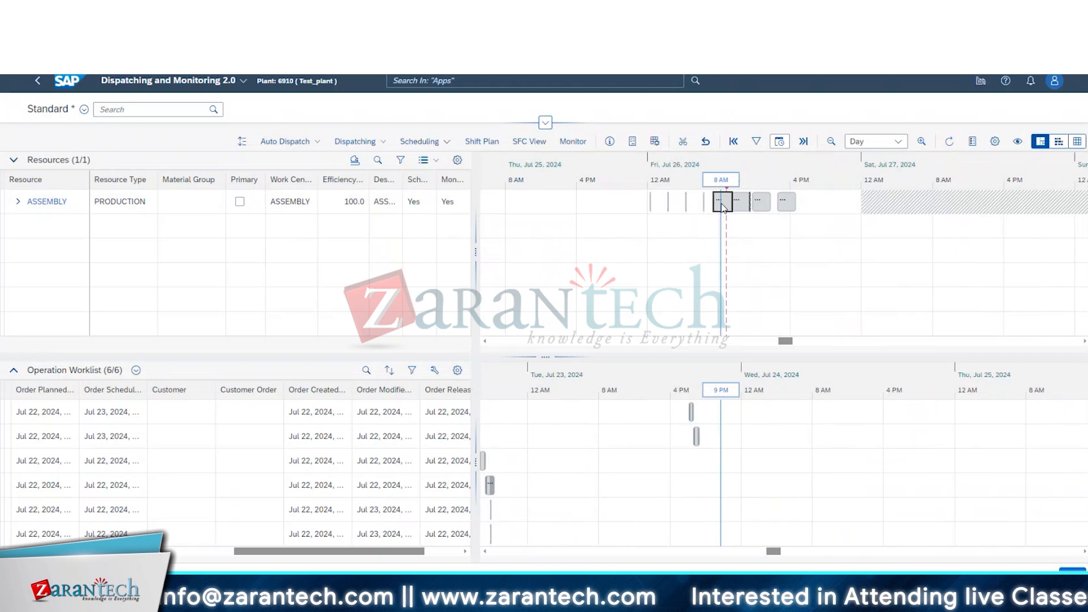
click(787, 202)
- Auto dispatch the active orders by heuristics, discarding the unsaved scheduling changes
click(289, 142)
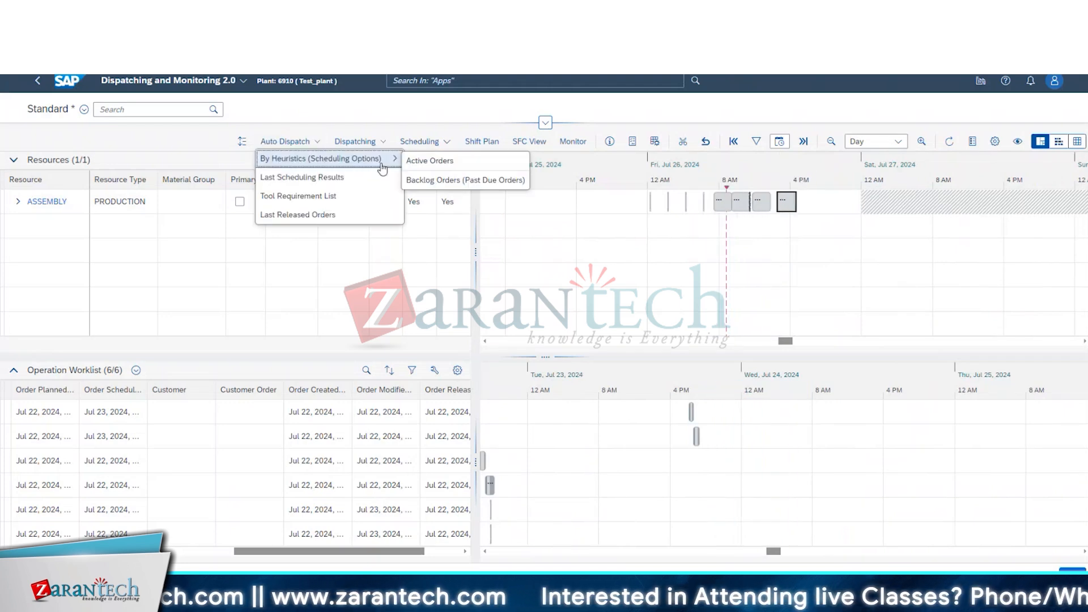
click(472, 164)
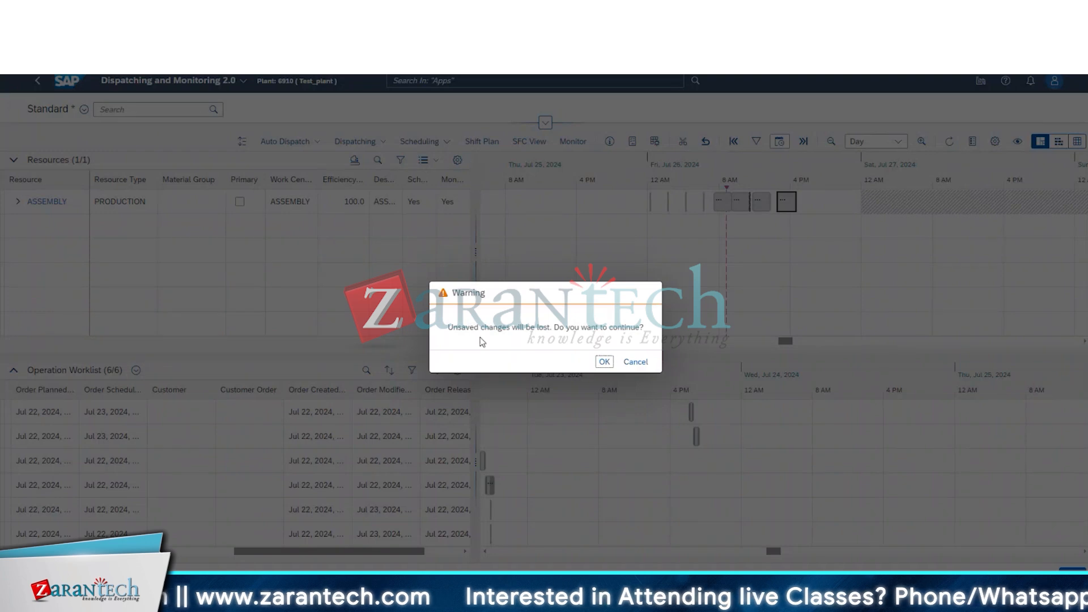
click(605, 362)
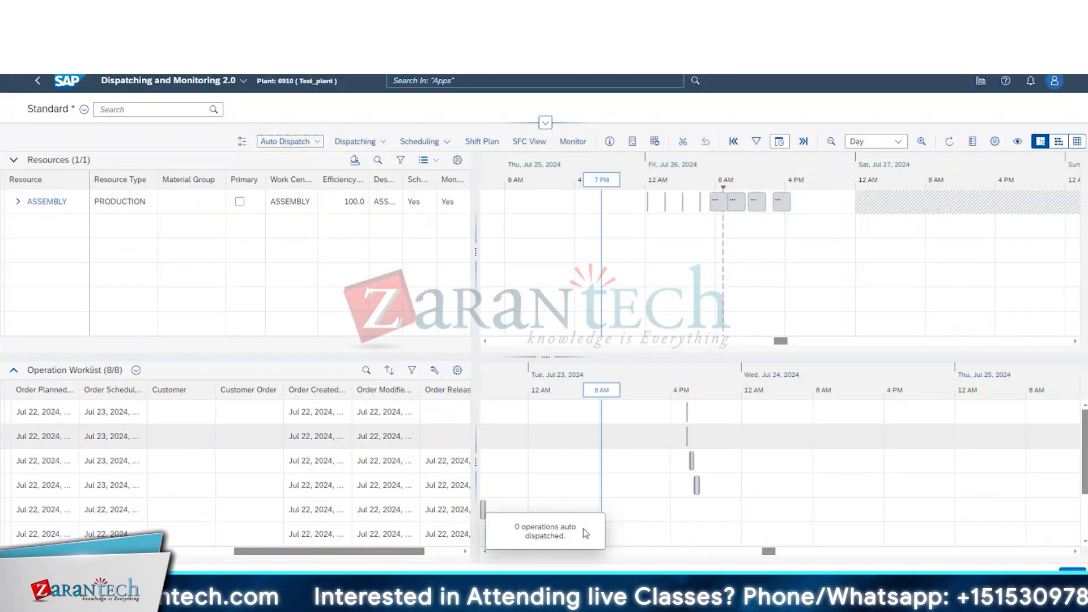
- Auto dispatch the backlog (past due) orders by heuristics
click(304, 143)
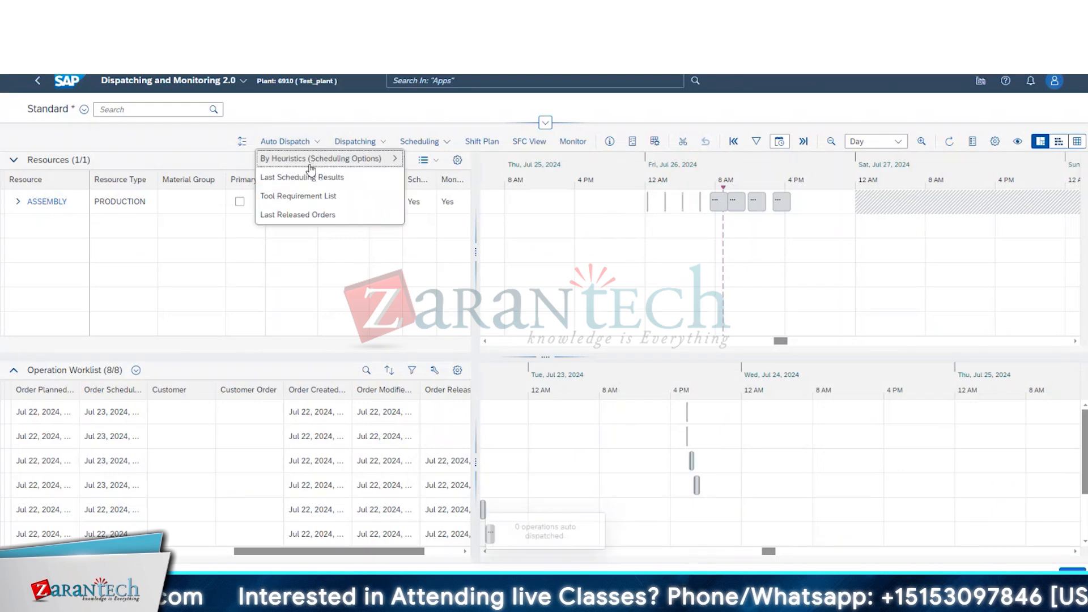
mouse_move(374, 159)
click(448, 180)
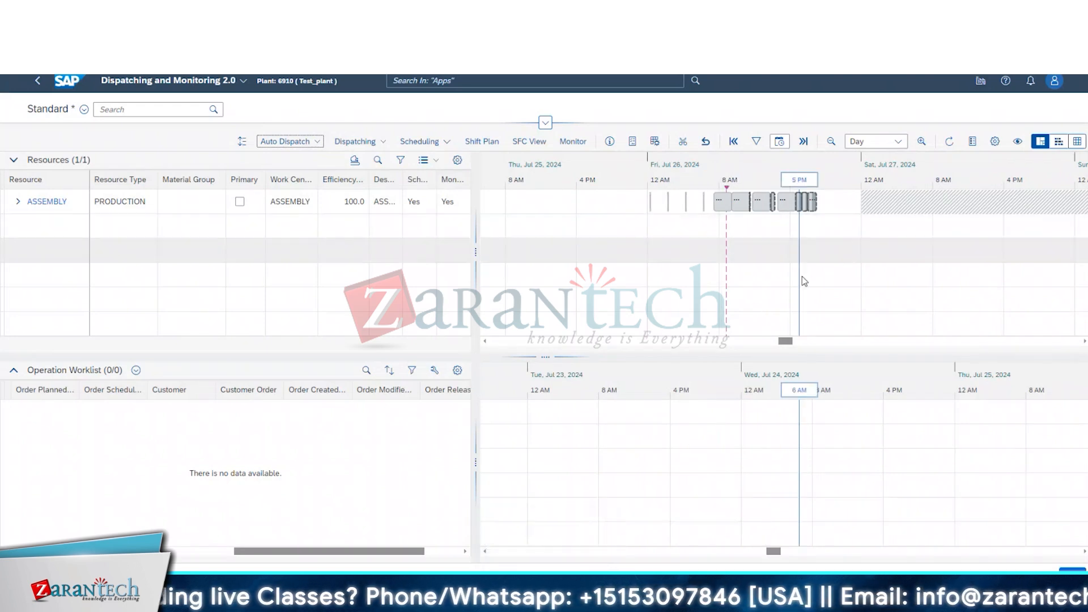
- Review the details of ORD_002's WELDING operation on the ASSEMBLY resource and view the July 26 operations at the Hour scale
scroll(786, 342, right, 2)
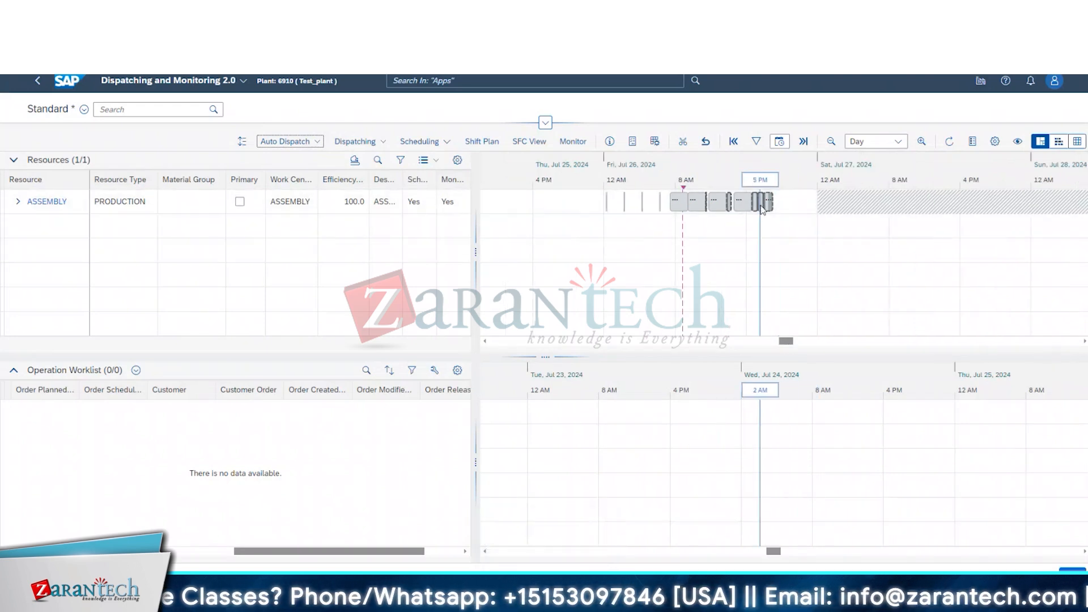
click(768, 205)
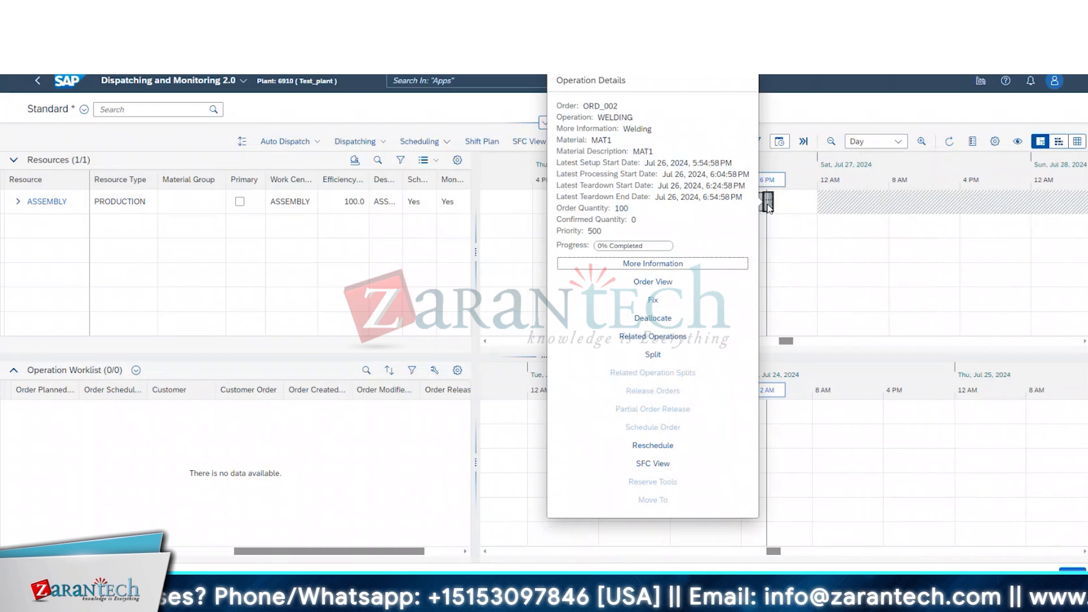
click(876, 141)
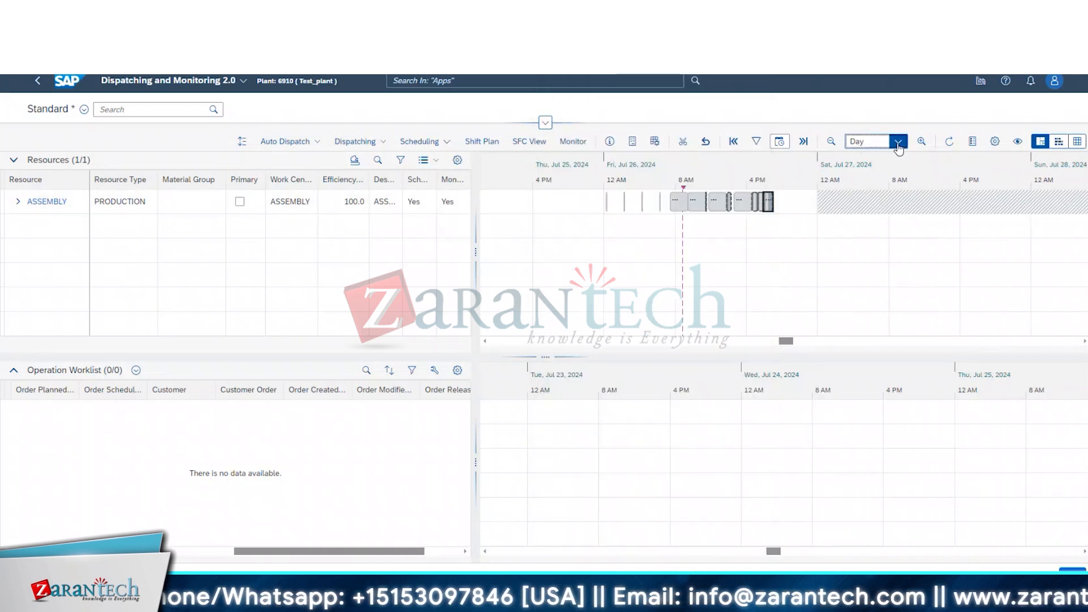
click(874, 218)
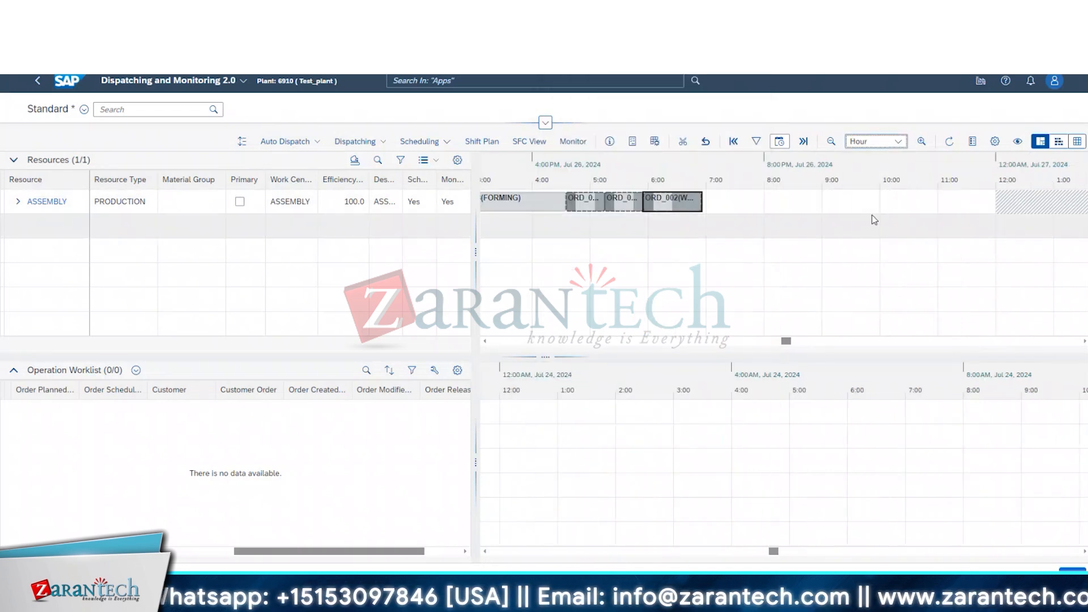
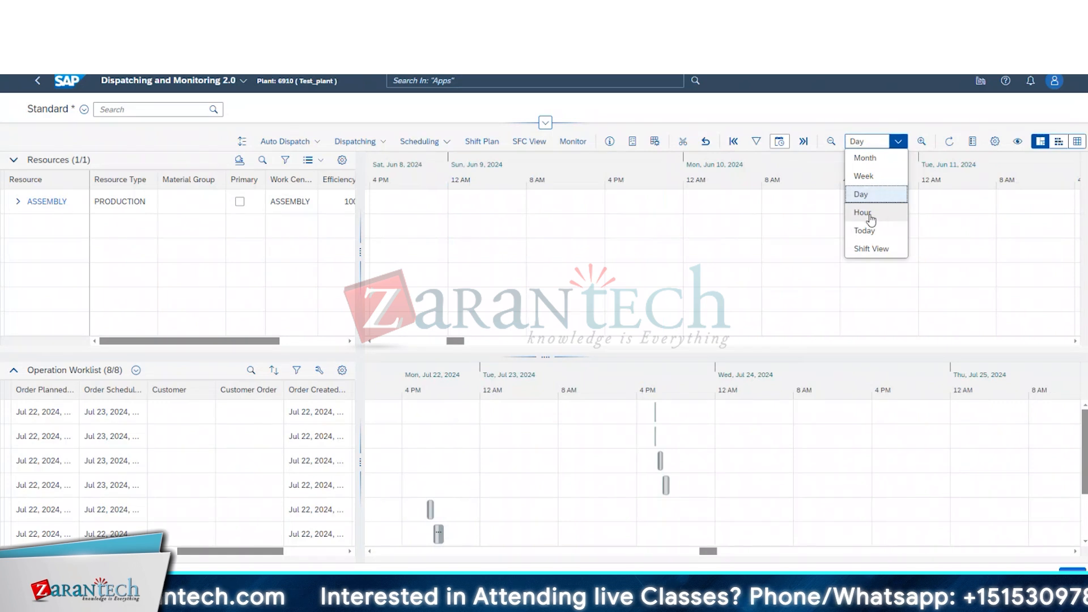
- Set the timeline scale to Hour, expand the ASSEMBLY resource's labor shifts and tools, and check its resource overview
click(863, 212)
click(18, 201)
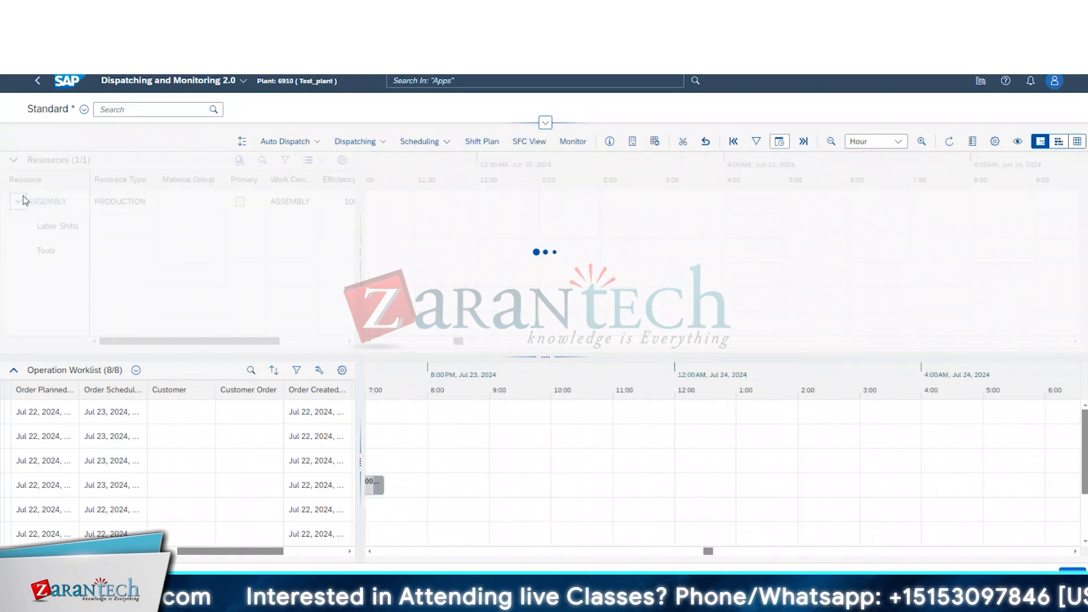
click(64, 205)
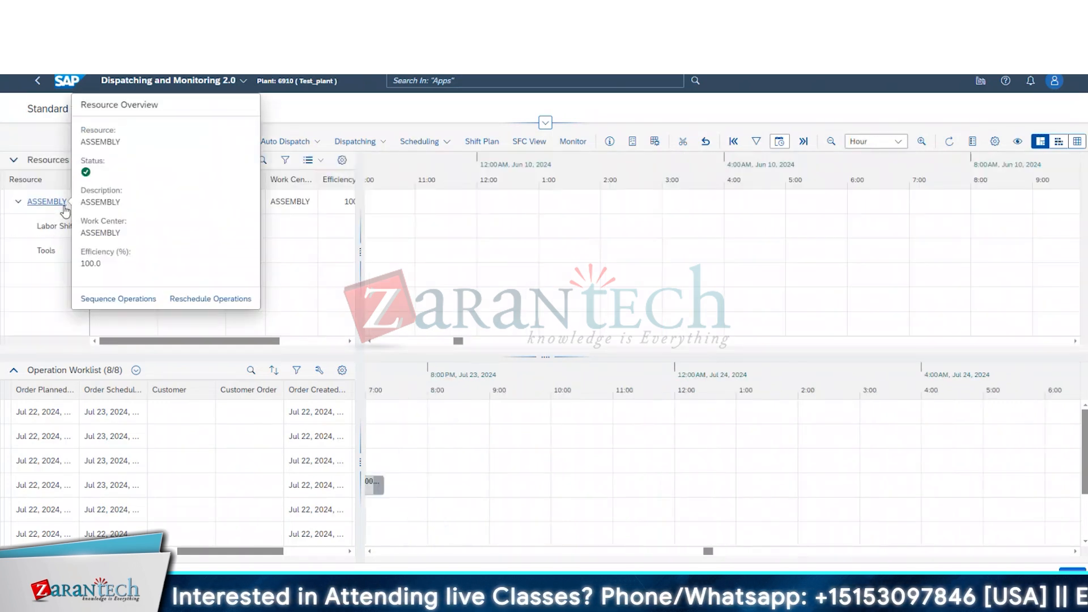
click(34, 211)
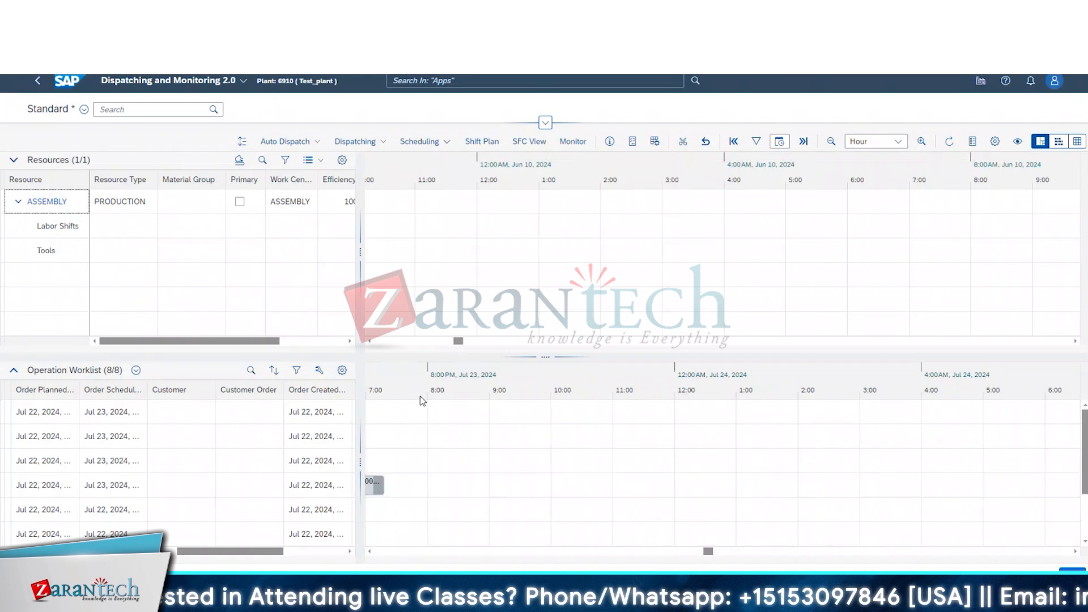
- Examine ASSEMBLY's July 26 forming operations alongside its labor shift and tools, and open the details of the ORD_16 operation
mouse_move(459, 343)
mouse_down()
mouse_move(604, 347)
mouse_move(453, 345)
mouse_up()
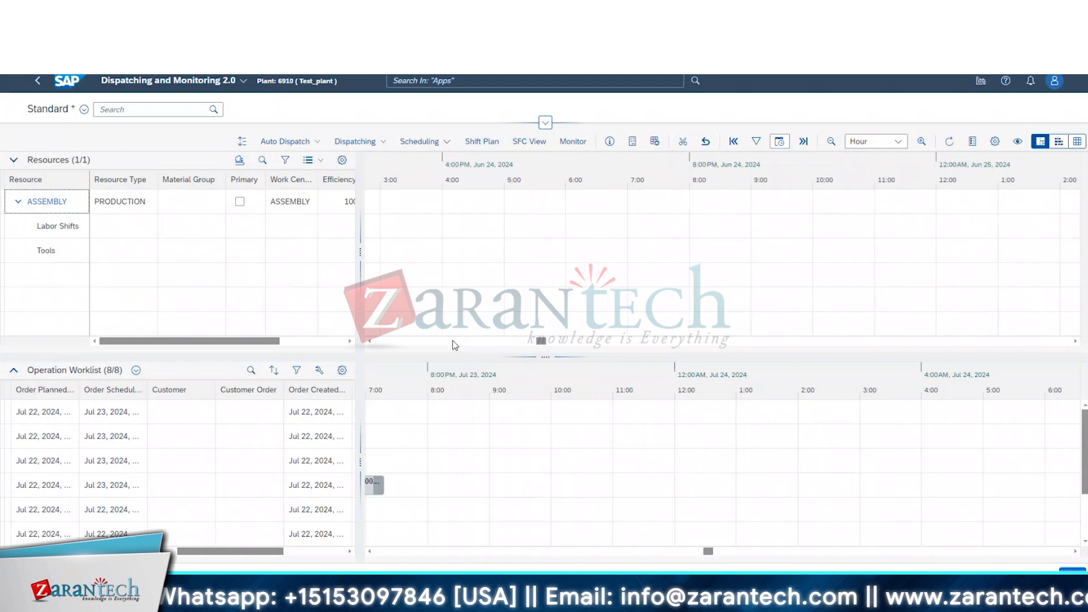
drag(542, 341, 406, 347)
mouse_move(702, 368)
mouse_down()
mouse_move(821, 360)
mouse_move(720, 372)
mouse_up()
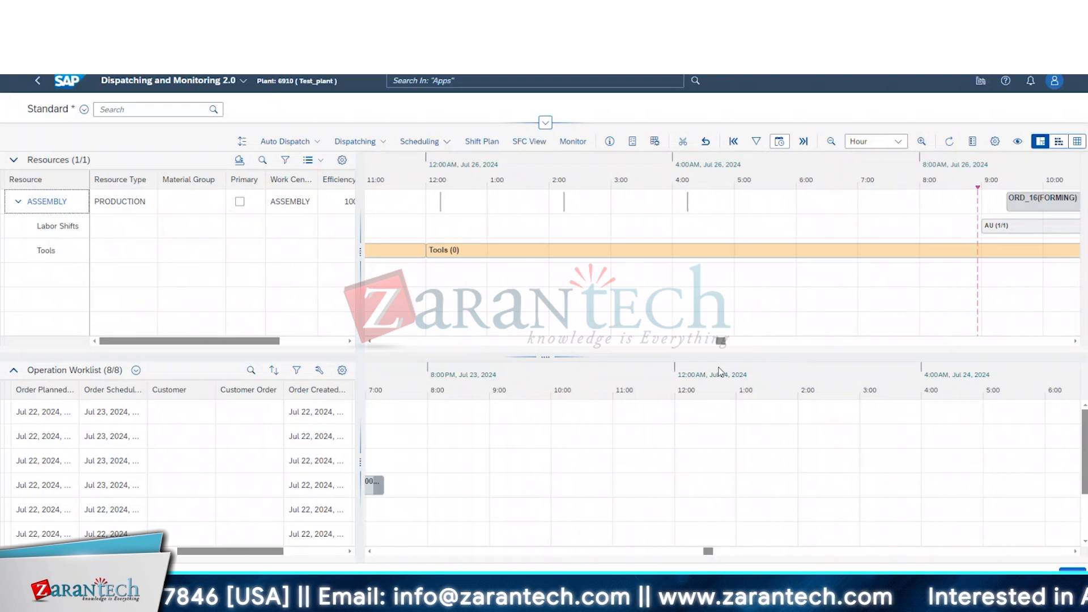
click(1040, 200)
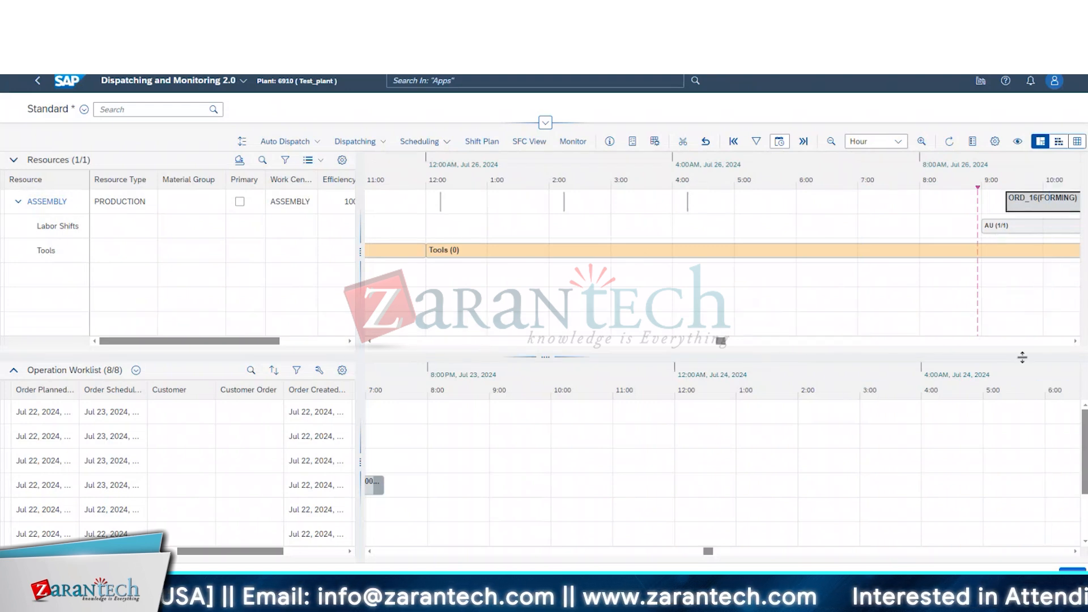
click(1078, 342)
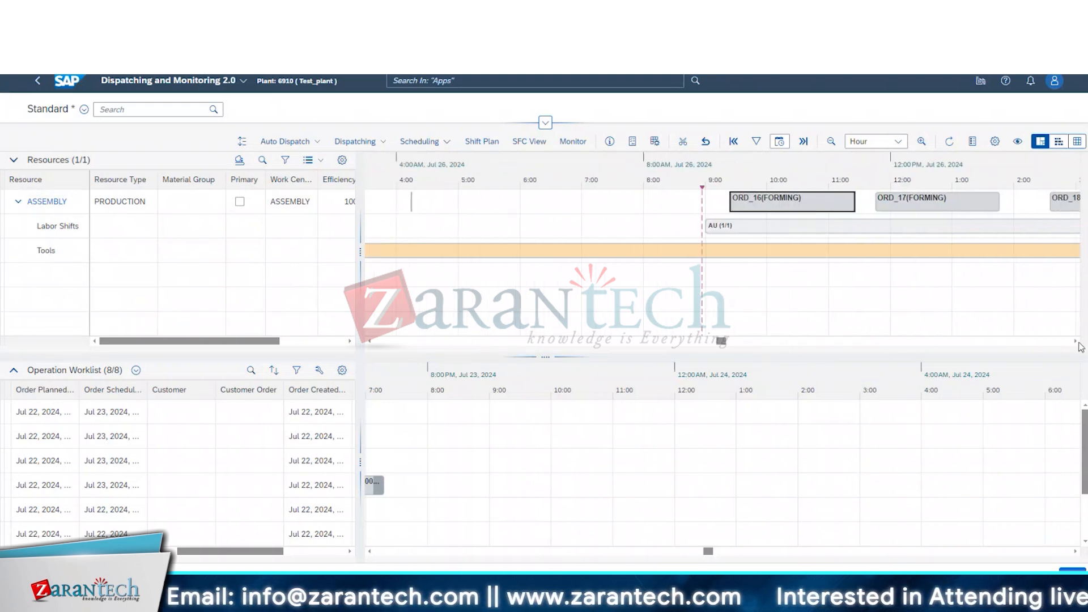
click(1078, 343)
click(1078, 343)
click(1078, 343)
click(1078, 343)
click(1078, 342)
click(1079, 342)
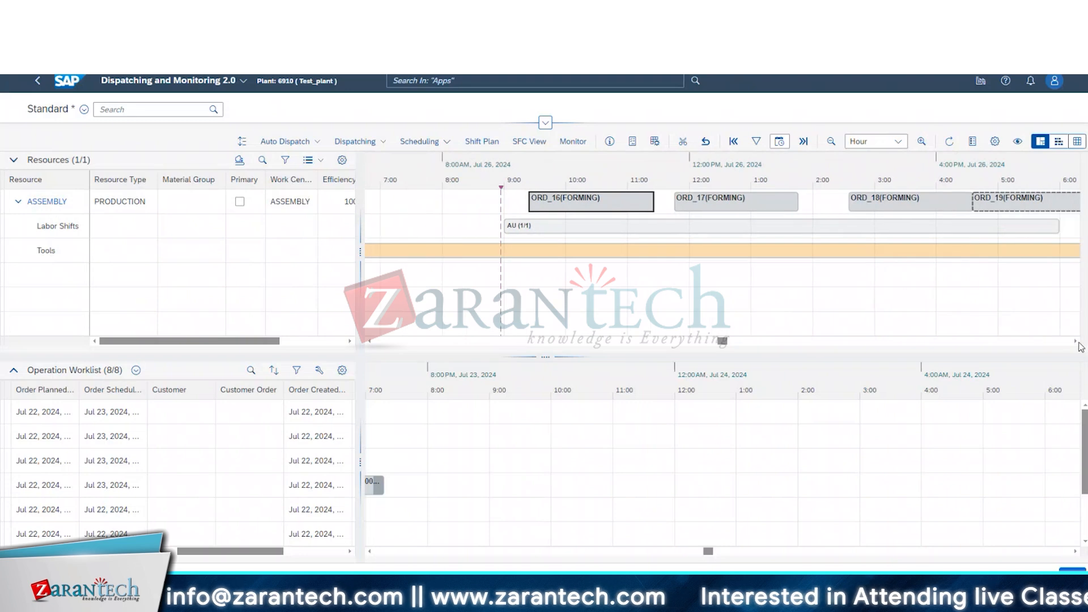
click(1078, 342)
click(567, 202)
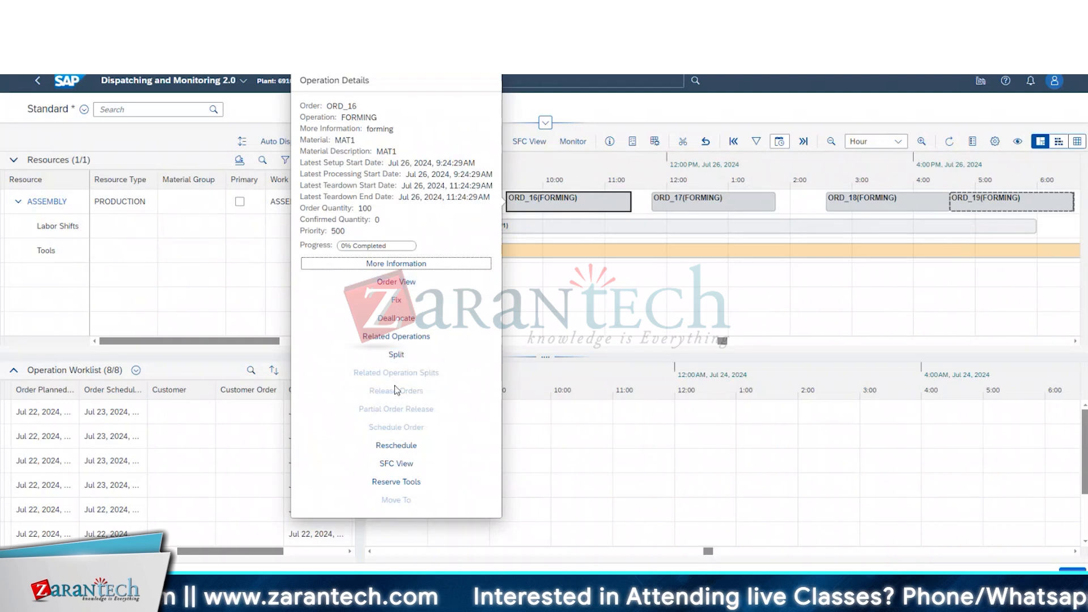
- Open the order view from the selected forming operation, discarding unsaved changes, and review the FORMING operation's details there
click(423, 283)
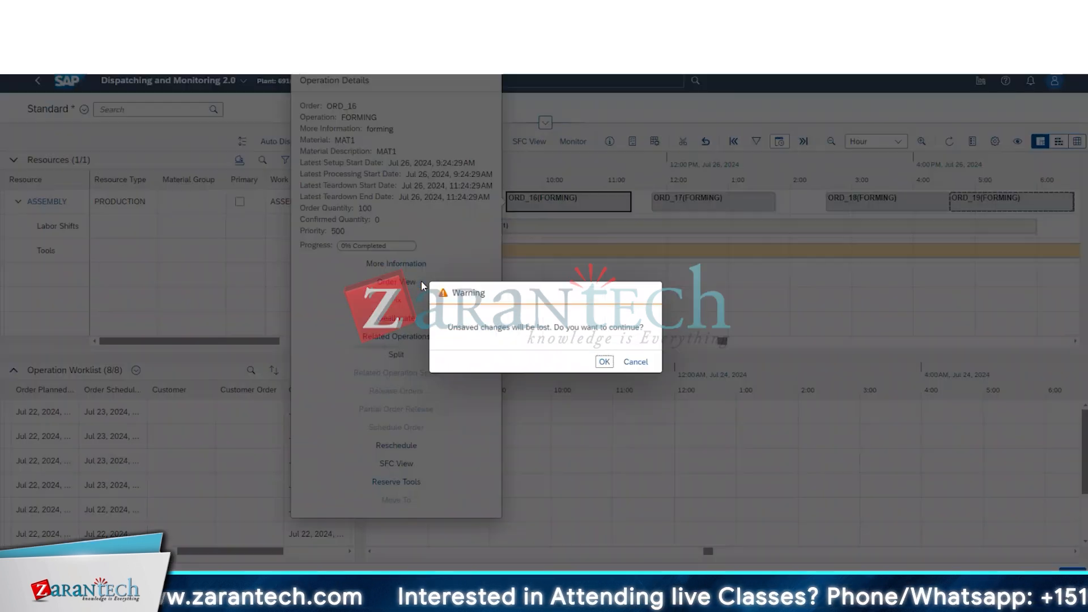
click(604, 363)
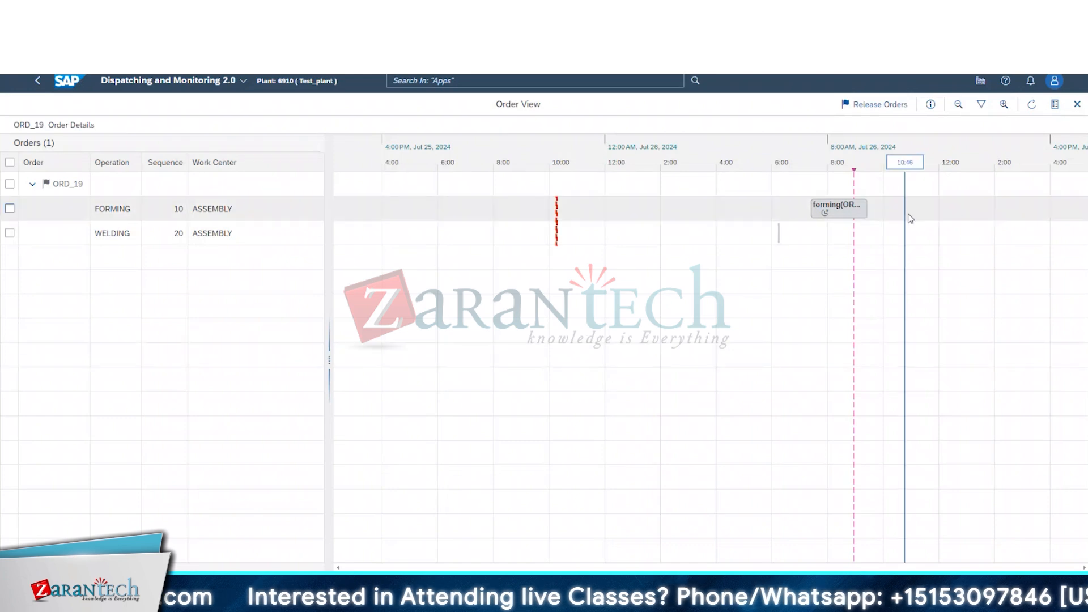
click(841, 209)
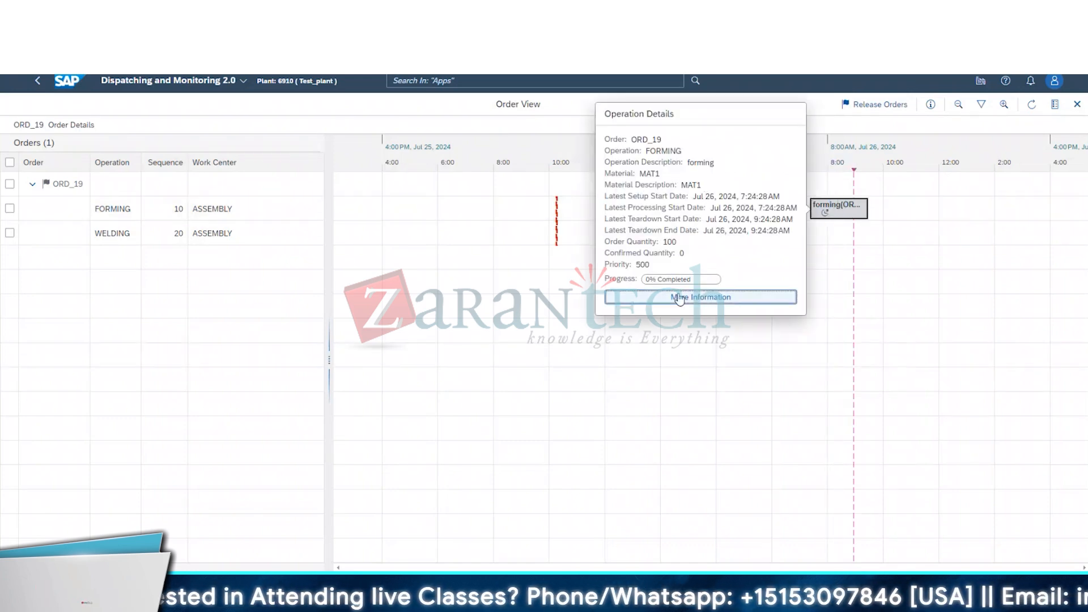
click(873, 255)
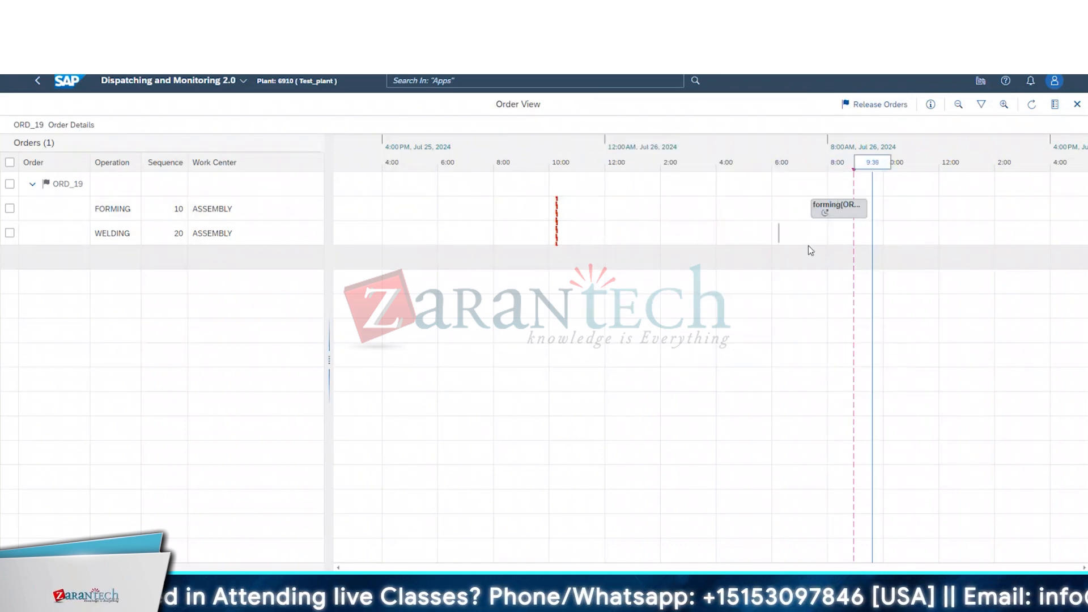
- Leave the order view, reopen Dispatching and Monitoring 2.0, and bring ASSEMBLY's July 26 forming operations into closer view
click(37, 83)
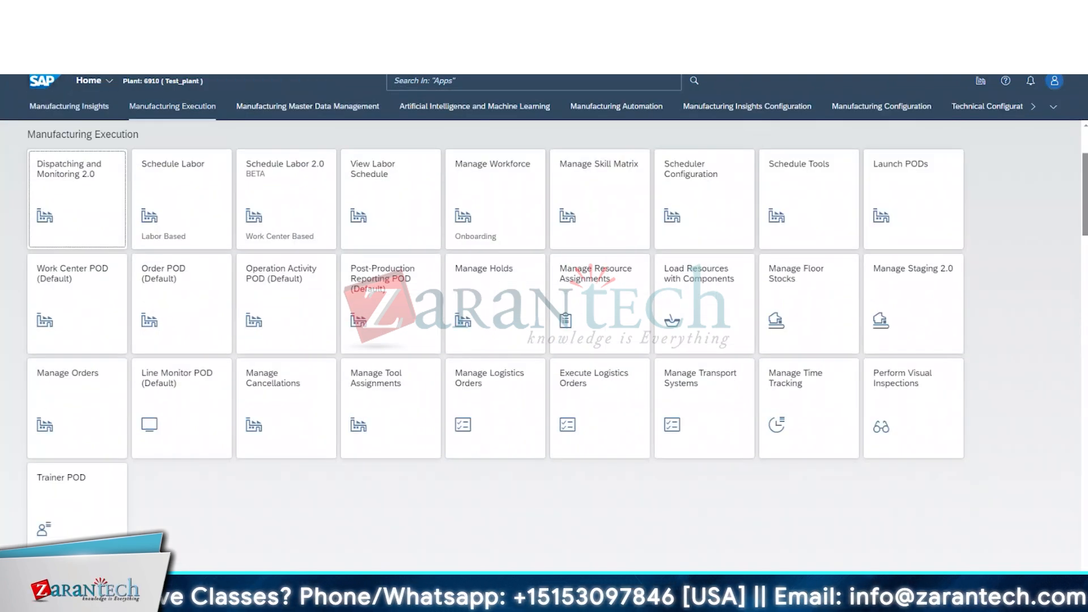
click(54, 199)
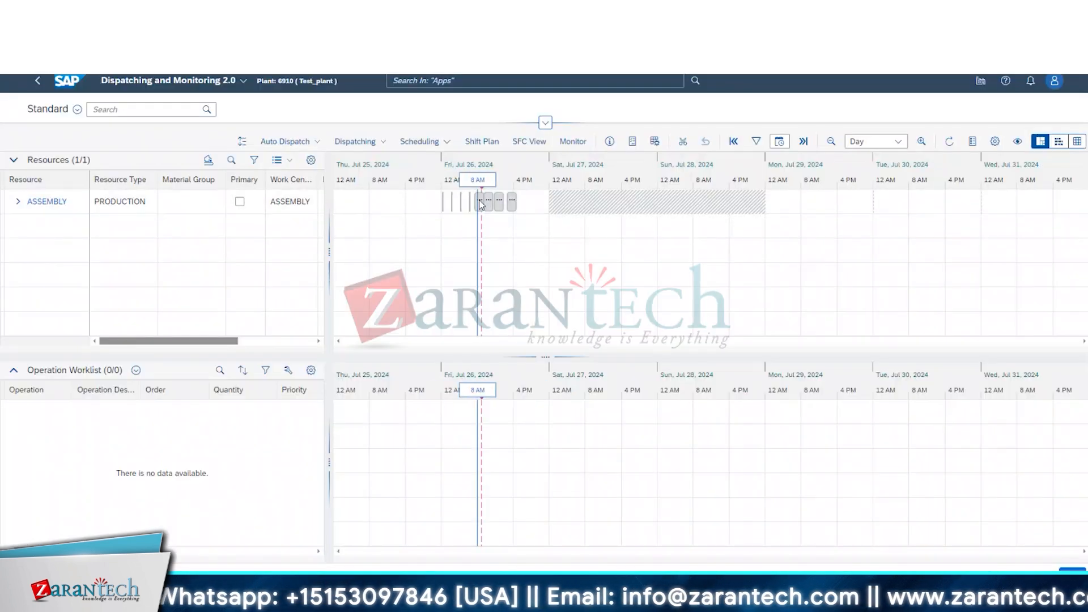
click(481, 181)
mouse_move(481, 342)
mouse_down()
mouse_move(465, 344)
mouse_move(478, 348)
mouse_up()
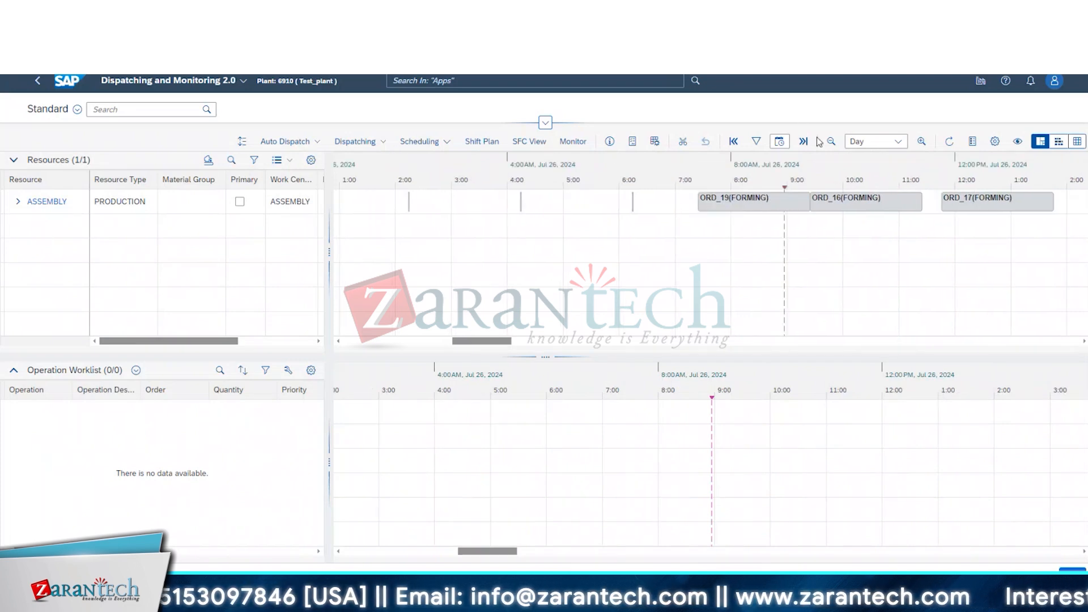
- Set the time horizon mode to Range and apply it to reload the resources and operation worklist
click(545, 123)
click(769, 159)
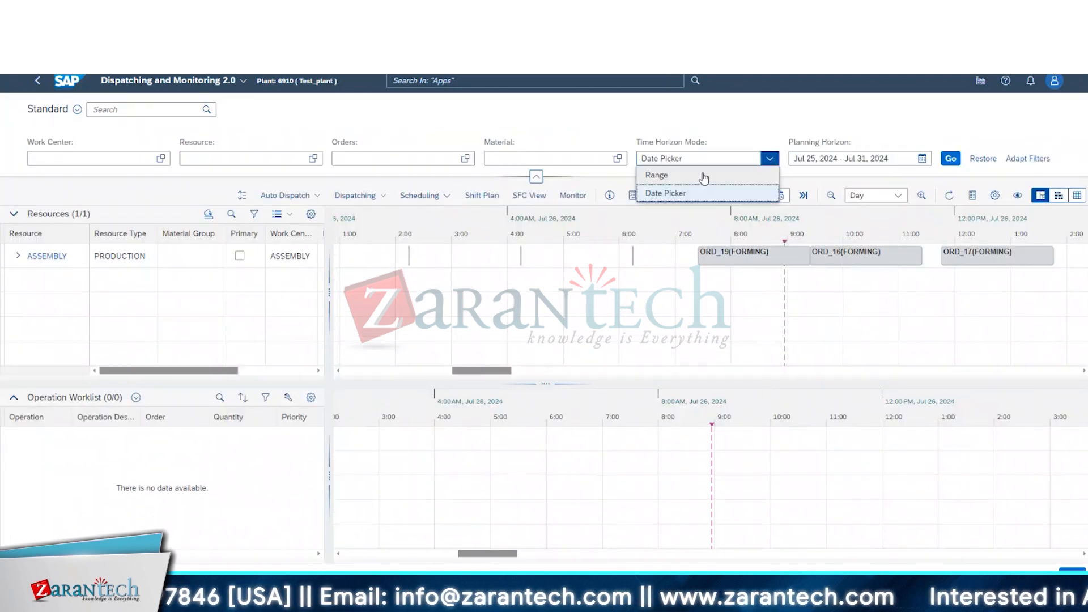
click(657, 175)
click(951, 159)
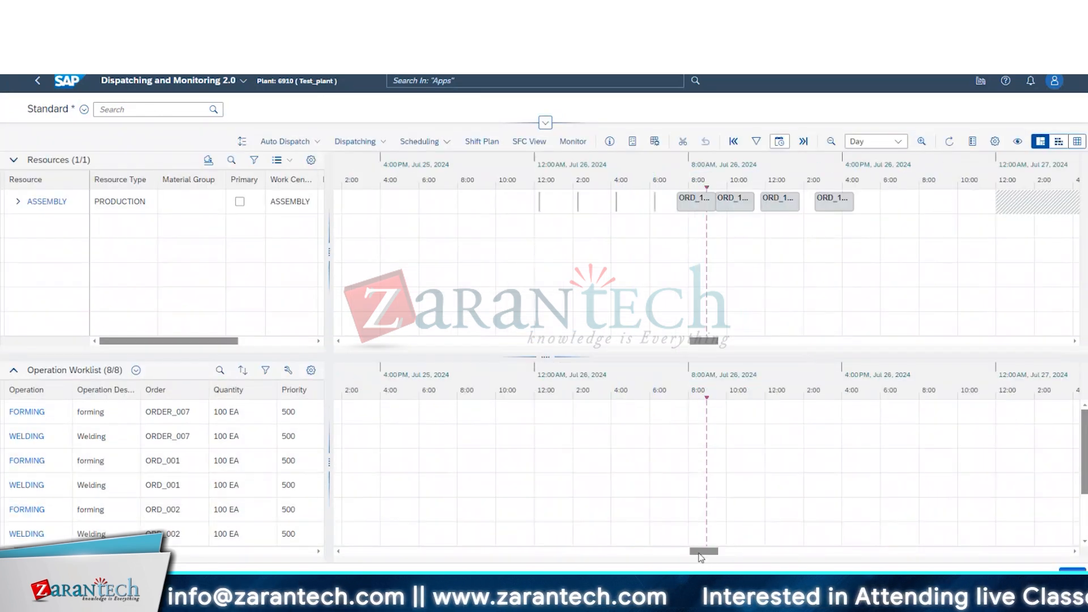
- Find ORD_001's FORMING operation on July 23 in the worklist timeline, review its details and open its order view
drag(711, 553, 666, 556)
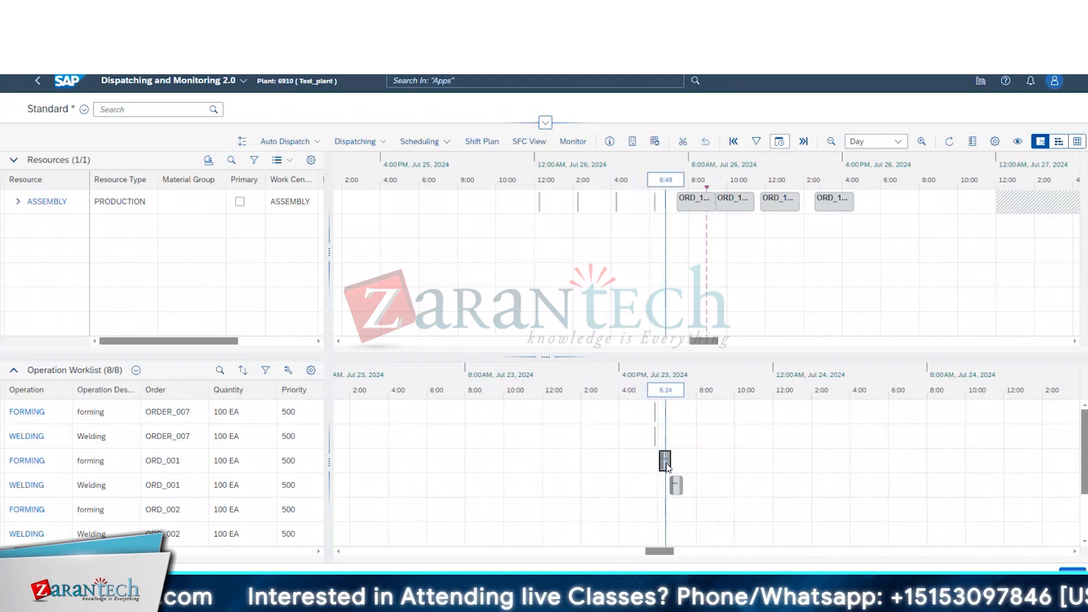
mouse_move(668, 466)
mouse_down()
mouse_move(793, 267)
mouse_move(808, 227)
mouse_move(802, 201)
mouse_move(667, 462)
mouse_up()
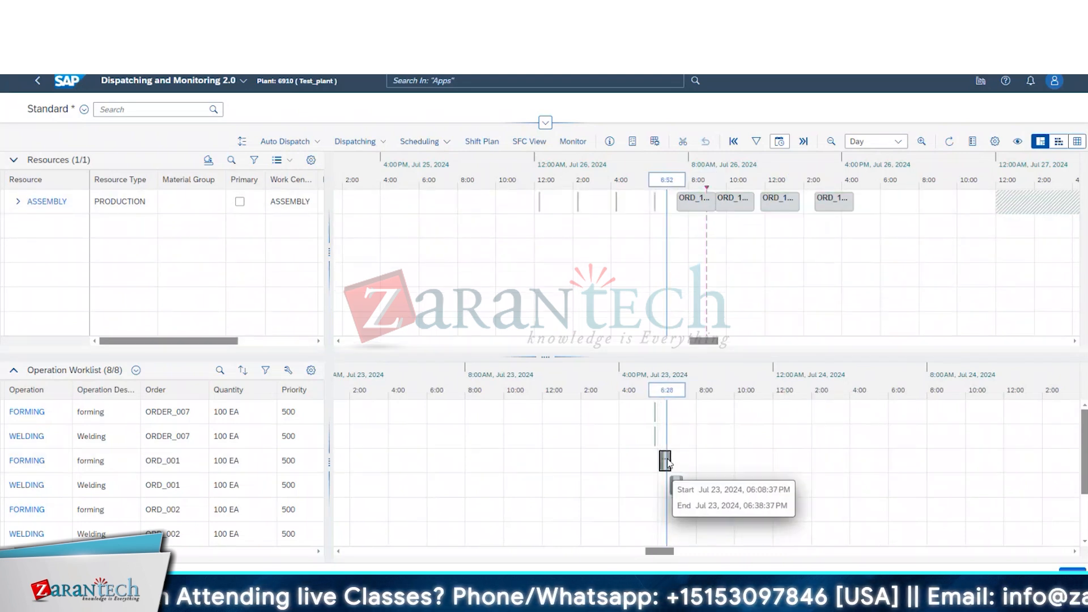
click(667, 462)
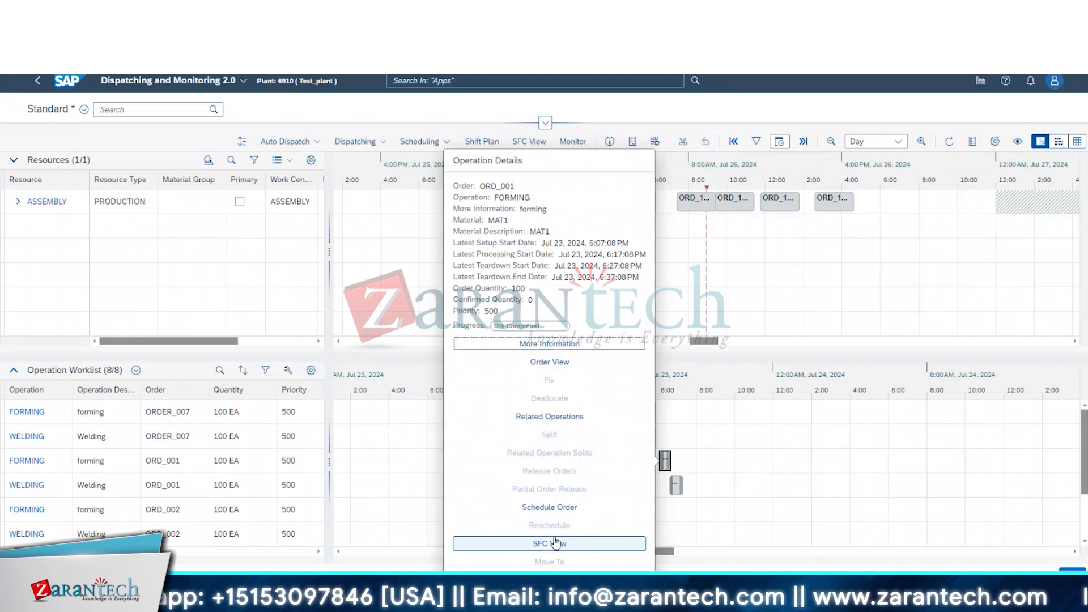
click(563, 366)
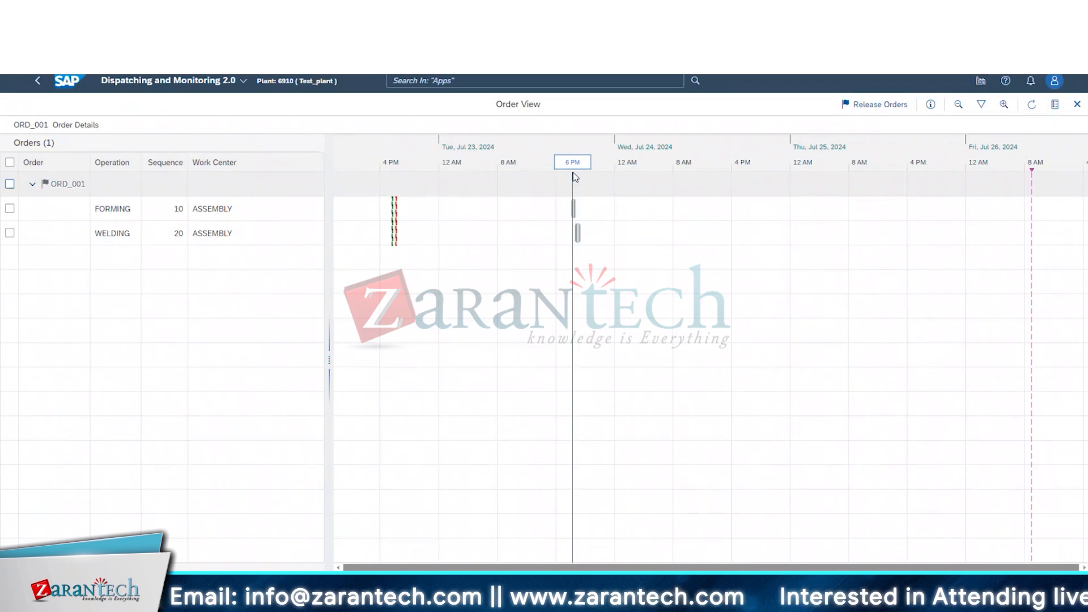
- Leave the order view, reopen Dispatching and Monitoring 2.0, and apply the Range time horizon mode
click(34, 84)
click(58, 188)
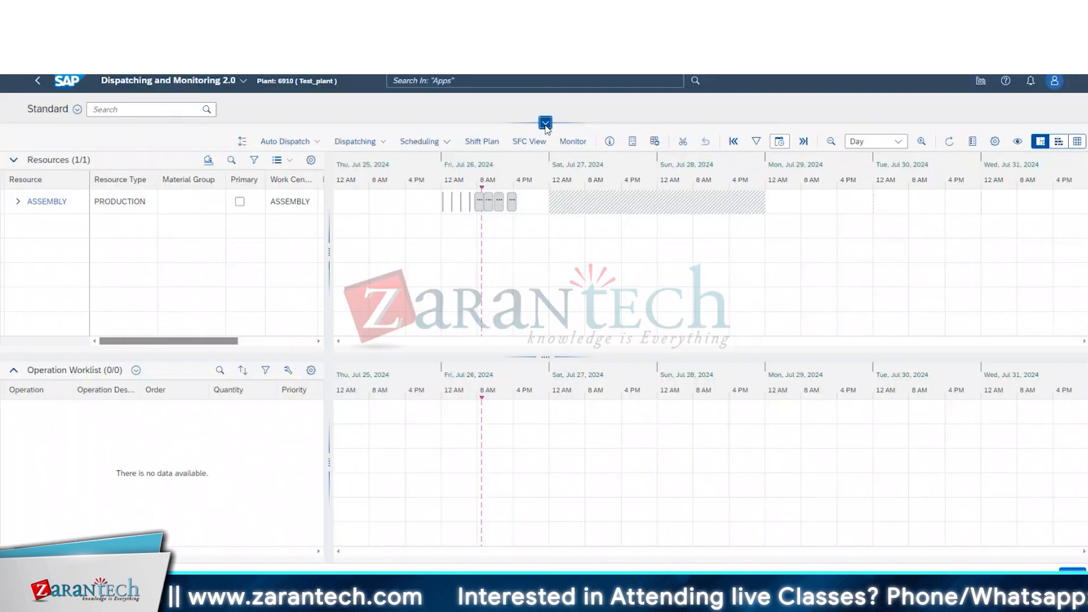
click(545, 122)
click(770, 158)
click(657, 172)
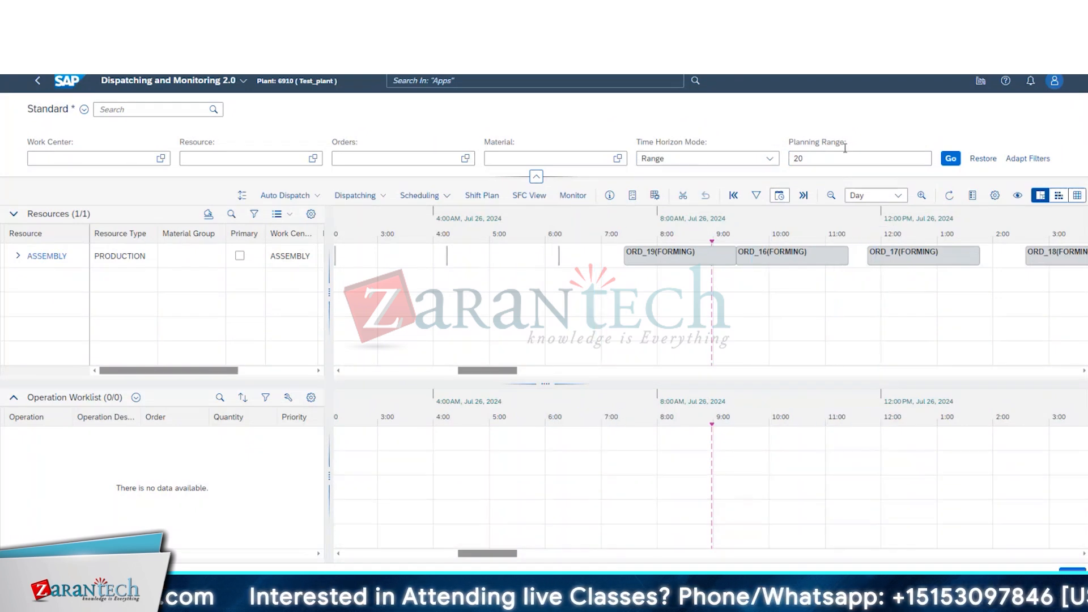
click(951, 159)
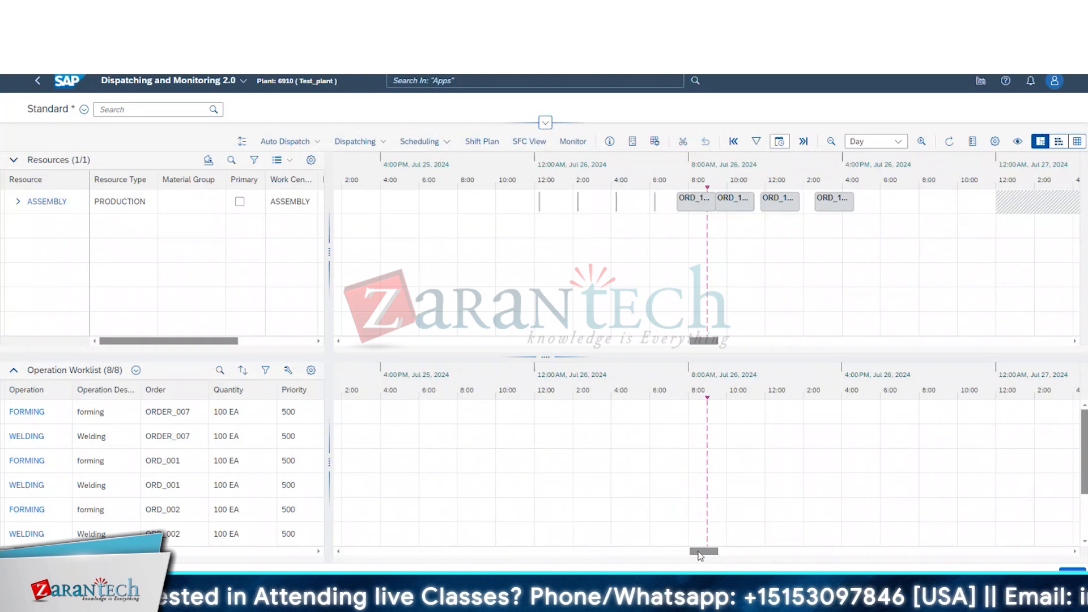
- Dispatch ORD_002's FORMING operation from the worklist to ASSEMBLY on July 26, in the gap between ORD_17 and ORD_18
drag(680, 552, 637, 553)
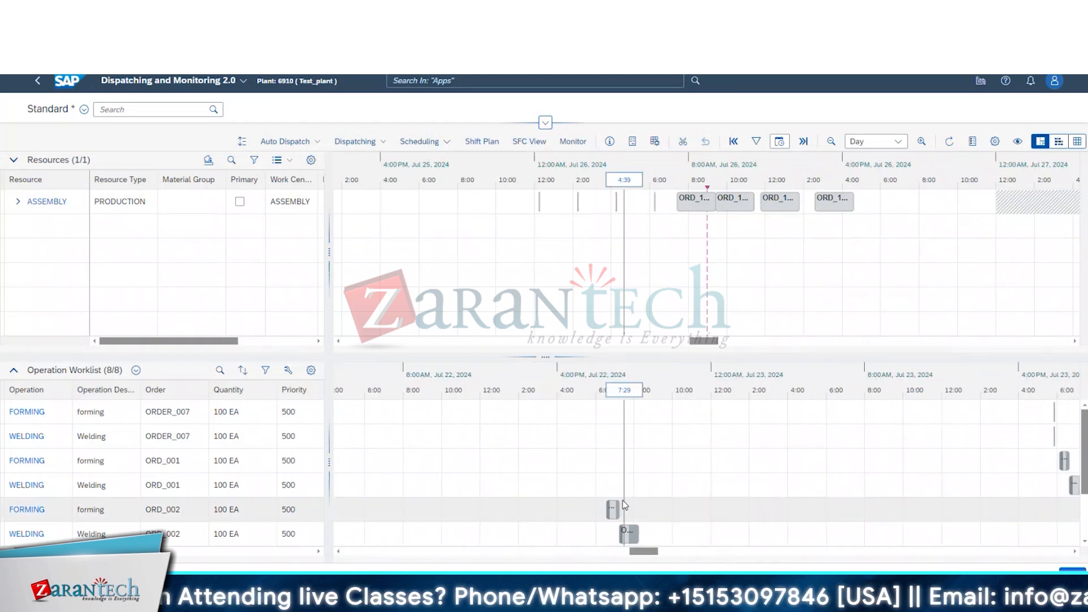
click(609, 510)
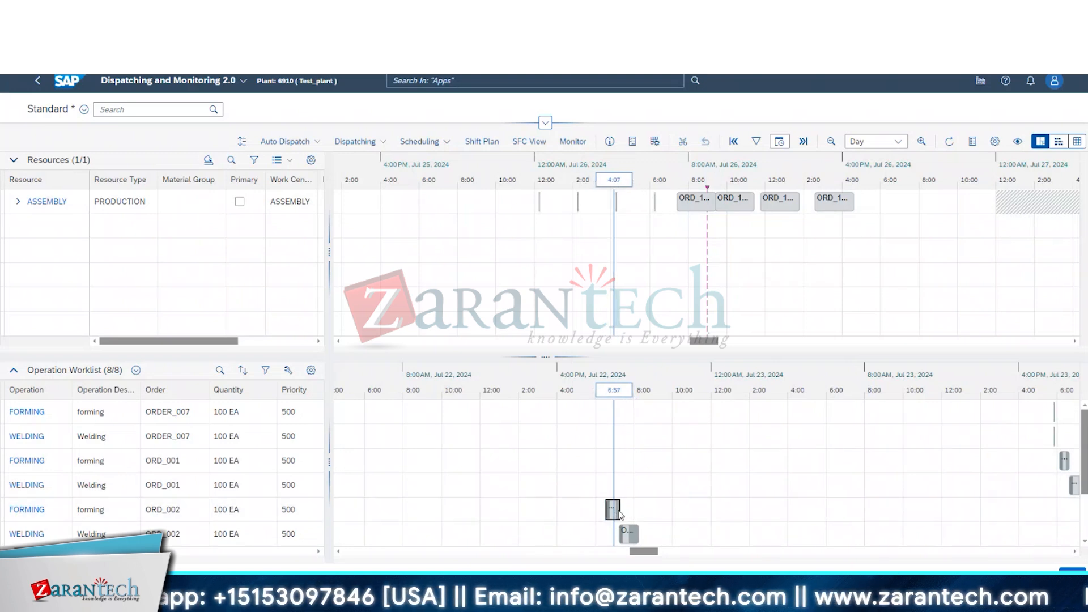
drag(615, 514, 801, 206)
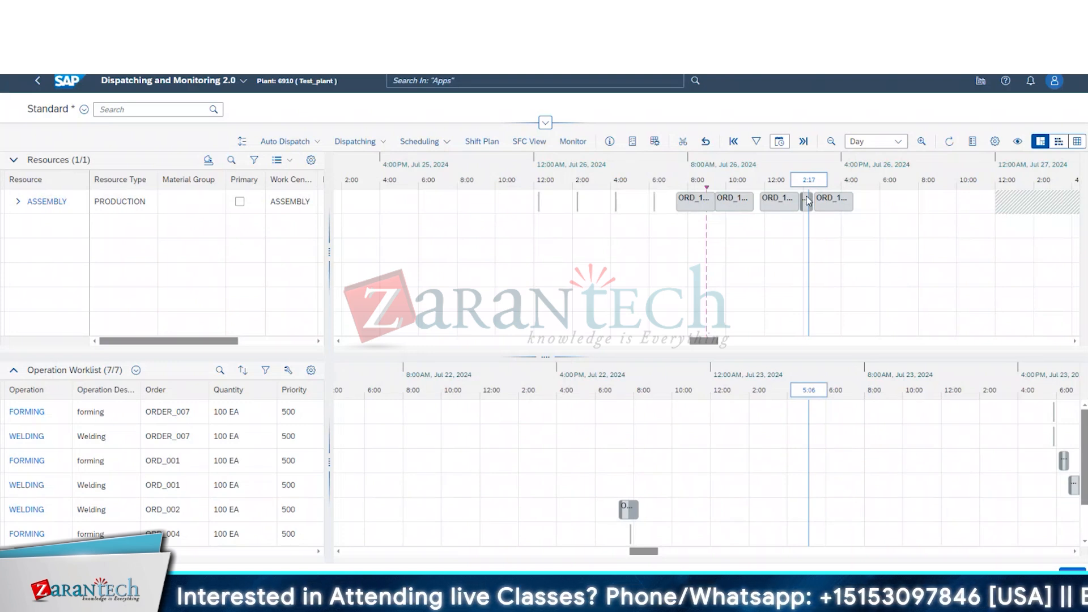
- Review the scheduling options and the auto dispatch choices offered under By Heuristics without running any of them
click(437, 143)
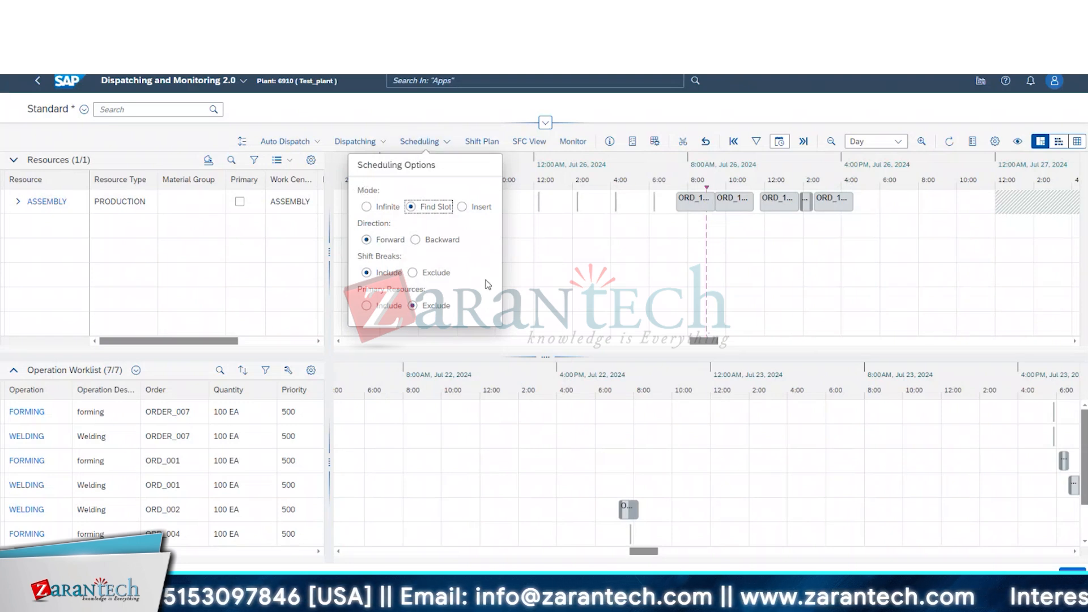
click(300, 144)
mouse_move(301, 163)
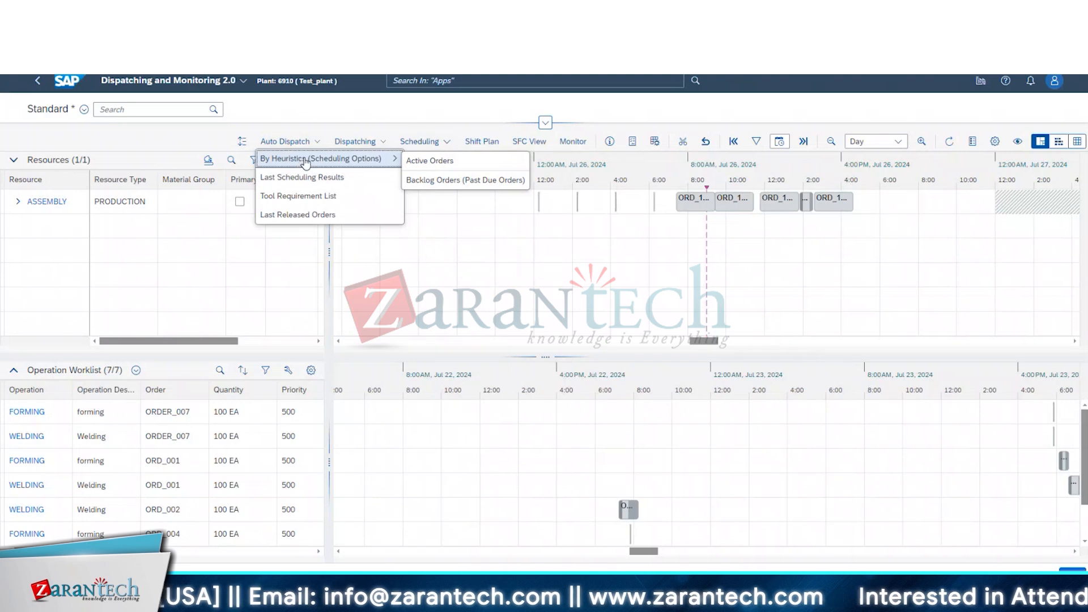
key(Escape)
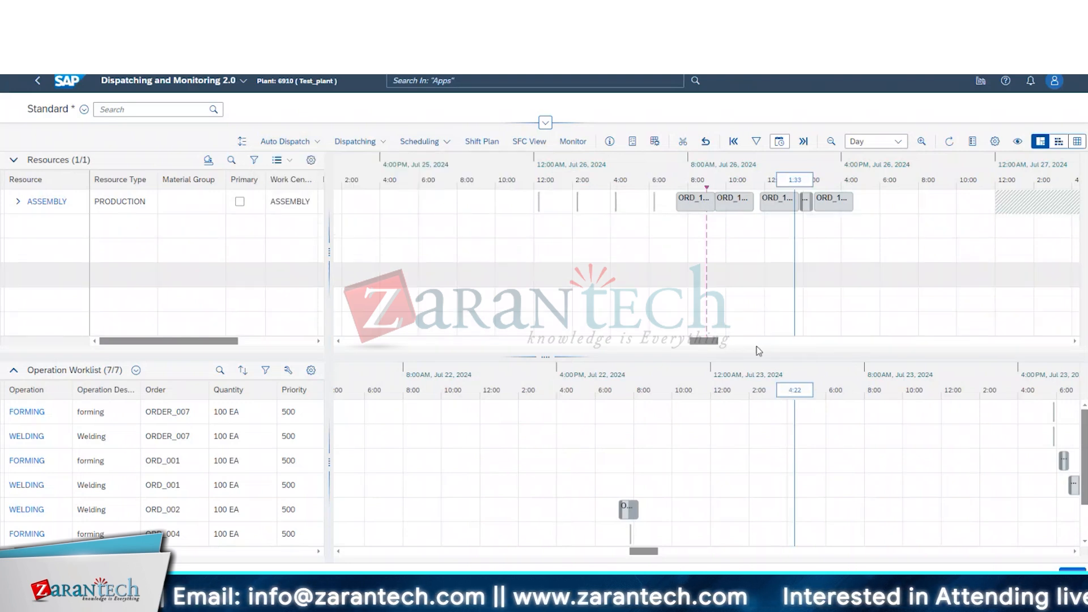
- Dispatch ORD_002's WELDING operation to ASSEMBLY at about 9:20 PM on July 26, and try to dispatch ORD_004's FORMING operation that morning
drag(634, 517, 949, 205)
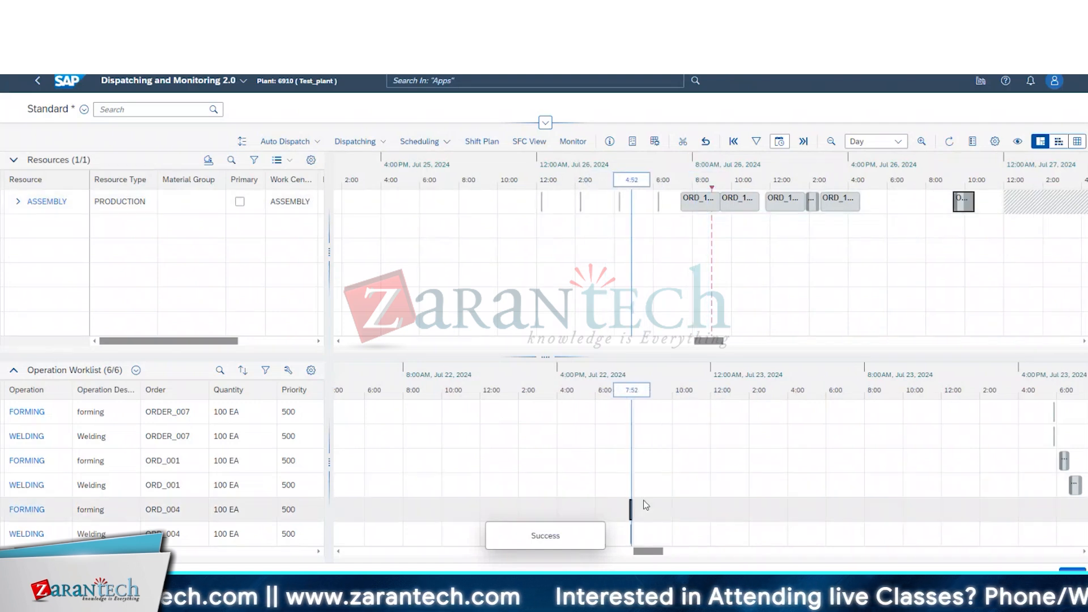
drag(631, 510, 684, 207)
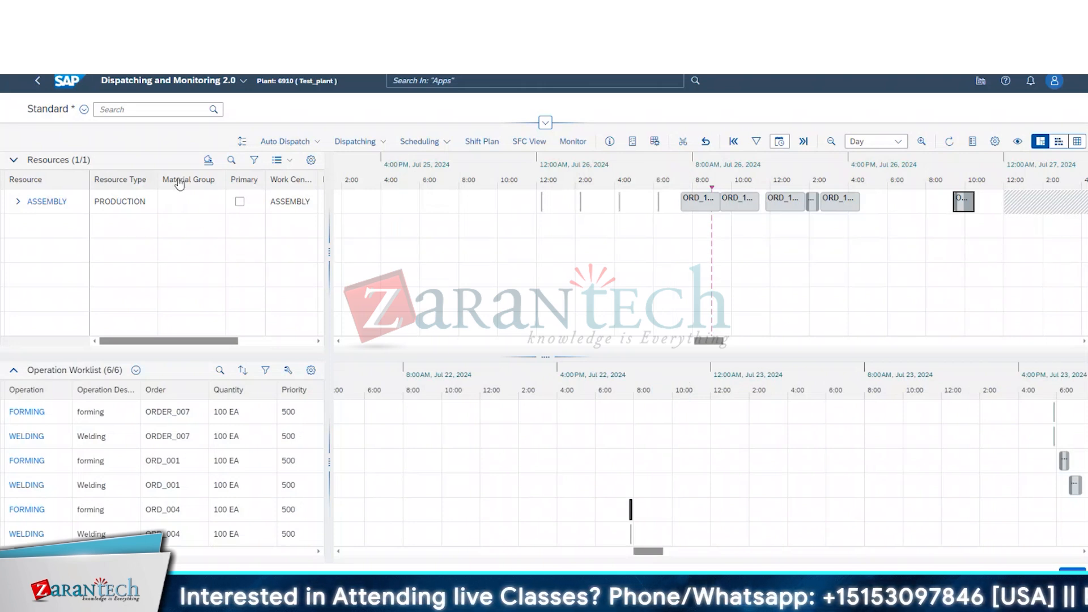
- Check the scheduling options and move ORD_002's WELDING operation on ASSEMBLY to directly after ORD_18's FORMING operation
click(420, 141)
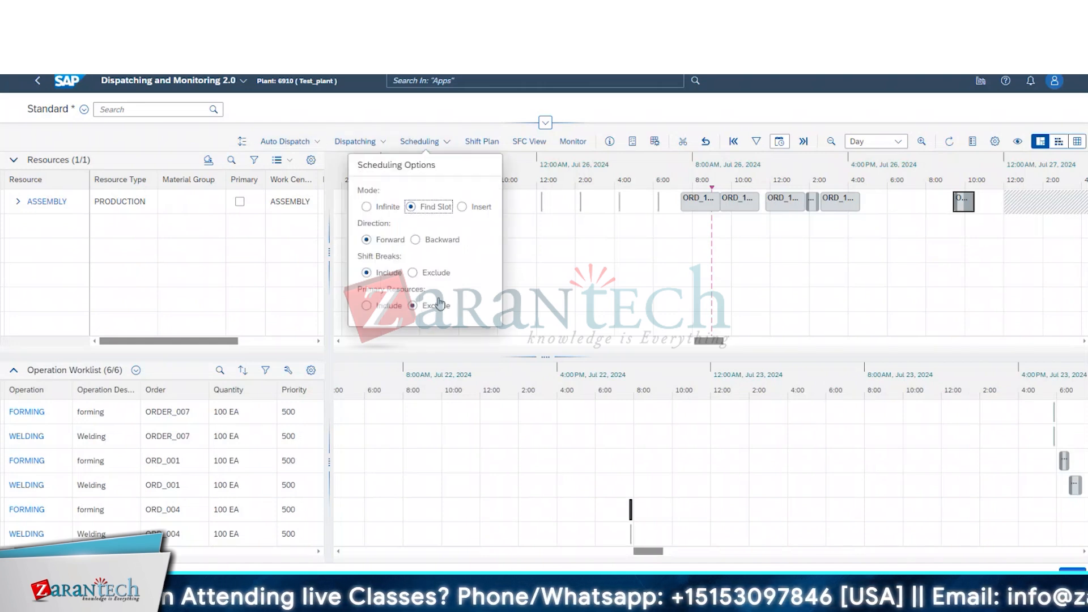
click(317, 142)
click(562, 254)
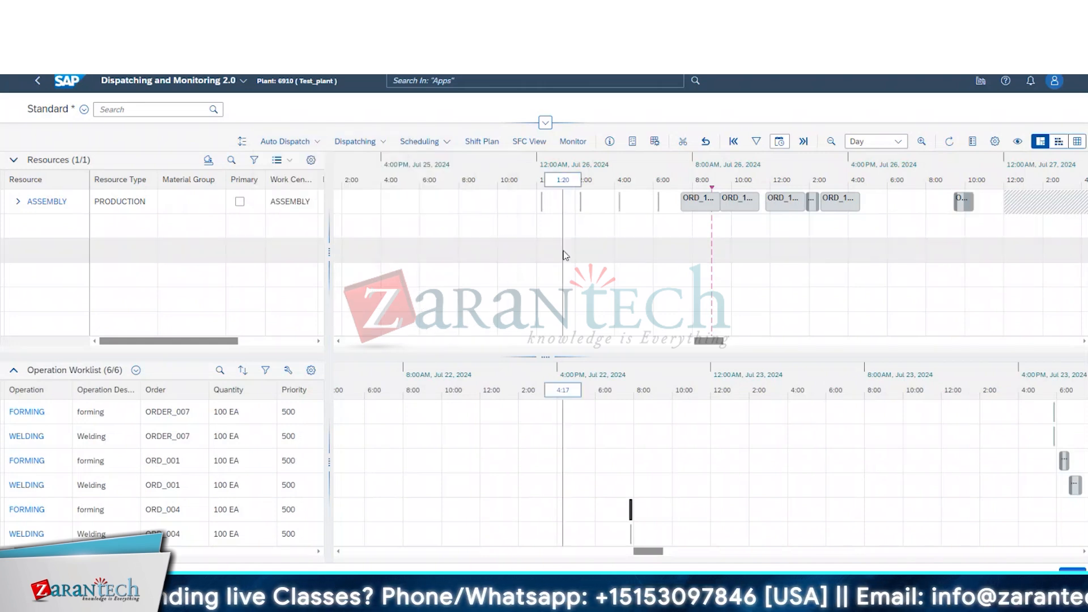
drag(968, 200, 859, 202)
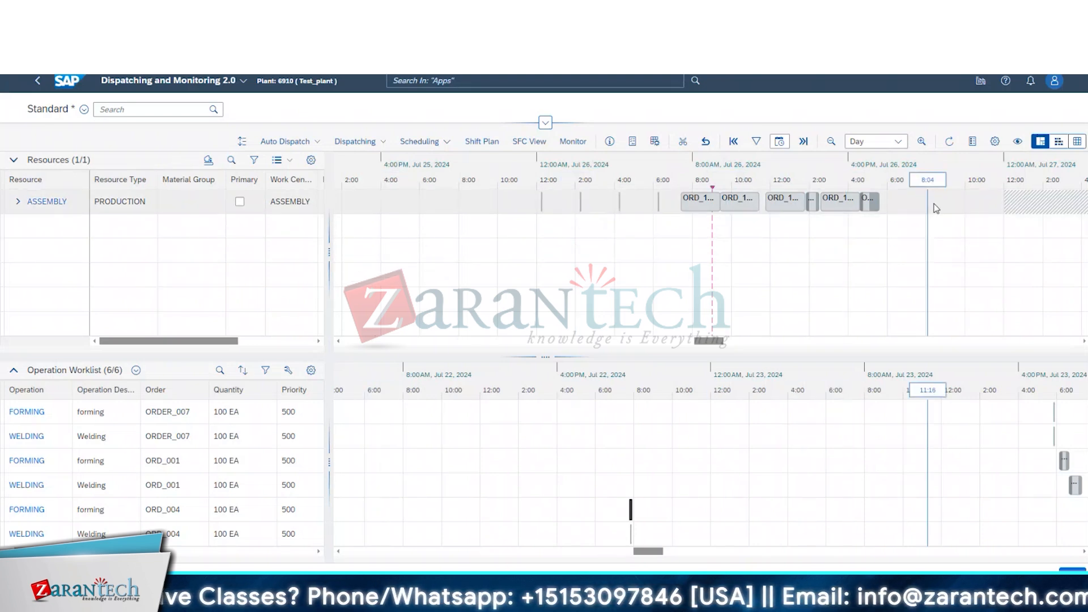
click(841, 202)
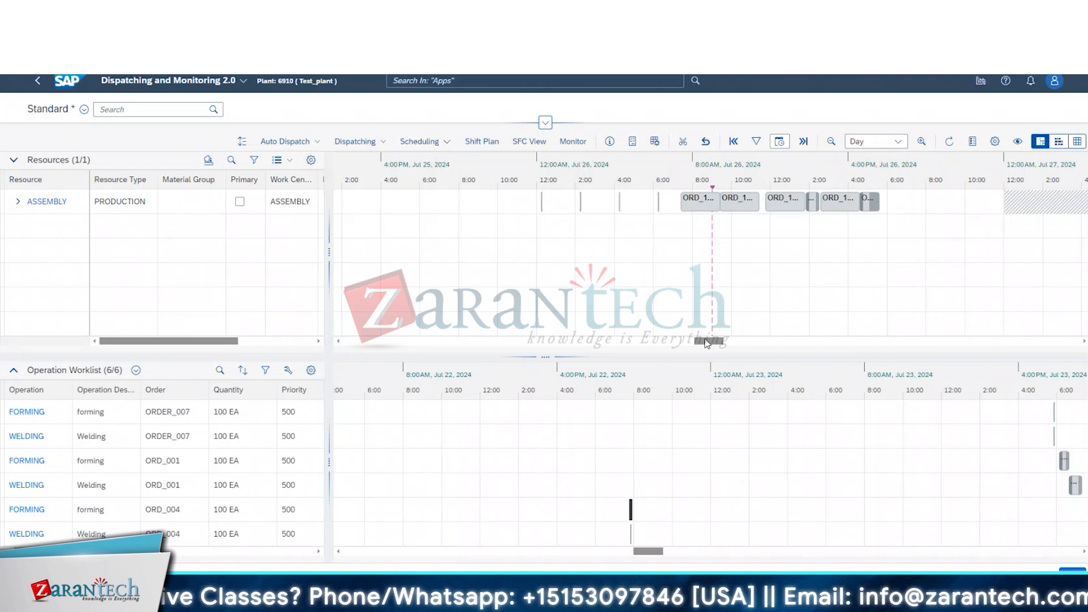
- Review the By Heuristics auto dispatch choices and widen the operation worklist to read the orders' priority and material columns
click(306, 142)
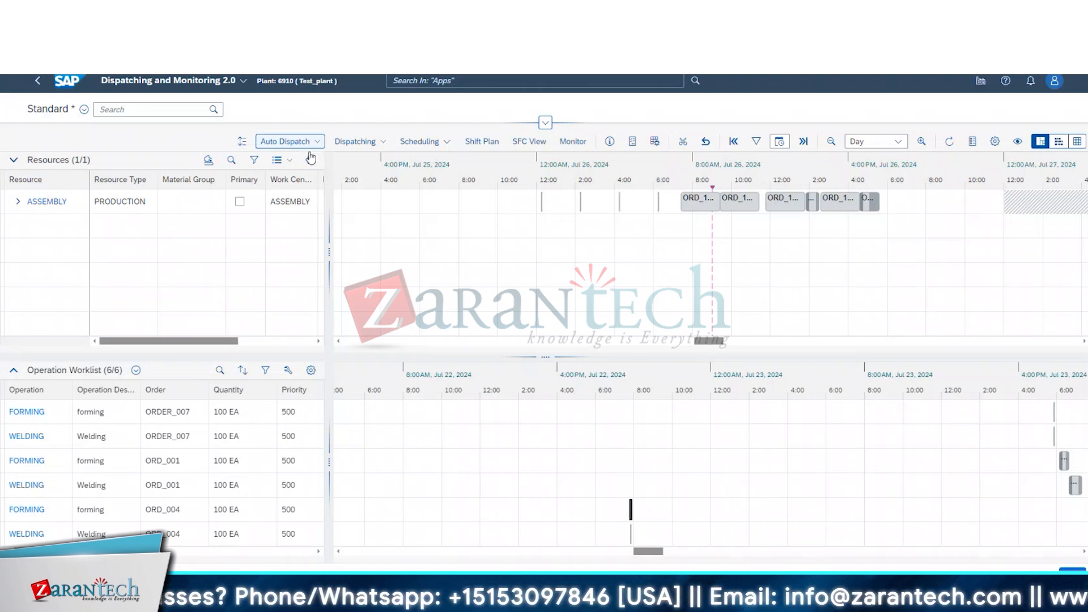
mouse_move(320, 164)
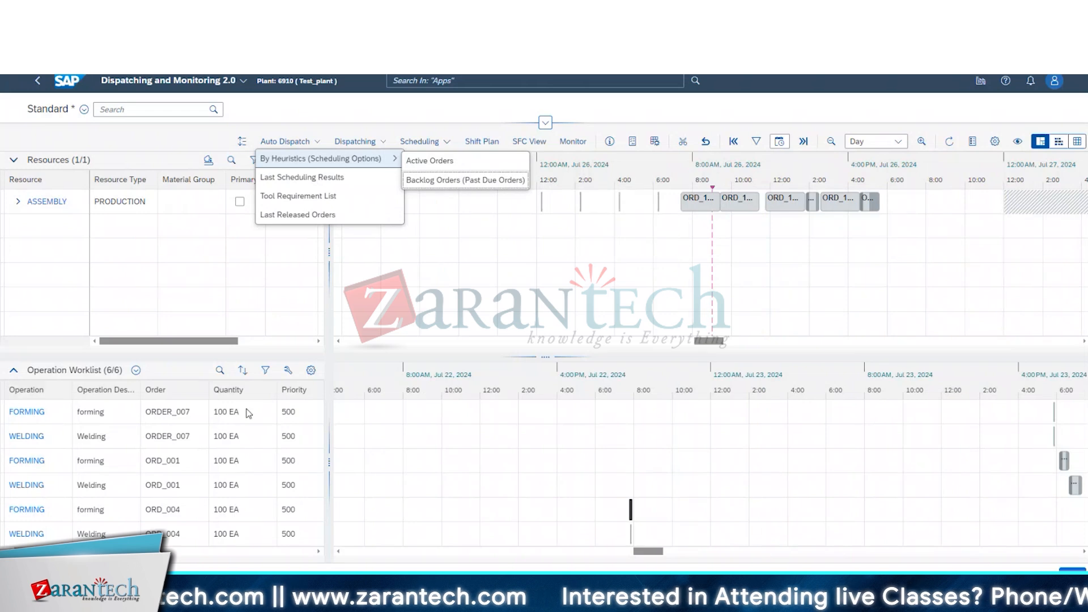
drag(329, 413, 443, 418)
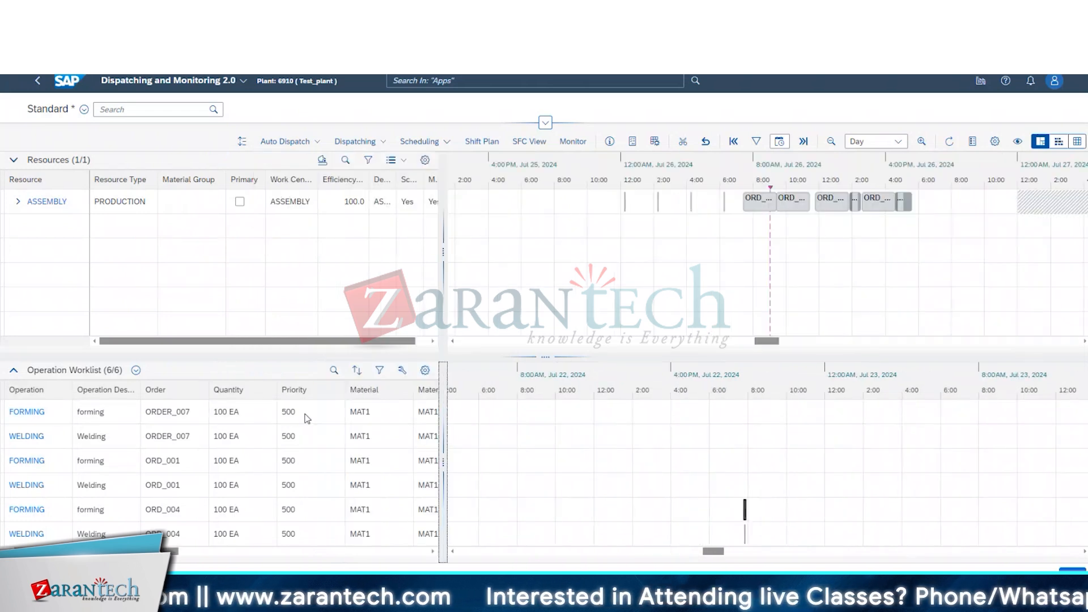
mouse_move(142, 551)
mouse_down()
mouse_move(331, 560)
mouse_move(247, 567)
mouse_move(240, 554)
mouse_move(150, 554)
mouse_up()
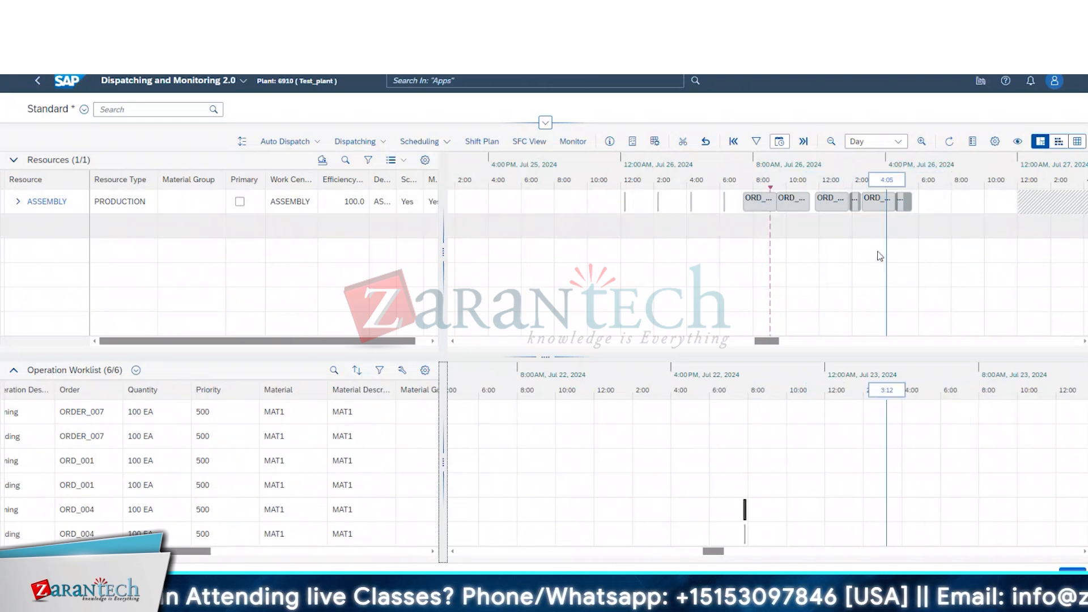
- Move ORD_17's FORMING operation on ASSEMBLY earlier on July 26, directly after ORD_16's FORMING operation
mouse_move(768, 341)
mouse_down()
mouse_move(782, 345)
mouse_move(771, 348)
mouse_up()
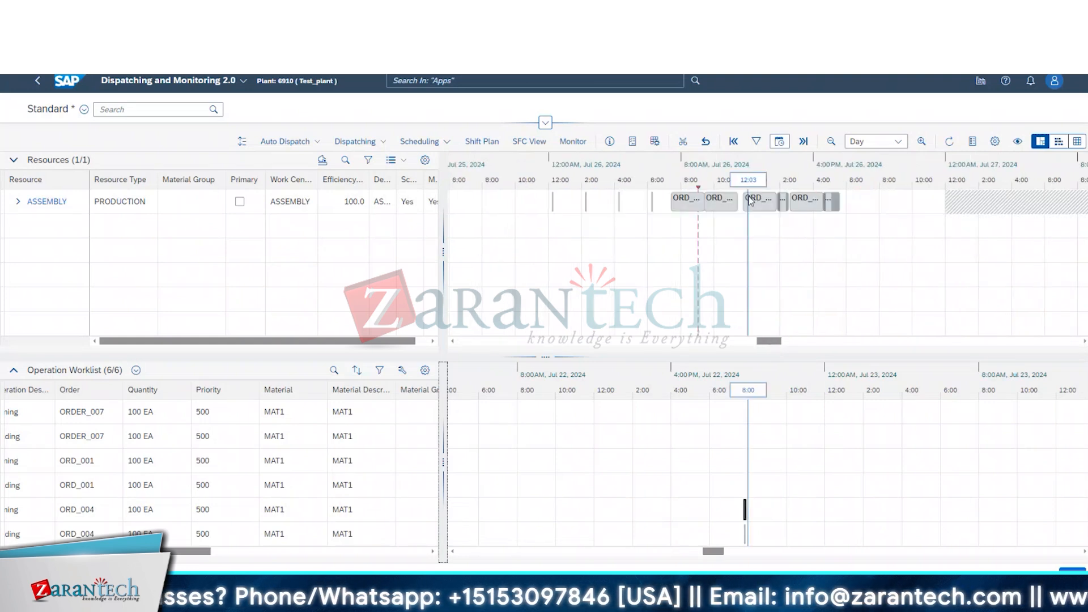
drag(751, 200, 736, 204)
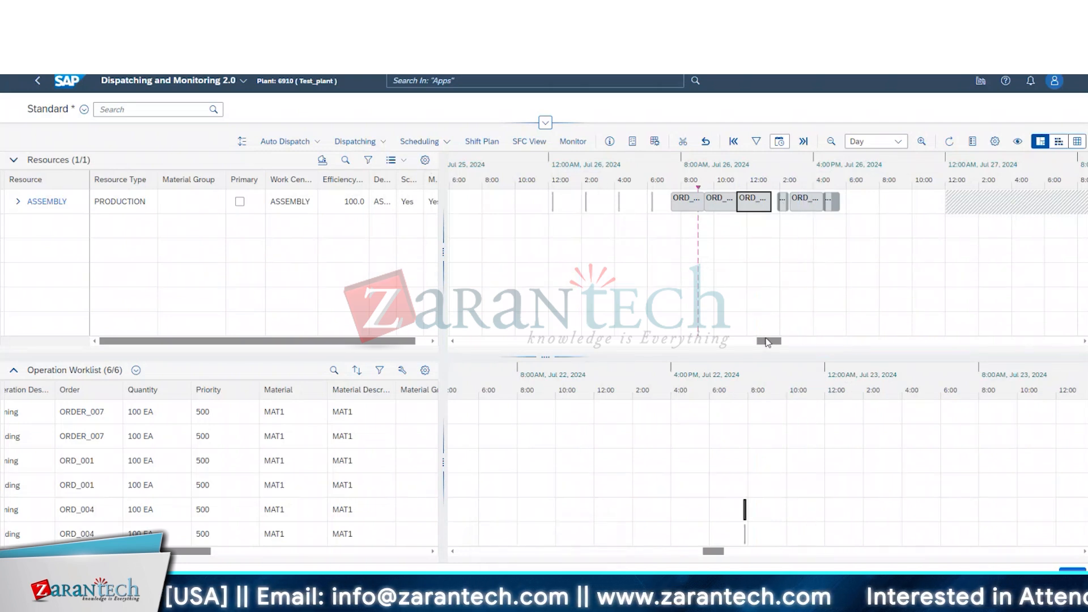
mouse_move(769, 341)
mouse_down()
mouse_move(985, 341)
mouse_move(1085, 366)
mouse_move(647, 341)
mouse_move(778, 338)
mouse_move(765, 341)
mouse_up()
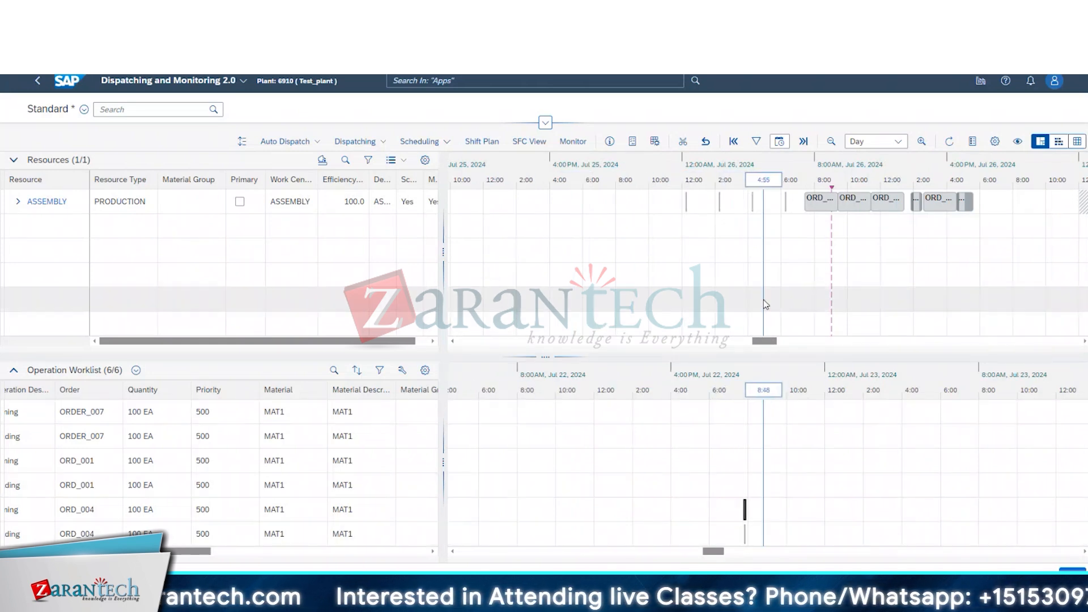
- Leave Dispatching and Monitoring 2.0 for the home page and show the Manufacturing Insights apps
drag(764, 343, 769, 346)
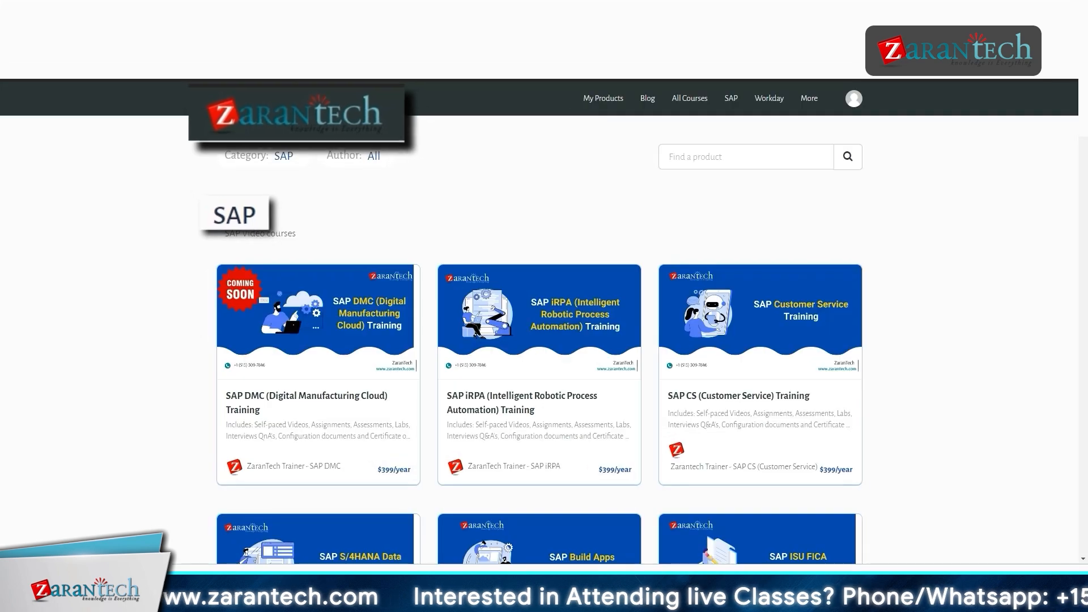
scroll(540, 322, down, 3)
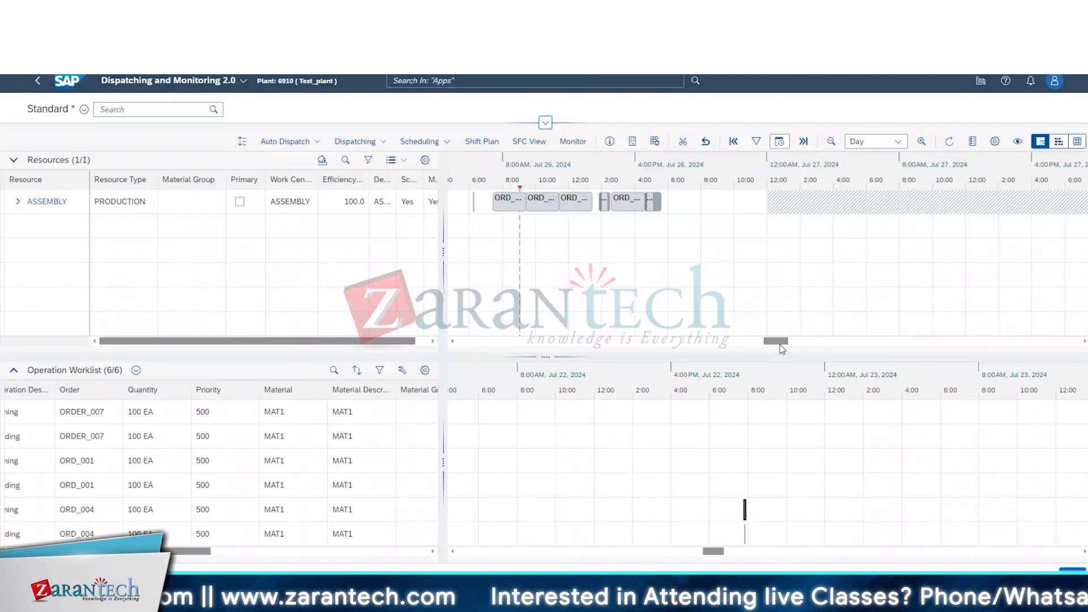
click(85, 82)
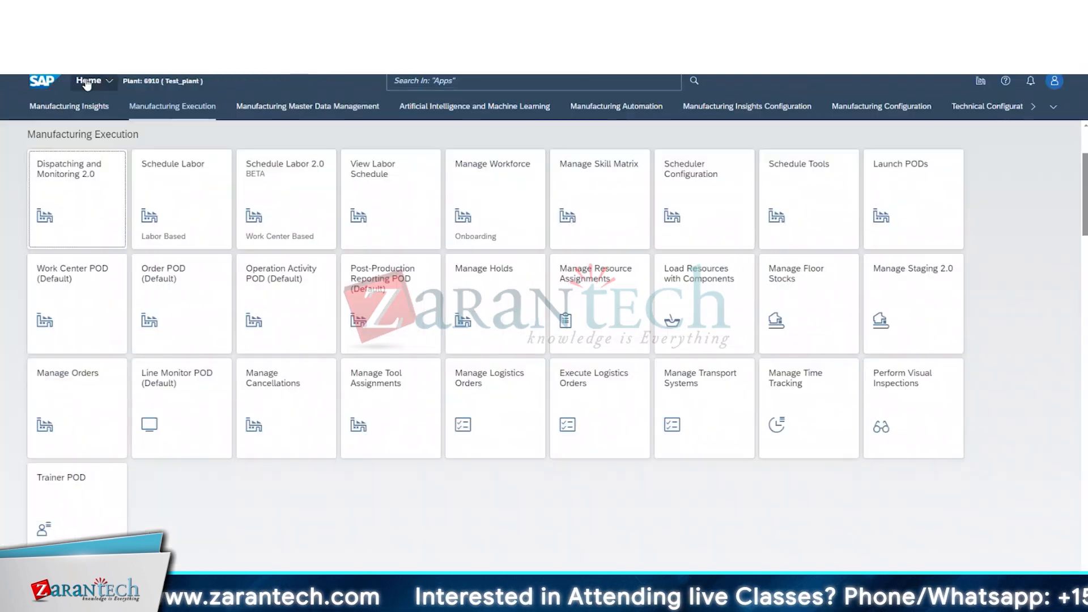
scroll(353, 330, up, 3)
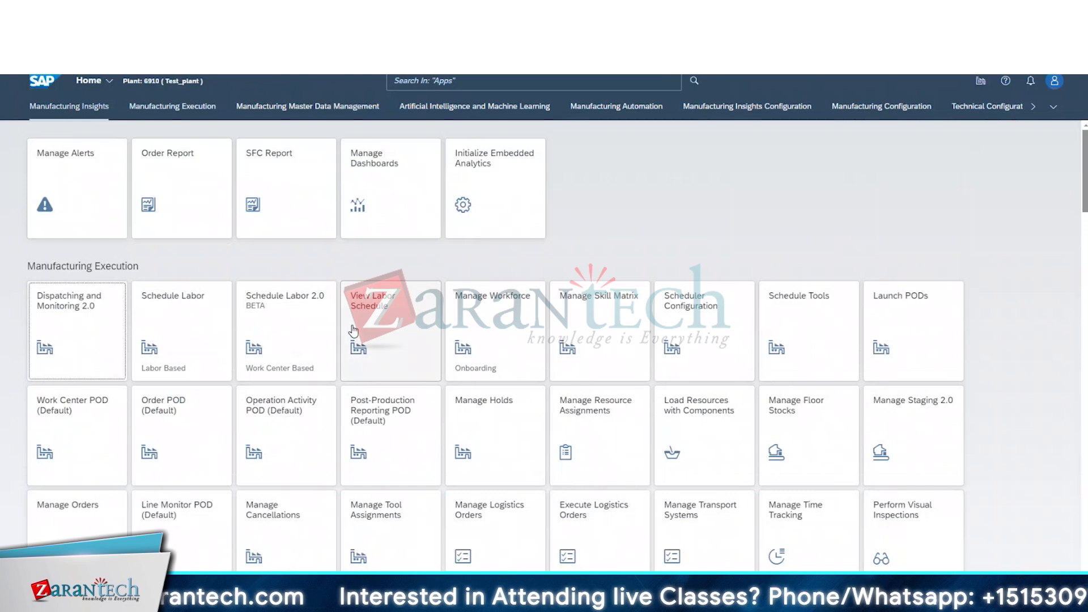
- Check the agenda in the Module 2 insights PDF and open the Initialize Embedded Analytics app
key(ctrl+Tab)
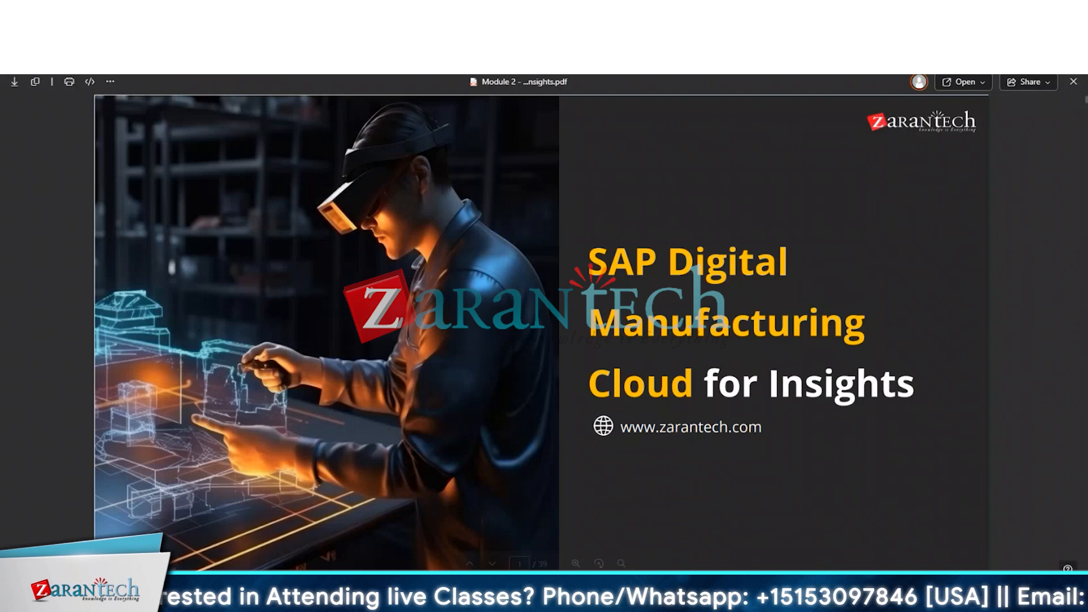
scroll(253, 364, down, 10)
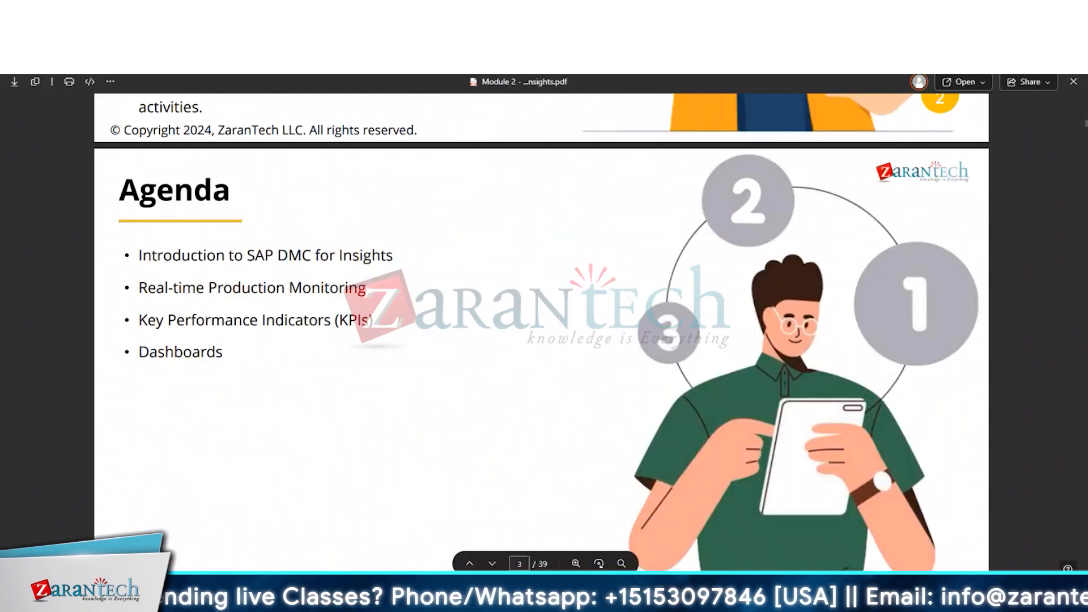
key(alt+Tab)
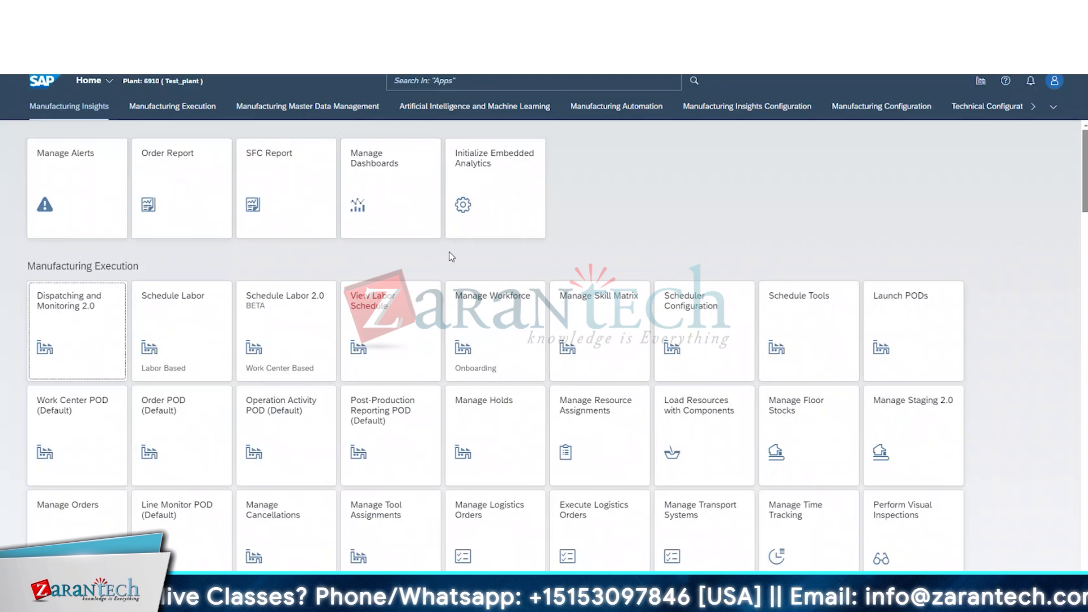
click(514, 190)
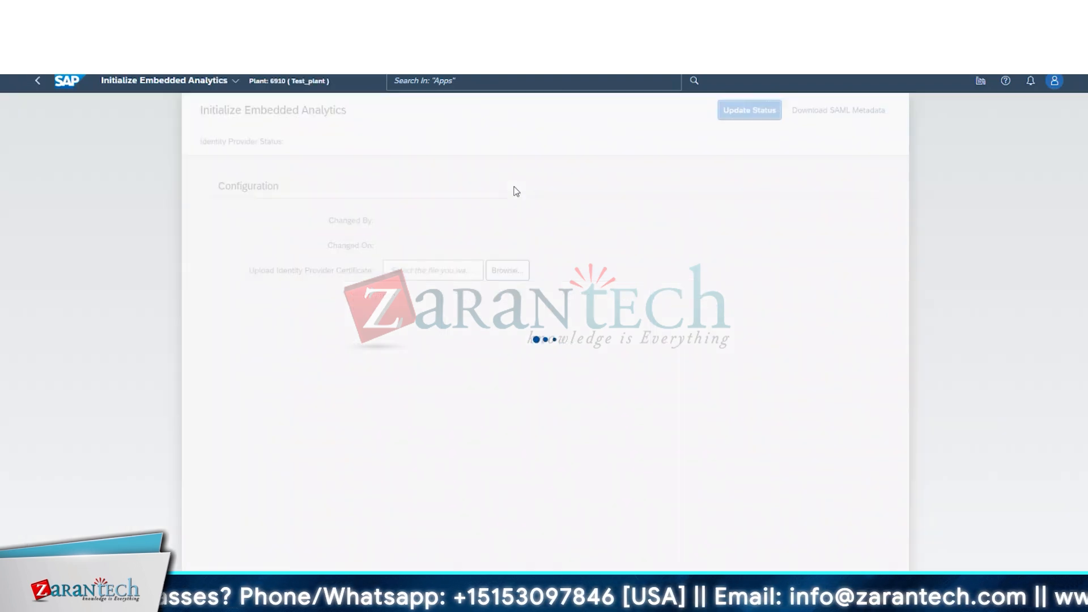
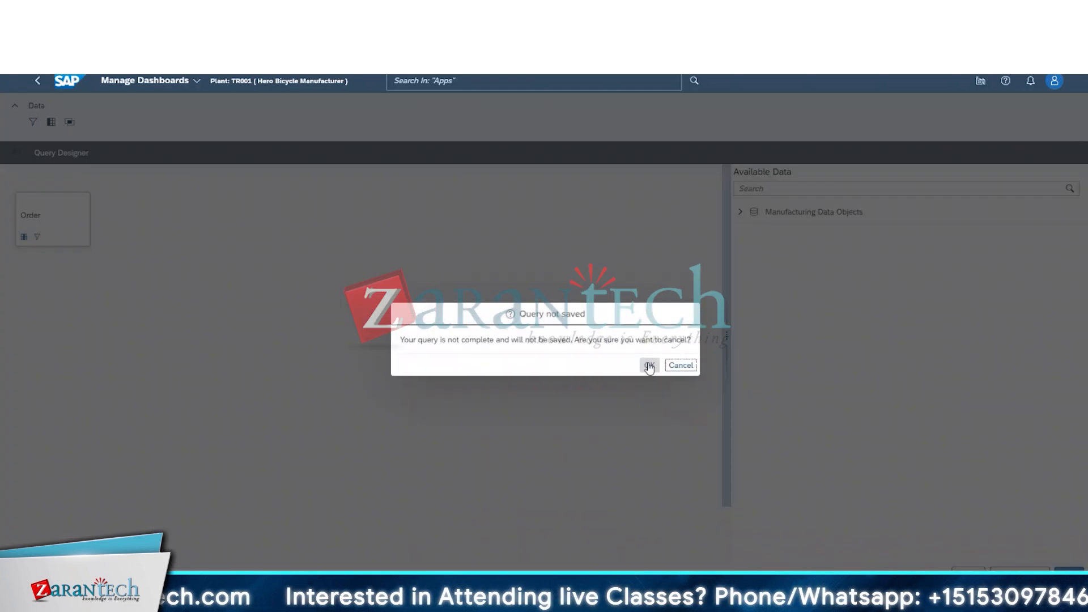
- Keep the unsaved query open and start an advanced filter named filtreOrder on the Order data object
click(684, 366)
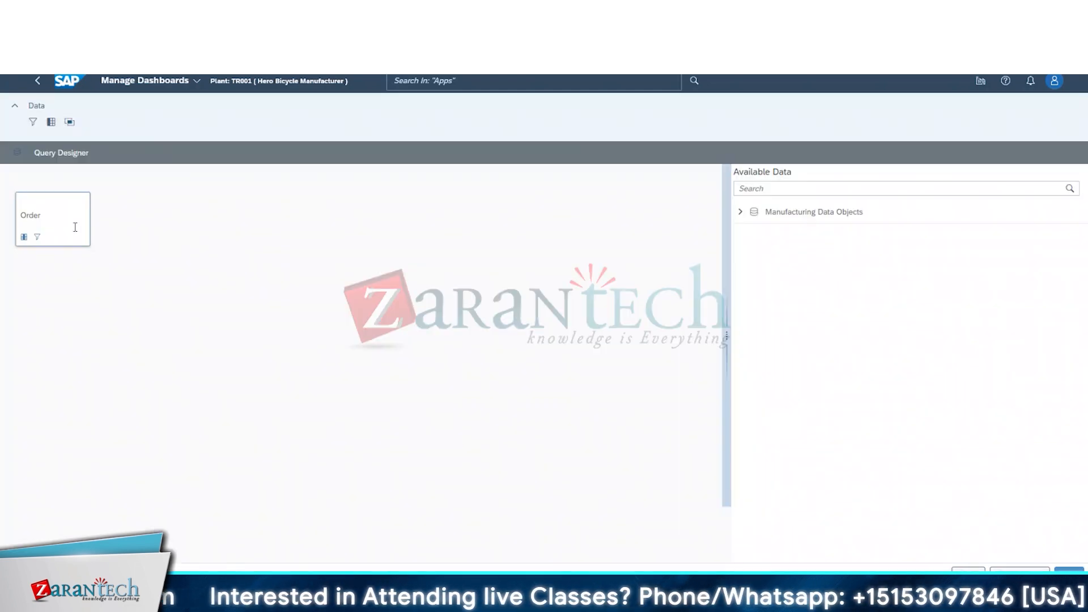
click(85, 229)
click(106, 257)
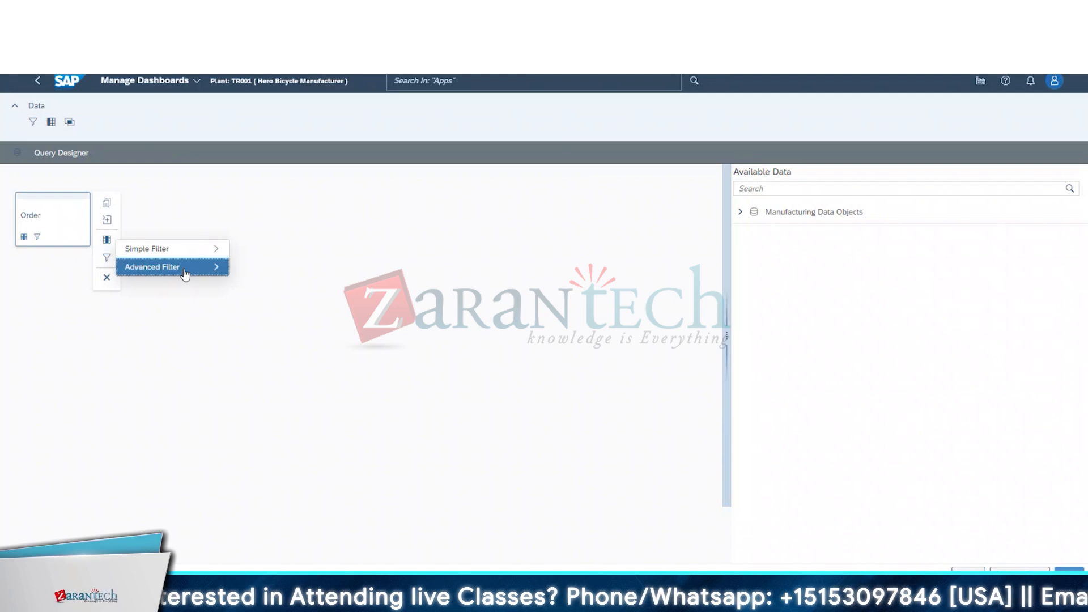
click(181, 268)
click(339, 256)
text(filtre)
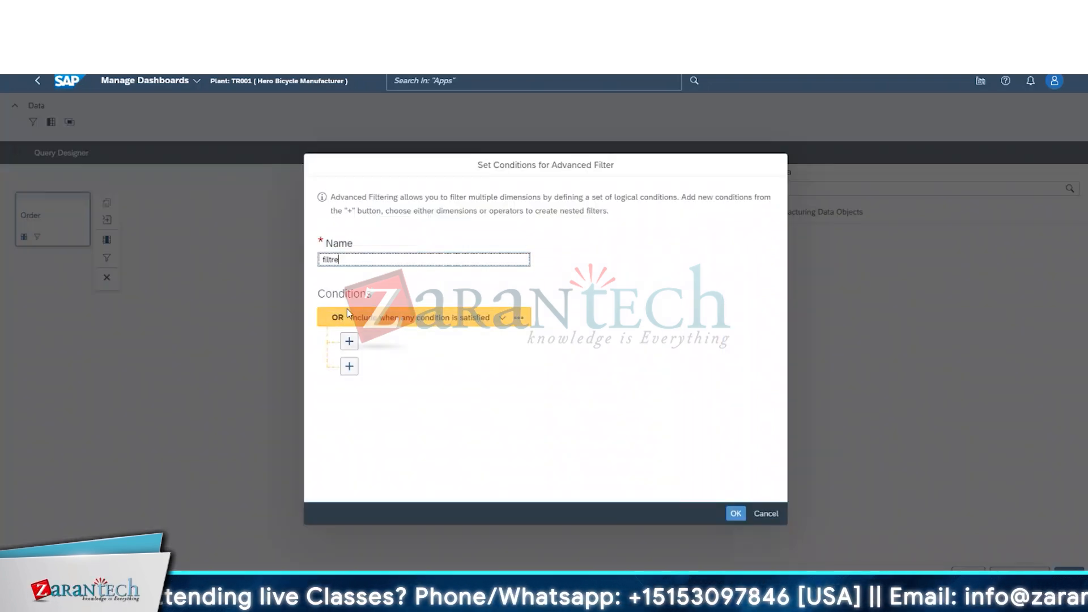
text(Order)
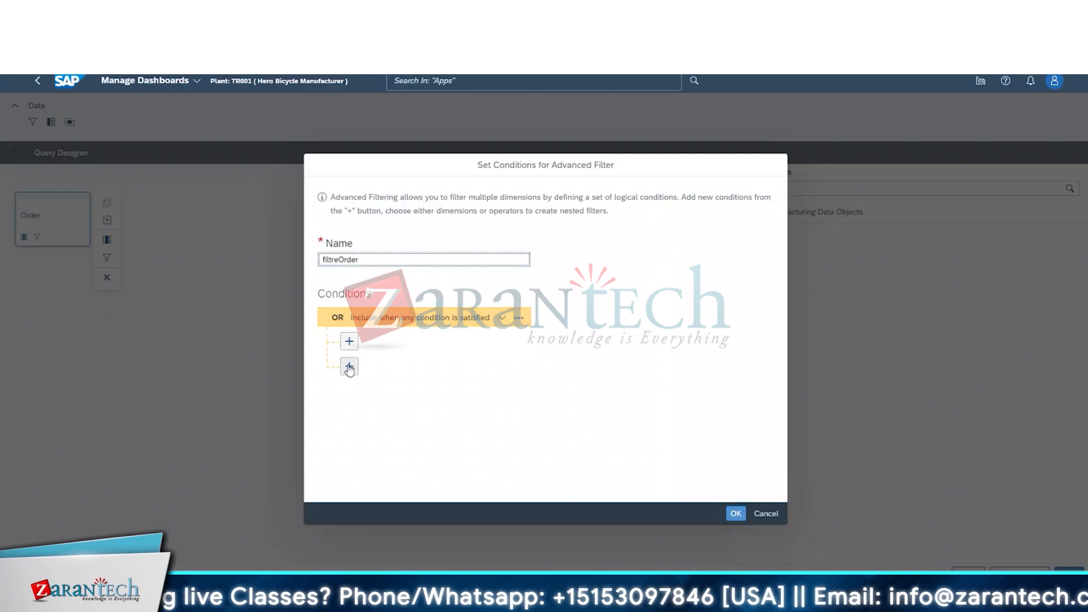
- Add an Order condition to the OR group requiring that ActualStart is not null
click(350, 342)
click(360, 378)
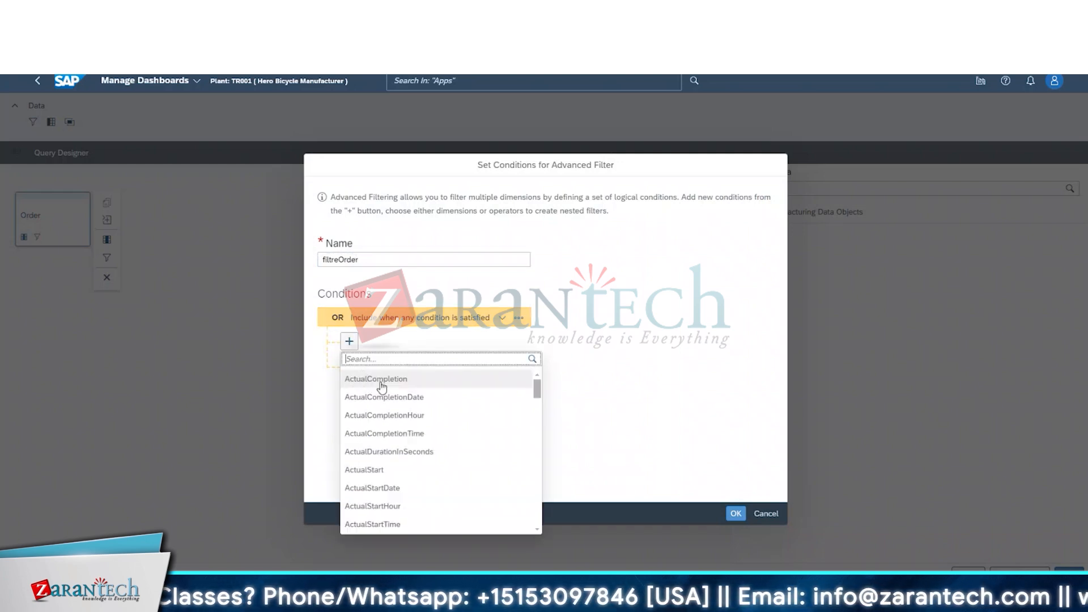
click(377, 470)
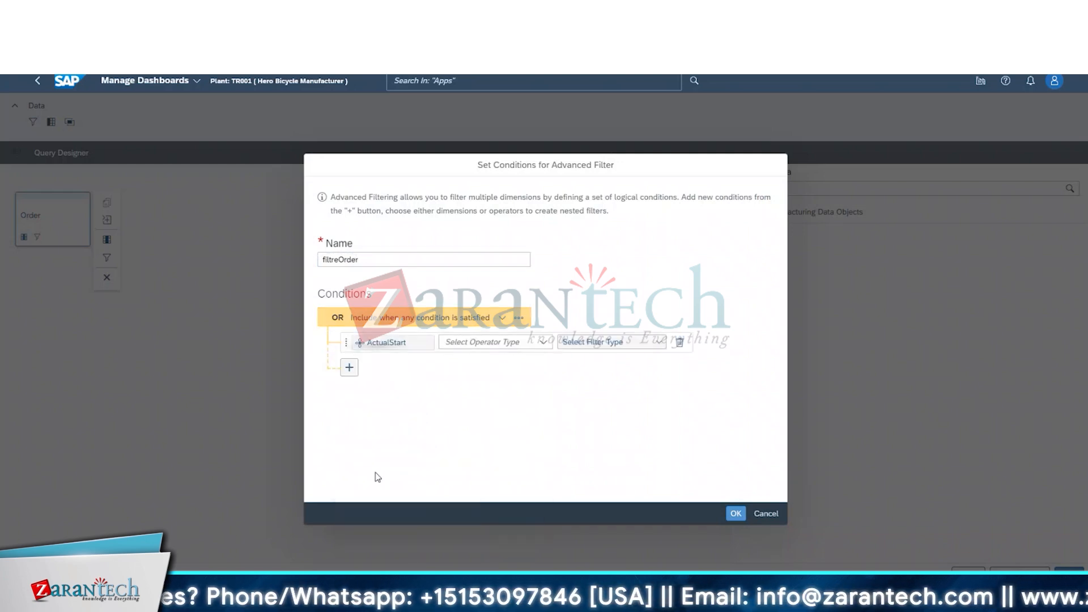
click(543, 344)
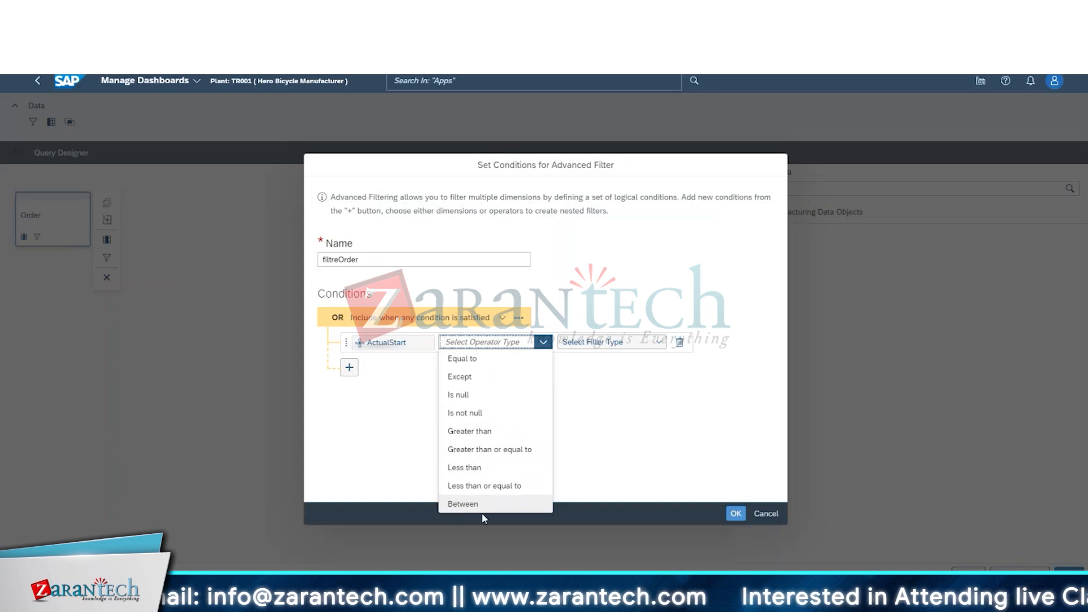
click(491, 417)
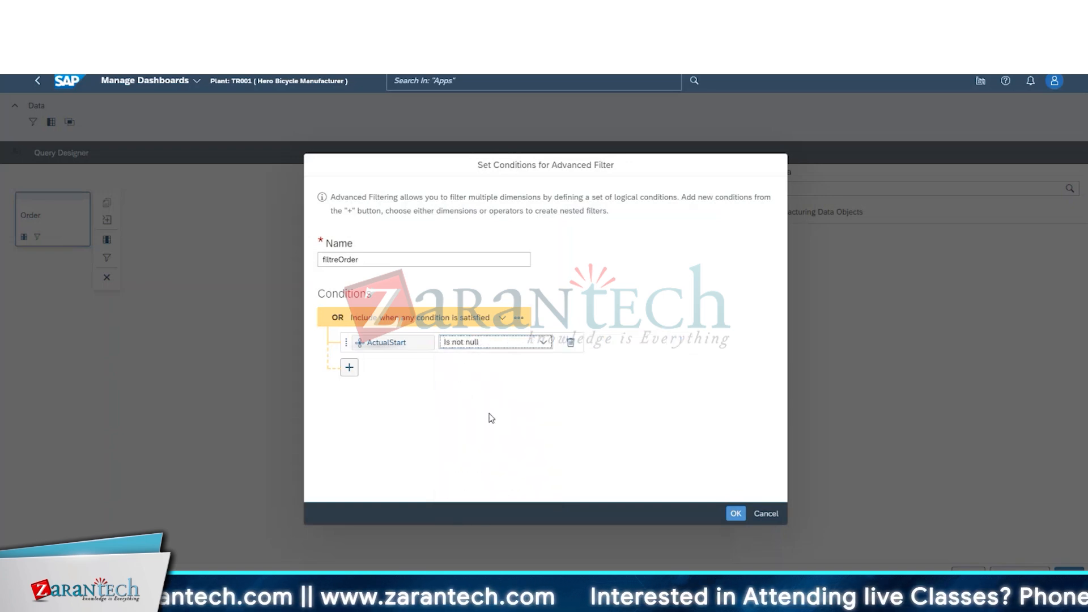
- Add a nested AND group with an Order condition for ActualStart between Jul 1, 2024 and Jul 31, 2024
click(350, 368)
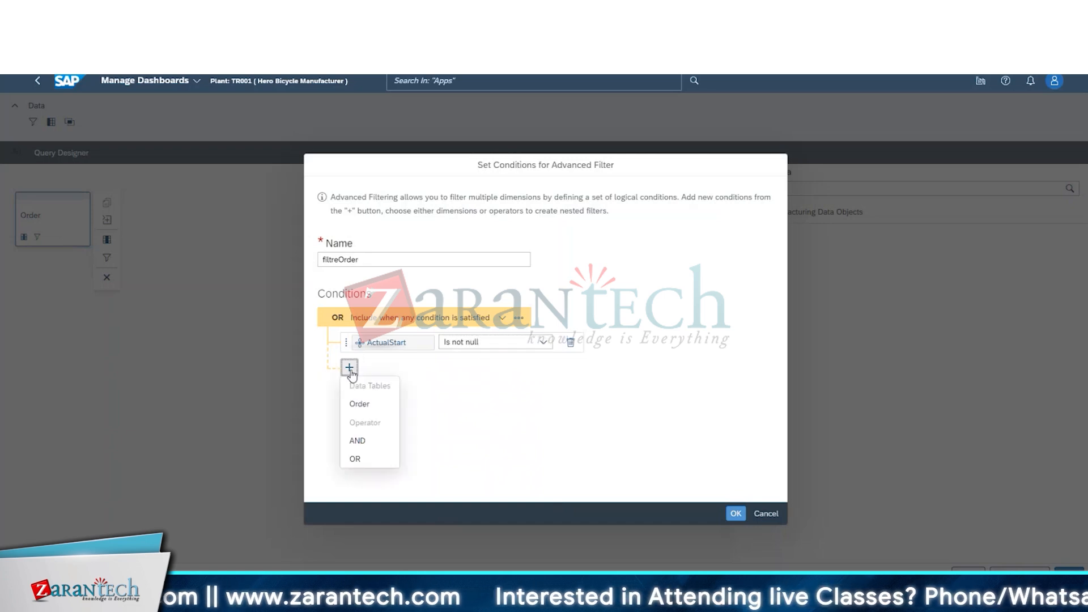
click(363, 442)
click(372, 392)
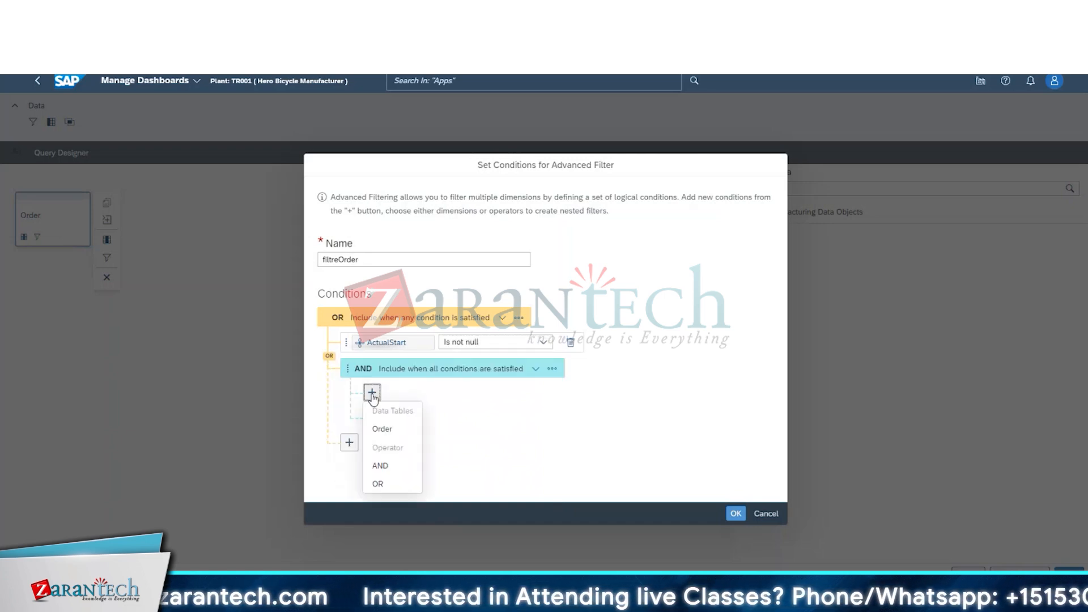
click(382, 429)
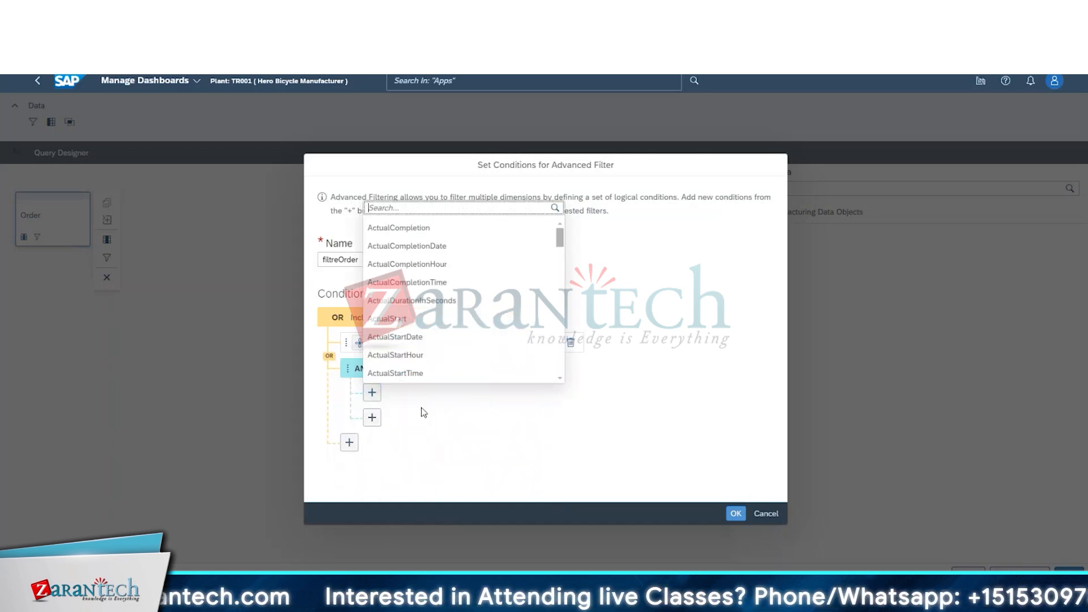
click(391, 319)
click(504, 393)
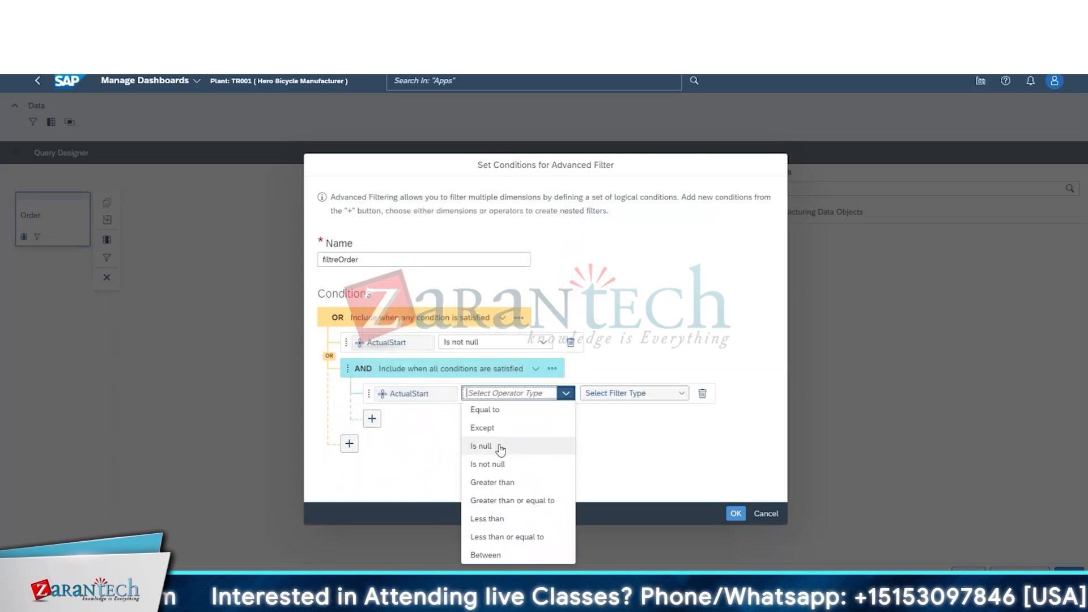
click(492, 555)
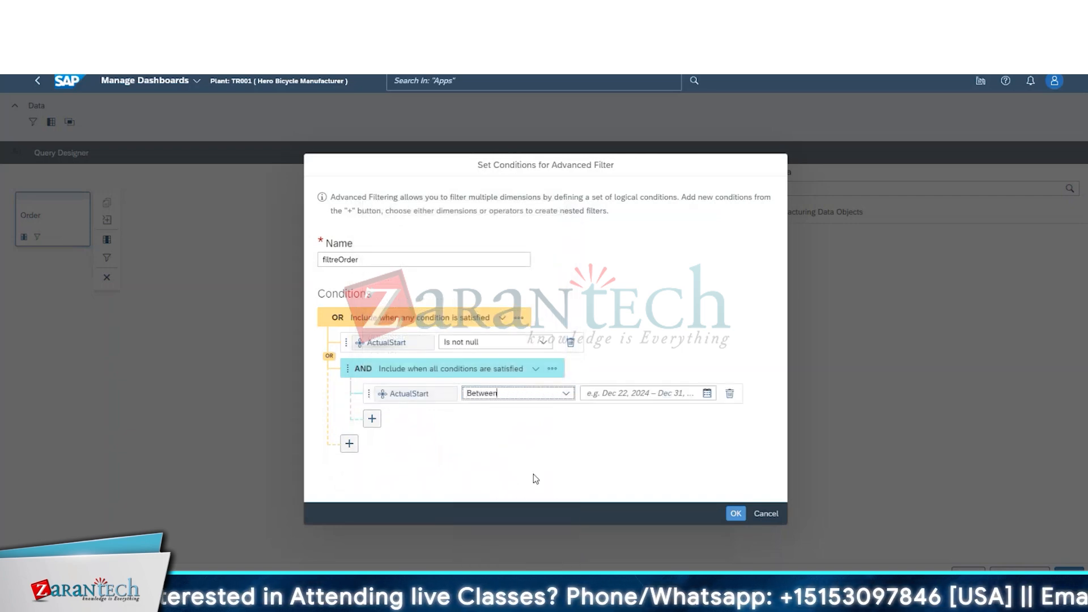
click(707, 393)
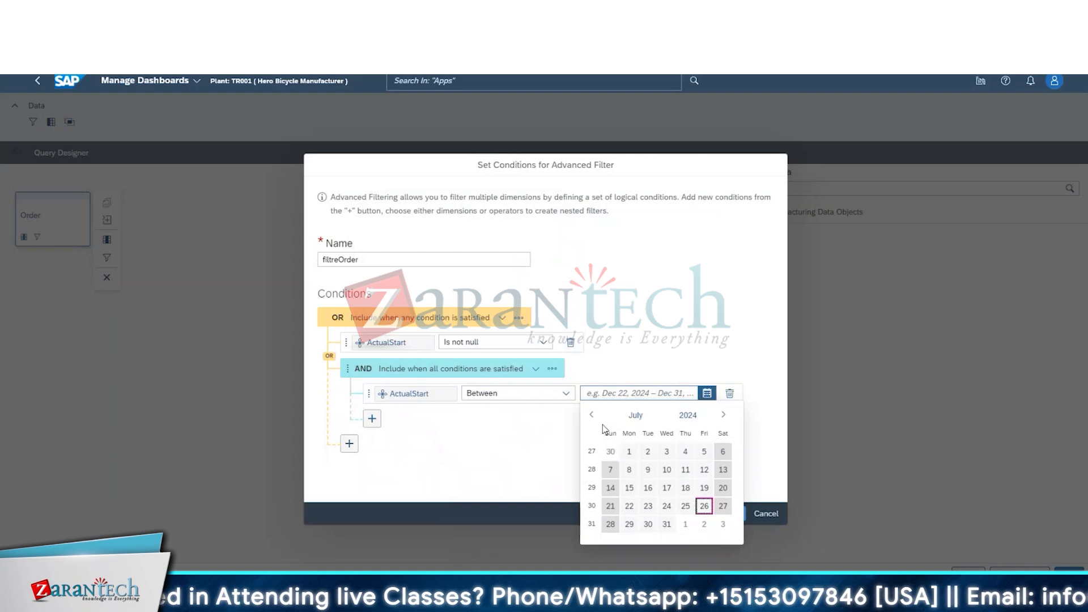
click(629, 451)
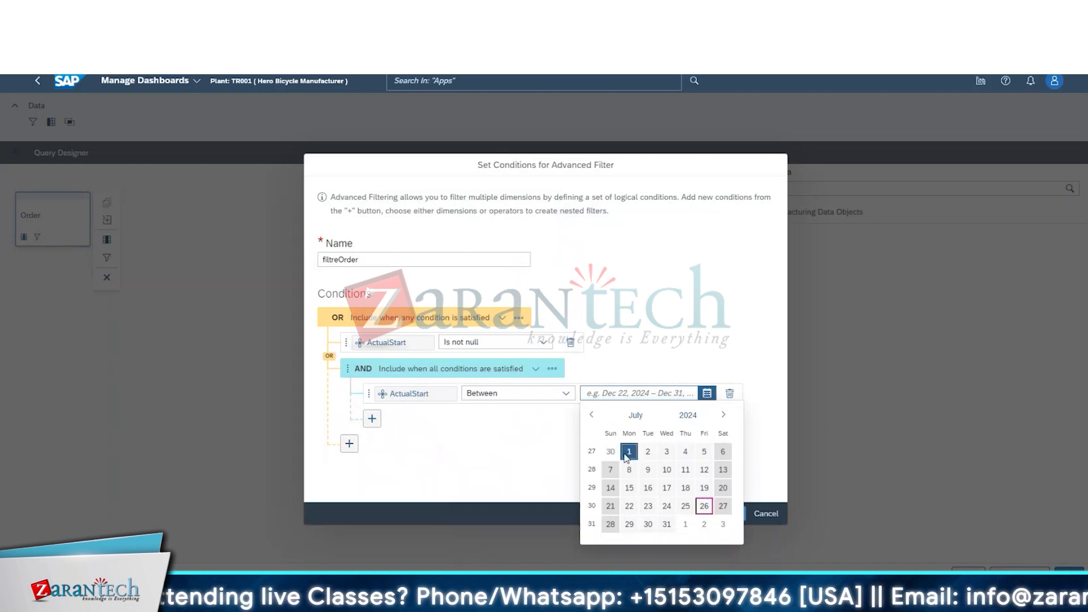
click(666, 530)
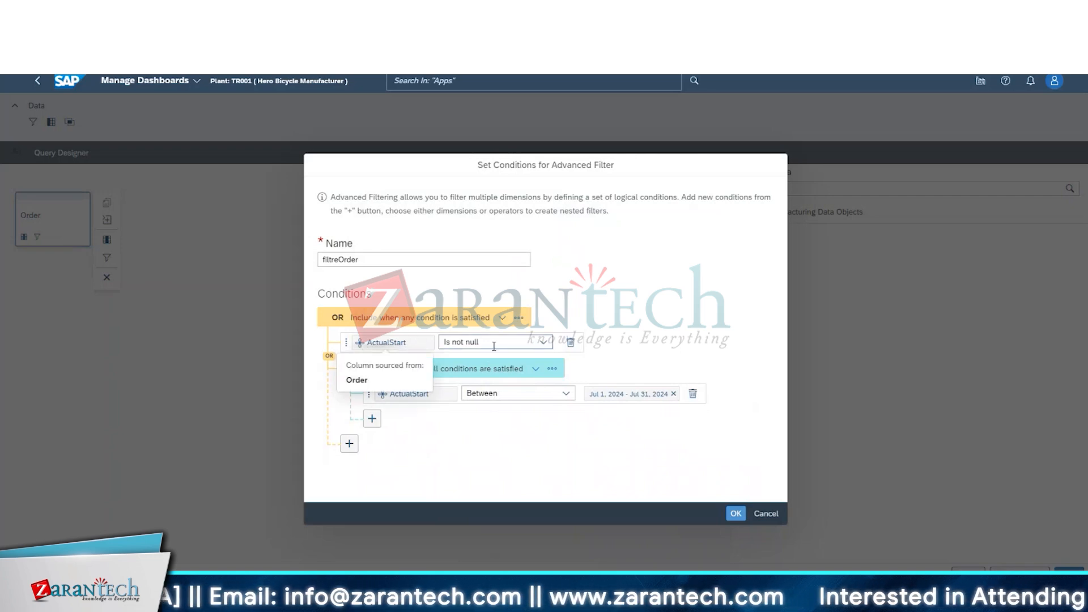
- Save the advanced filter and reopen filtreOrder from the Order data object's filters
click(738, 514)
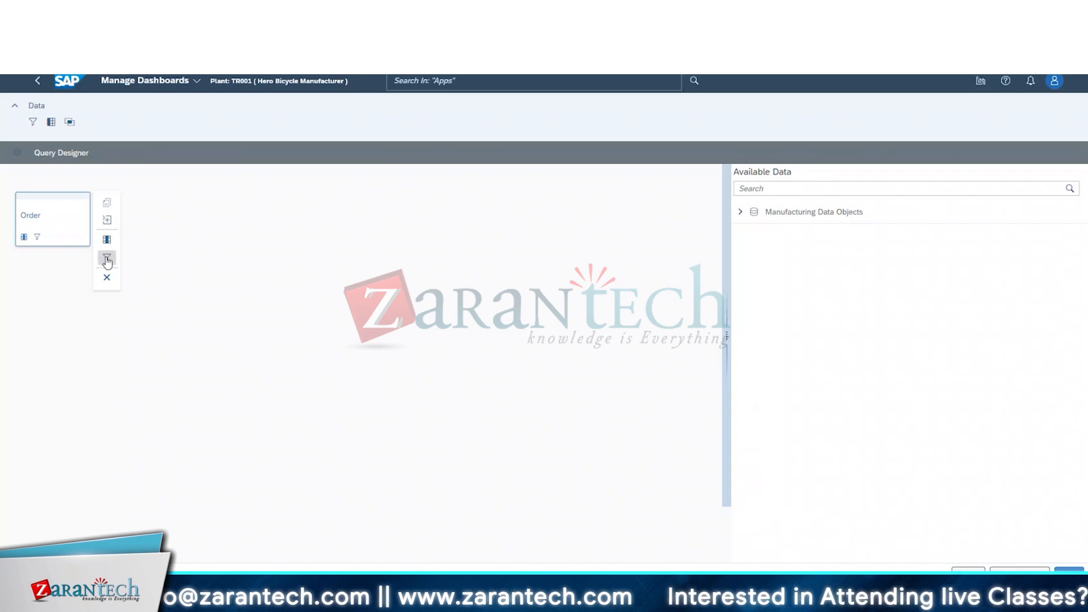
click(107, 260)
click(158, 268)
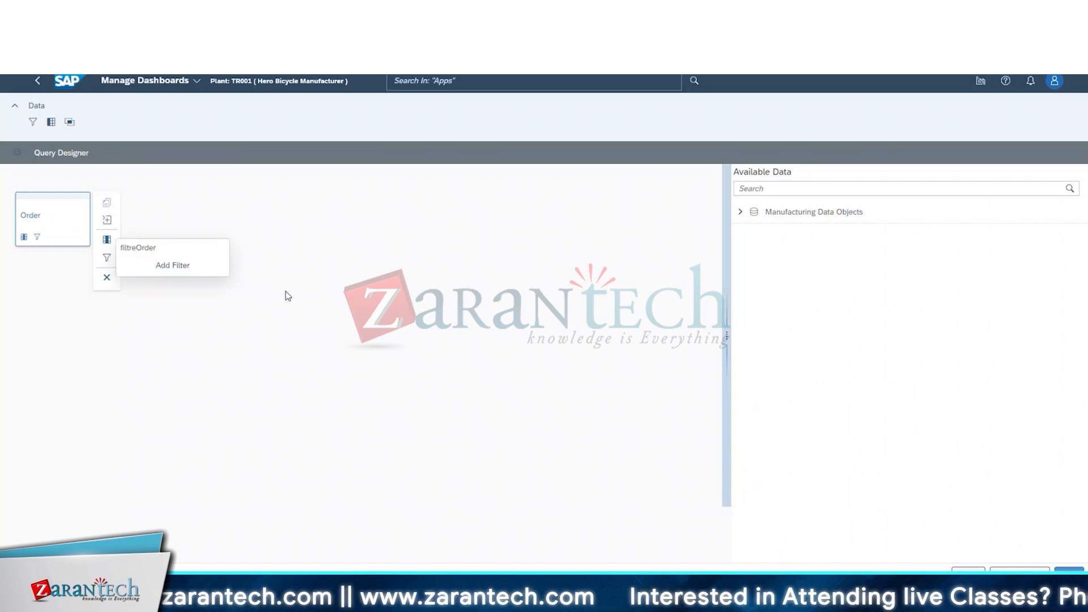
click(143, 250)
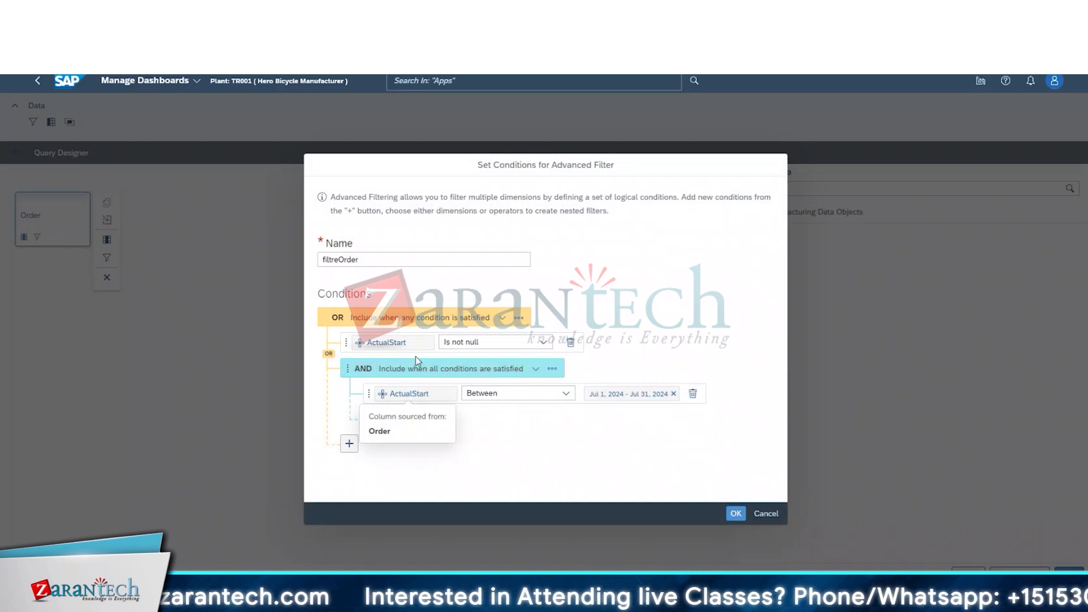
- Collapse the AND group's child conditions and expand them again
mouse_move(352, 367)
mouse_down()
mouse_move(346, 417)
mouse_move(351, 355)
mouse_move(338, 391)
mouse_move(343, 373)
mouse_up()
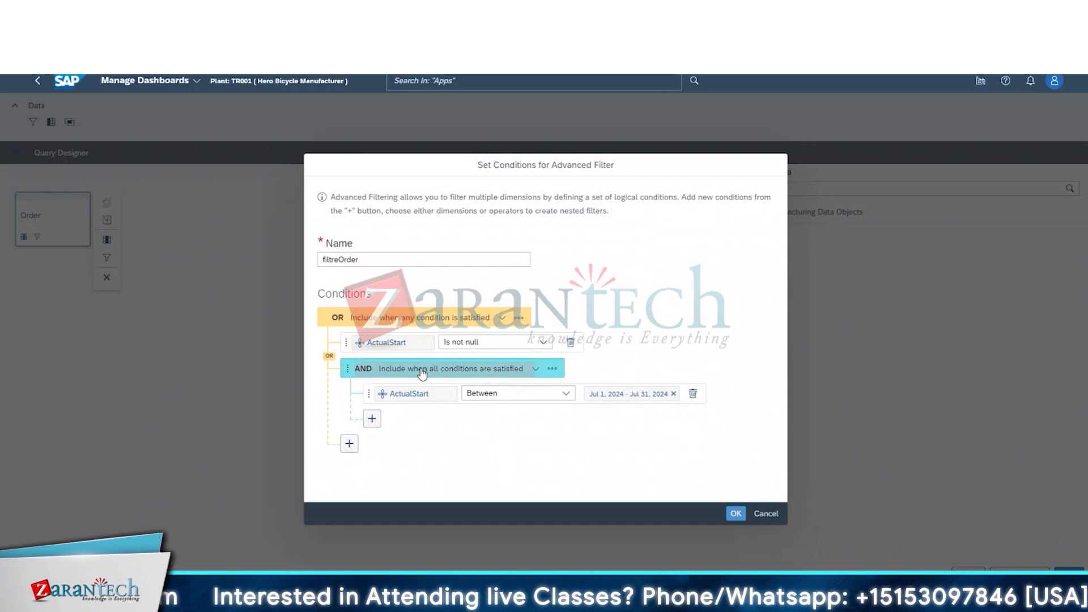
click(551, 369)
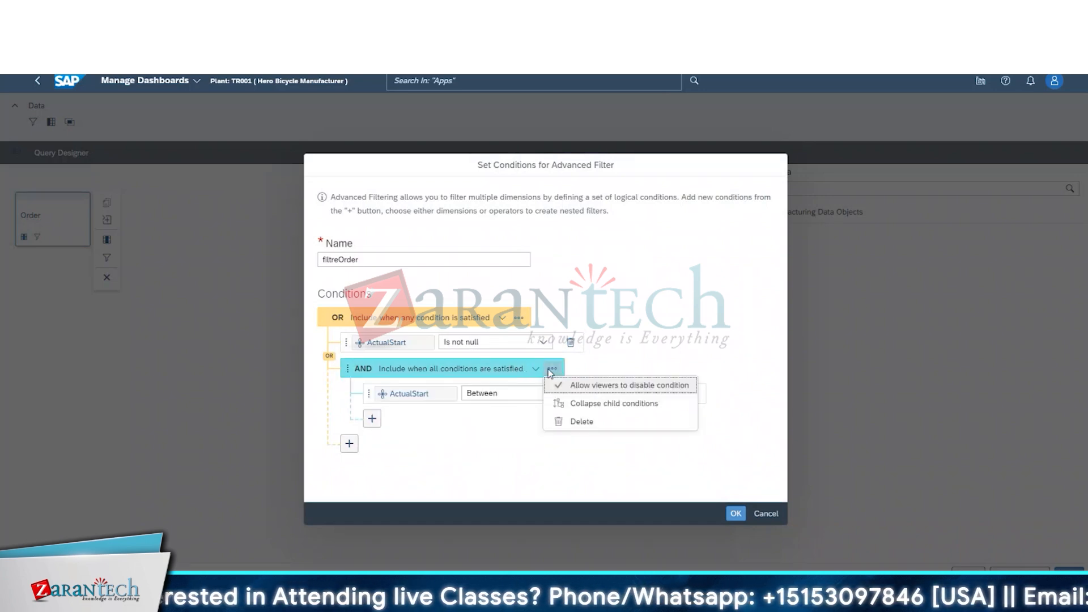
click(612, 404)
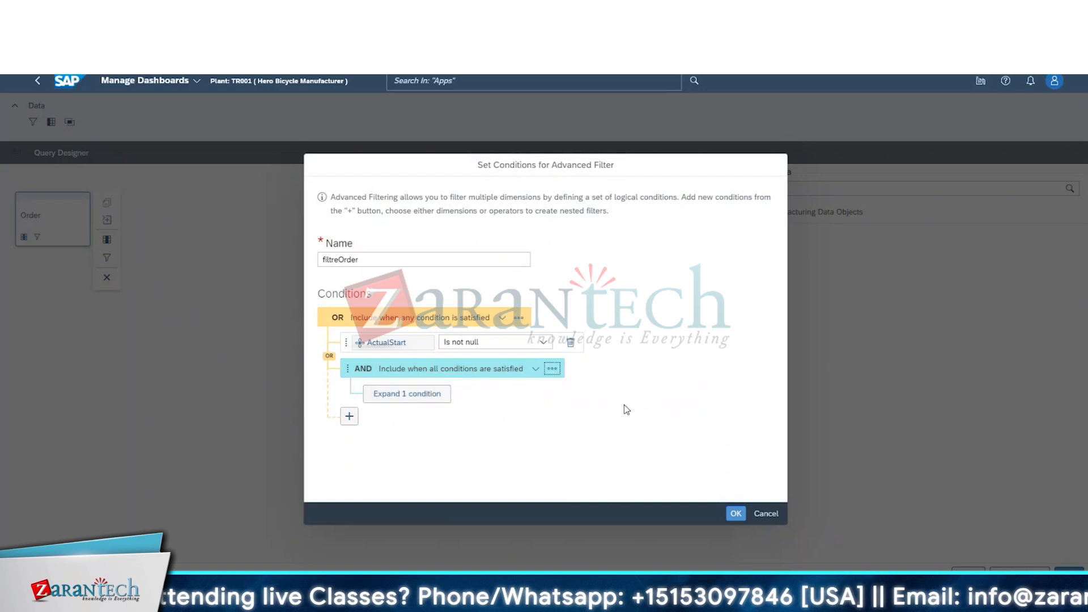
click(418, 396)
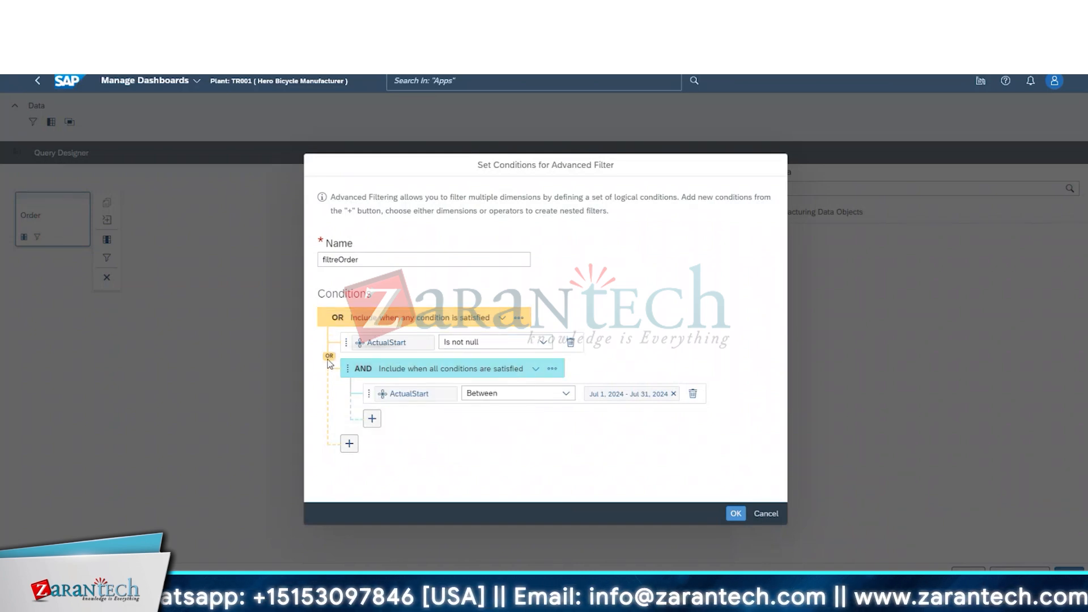
mouse_move(361, 346)
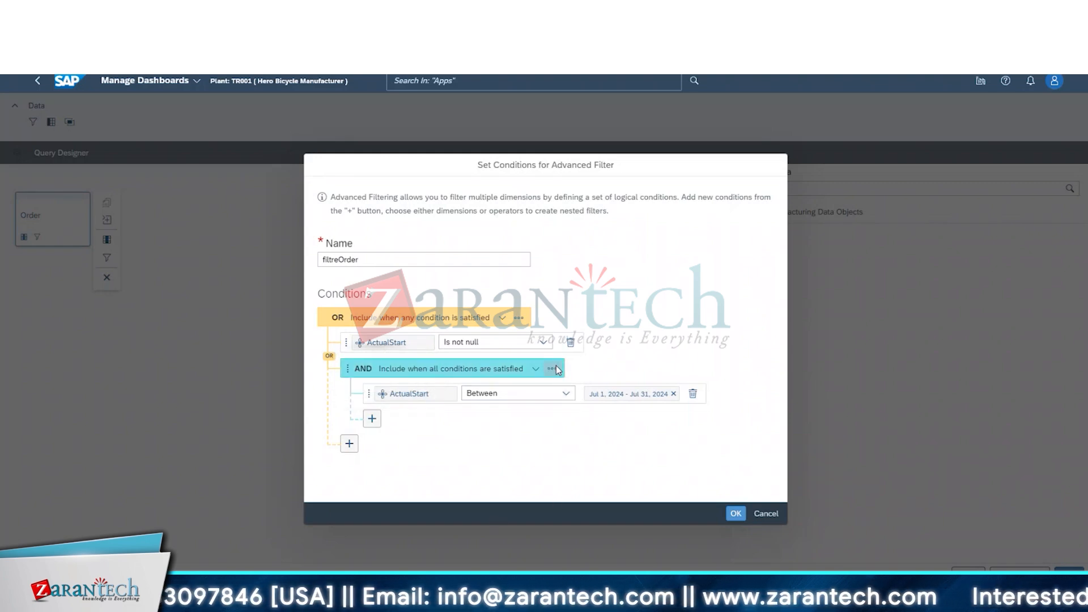
- Delete the ActualStart Between condition and the nested AND group that contained it
click(691, 394)
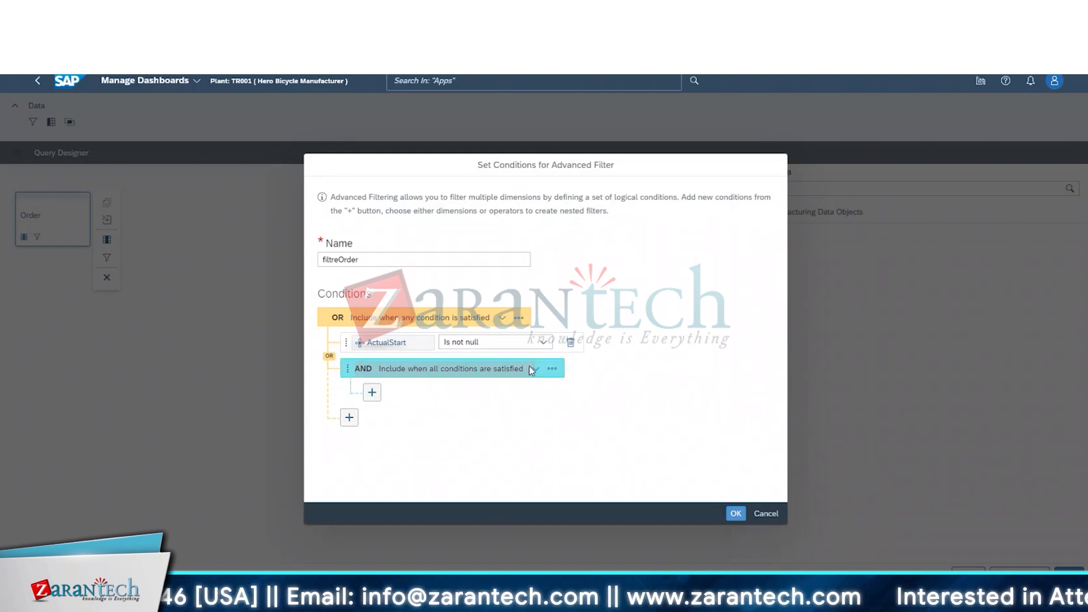
click(552, 368)
click(573, 422)
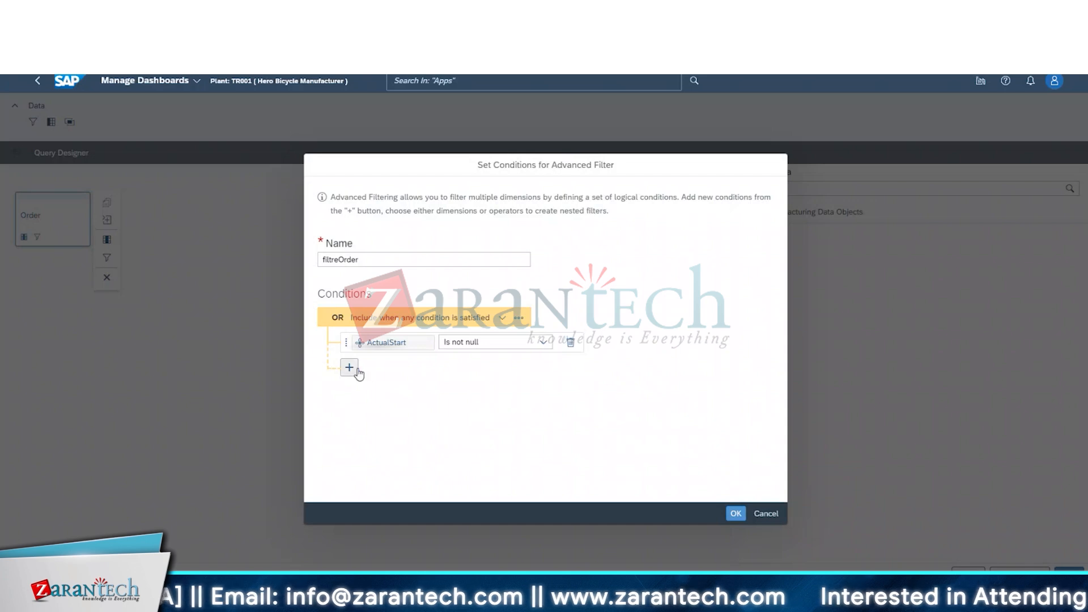
click(349, 369)
click(355, 441)
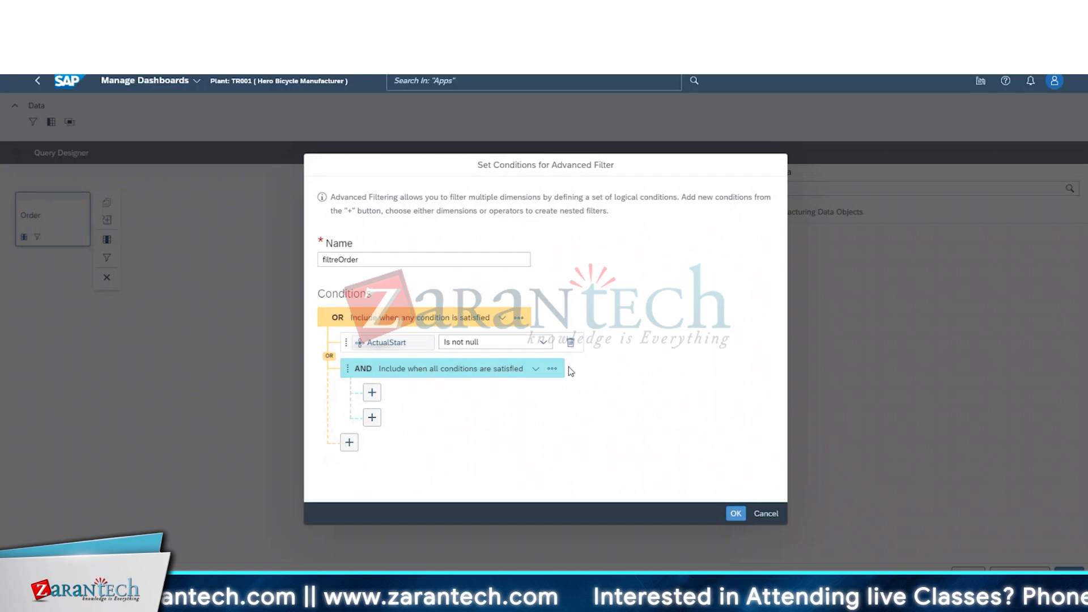
click(553, 369)
click(580, 421)
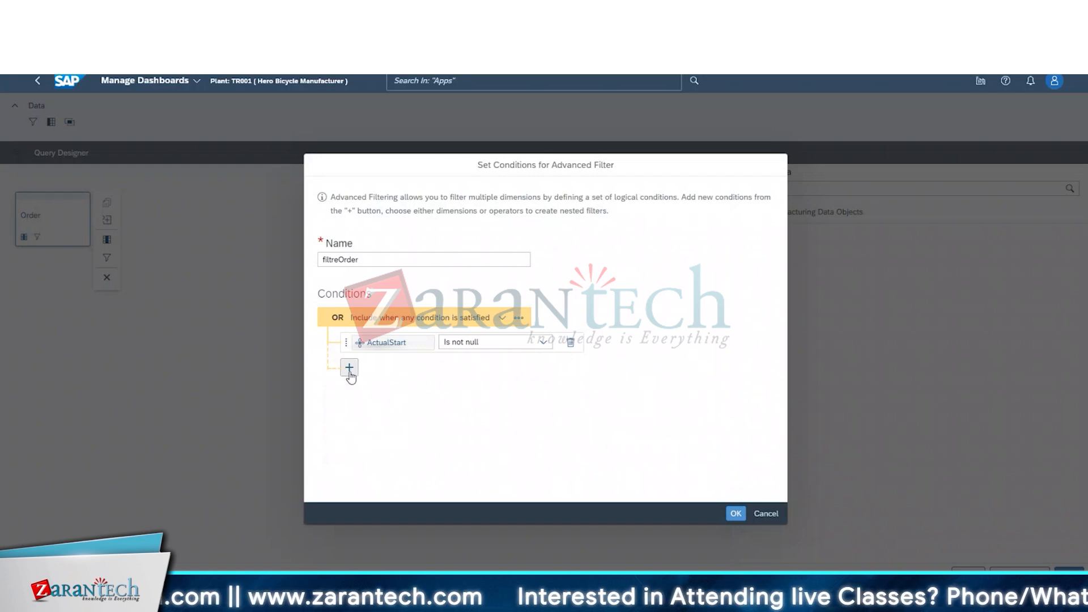
- Add a second ActualStart condition to the top-level group of the filtreOrder advanced filter
click(349, 368)
click(371, 406)
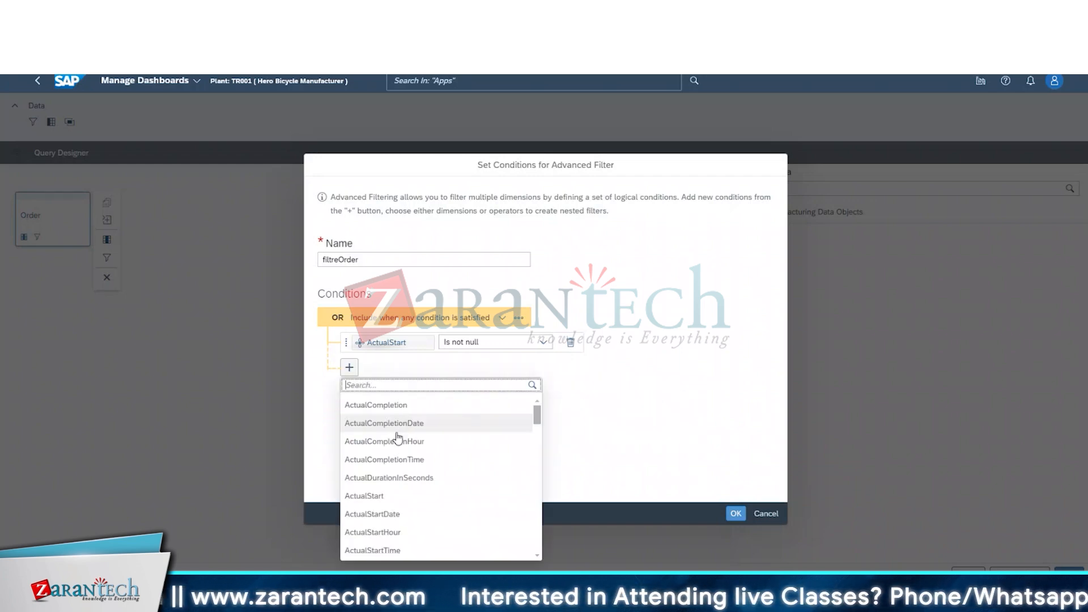
click(382, 498)
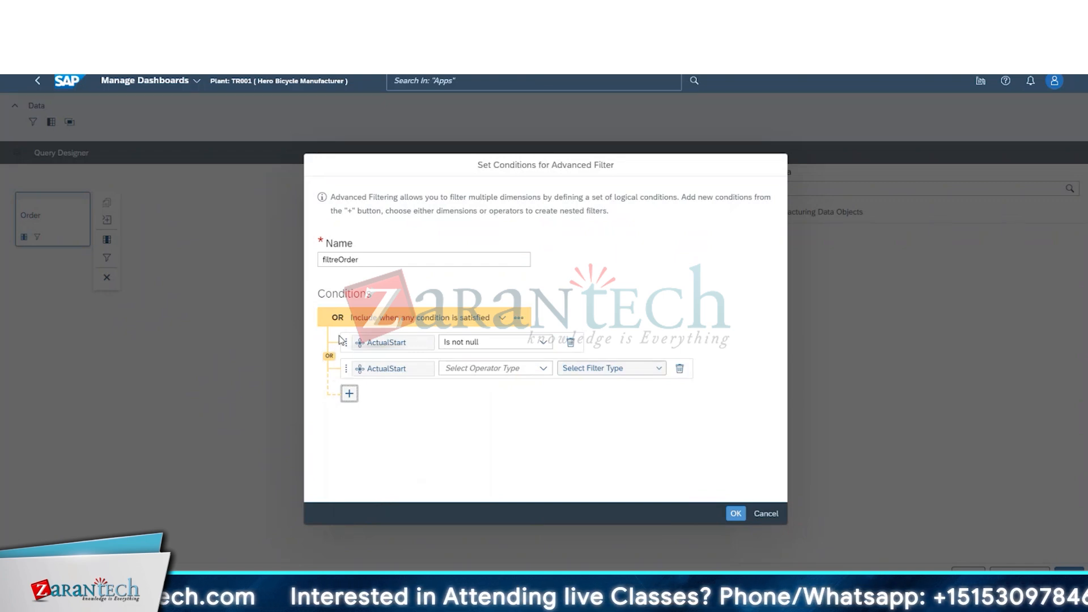
- Switch the top-level condition group to AND so that all conditions must be satisfied
click(513, 318)
click(504, 319)
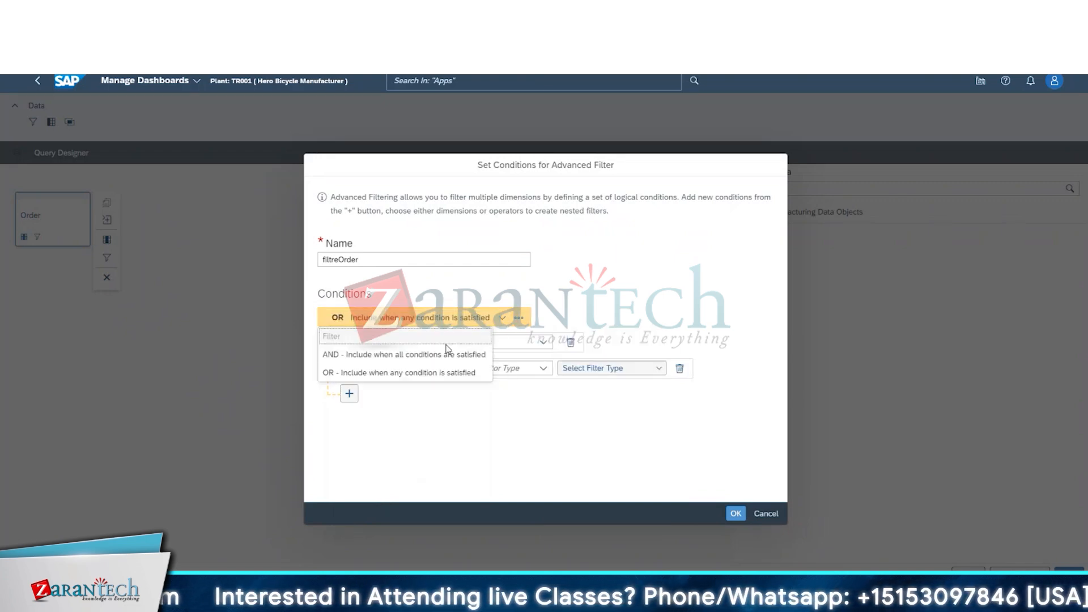
click(413, 352)
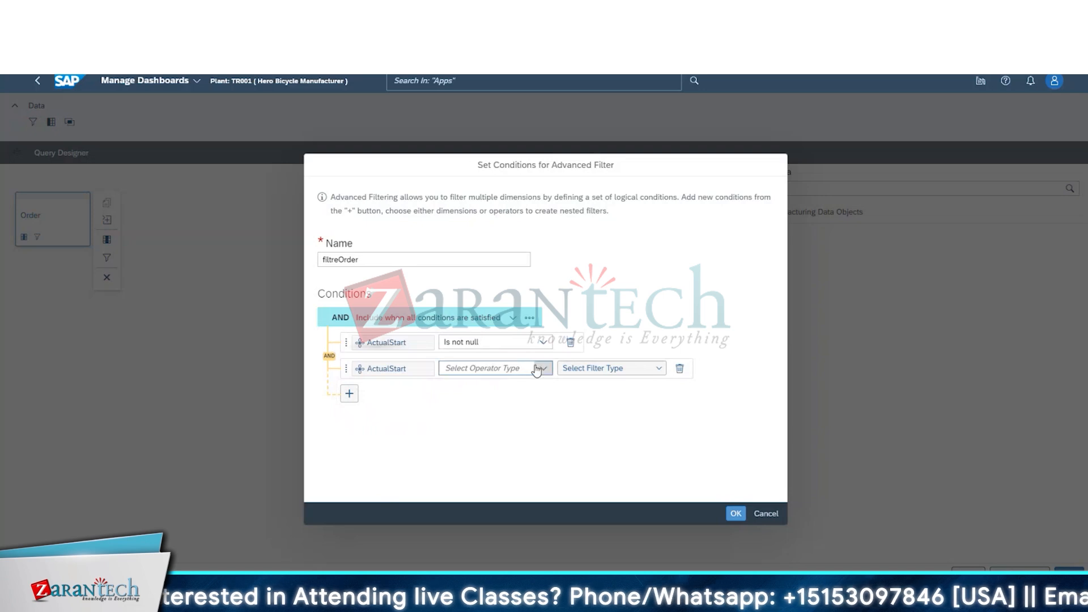
click(510, 316)
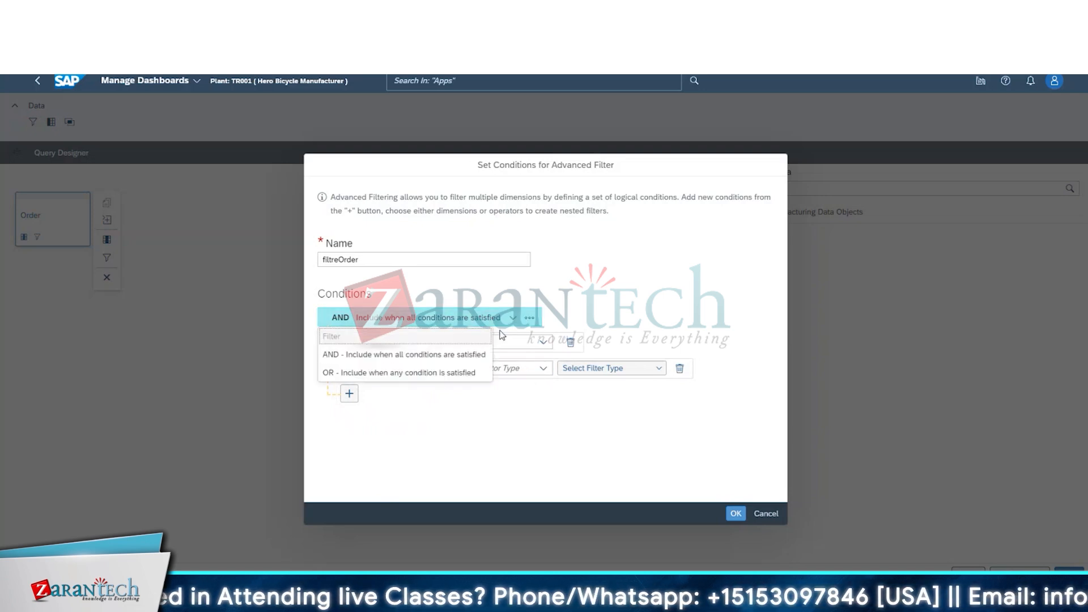
click(451, 400)
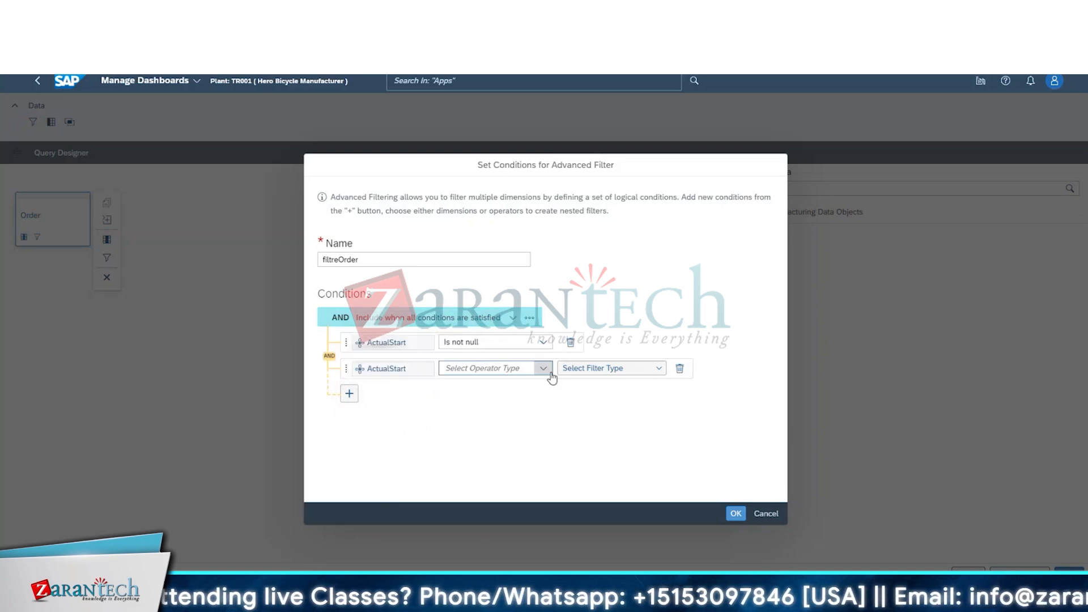
- Set the second ActualStart condition to Between Jul 1, 2024 and Jul 31, 2024, and save the filter
click(543, 368)
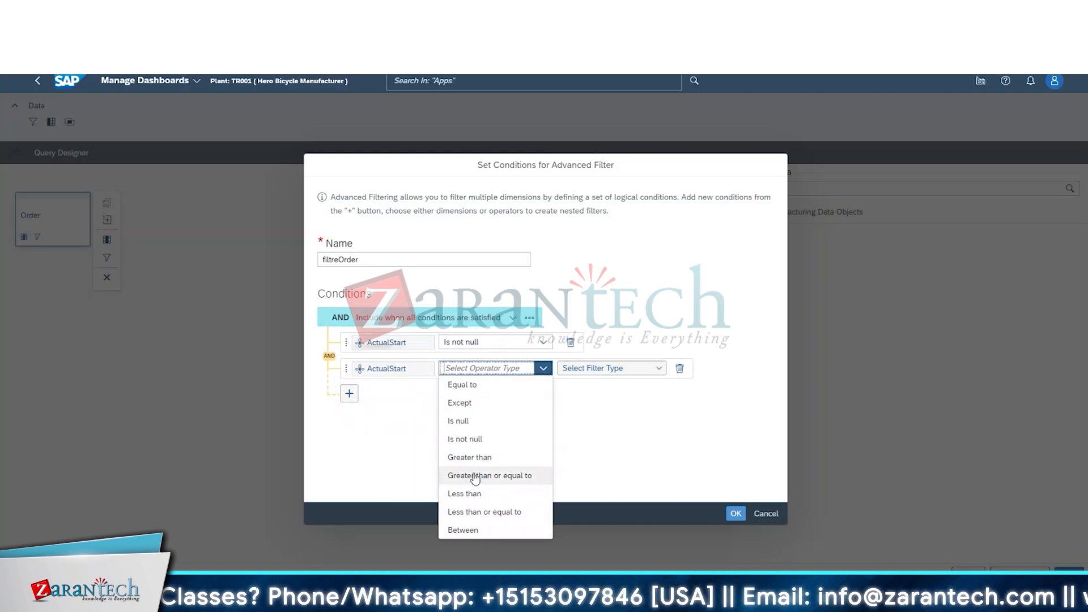
click(463, 530)
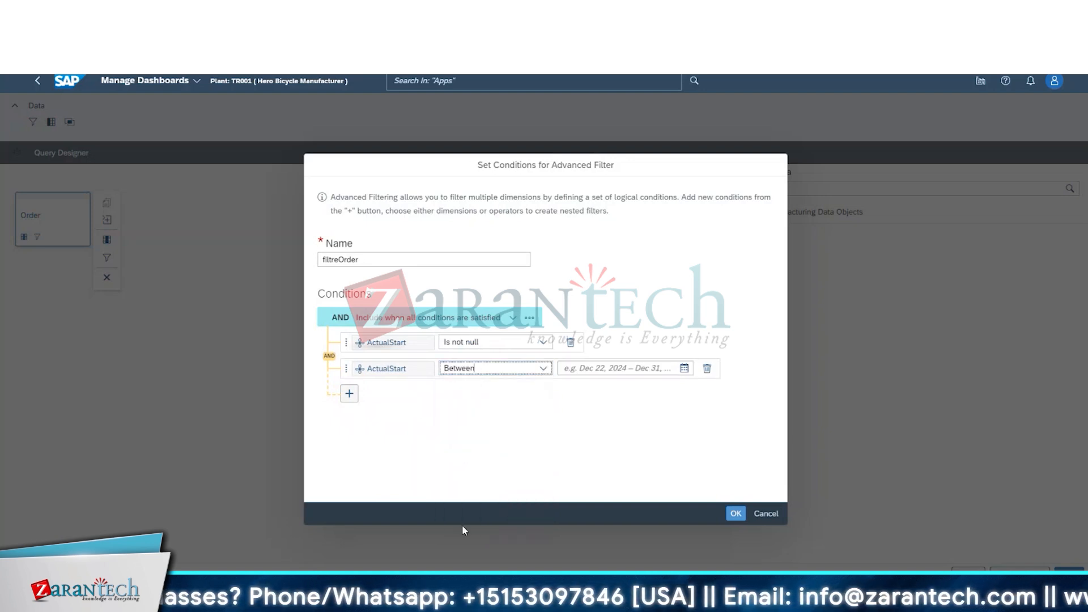
click(684, 369)
click(607, 426)
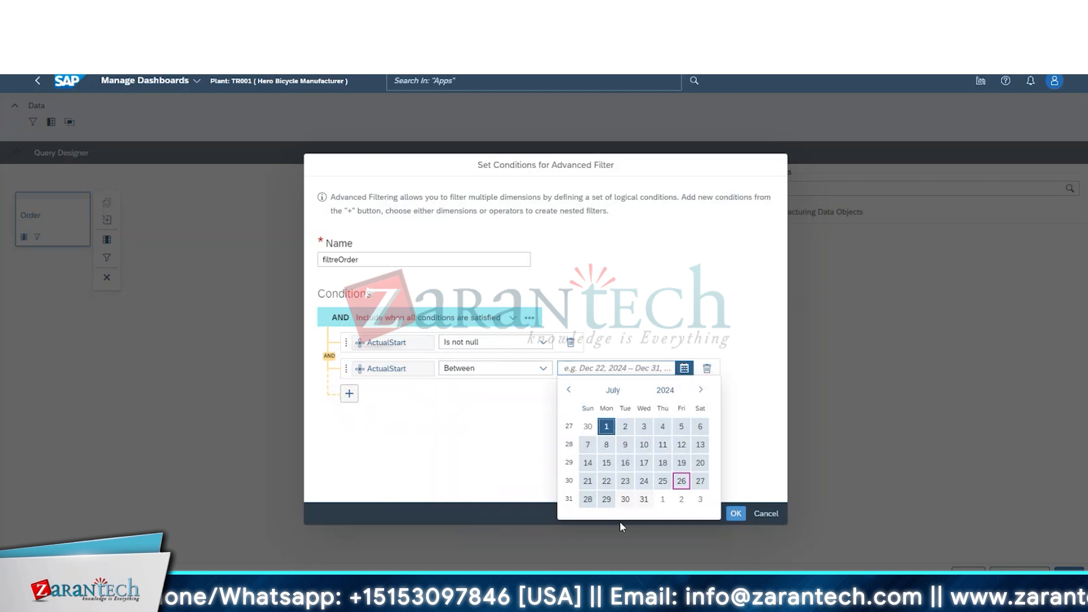
click(644, 499)
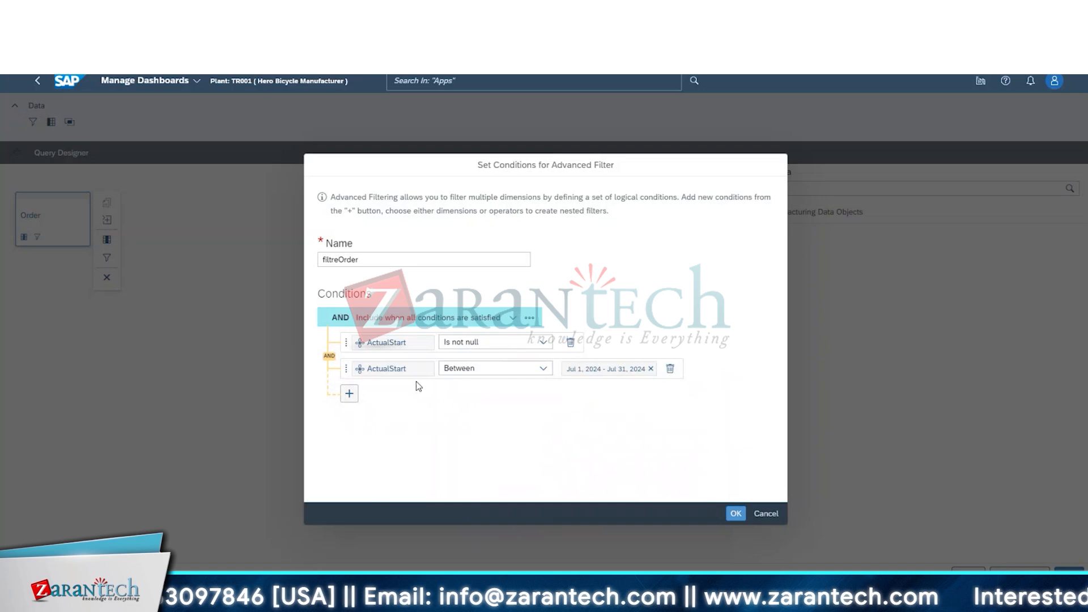
click(736, 514)
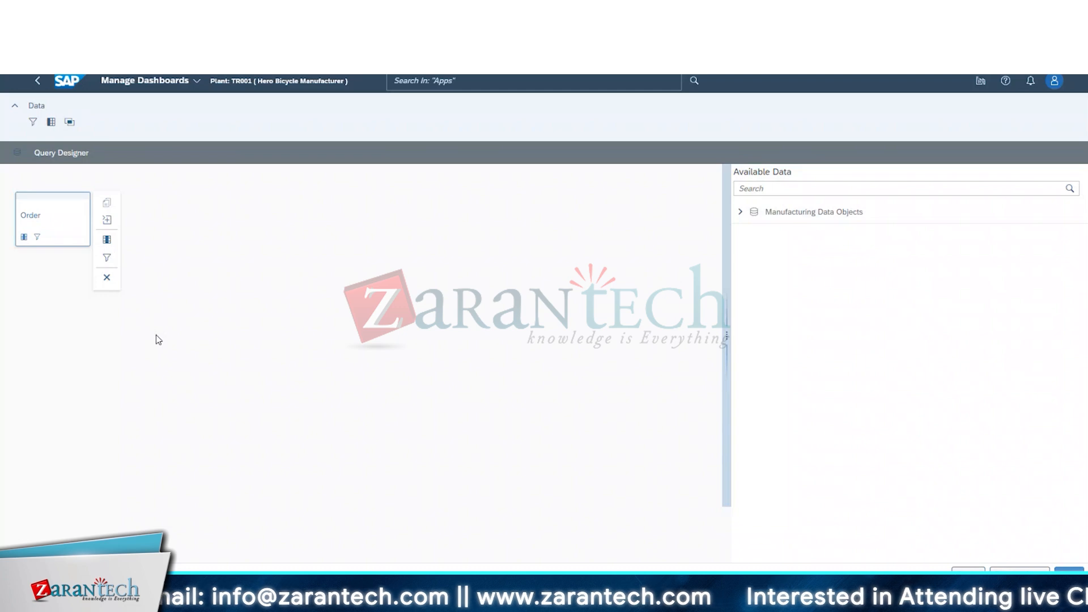
- Review the Order data object's column selection and add the PlannedStart column
click(110, 245)
scroll(153, 419, down, 5)
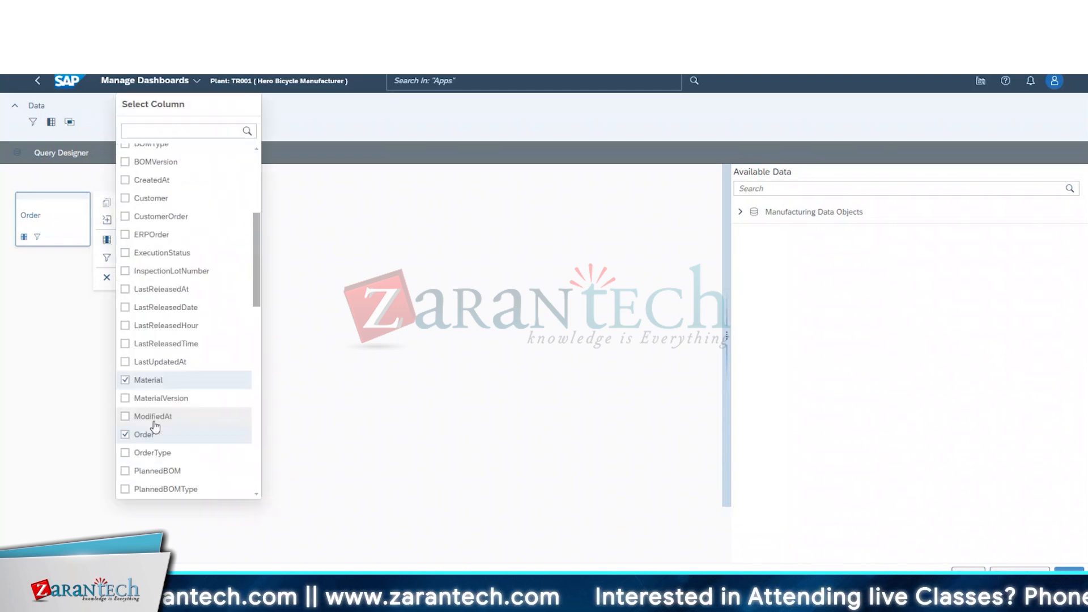
scroll(154, 428, down, 6)
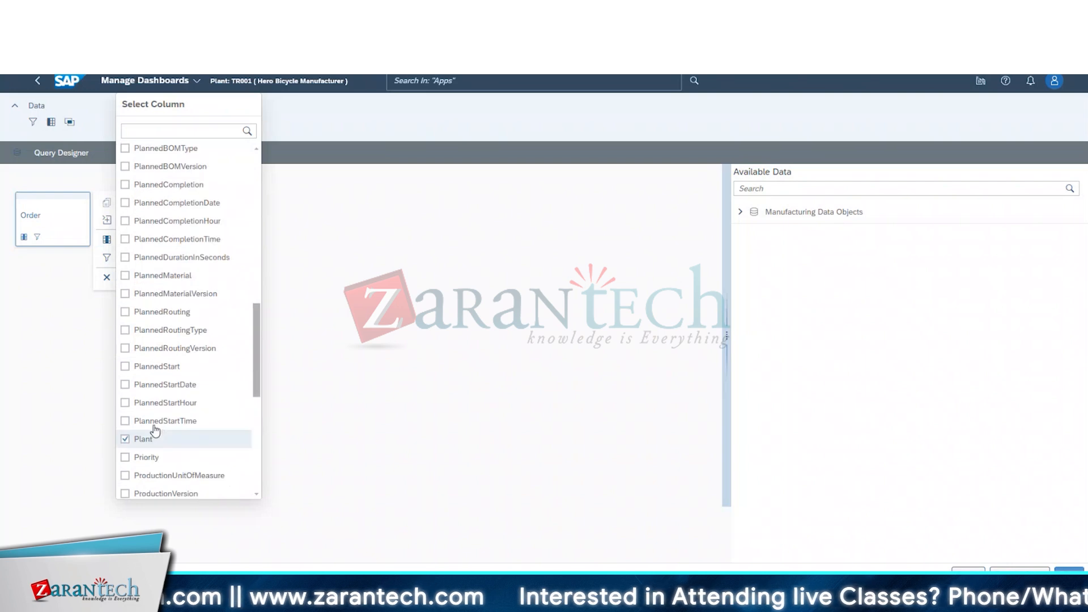
scroll(152, 431, down, 8)
click(400, 347)
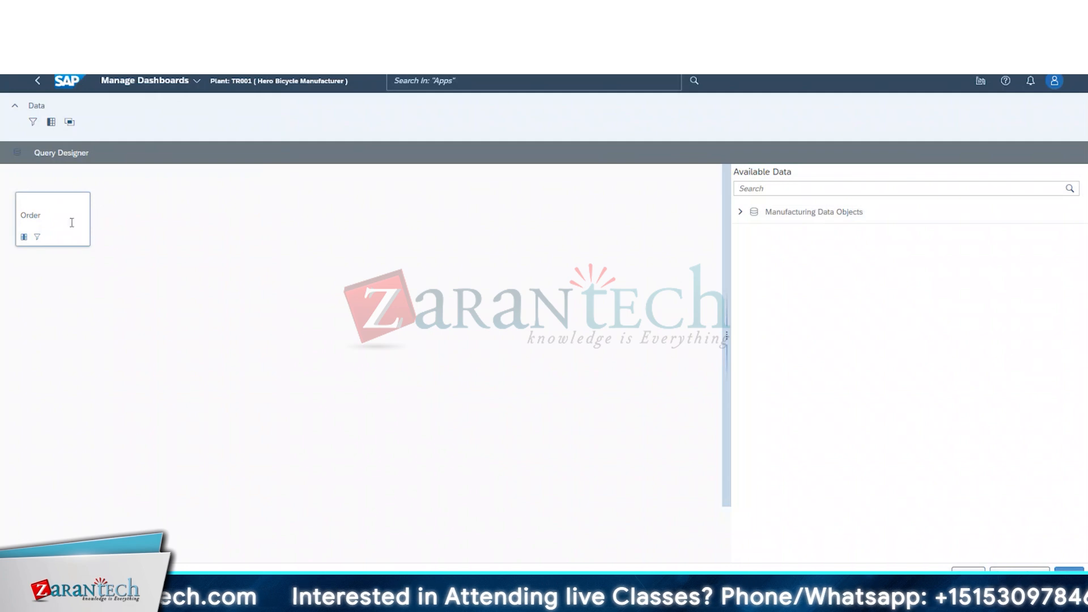
click(107, 240)
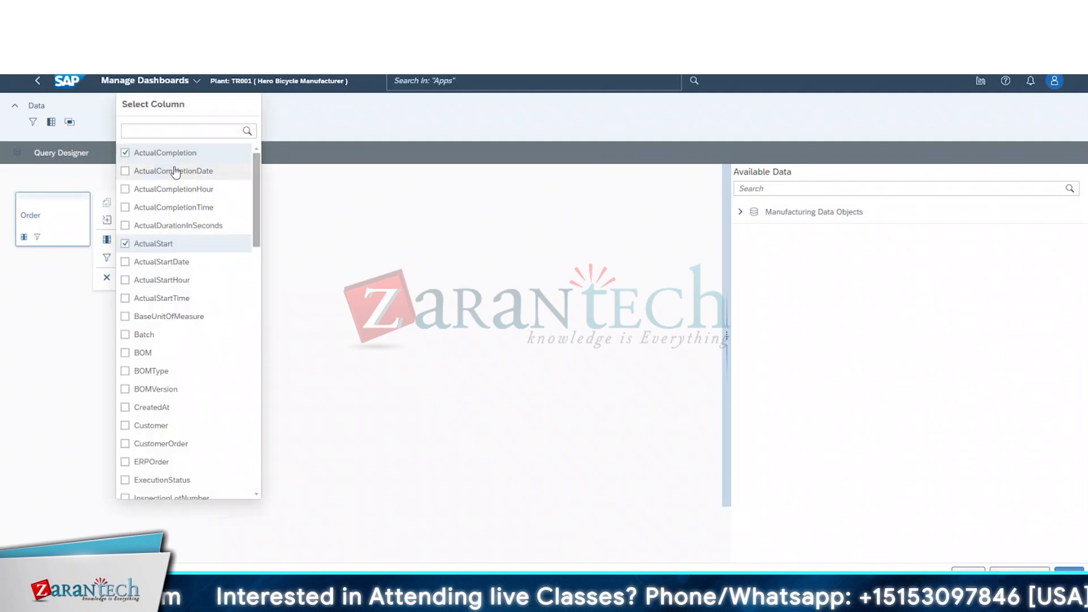
scroll(161, 286, down, 5)
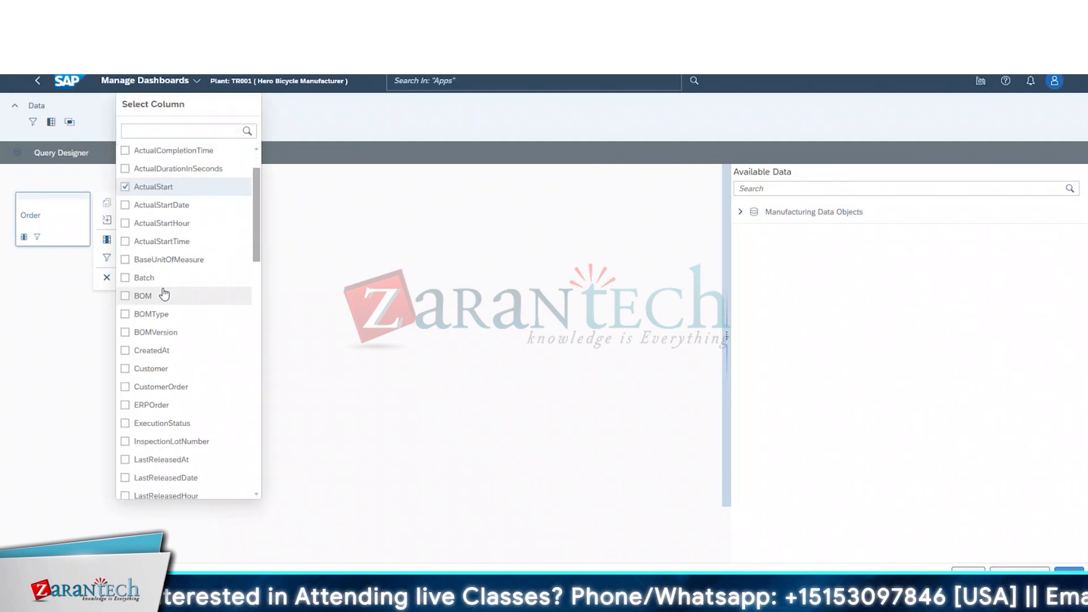
scroll(169, 304, down, 2)
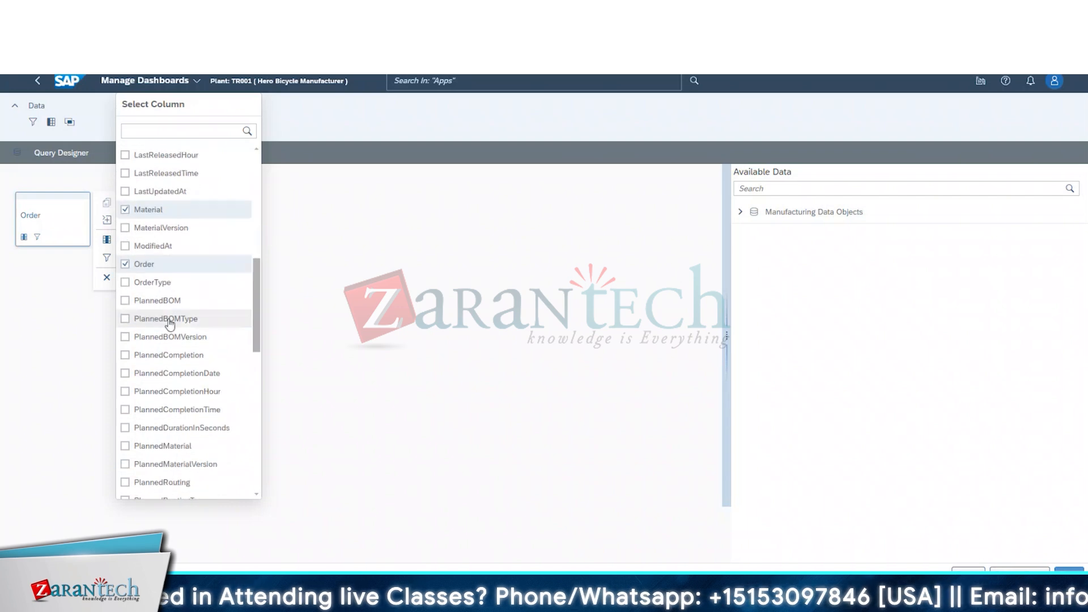
scroll(168, 355, down, 3)
scroll(168, 355, down, 3)
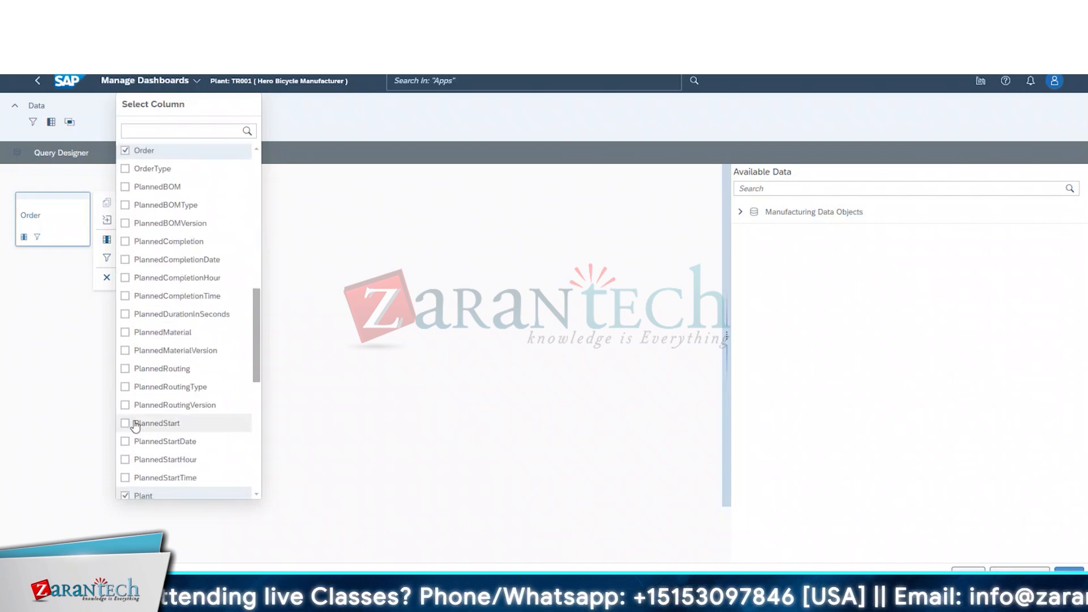
click(126, 424)
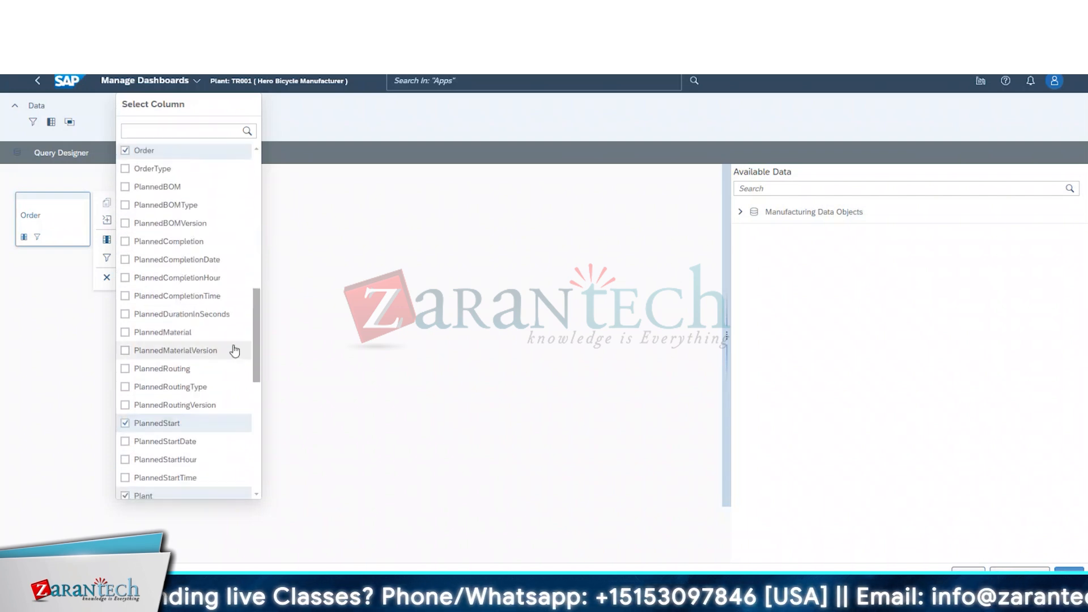
click(342, 335)
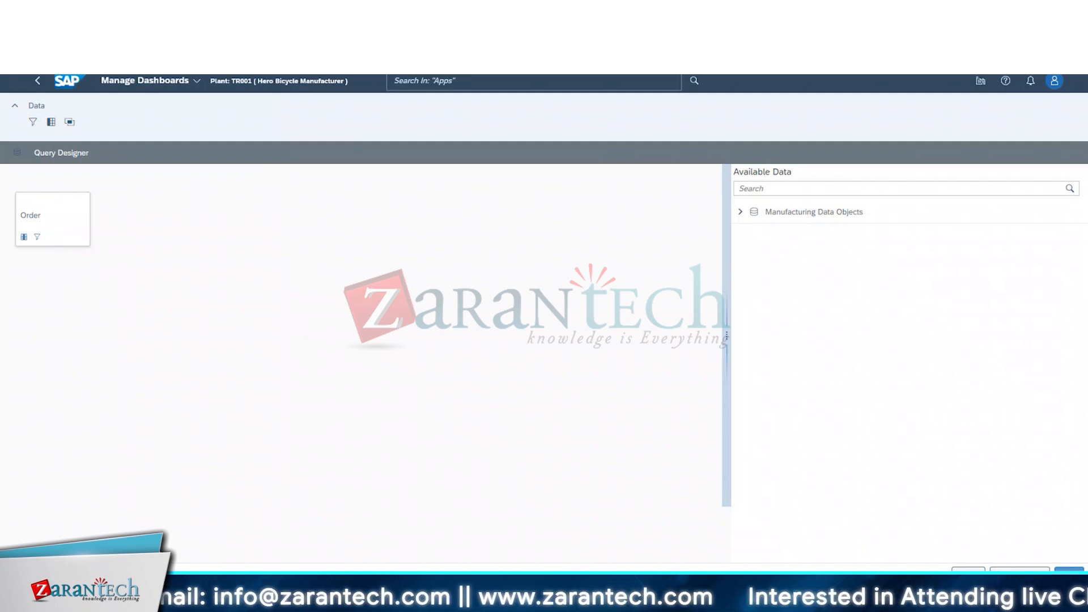
- Open the query's Column Overview and examine its selected columns and calculated columns
click(51, 123)
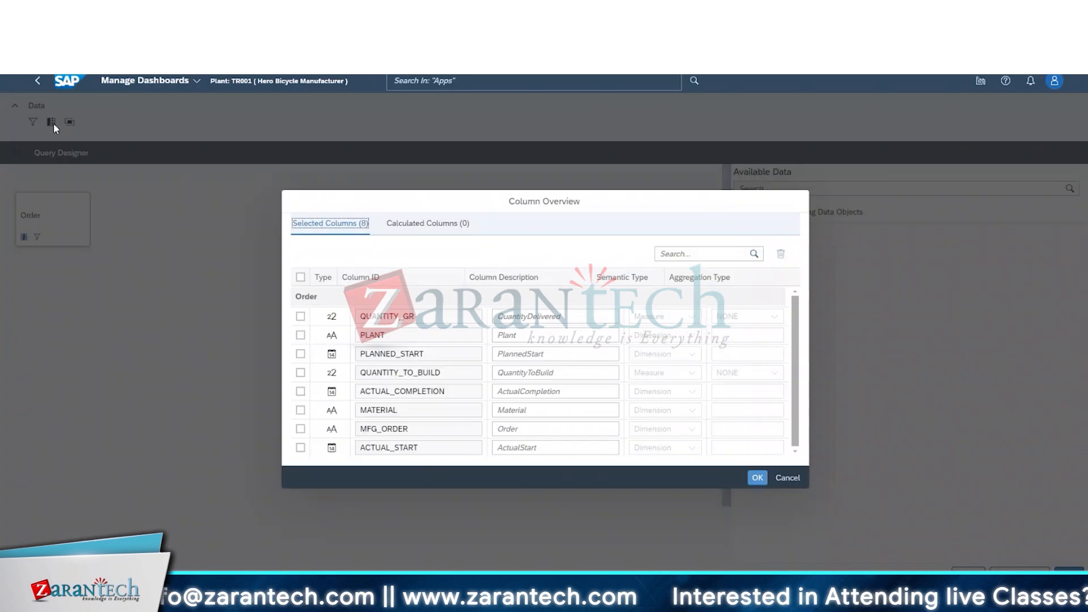
click(428, 223)
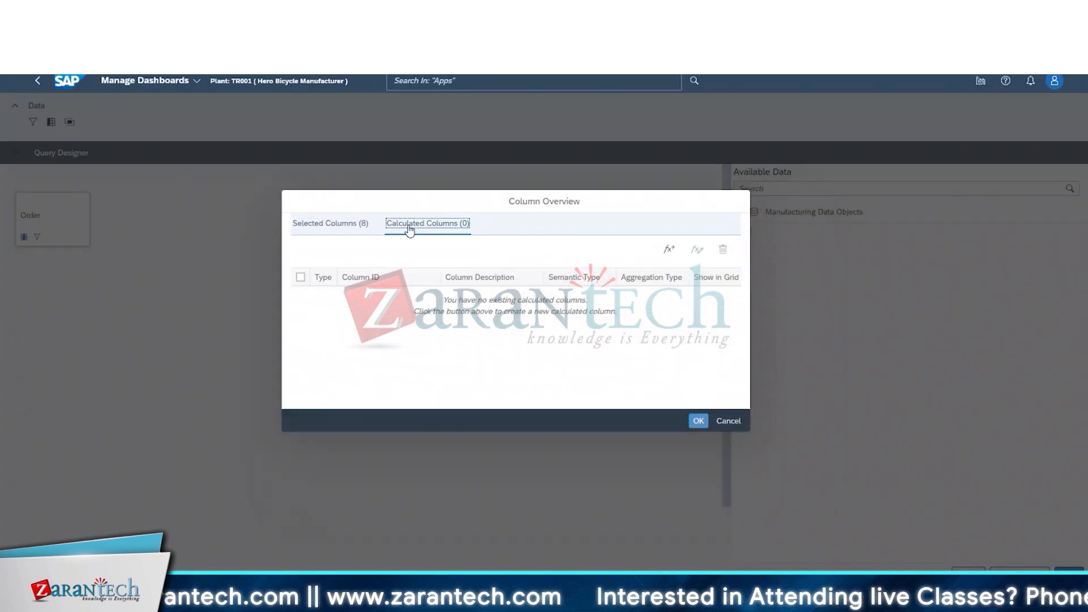
click(373, 255)
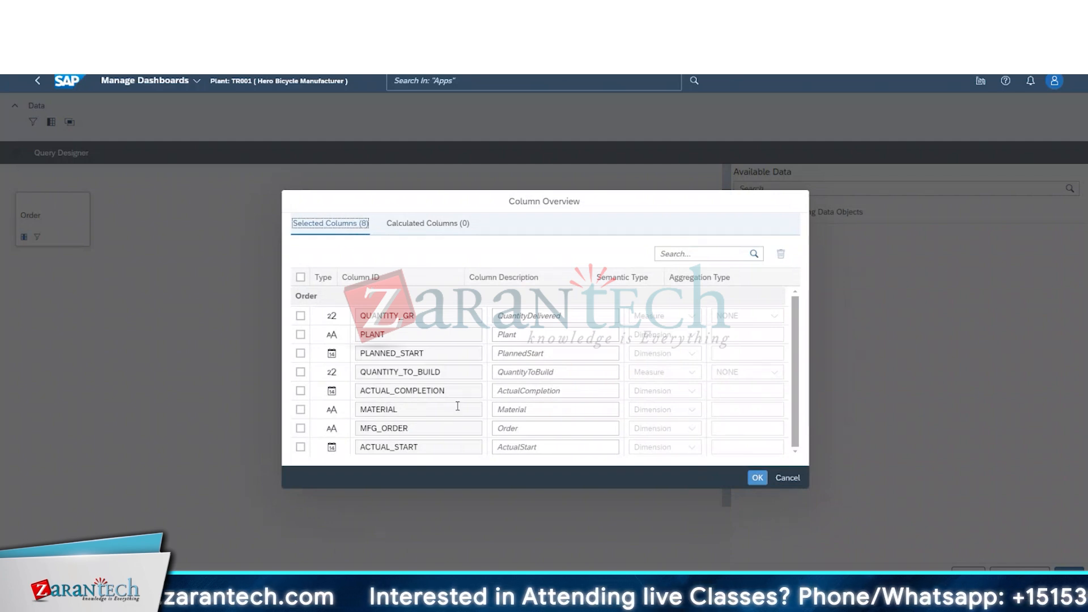
click(391, 224)
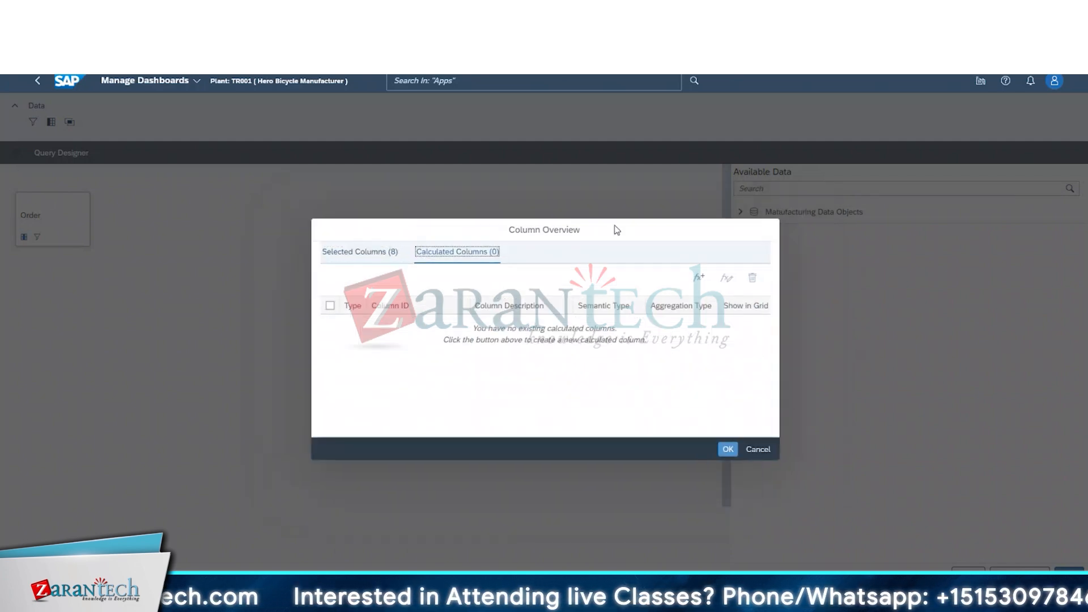
drag(618, 229, 501, 177)
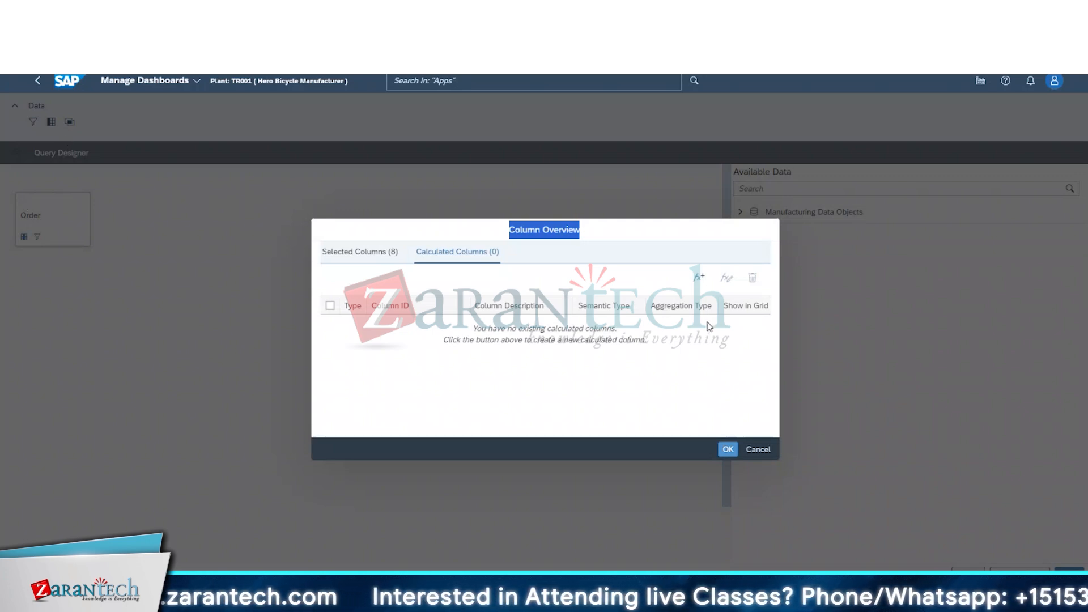
- Start a new calculated column and give it the ID StartedOnTime
click(701, 278)
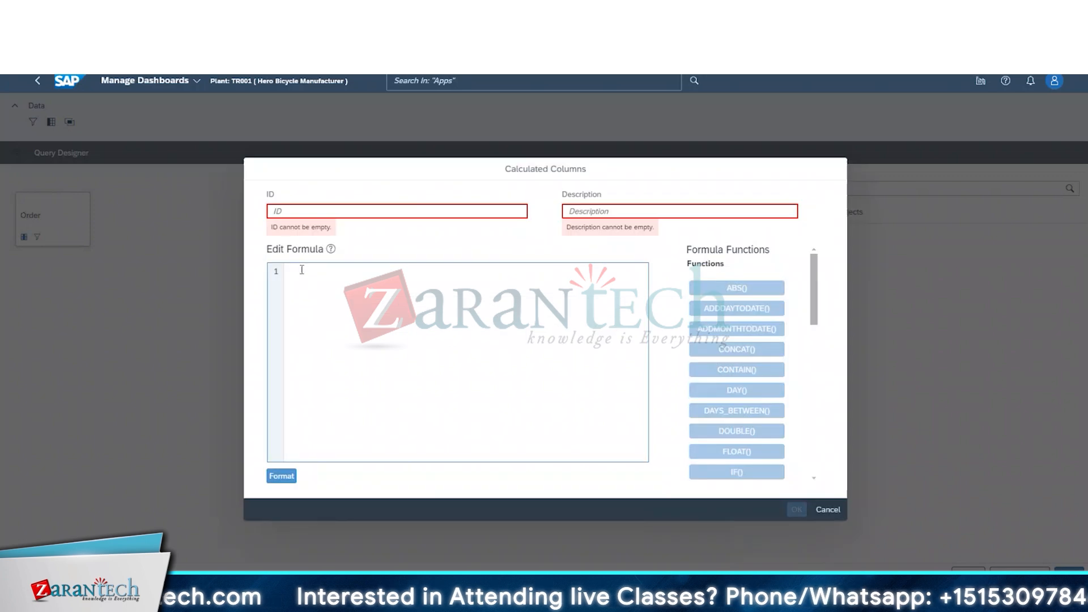
click(295, 211)
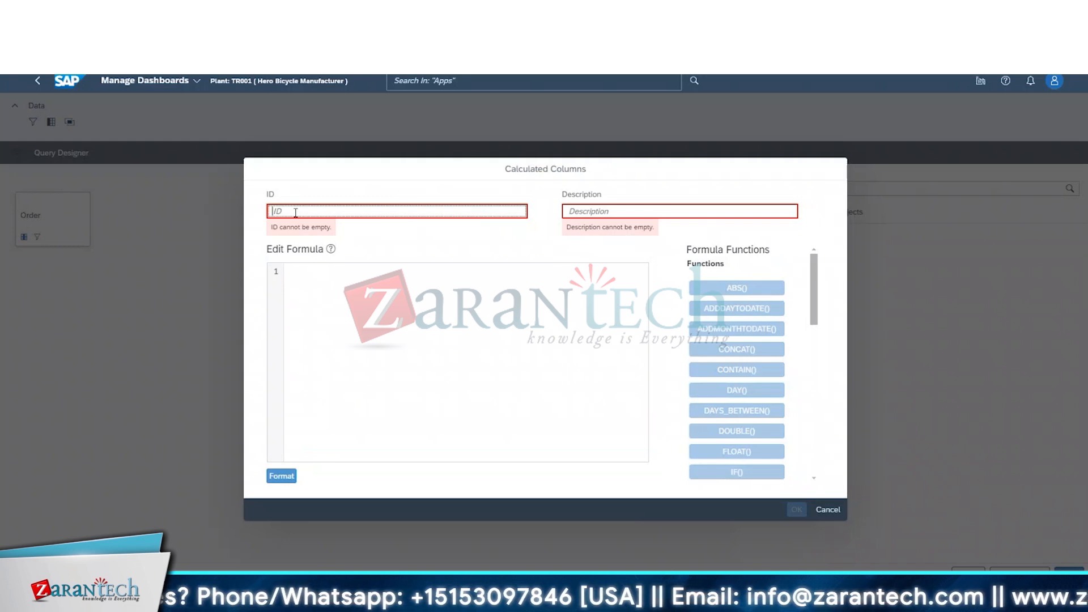
text(Strate)
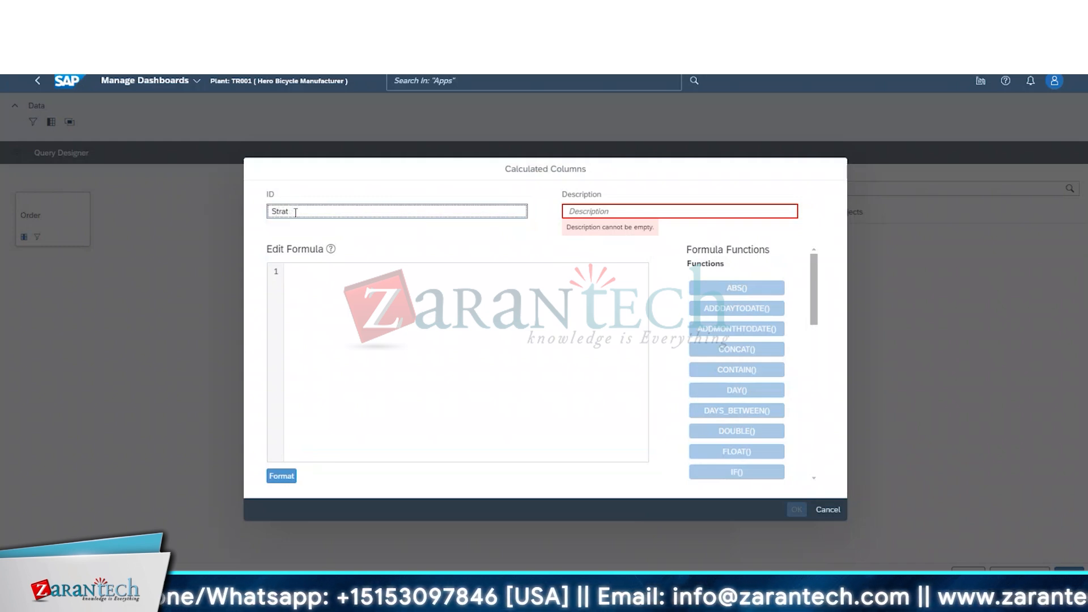
key(BackSpace)
key(BackSpace)
key(BackSpace)
text(a)
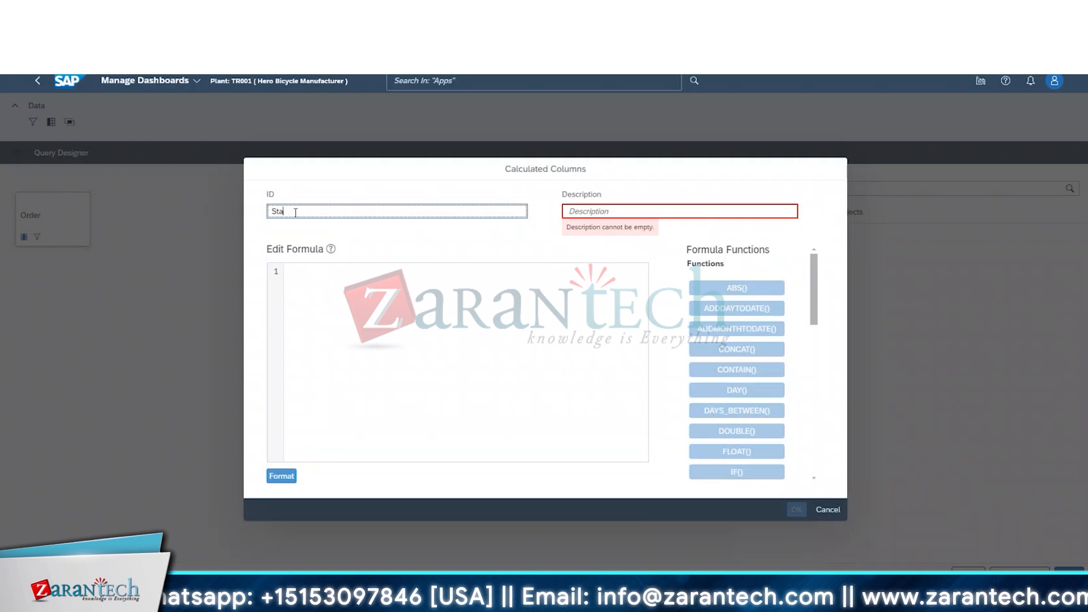
text(rtedO)
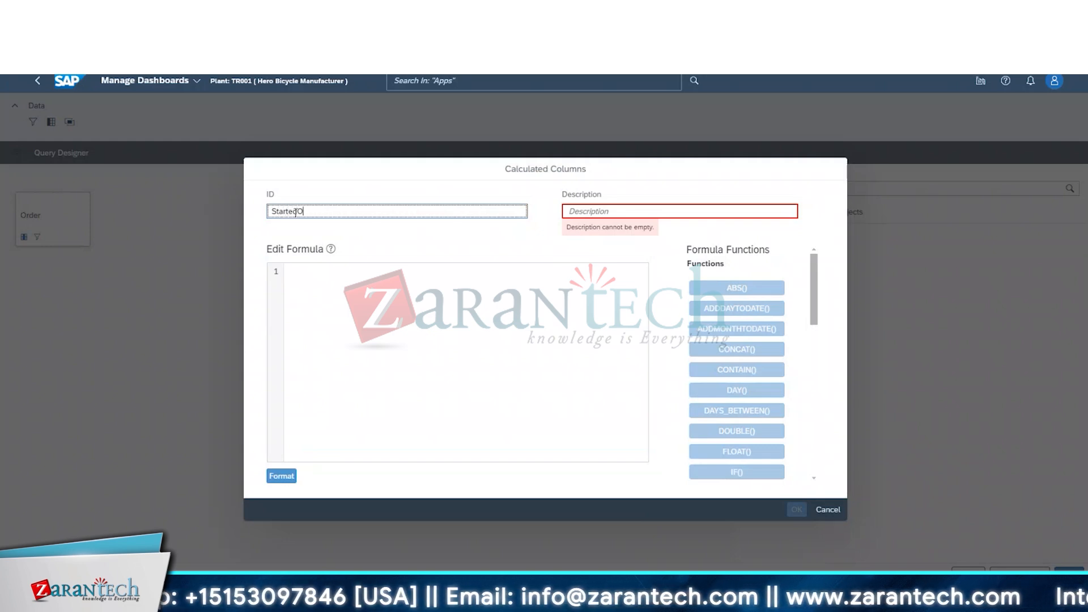
text(nTime)
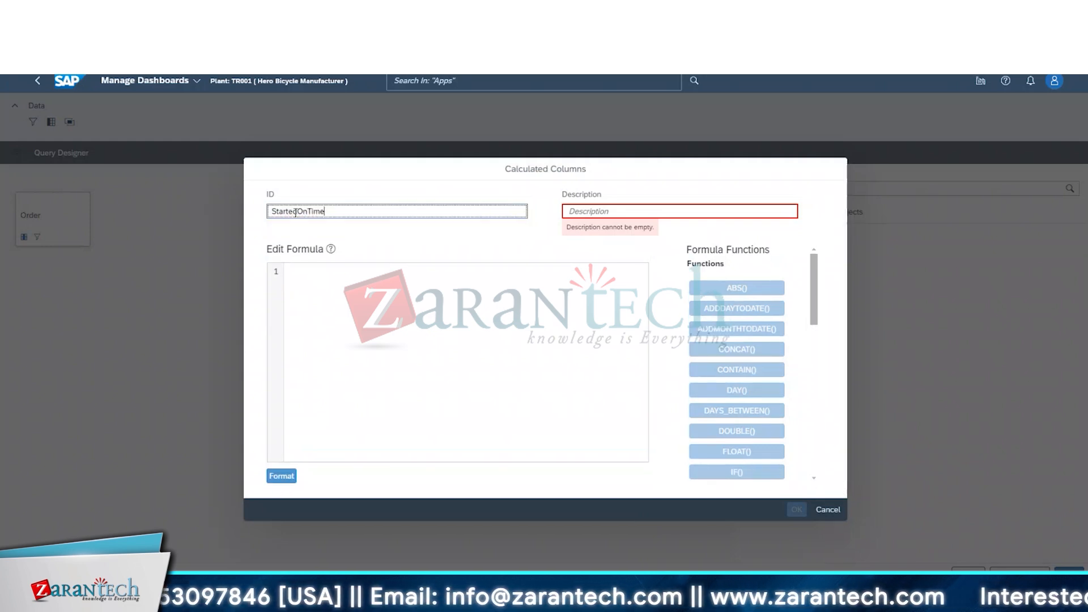
- Set the calculated column's description to "Orders that started before planned date"
click(644, 210)
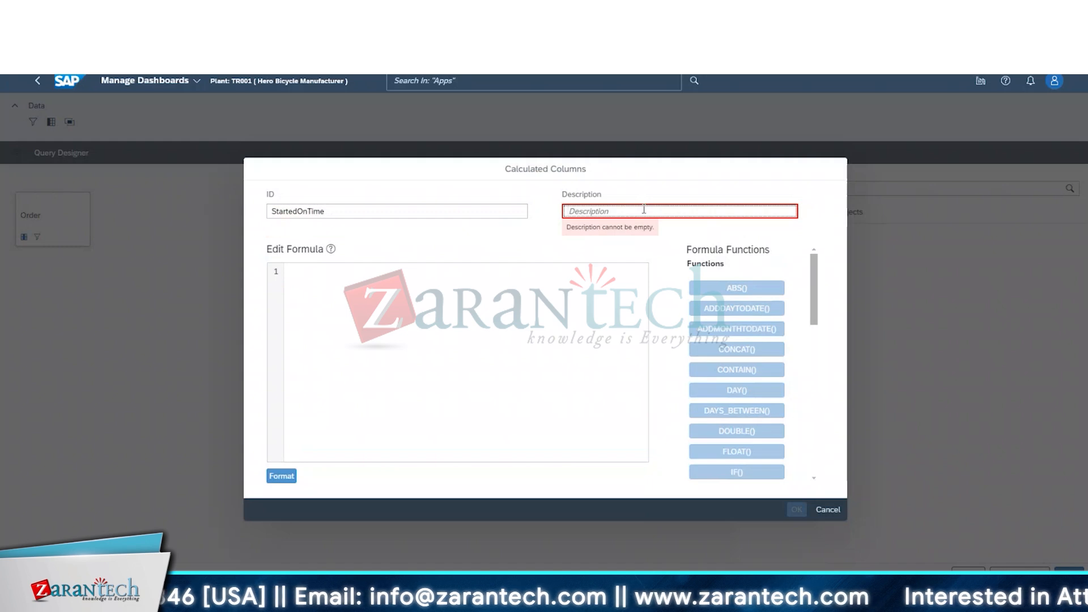
text(Ord)
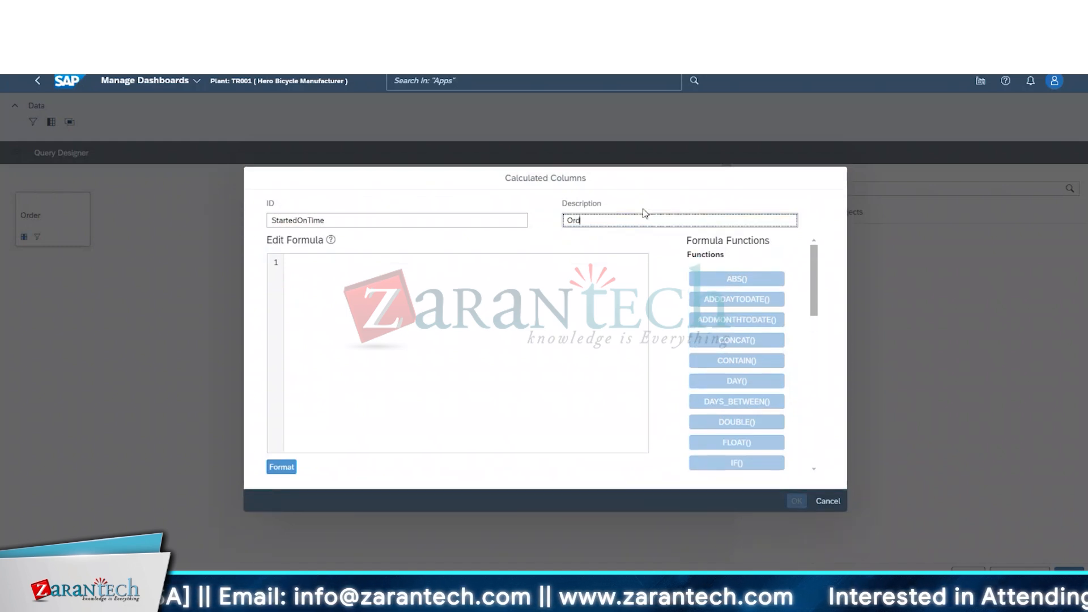
text(erd)
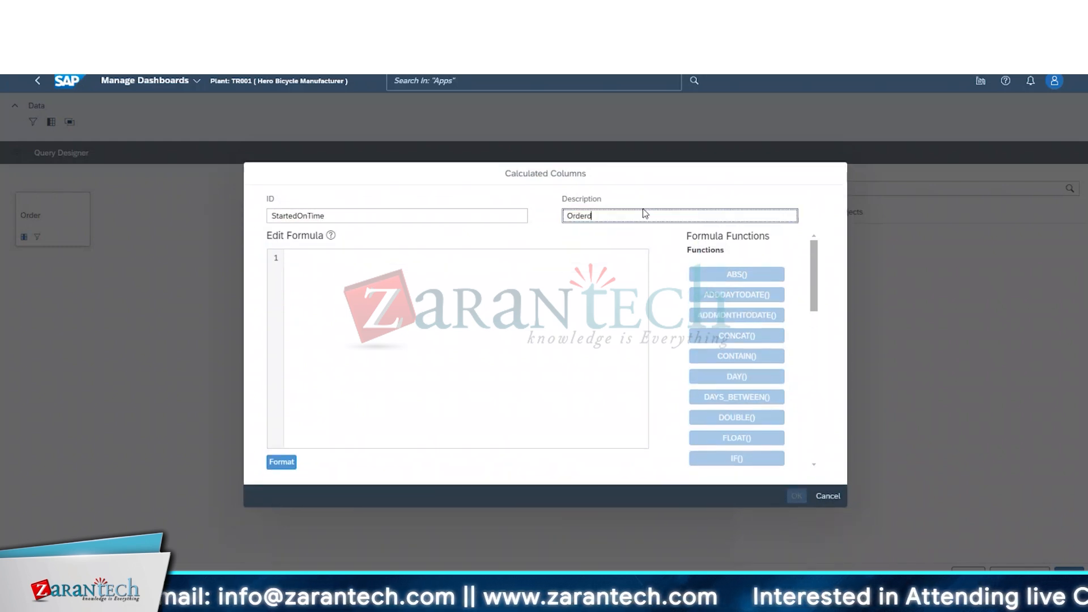
key(BackSpace)
text(s )
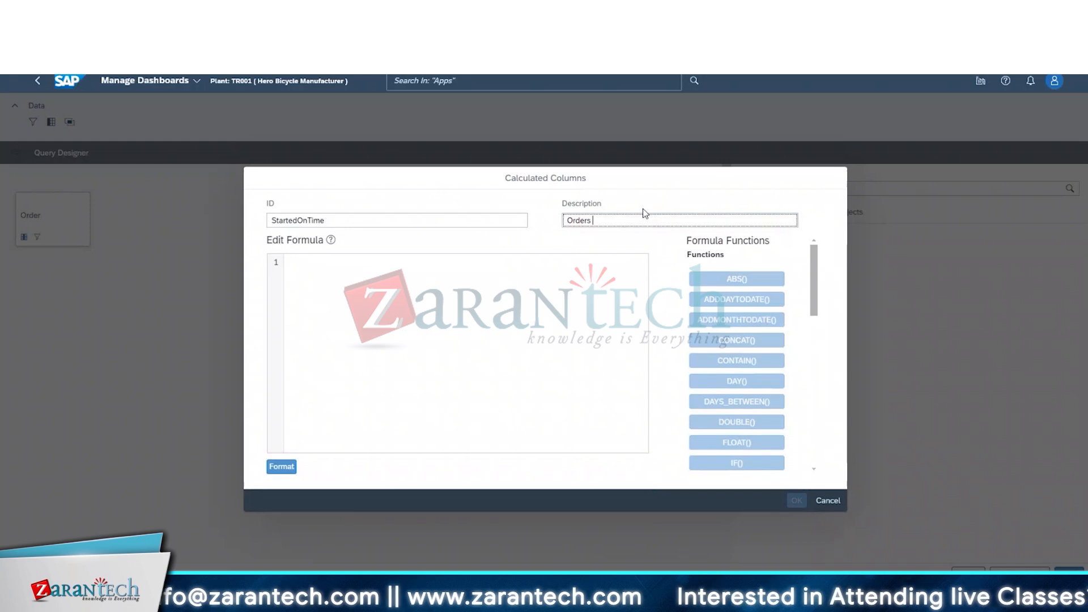
text(that s)
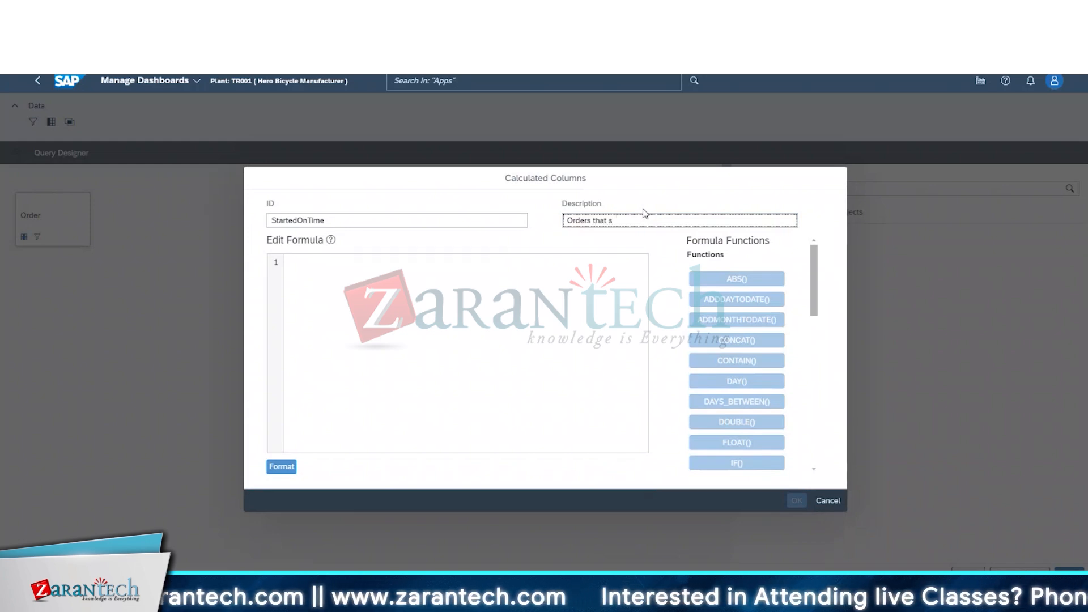
text(tarted )
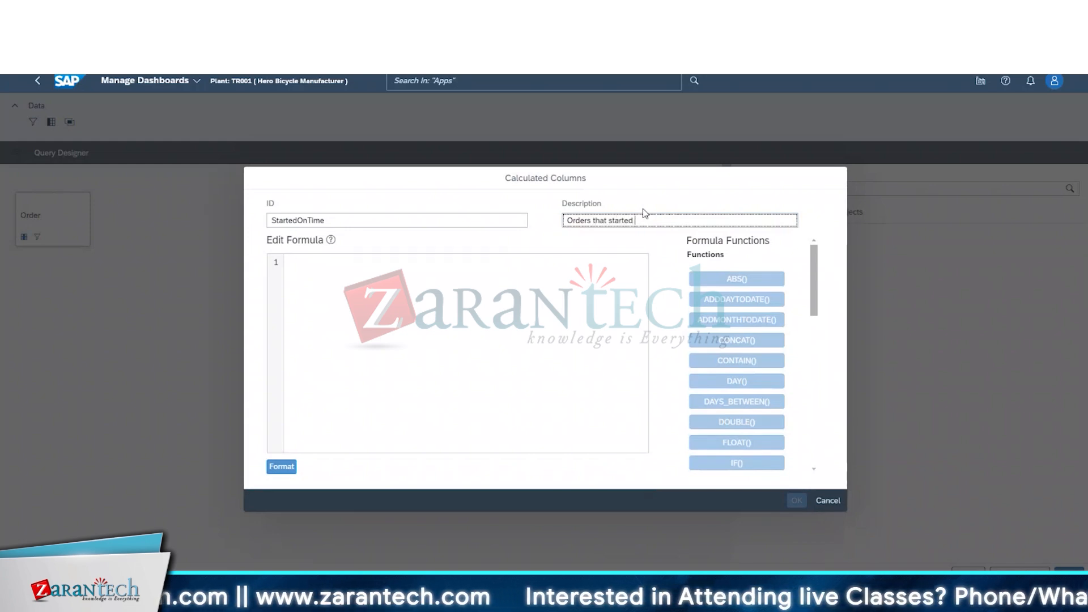
text(befor)
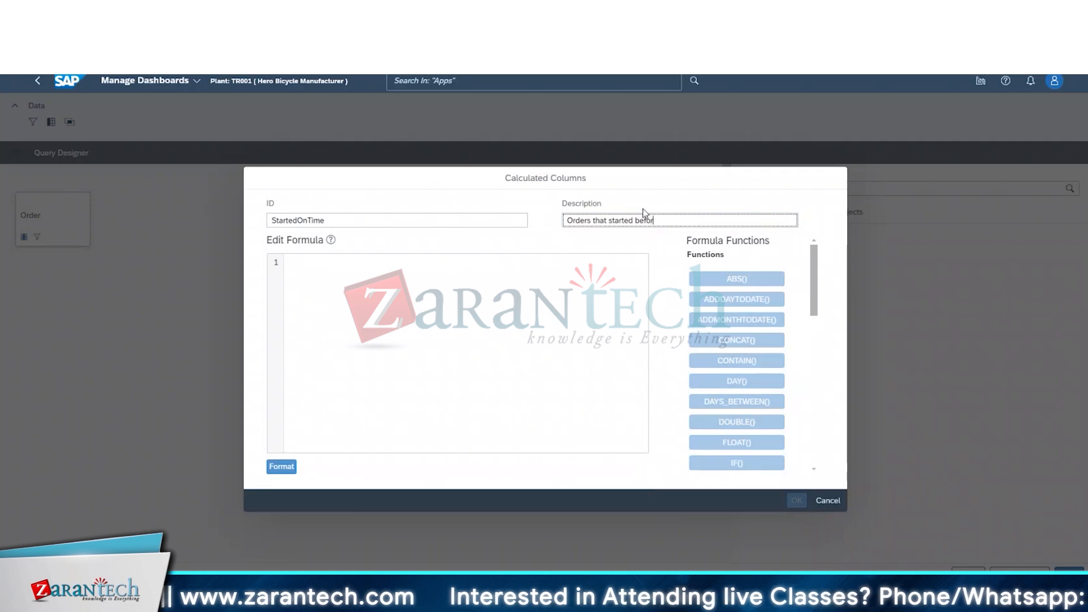
text(e planned date)
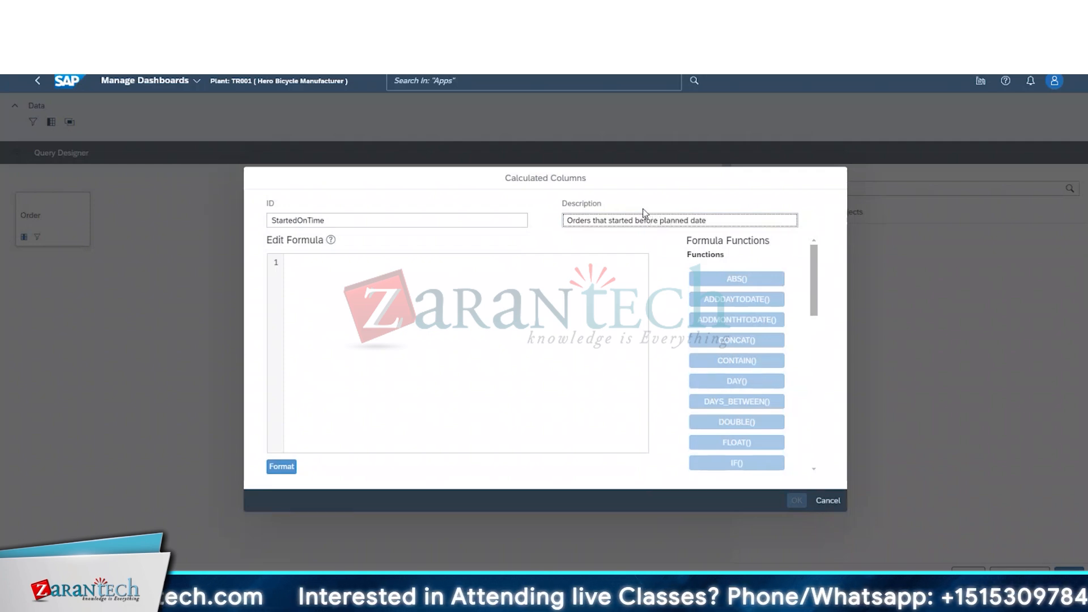
- Review the functions, conditions and operators available for the calculated column's formula
click(282, 283)
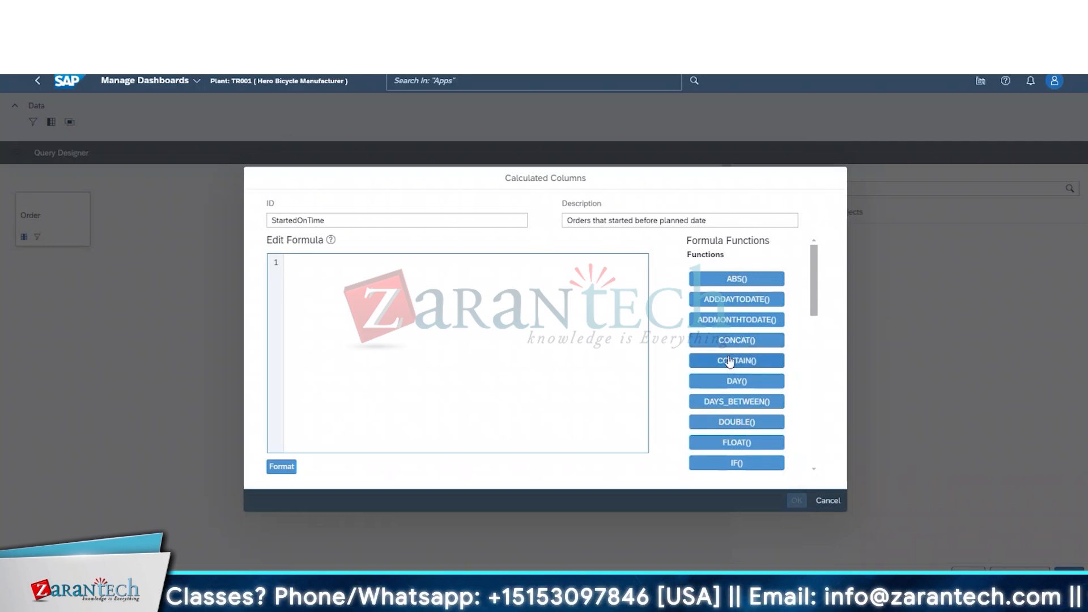
scroll(751, 390, down, 1)
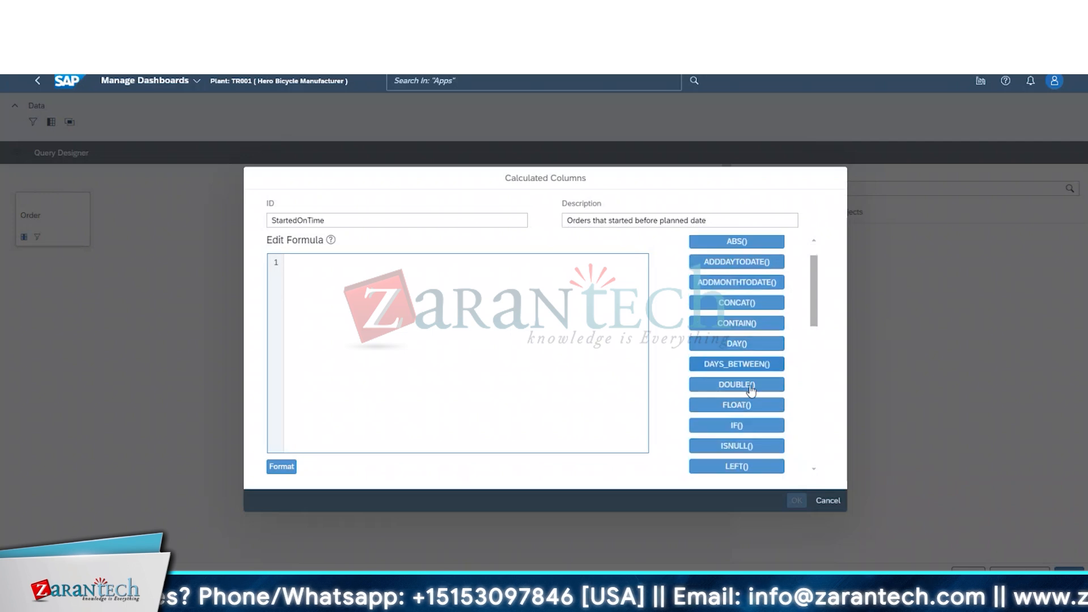
scroll(751, 390, down, 2)
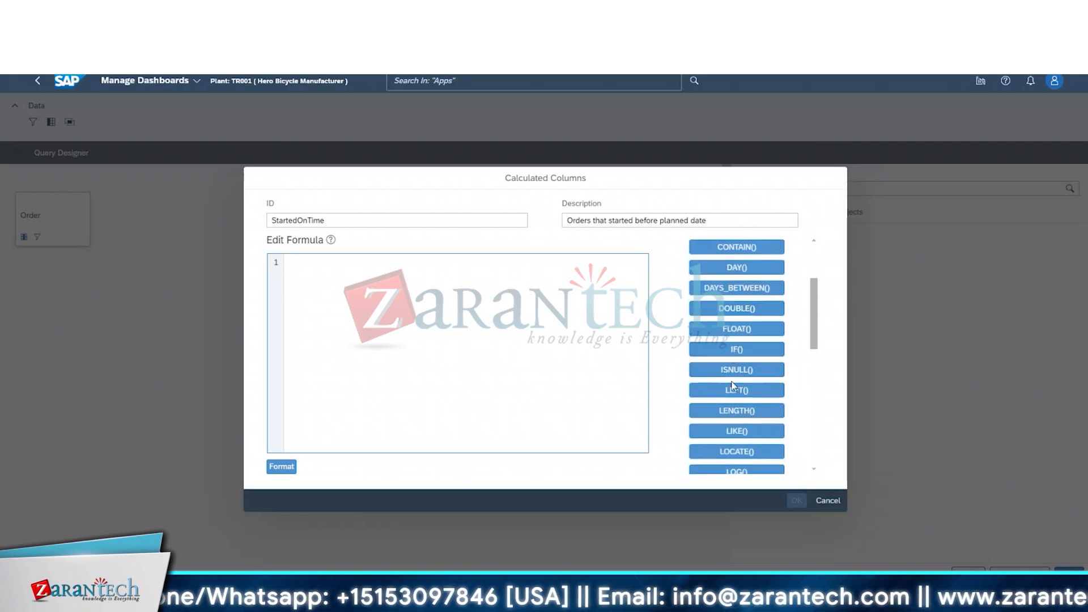
scroll(755, 423, down, 5)
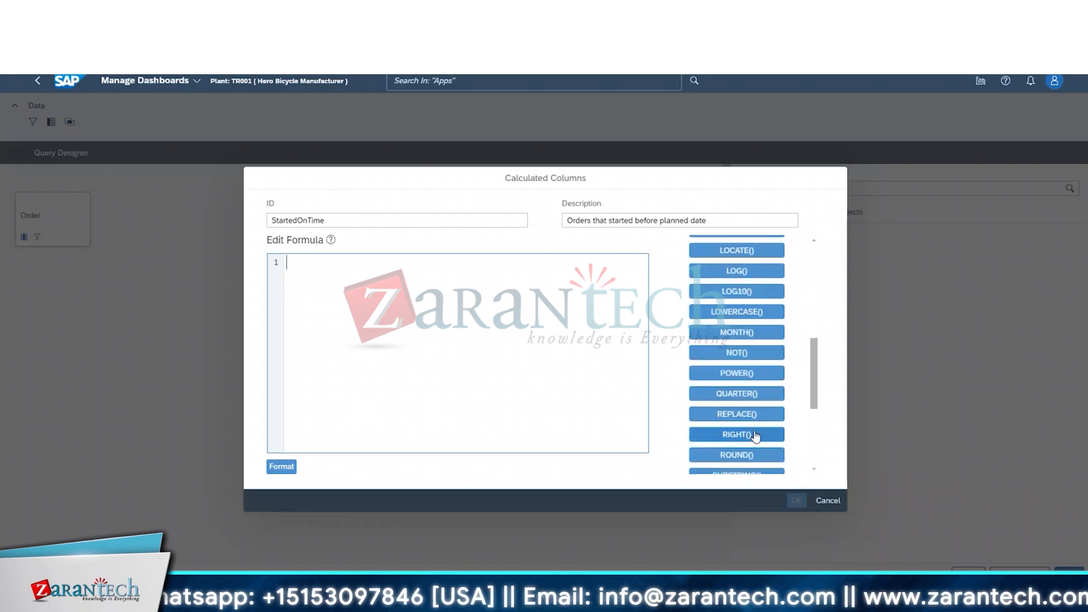
scroll(755, 434, down, 3)
click(710, 449)
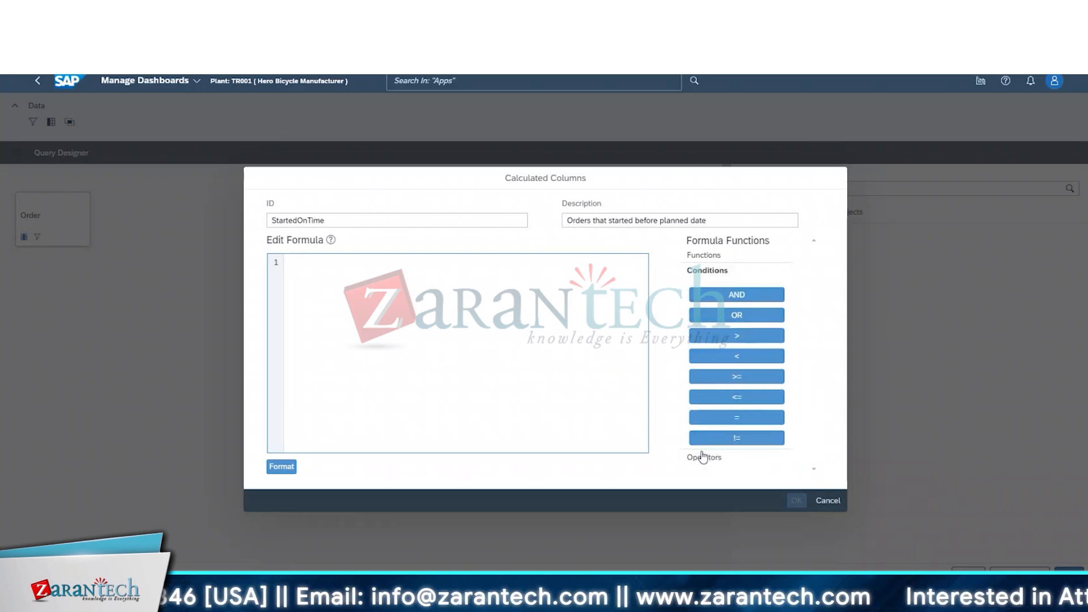
click(703, 457)
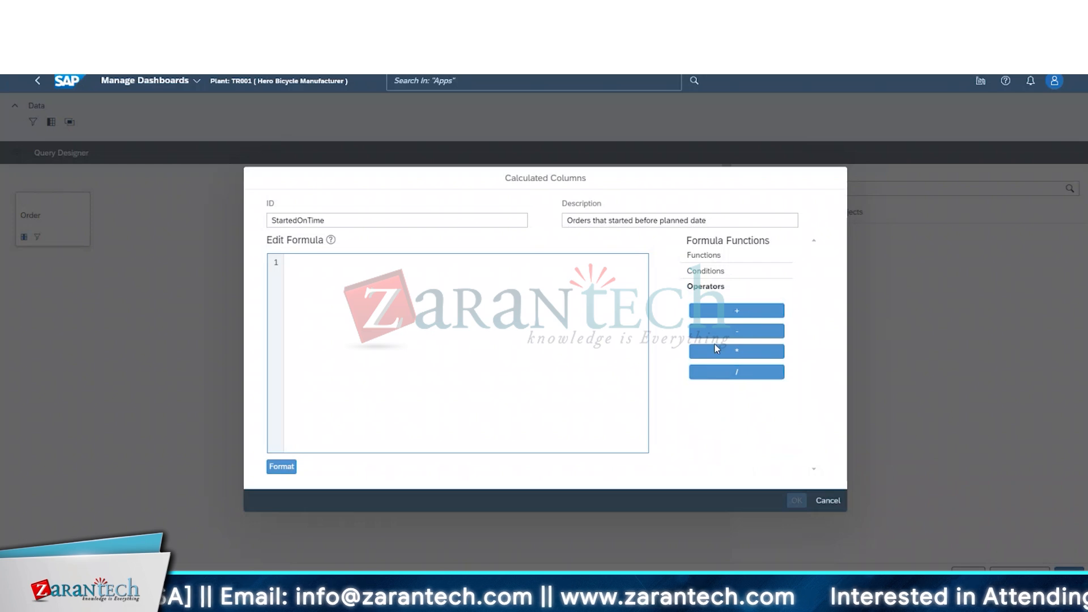
click(696, 286)
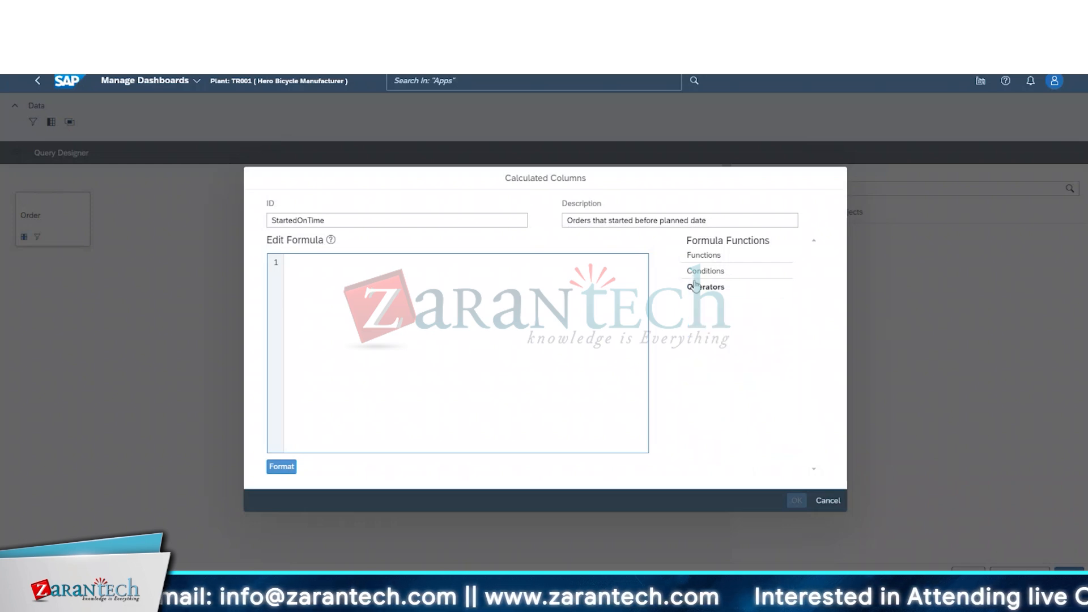
click(703, 255)
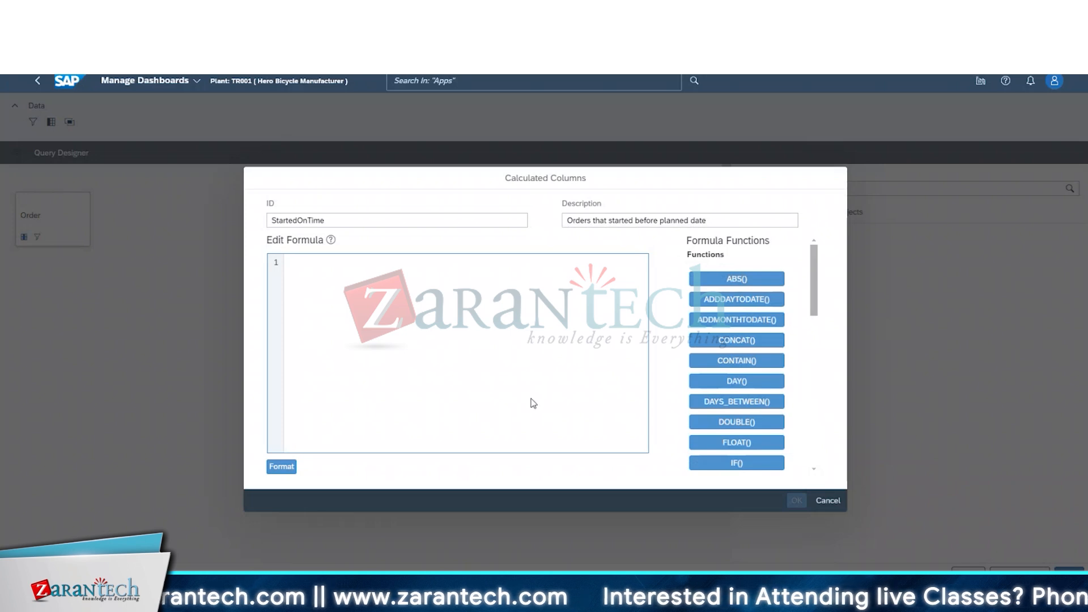
- Insert an IF function and begin its condition with the Order object's ActualStart column and a less-than comparison
click(737, 463)
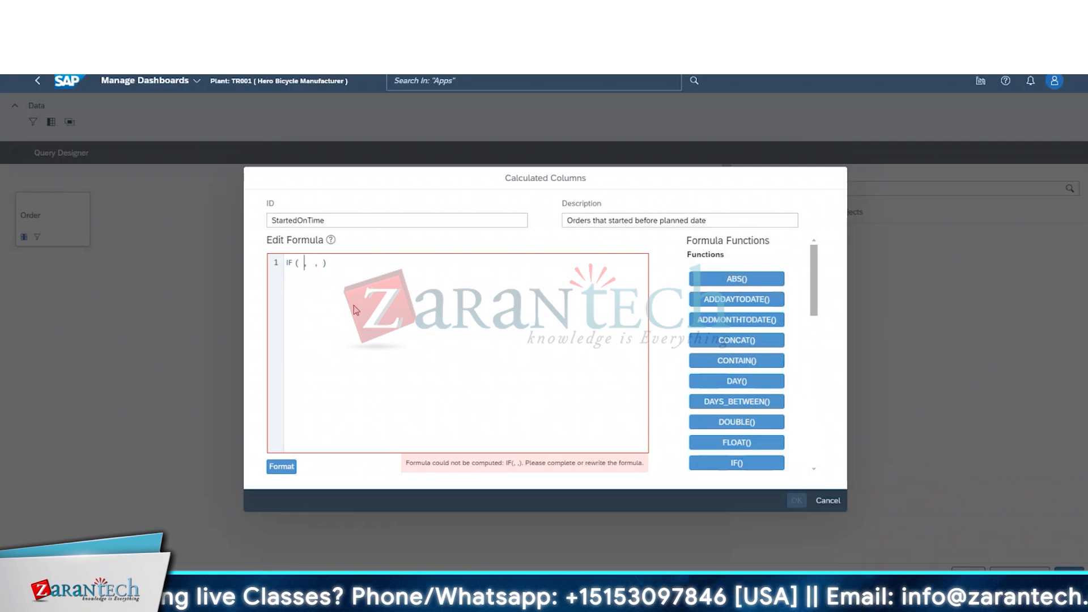
text(act)
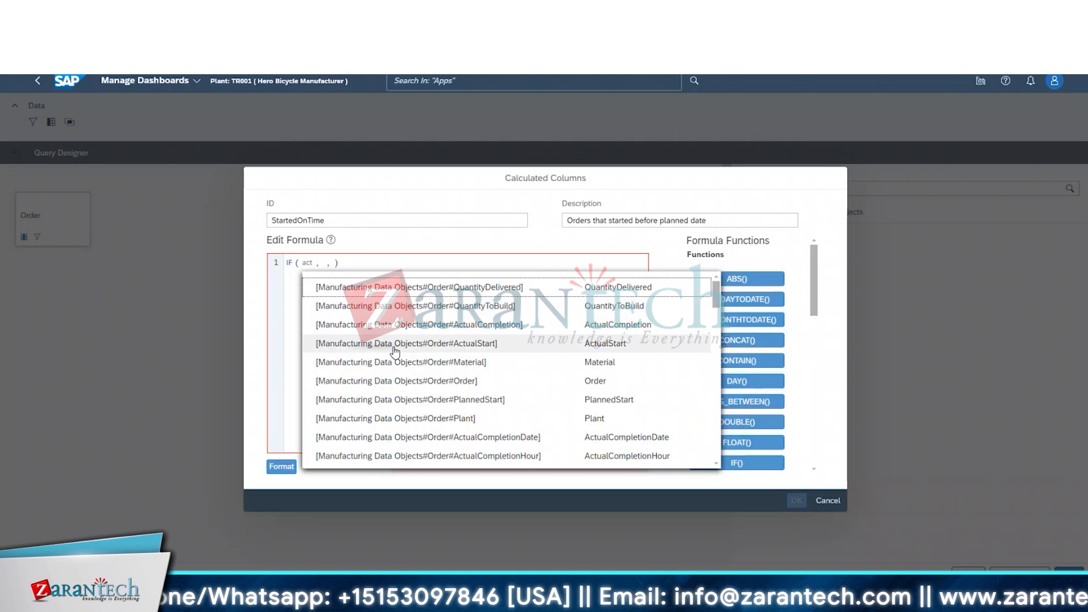
click(473, 351)
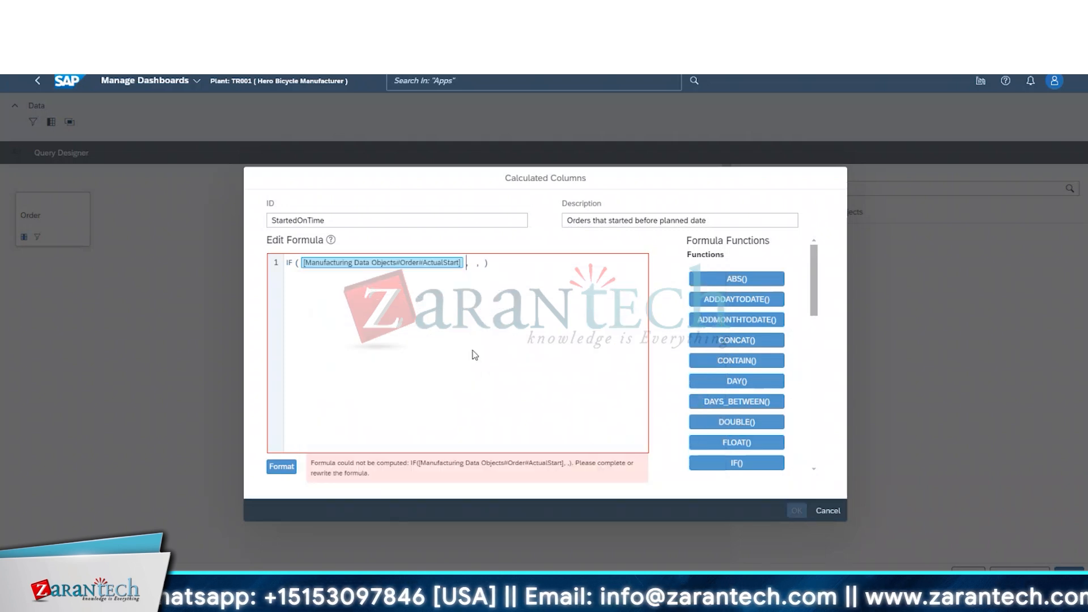
text(< )
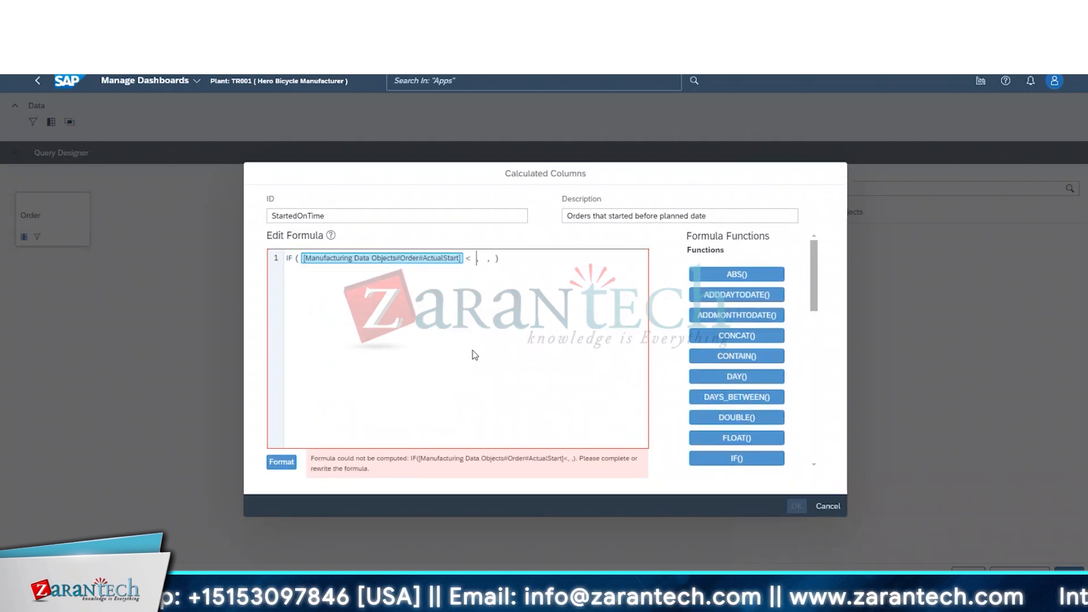
text(planne)
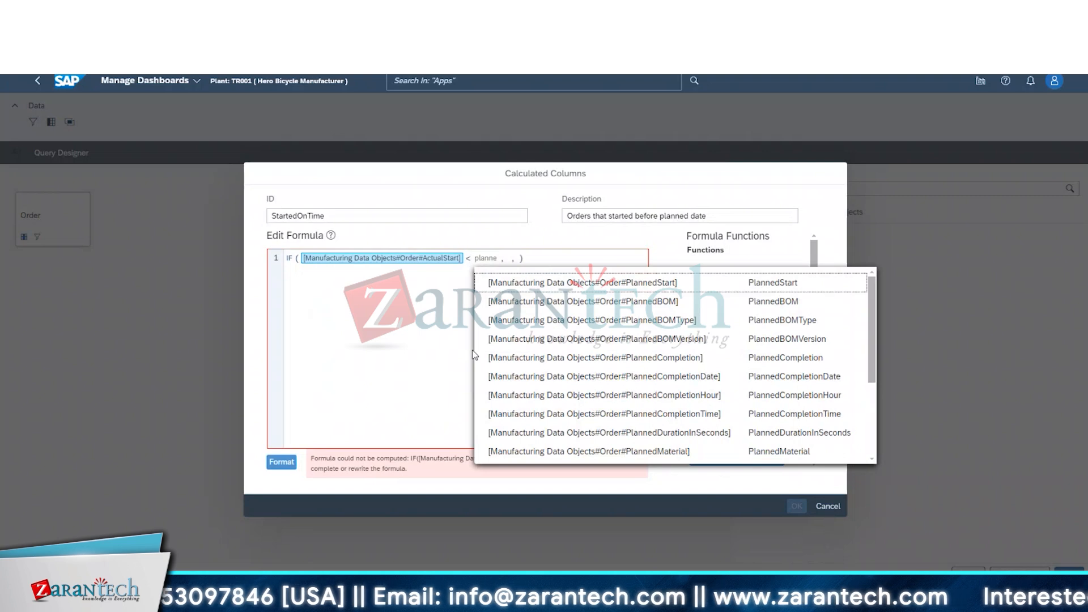
key(Down)
key(Down)
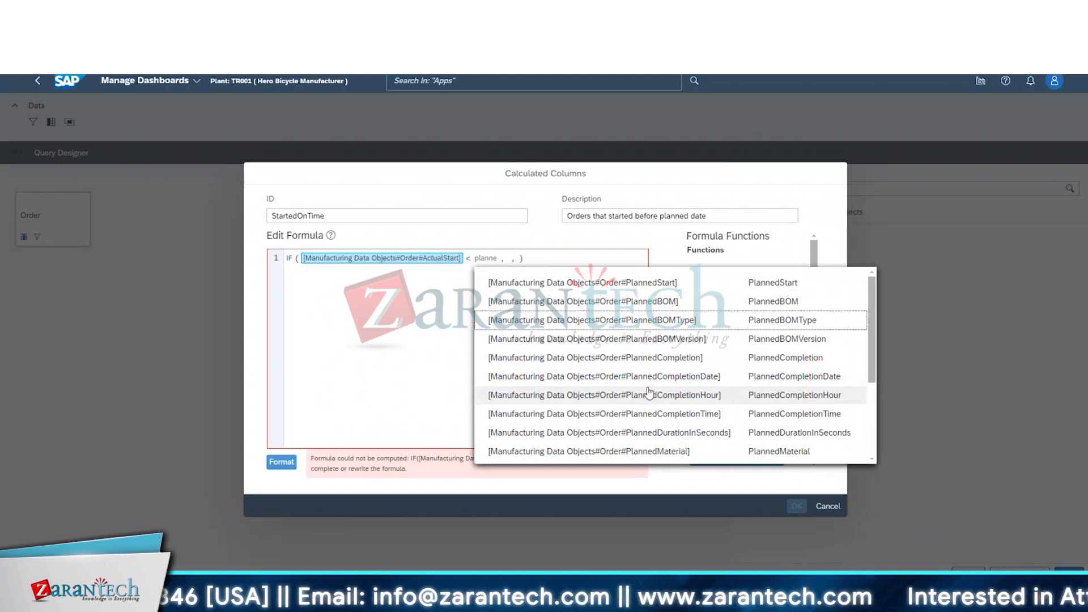
key(Down)
key(Down)
key(Down)
key(Down)
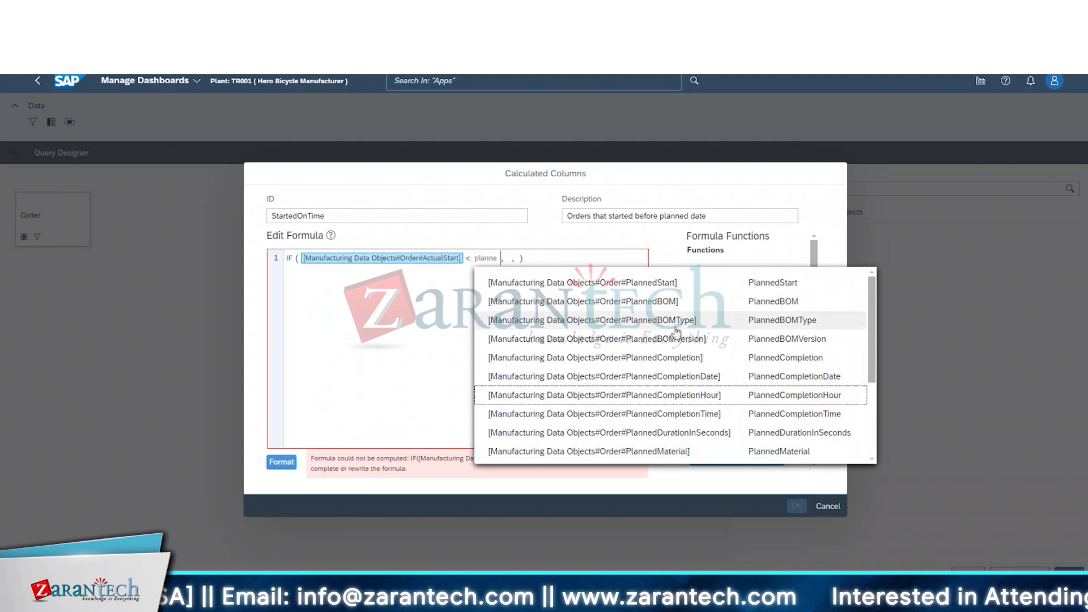
key(BackSpace)
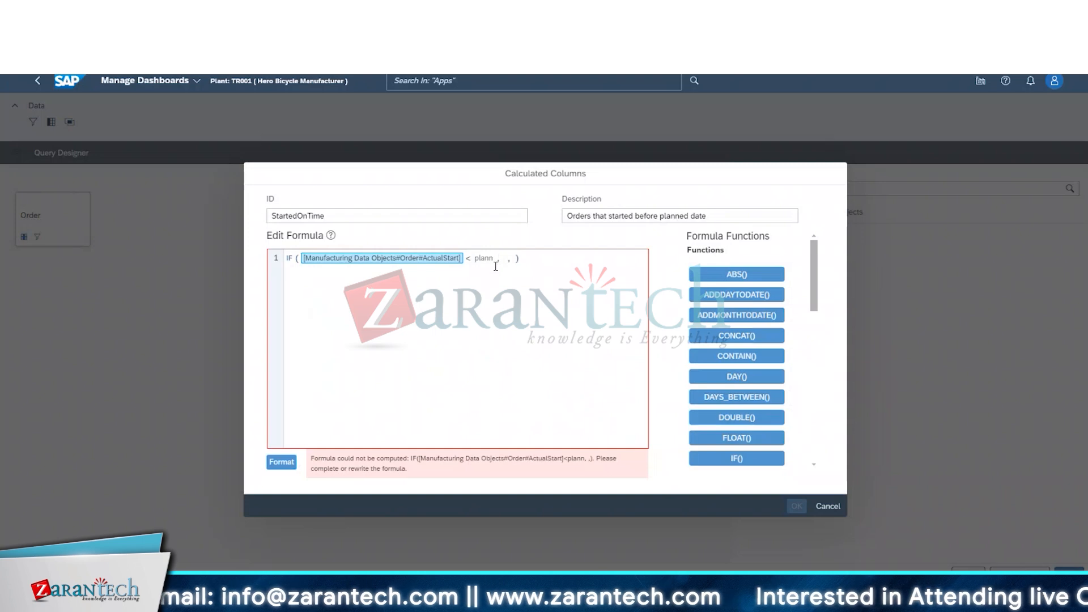
text(edD)
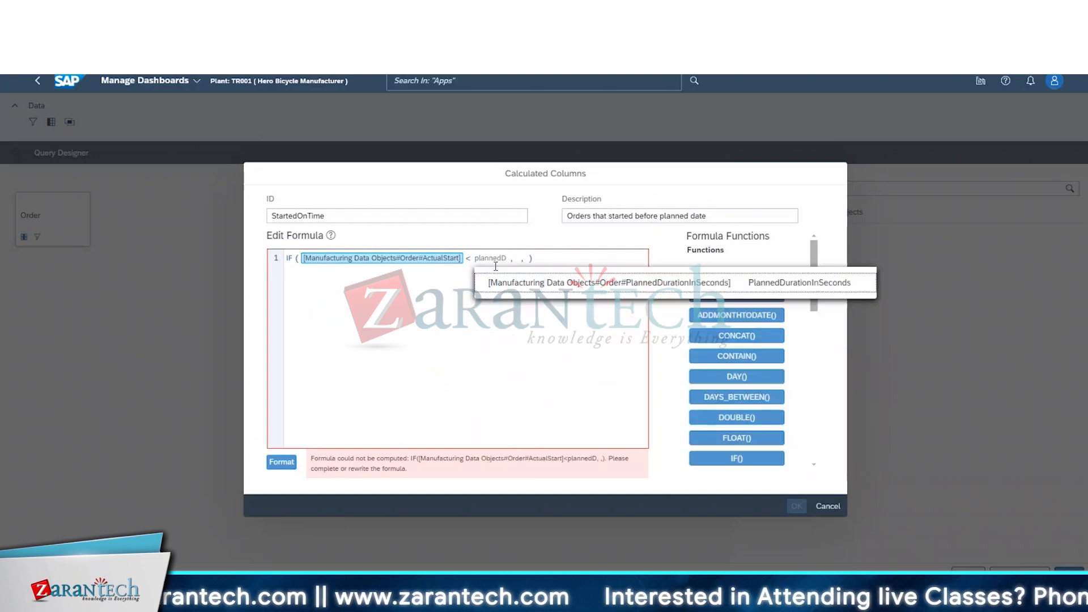
key(BackSpace)
key(BackSpace)
key(BackSpace)
key(BackSpace)
key(BackSpace)
key(BackSpace)
key(BackSpace)
key(BackSpace)
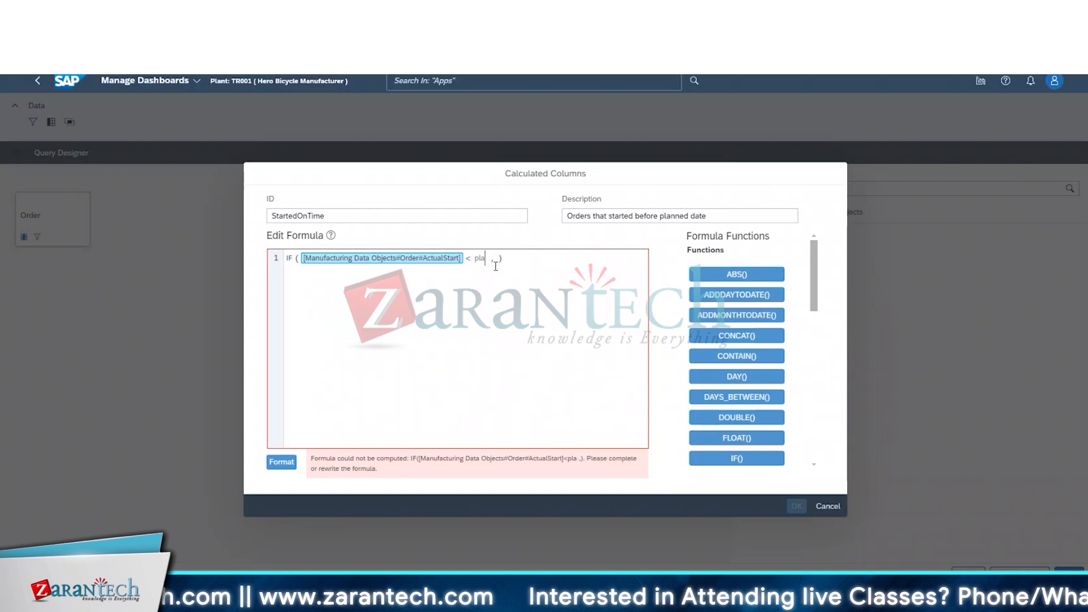
- Complete the IF formula with PlannedStart as the comparison column, returning 1 when true and 0 otherwise
text(Plan)
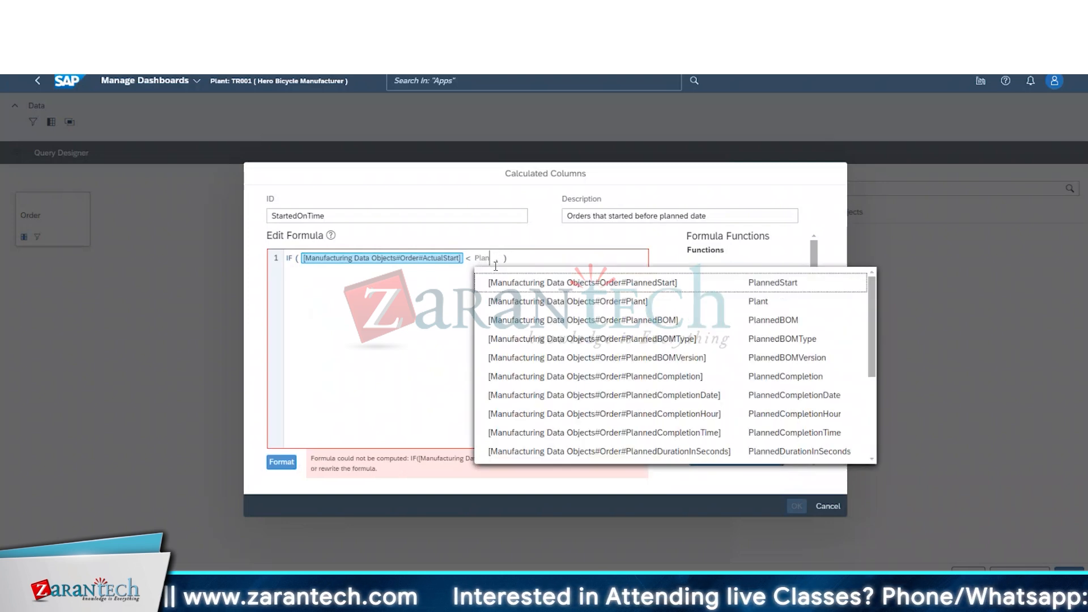
click(648, 291)
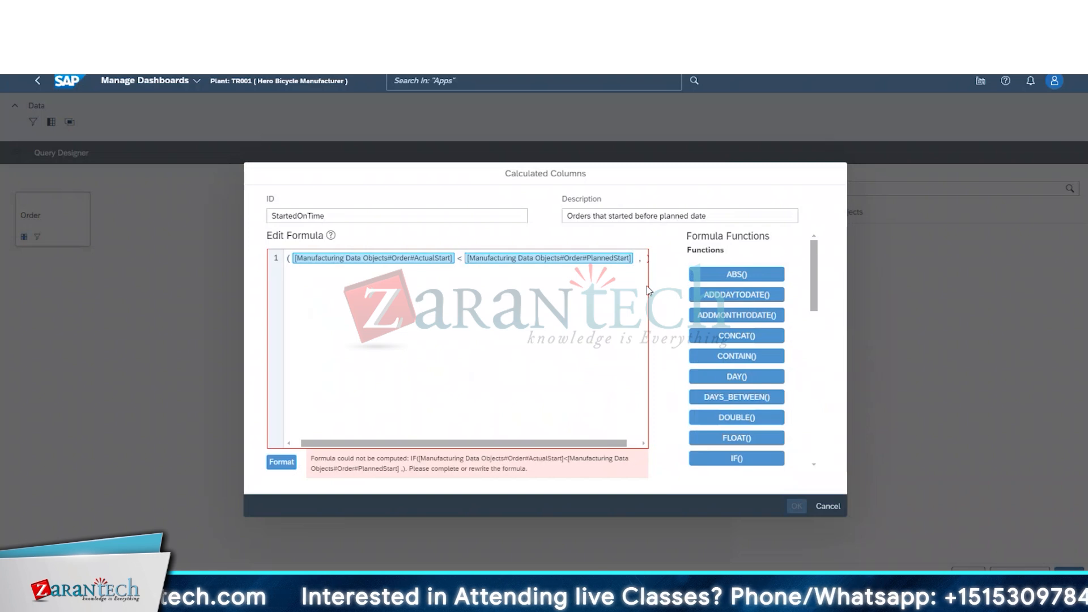
key(Right)
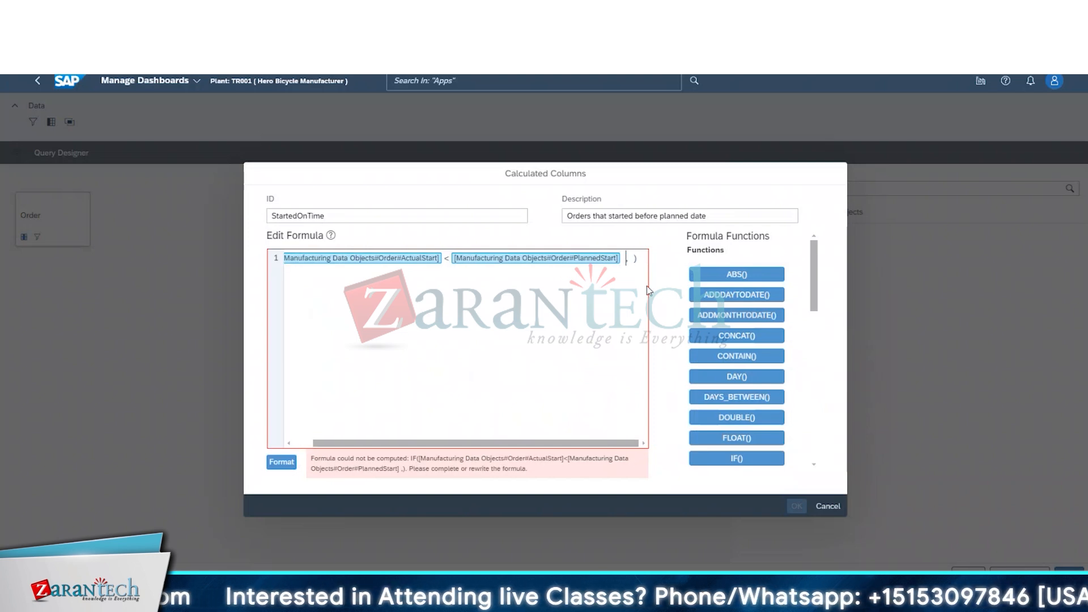
key(Right)
key(Right)
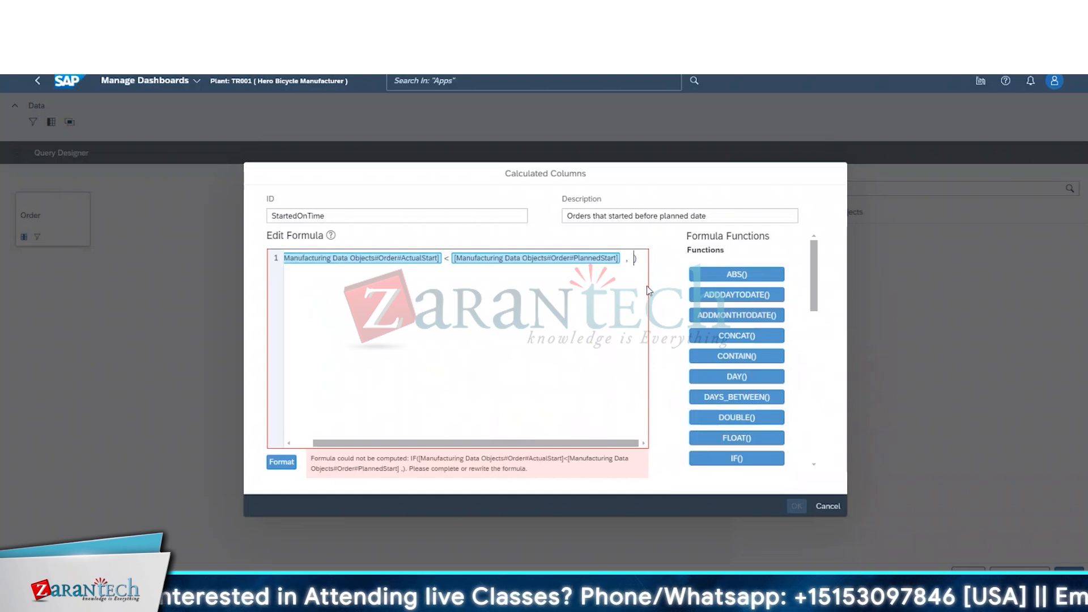
text(1,0)
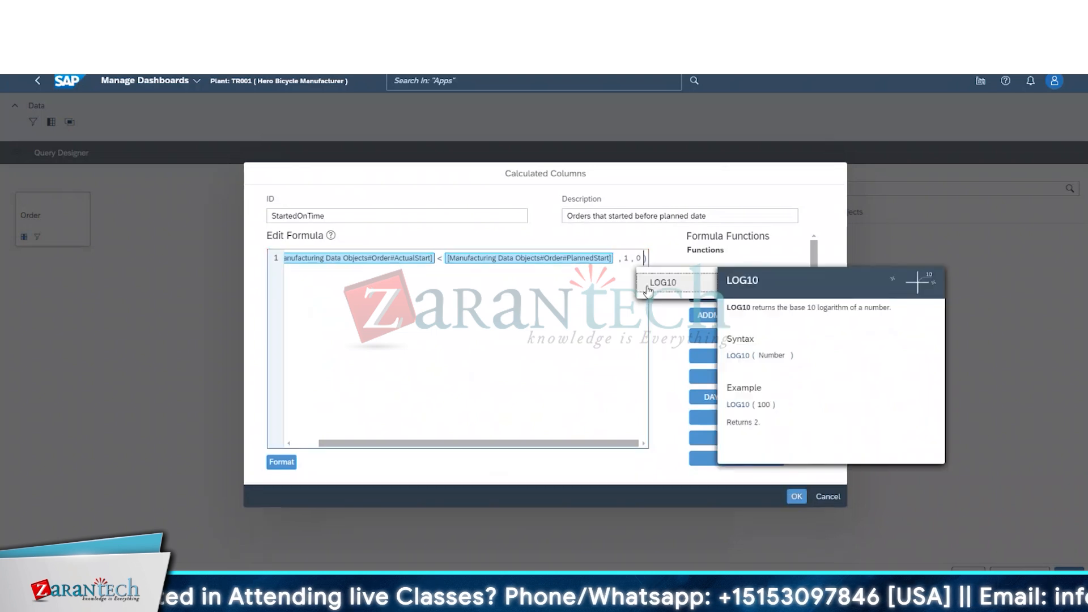
click(560, 346)
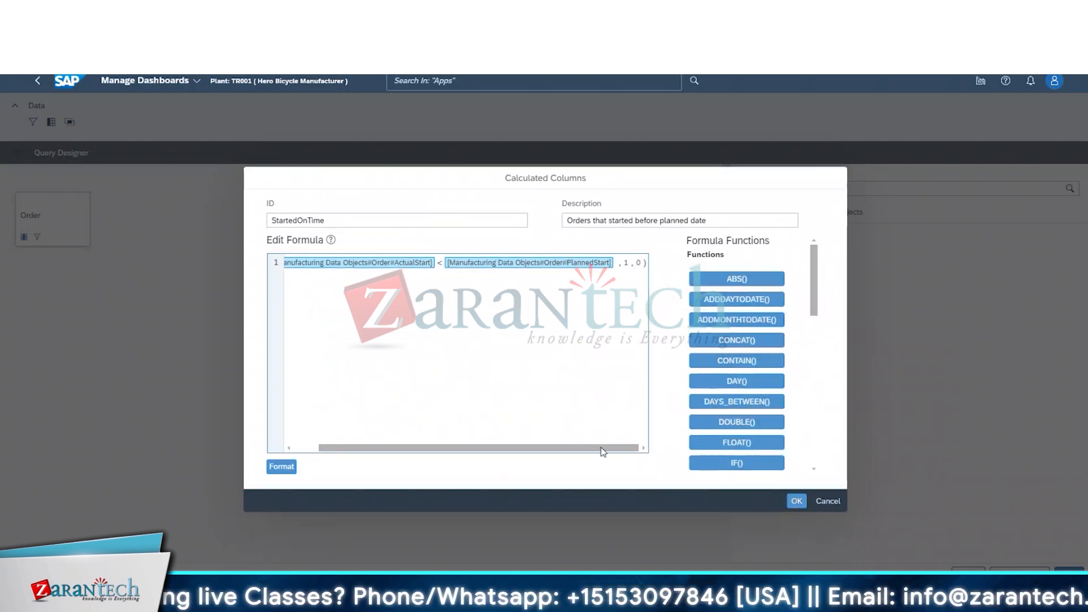
- Format the completed IF formula and save the calculated column
drag(602, 452, 471, 449)
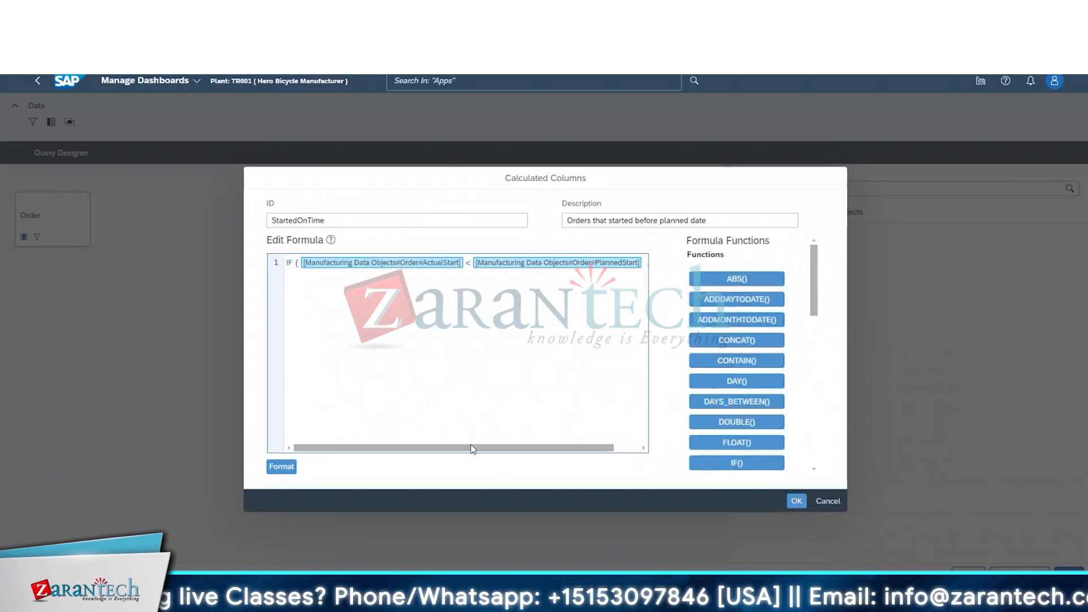
click(285, 471)
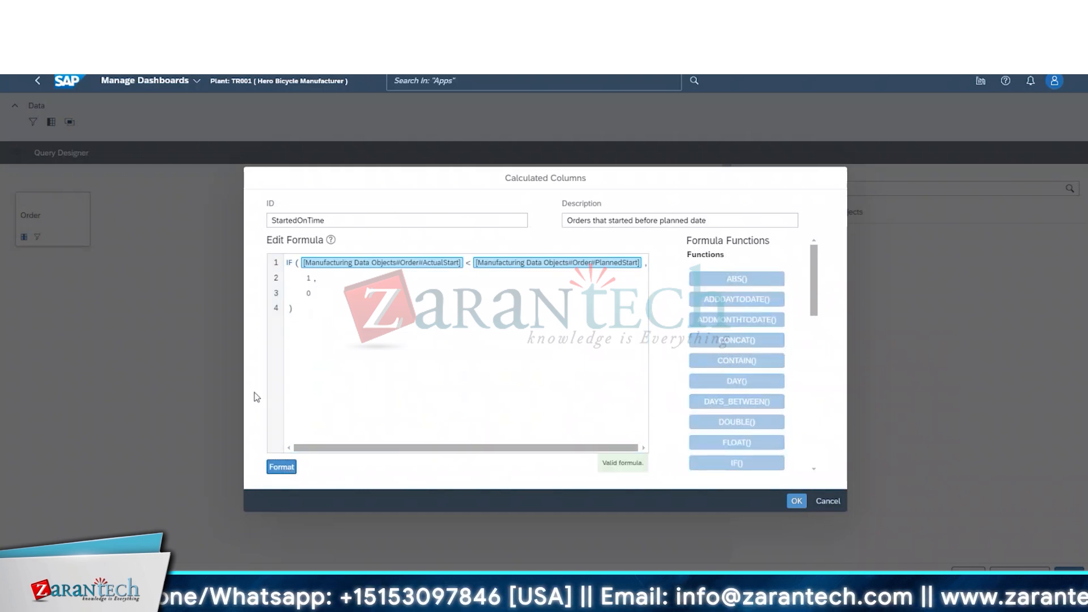
click(797, 502)
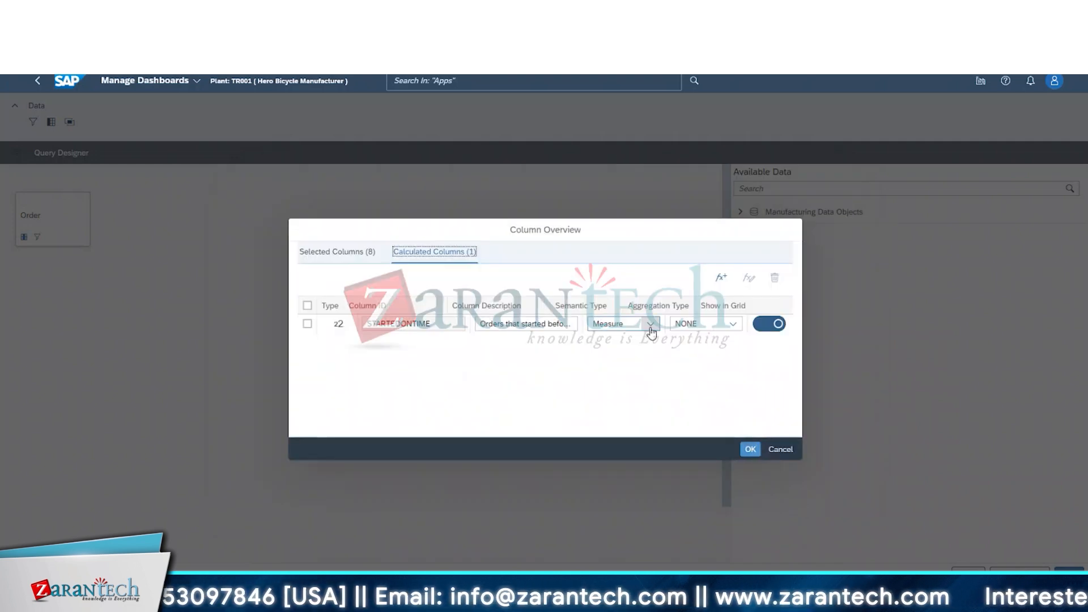
- Set the STARTEDONTIME calculated column's semantic type to Measure and aggregation type to NONE, and apply the column settings
click(651, 326)
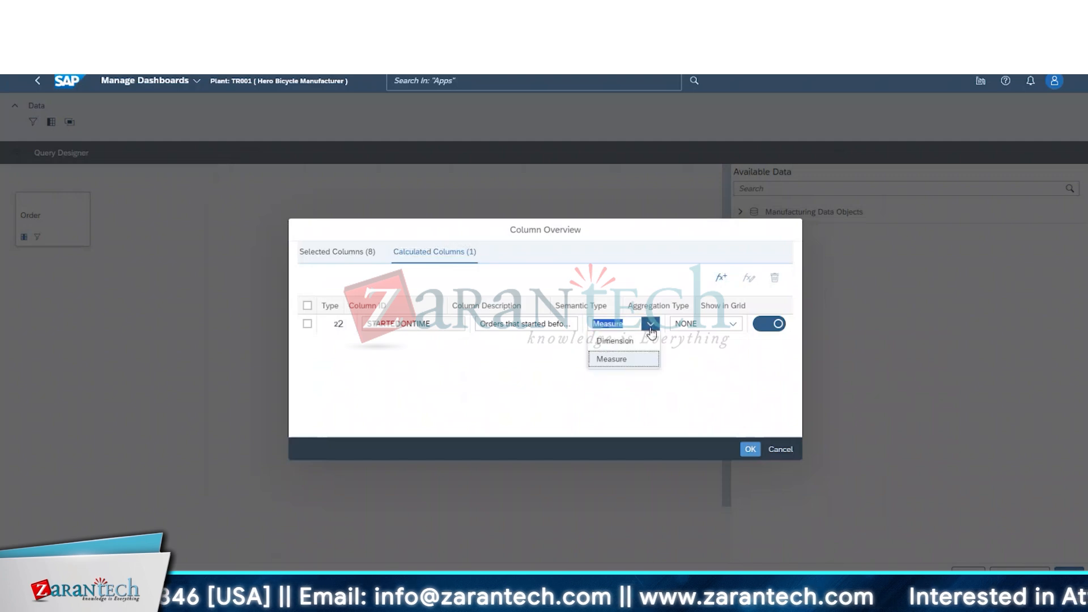
click(651, 331)
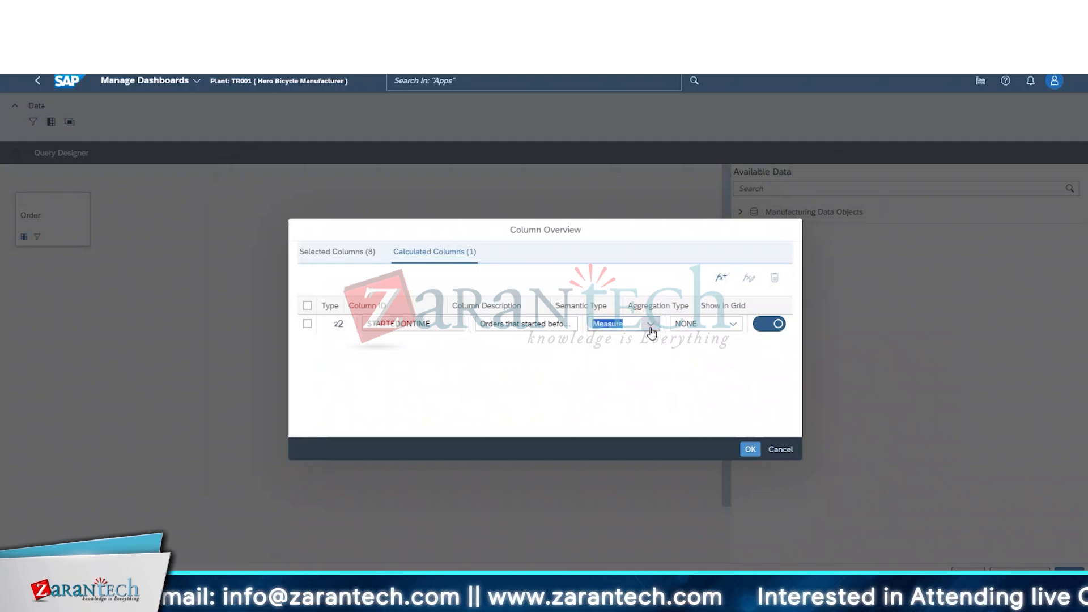
click(733, 325)
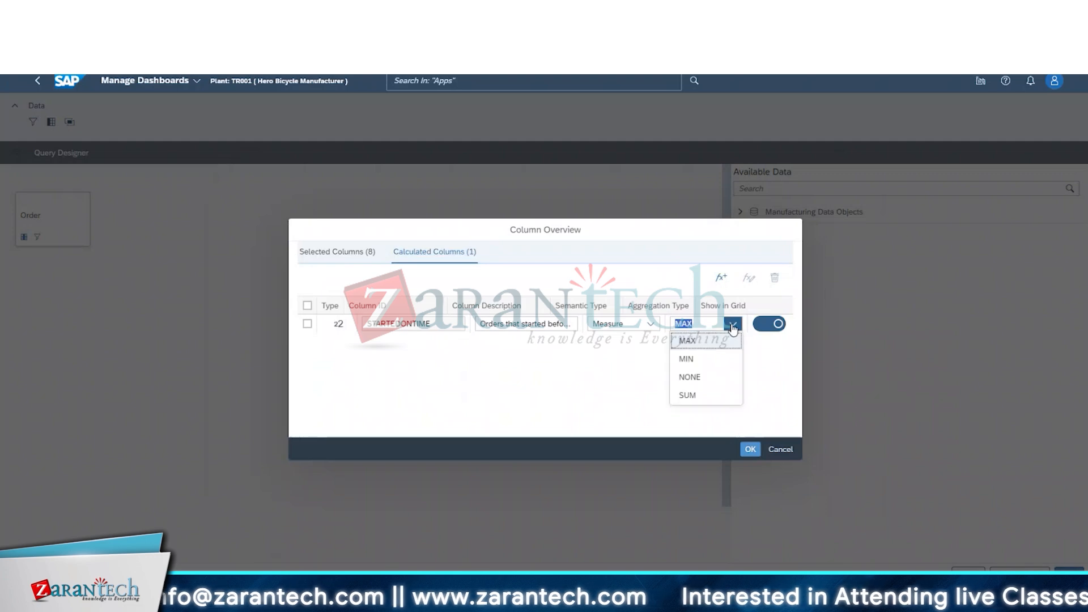
click(690, 377)
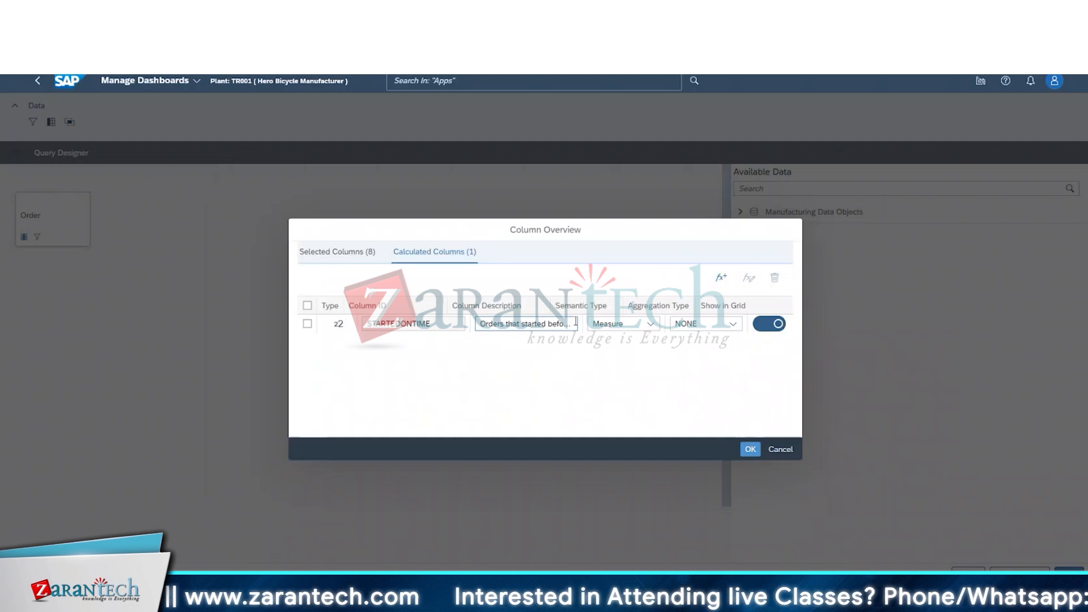
click(750, 451)
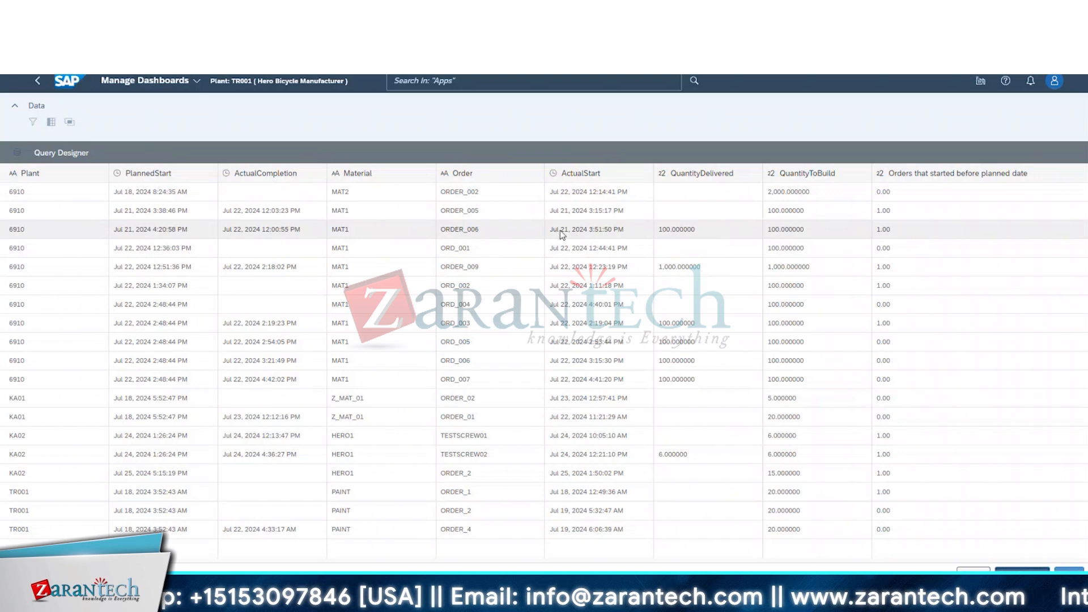
- Examine the query preview, comparing each order's ActualStart with PlannedStart and the calculated column value
click(590, 229)
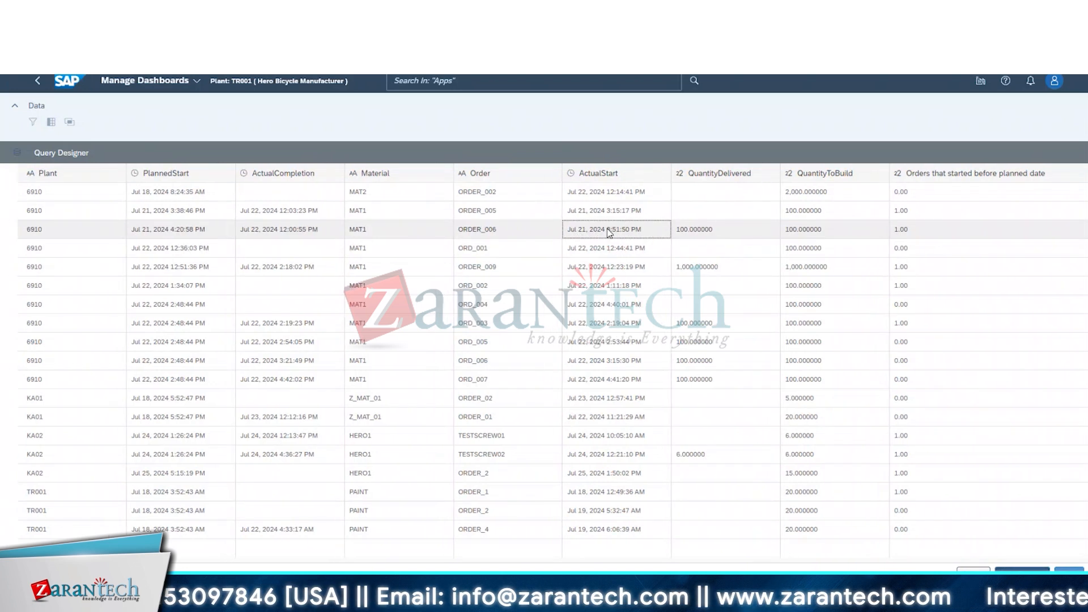
scroll(598, 233, right, 1)
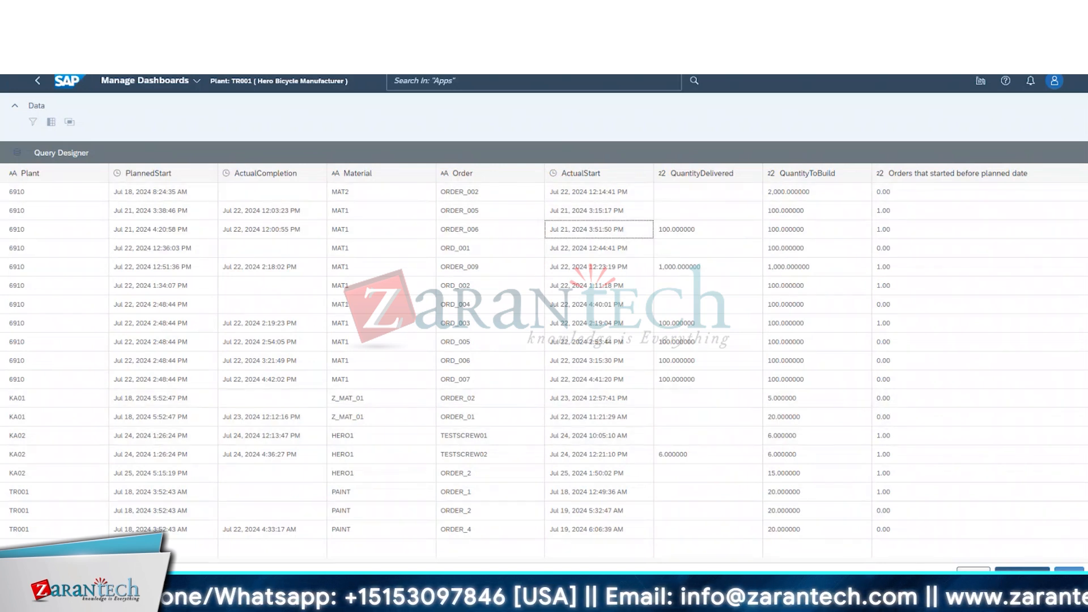
- Save the query as a datasource named OrderData
click(1069, 573)
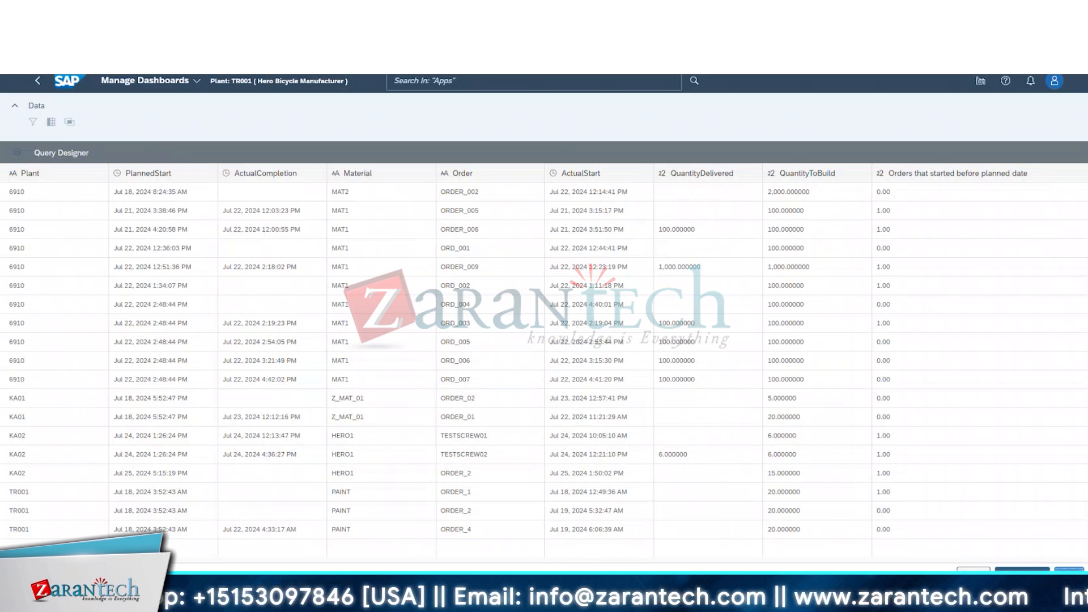
click(993, 564)
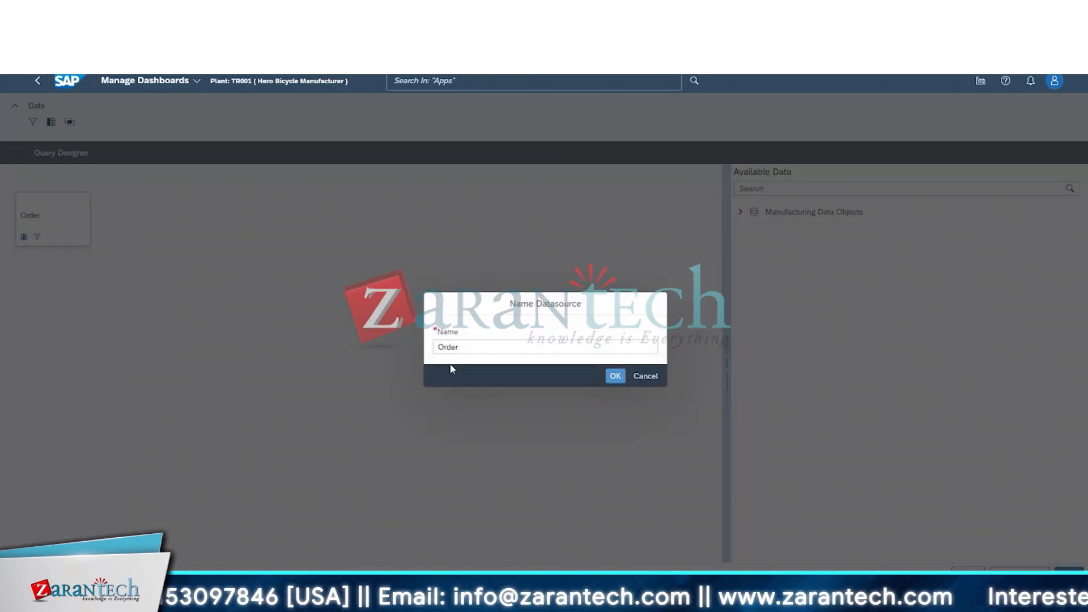
text(Data)
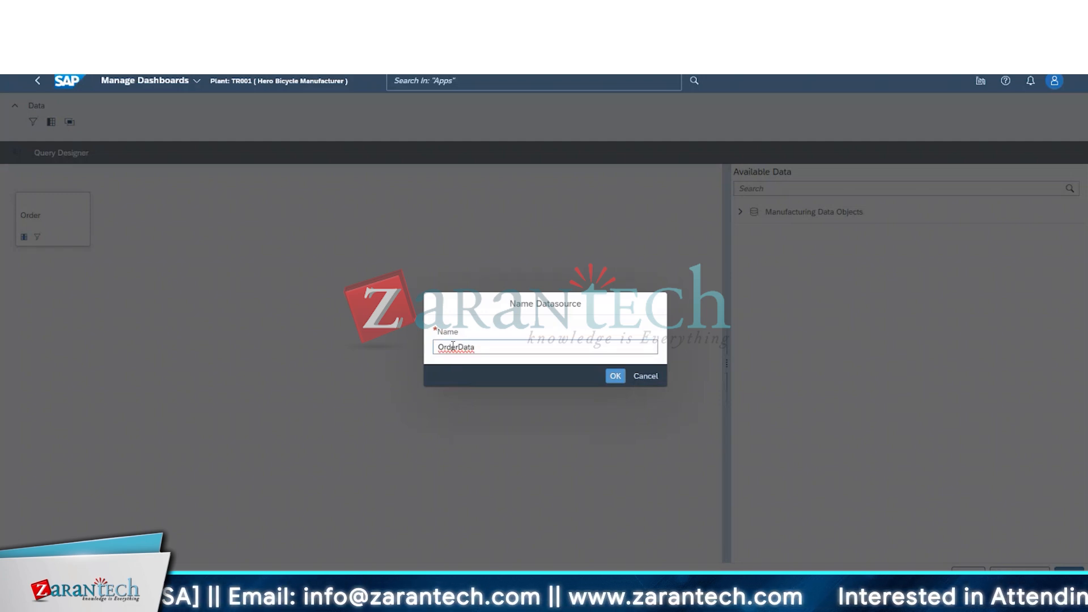
double_click(458, 347)
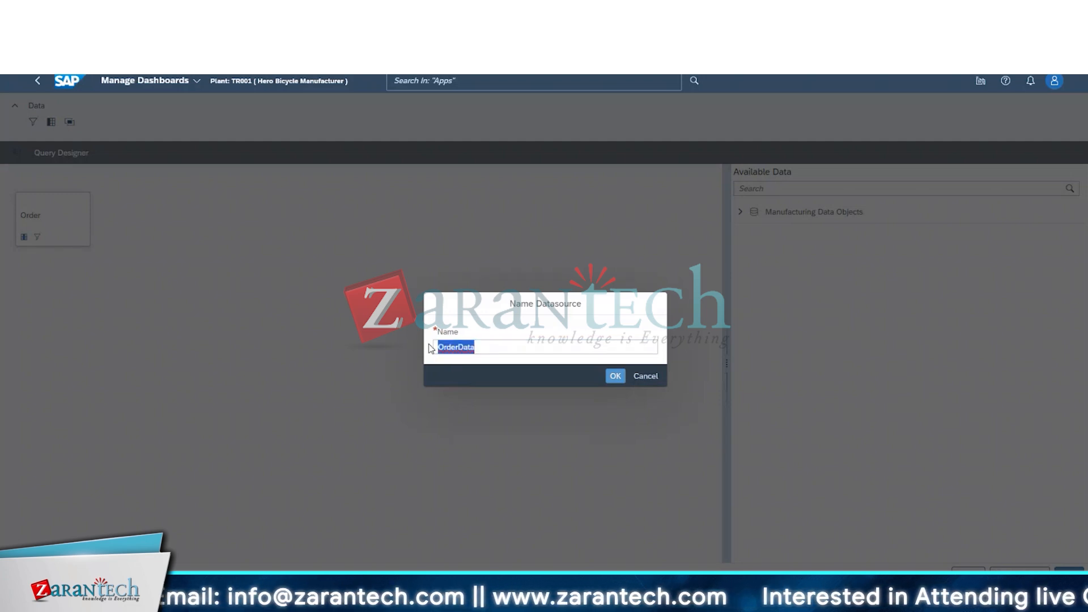
click(499, 348)
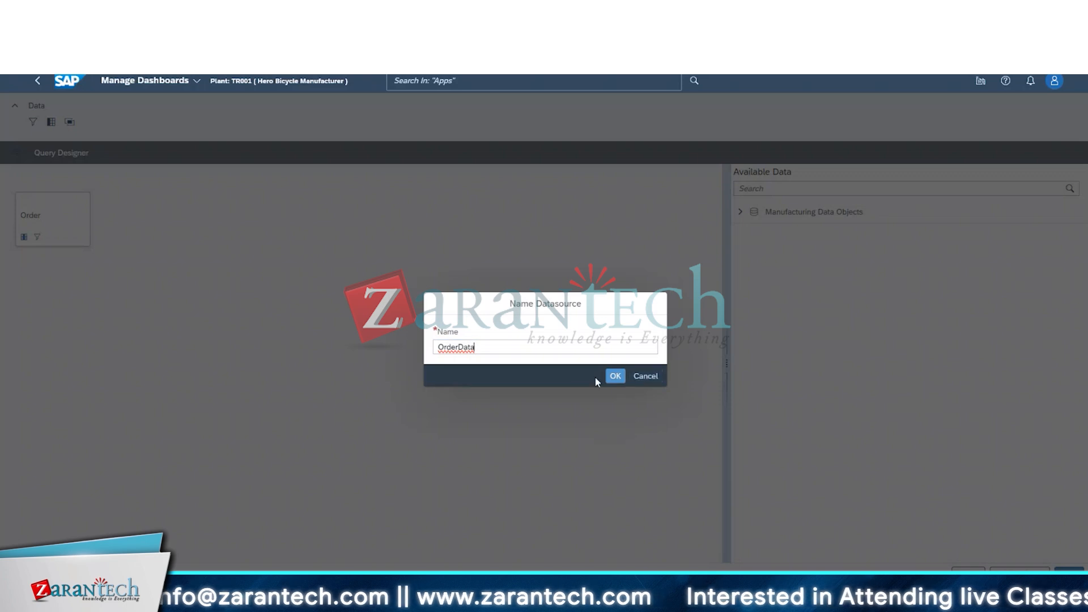
click(612, 377)
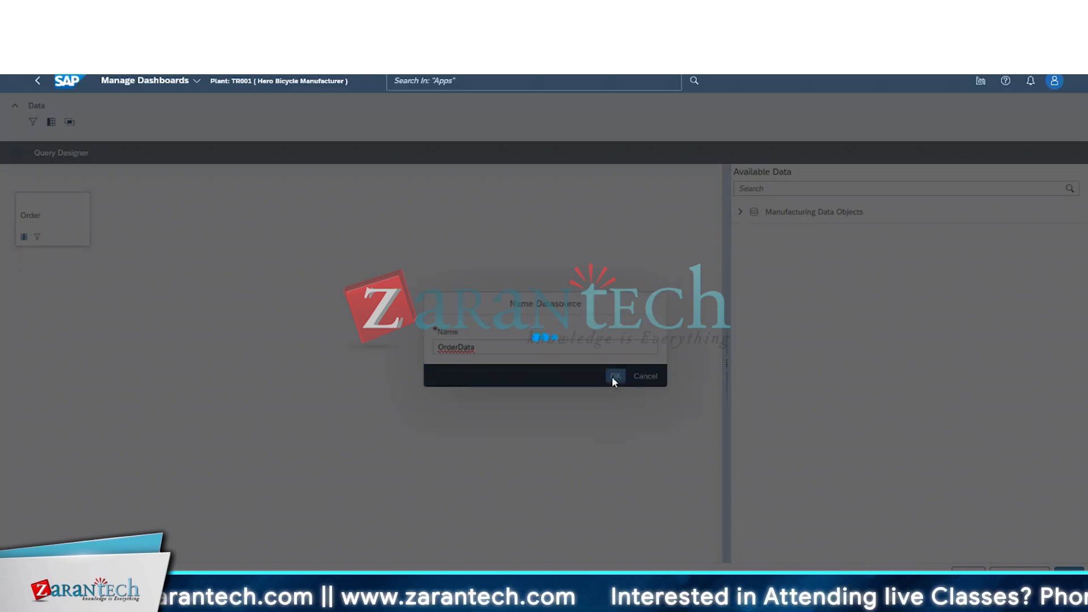
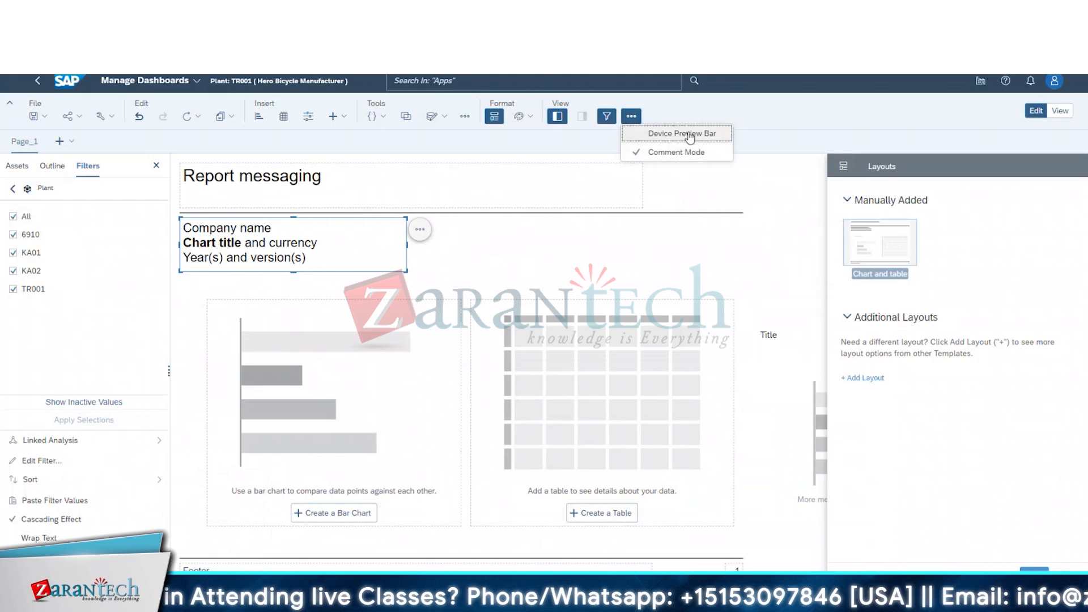
- Show the Device Preview Bar and preview the dashboard page at Desktop size
click(706, 135)
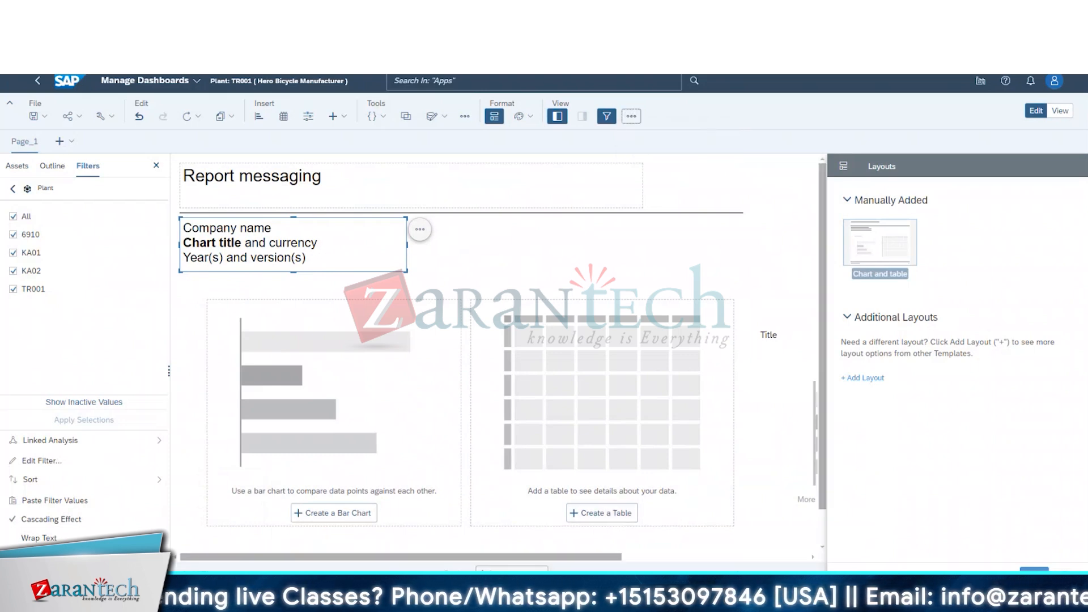
click(512, 569)
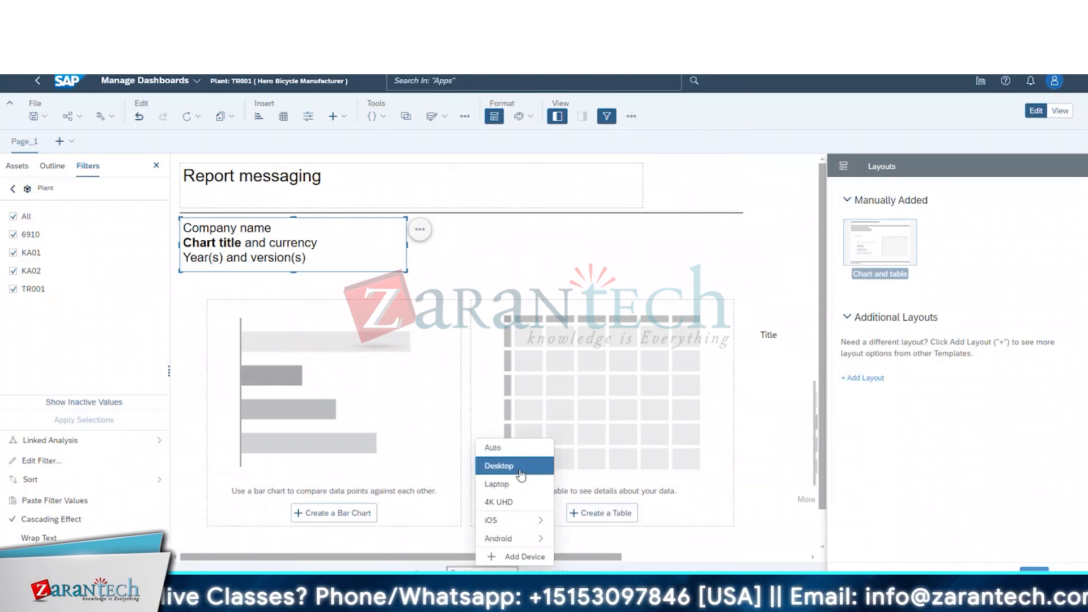
click(513, 466)
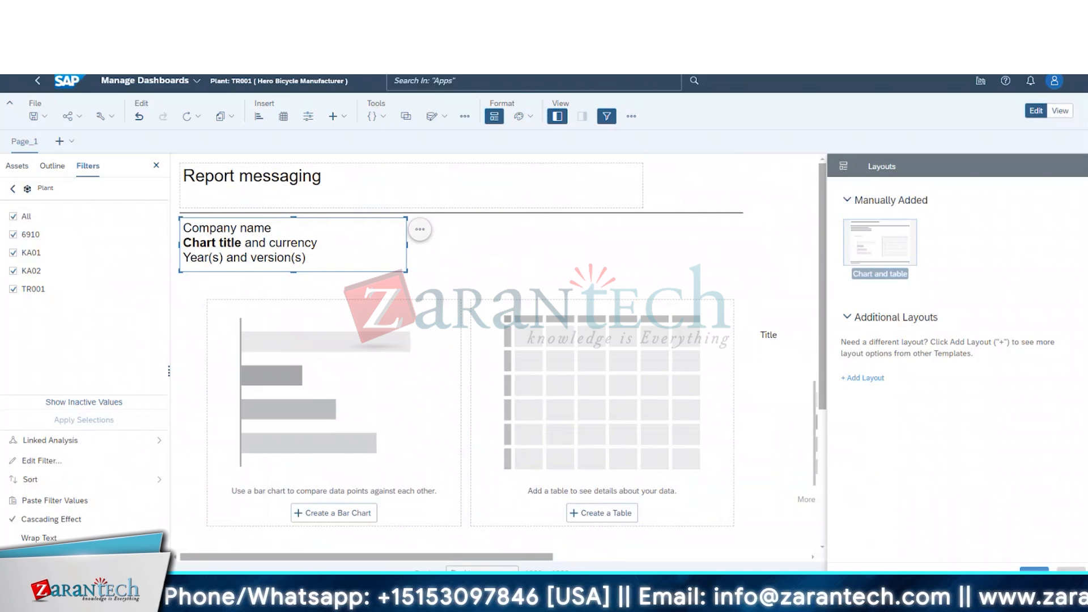
- Finish the layout selection and hide the side panels to give the dashboard page the full width
click(1070, 570)
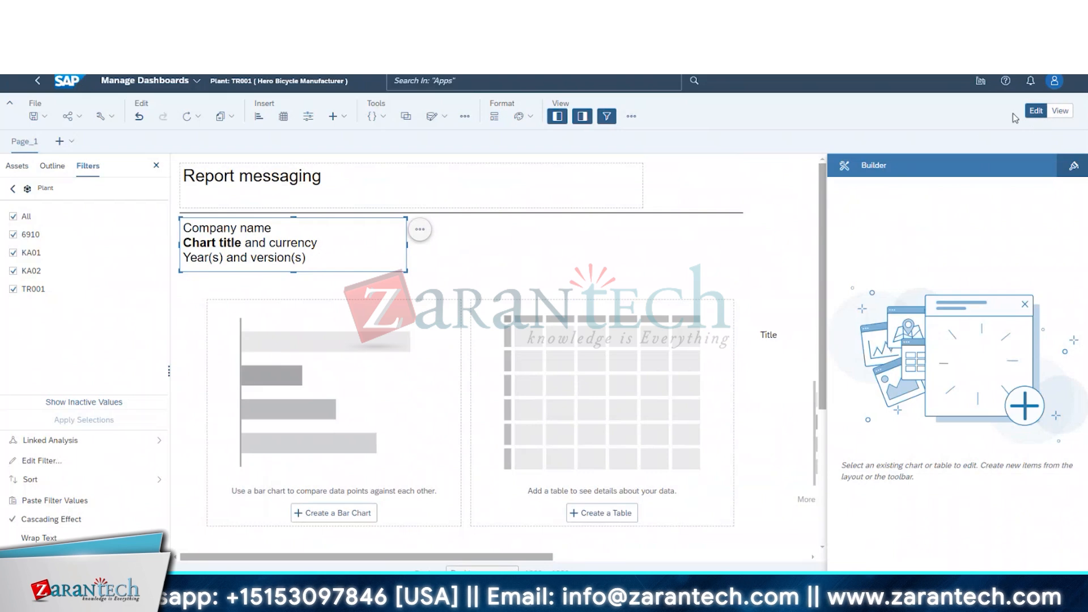
click(1034, 114)
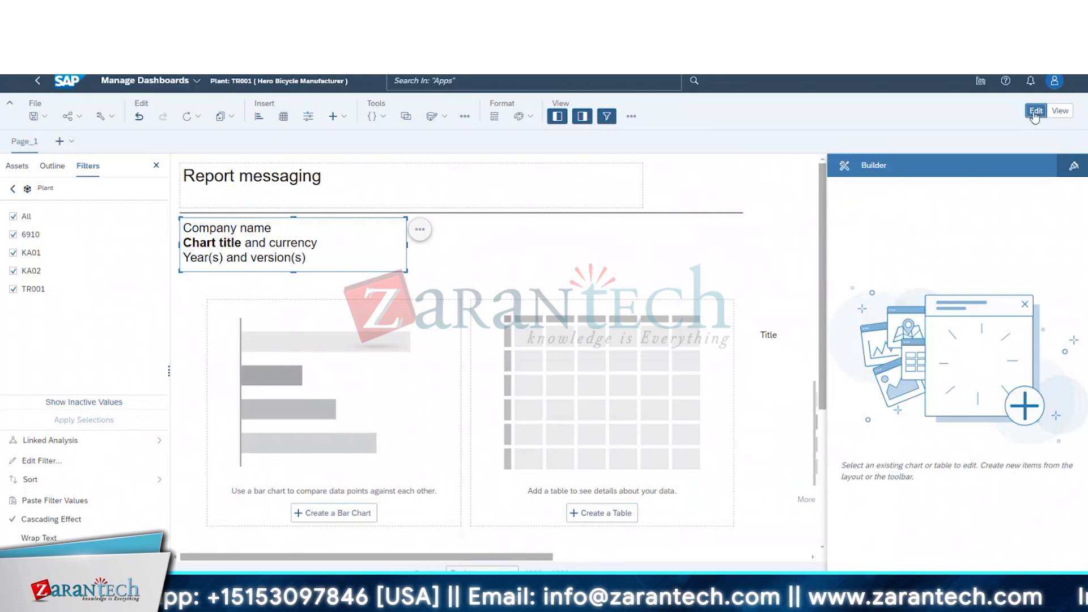
click(1086, 173)
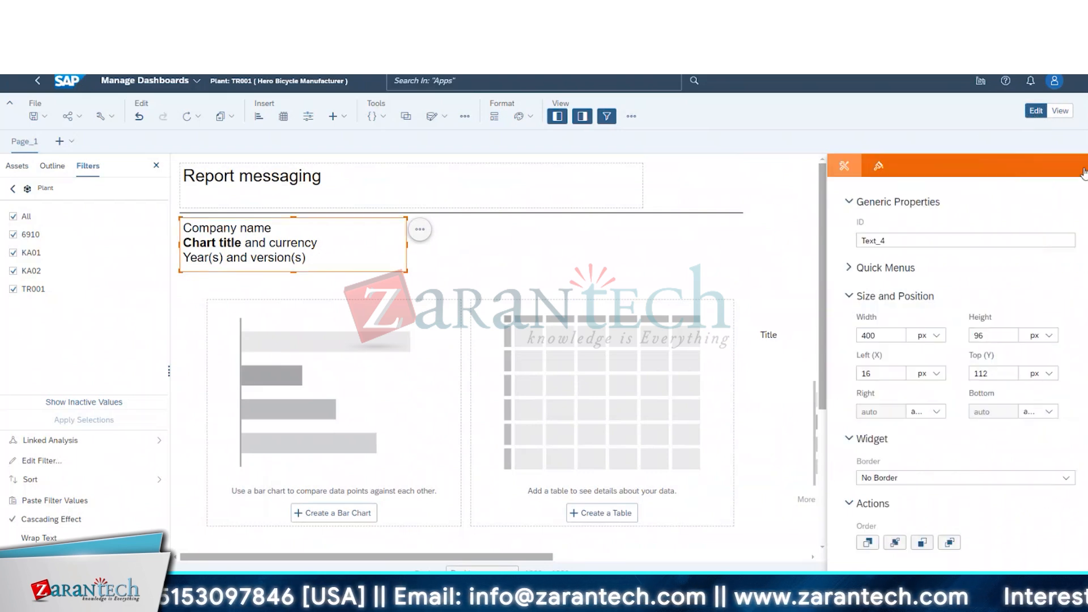
click(844, 169)
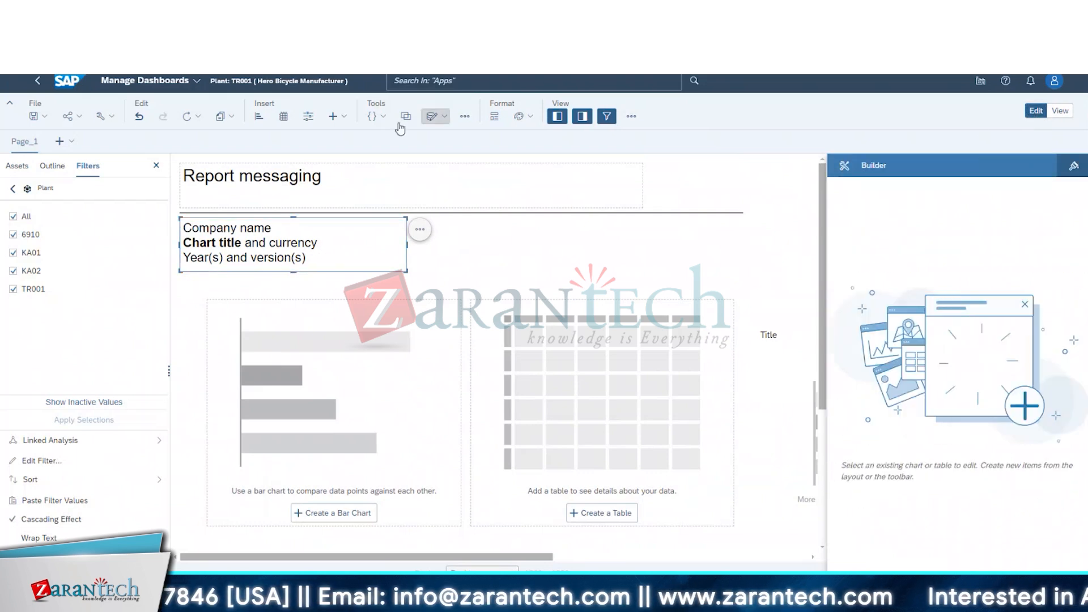
click(557, 118)
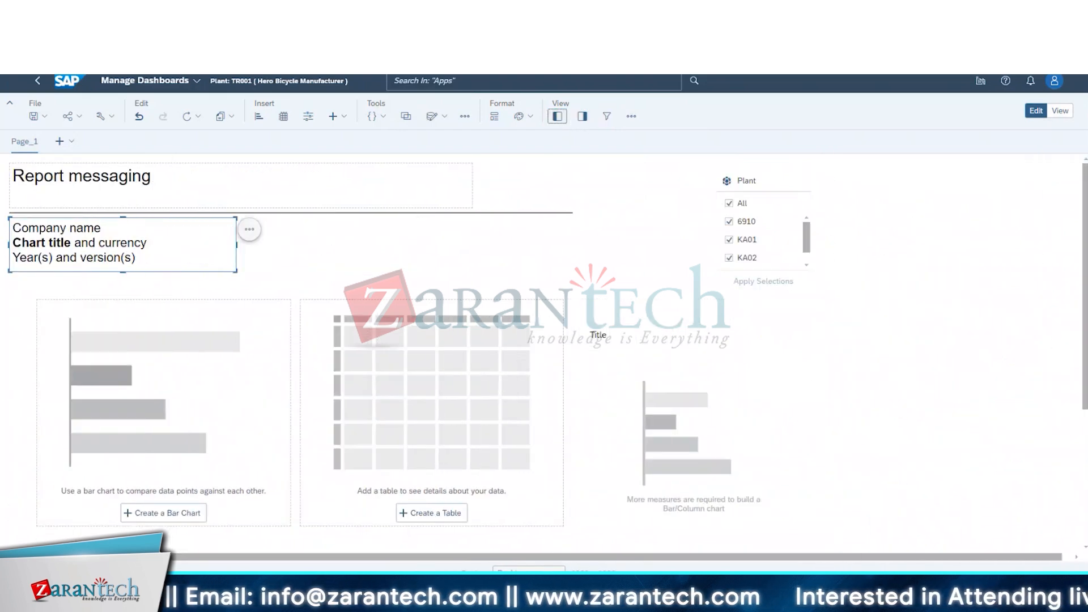
- Preview the page at 4K UHD size, and set the preview device to Auto
click(529, 569)
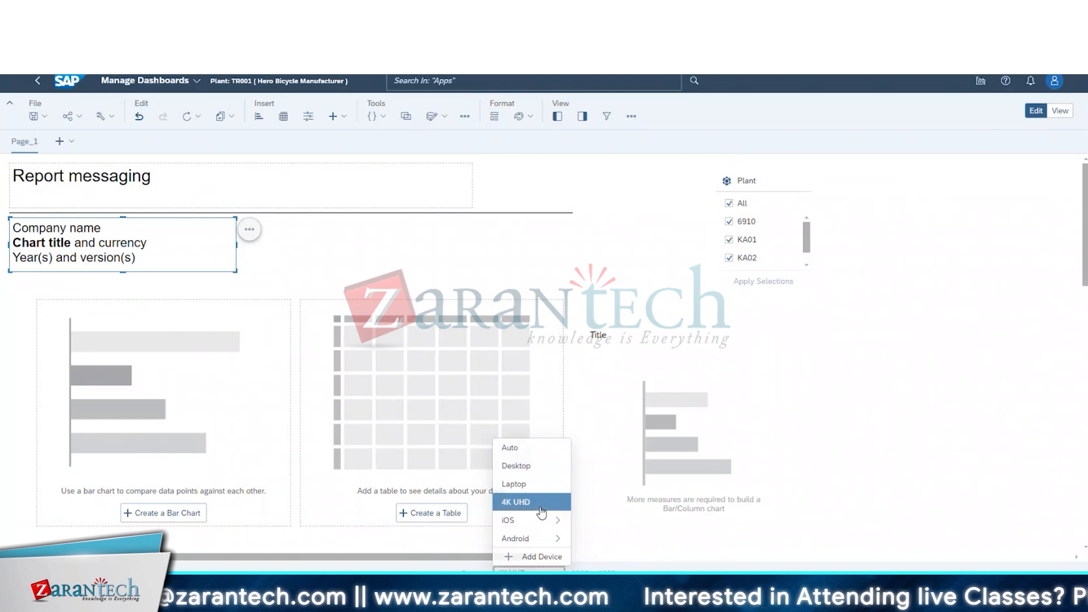
click(541, 502)
click(528, 568)
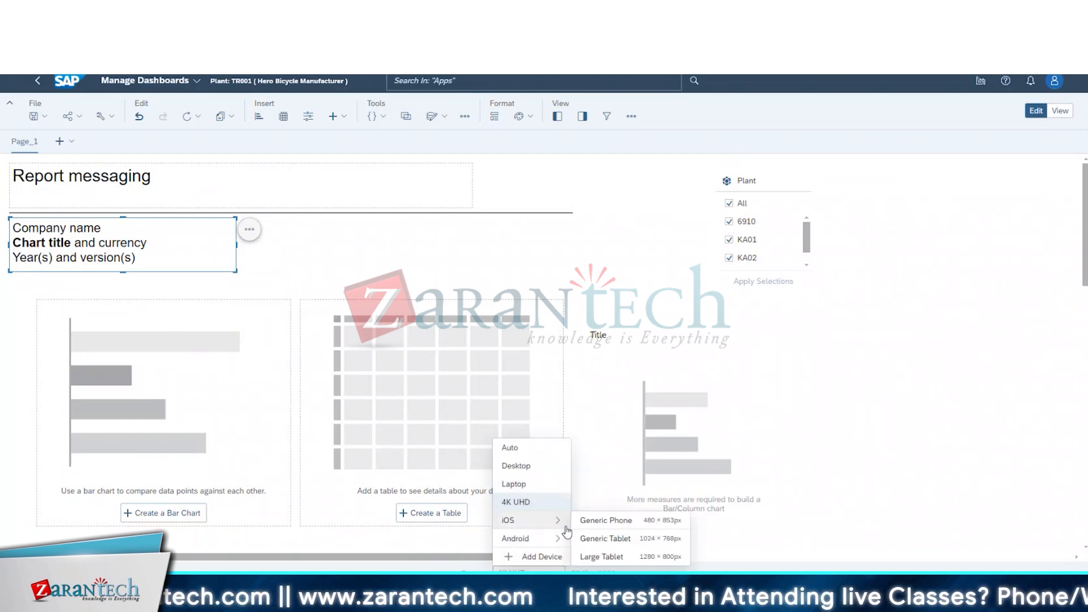
mouse_move(538, 538)
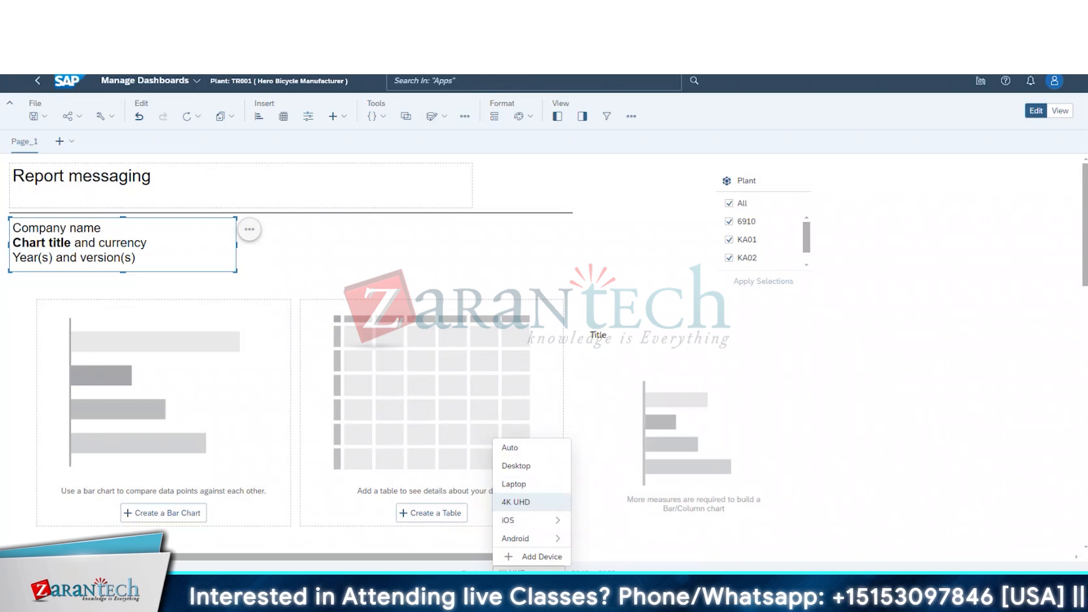
click(556, 573)
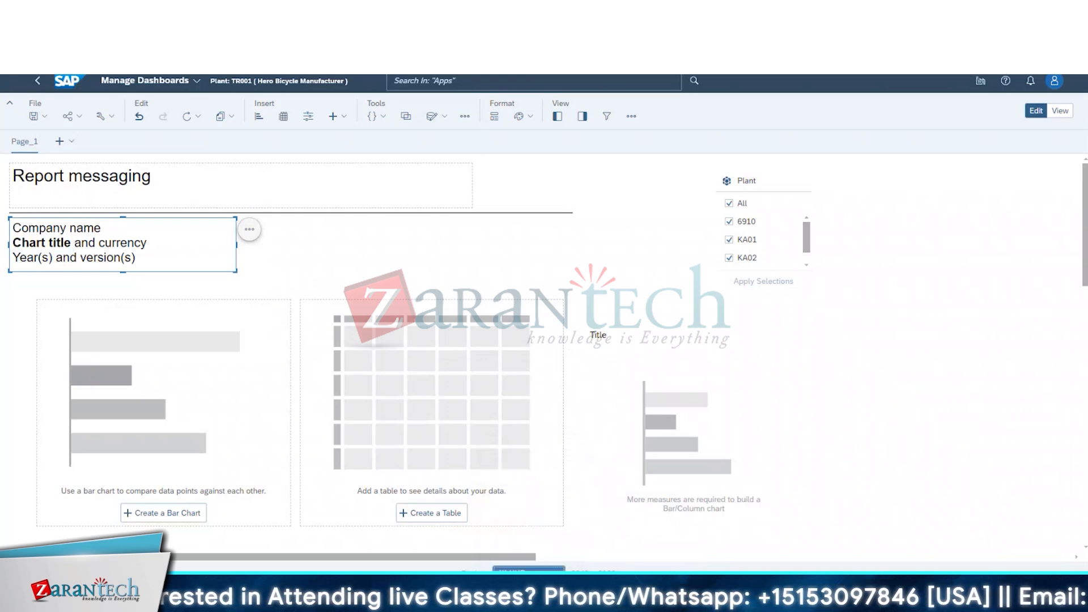
click(544, 570)
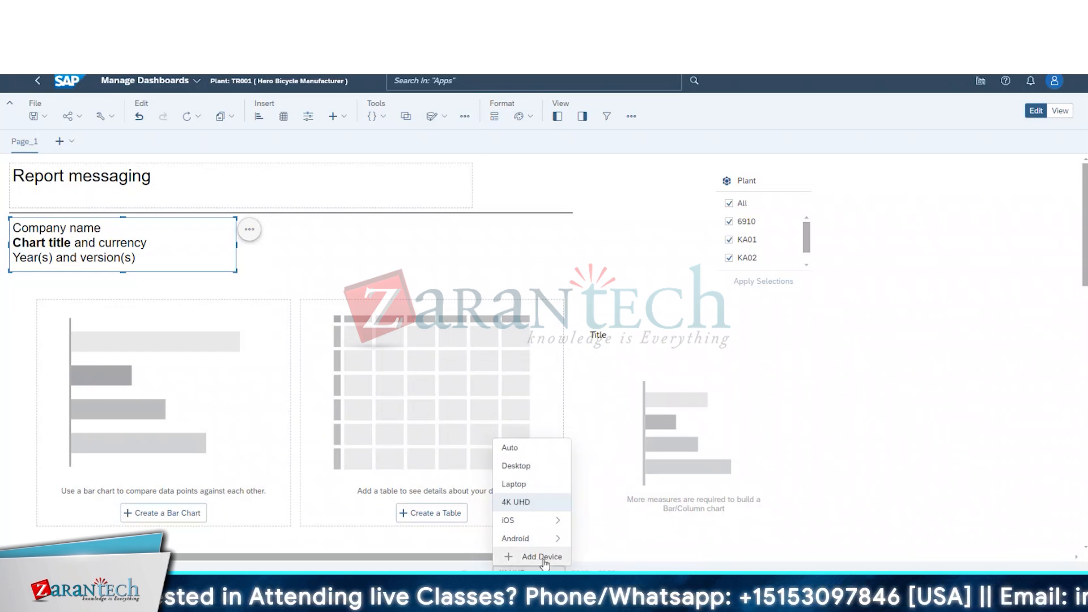
click(560, 447)
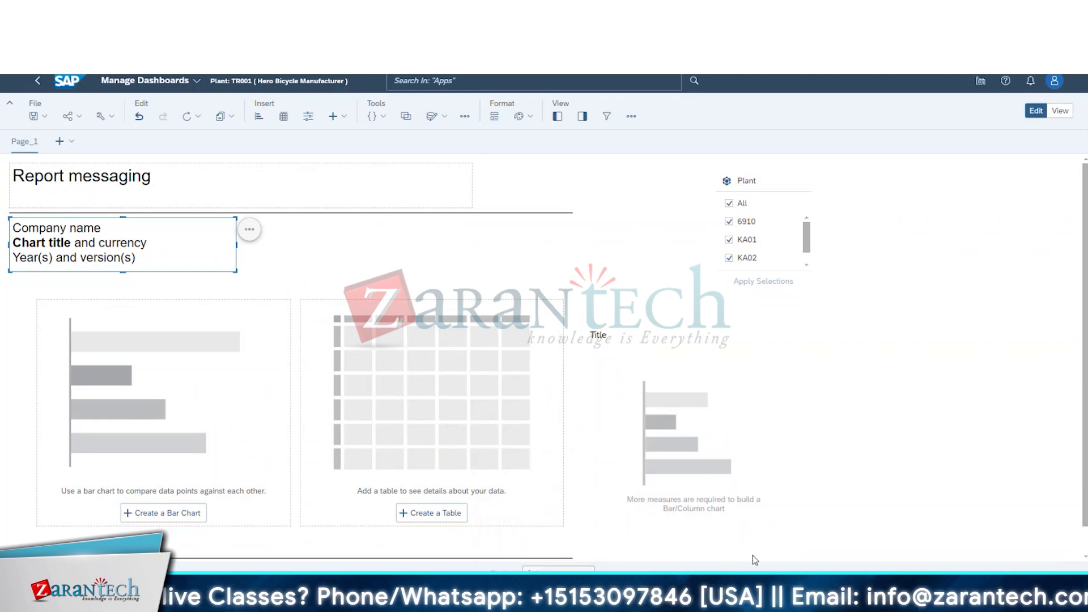
- Delete the table placeholder, the Report messaging heading, the company name text block and the bar chart placeholder from the page
click(720, 440)
click(532, 326)
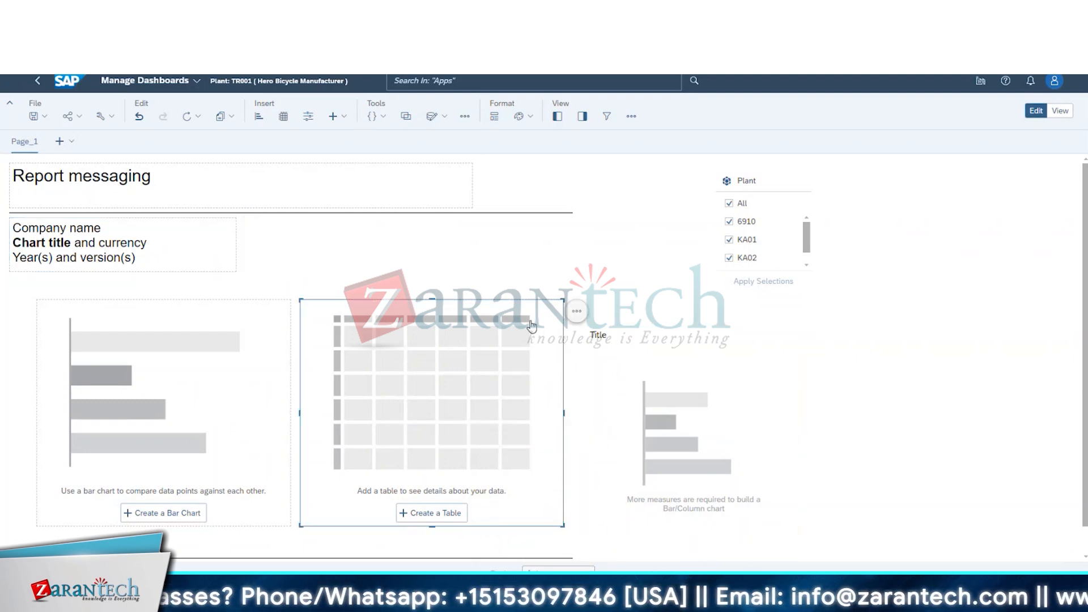
key(Delete)
click(338, 186)
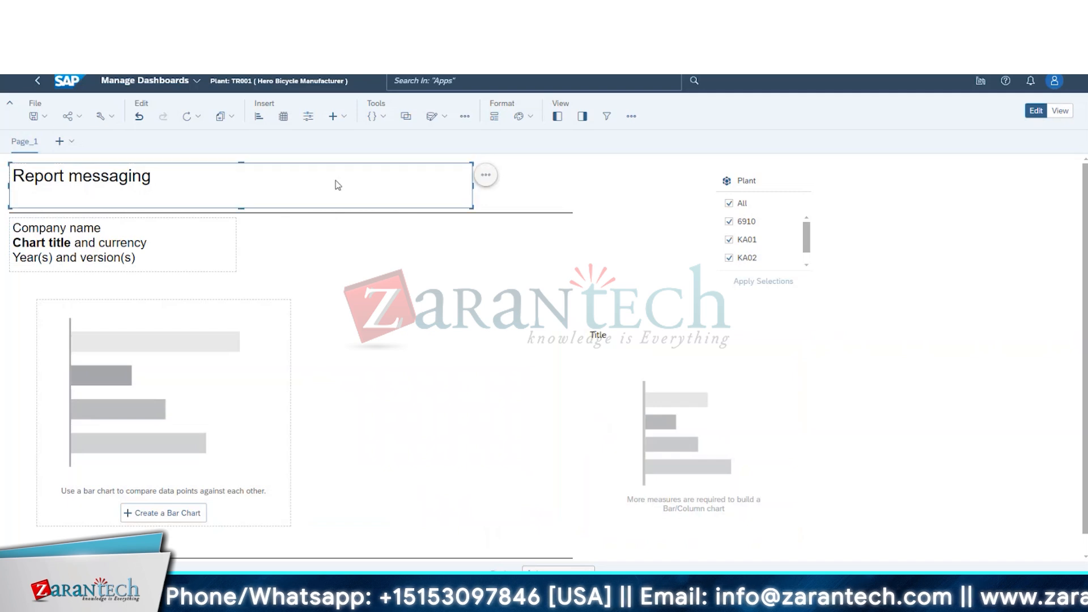
key(Delete)
click(232, 238)
key(Delete)
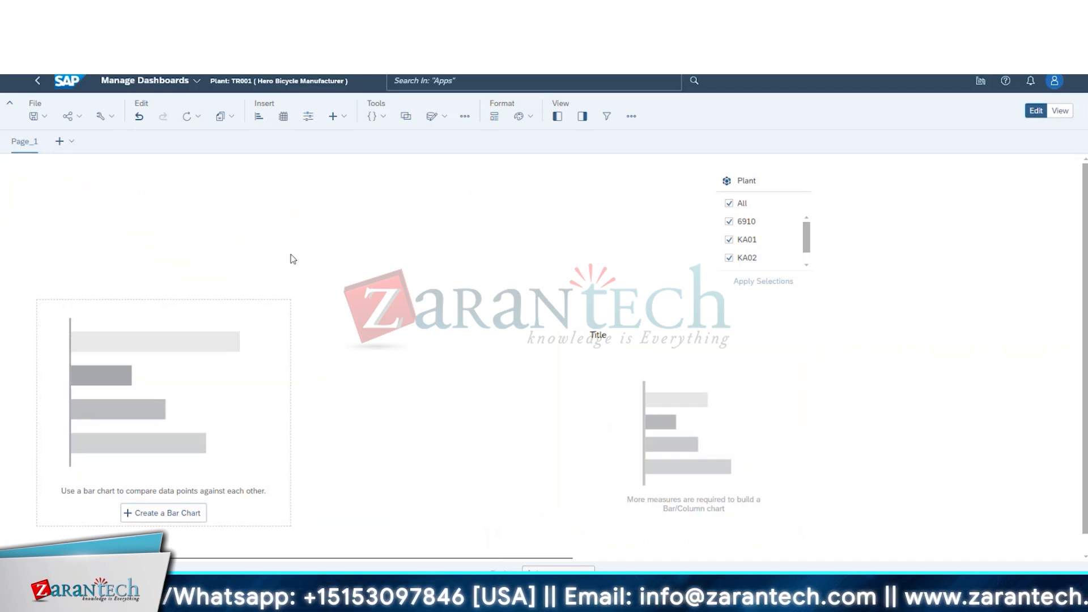
click(260, 315)
key(Delete)
- Move the Plant filter to the page's upper-left corner and place the empty chart beside it, aligned along the top edge
click(755, 181)
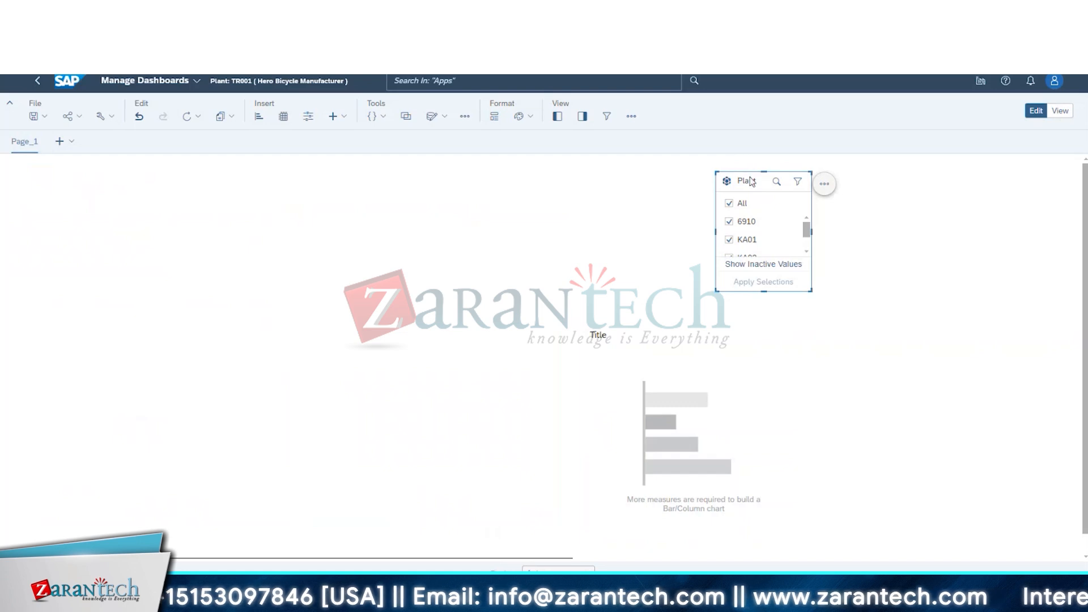
drag(740, 172, 331, 143)
drag(127, 129, 39, 168)
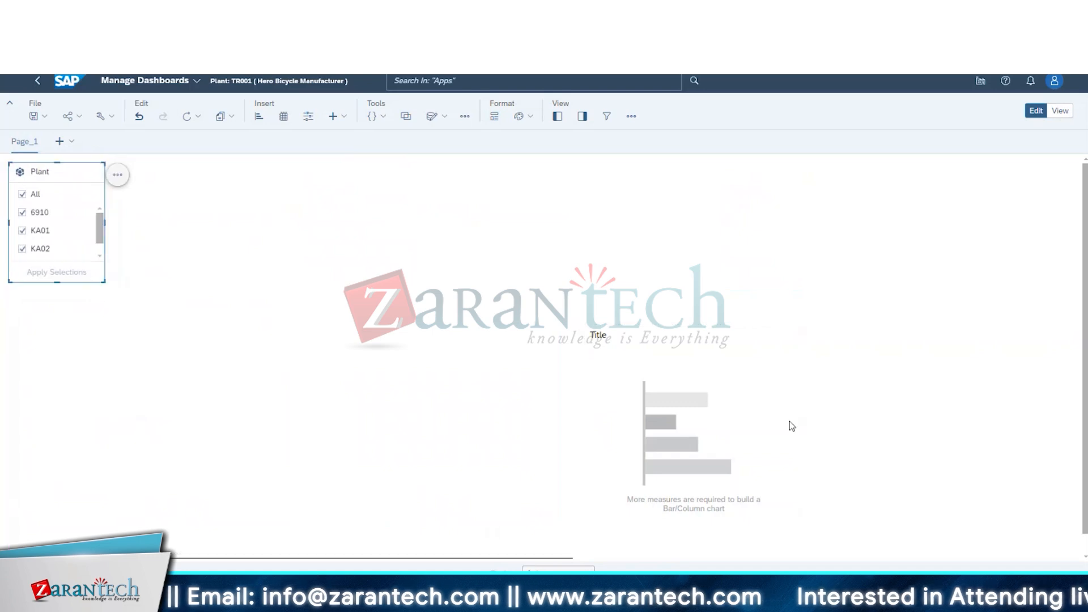
drag(768, 328, 316, 167)
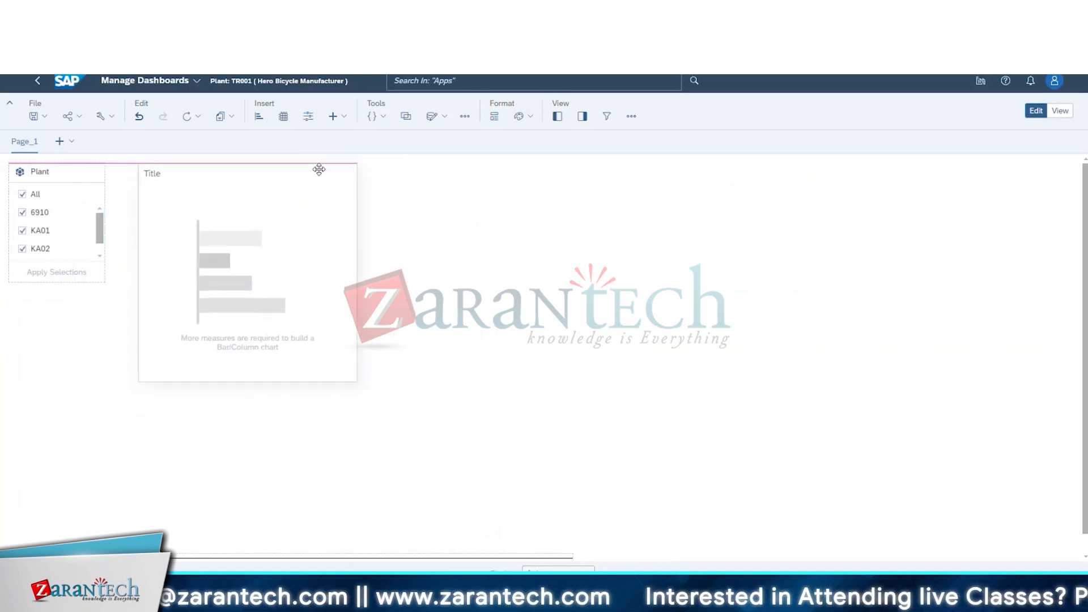
click(419, 559)
click(419, 559)
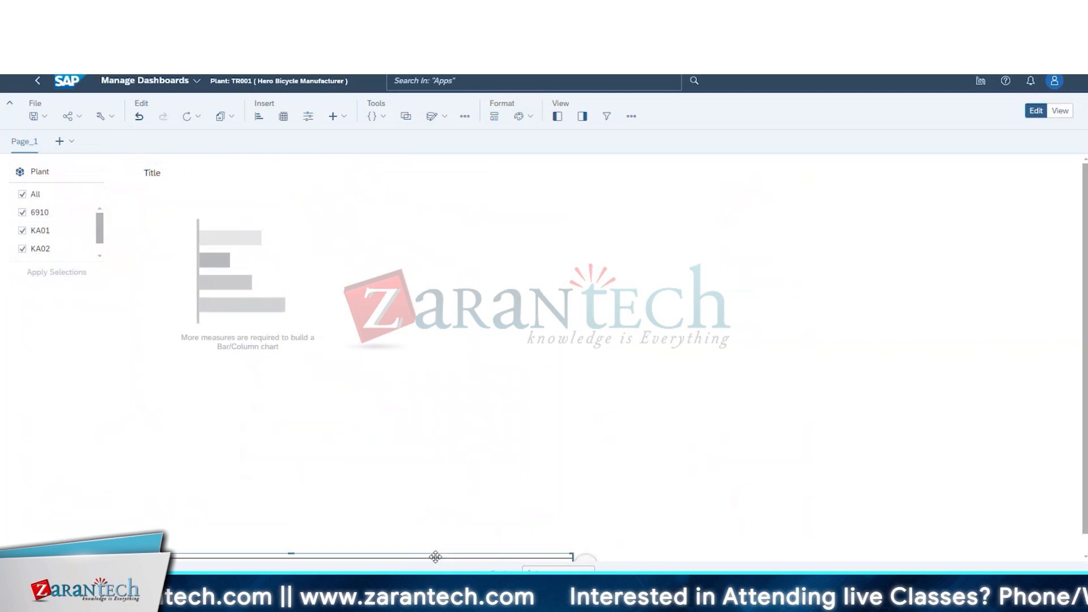
click(304, 255)
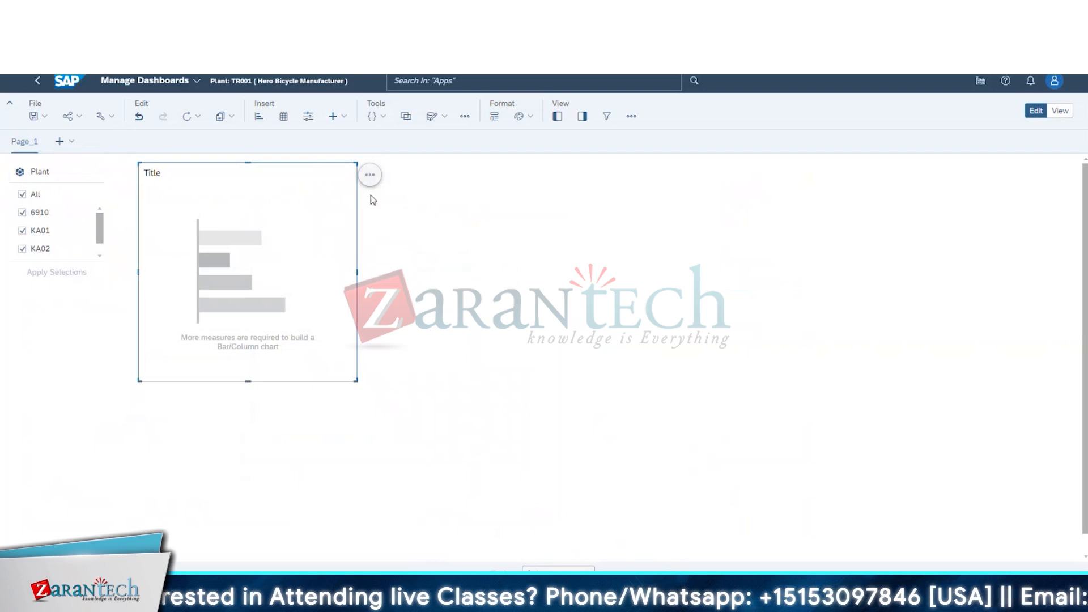
click(253, 122)
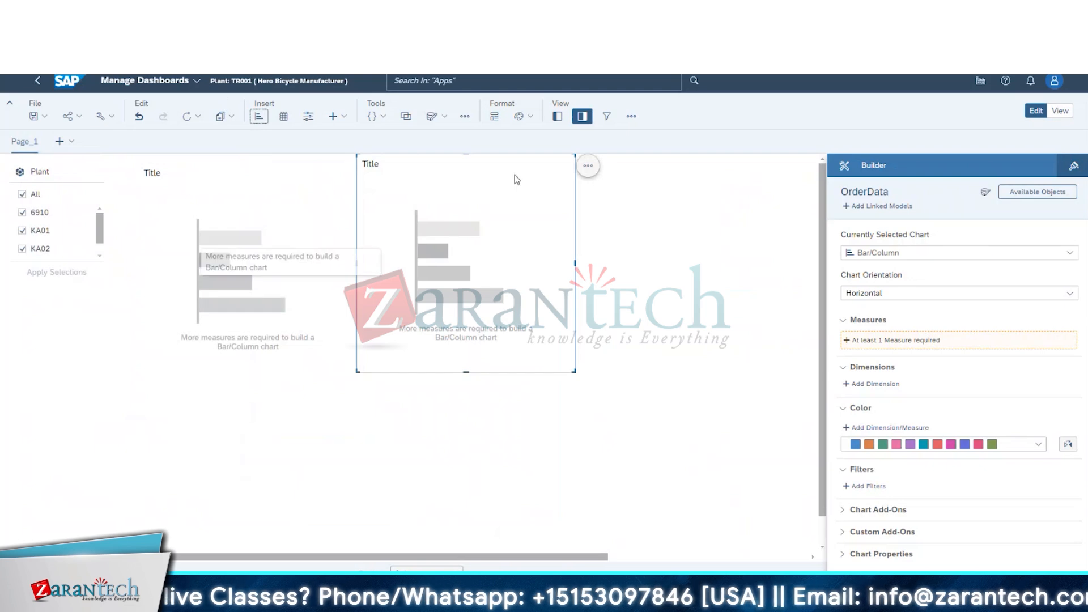
click(589, 167)
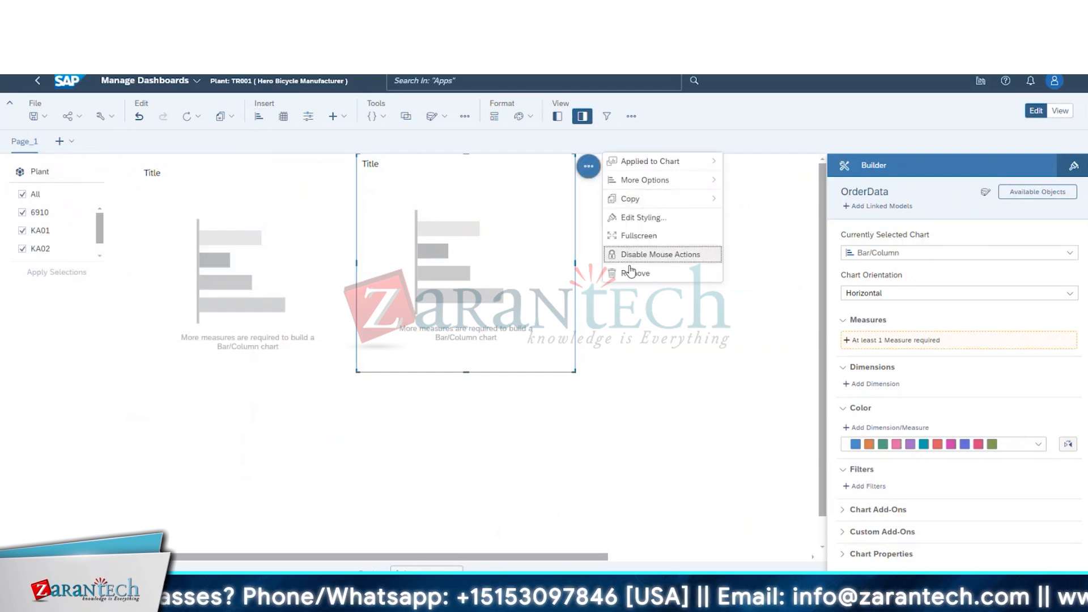
click(630, 273)
- Add the Count and Orders that started before planned date measures to the empty bar chart beside the Plant filter
click(251, 212)
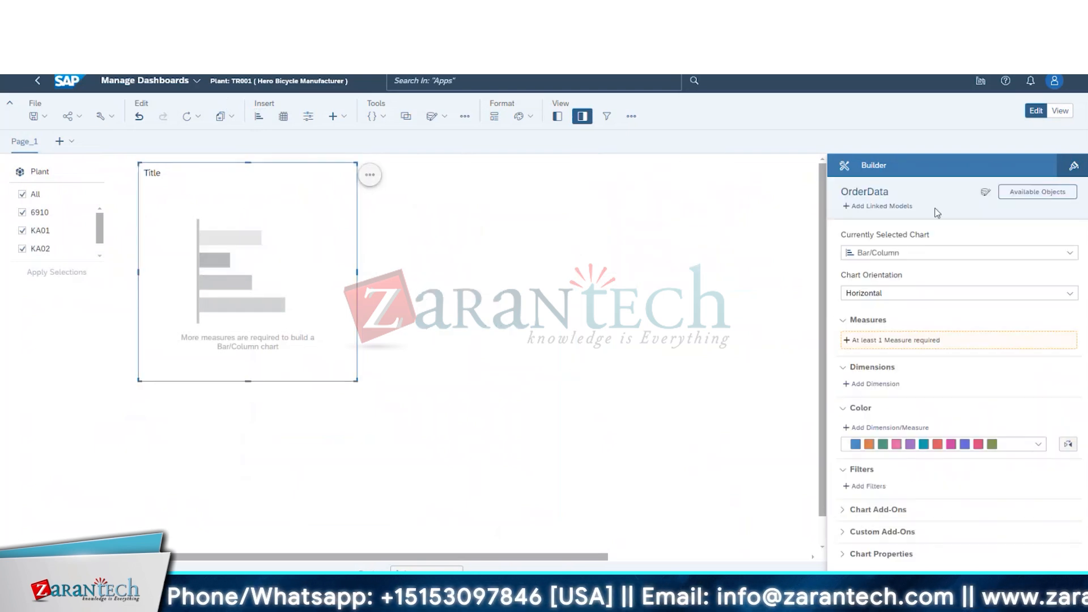
click(859, 341)
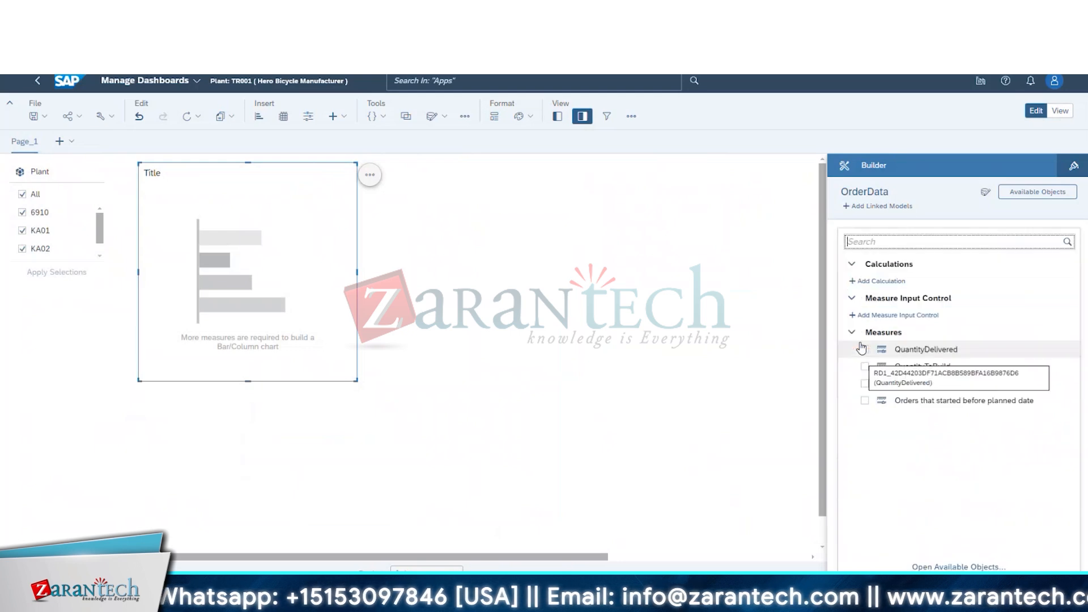
click(865, 384)
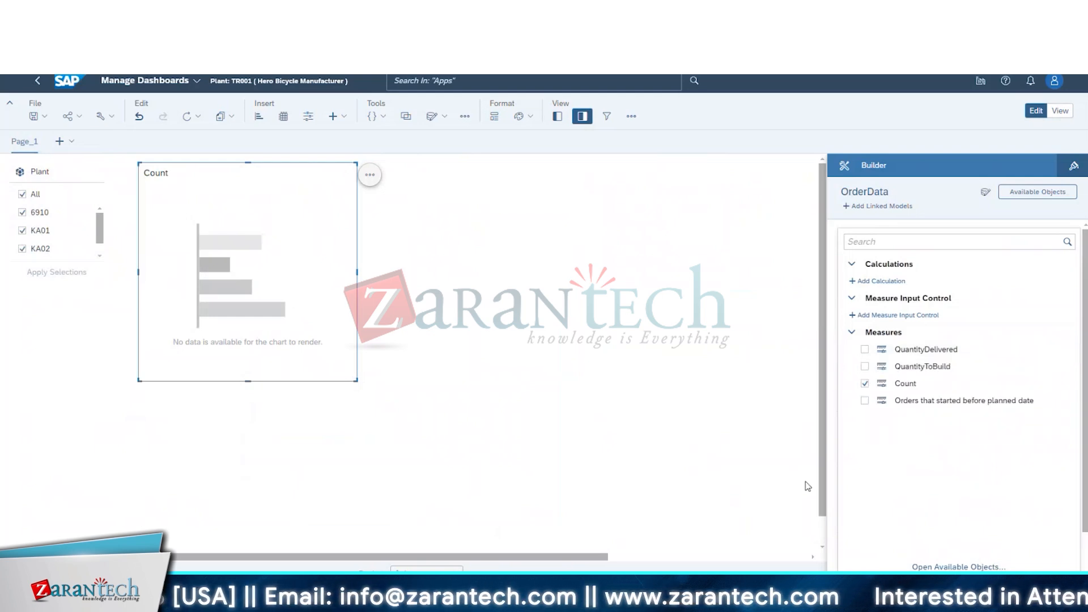
click(852, 334)
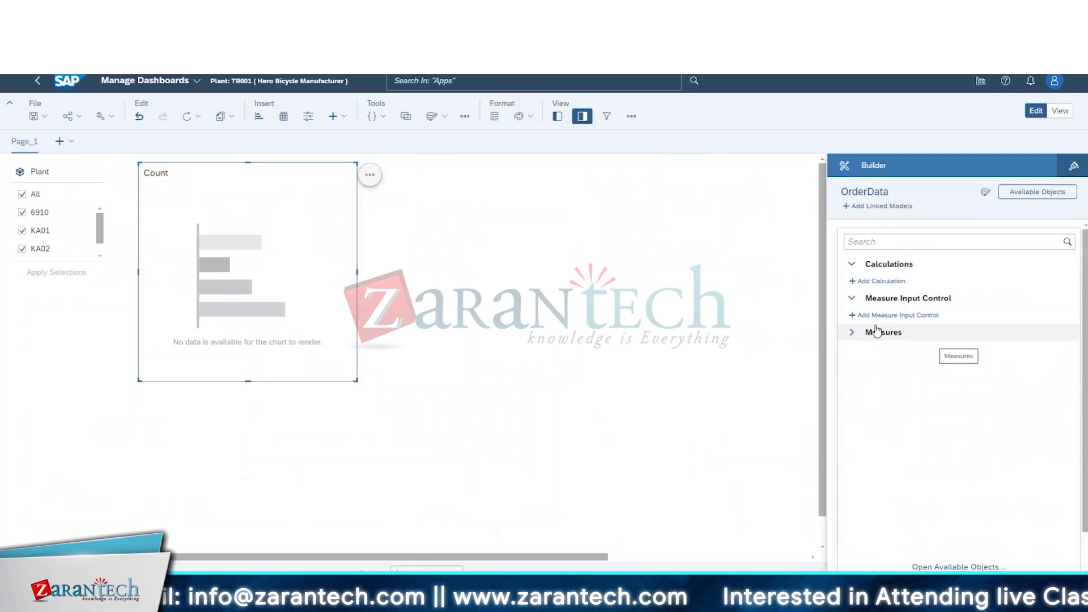
click(853, 335)
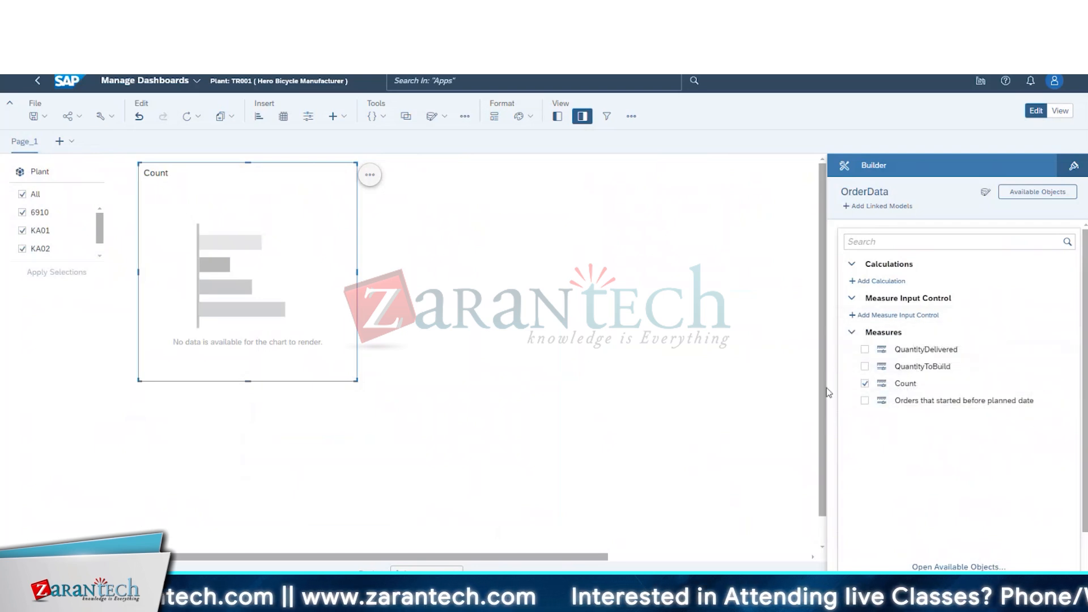
click(865, 401)
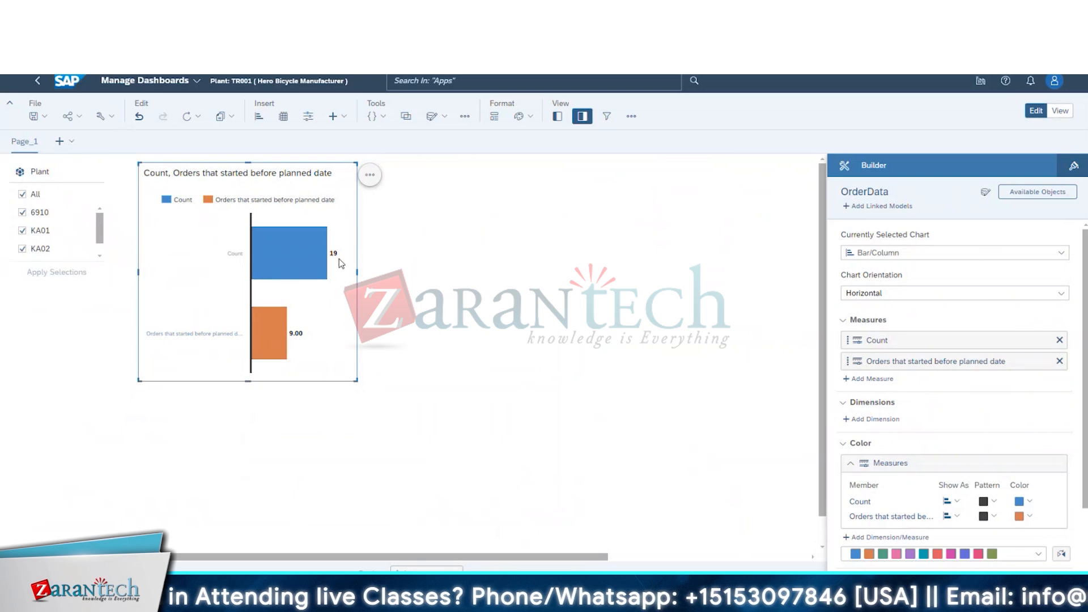
- Limit the Plant filter to plant 6910 only and apply the selection to the chart
mouse_move(338, 259)
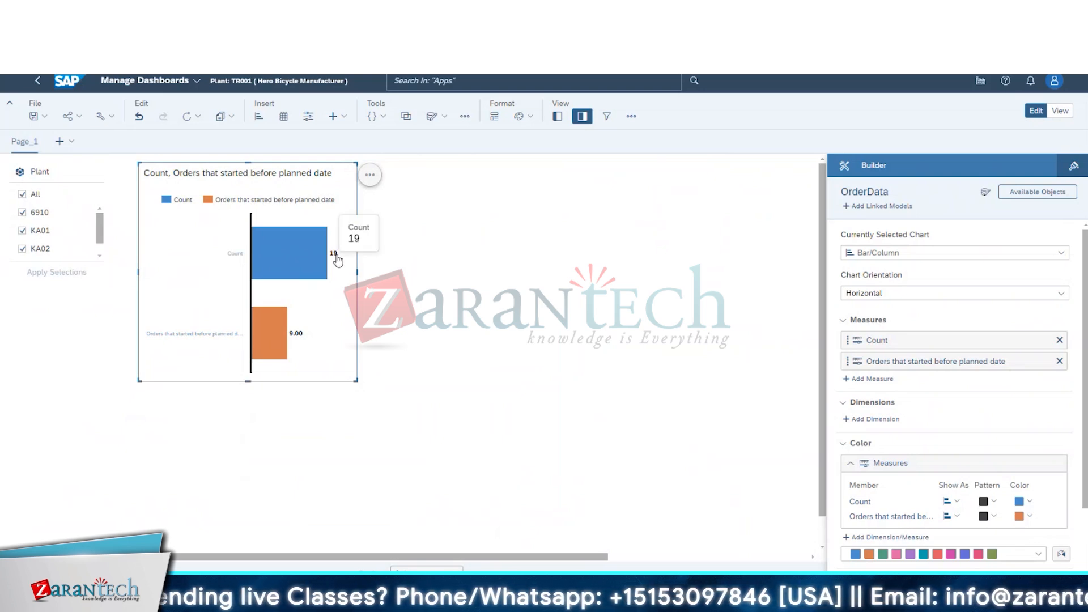
click(22, 194)
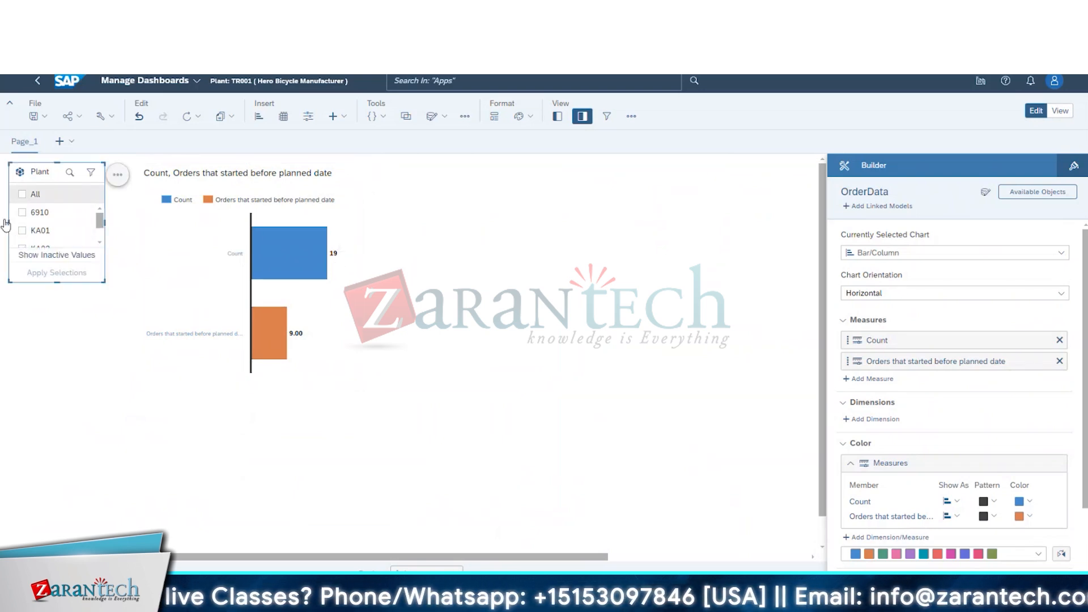
click(22, 213)
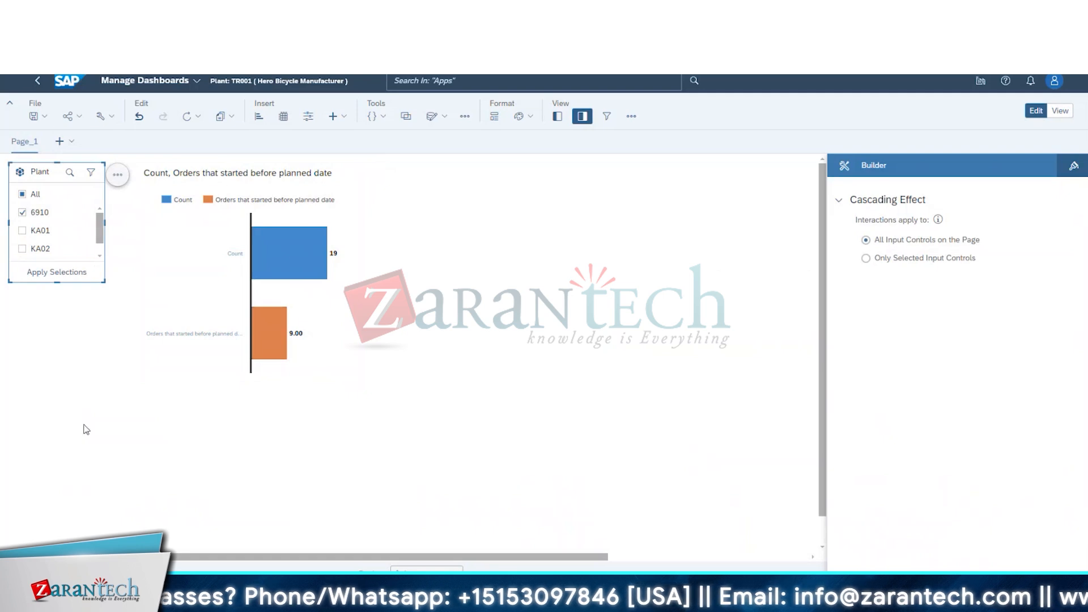
click(55, 274)
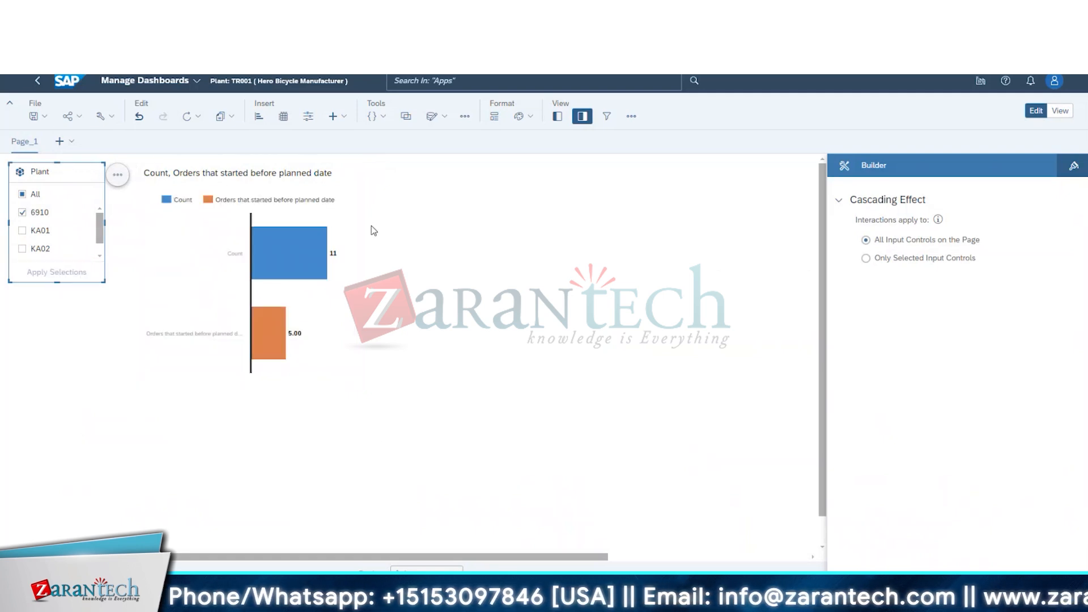
mouse_move(268, 358)
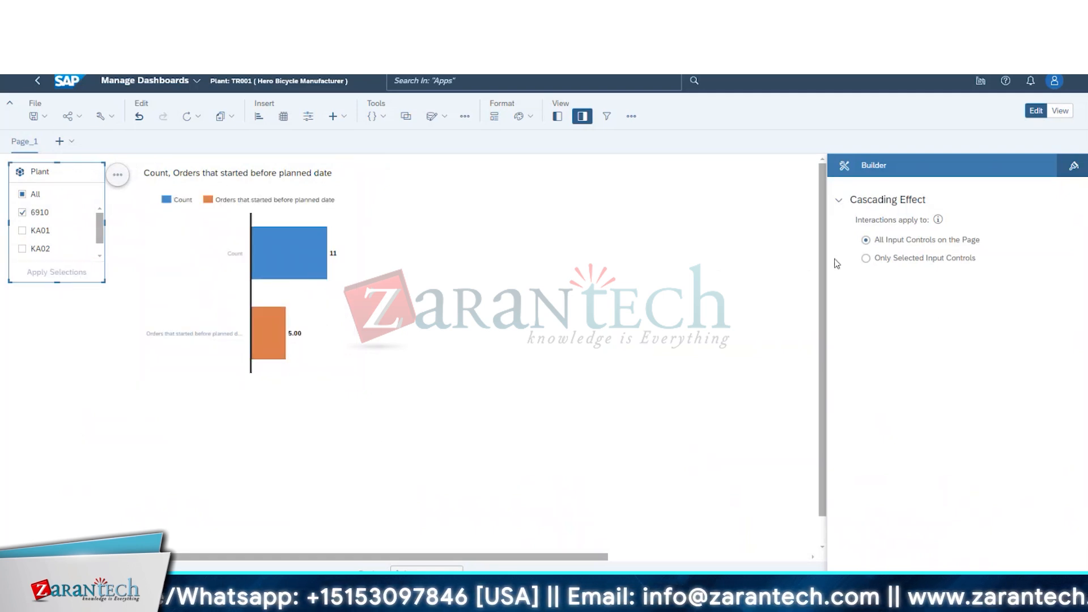
click(1078, 170)
click(844, 165)
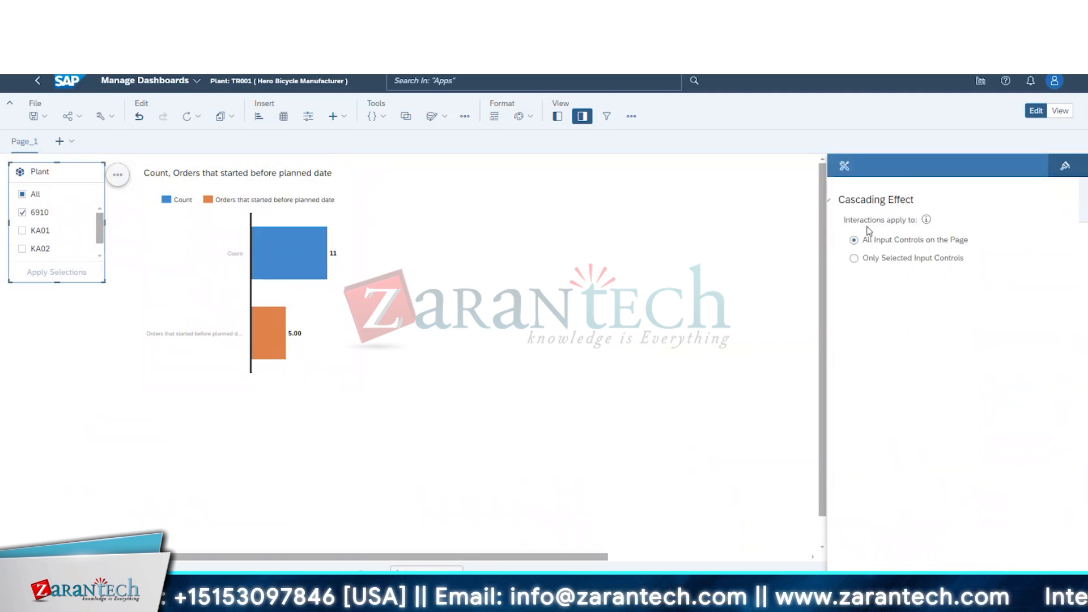
click(840, 201)
click(840, 202)
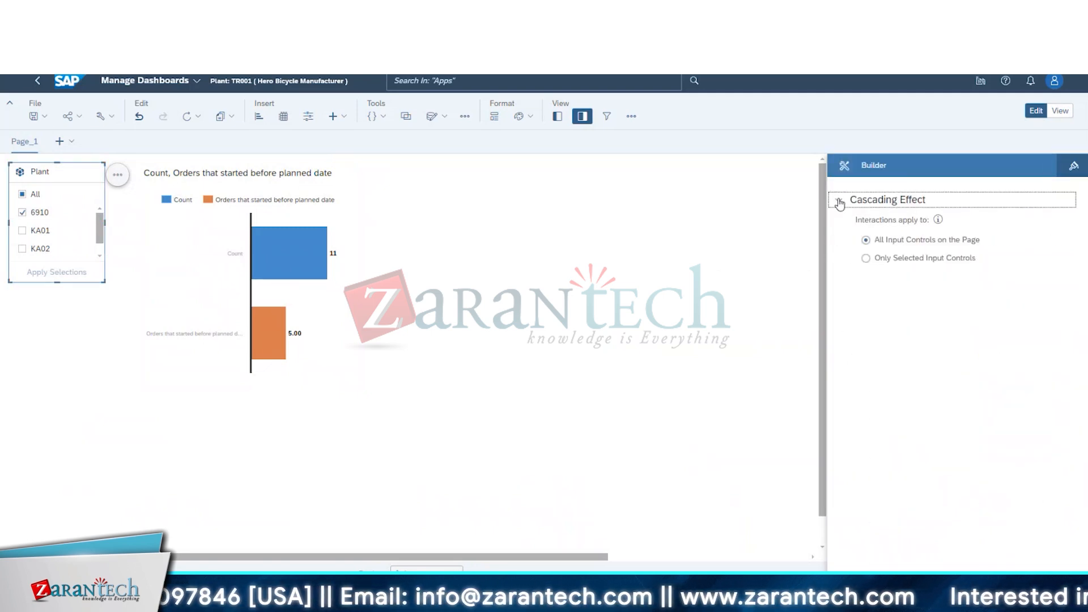
click(368, 306)
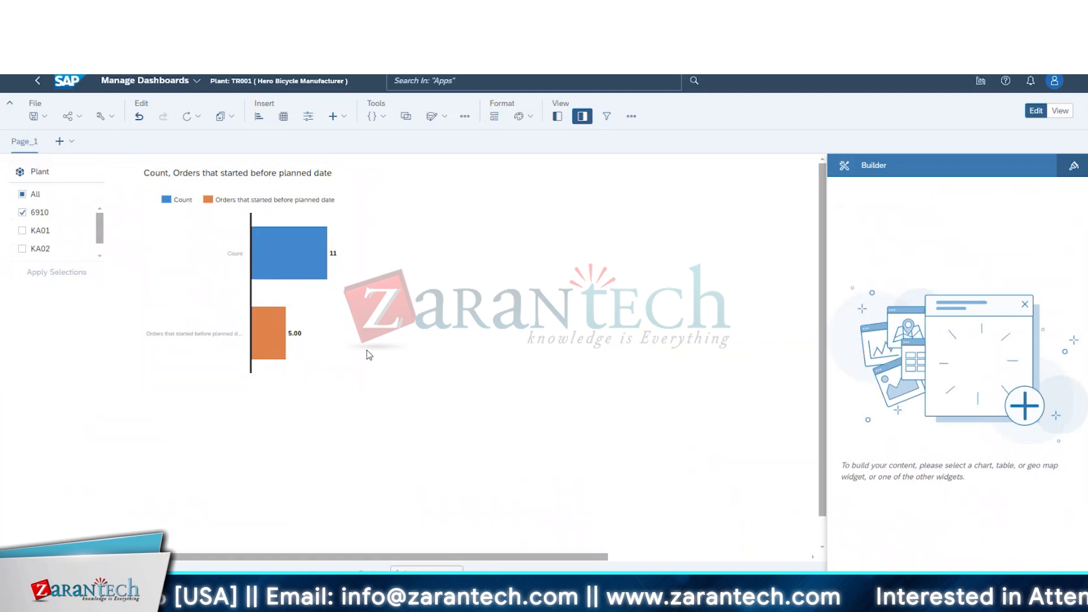
- Change the type of the Count and Orders that started before planned date chart to Numeric Point
click(324, 292)
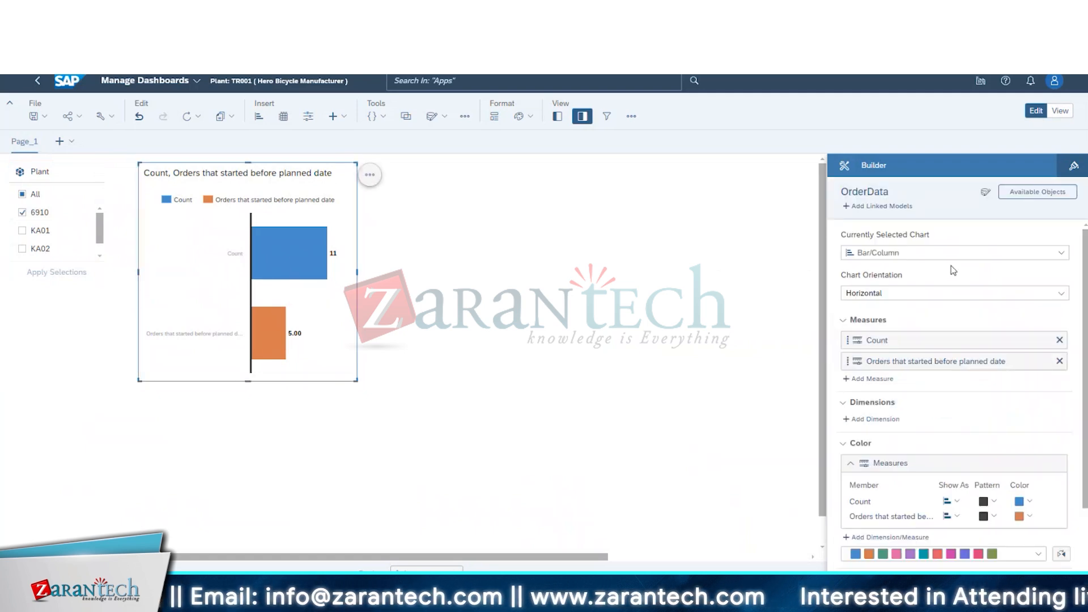
click(1065, 260)
click(1040, 278)
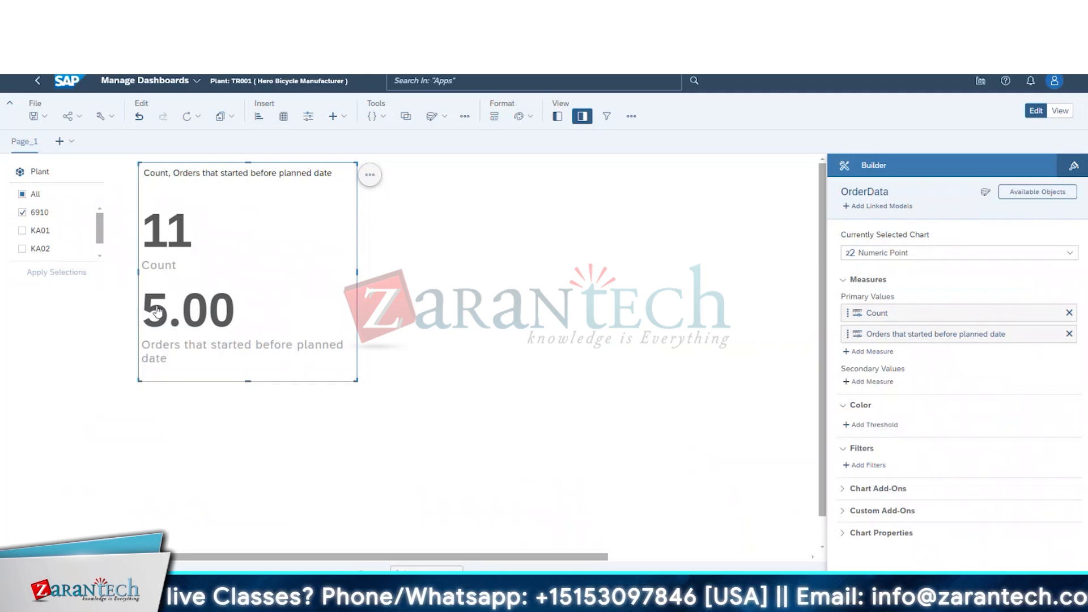
- Start a new calculation for the numeric point chart's primary values
click(869, 352)
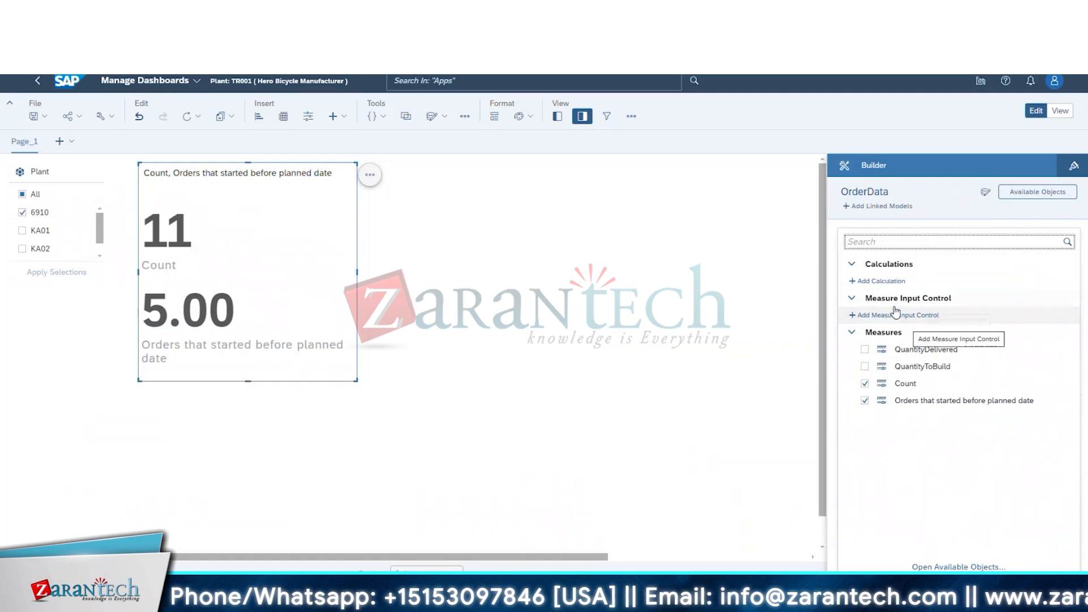
click(886, 281)
click(518, 218)
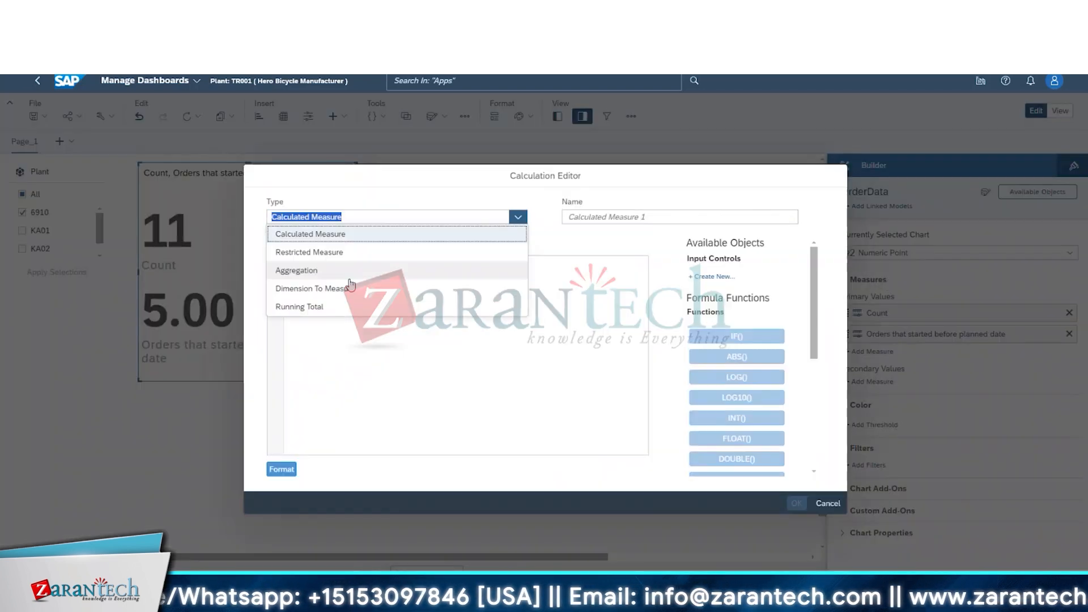
click(370, 216)
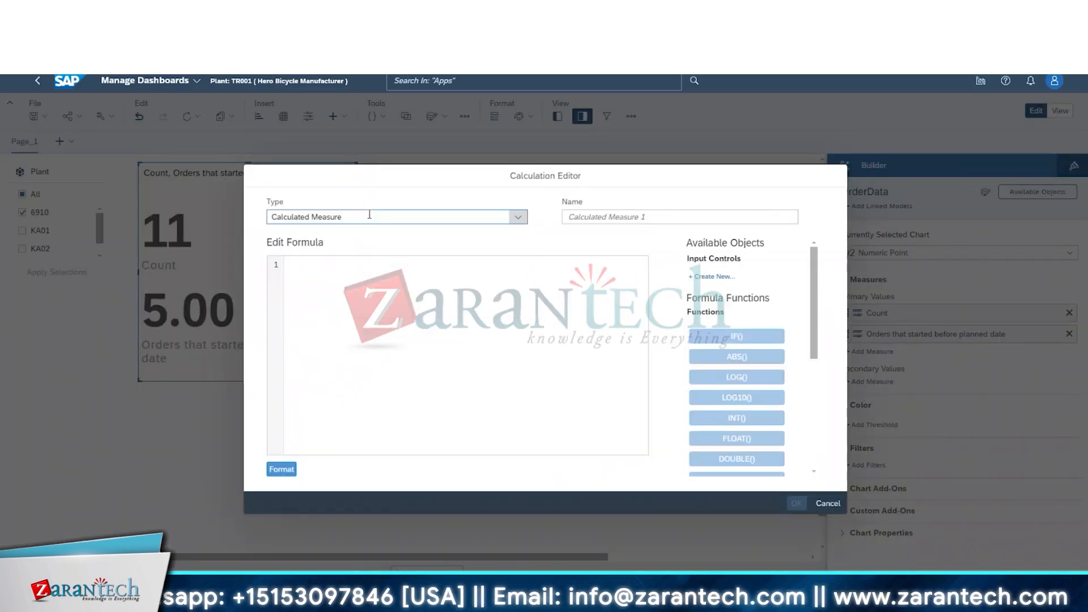
key(BackSpace)
key(BackSpace)
key(BackSpace)
key(BackSpace)
key(BackSpace)
key(BackSpace)
key(BackSpace)
key(BackSpace)
key(BackSpace)
key(BackSpace)
key(BackSpace)
key(BackSpace)
key(BackSpace)
key(BackSpace)
key(BackSpace)
key(BackSpace)
text(Aggregation)
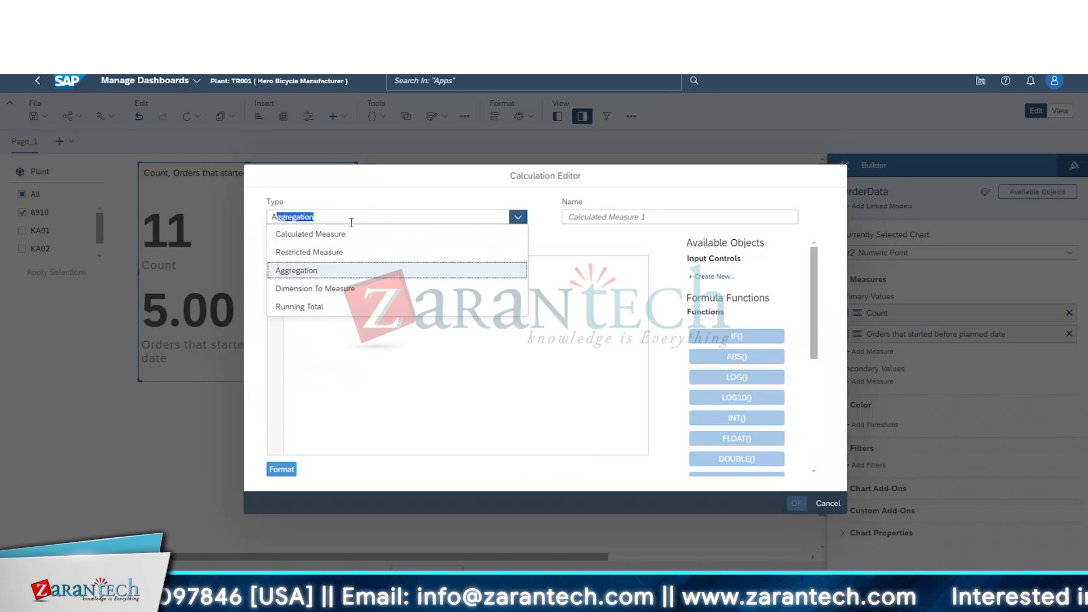
click(309, 271)
click(629, 278)
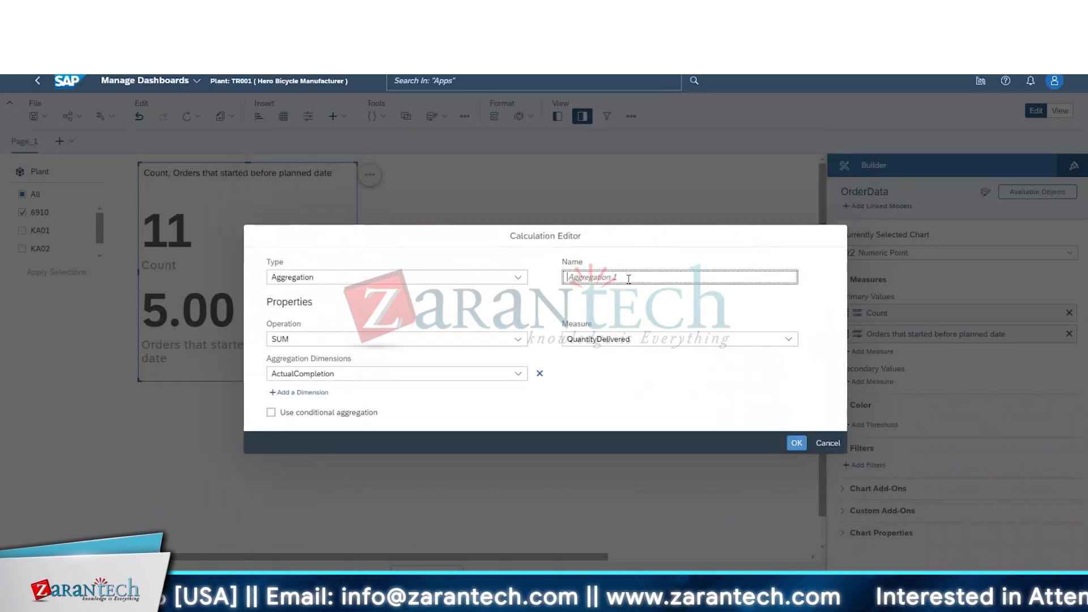
click(517, 277)
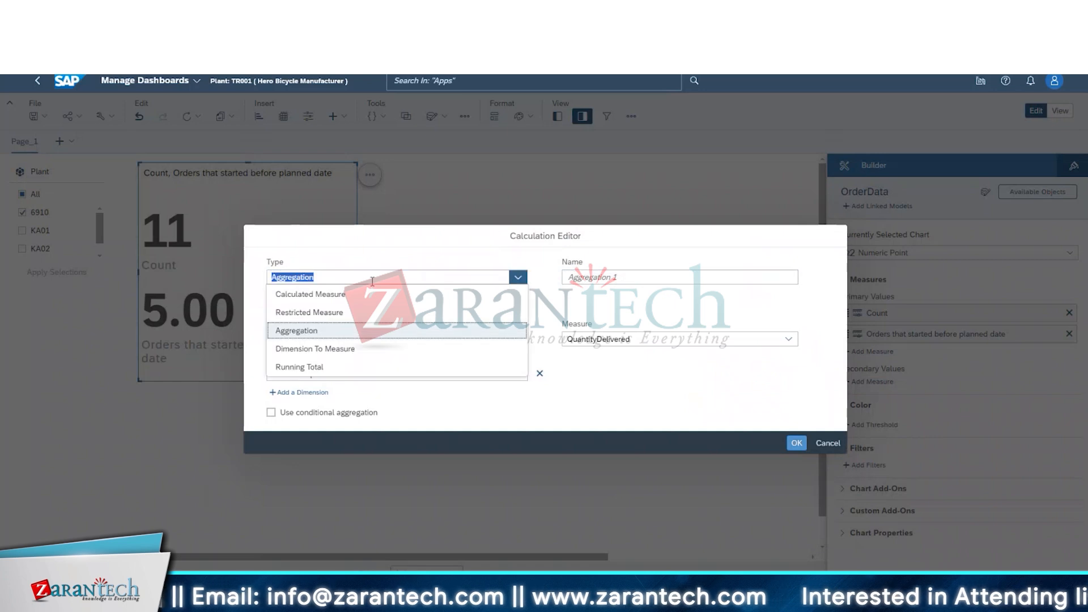
click(338, 294)
- Name the calculated measure StartedOnTime and set its formula to ["OrderData":STARTEDONTIME] / ["OrderData":COUNT]
click(732, 214)
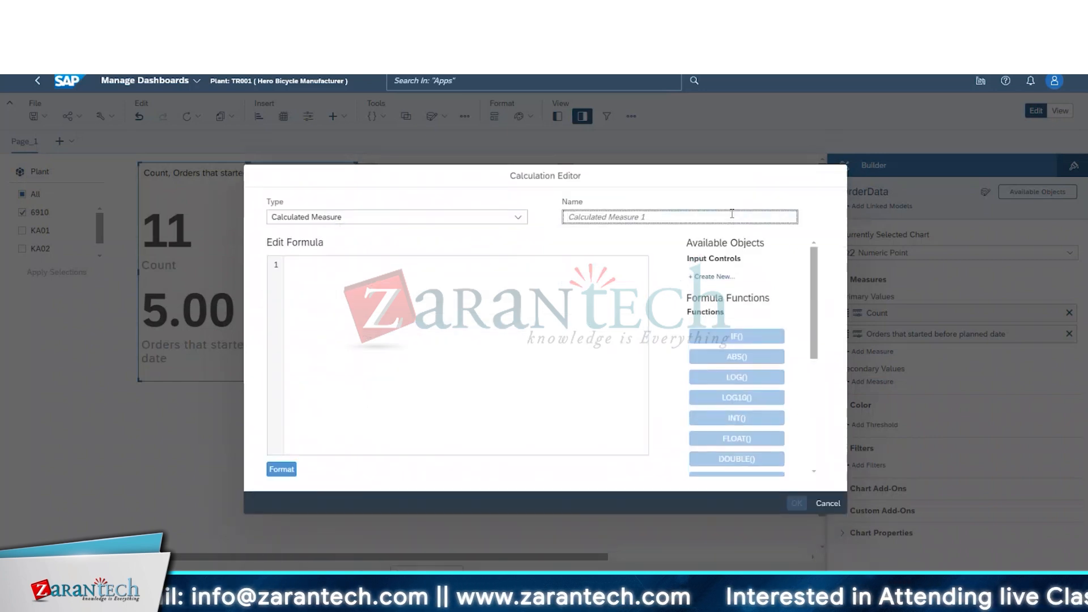
text(StartedOnTime)
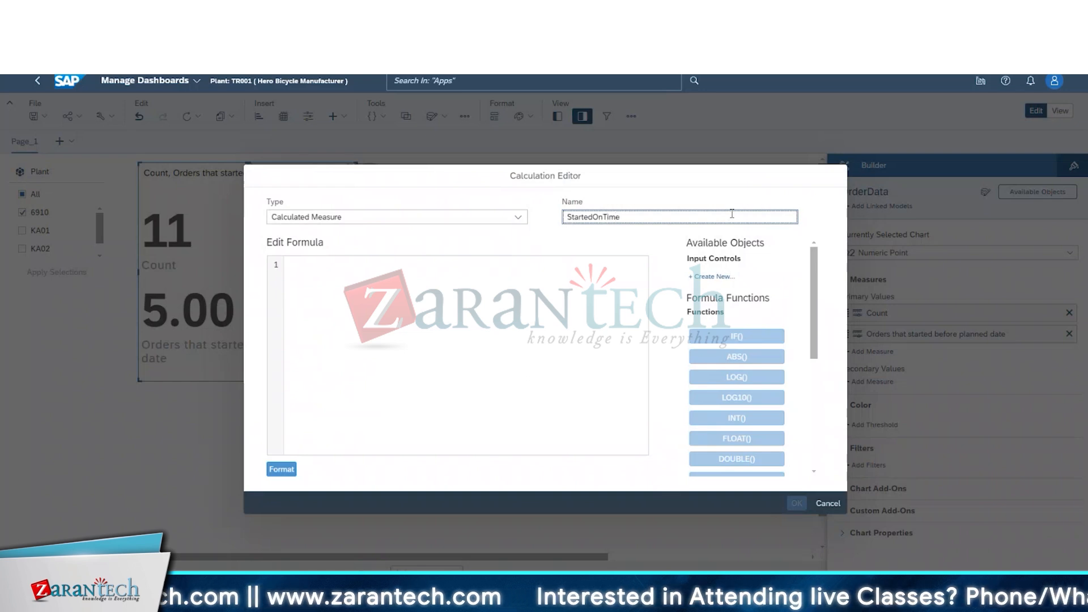
click(371, 316)
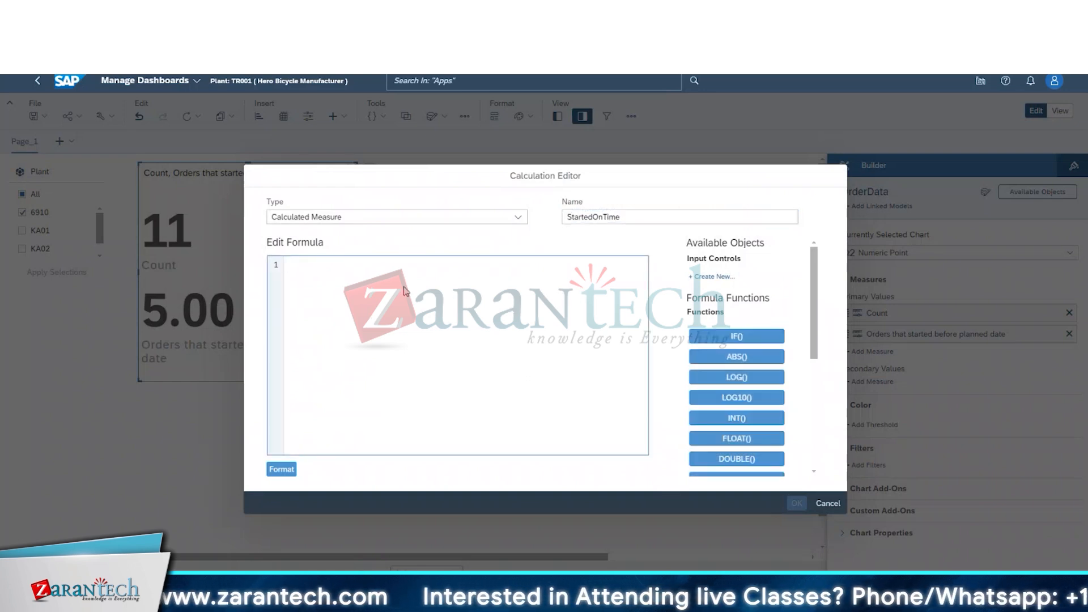
text(order)
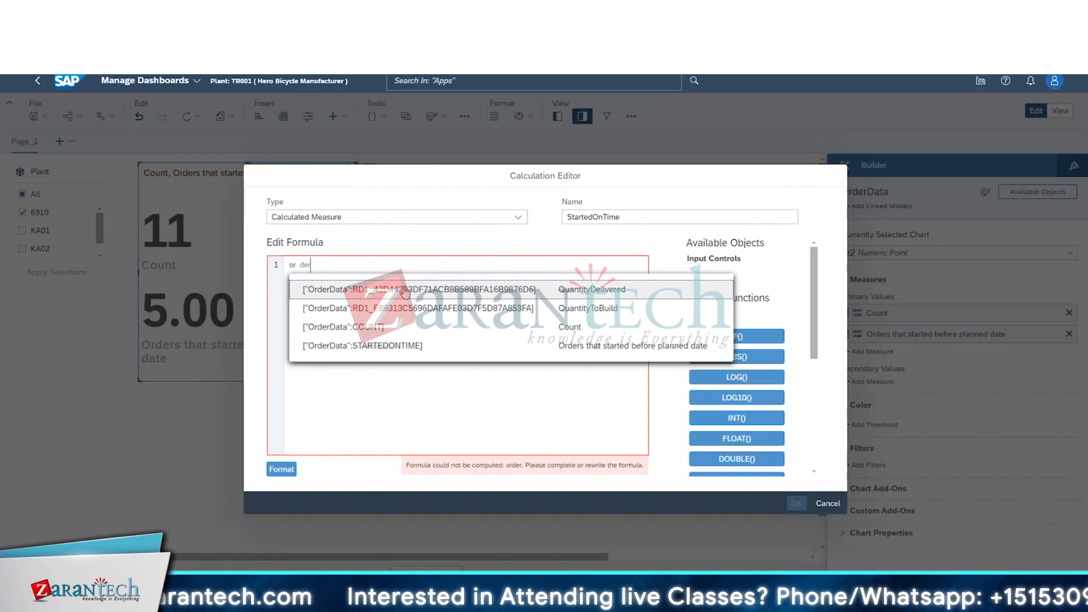
click(397, 345)
text(/)
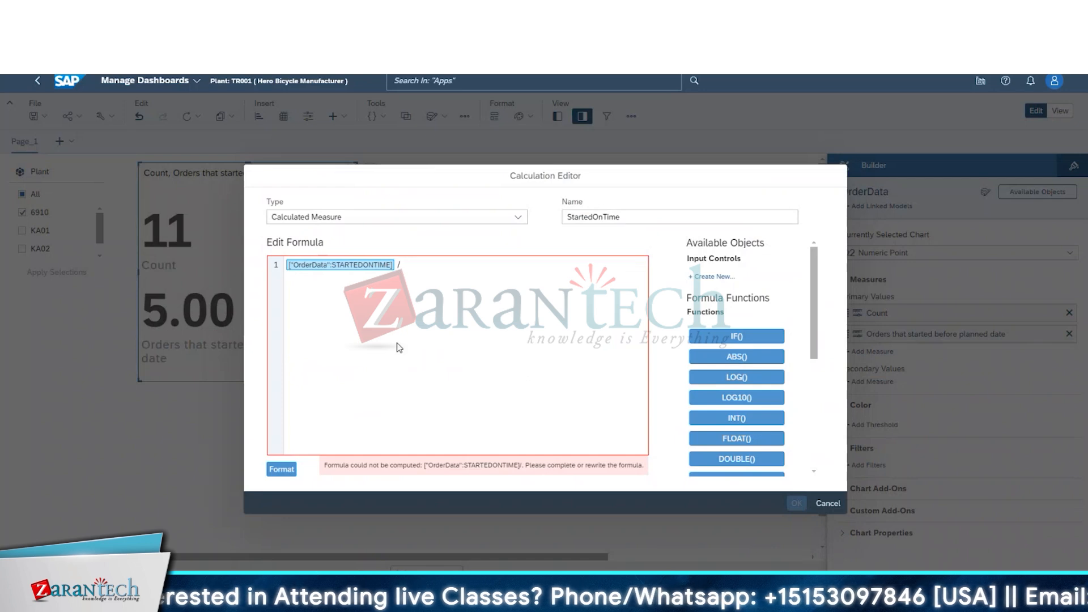
text(un)
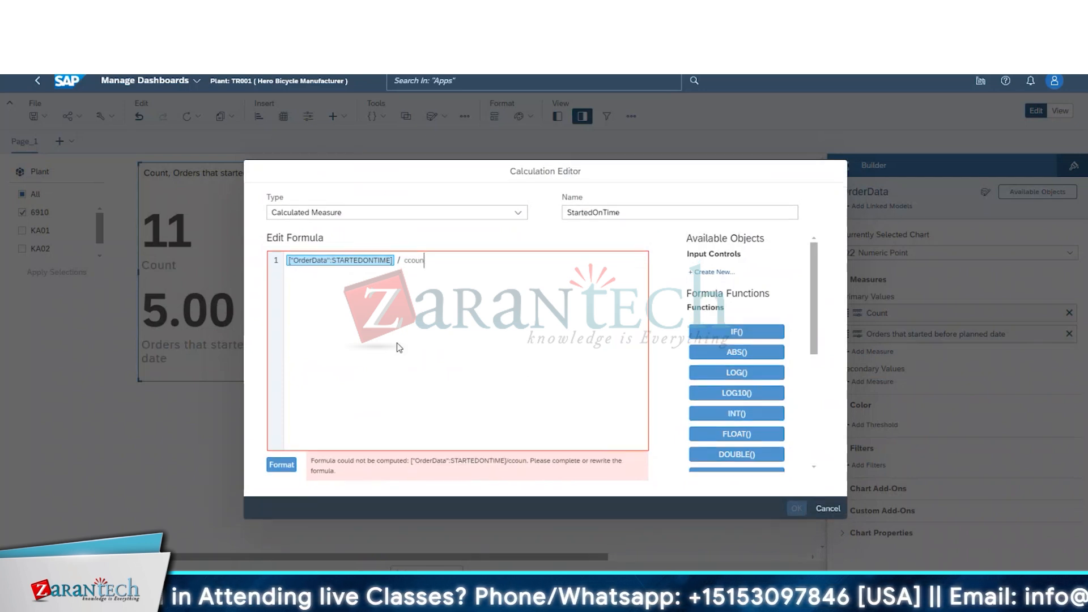
key(BackSpace)
key(BackSpace)
key(BackSpace)
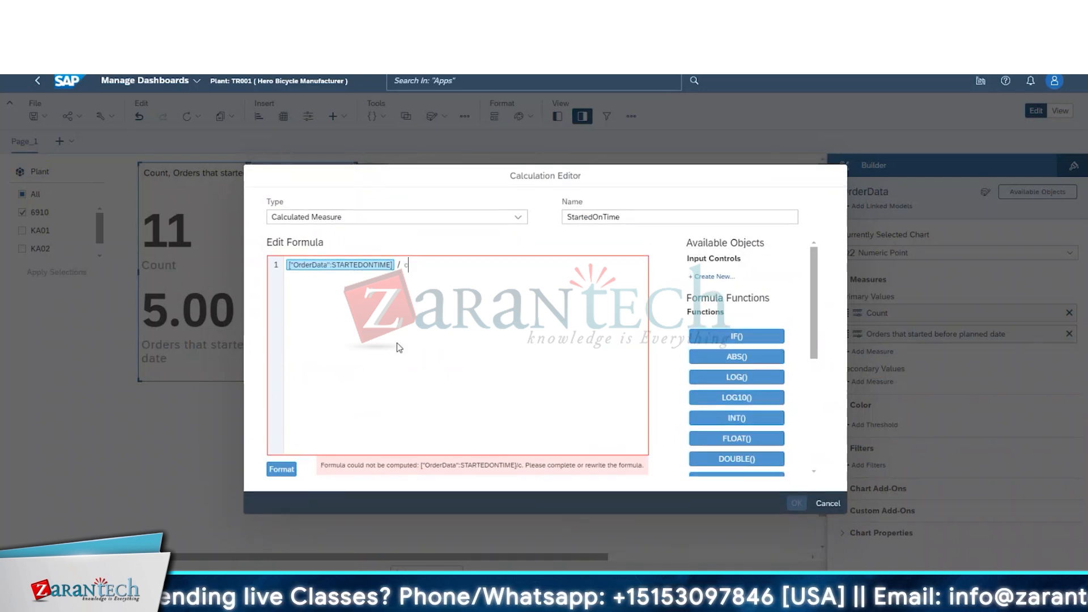
key(Return)
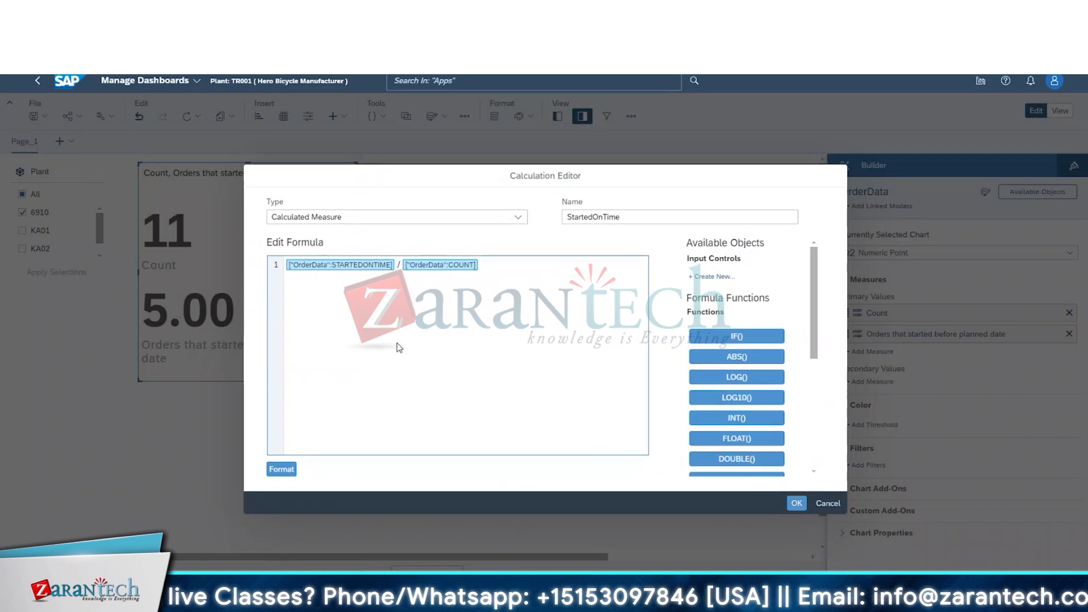
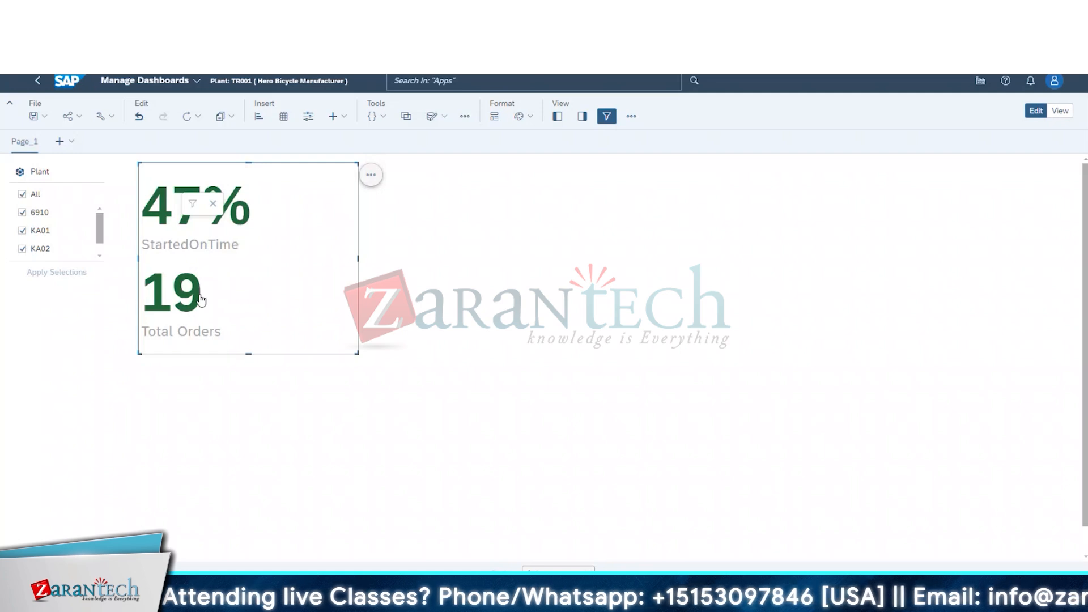
- Open the numeric chart's configuration and inspect the threshold number ranges of its StartedOnTime measure
click(371, 174)
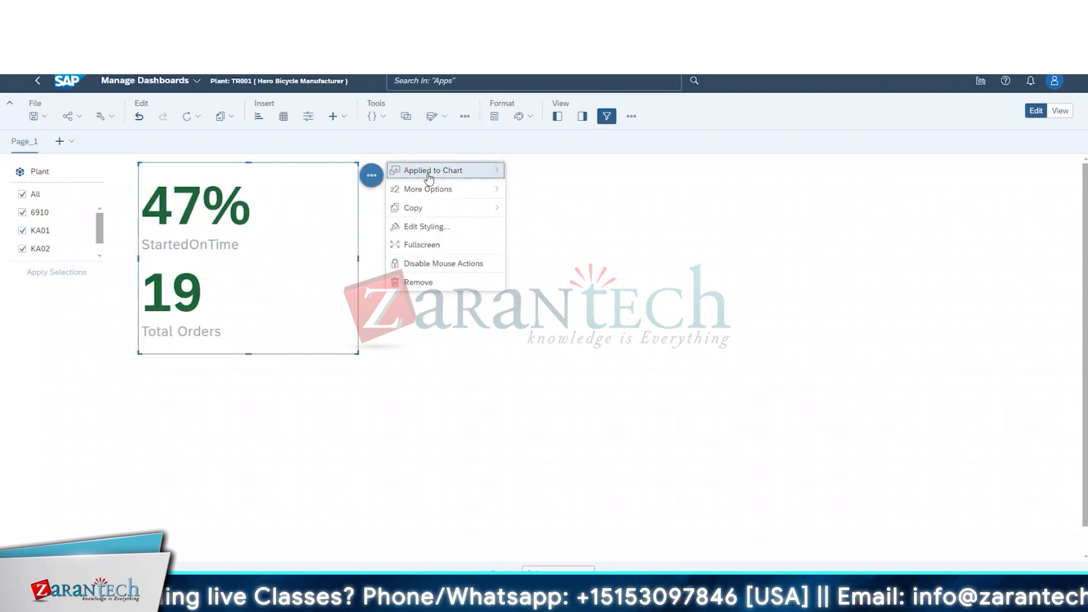
click(216, 210)
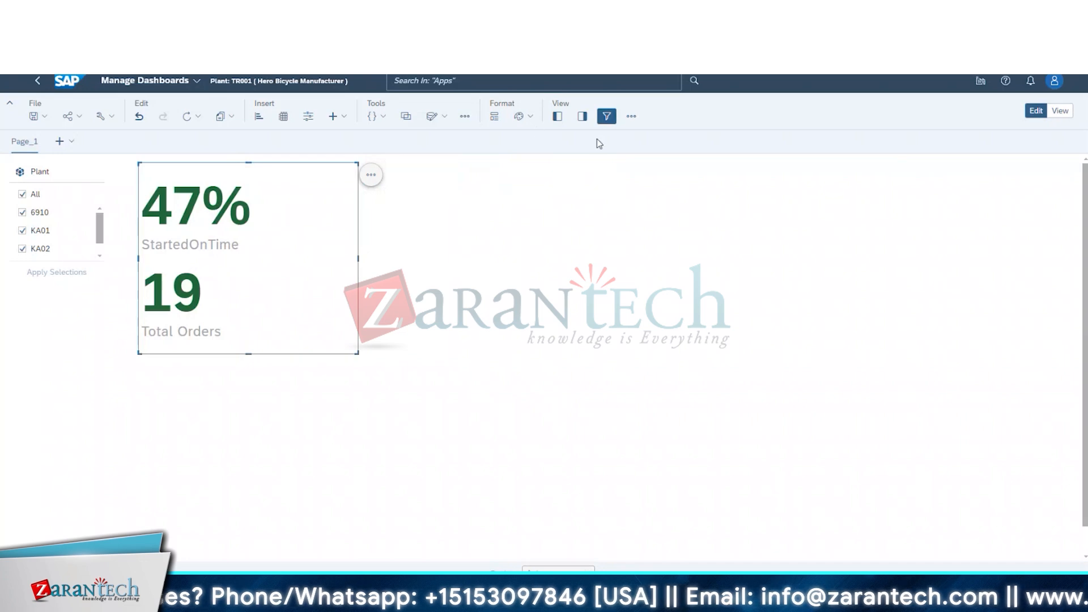
click(371, 175)
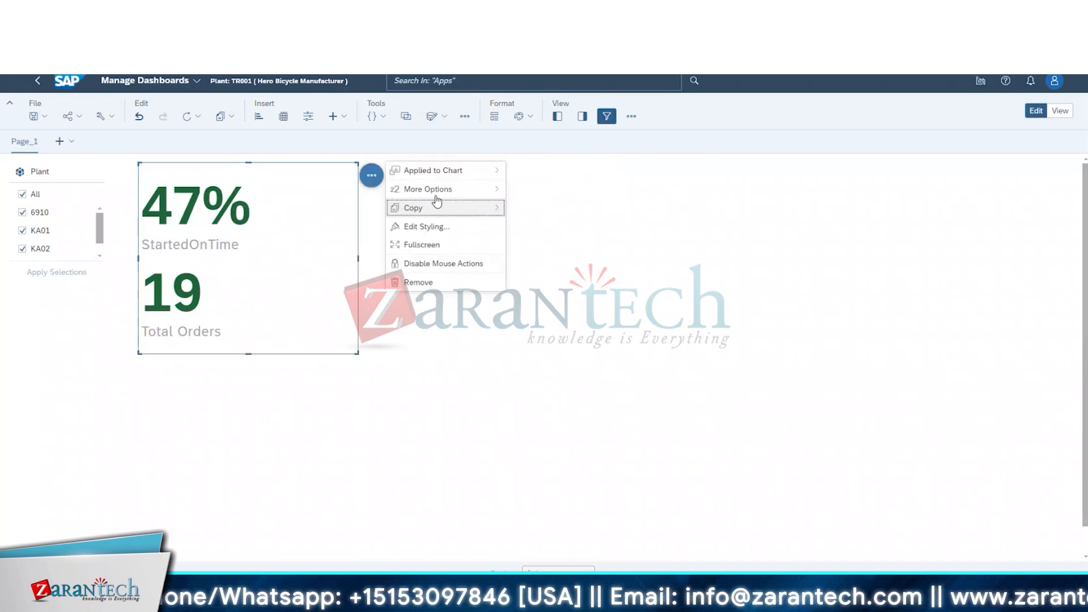
click(440, 228)
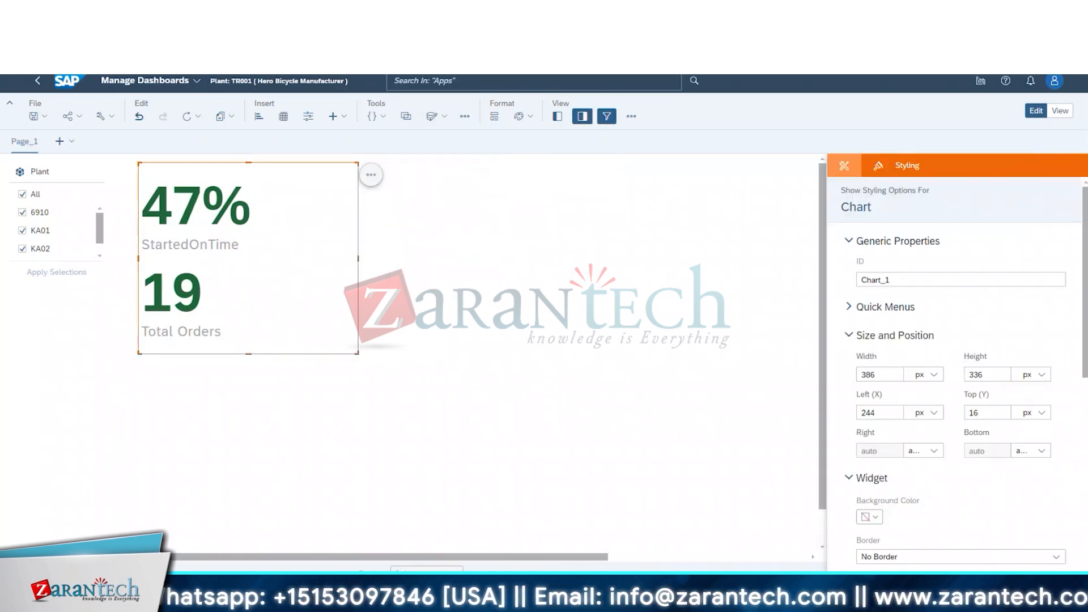
click(841, 162)
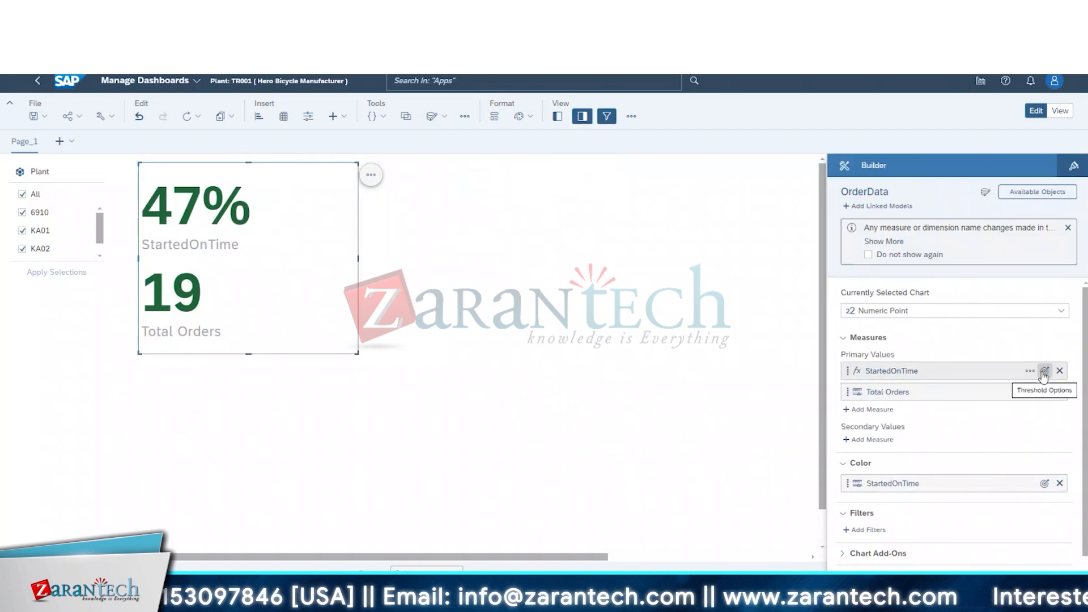
click(1046, 372)
click(993, 388)
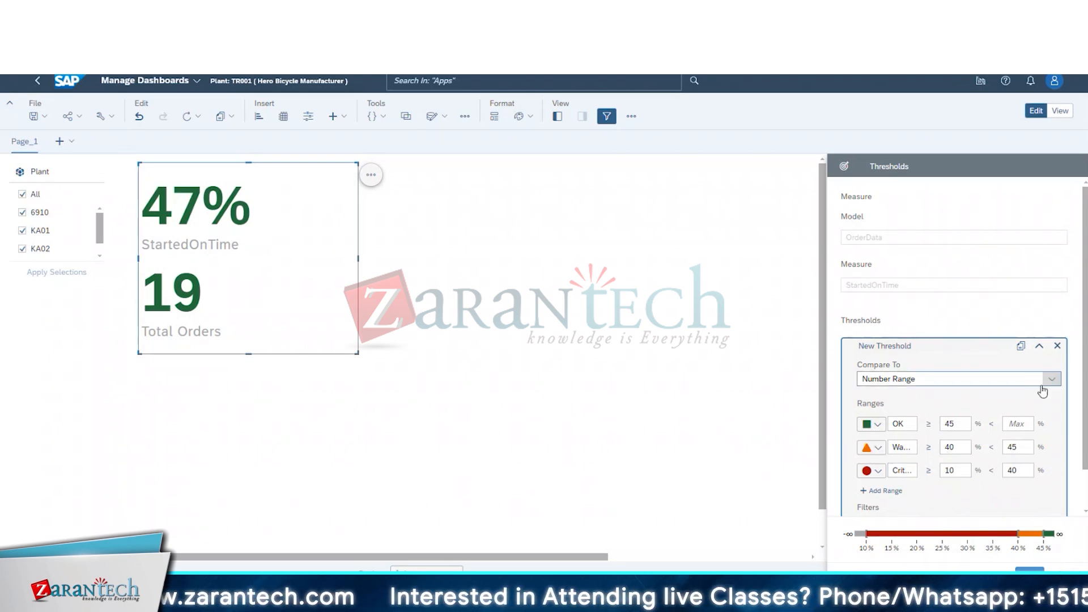
- Try removing the StartedOnTime threshold, cancel the change, and close the chart's builder
click(1057, 347)
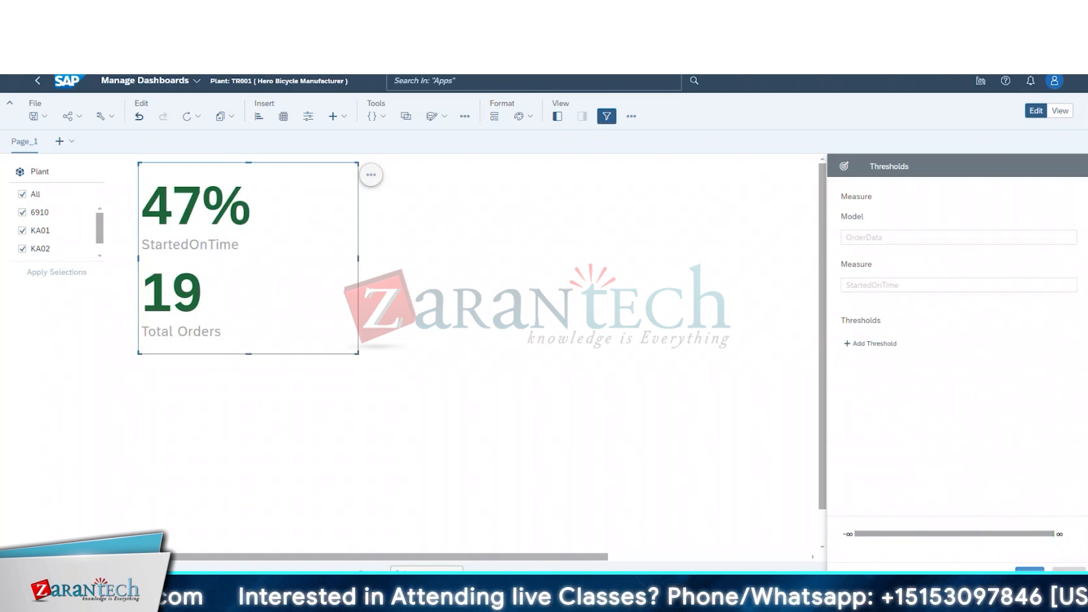
click(1069, 573)
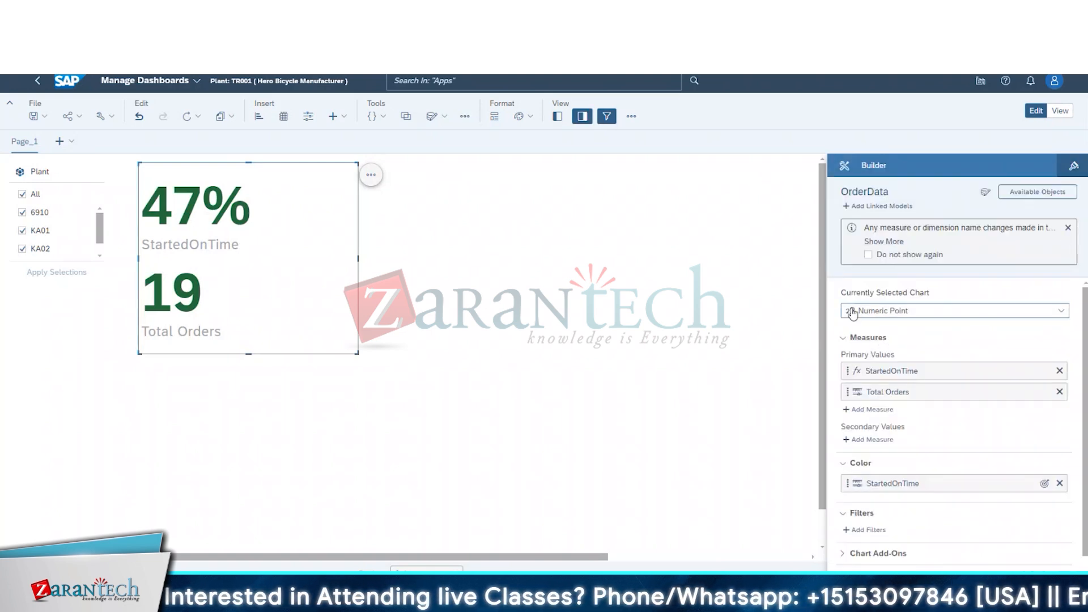
click(1068, 228)
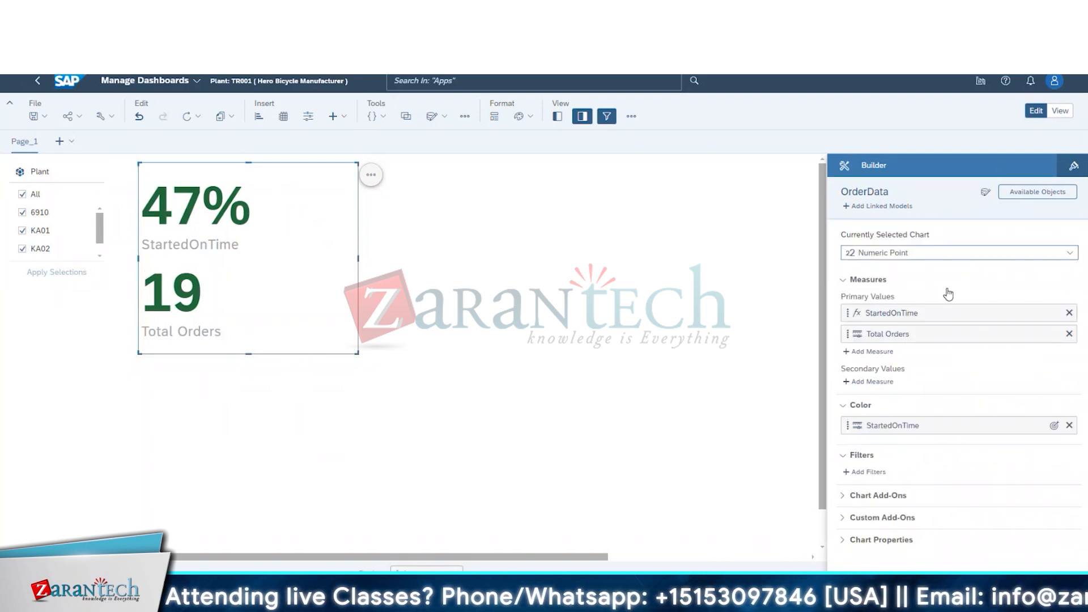
click(711, 286)
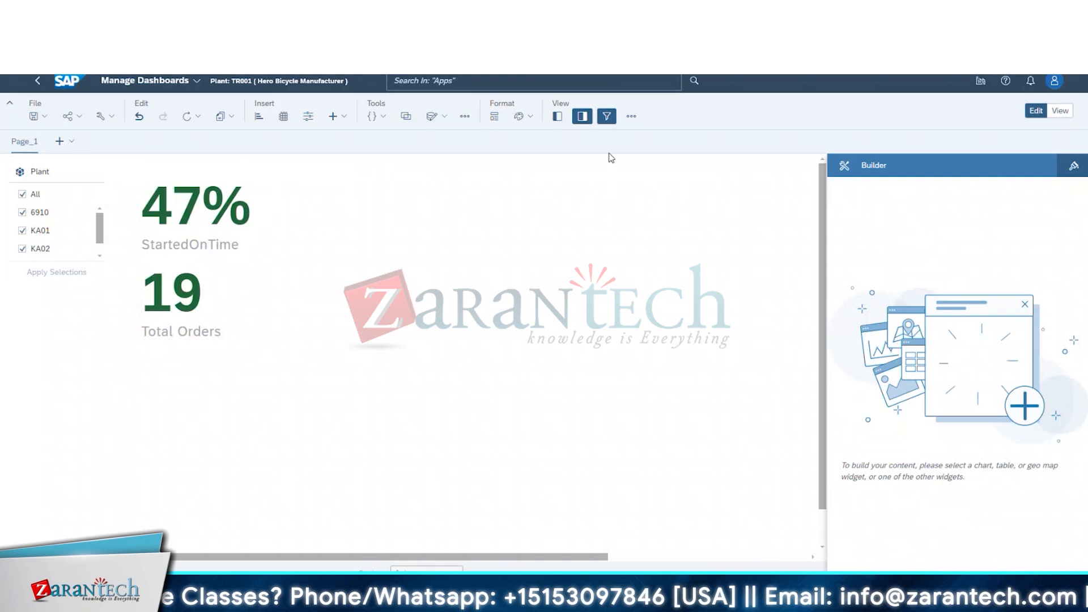
click(582, 116)
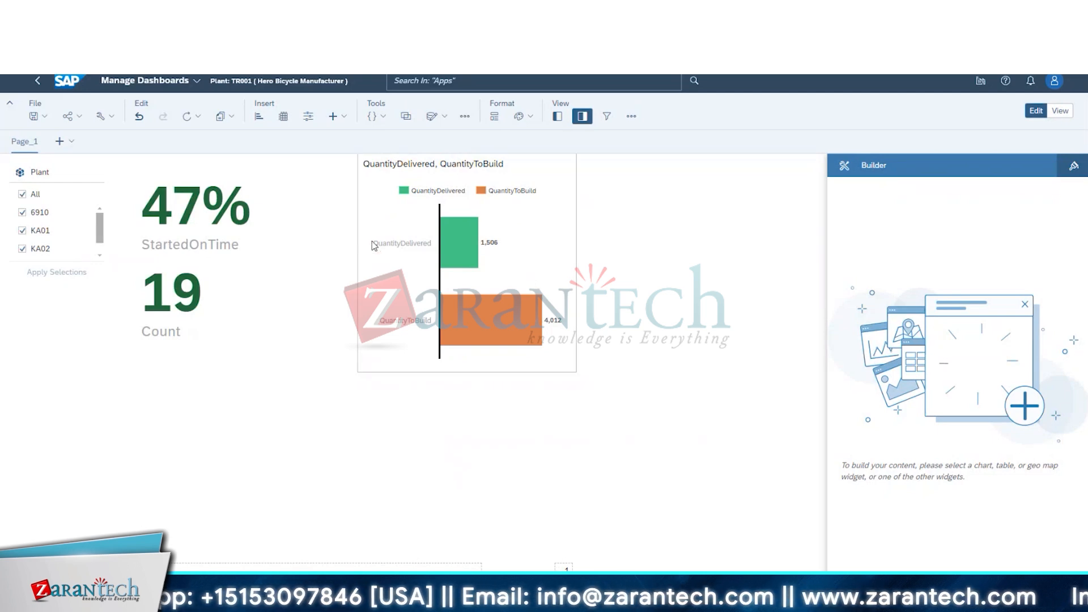
- Select the QuantityDelivered and QuantityToBuild bar chart and open the OrderData data source for editing
click(475, 237)
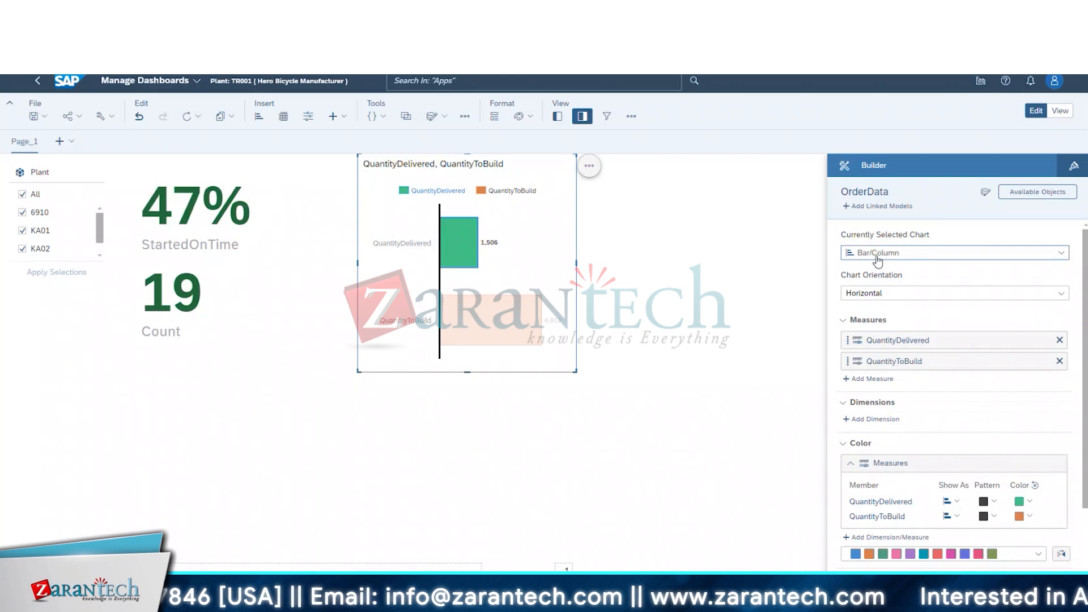
click(730, 332)
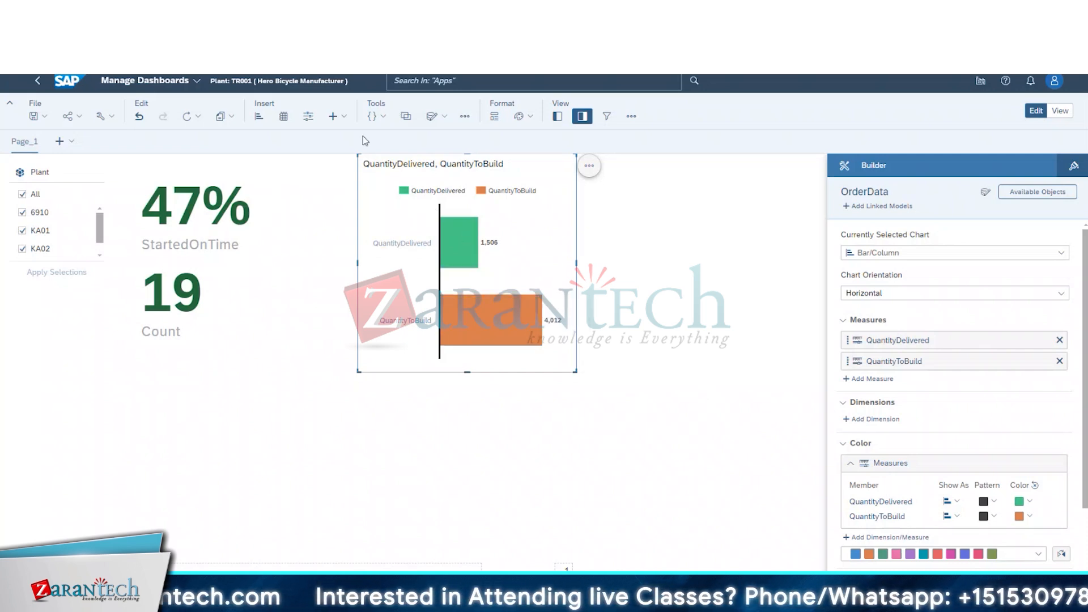
click(434, 116)
mouse_move(504, 137)
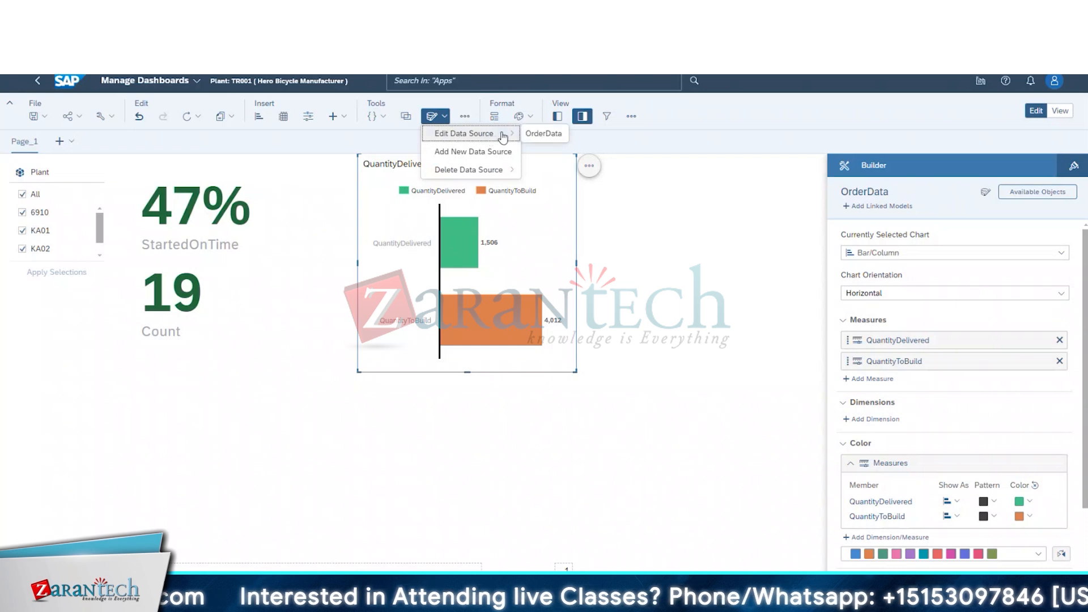
click(569, 137)
click(433, 118)
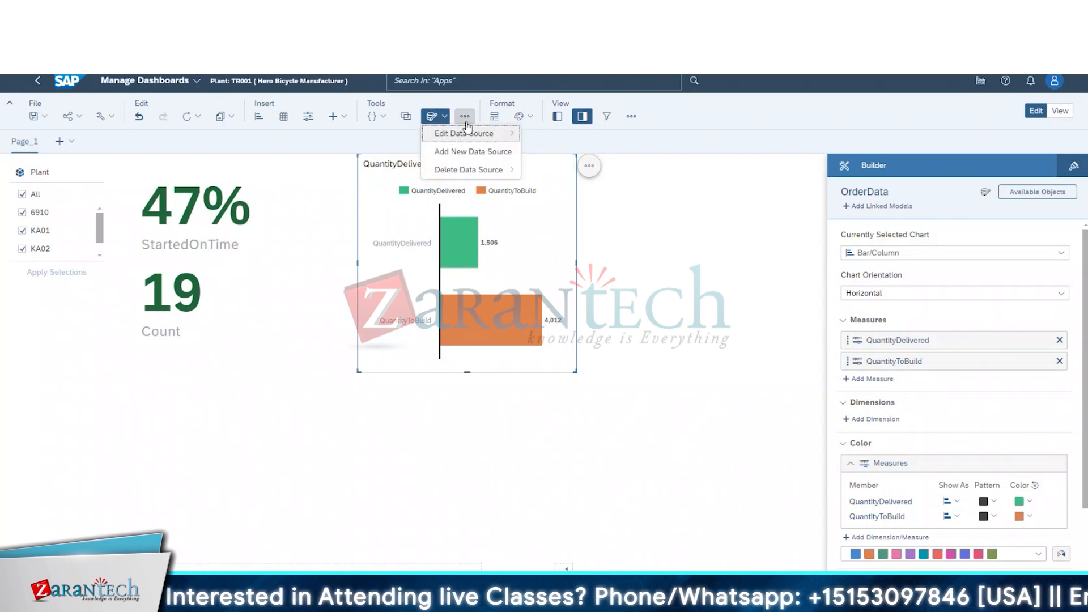
click(582, 116)
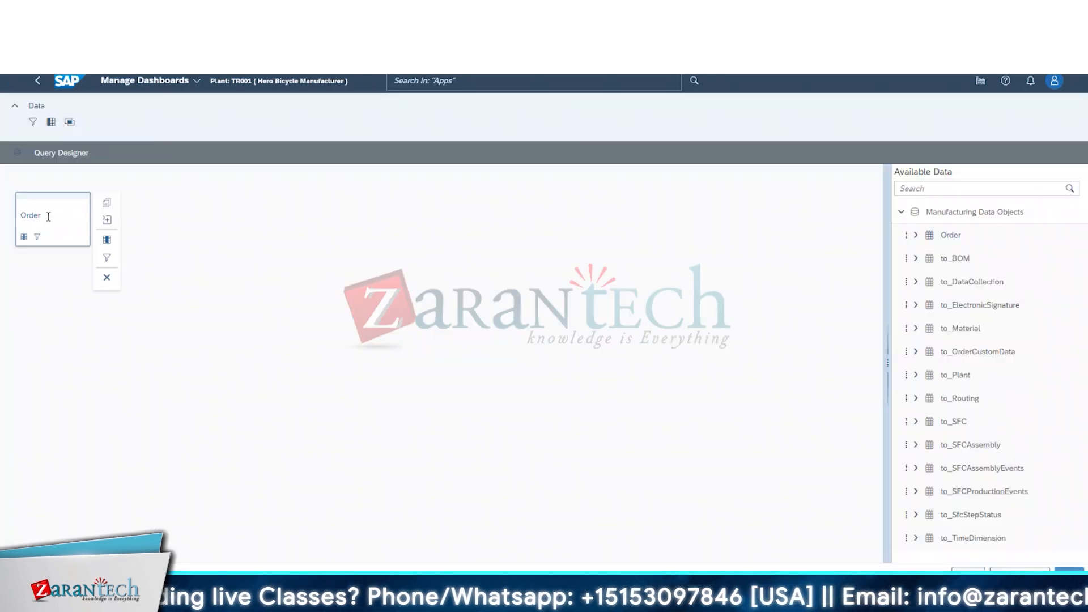
- Add the ActualStart column to the Order object in the query and review the column overview
click(107, 239)
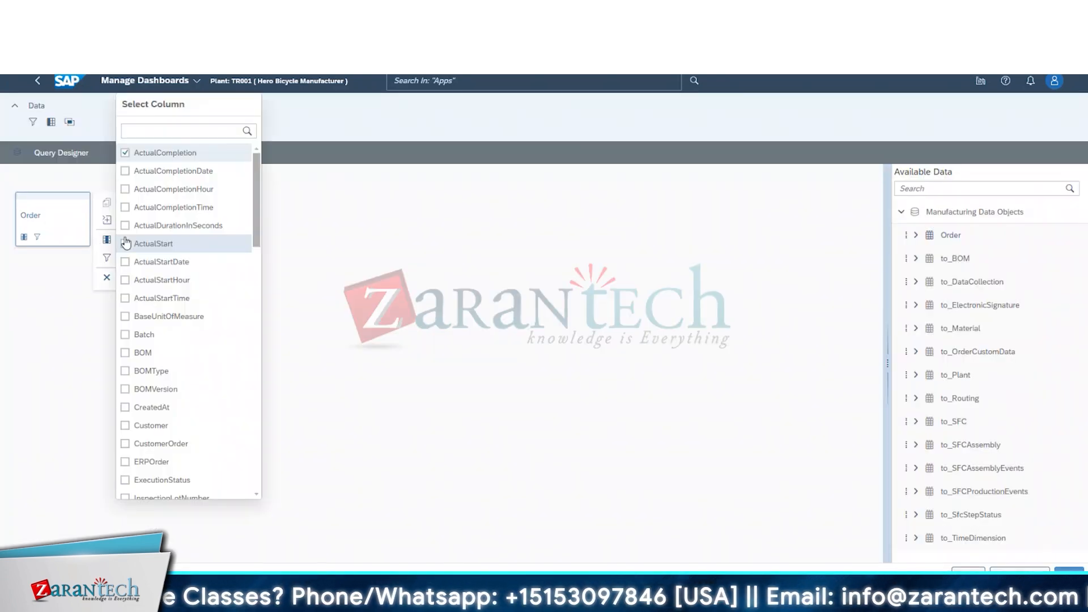
click(125, 243)
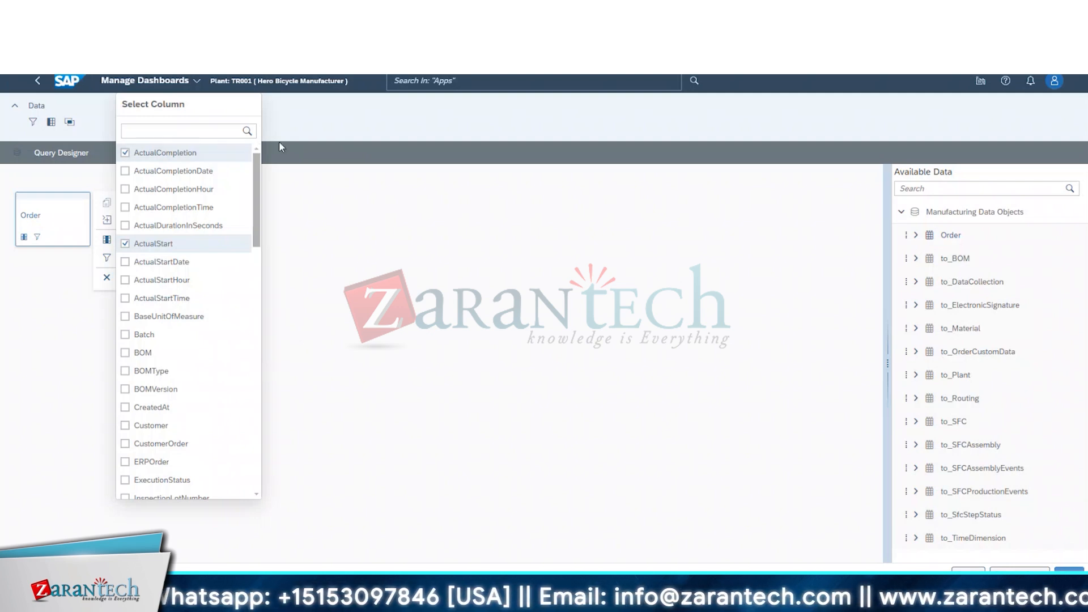
click(375, 267)
click(51, 122)
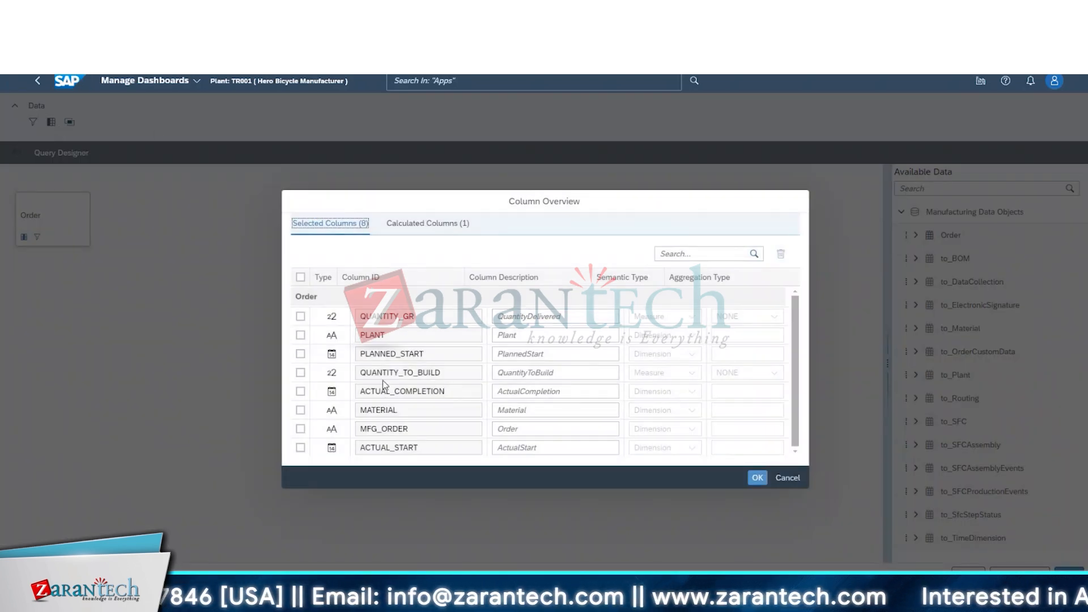
click(797, 479)
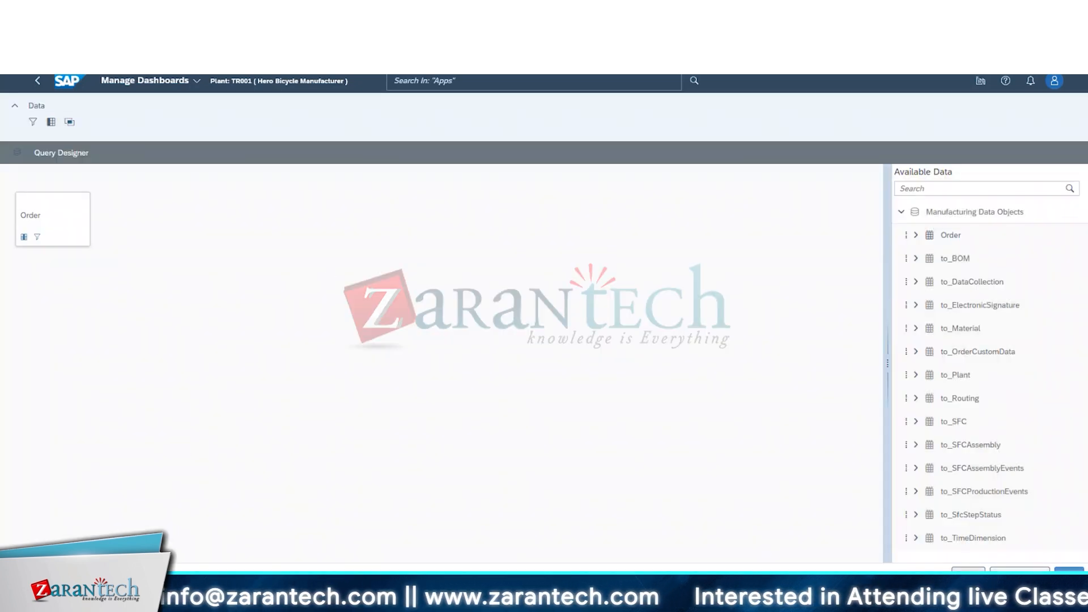
- Leave the query designer without saving the query and close the page's Filters panel
click(958, 570)
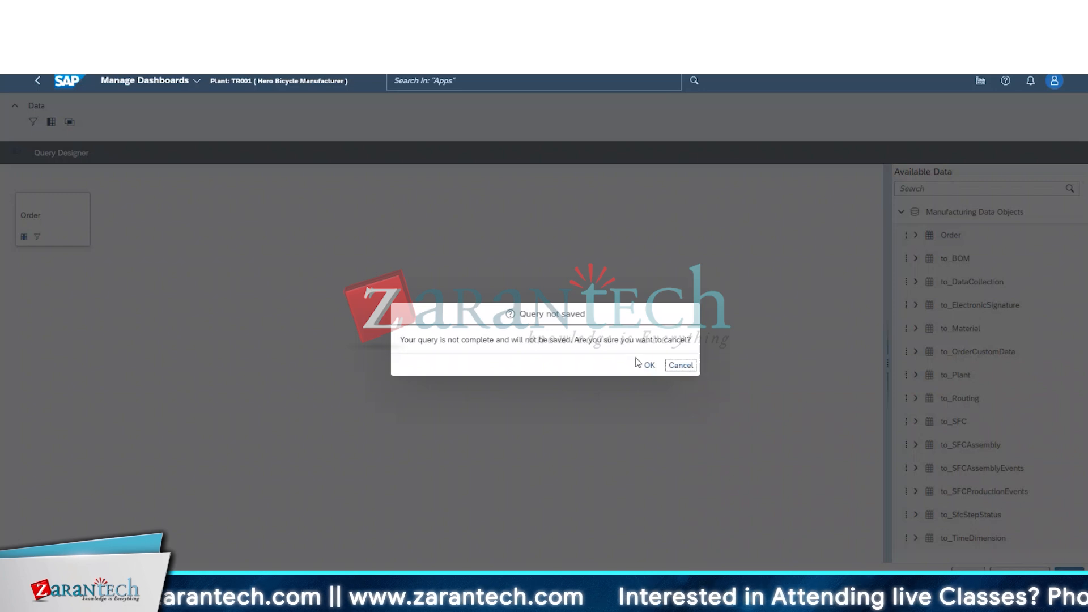
click(647, 365)
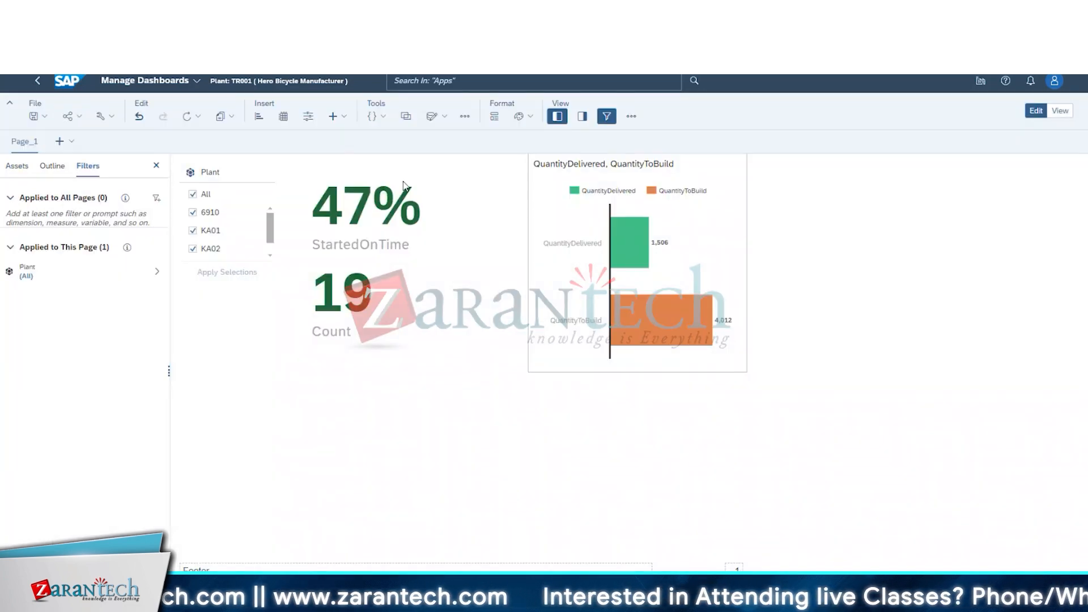
click(157, 165)
- Open the QuantityDelivered and QuantityToBuild bar chart's styling and switch to its builder configuration
click(529, 243)
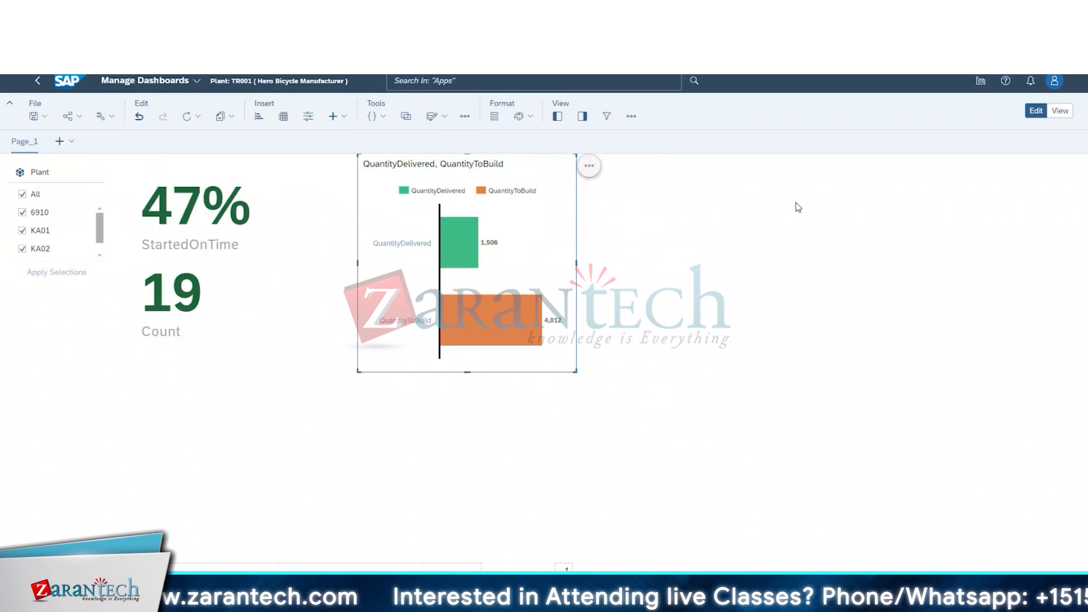
click(589, 167)
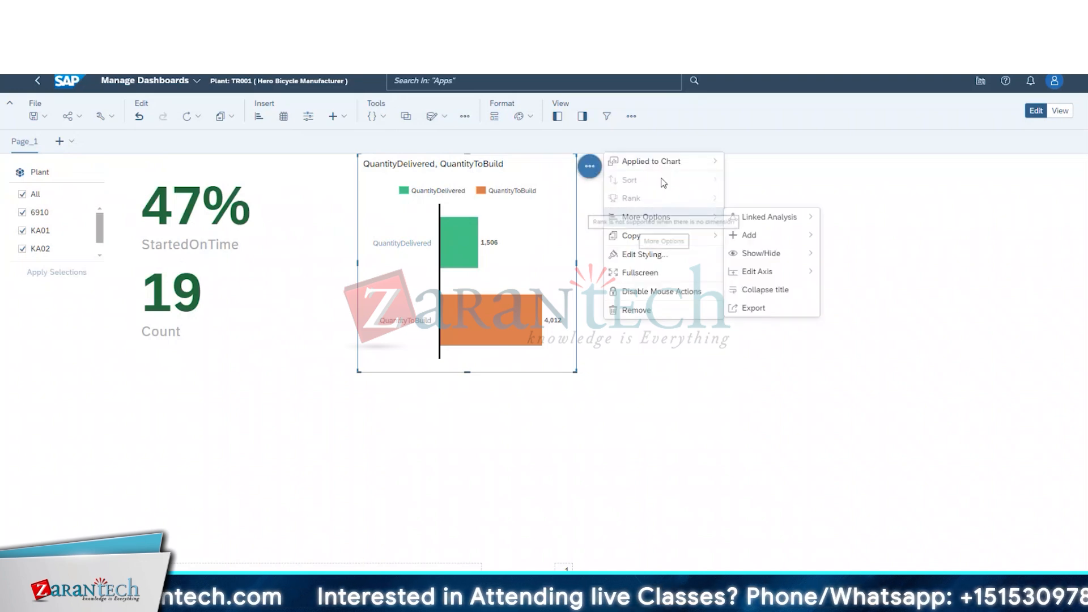
click(644, 254)
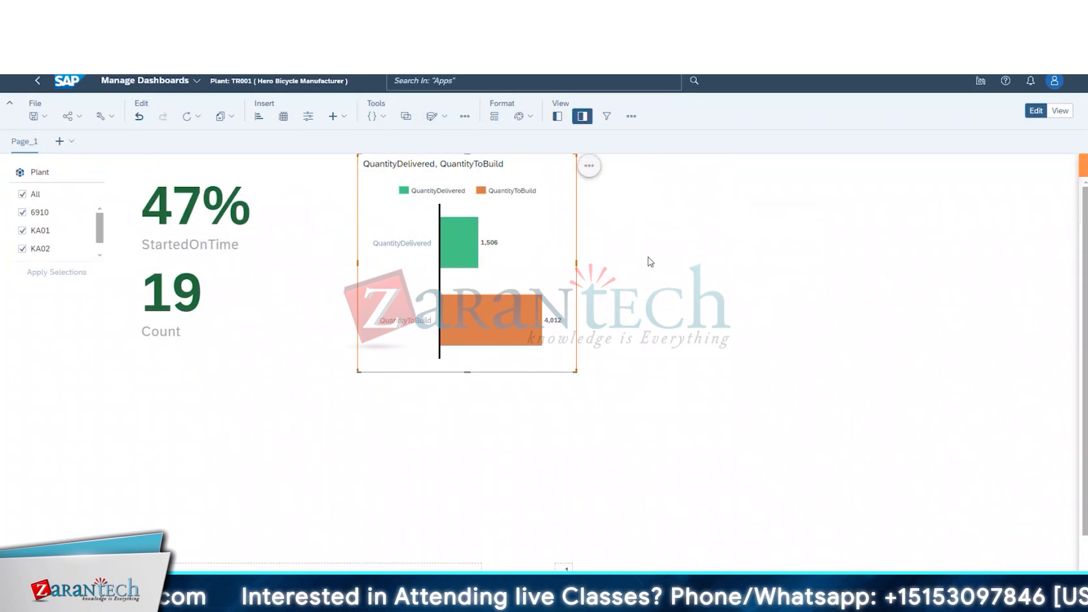
click(845, 165)
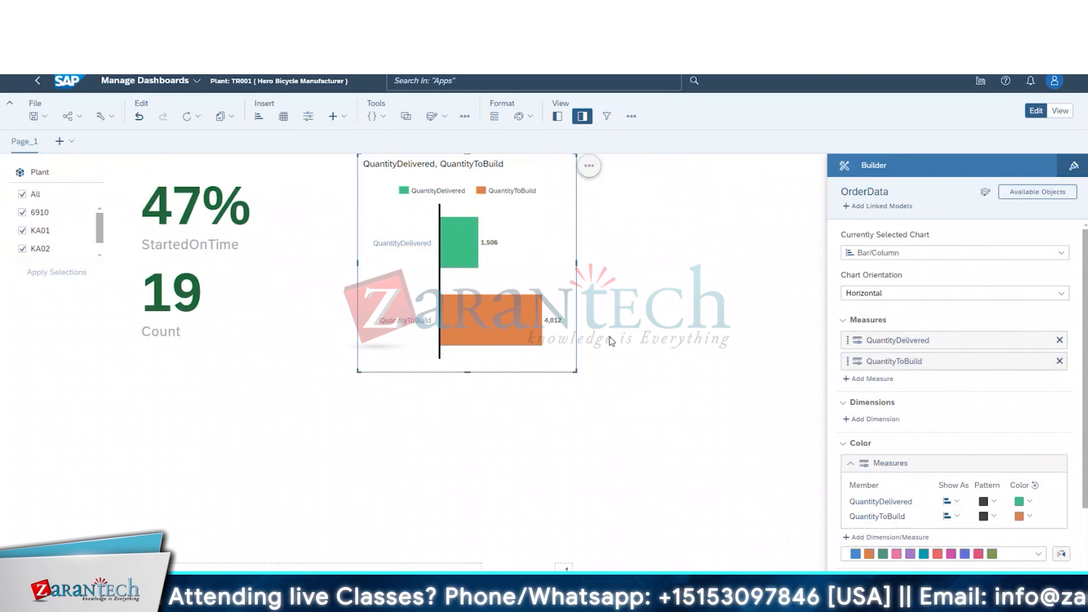
- Exclude KA01 and KA02 from the Plant filter, keep 6910 and TR001 selected, and apply the selection
click(26, 198)
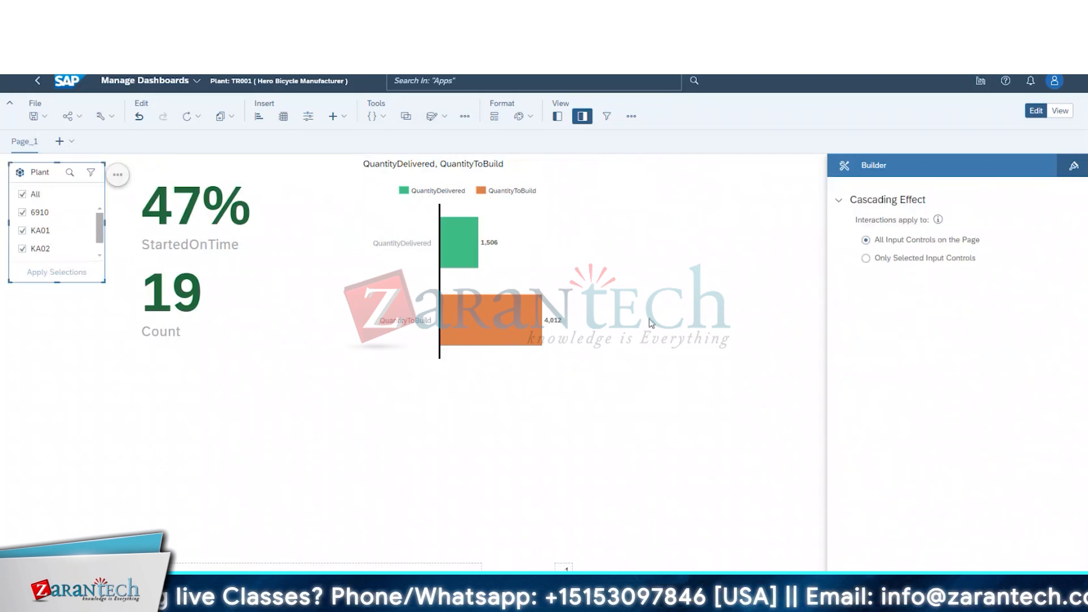
click(22, 194)
scroll(26, 227, down, 2)
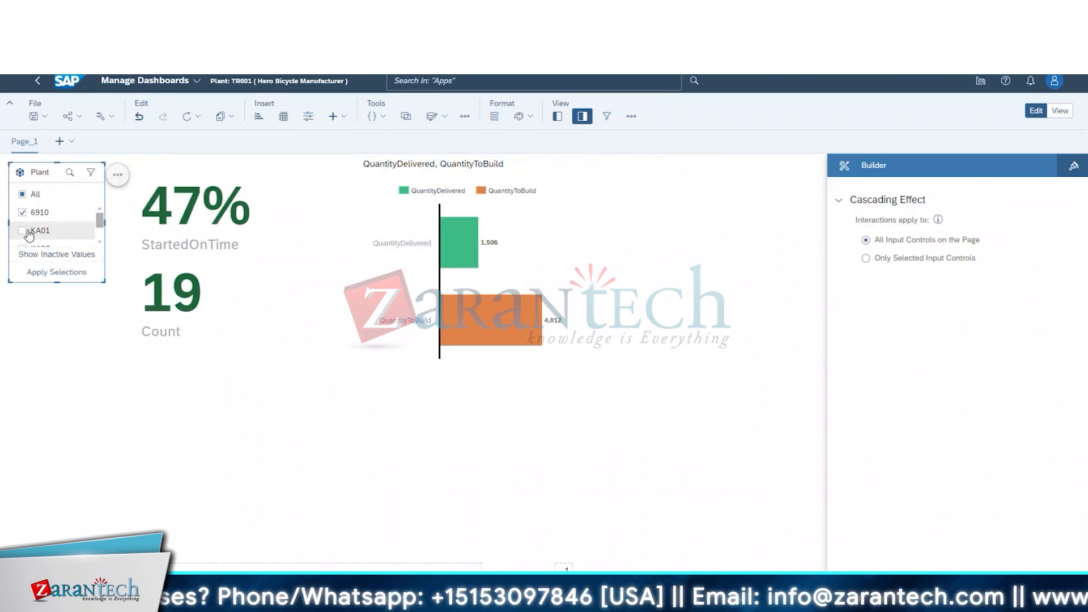
click(23, 233)
click(57, 273)
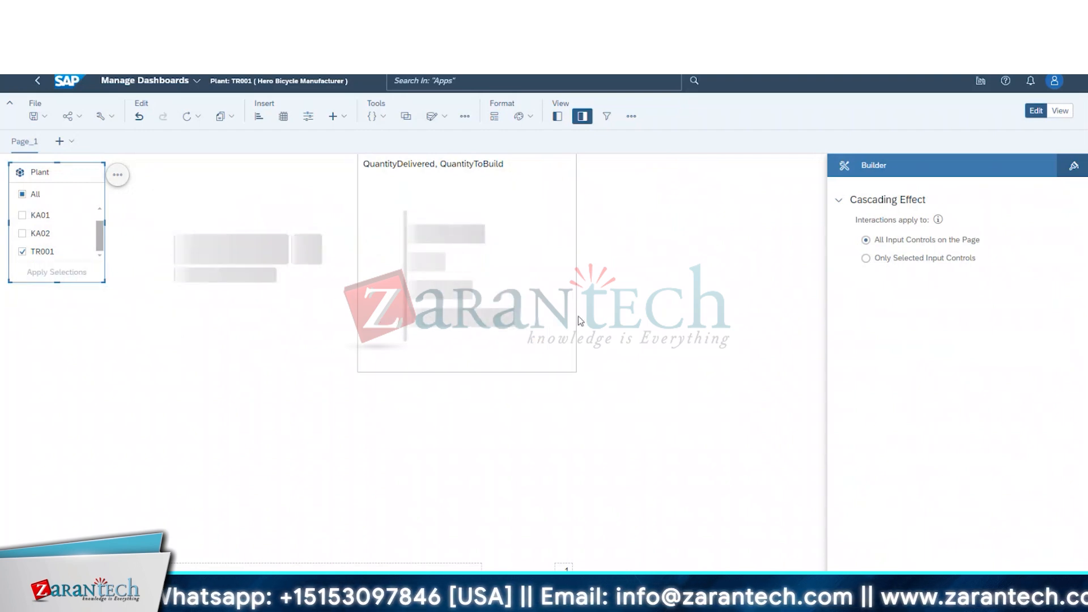
- Insert a page filter on the Material dimension of OrderData that includes all materials
click(681, 224)
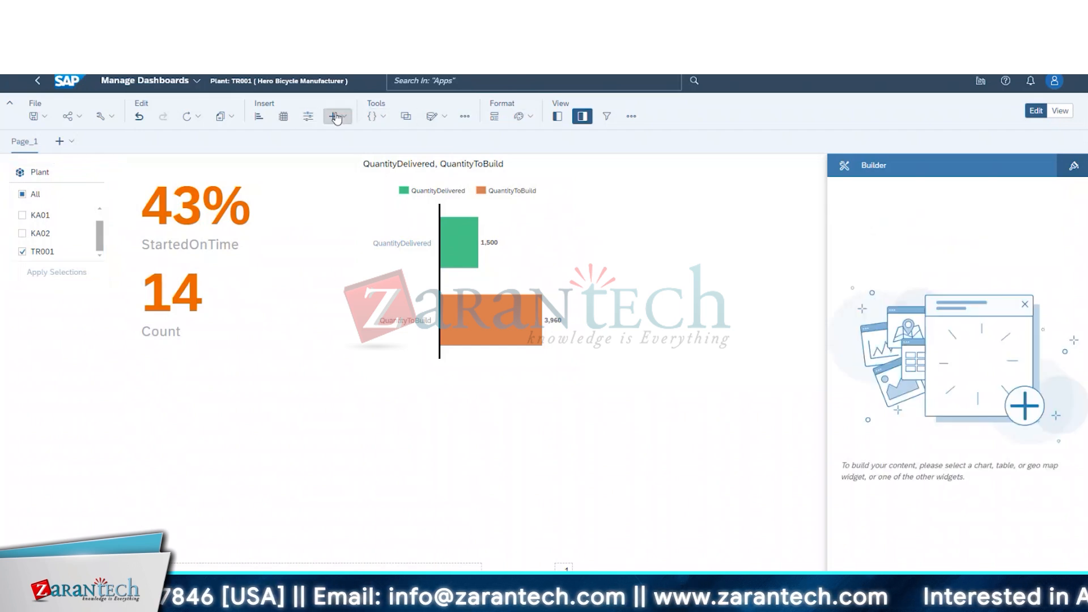
click(336, 117)
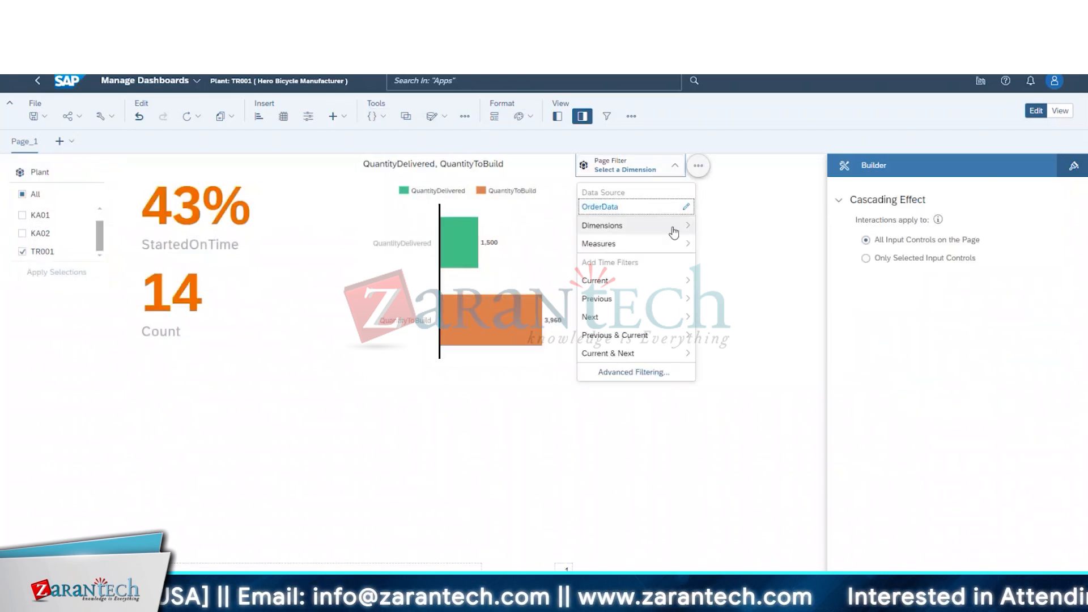
click(686, 244)
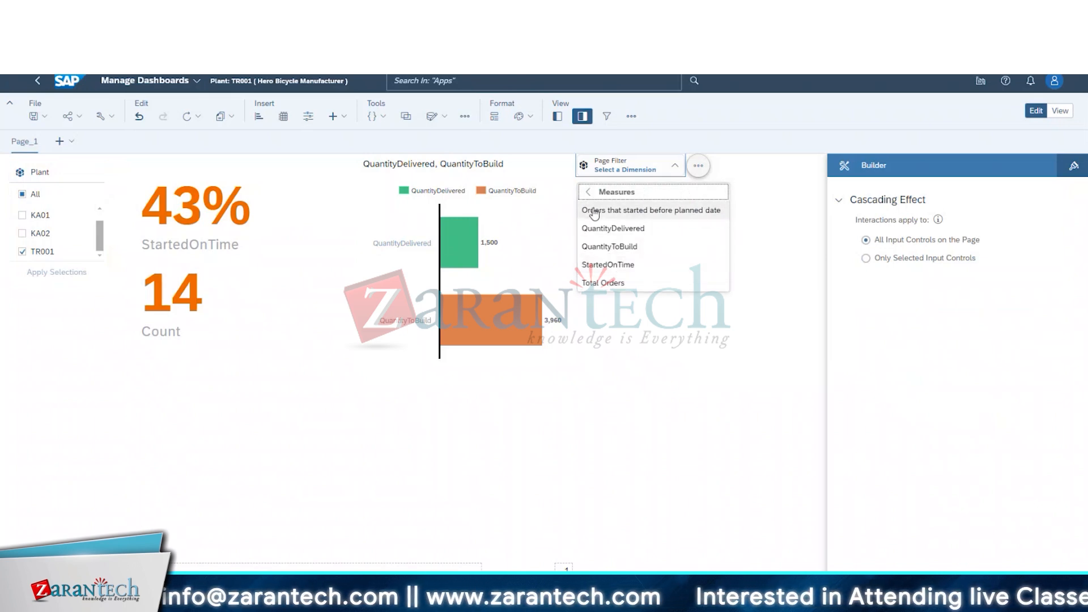
click(592, 193)
click(639, 229)
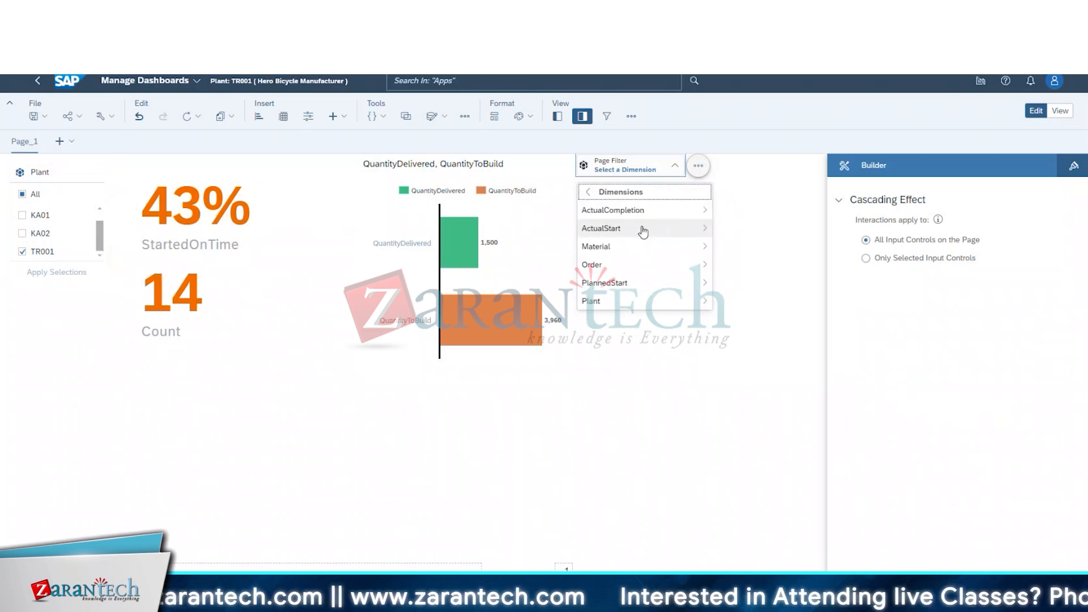
click(632, 247)
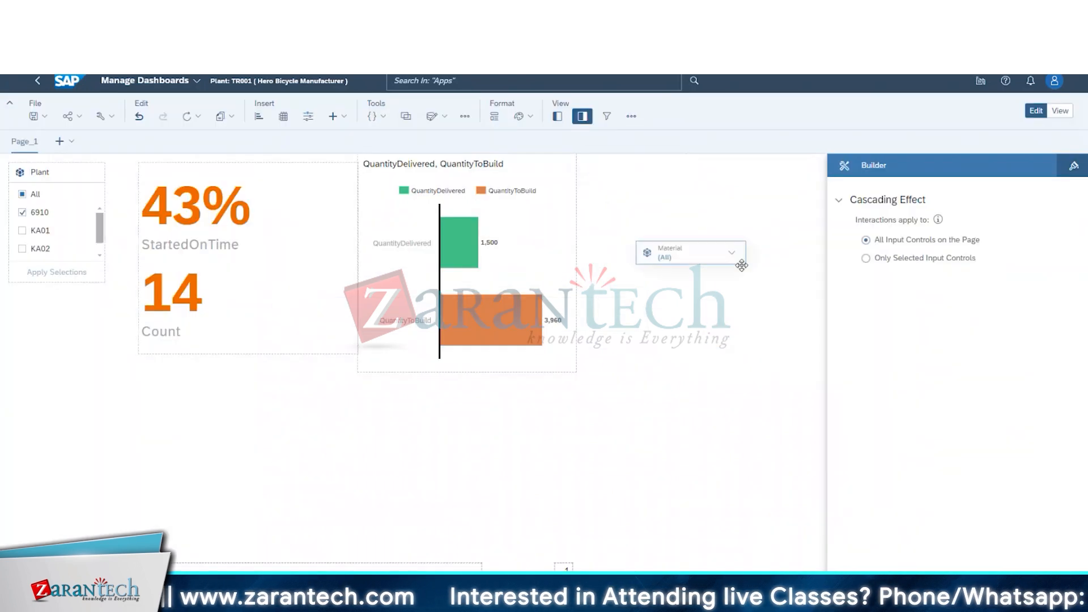
- Place the Material filter in the free space beside the bar chart, near the page's upper edge
drag(680, 251, 675, 171)
click(728, 174)
click(731, 179)
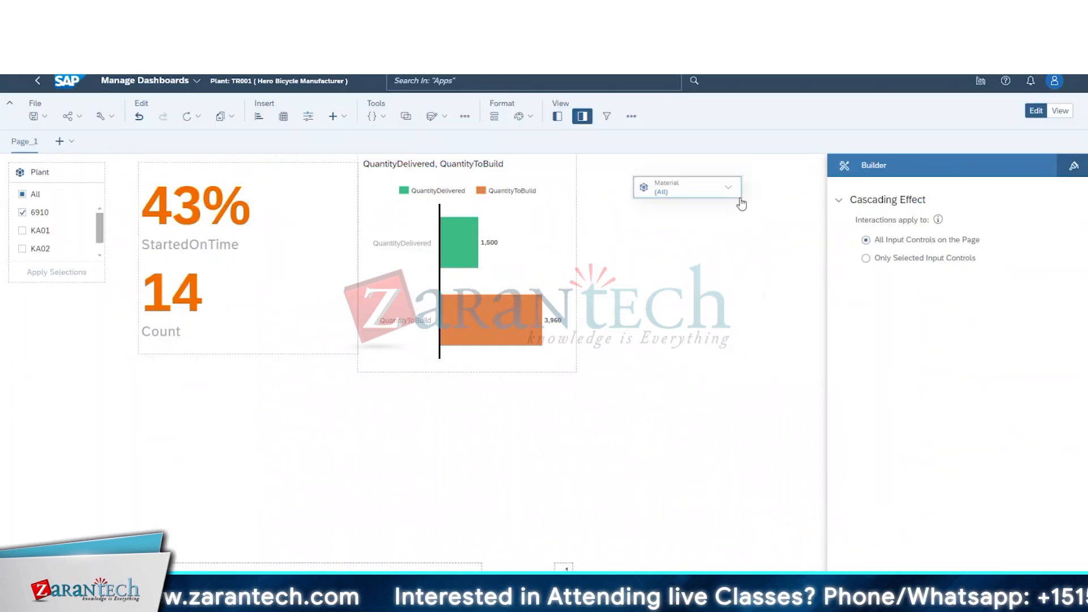
click(731, 179)
click(732, 178)
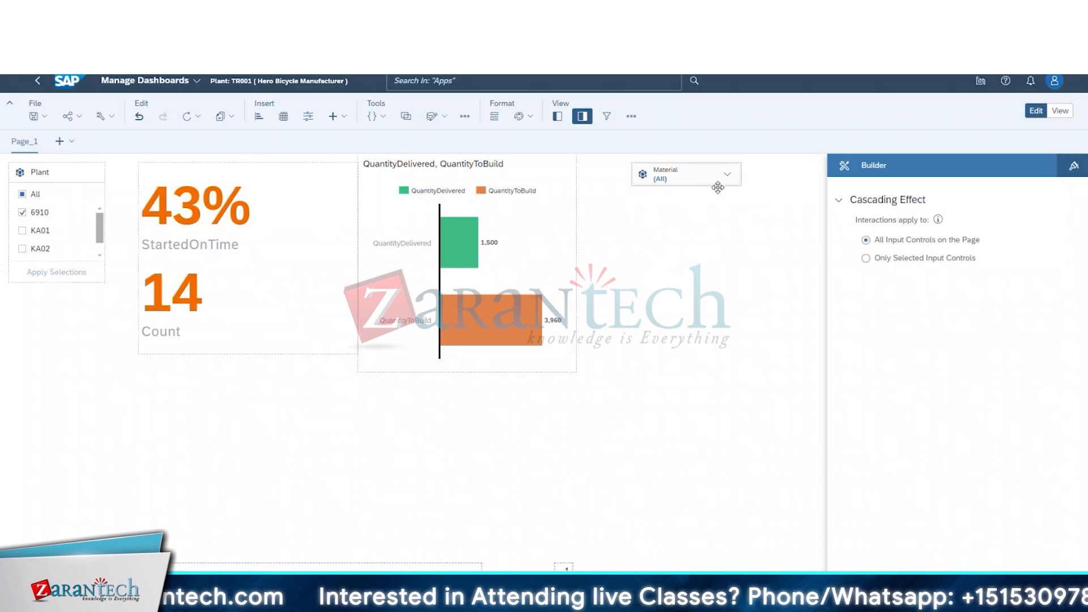
drag(701, 187, 700, 199)
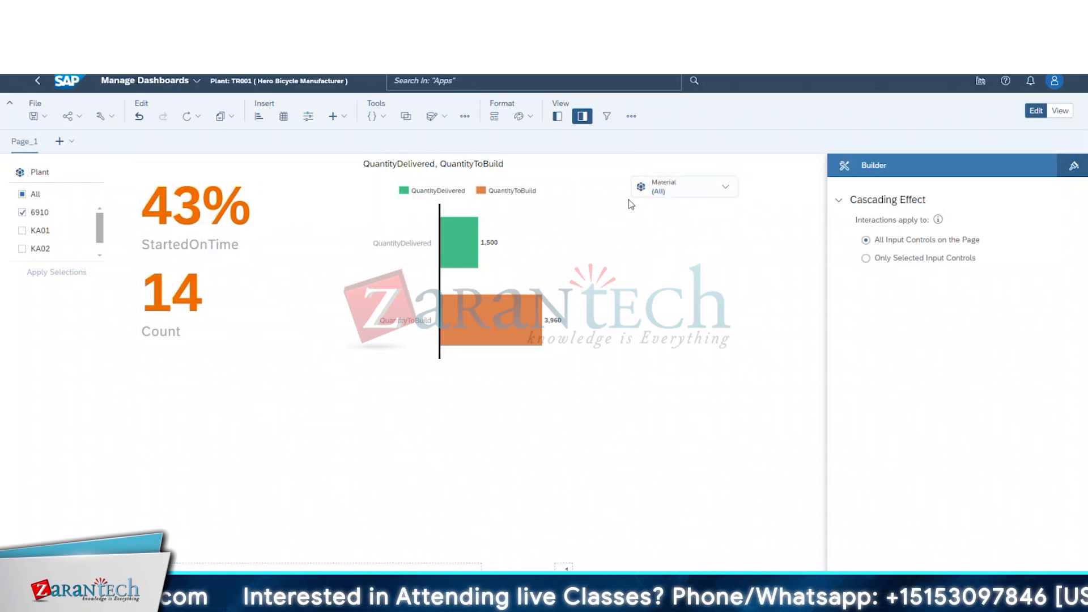
- Exclude PAINT and MAT2 from the Material filter and apply the selection
click(693, 194)
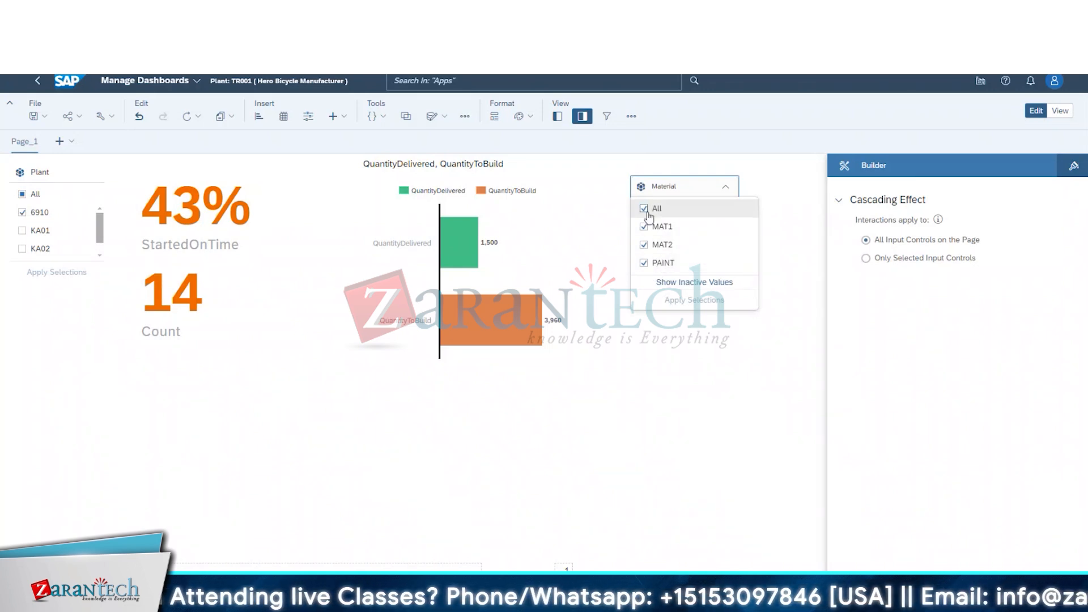
scroll(52, 241, down, 2)
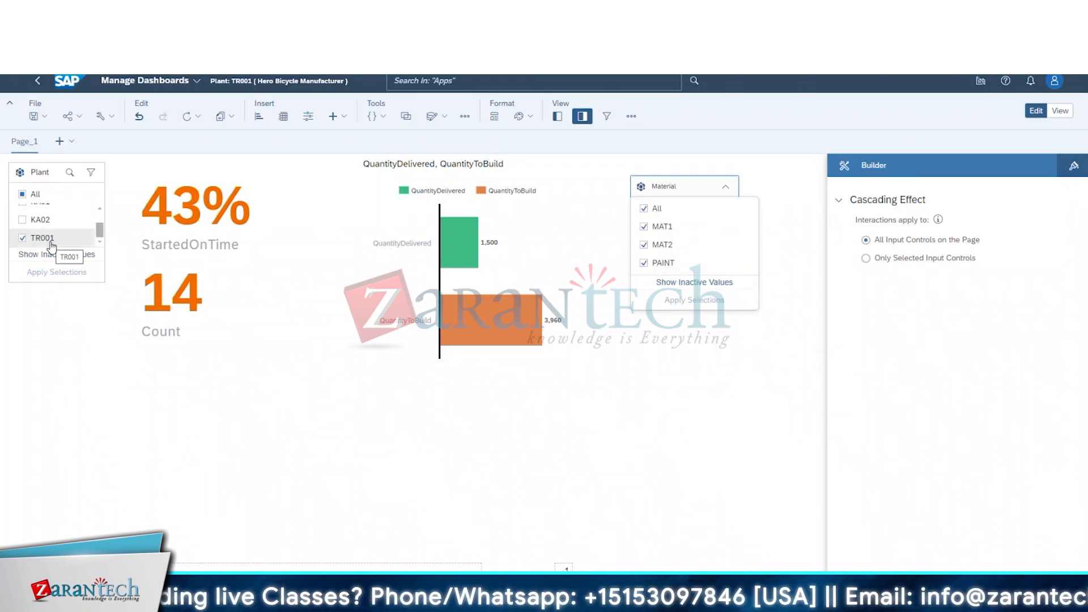
scroll(52, 241, up, 2)
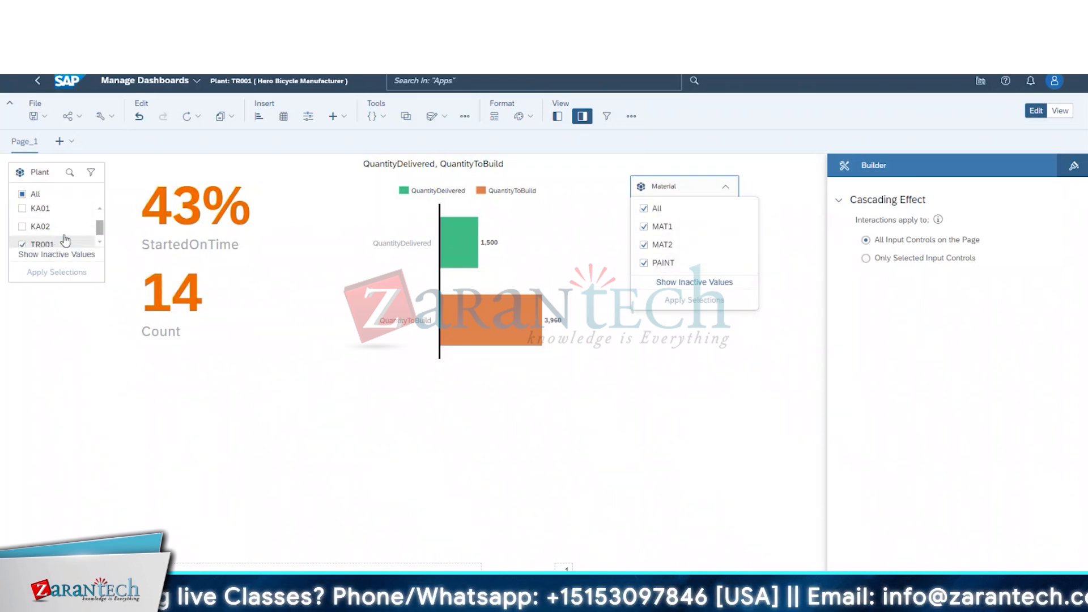
click(642, 263)
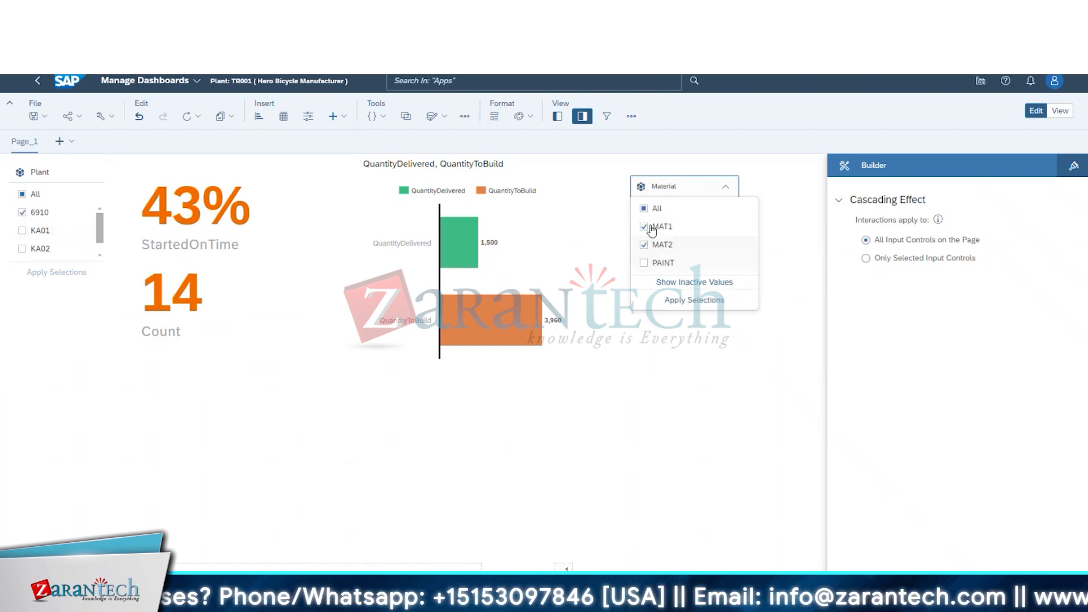
click(645, 247)
click(711, 301)
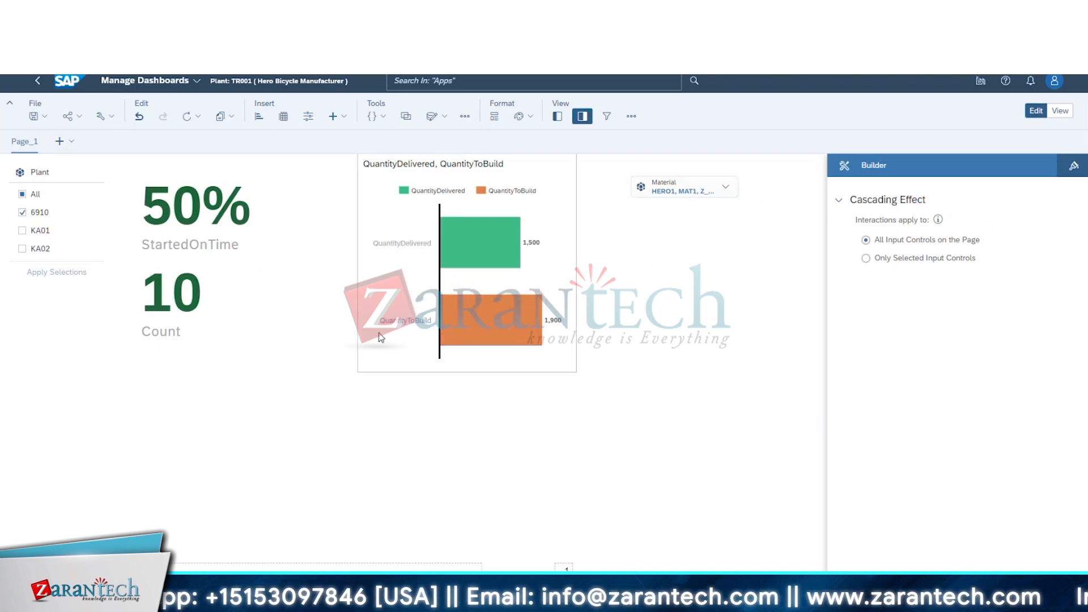
- Move the Material filter directly below the Plant filter and review its selected materials
mouse_move(525, 340)
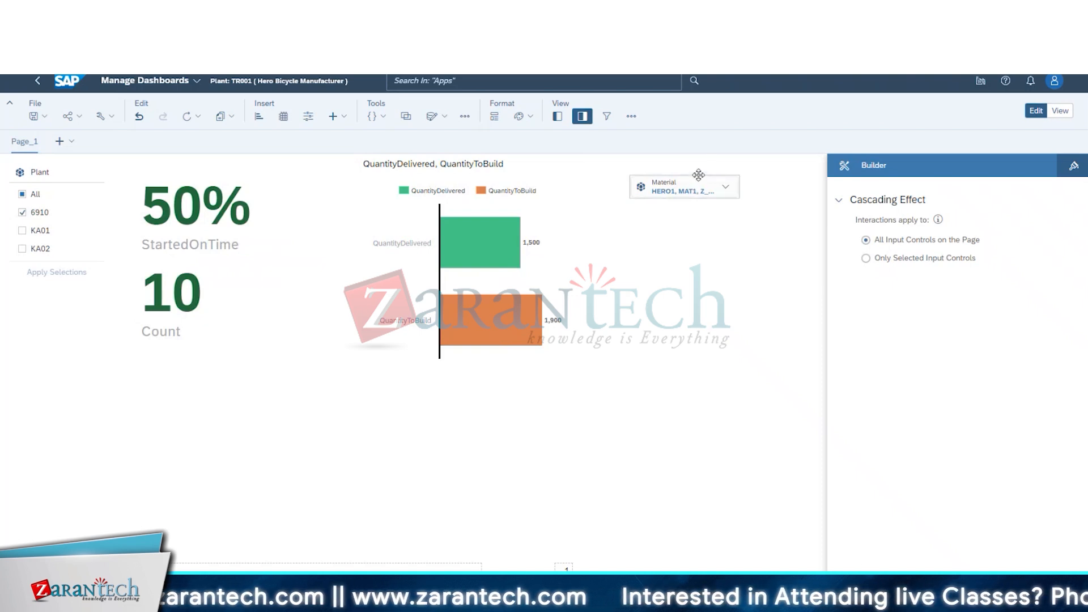
drag(698, 175, 113, 322)
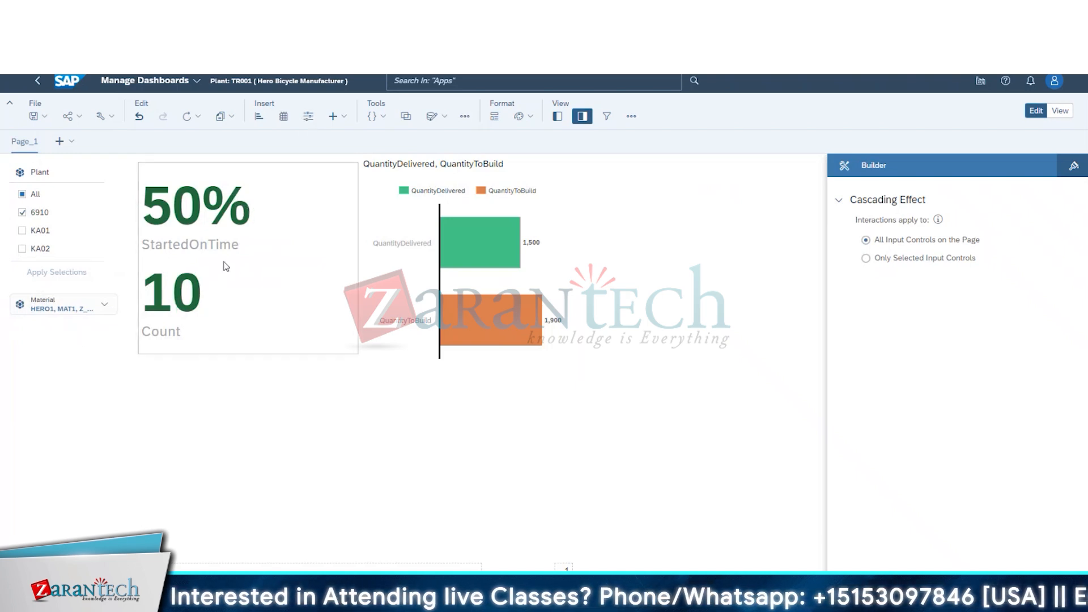
click(68, 310)
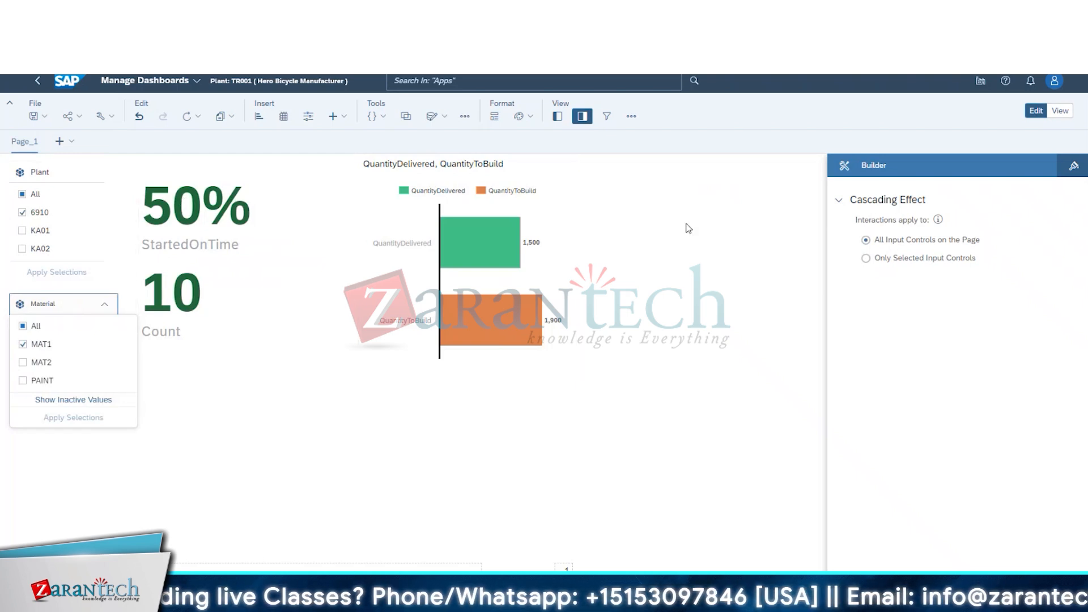
click(794, 448)
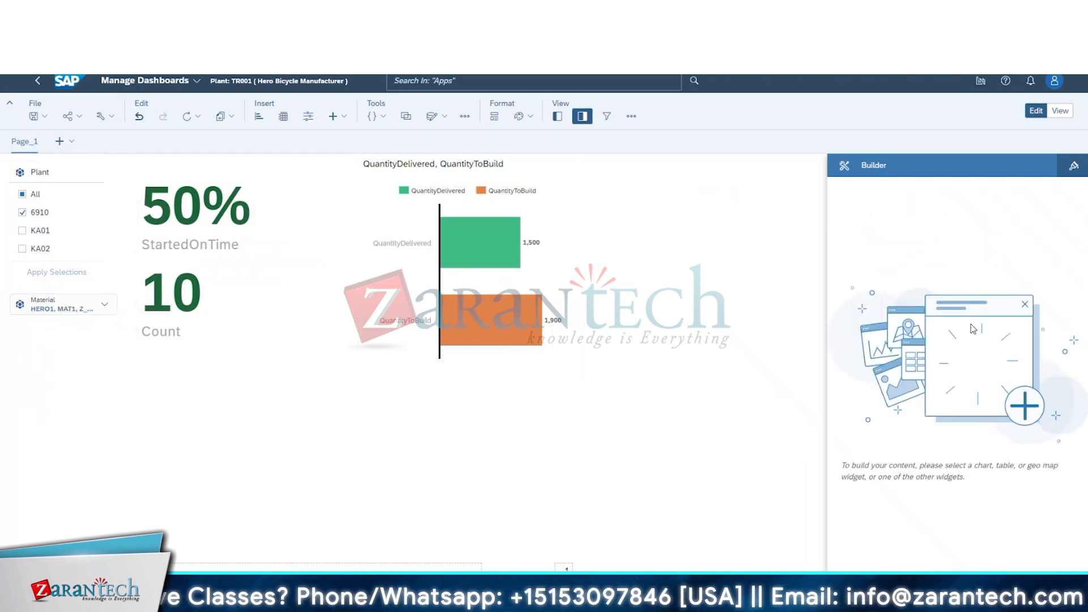
- Insert a new chart beside the bar chart and add ActualStart as its dimension
click(583, 117)
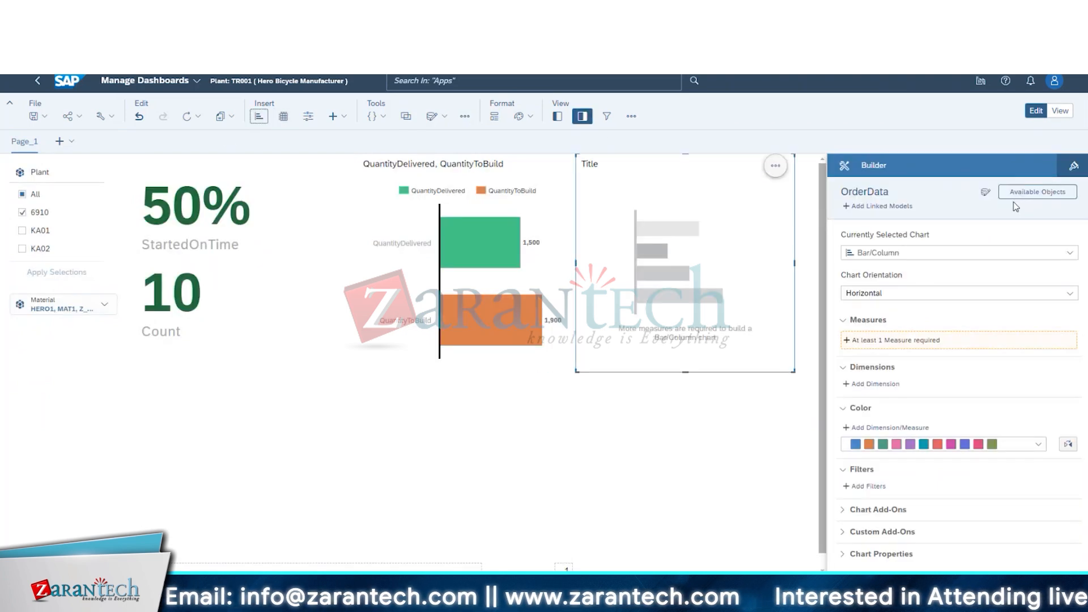
click(1070, 253)
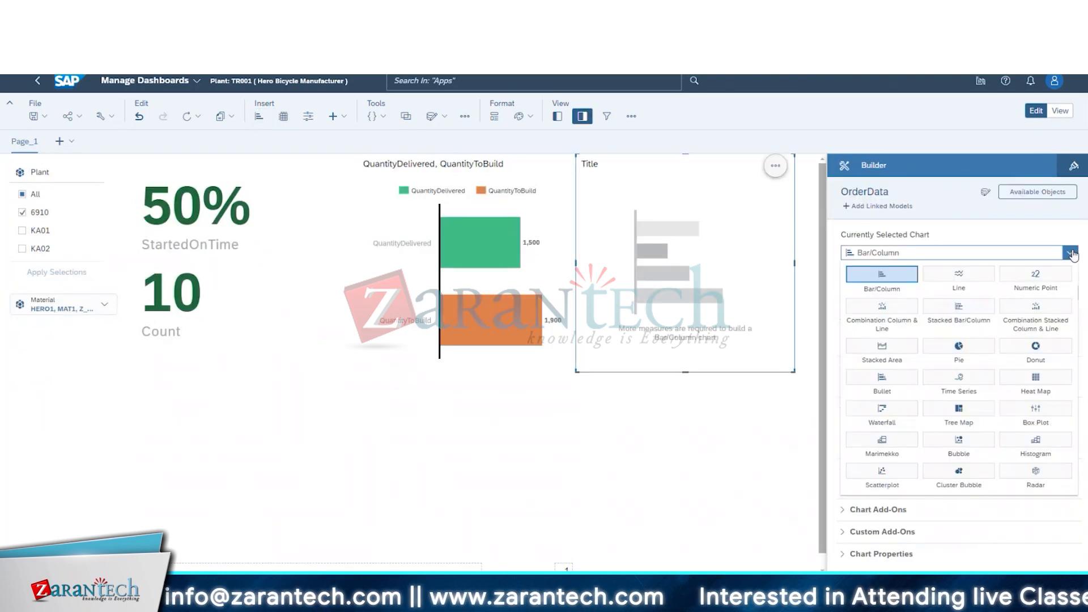
click(830, 307)
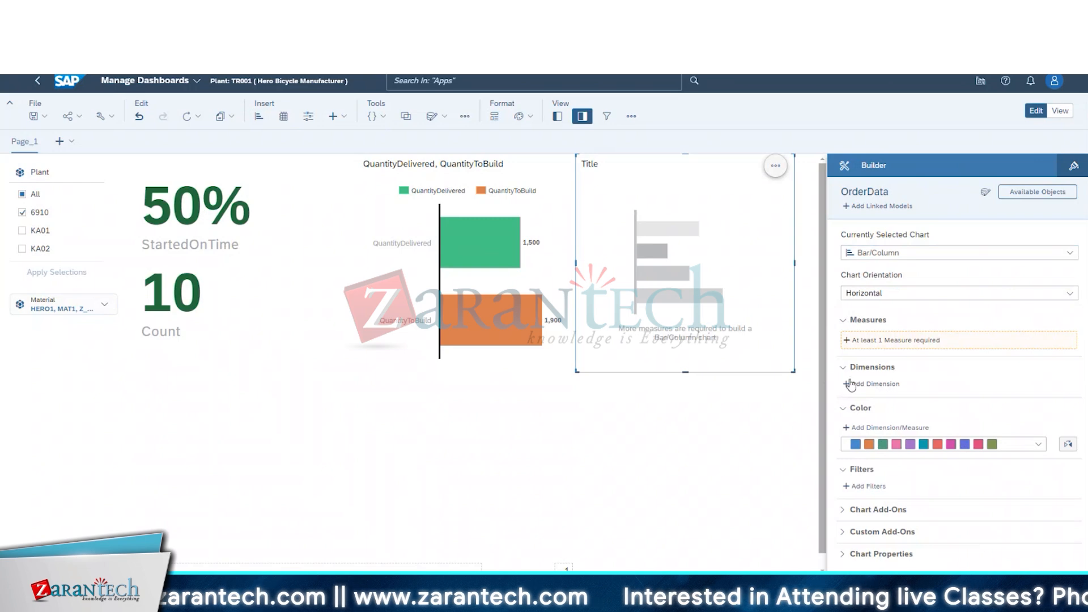
click(849, 384)
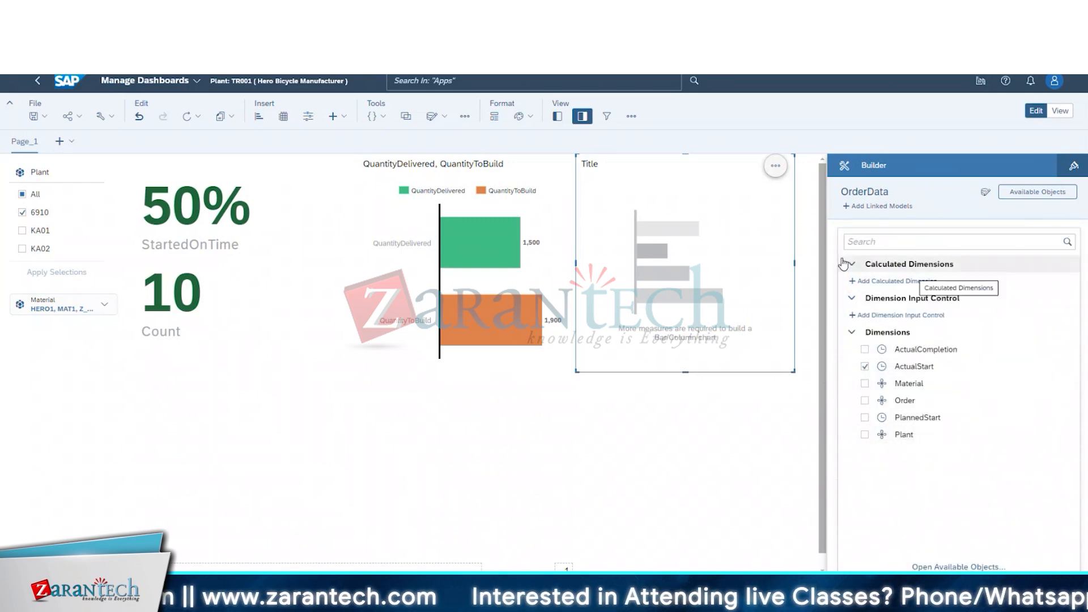
click(829, 284)
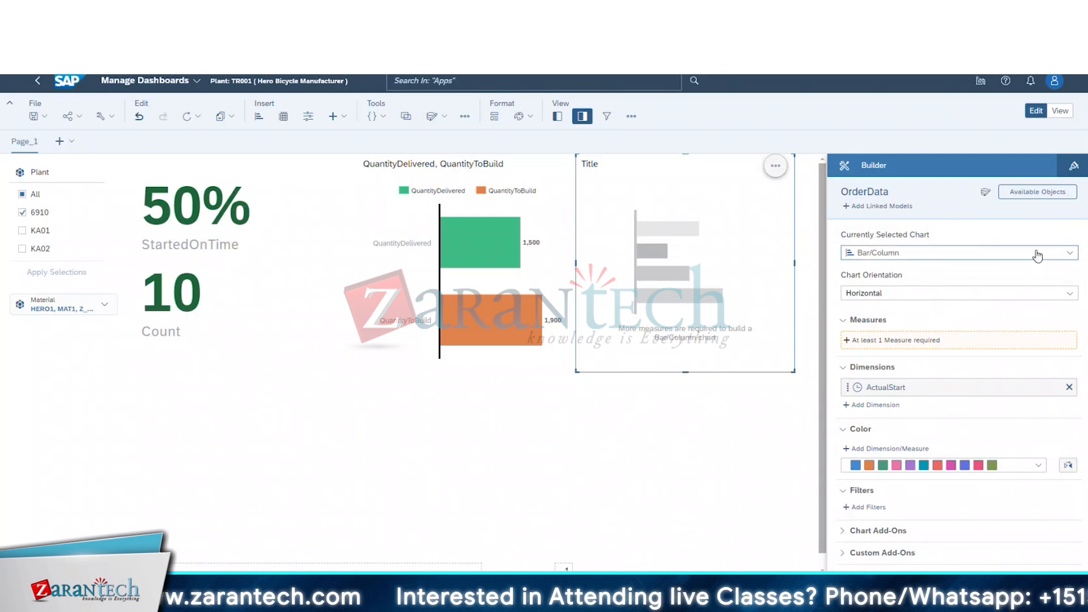
- Change the new chart's type to Time Series and add Count as its measure
click(1068, 254)
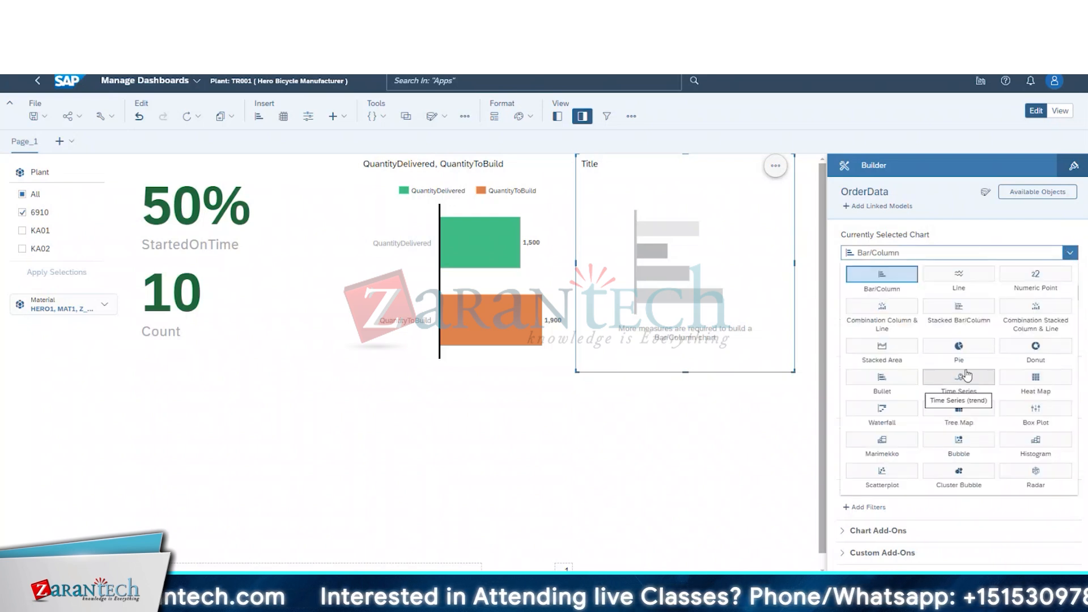
click(990, 384)
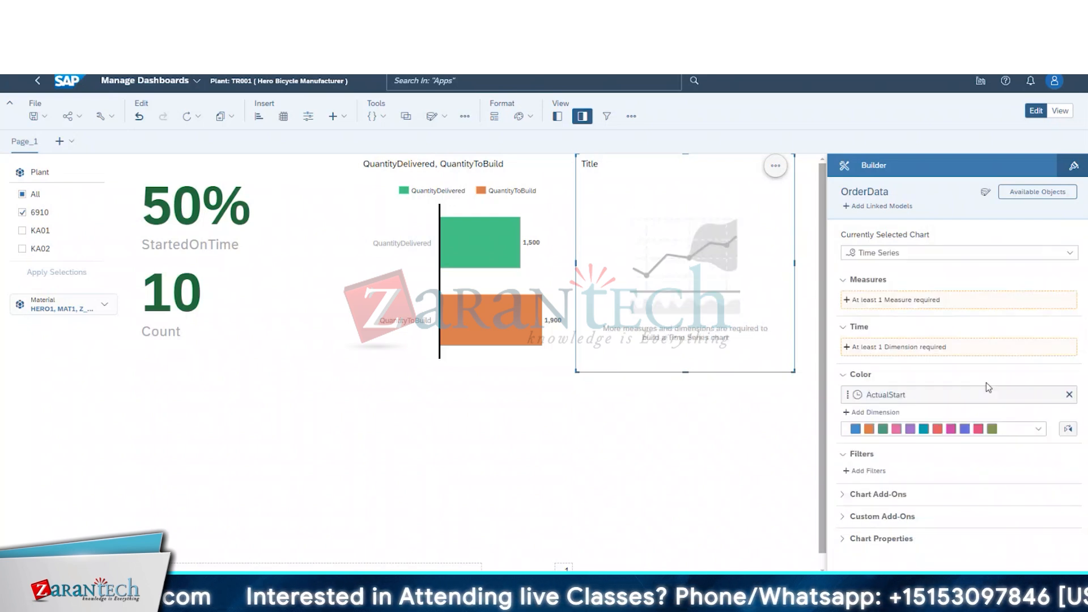
click(853, 300)
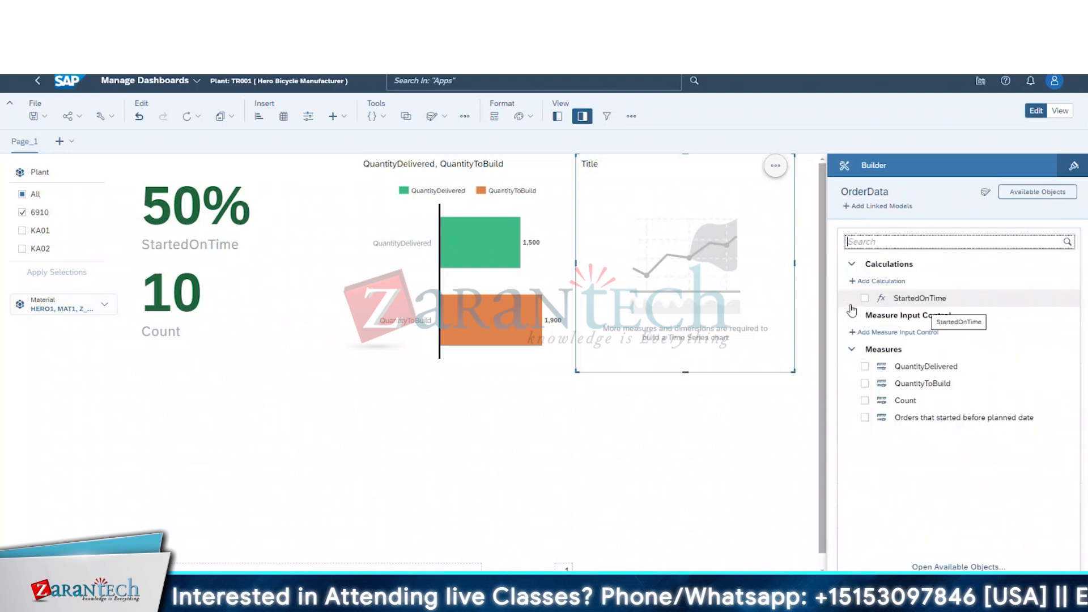
click(864, 400)
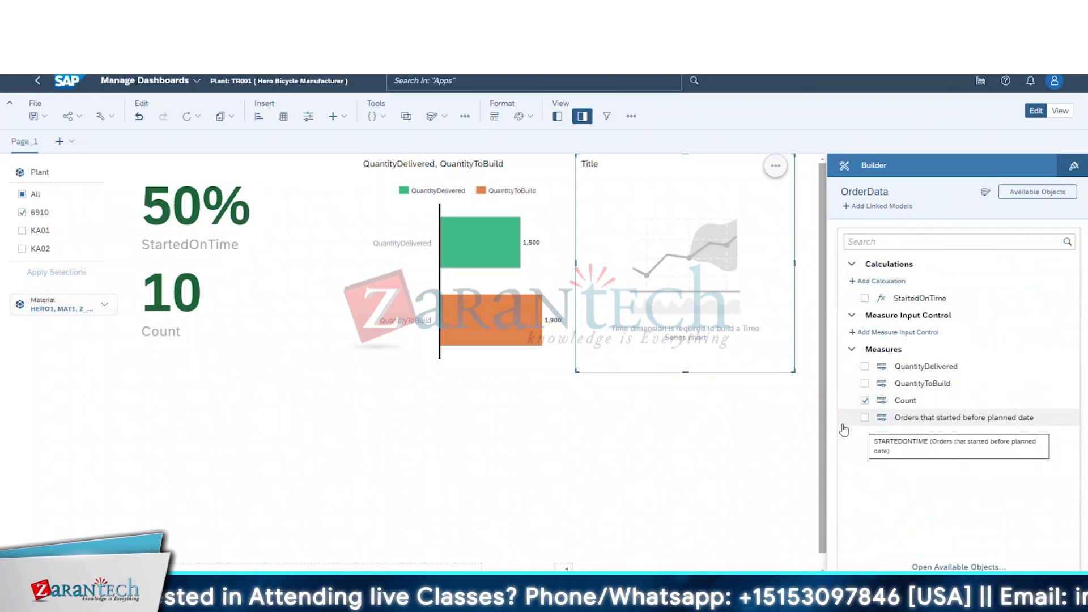
- Check the dimensions available for the time series chart's required Time dimension
click(835, 447)
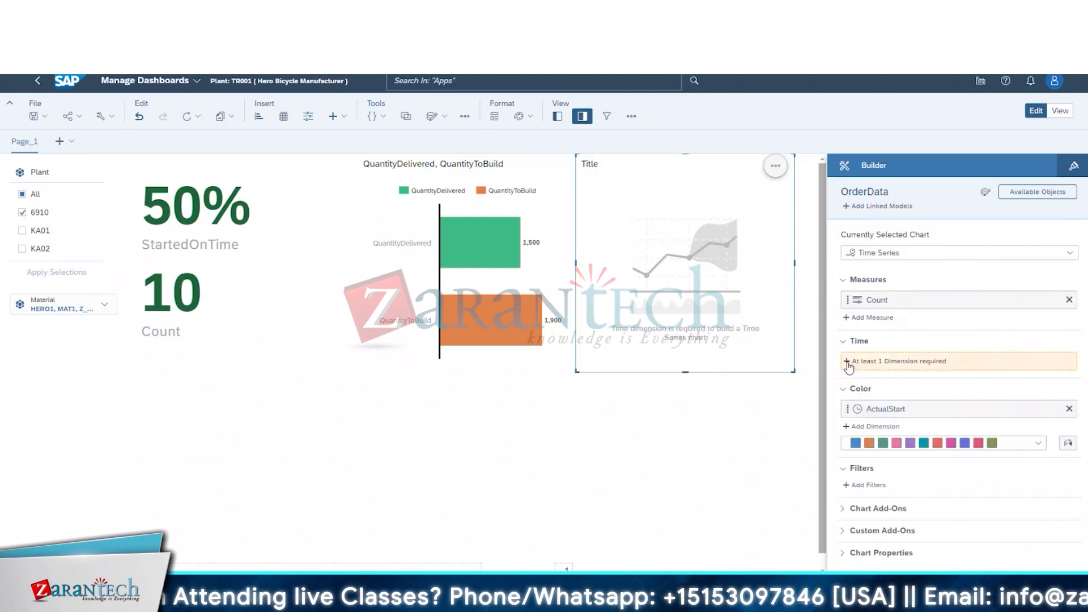
click(849, 363)
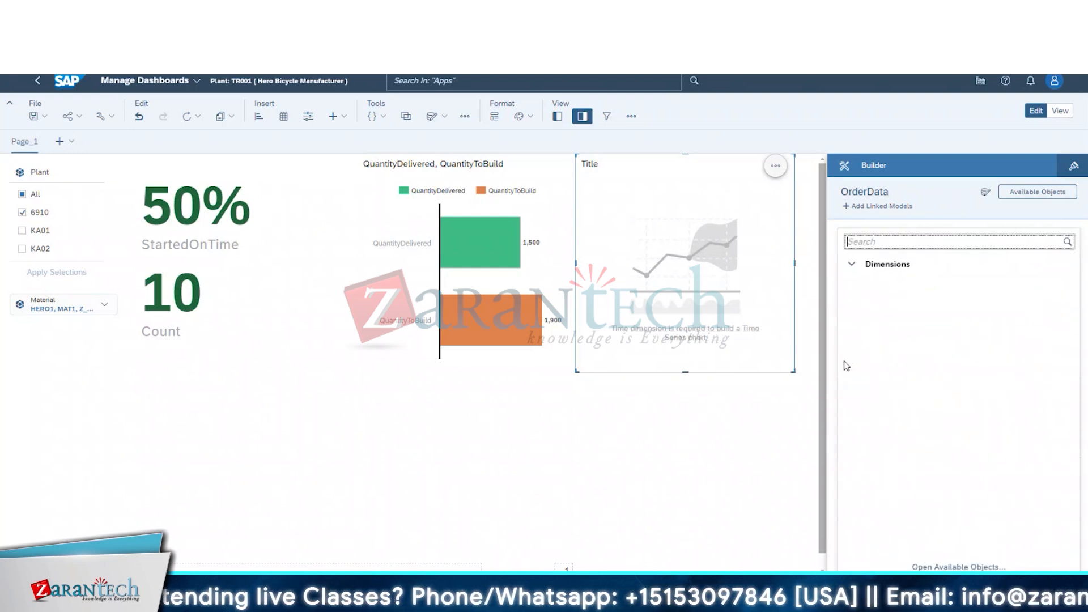
click(853, 267)
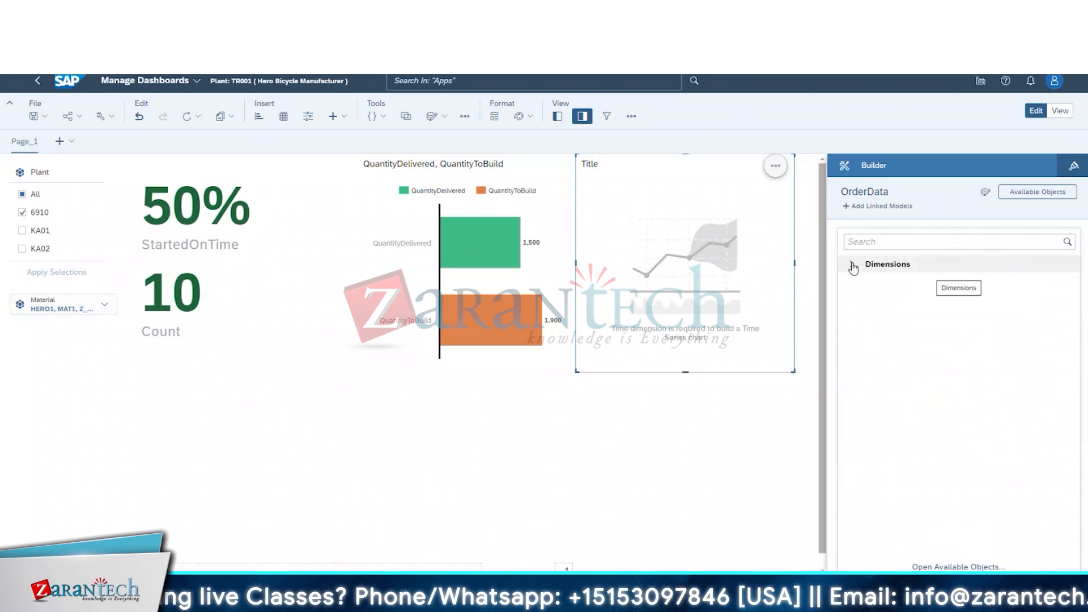
- Try a new dimension input control for ActualStart and remove it from the page
click(967, 568)
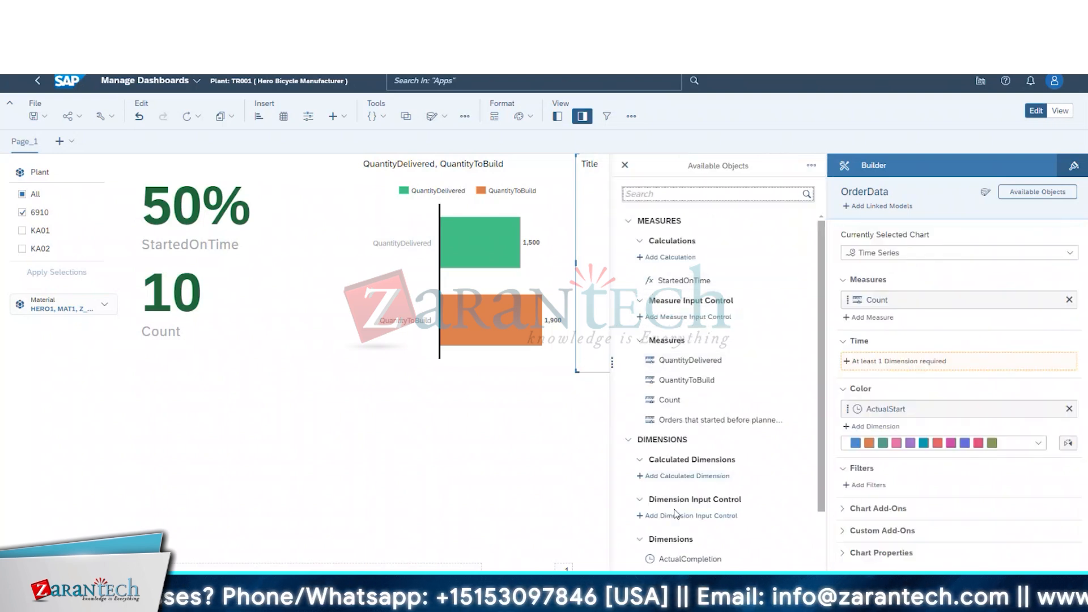
scroll(674, 514, down, 2)
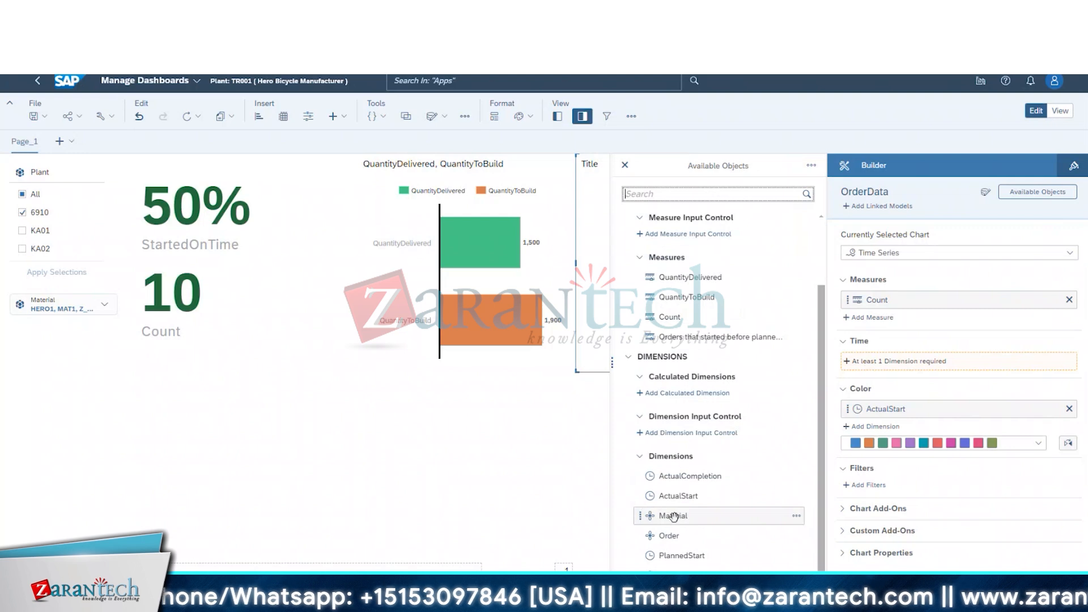
click(687, 433)
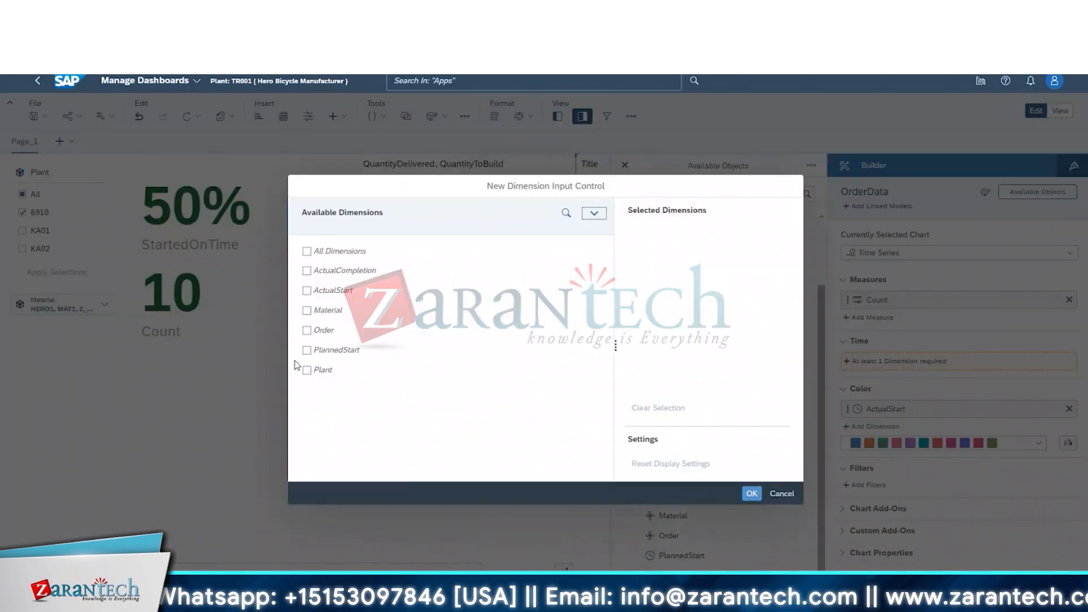
click(307, 290)
click(752, 493)
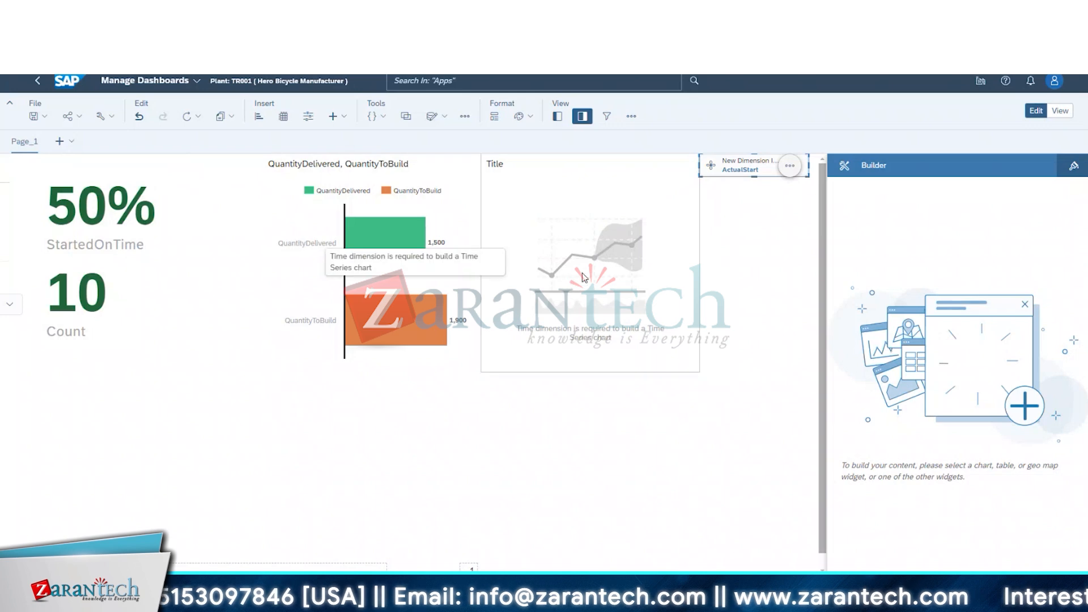
click(790, 167)
click(821, 241)
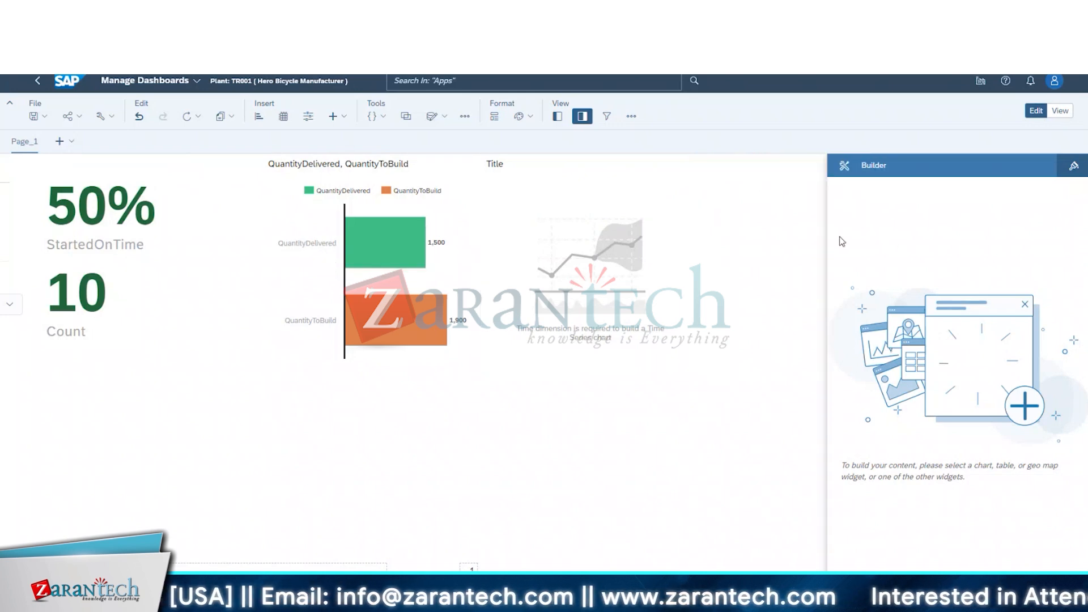
- Try to move ActualStart from the time series chart's Color section to its Time section
click(625, 265)
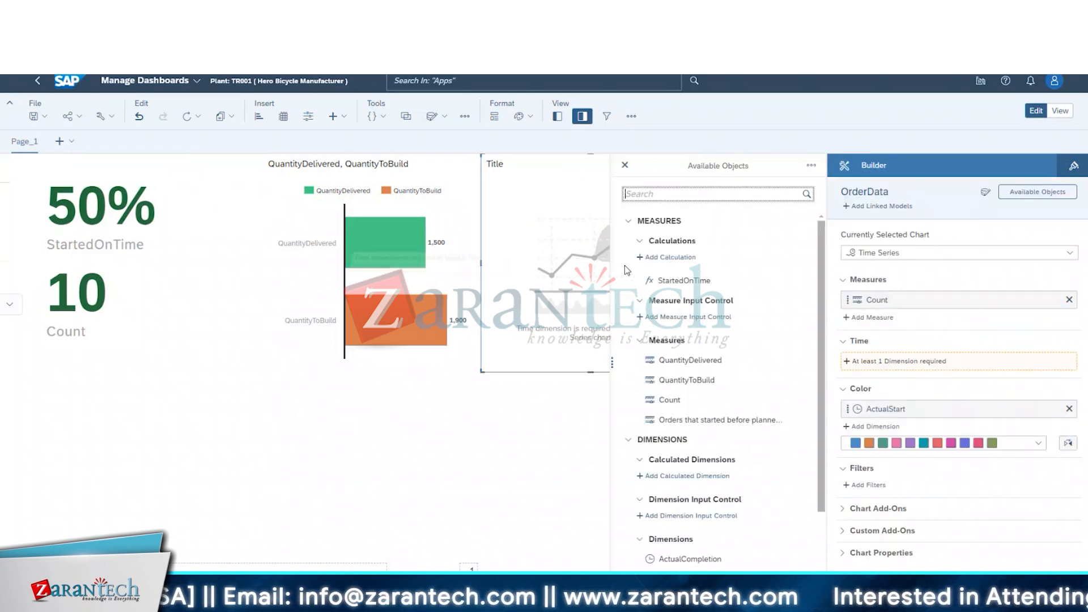
click(872, 367)
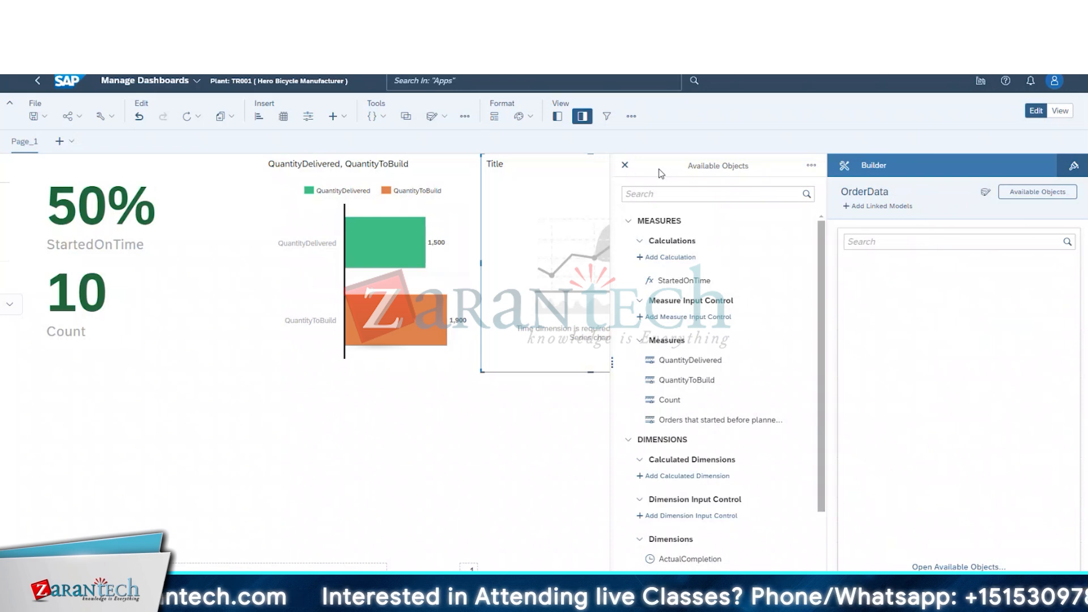
click(625, 165)
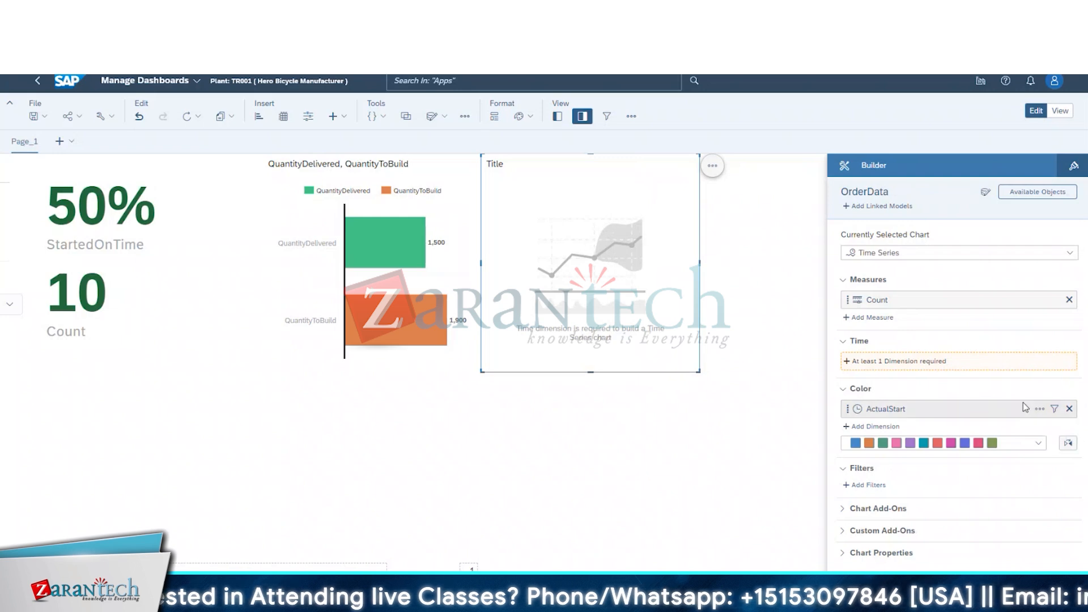
drag(1021, 411, 1014, 360)
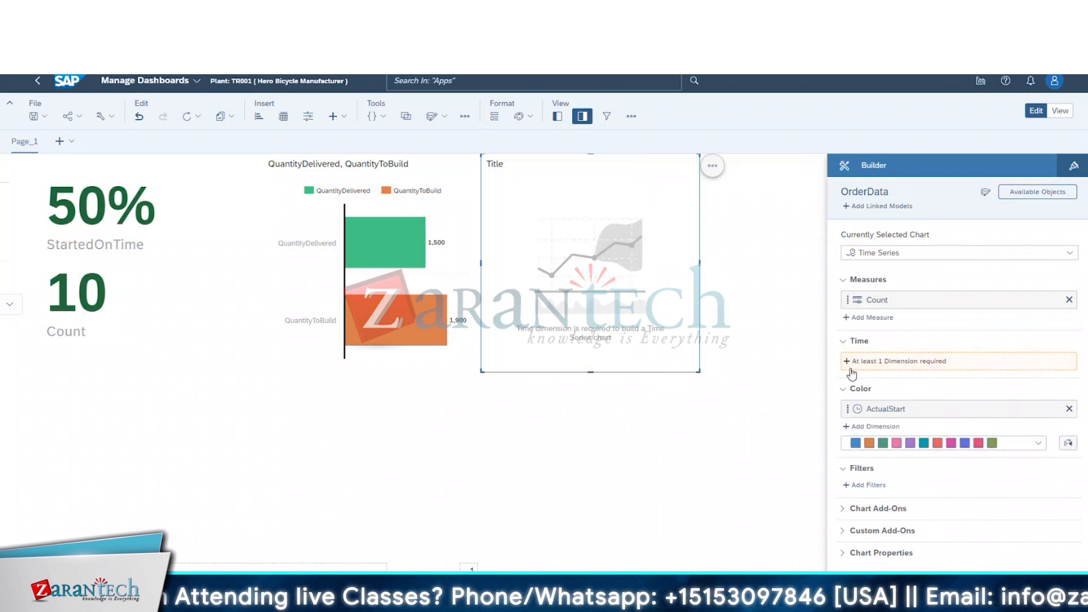
- Remove ActualStart from the time series chart's Color section and recheck the dimensions offered for Time
click(1070, 410)
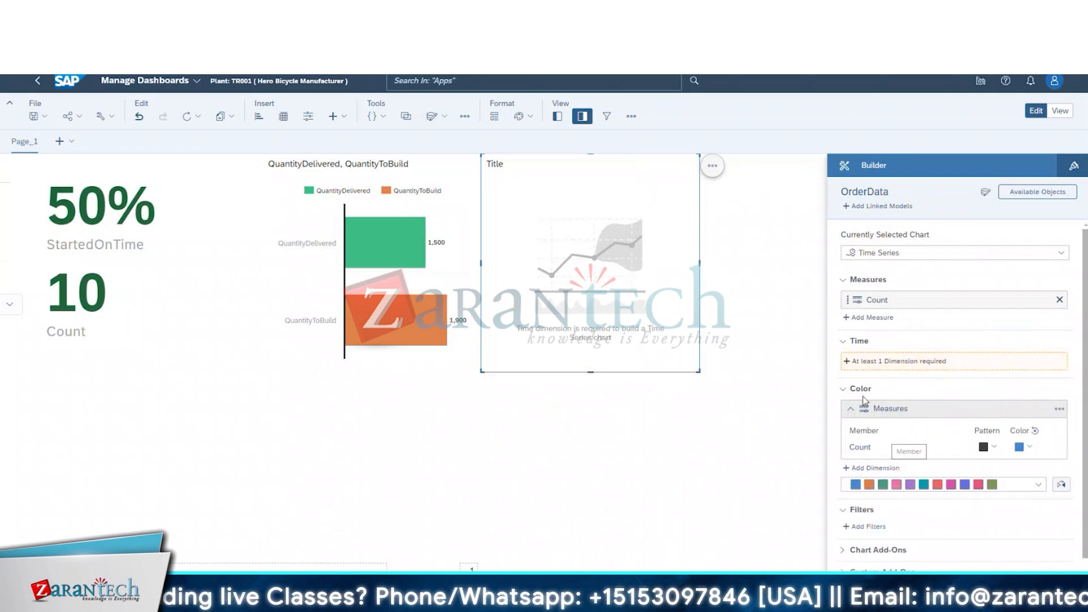
click(842, 390)
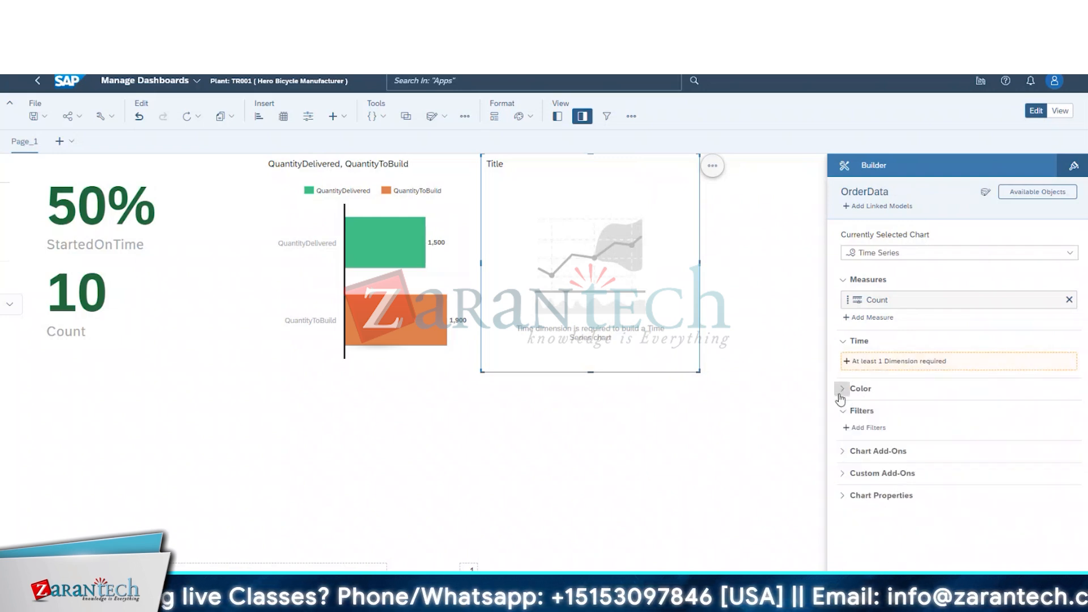
click(865, 364)
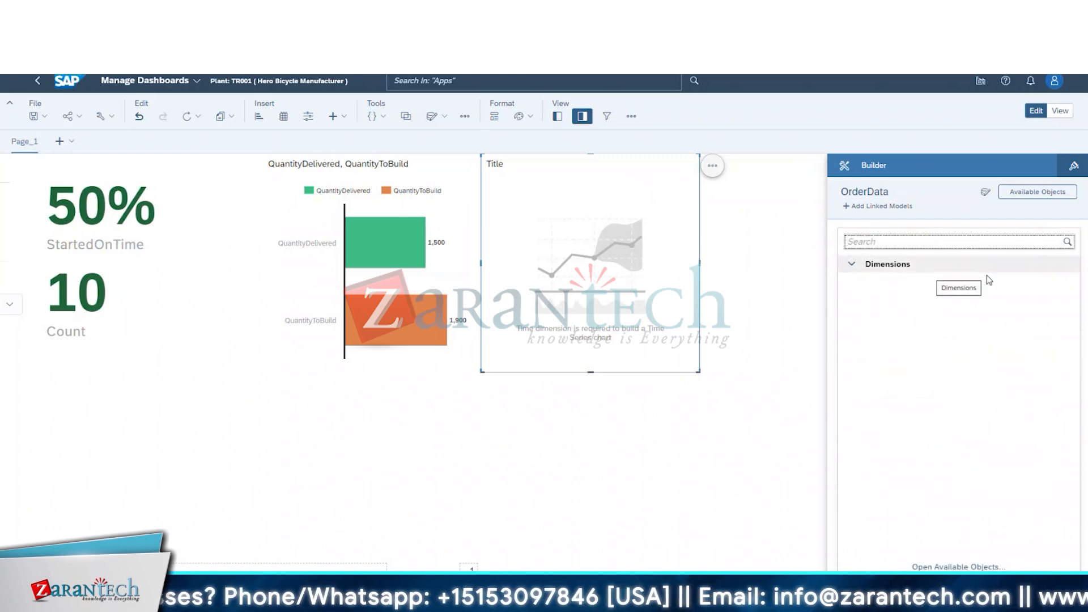
click(839, 261)
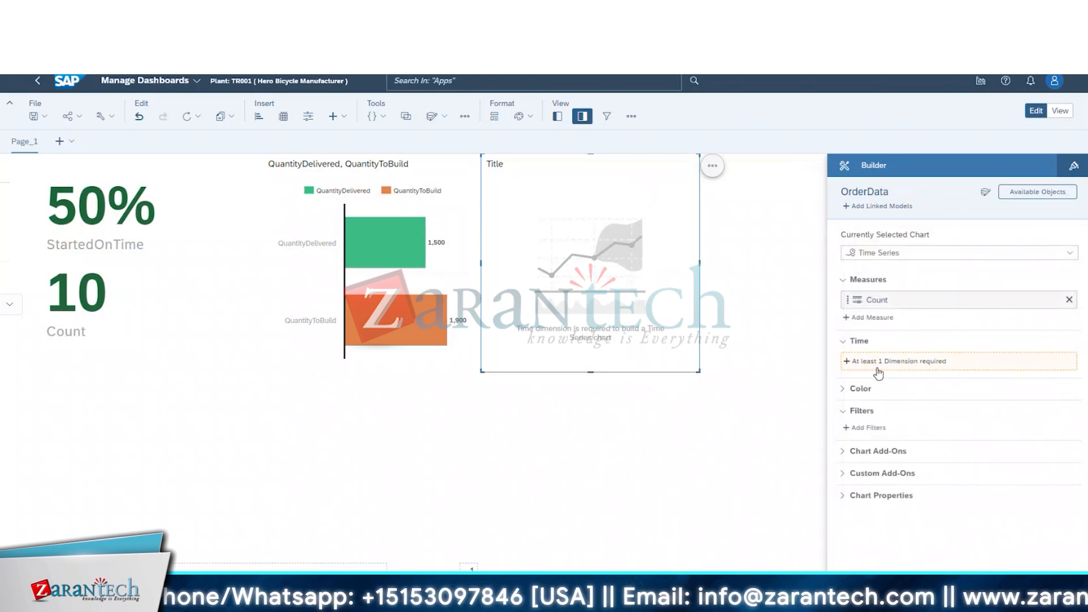
click(878, 369)
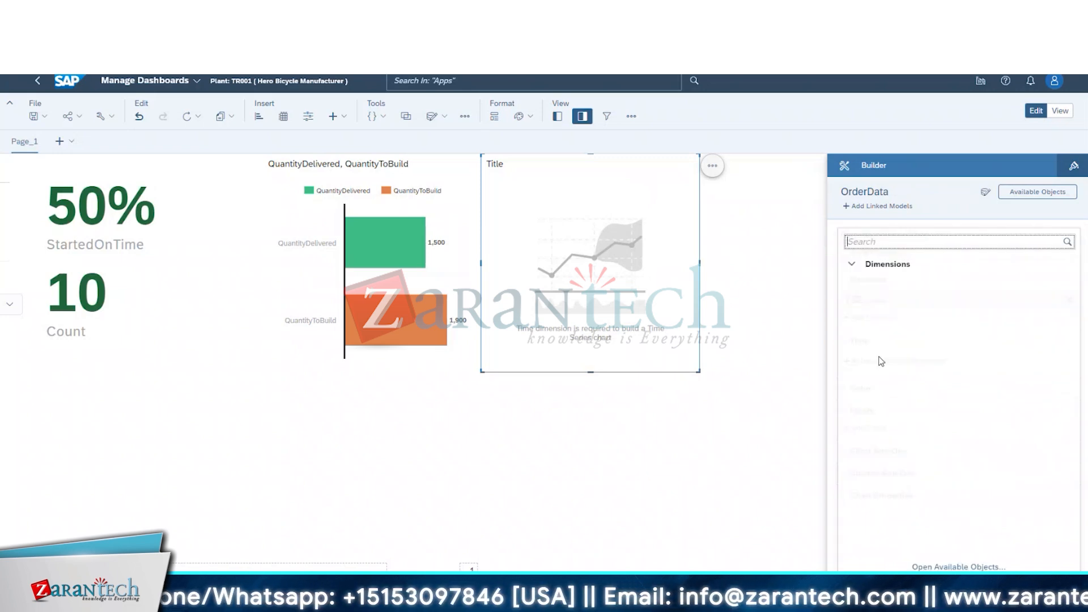
click(856, 266)
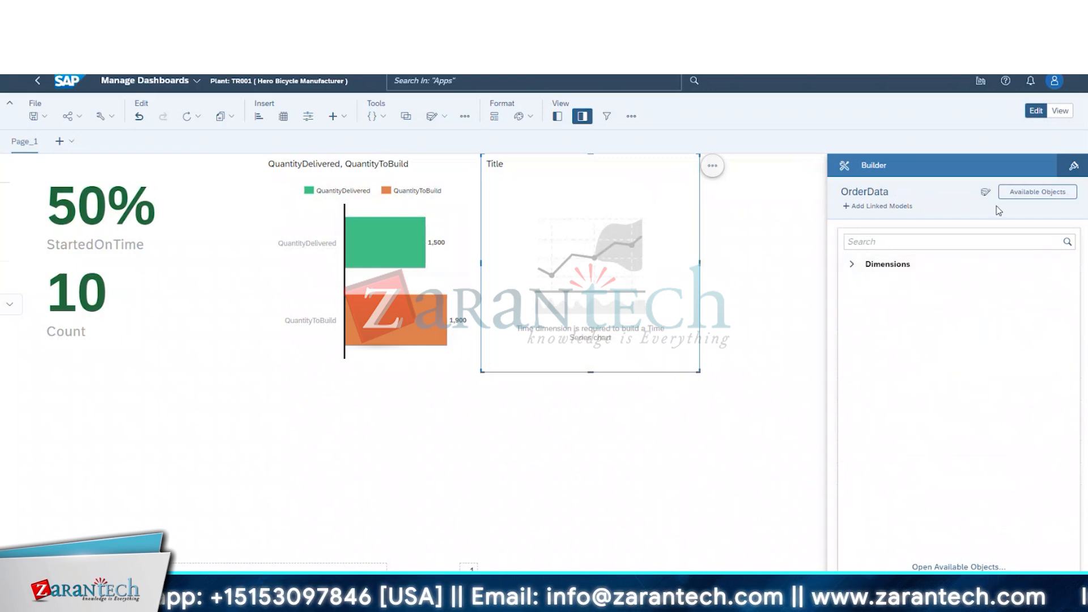
click(831, 374)
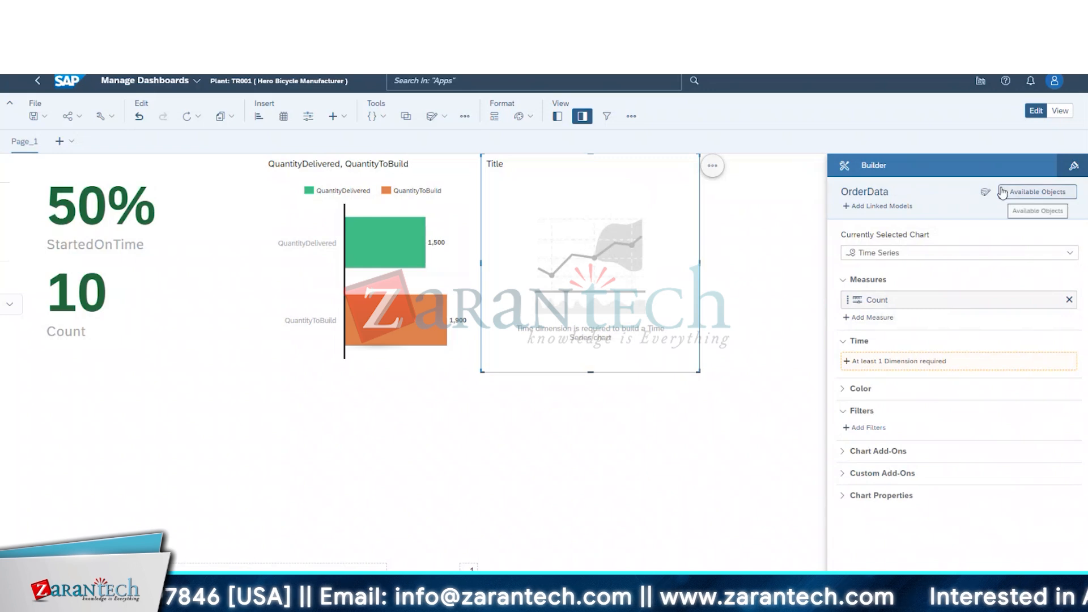
- Review the OrderData available objects and the measures and time dimensions offered for the time series chart
click(1024, 197)
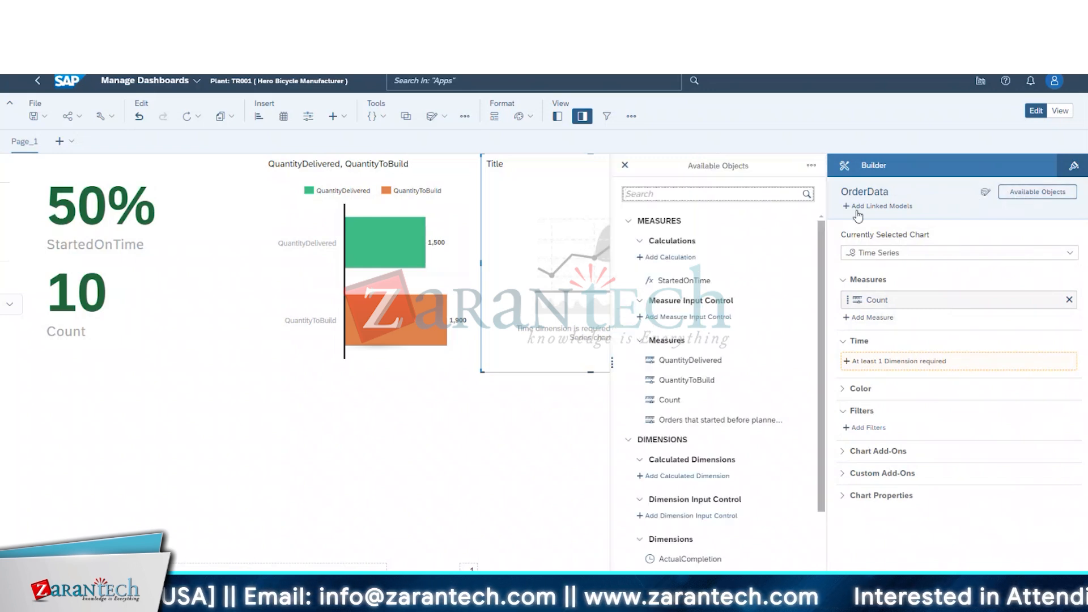
mouse_move(799, 229)
click(958, 281)
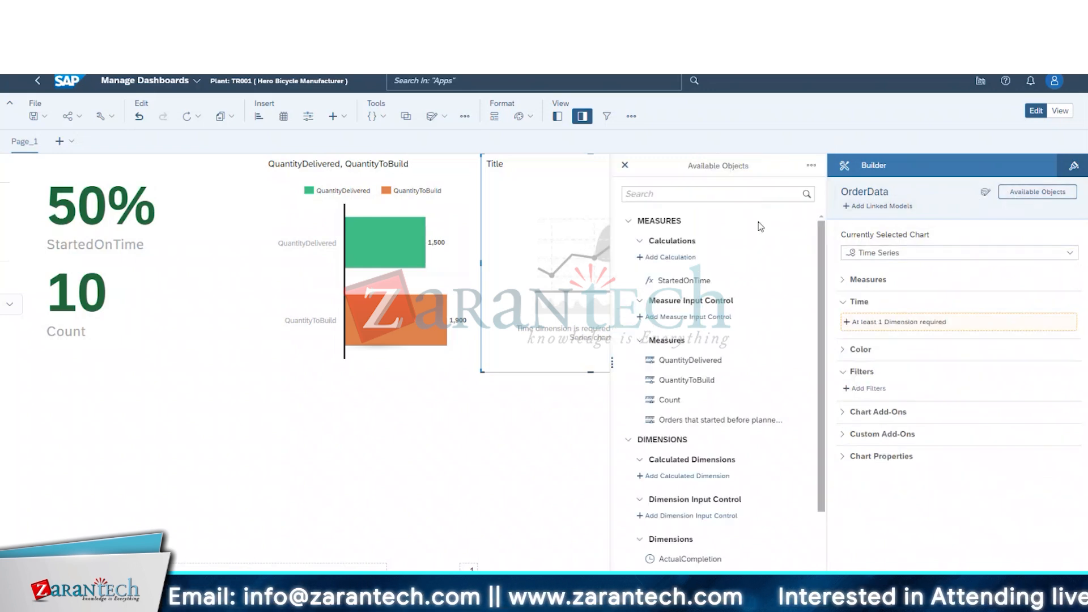
click(625, 165)
mouse_move(875, 194)
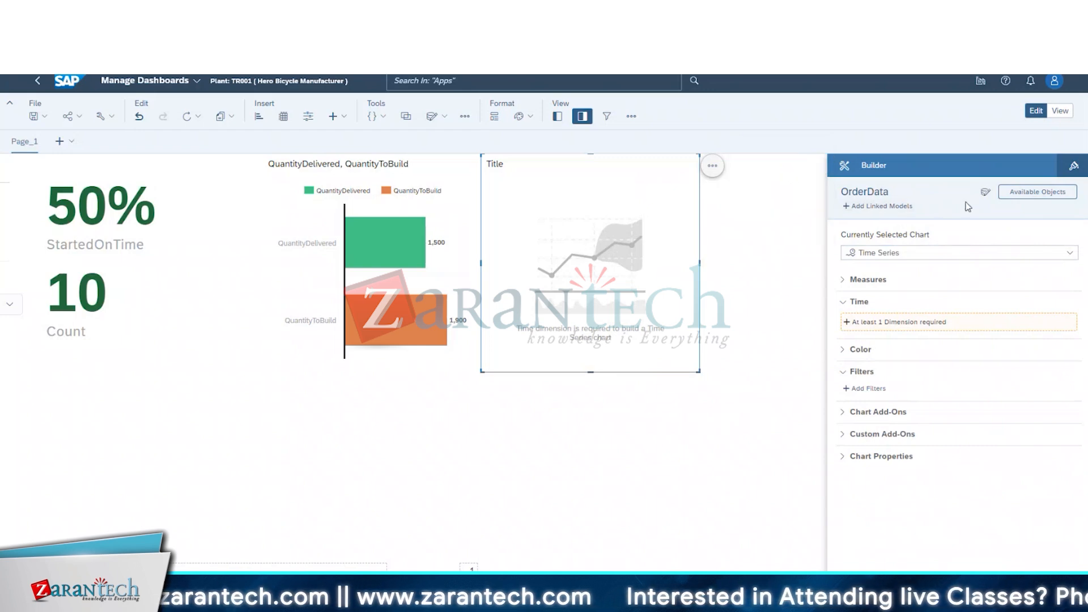
click(845, 279)
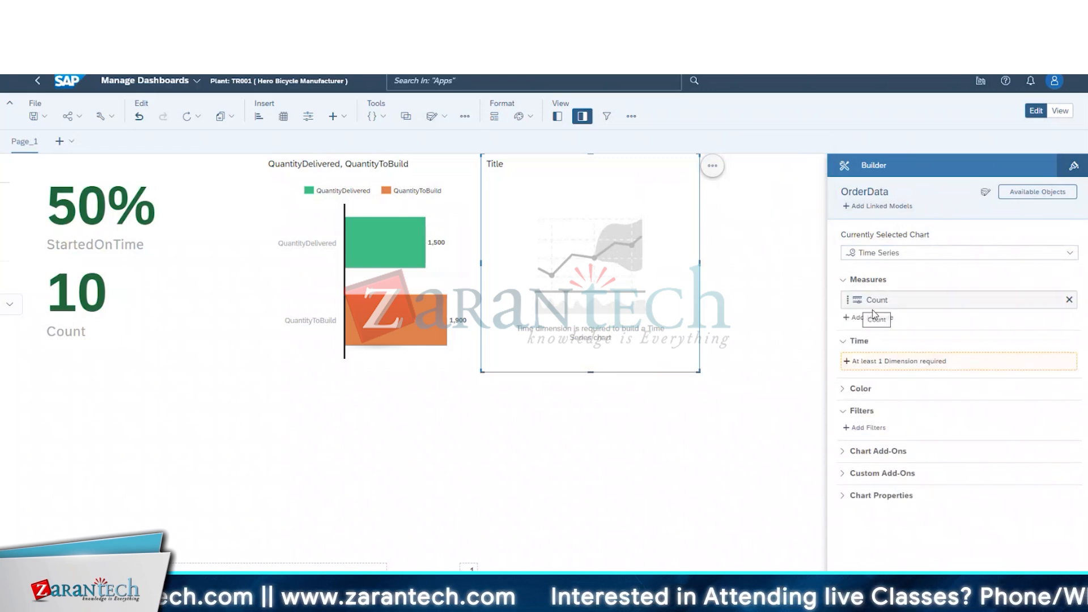
click(871, 318)
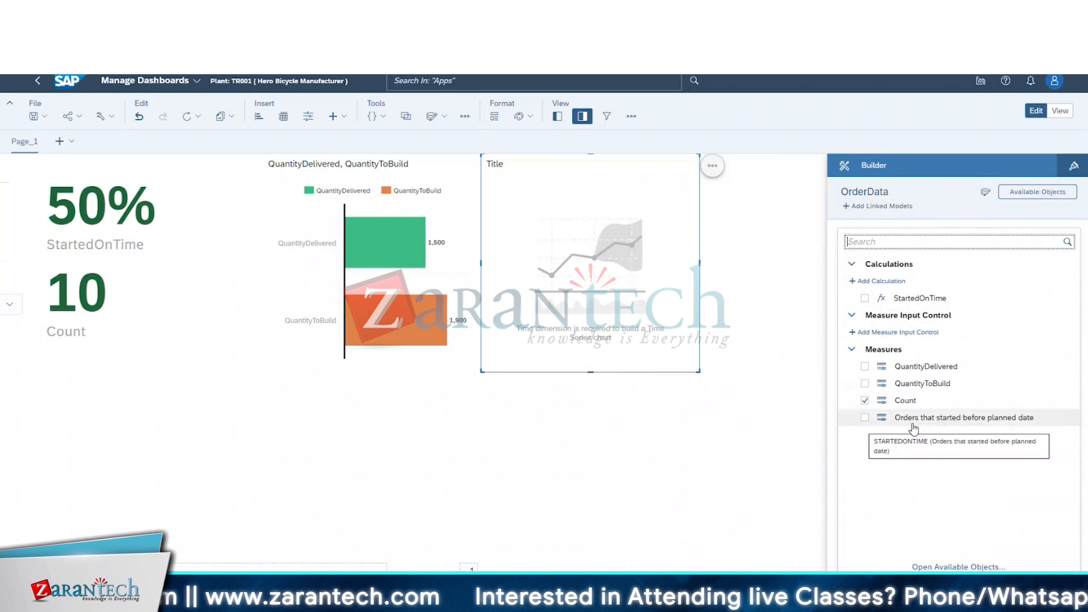
click(831, 426)
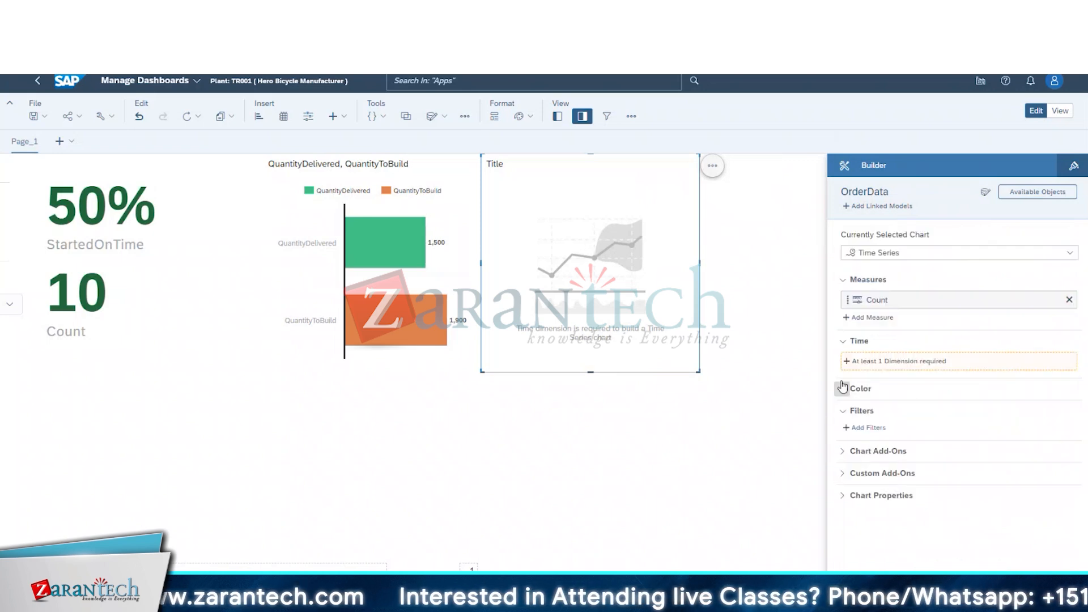
click(852, 364)
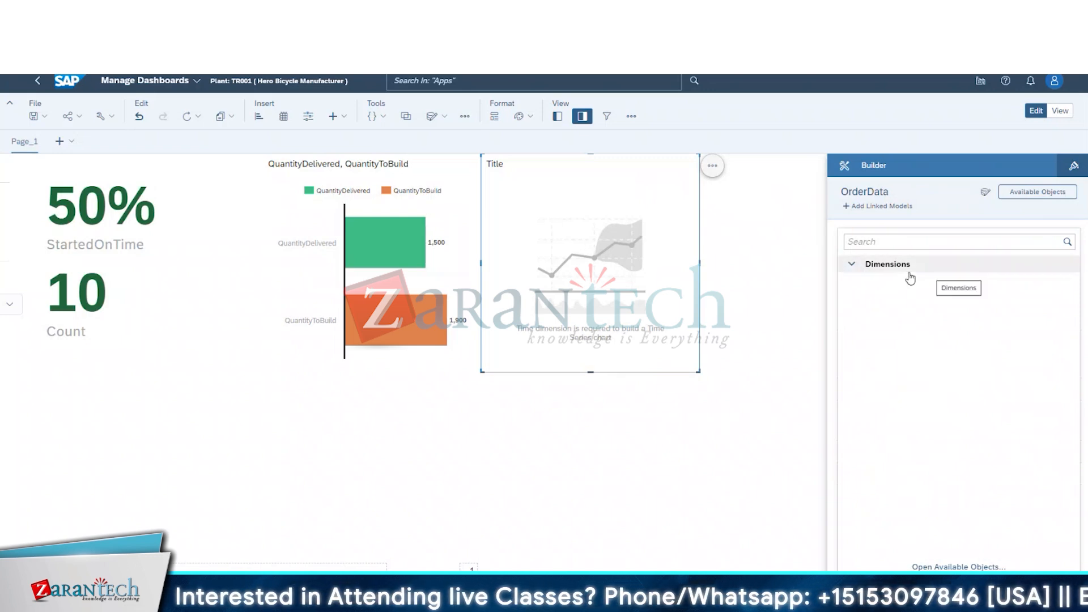
click(834, 354)
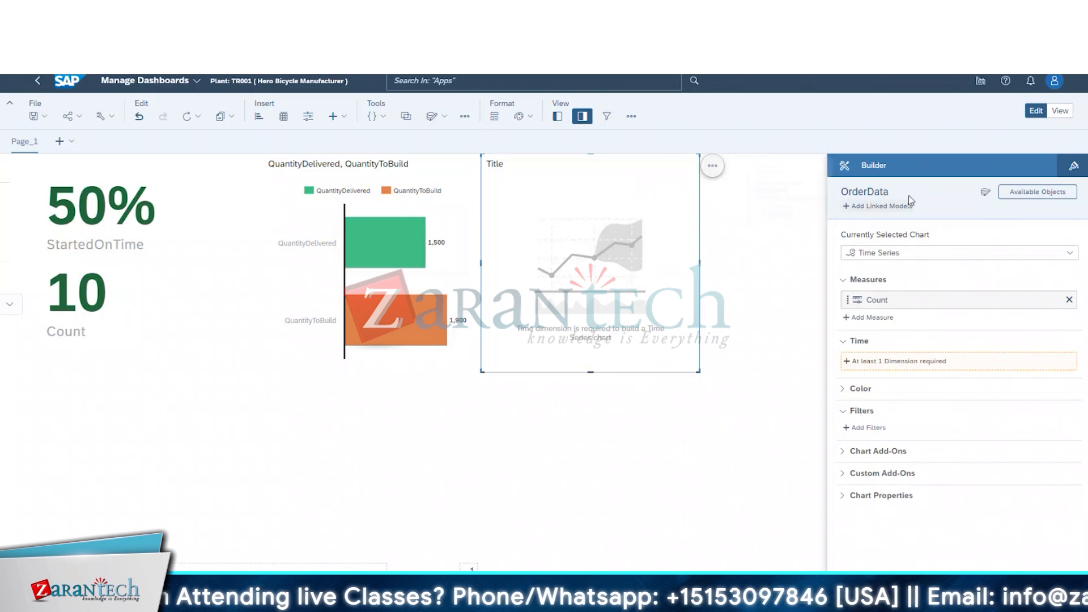
- Try the Donut and Pie chart types on the chart with the Count measure
click(935, 253)
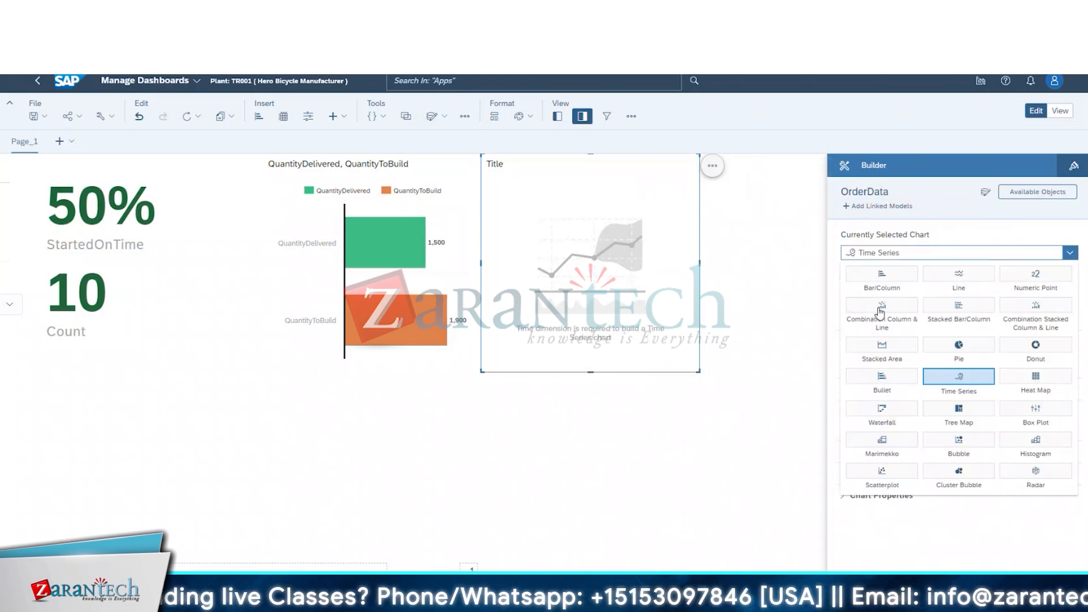
click(1042, 347)
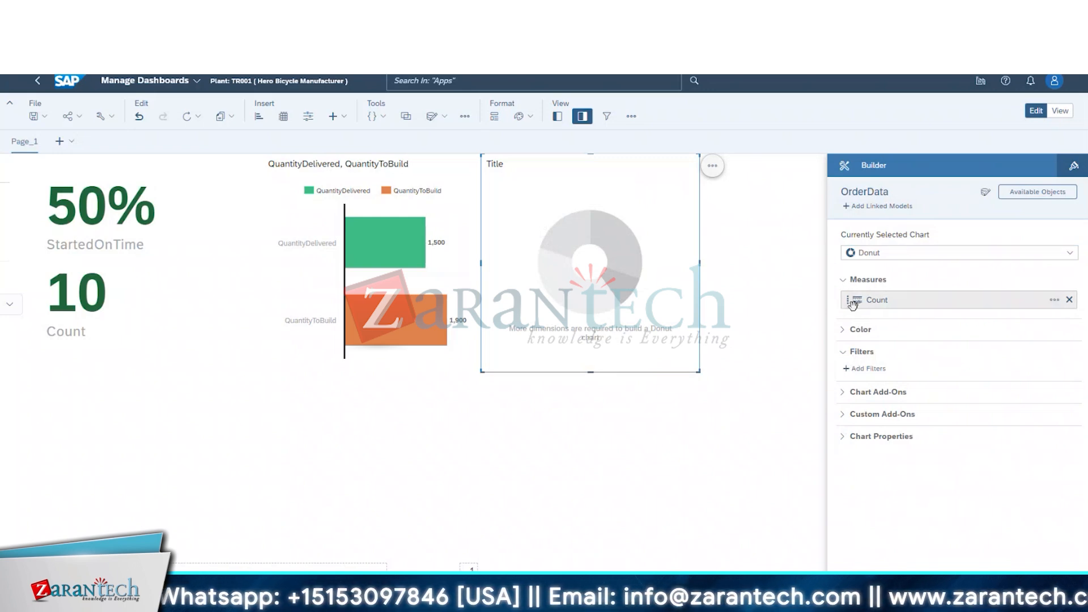
click(931, 258)
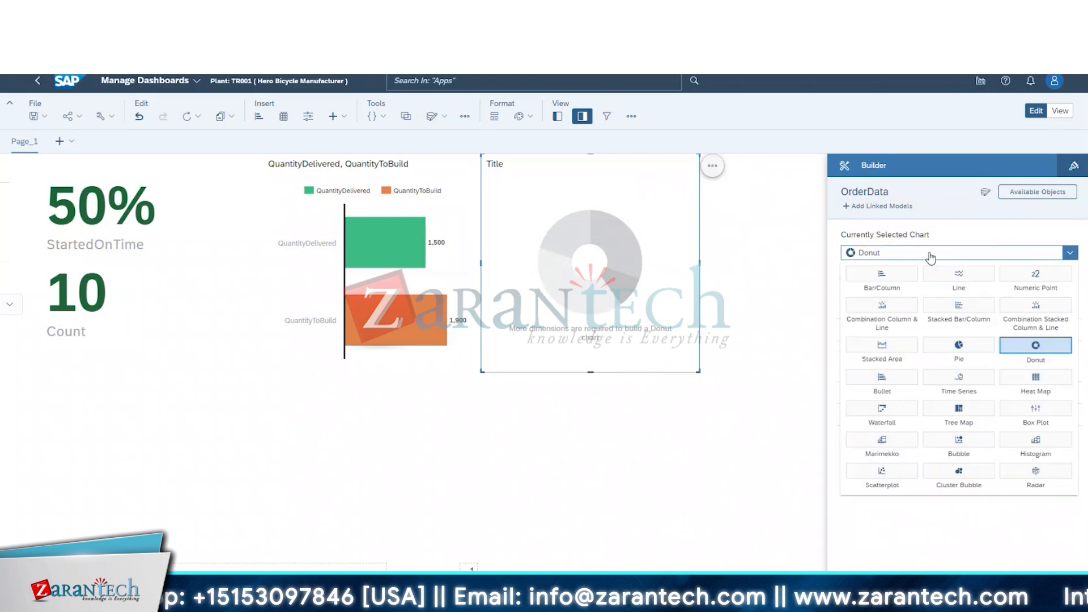
click(968, 359)
- Change the chart's type to Stacked Bar/Column and add ActualStart as its dimension
click(900, 253)
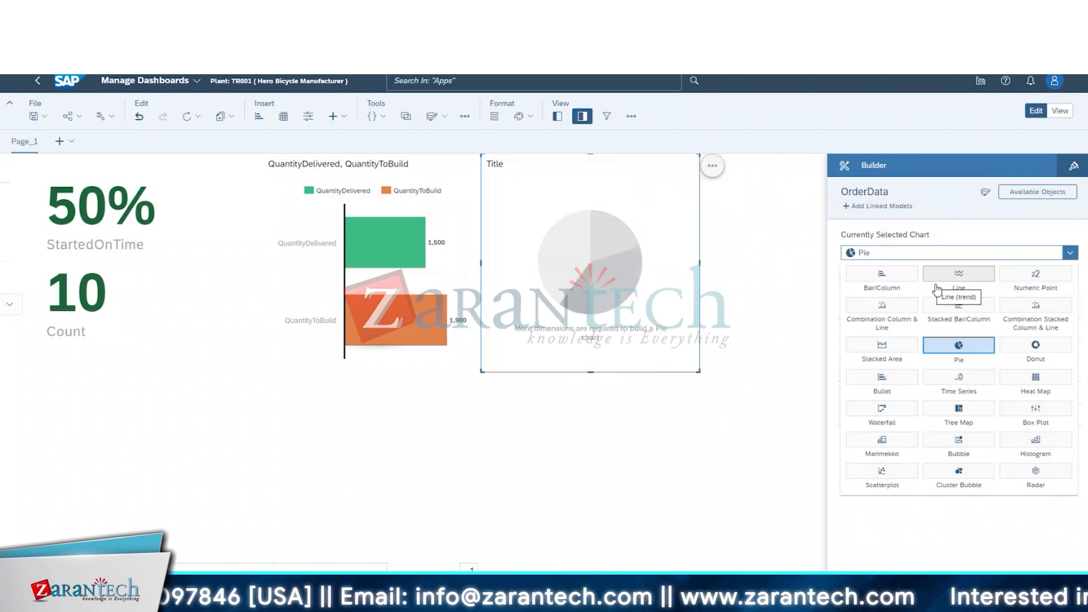
click(940, 326)
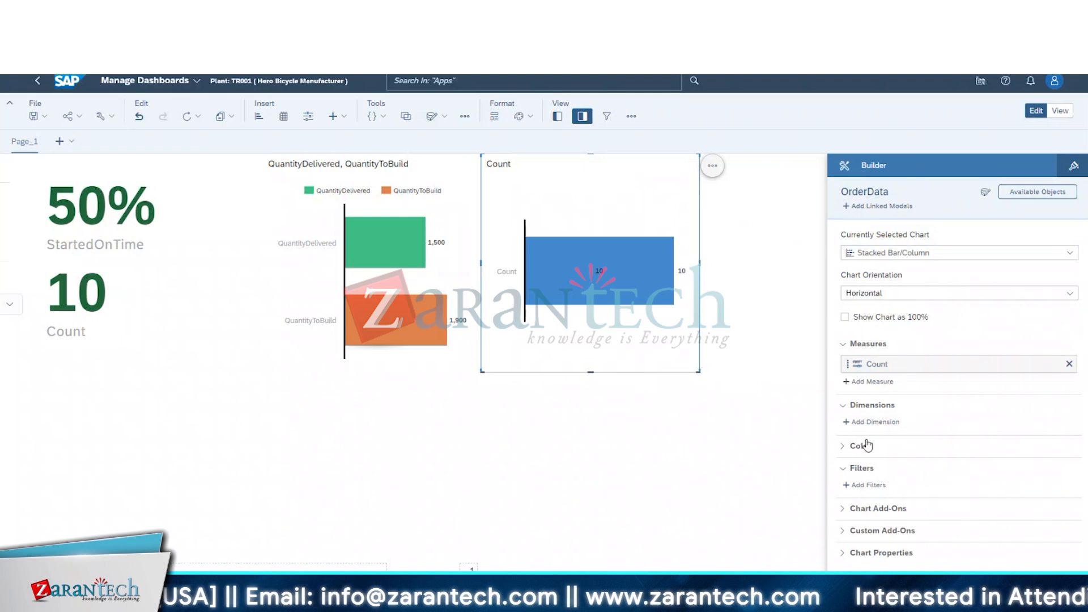
click(850, 423)
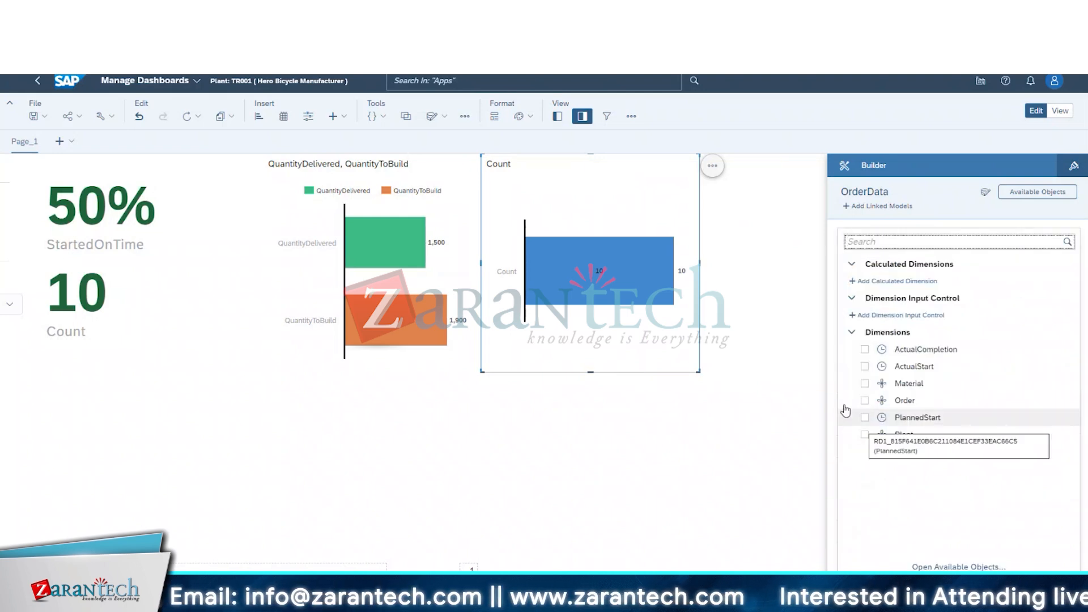
click(864, 367)
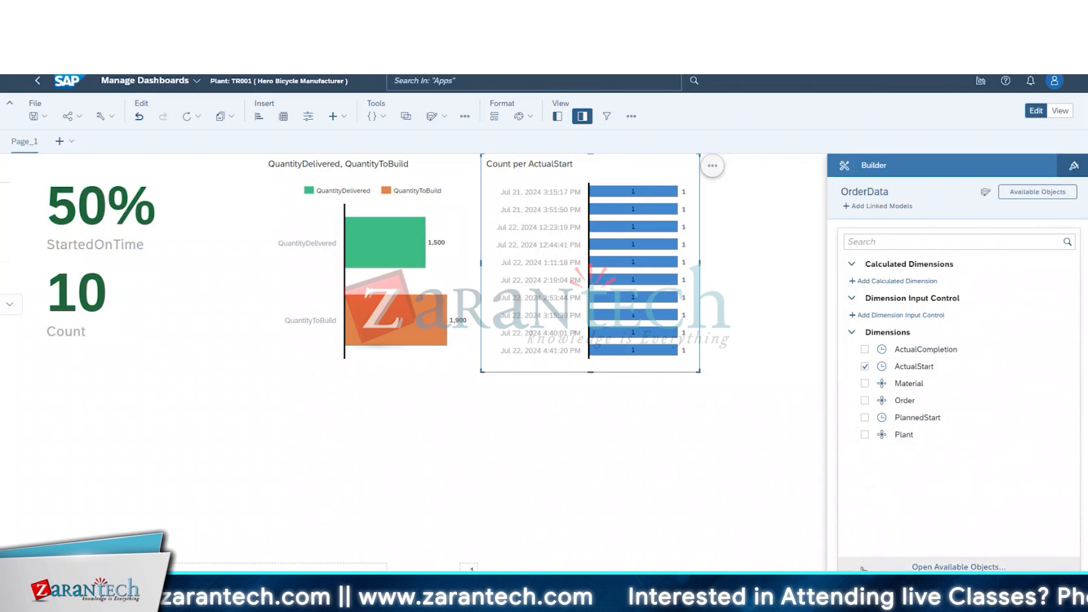
click(839, 581)
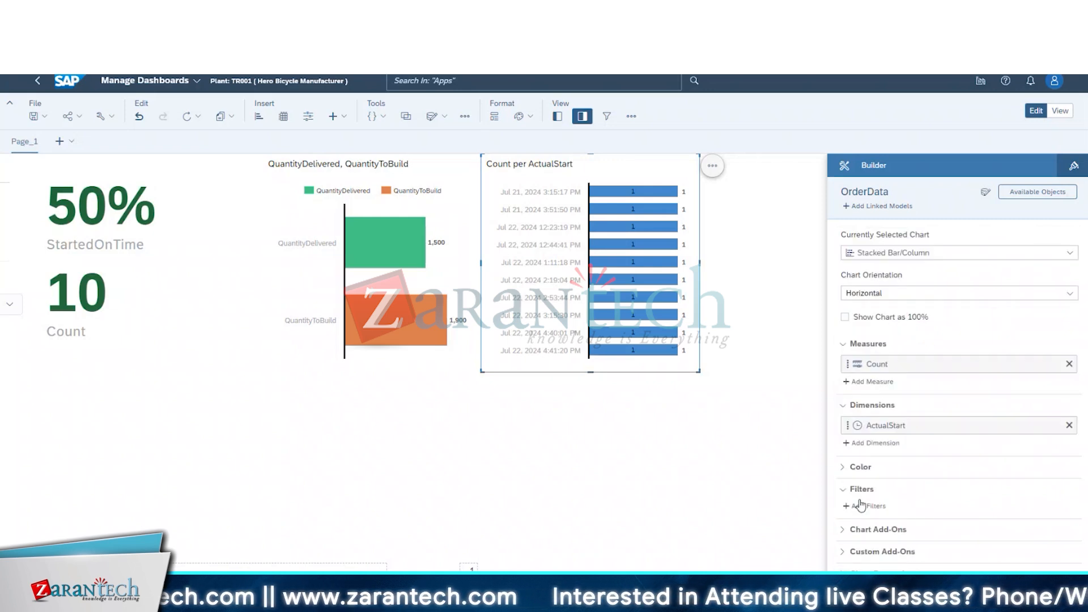
- Change the Count per ActualStart chart's type to Time Series and check which dimensions its Time section offers
click(1071, 255)
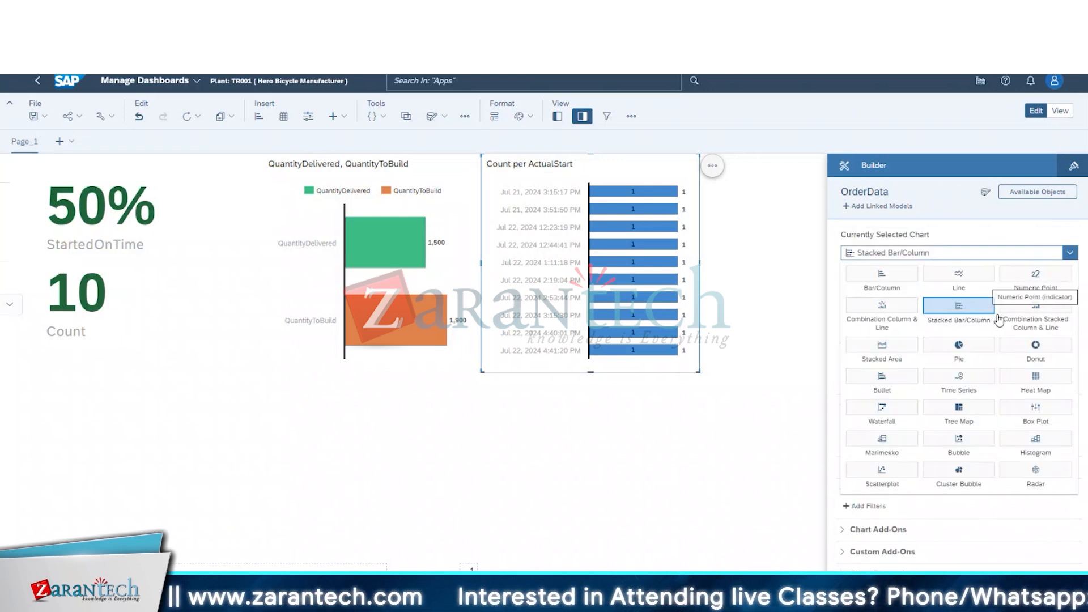
click(967, 384)
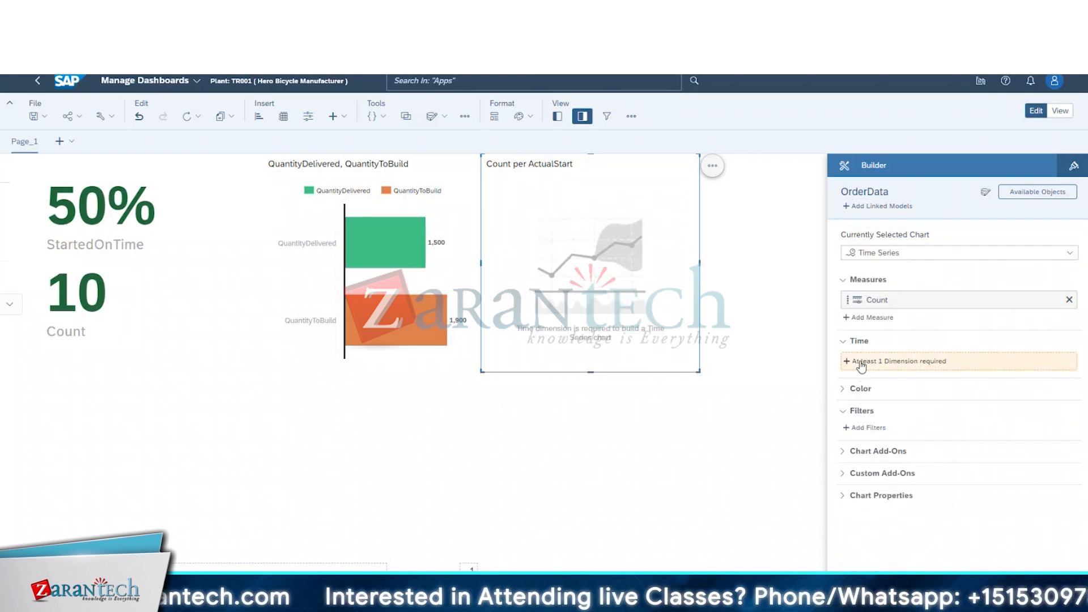
click(847, 363)
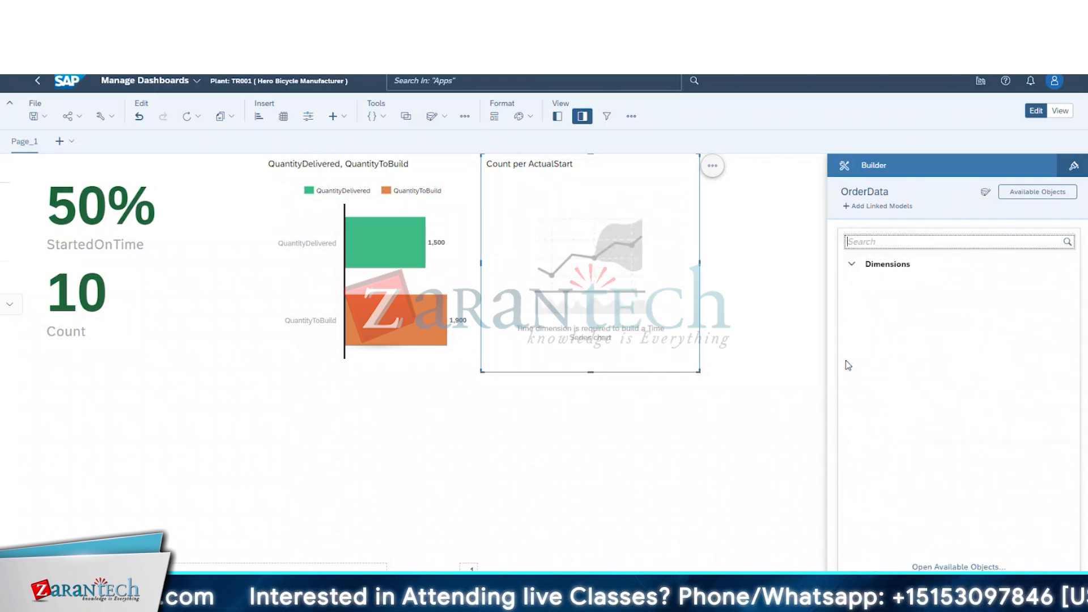
click(832, 360)
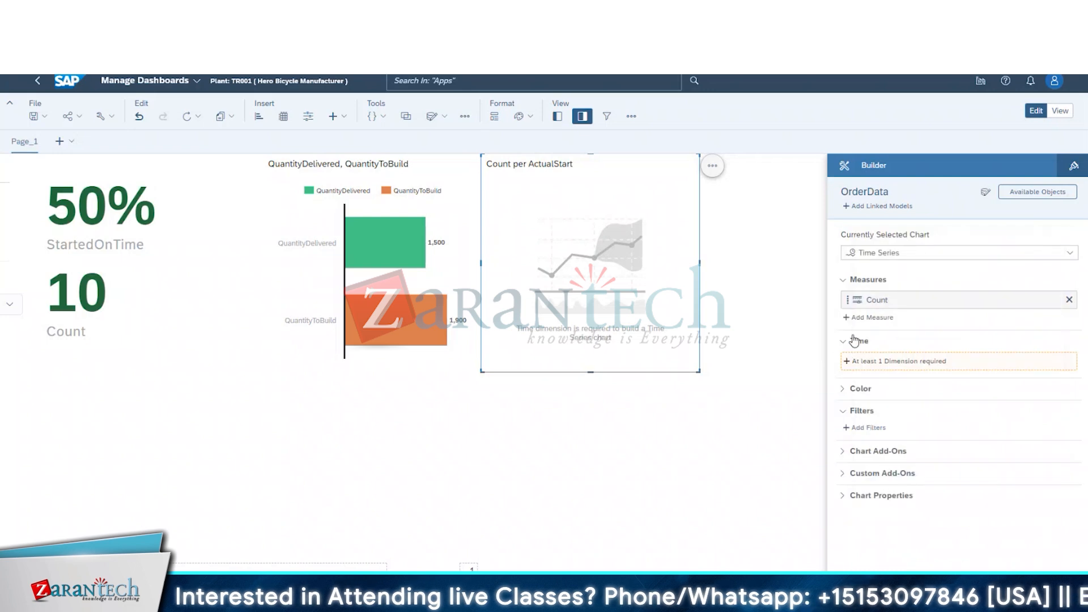
- Remove the Count measure and try to assign the ActualStart dimension from the available objects to the chart's Time section
click(1069, 300)
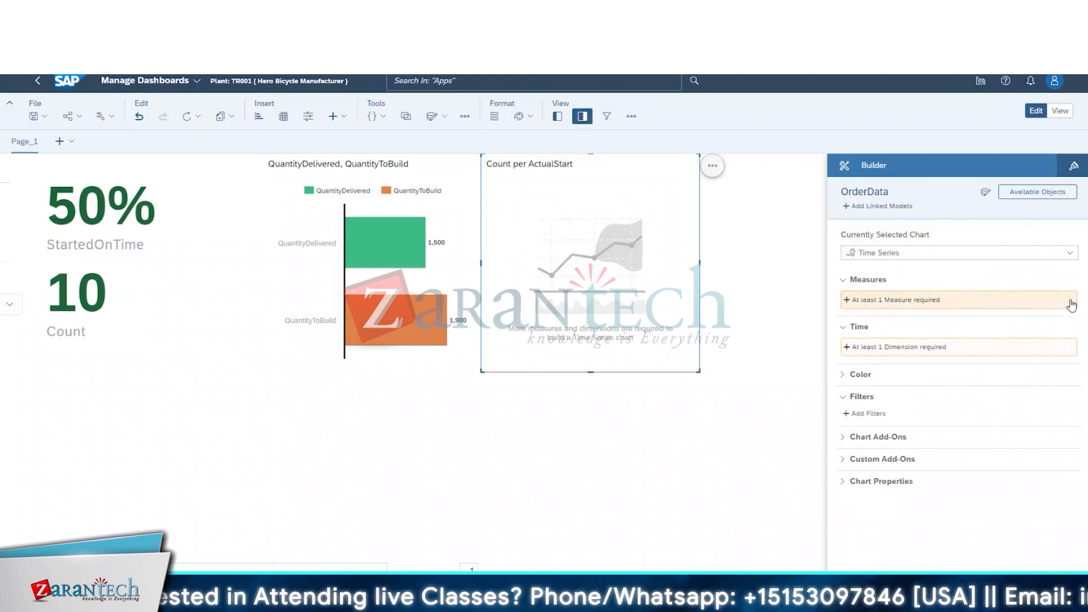
click(848, 347)
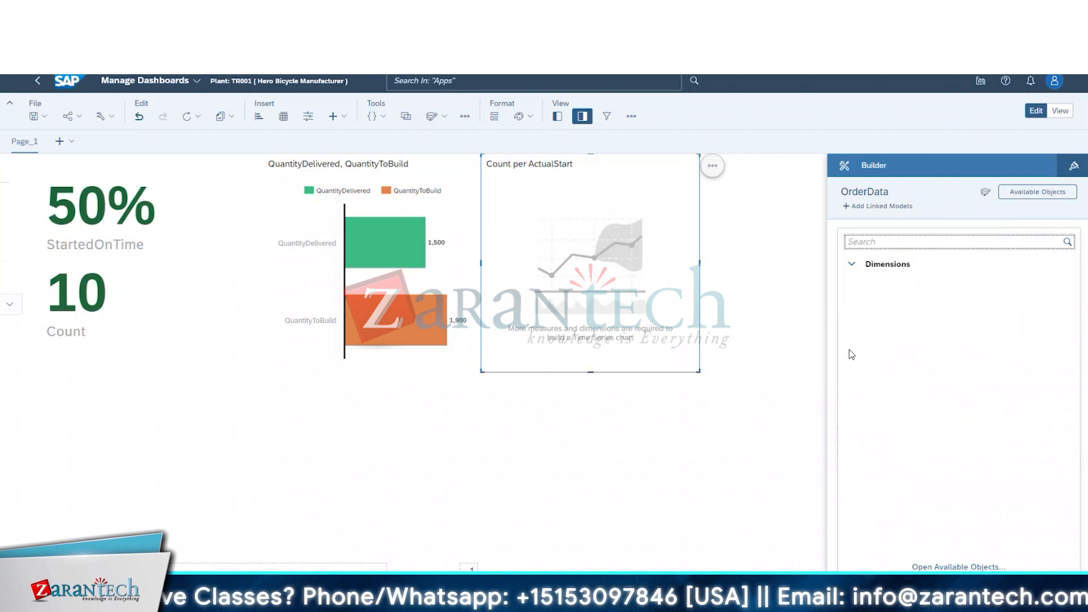
click(942, 566)
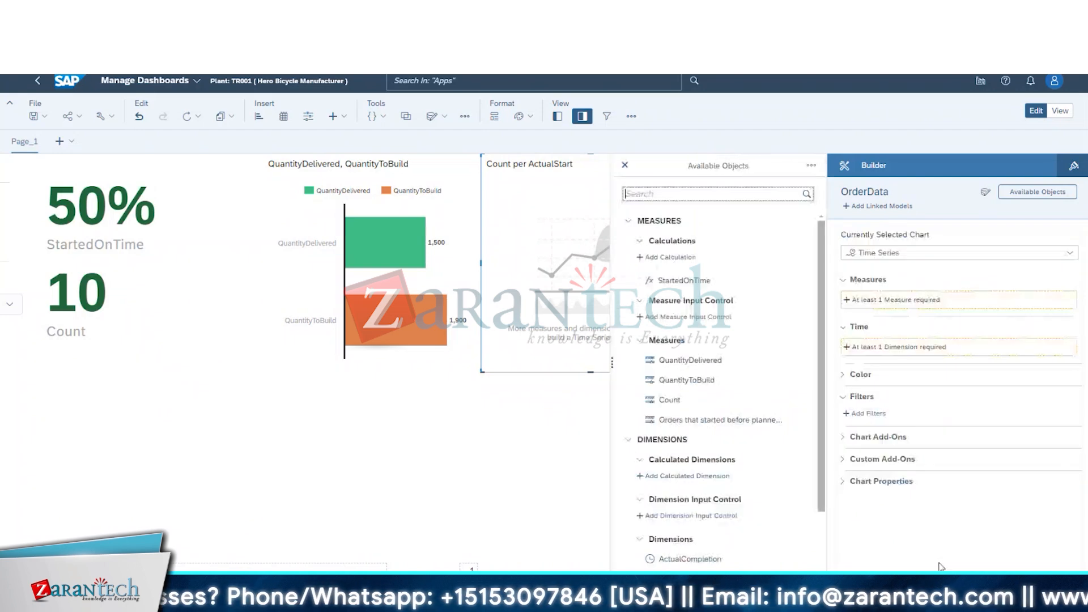
scroll(701, 512, down, 2)
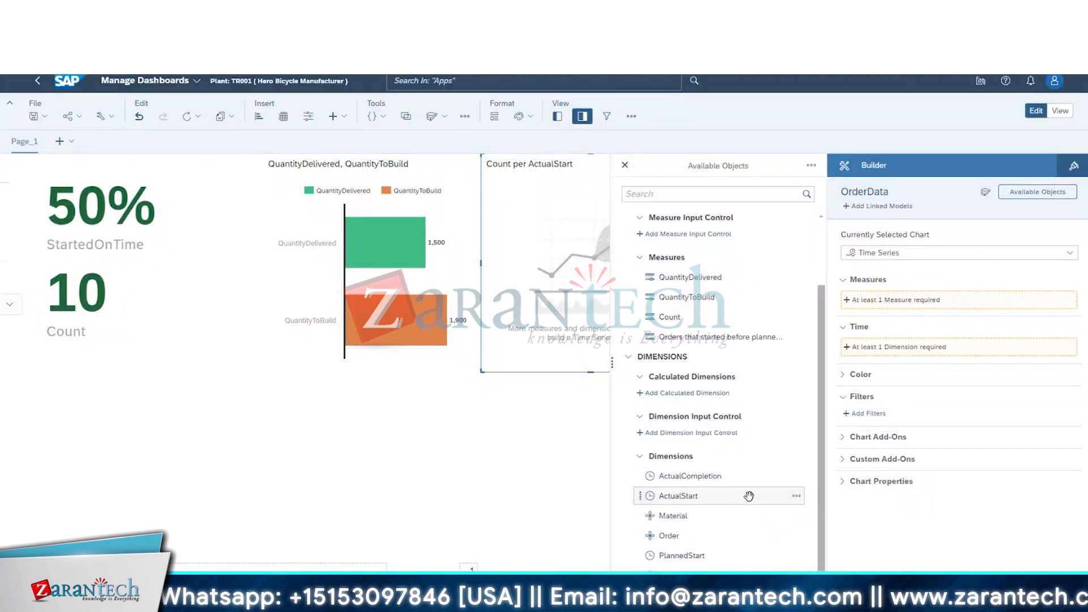
drag(751, 496, 1004, 352)
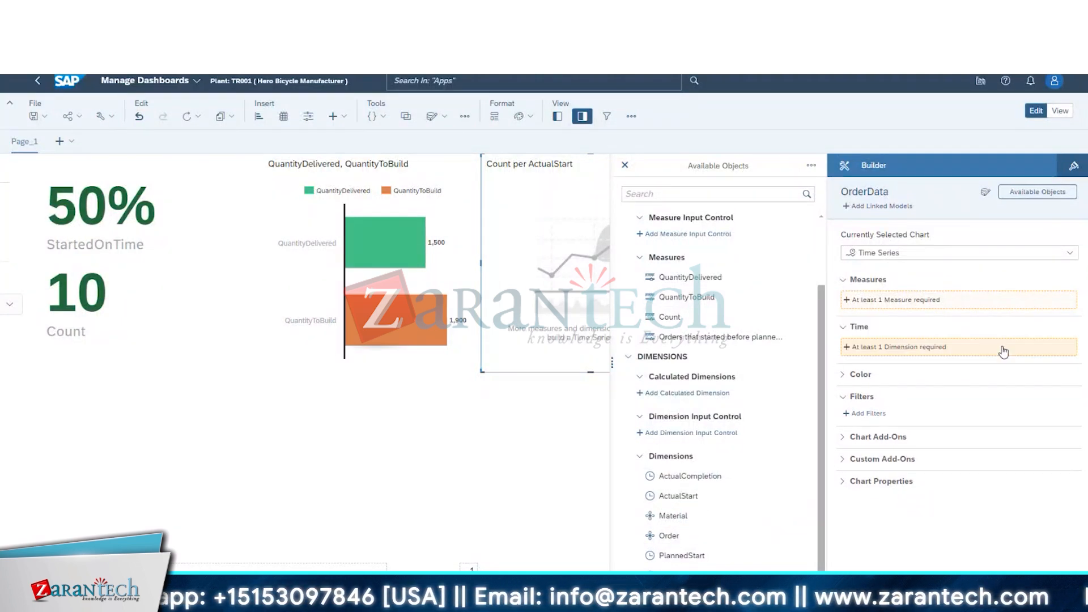
- Check the dimensions offered for the chart's Time section and filters, and close the available objects
click(933, 349)
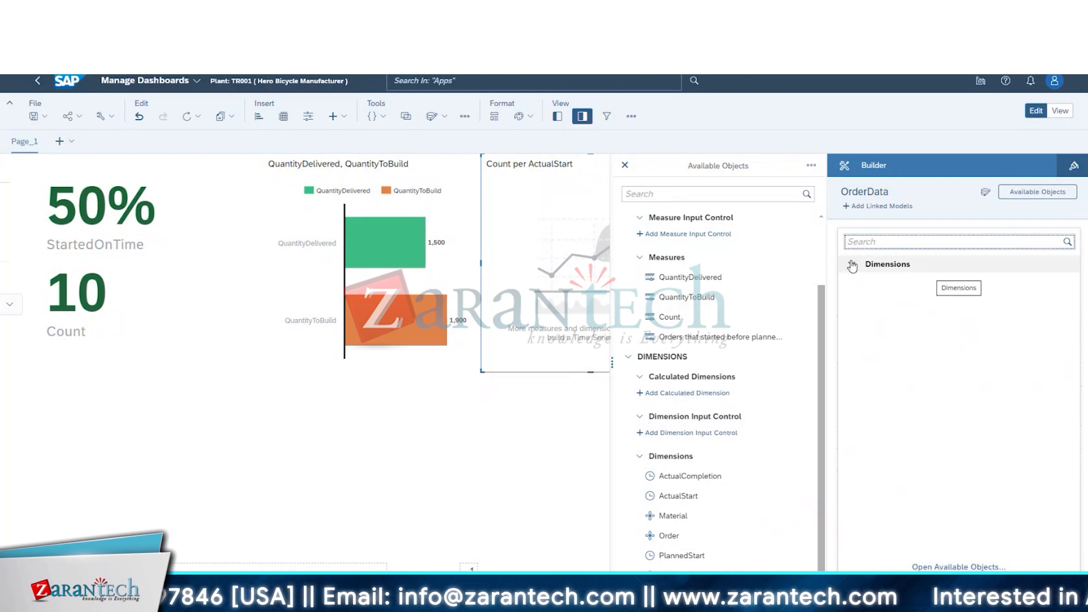
click(834, 289)
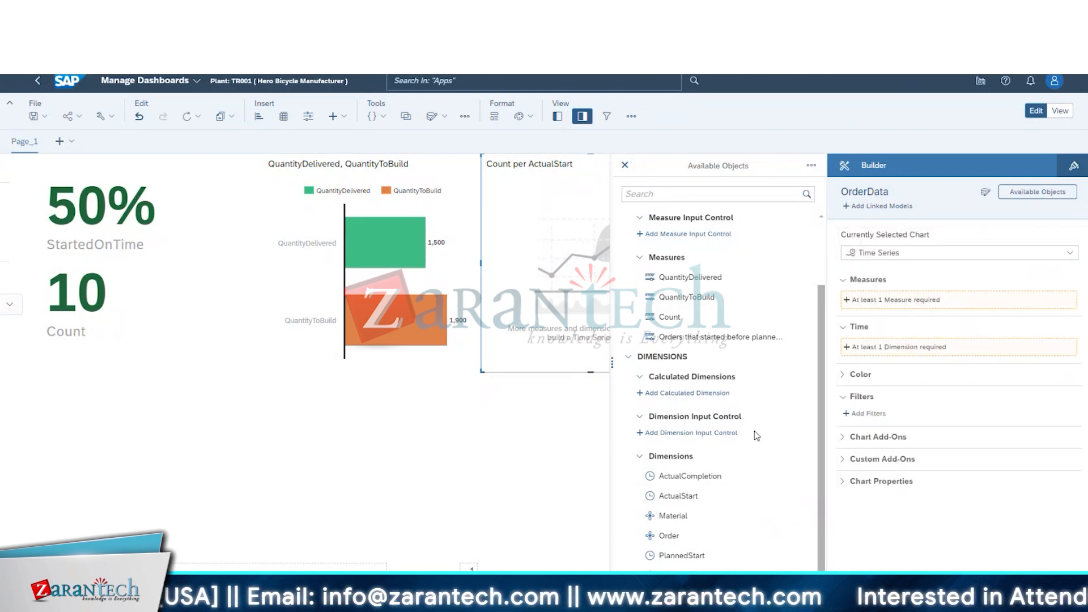
click(865, 415)
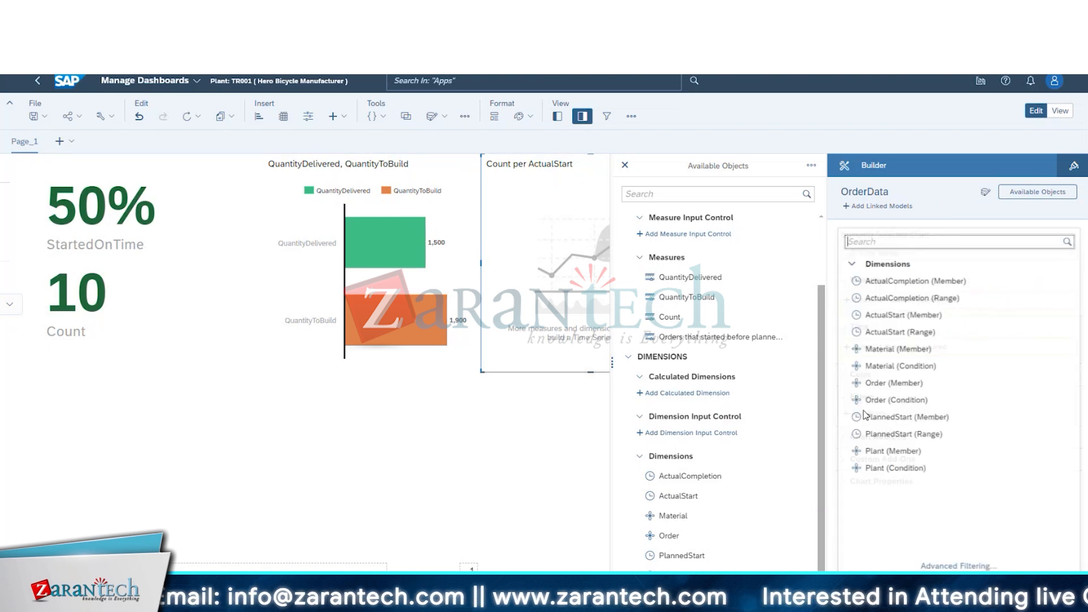
click(834, 481)
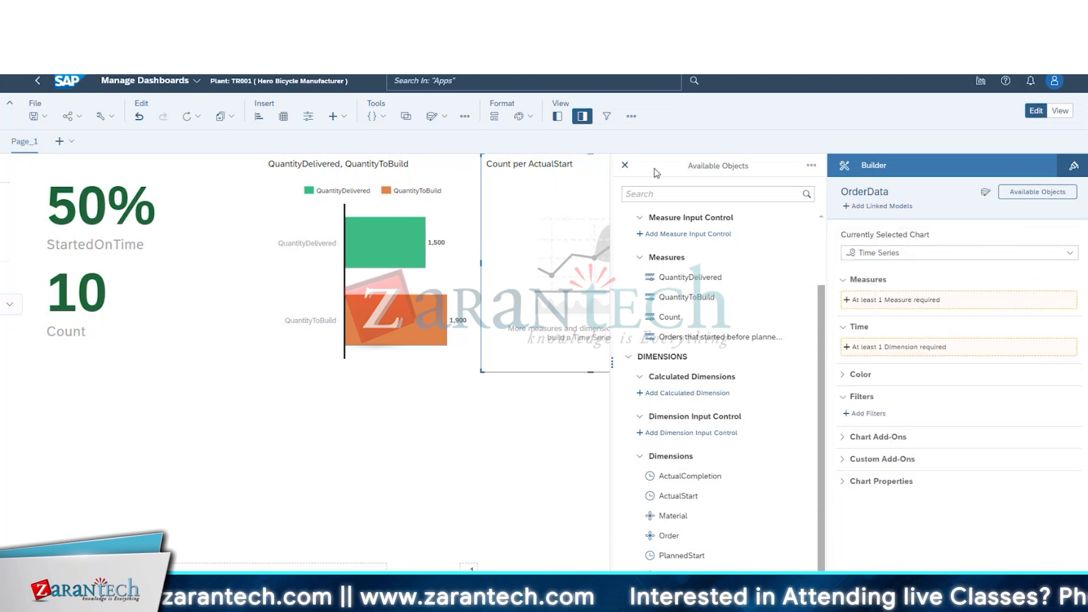
click(625, 165)
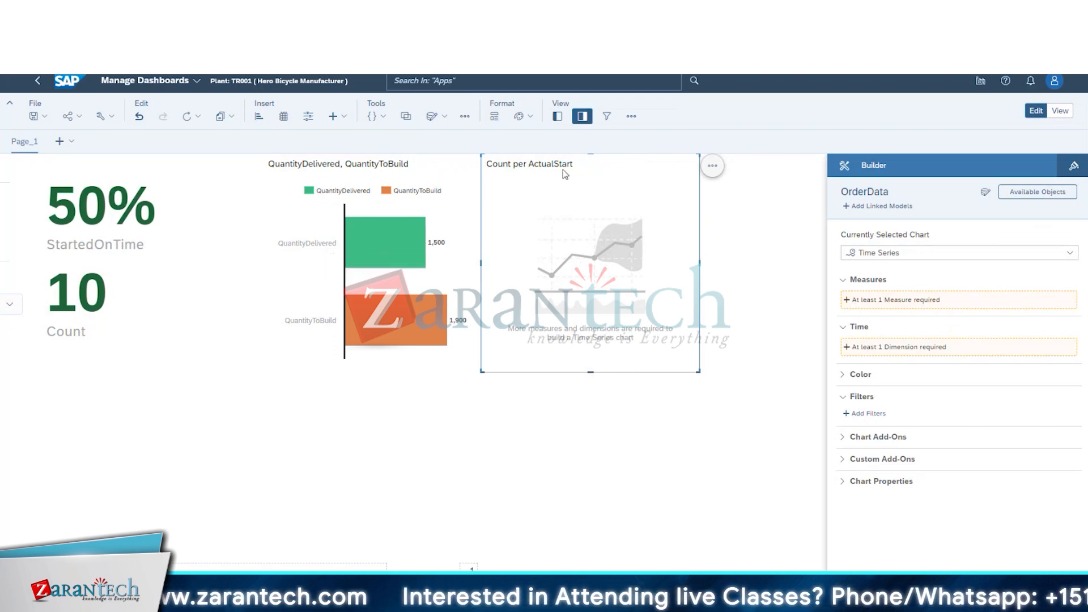
- Add the Count measure to the time series chart
click(939, 301)
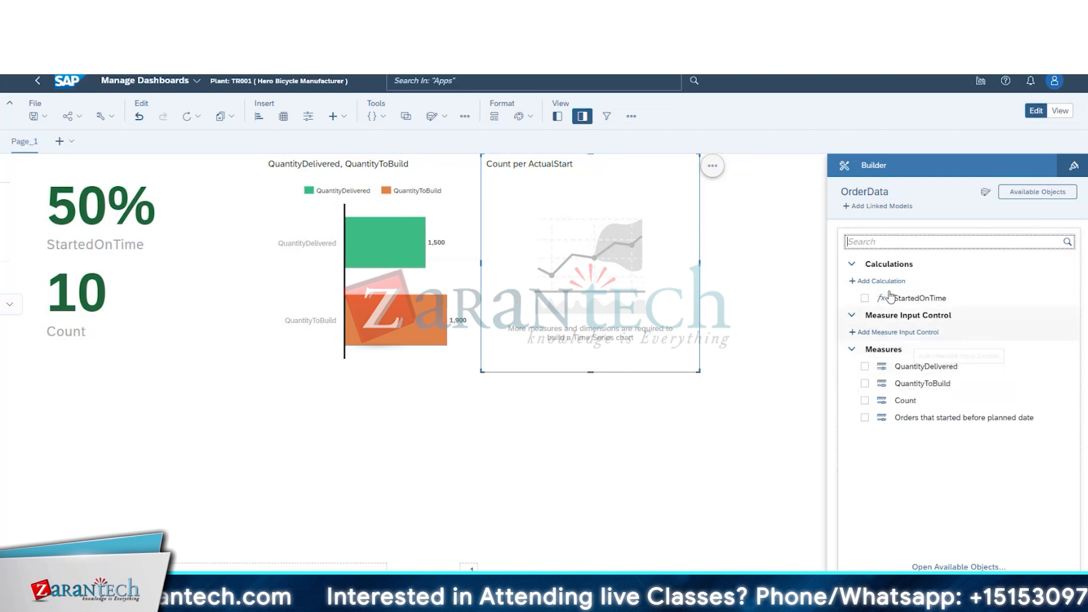
click(865, 401)
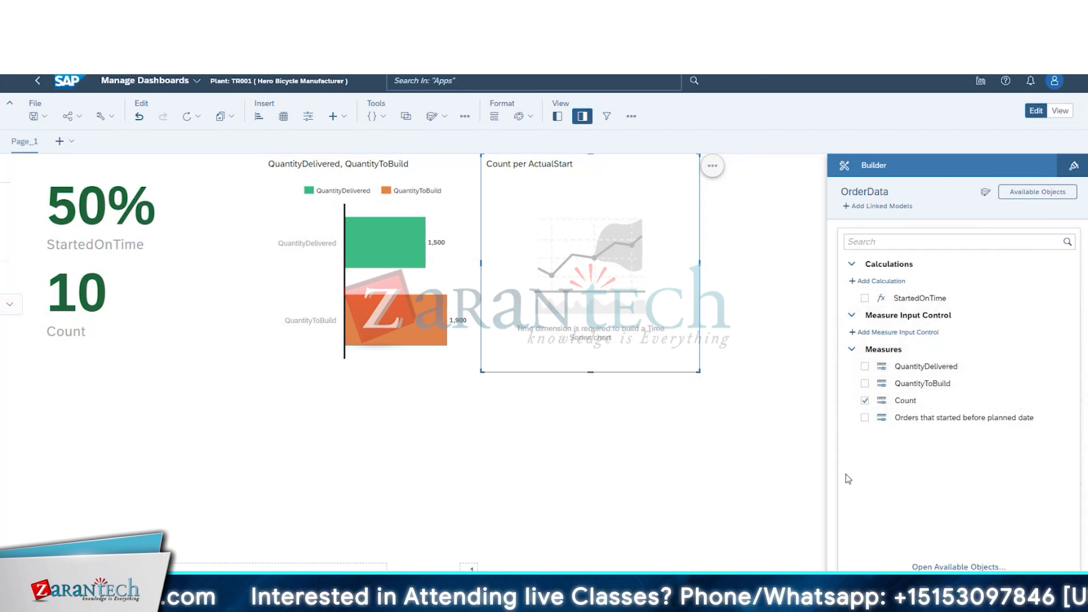
click(835, 556)
- Move the time series chart below the other tiles, widen it across the page and align it with the filters' outer edge
drag(675, 156, 380, 374)
drag(409, 466, 695, 466)
drag(191, 466, 57, 466)
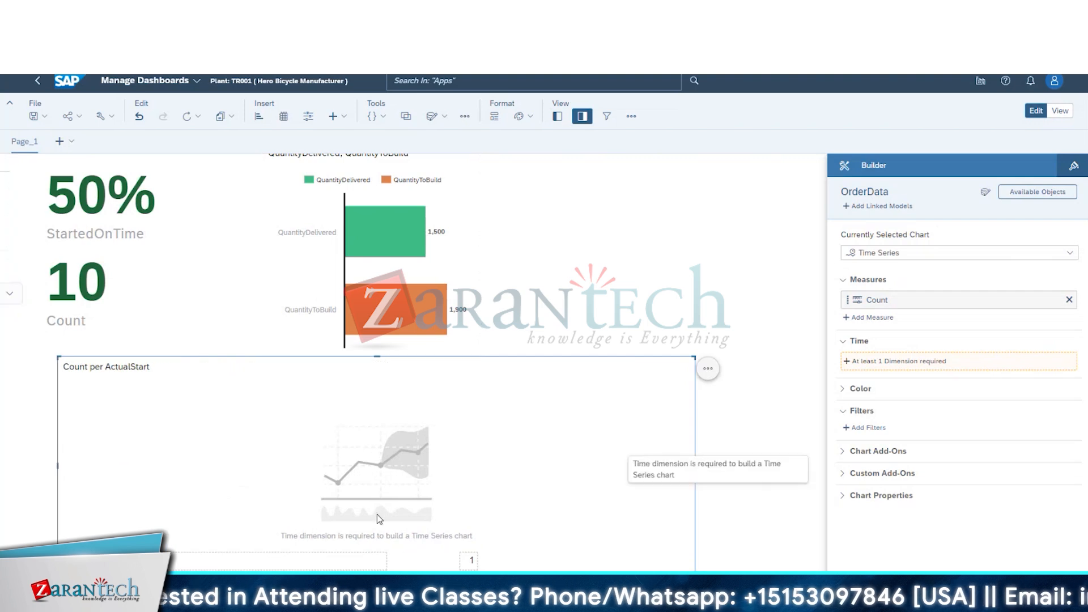
drag(208, 356, 77, 336)
- Shorten the quantity bar chart and the StartedOnTime and Count tile so they end above the time series chart
click(468, 355)
drag(468, 362, 469, 320)
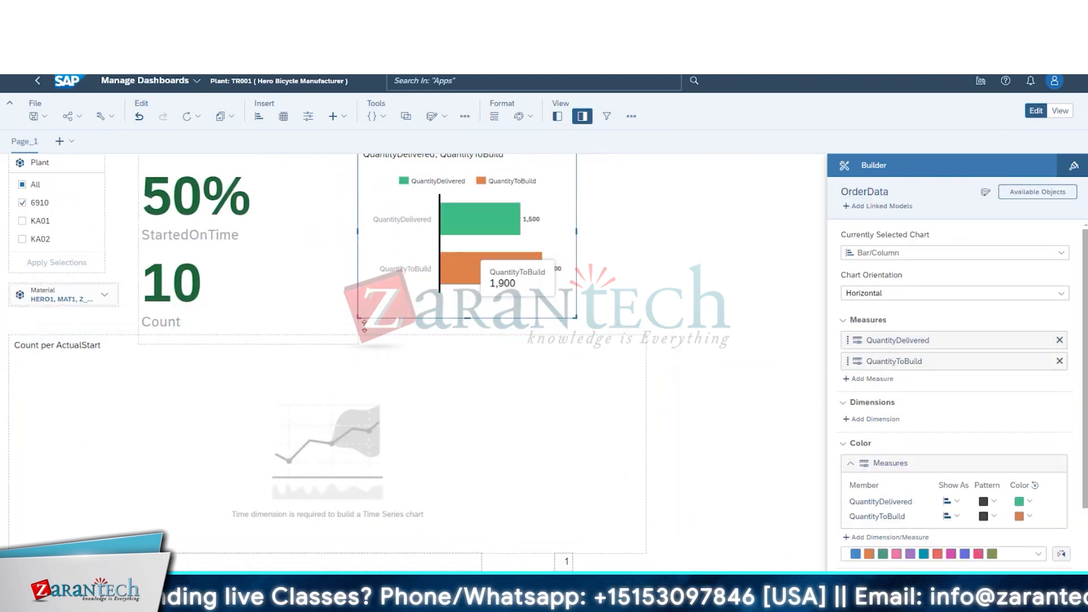
click(253, 332)
drag(252, 344, 253, 324)
- Select all plants in the Plant filter and save the story with the time series chart selected
click(22, 184)
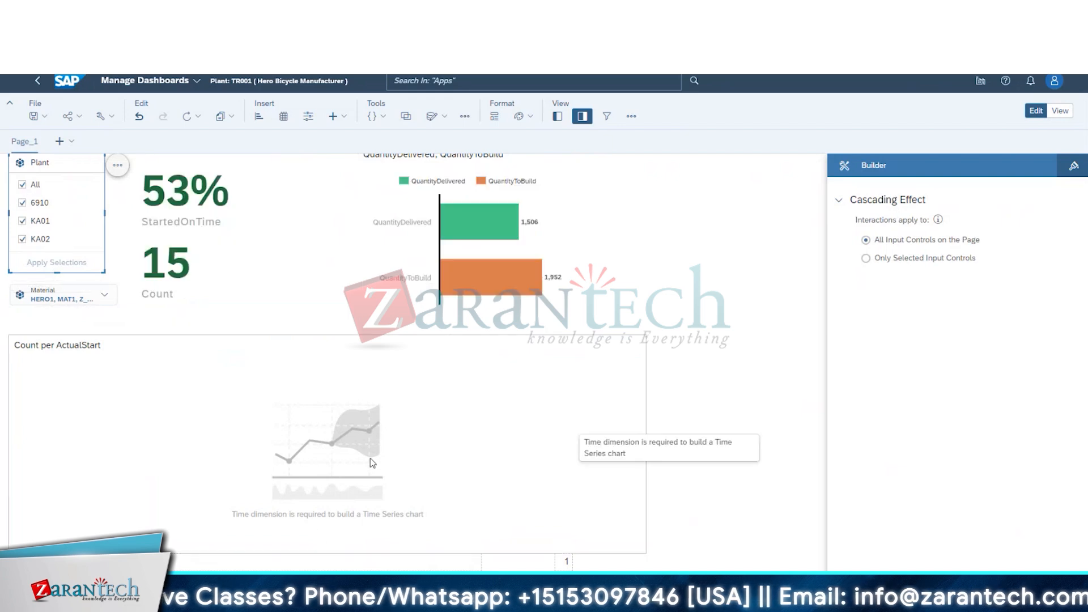
click(341, 458)
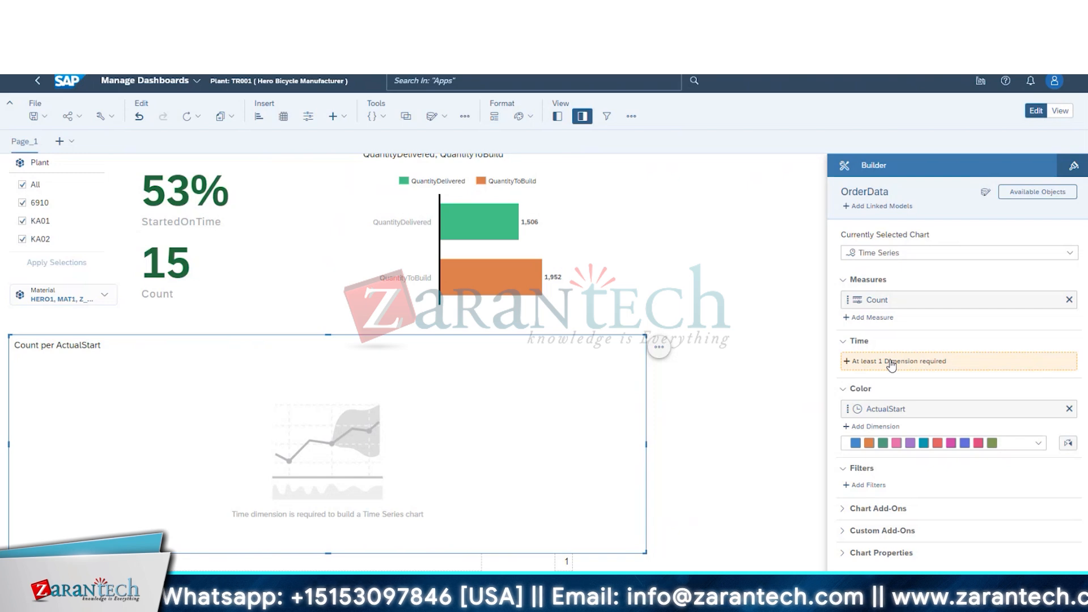
click(28, 117)
click(39, 133)
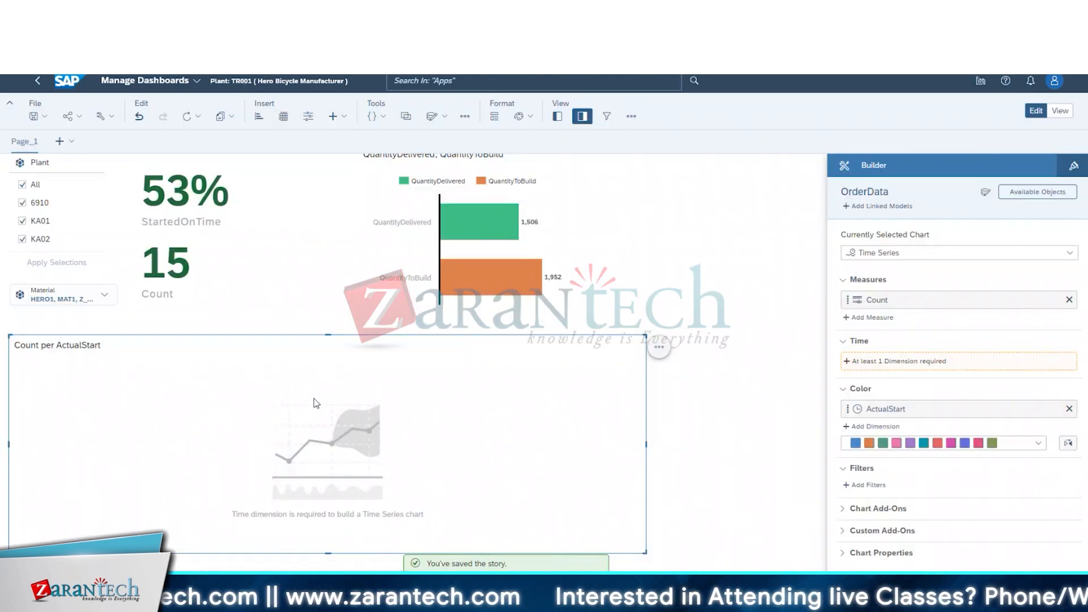
- Edit the OrderData data source and add the ActualStartTime column to the Order table's selected columns
click(436, 117)
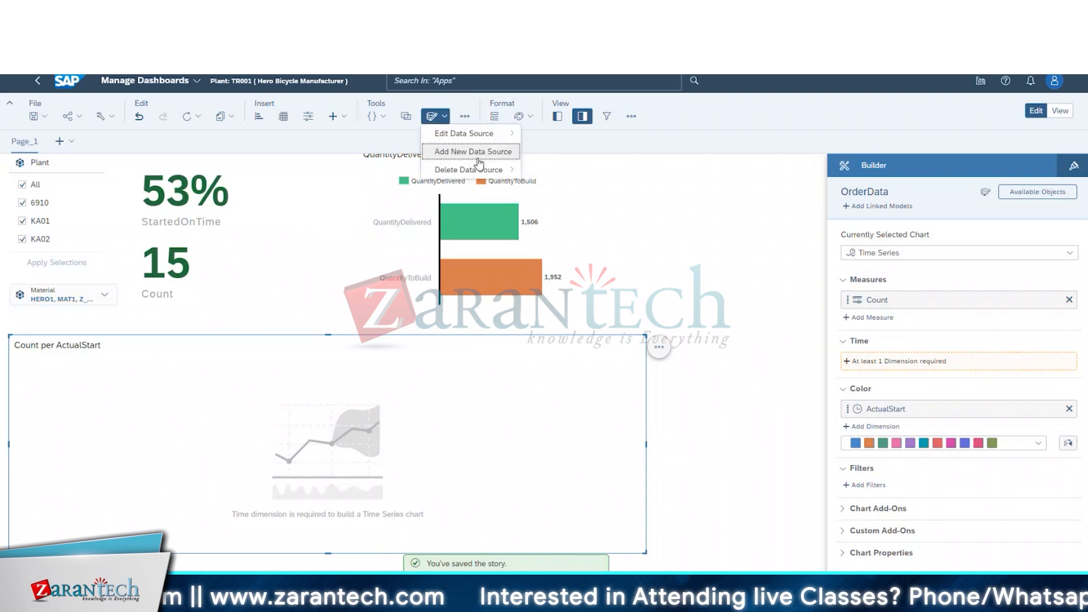
mouse_move(488, 136)
click(541, 134)
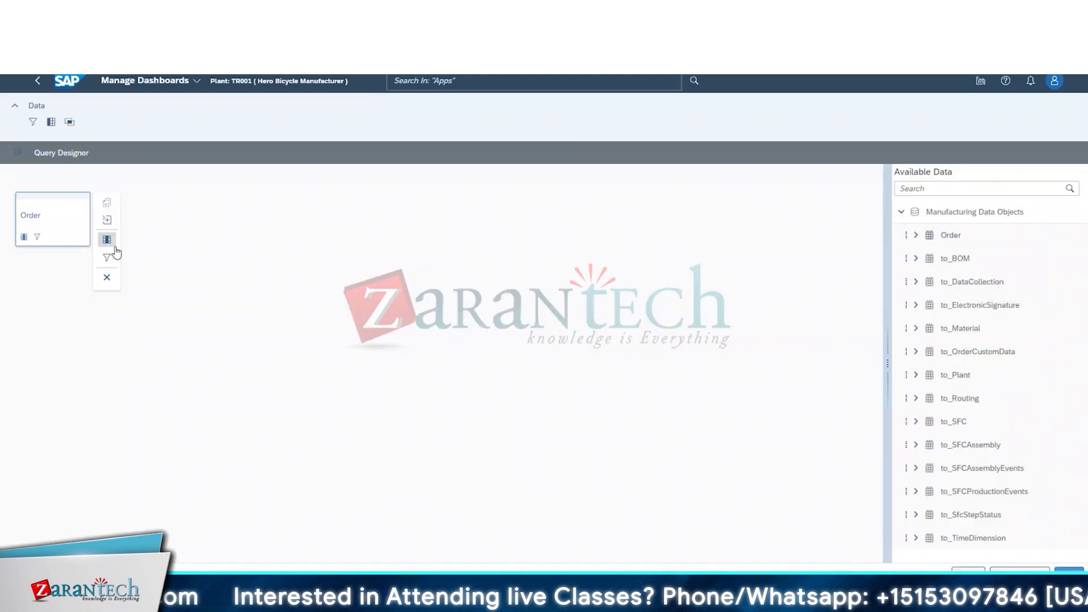
click(113, 245)
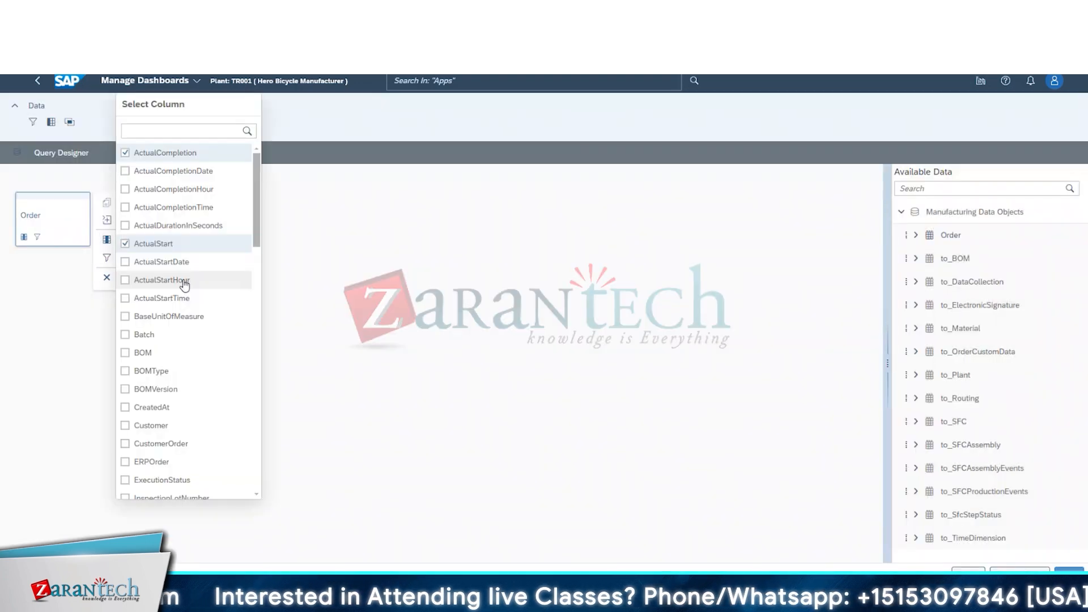
click(125, 299)
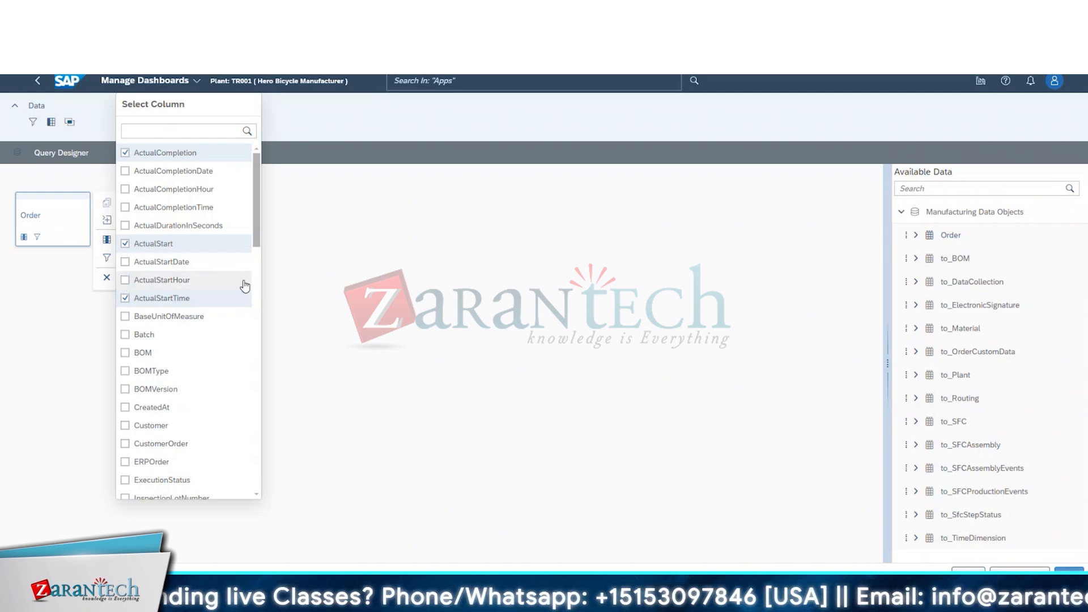
- Preview the order query's data and return to the query design
click(458, 376)
click(1020, 574)
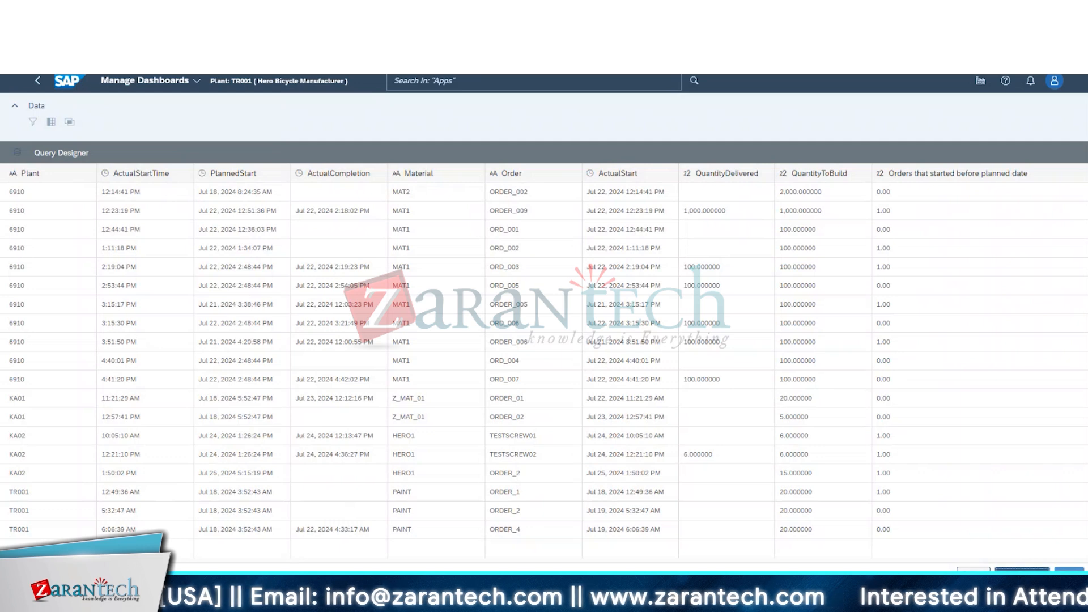
click(1023, 570)
- Reopen the Order table's column selection and go through its columns to the planned start fields
click(44, 225)
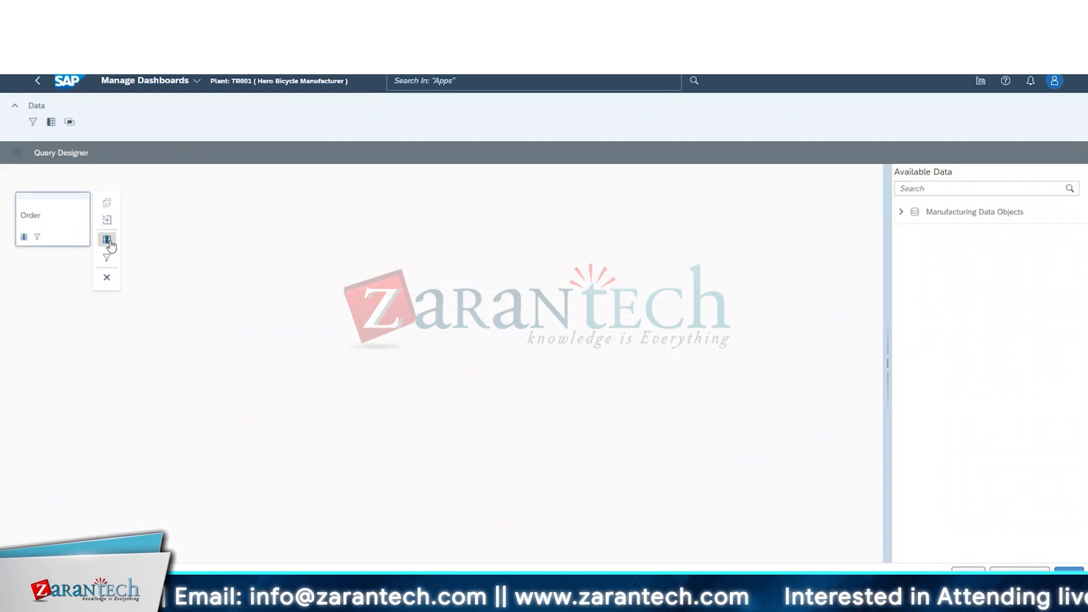
click(111, 244)
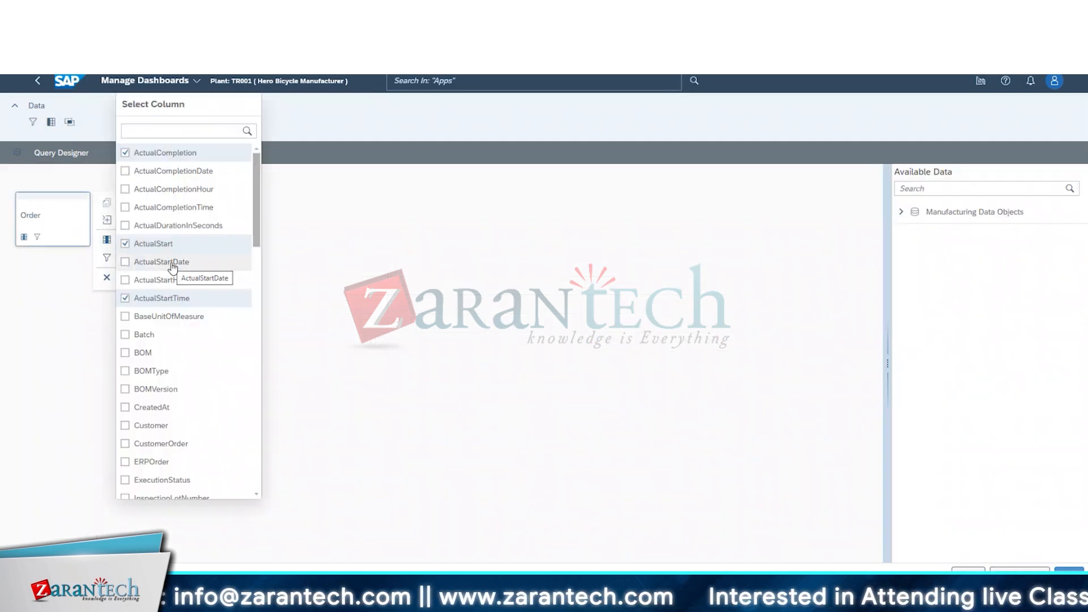
scroll(139, 348, down, 3)
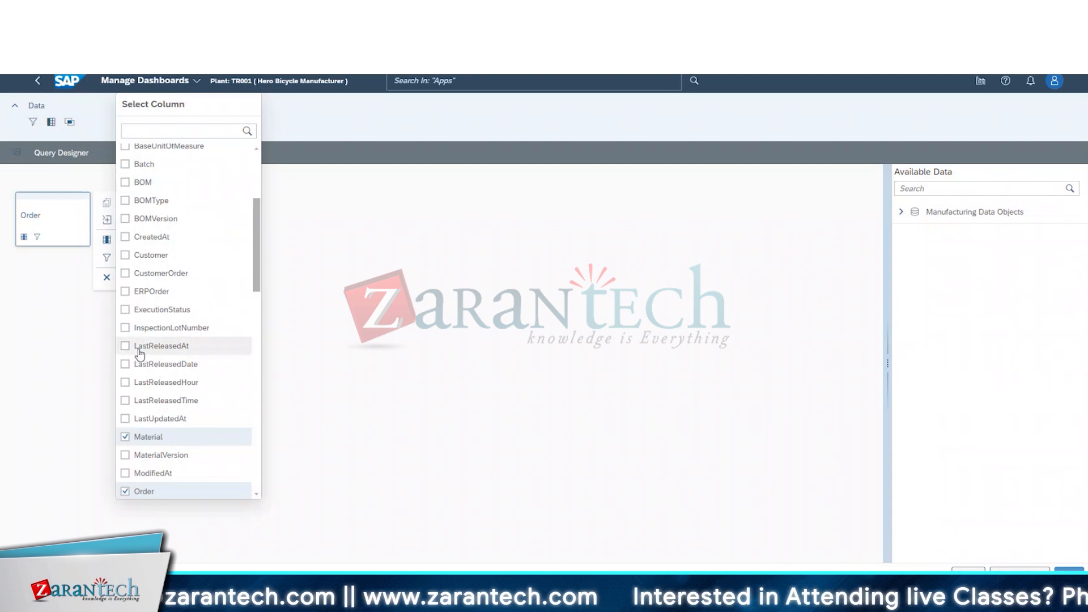
scroll(140, 352, down, 9)
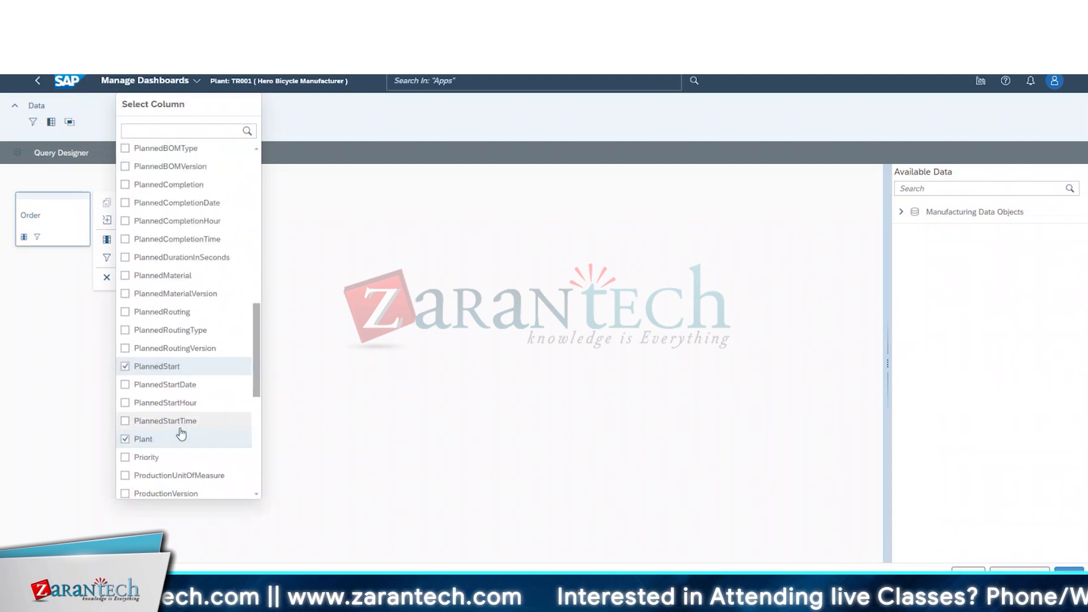
click(127, 384)
scroll(163, 397, down, 1)
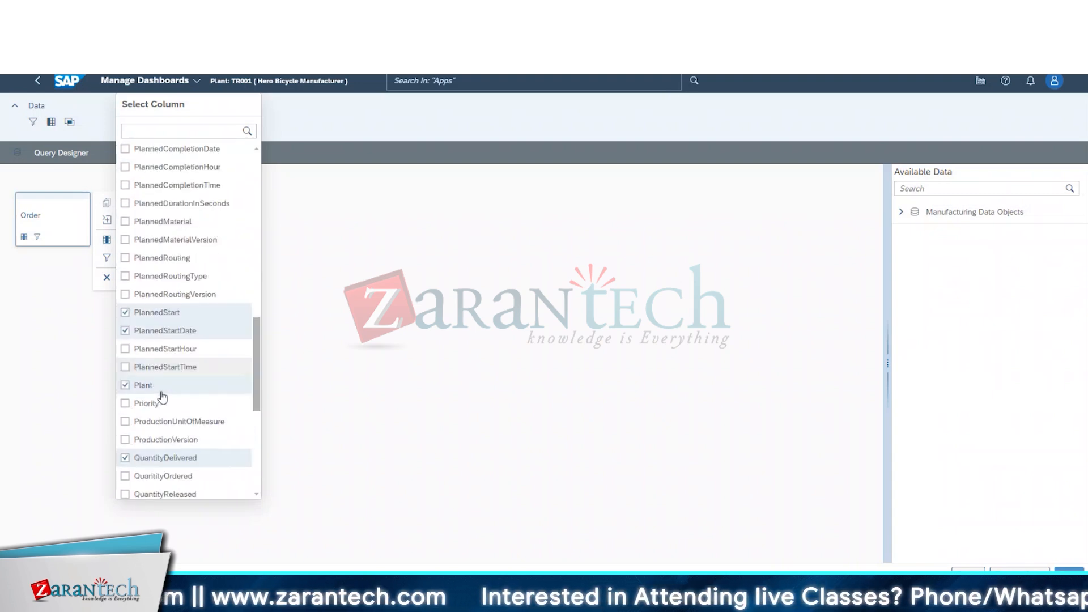
click(125, 327)
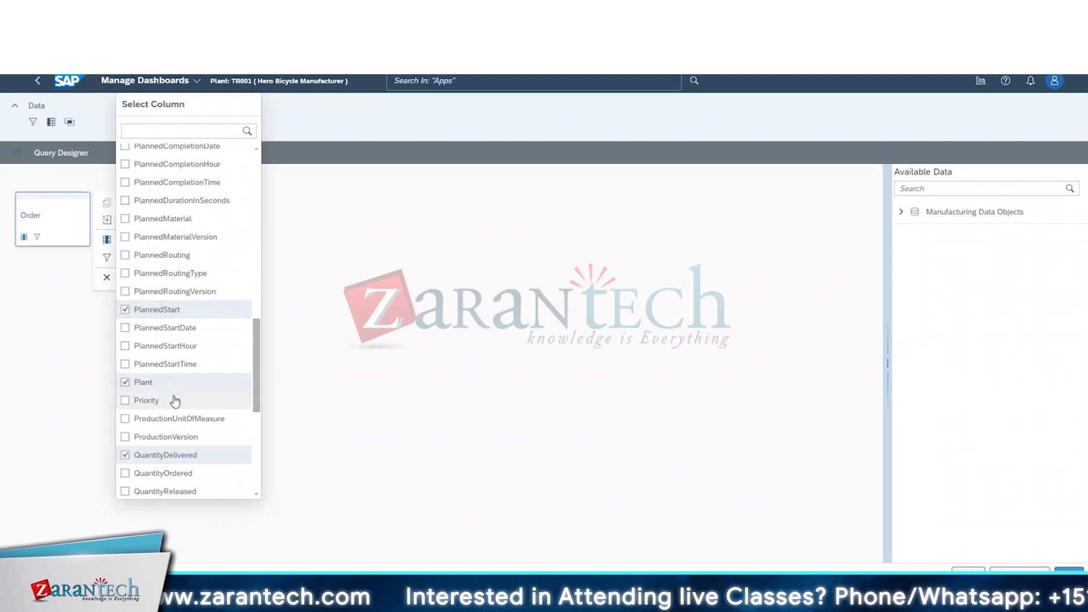
- Add the ScheduledStart column to the Order table's selected columns
scroll(175, 402, down, 5)
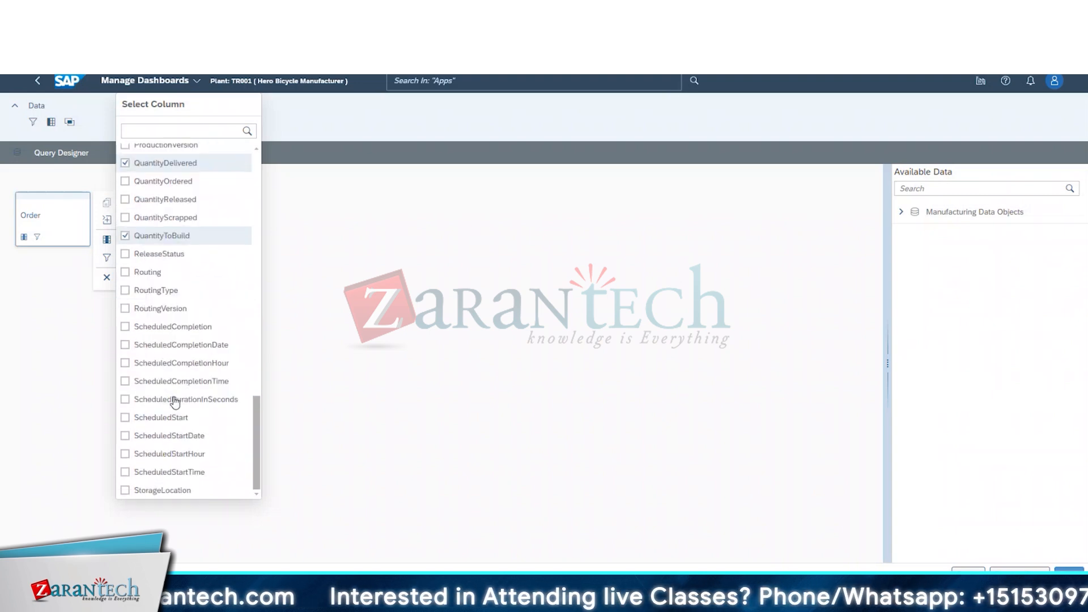
click(126, 420)
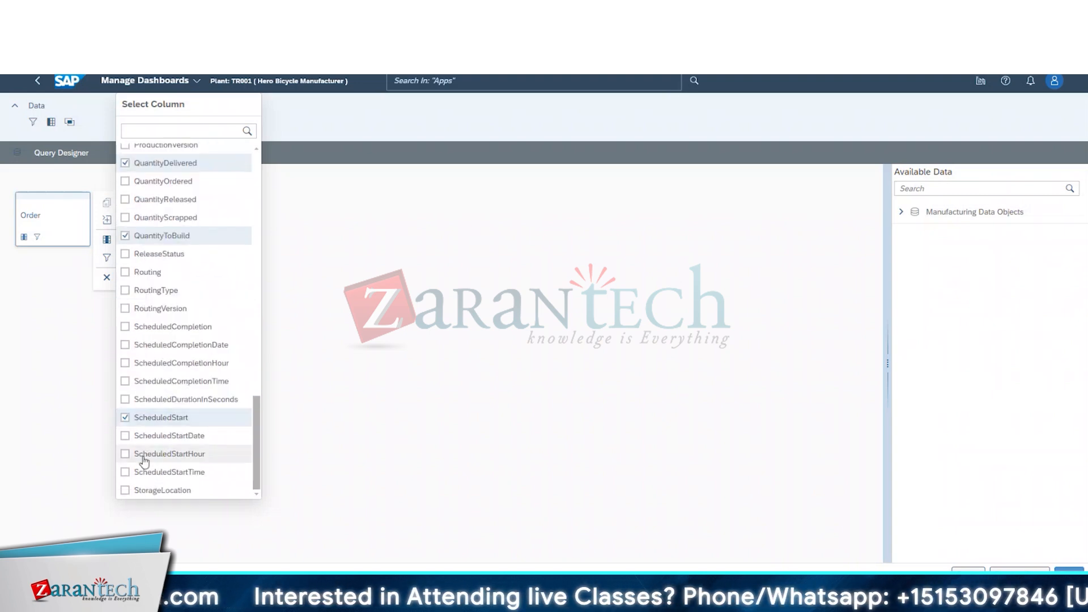
scroll(150, 440, up, 15)
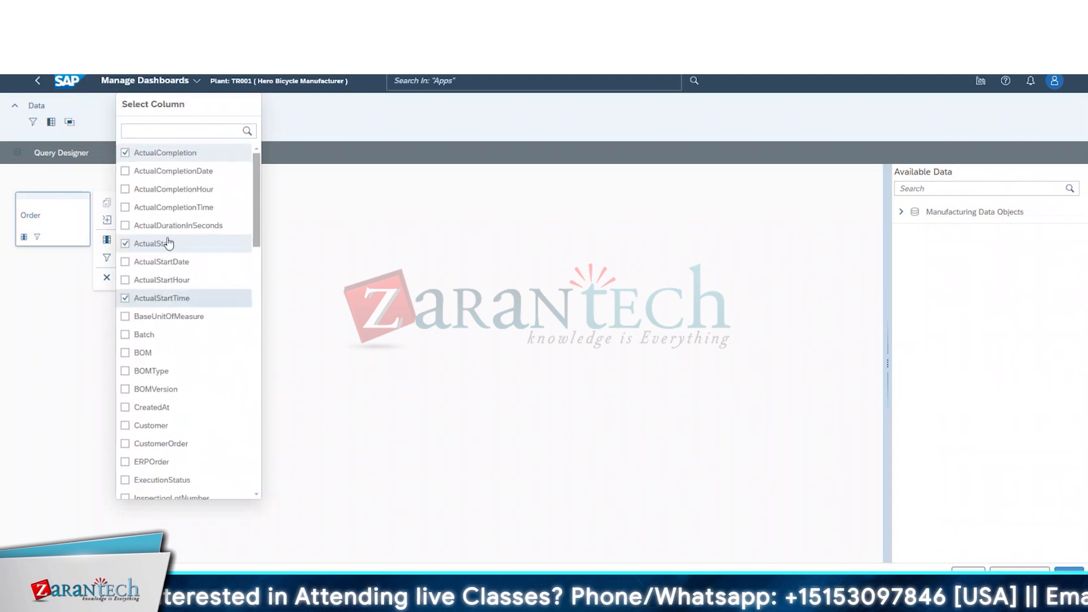
- Add the ActualStartDate column to the Order table's selected columns, submit the query update and return to the dashboard
click(125, 262)
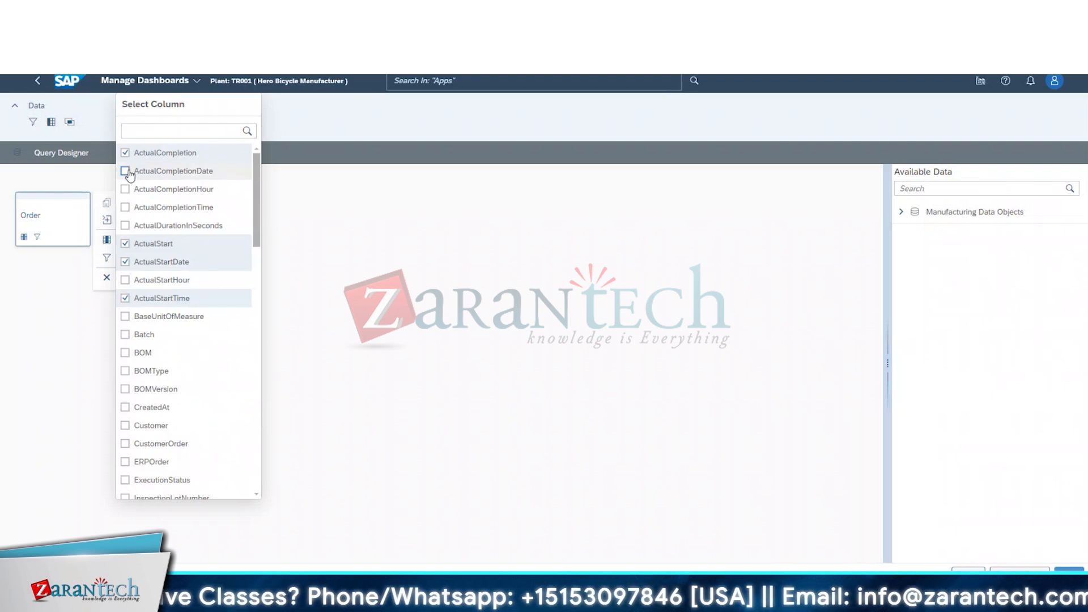
click(434, 220)
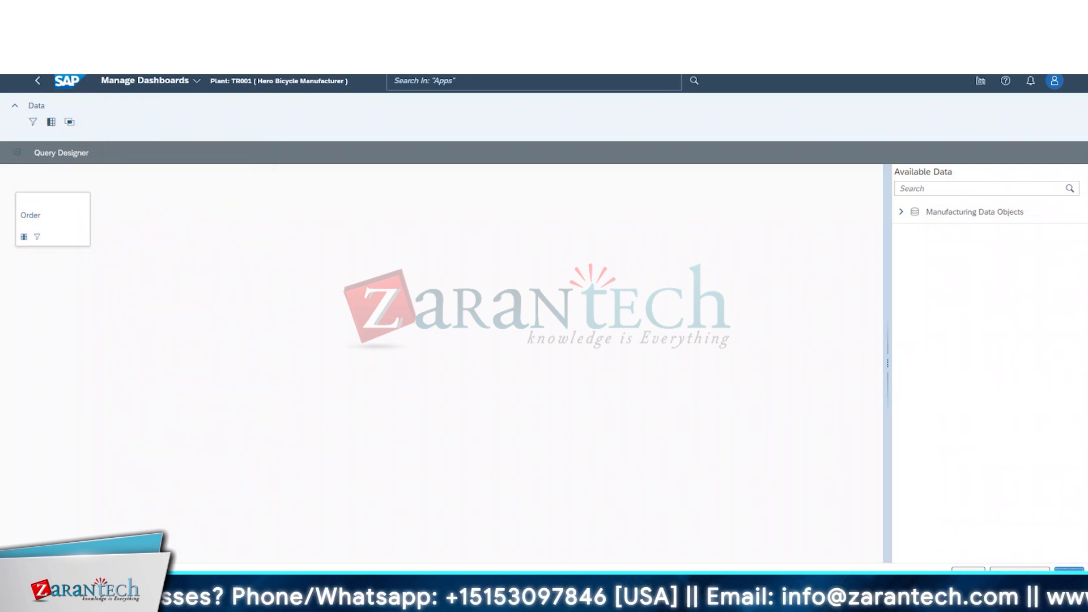
click(1069, 569)
click(618, 376)
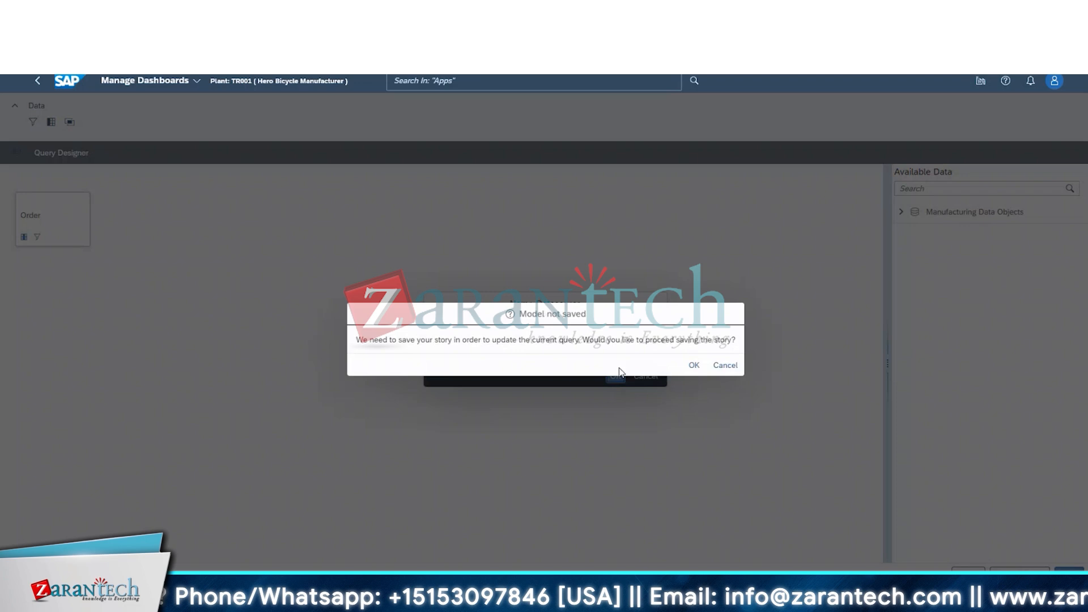
click(725, 365)
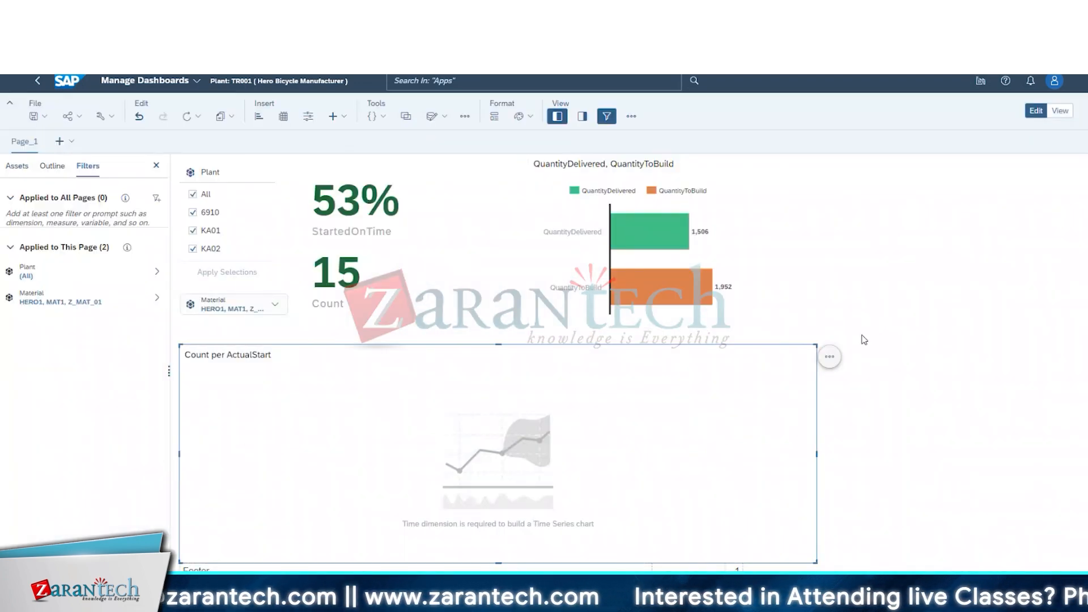
- Open the Count per ActualStart chart's builder settings and check which dimensions are offered for Time
click(830, 356)
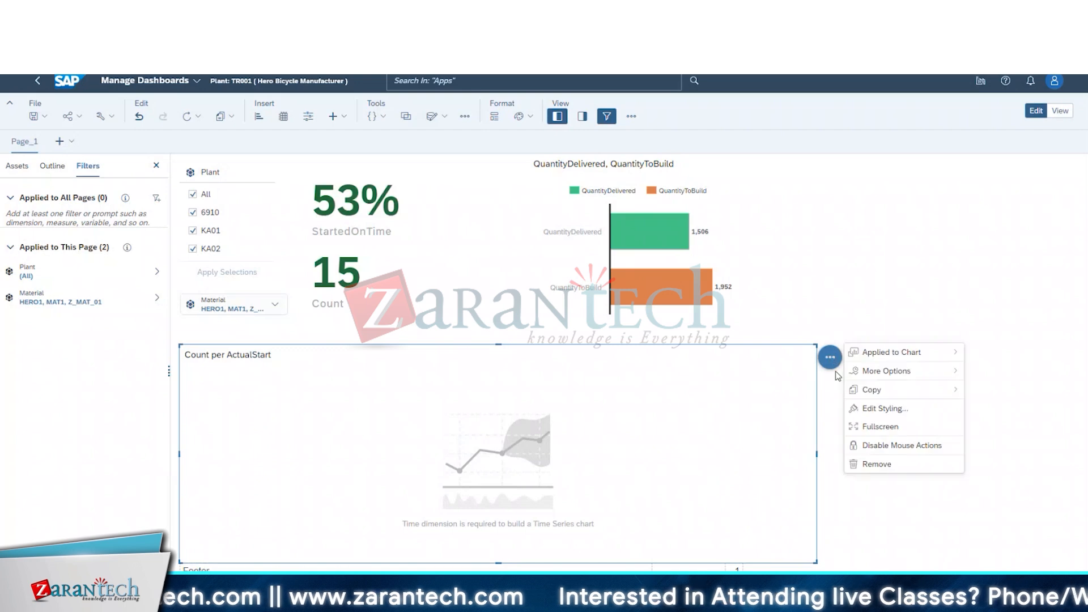
click(885, 409)
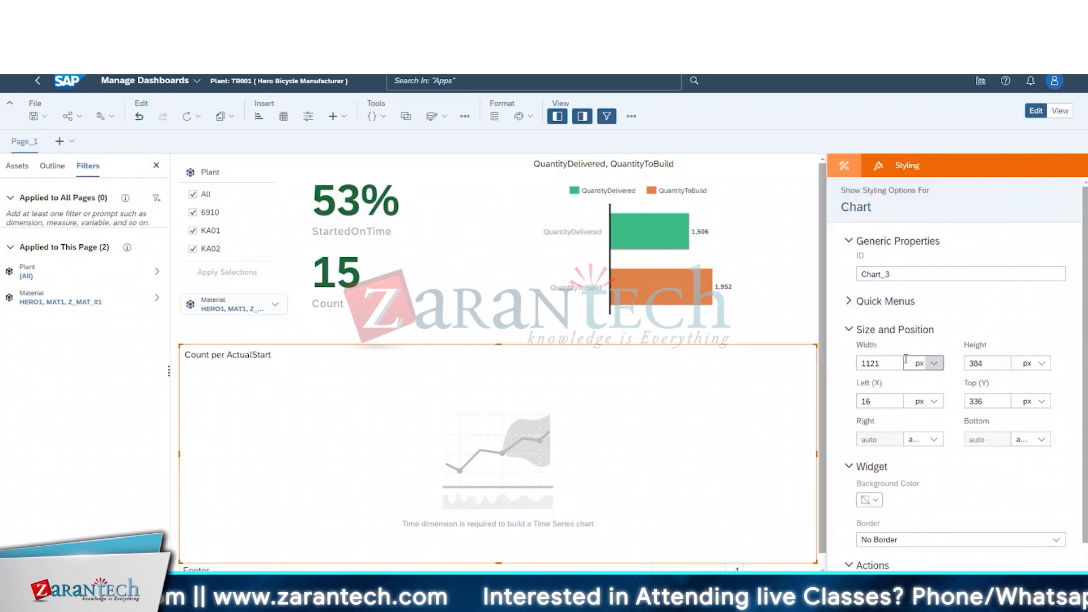
click(850, 170)
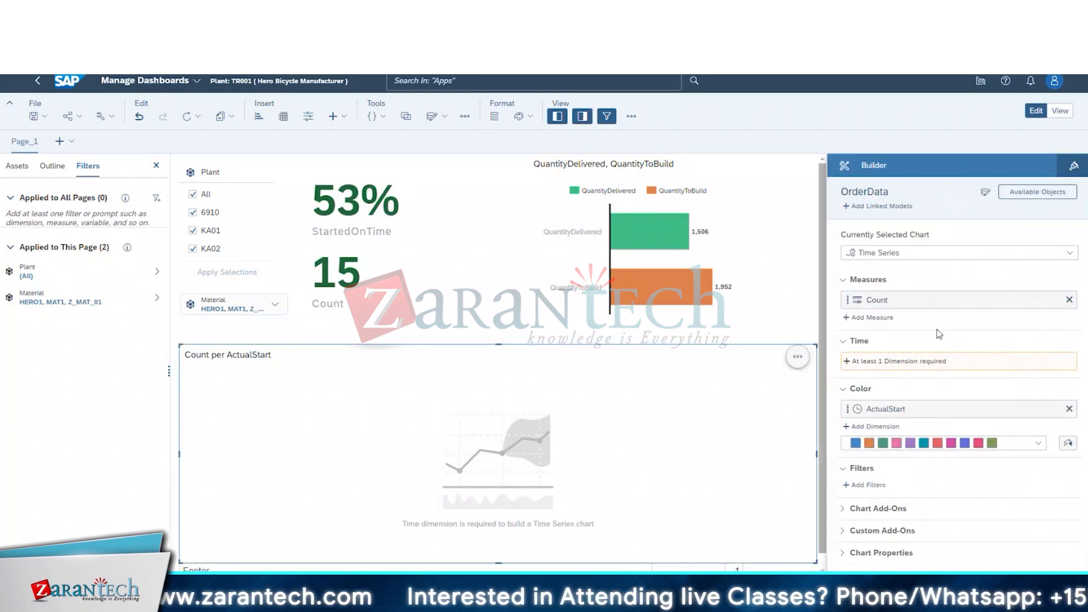
click(901, 366)
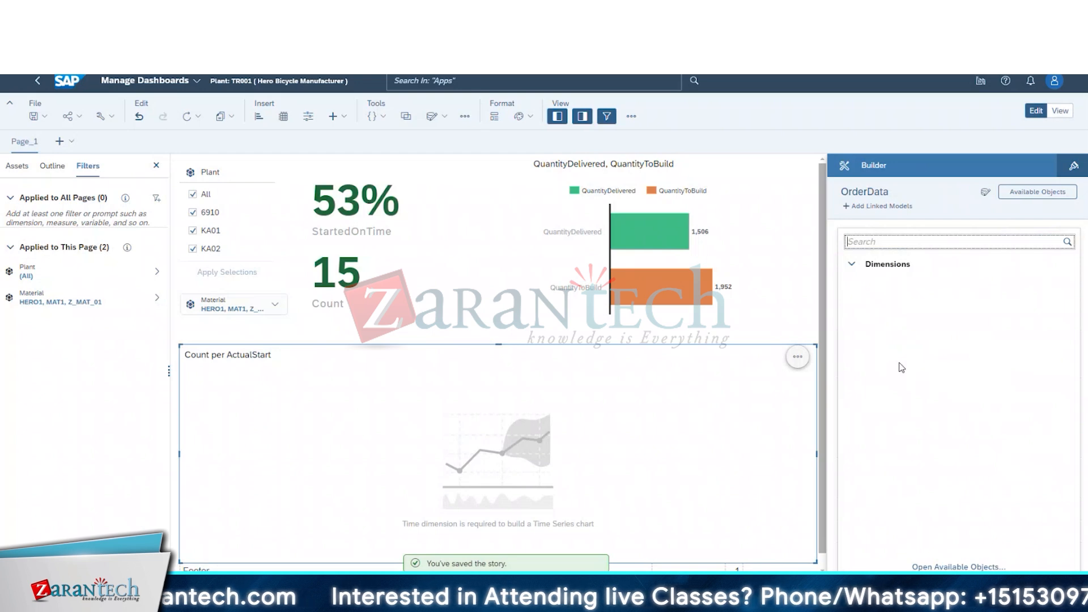
click(855, 270)
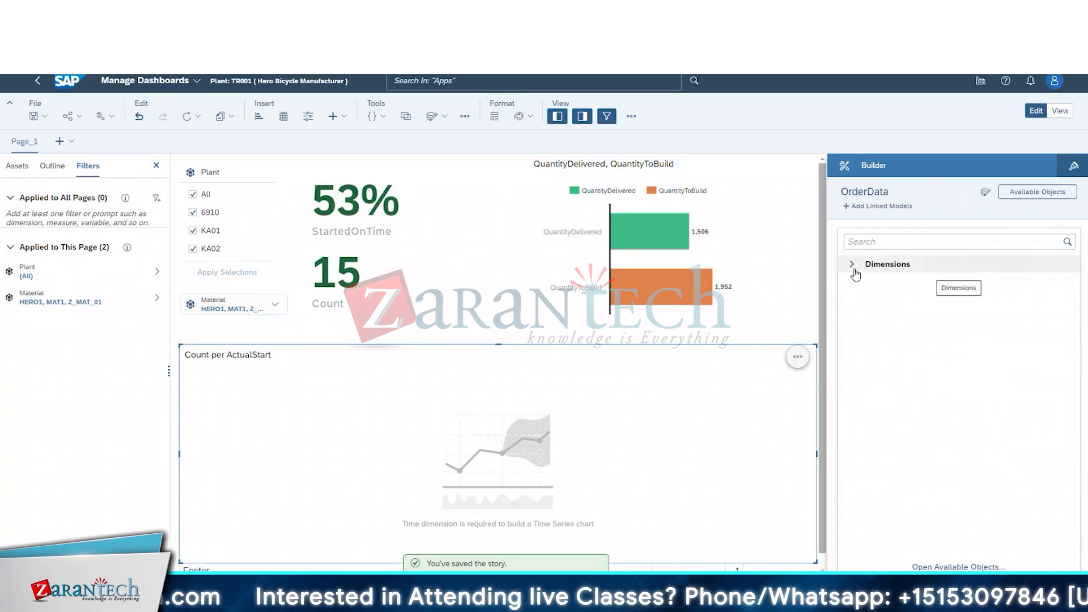
click(854, 271)
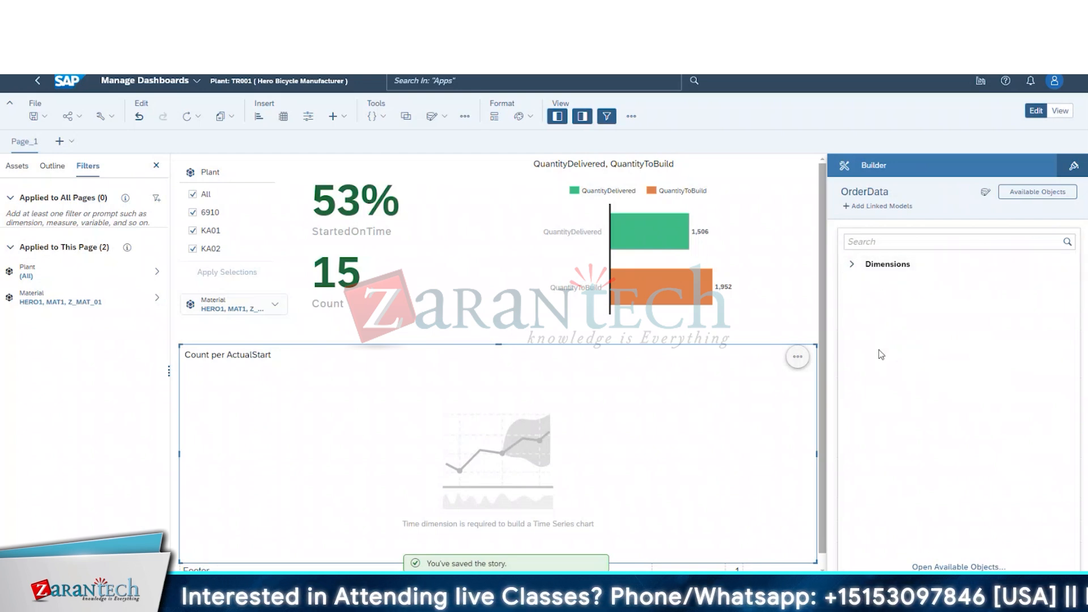
- Review the OrderData model's available objects and the options for the ActualCompletion dimension, and close the list
click(987, 565)
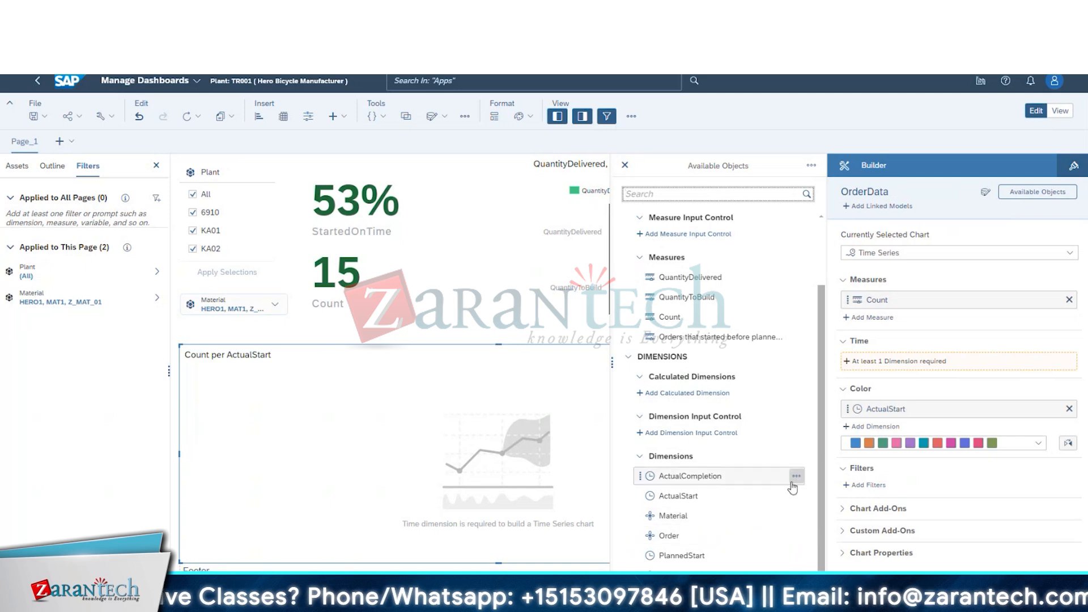
click(797, 476)
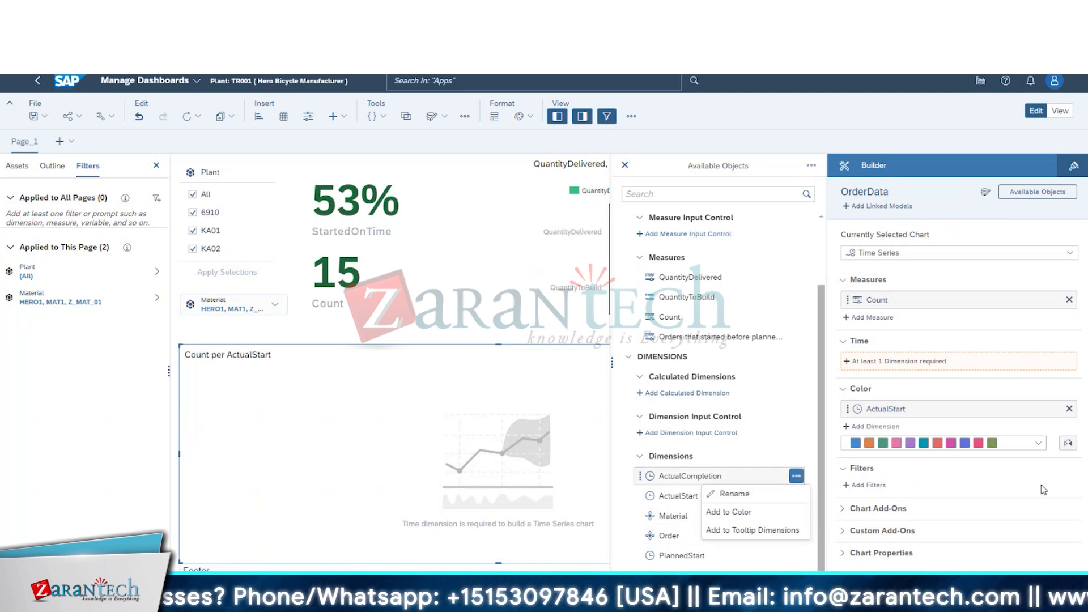
click(991, 384)
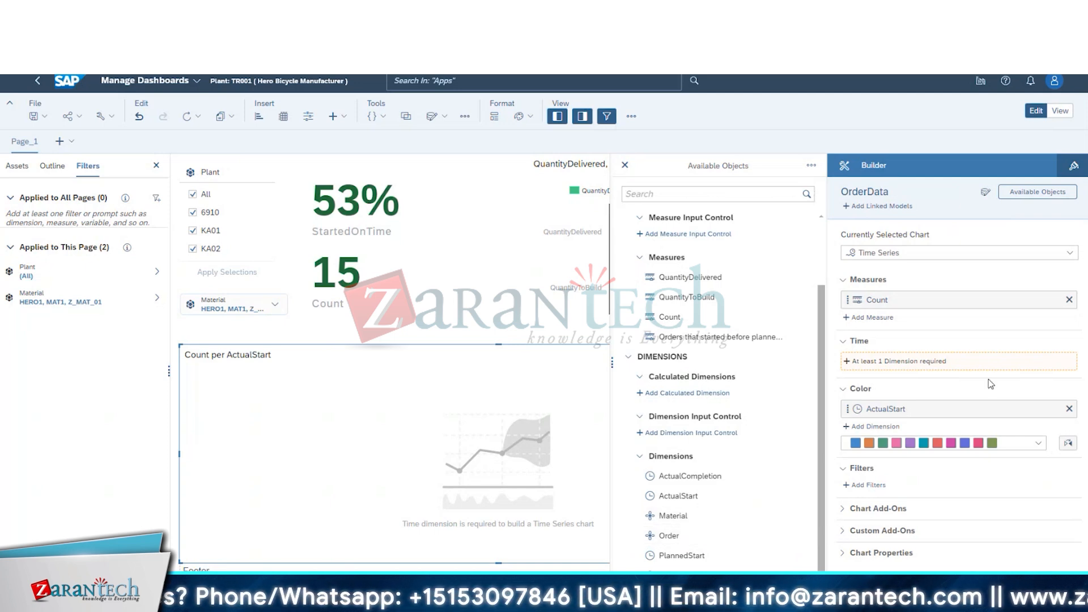
click(625, 165)
- Remove the Count measure and the ActualStart color dimension from the time series chart, and recheck the available Time dimensions
click(1070, 300)
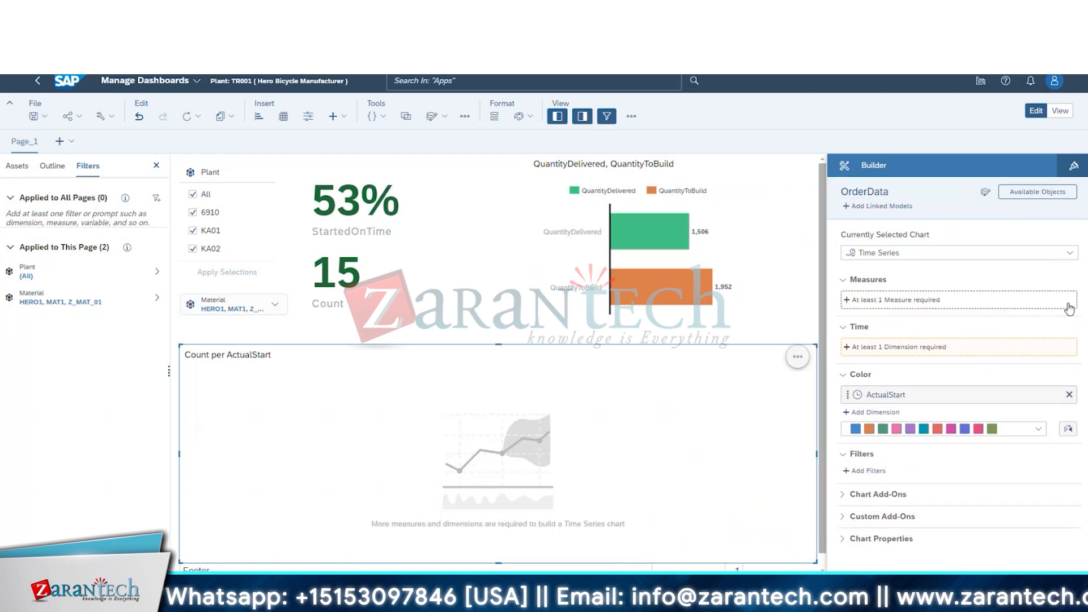
click(862, 349)
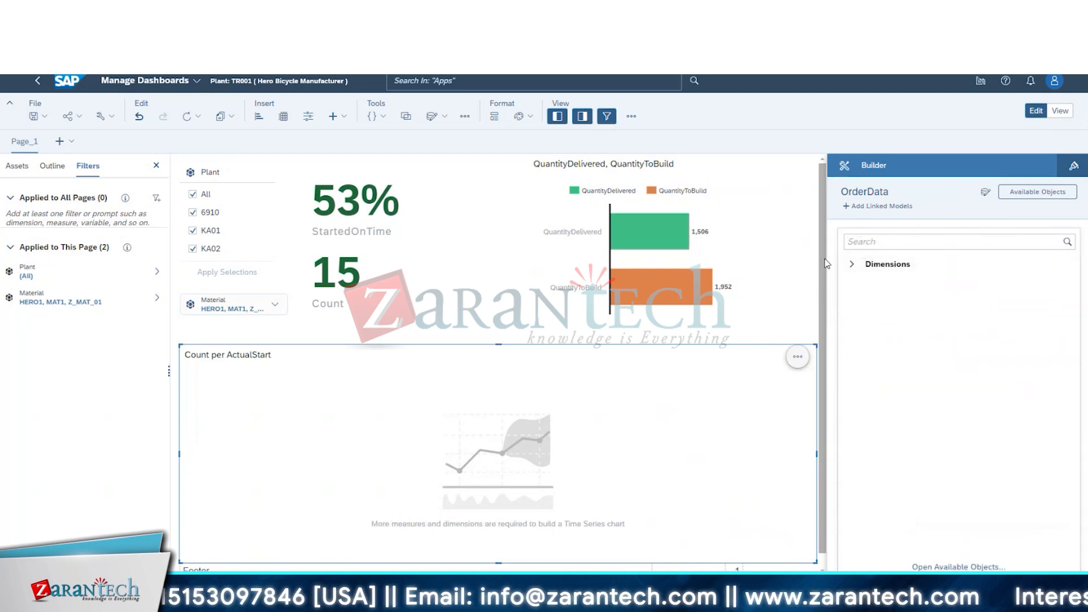
click(831, 273)
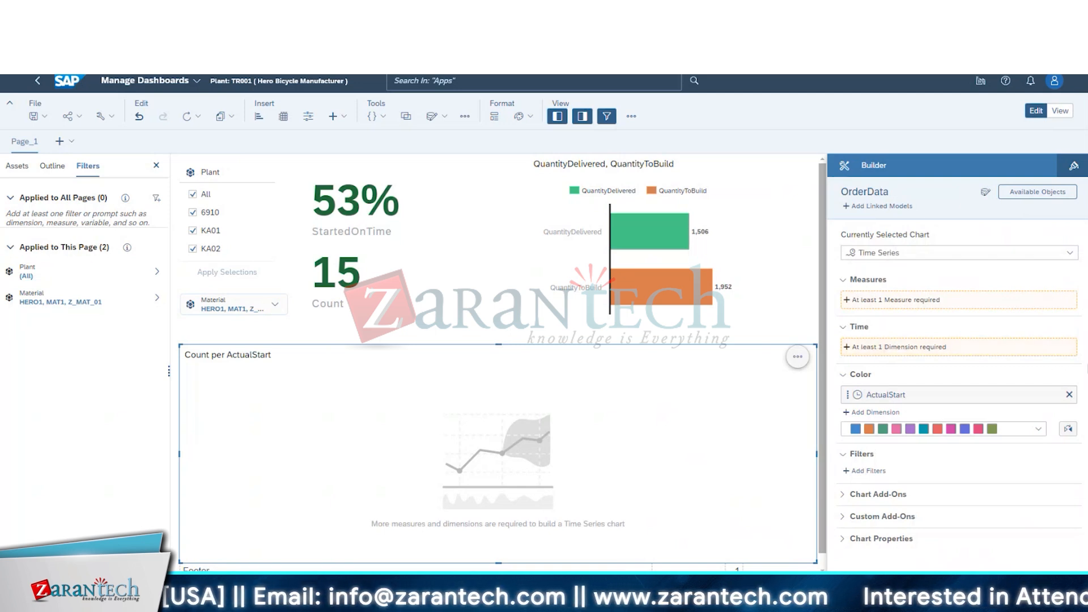
click(1070, 395)
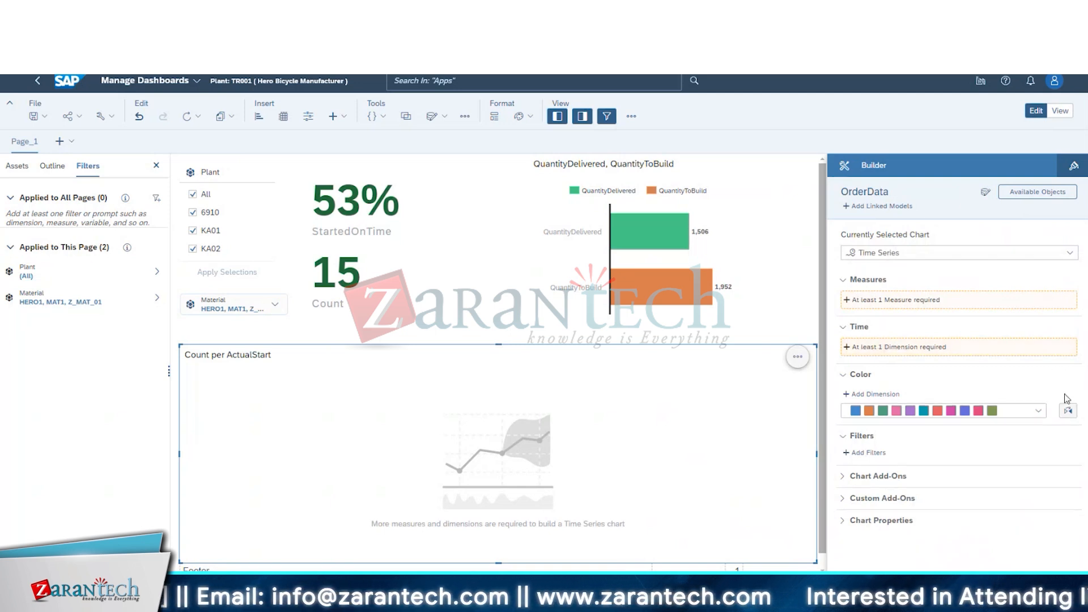
click(850, 348)
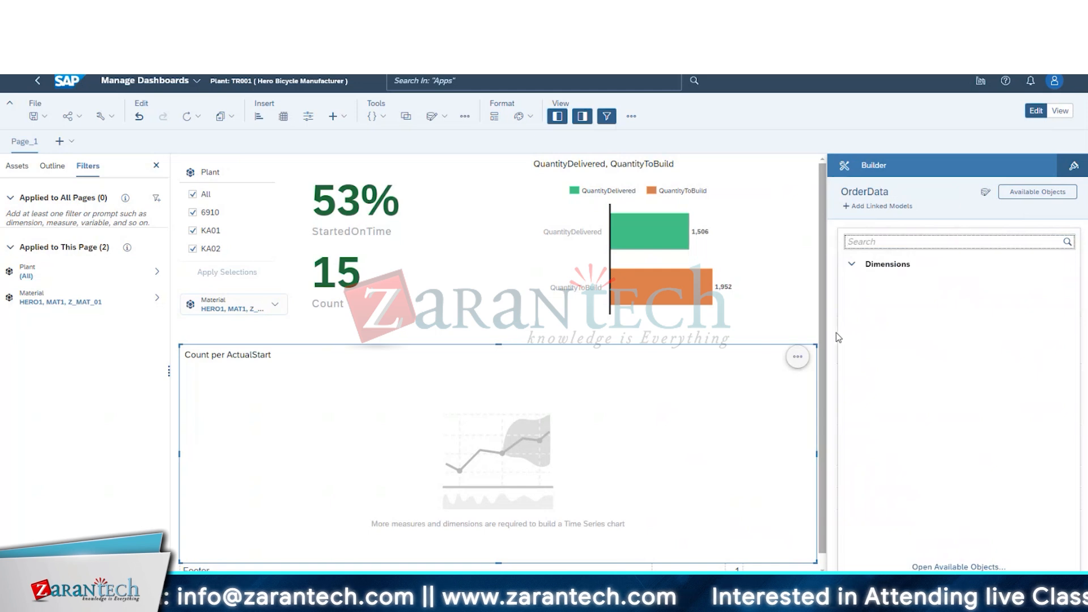
click(837, 337)
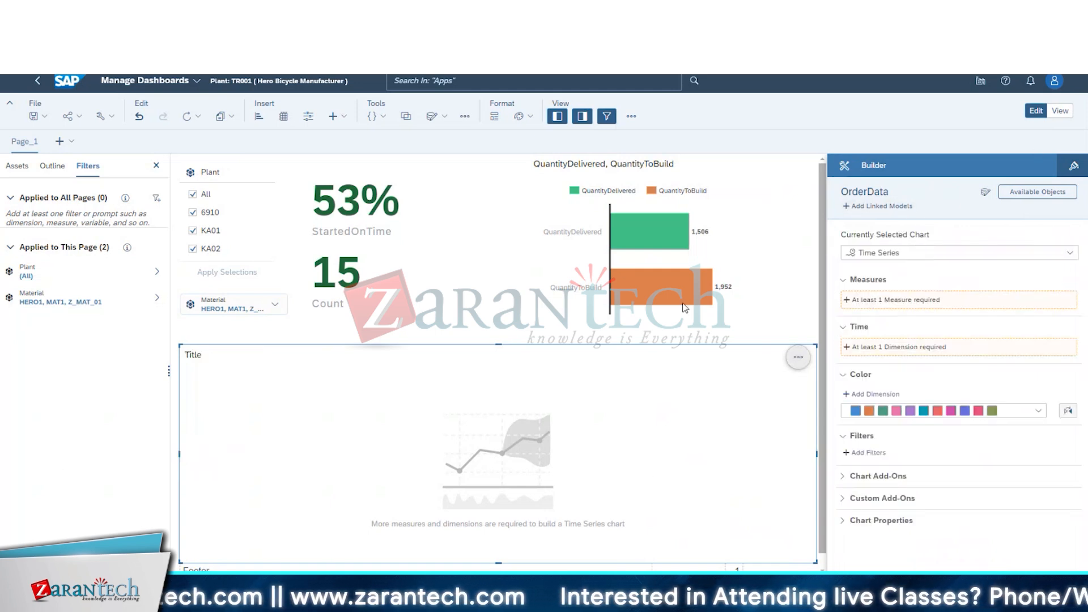
- Change the lower chart's type to Bar/Column and check which dimensions it offers
click(1064, 255)
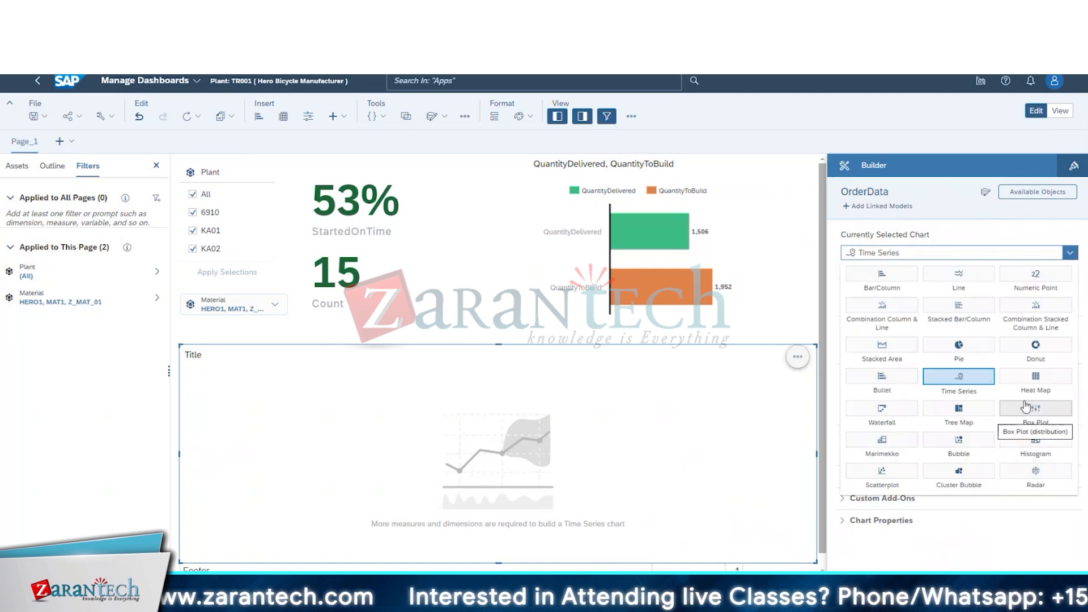
click(911, 285)
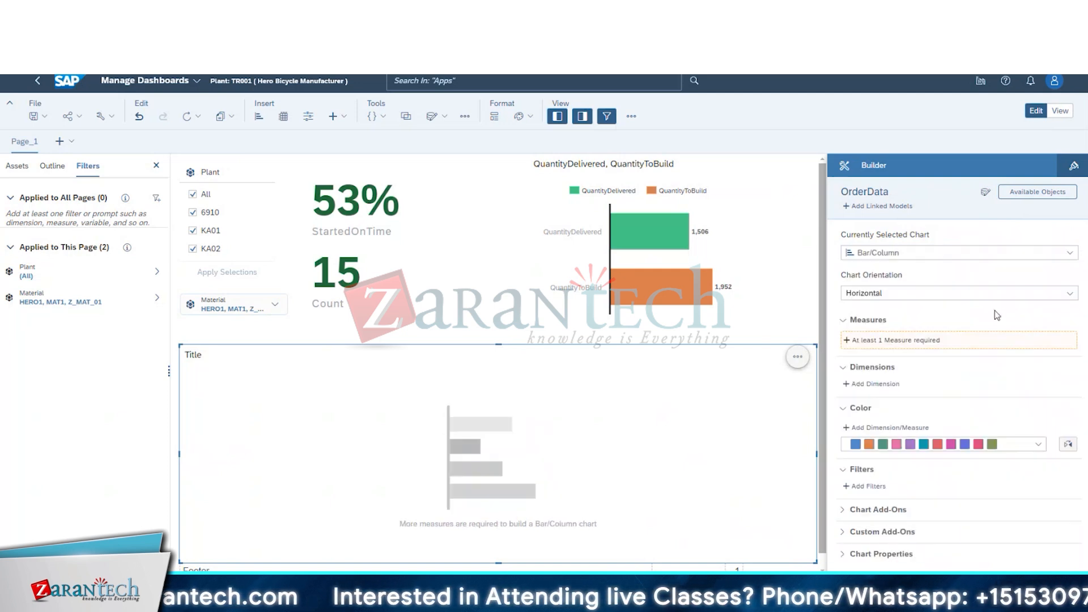
click(857, 384)
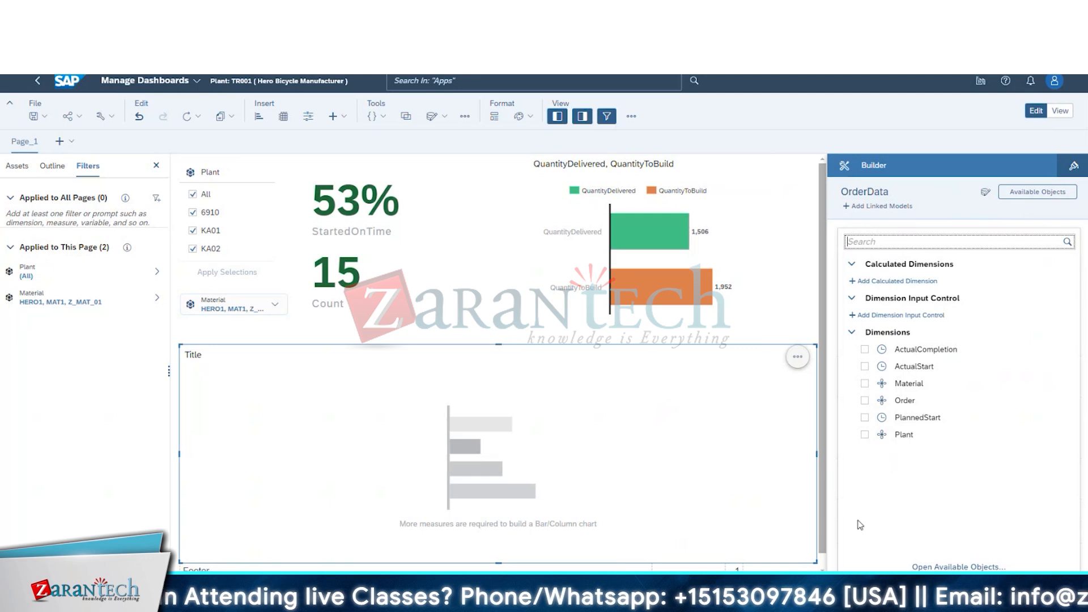
click(837, 553)
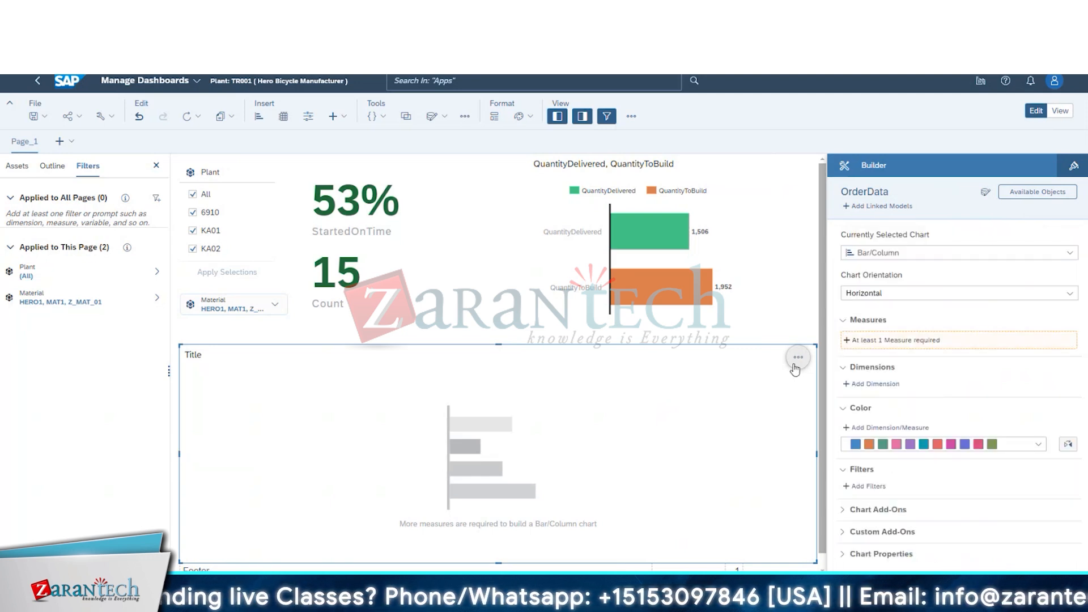
- Switch the chart back to Time Series and review the dimensions for Time and the measures it offers
click(905, 253)
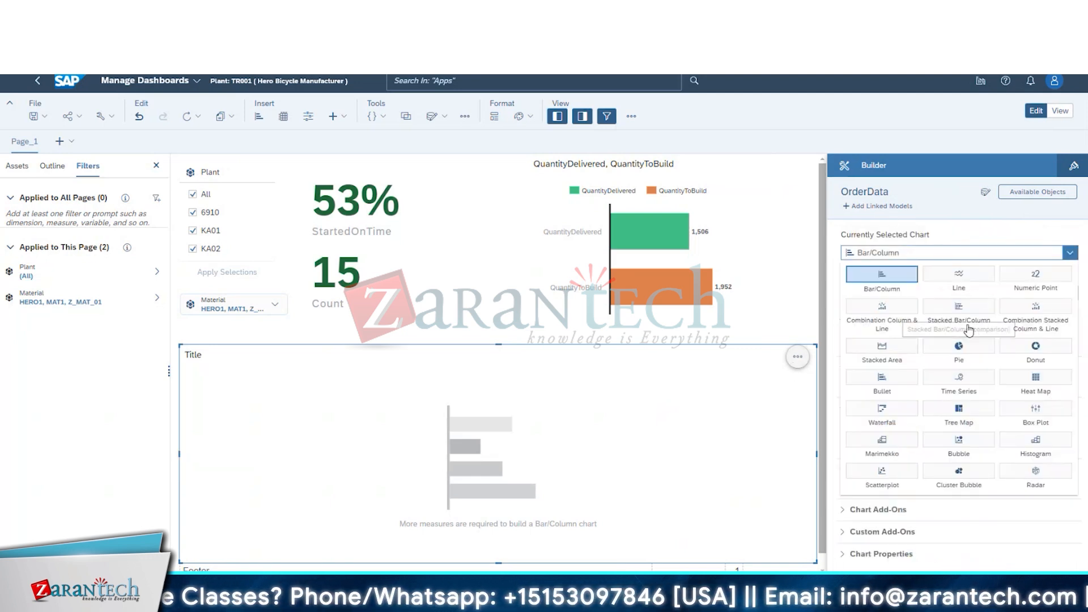
click(959, 379)
click(860, 348)
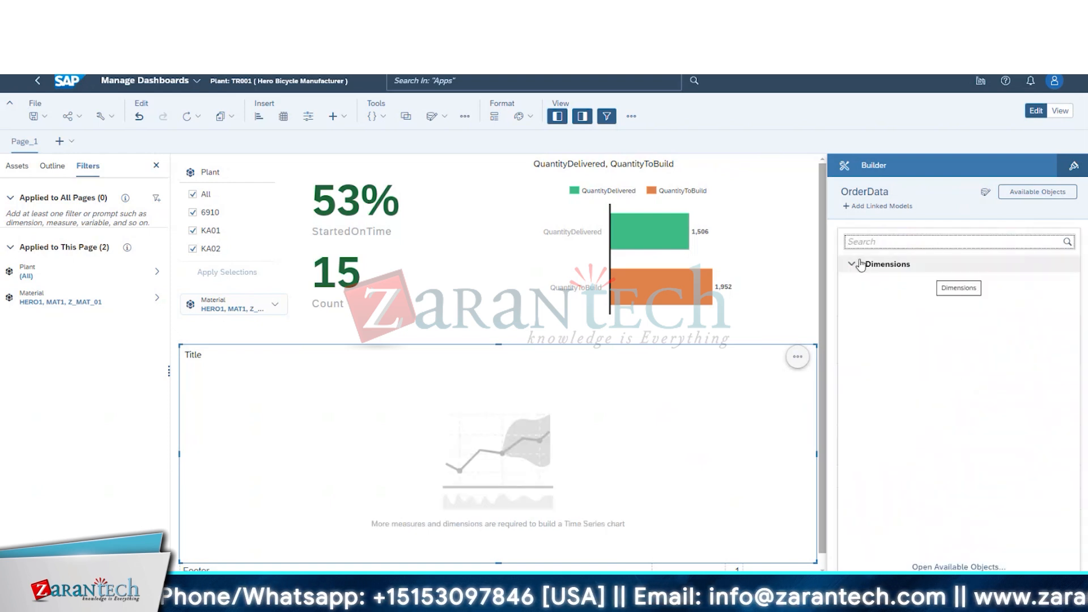
click(833, 366)
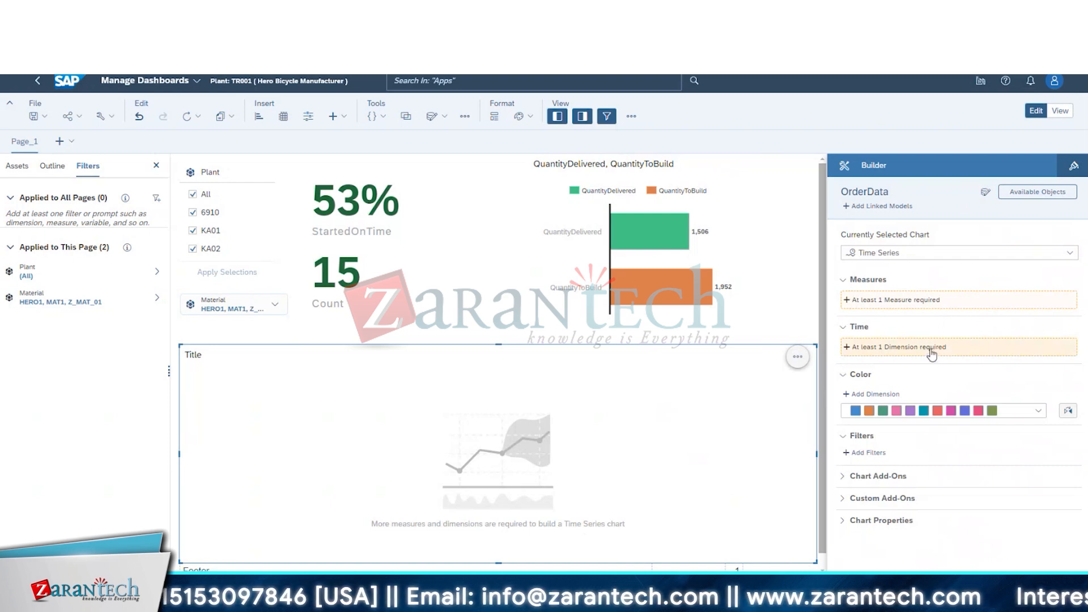
click(902, 299)
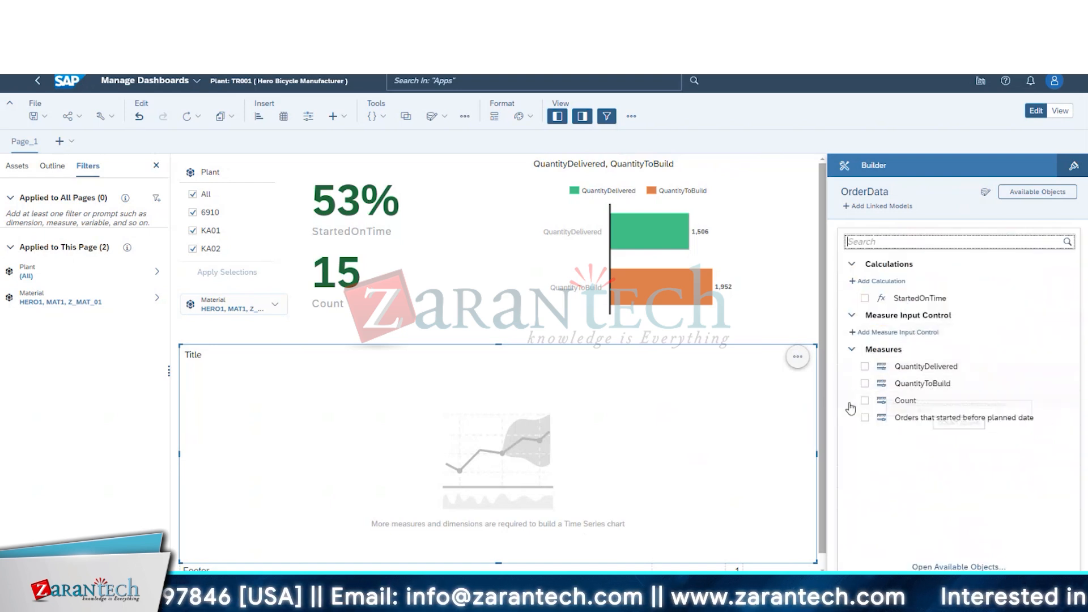
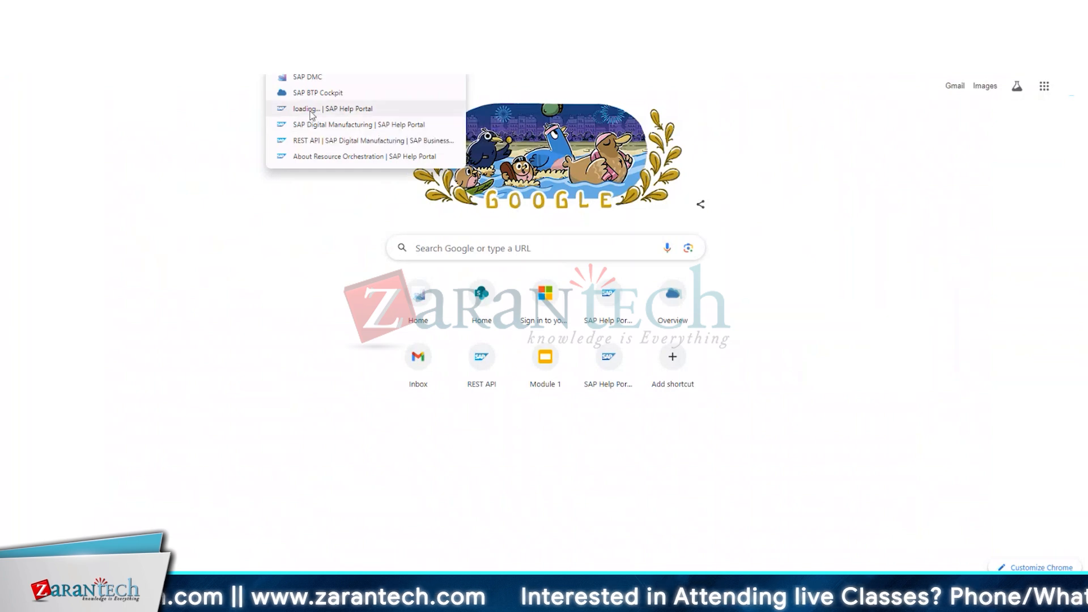
- Search SAP Digital Manufacturing's REST APIs on the Business Accelerator Hub for "alert" and open the Production Operator Dashboard Notification API
click(318, 141)
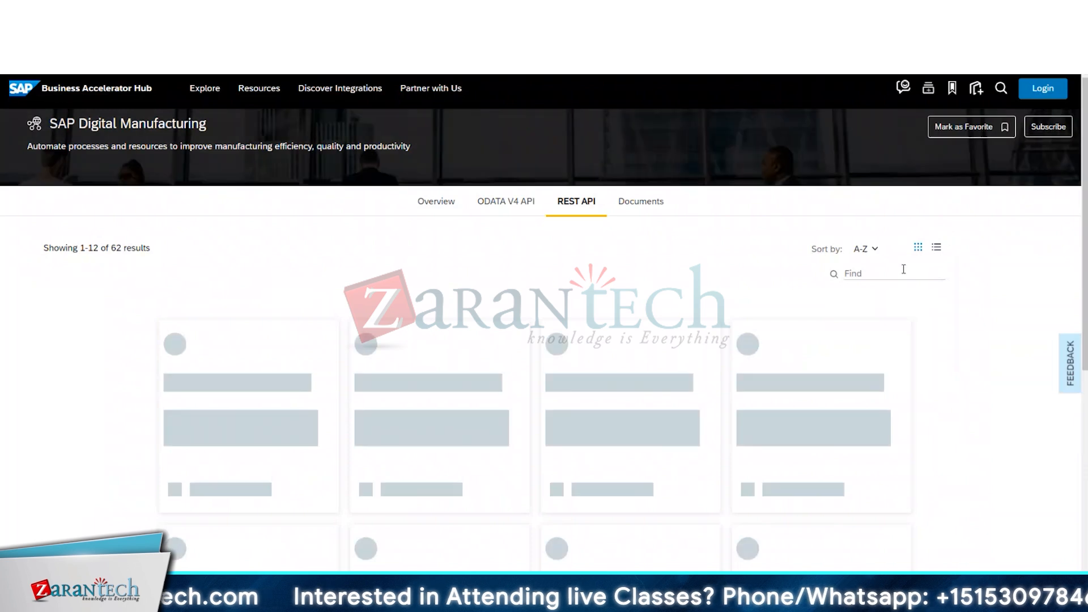
click(900, 276)
text(alert)
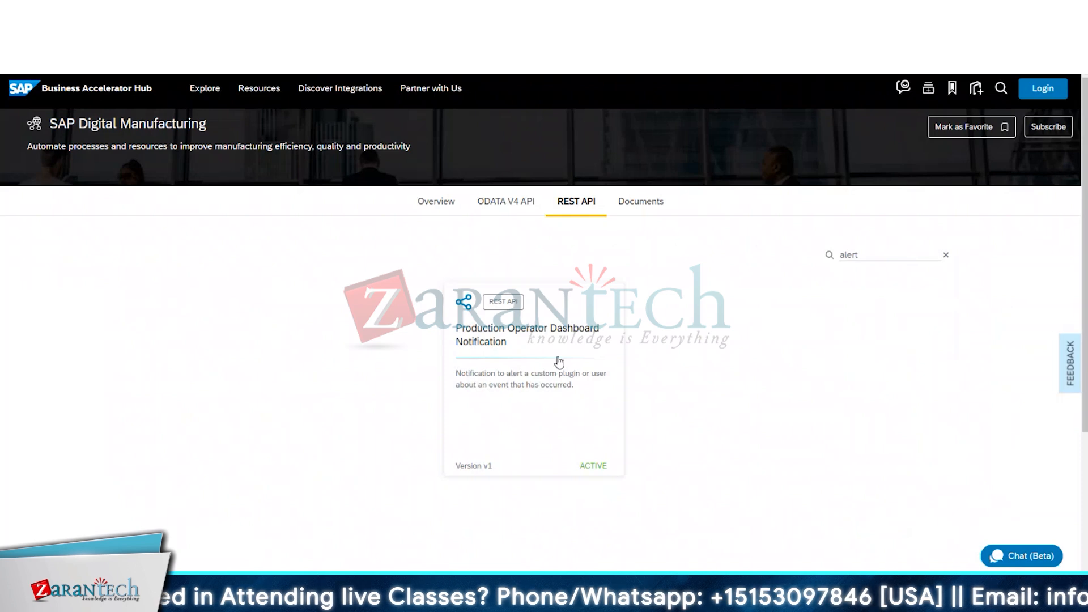
click(491, 291)
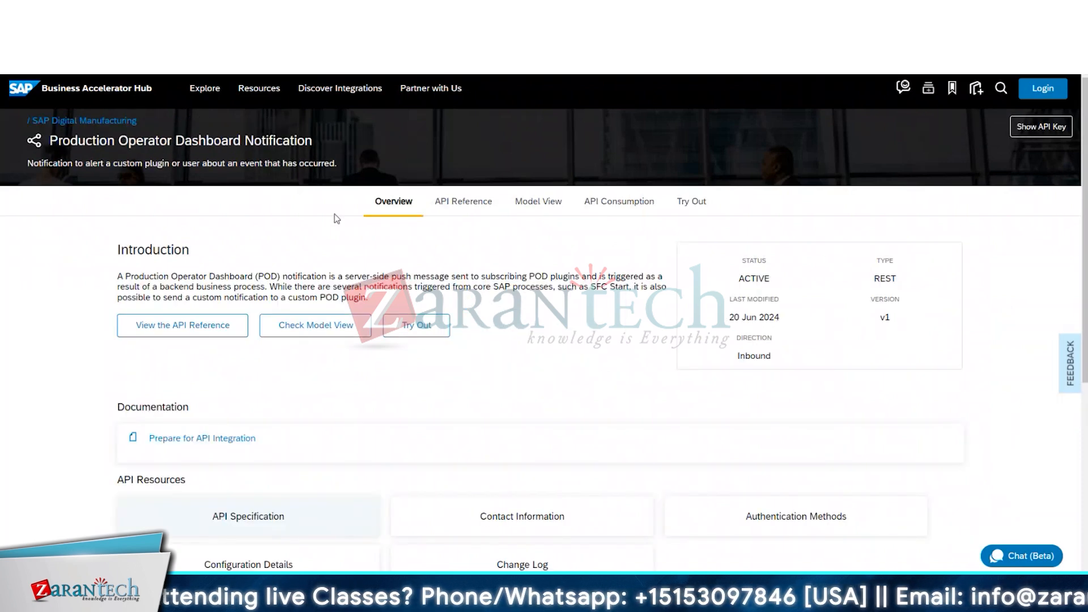
- Review the notification API's model view and overview, and go to the parent SAP Digital Manufacturing package
click(74, 121)
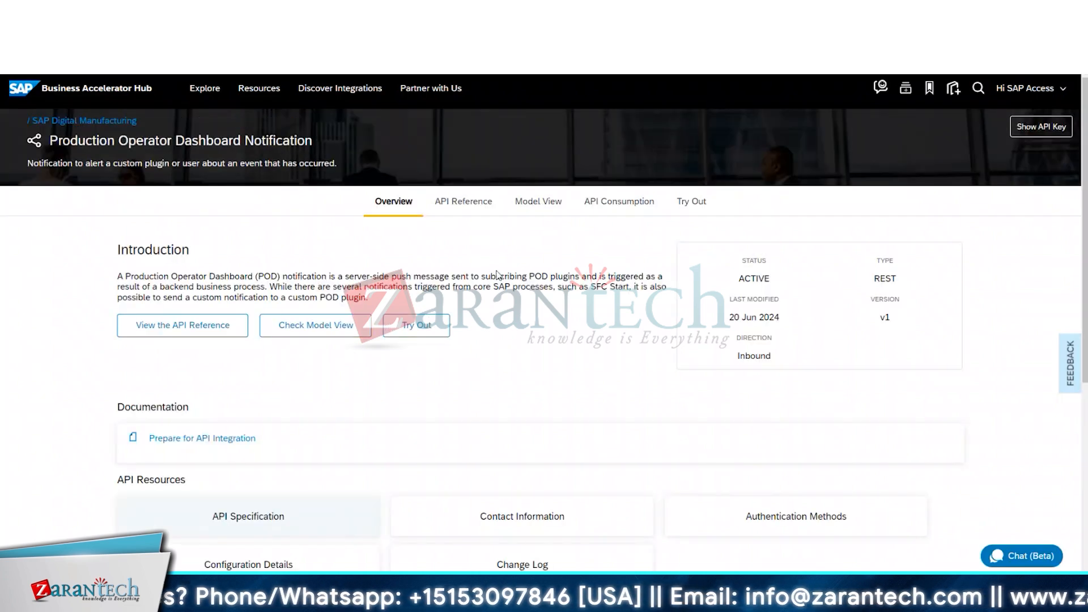
click(554, 204)
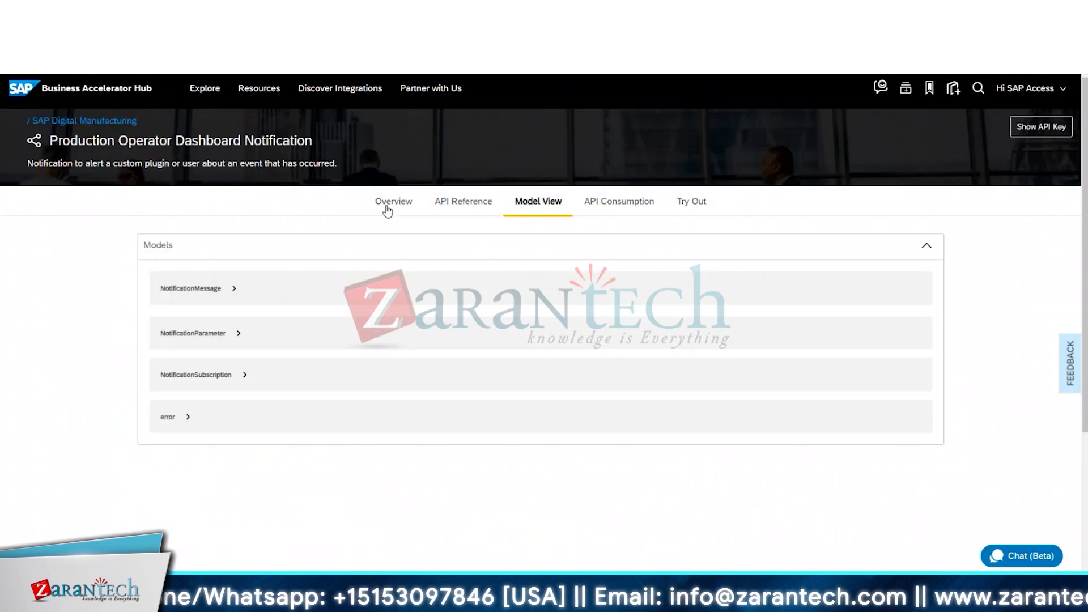
click(388, 205)
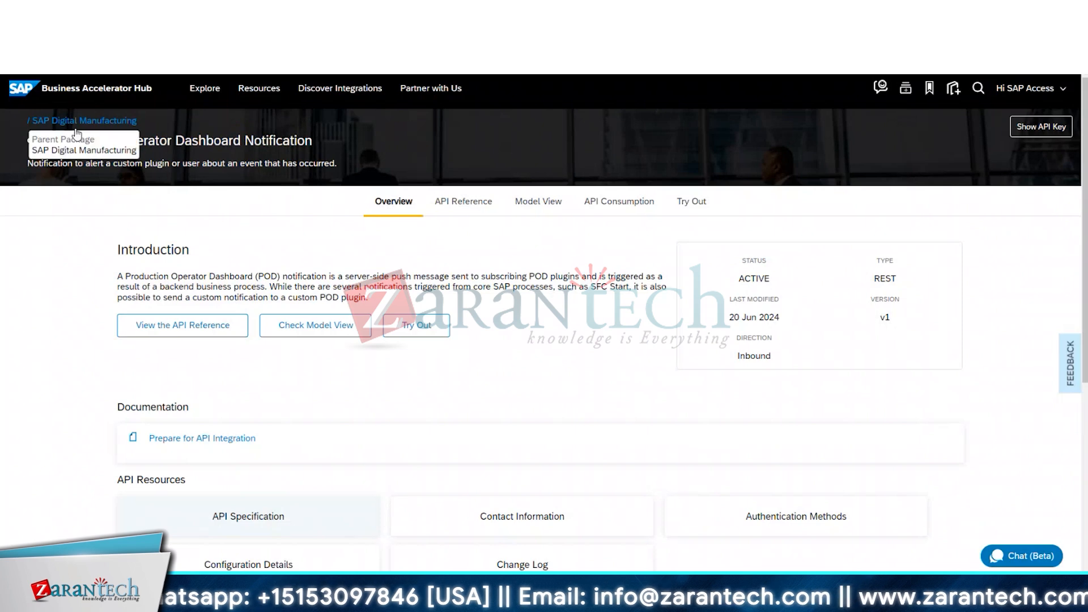
click(85, 121)
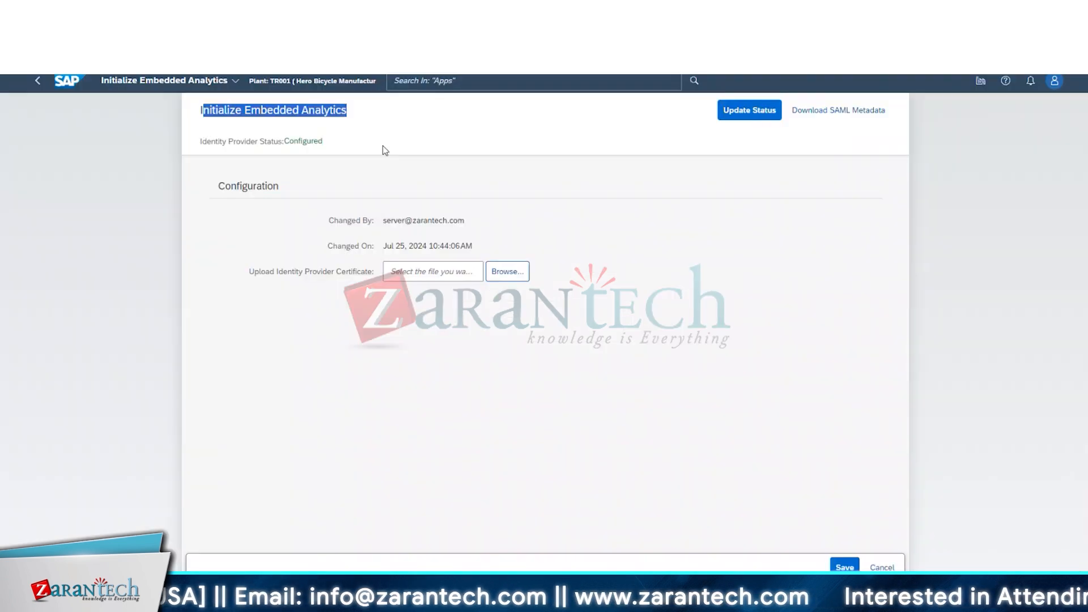
- Leave the analytics setup, open the Work Center POD and load the work list for the ASSY work center
click(72, 81)
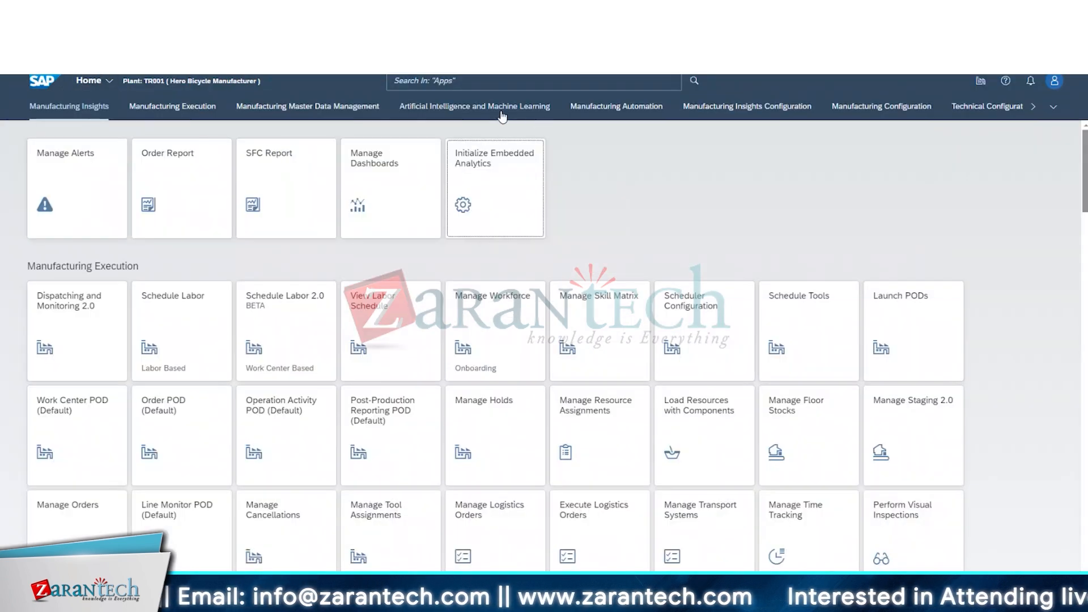
click(570, 83)
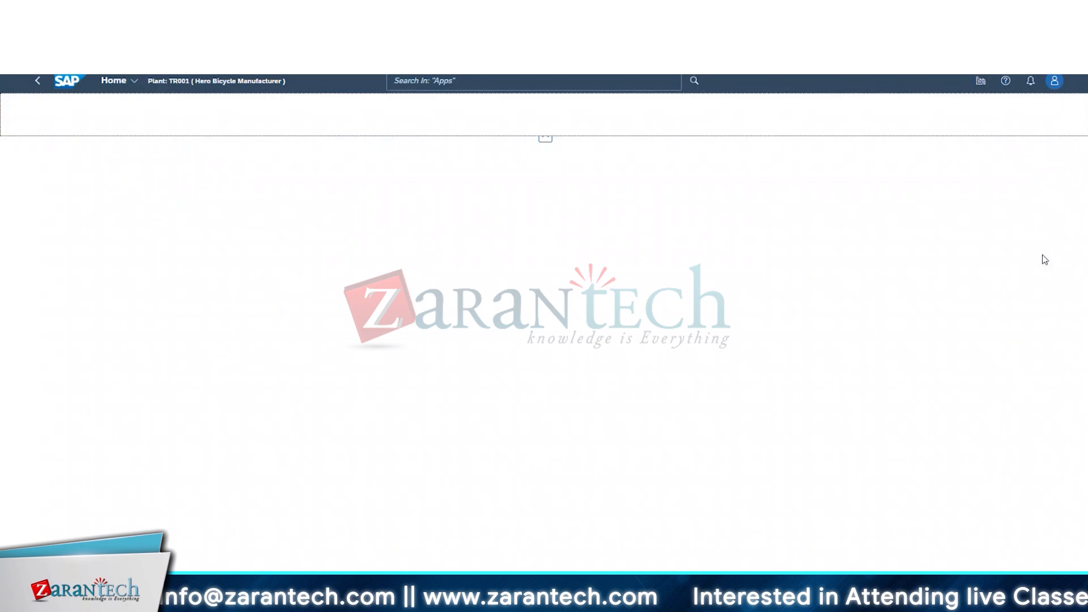
click(444, 158)
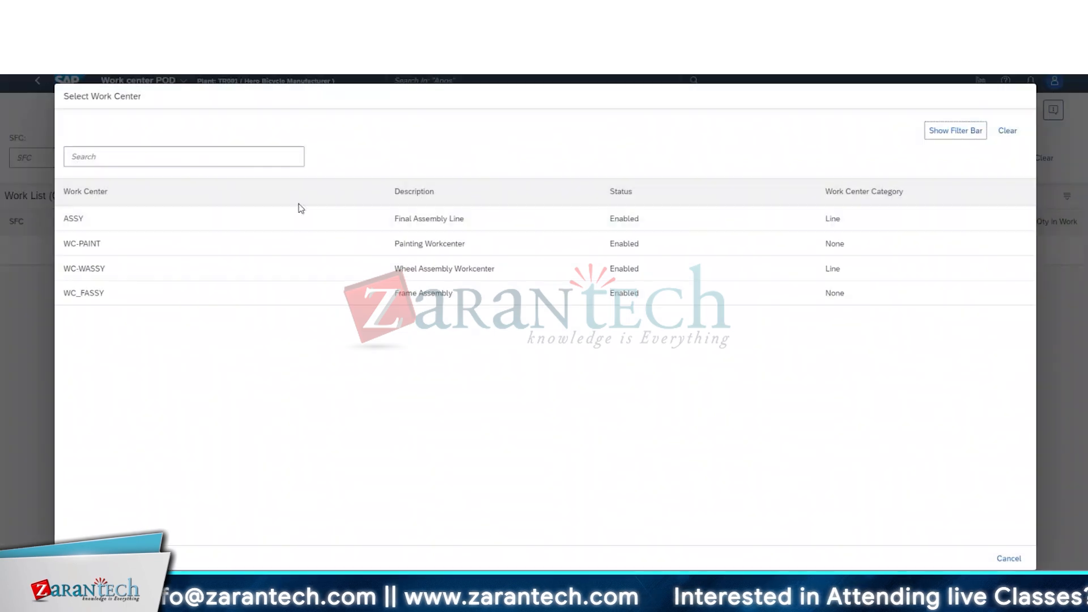
click(306, 217)
click(672, 158)
click(454, 218)
click(1013, 165)
- Switch the POD's work center to WC-PAINT, return it to ASSY and reload the work list
click(445, 158)
click(295, 157)
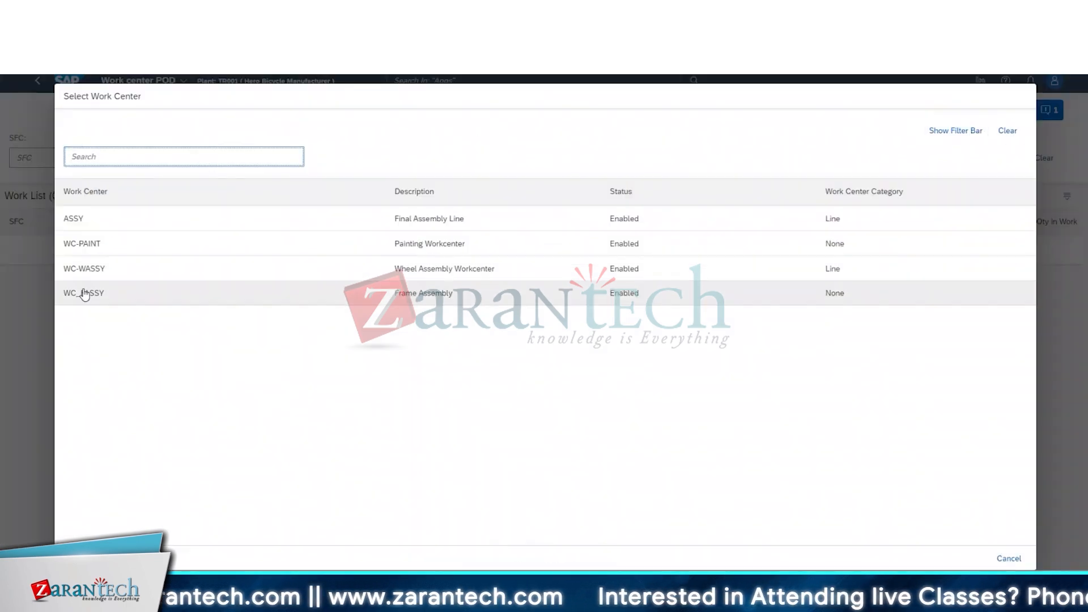
click(83, 243)
click(671, 159)
click(296, 158)
click(83, 219)
click(1008, 165)
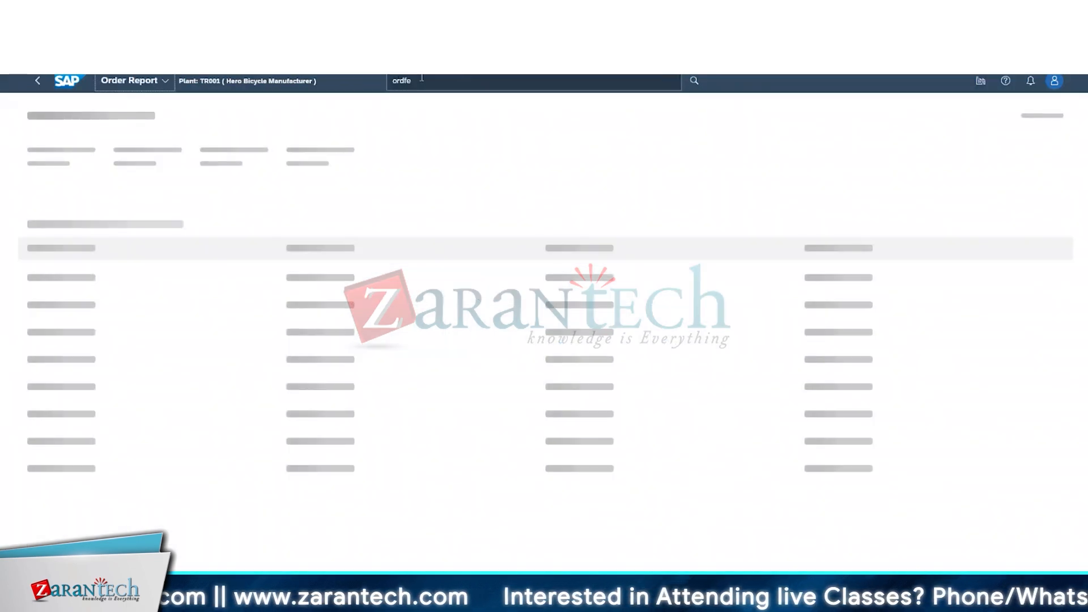
- Search the apps for "order", go to Manage Orders and open ORDER_1
click(456, 82)
text(order)
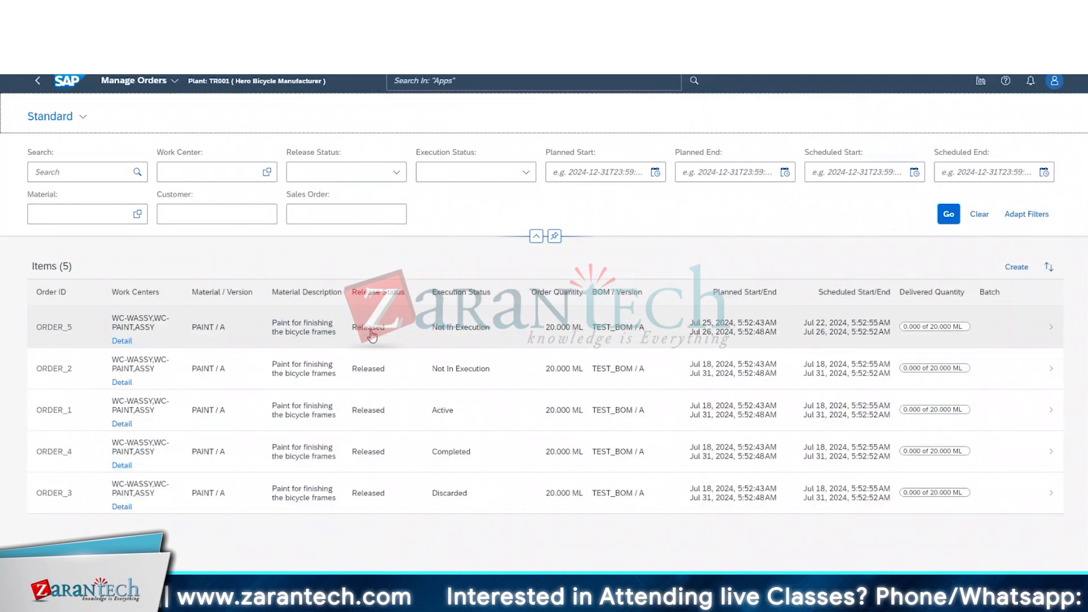
click(317, 416)
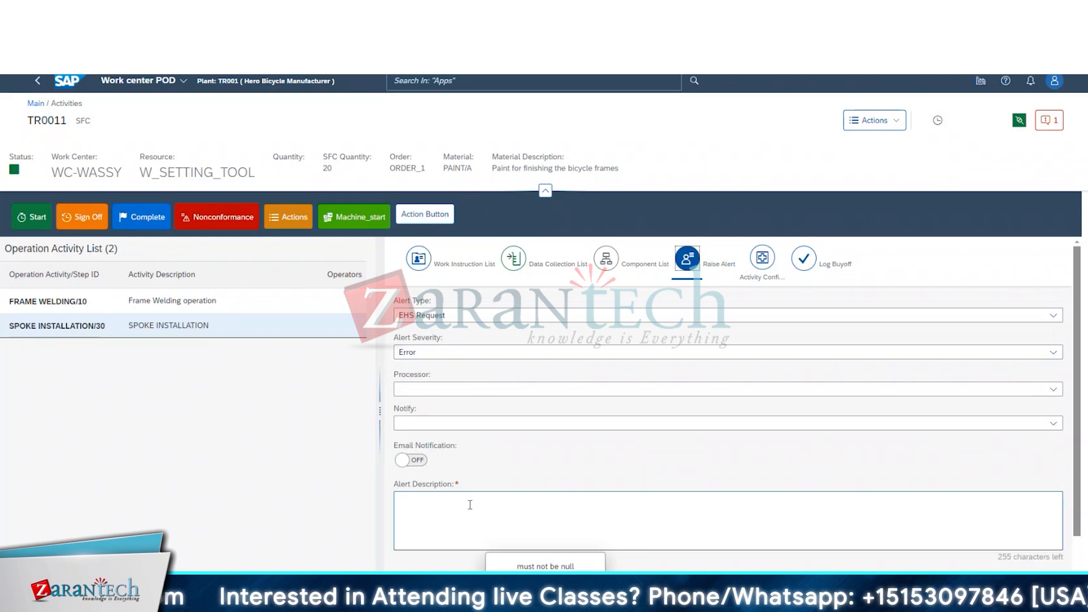
- Set the alert type to Material Request for SPOKE INSTALLATION and notify SAP Access 2, 3, 4 and 5
click(465, 317)
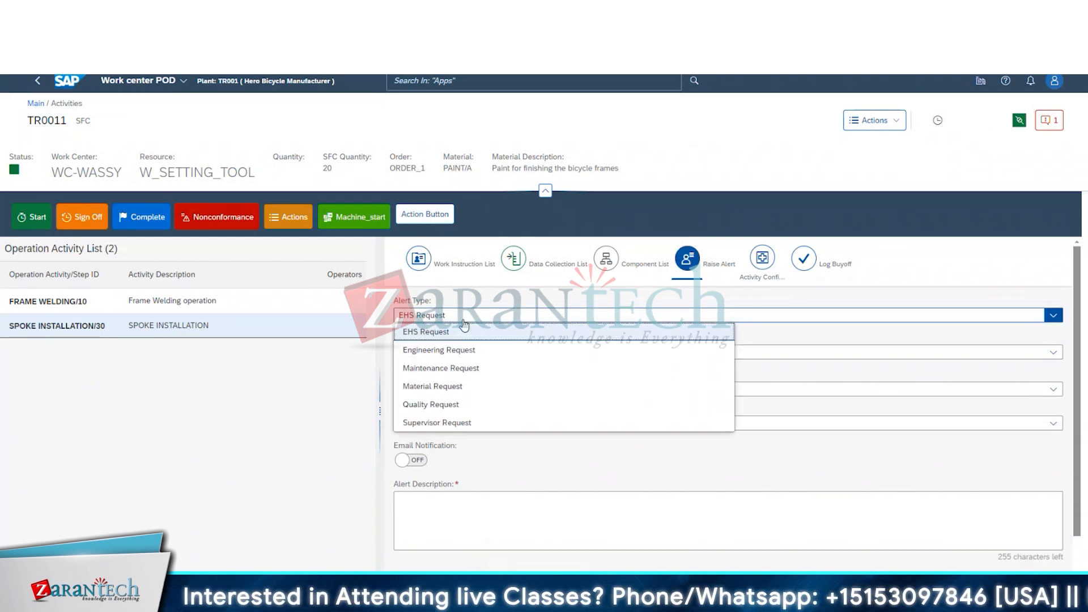
click(448, 386)
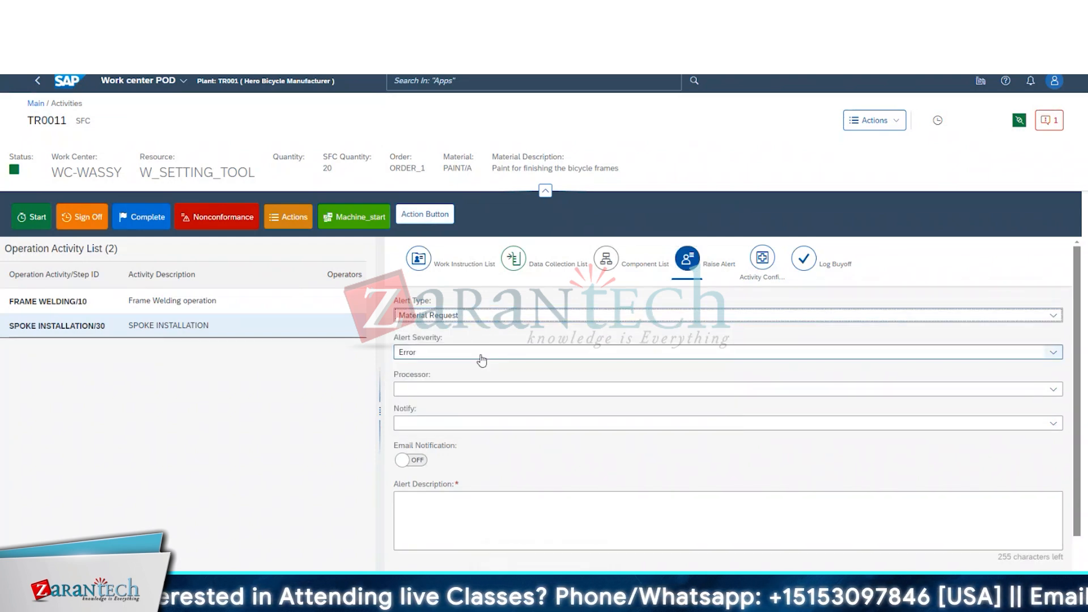
click(423, 391)
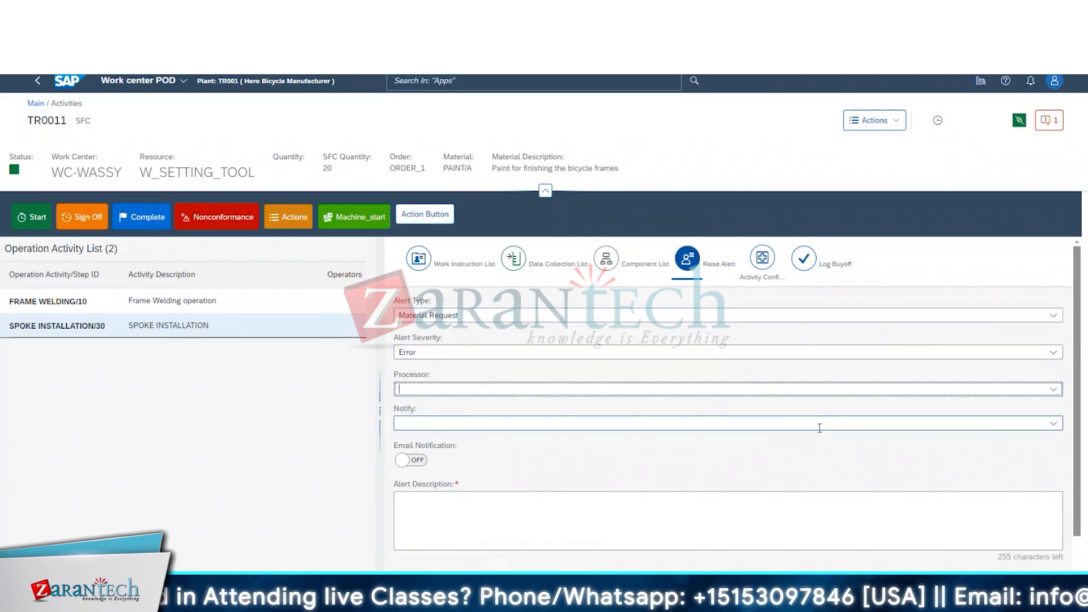
click(1054, 424)
click(407, 515)
click(407, 534)
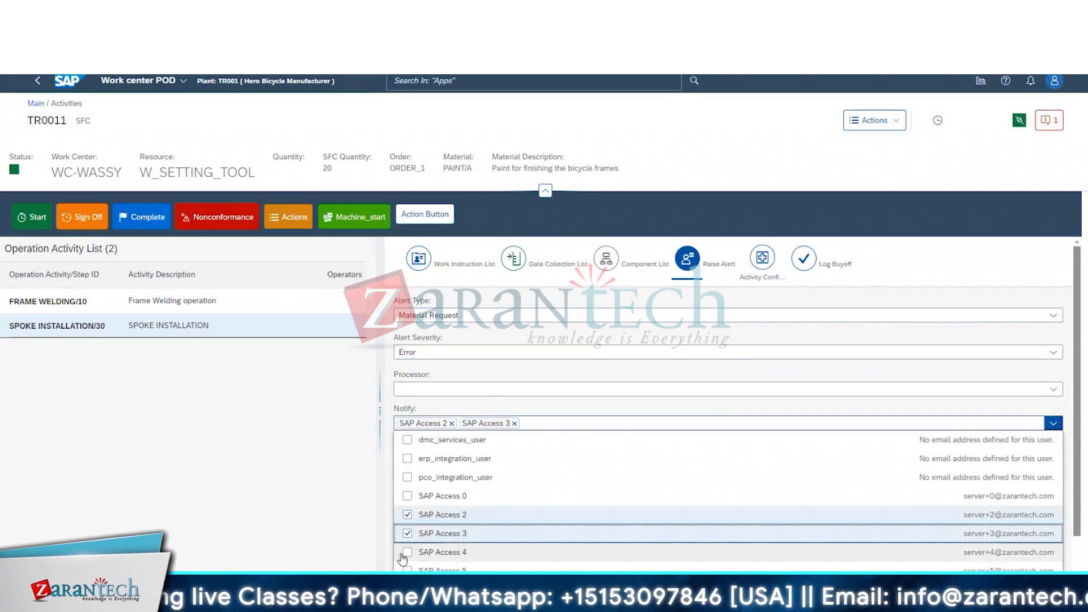
click(407, 553)
click(407, 570)
click(654, 411)
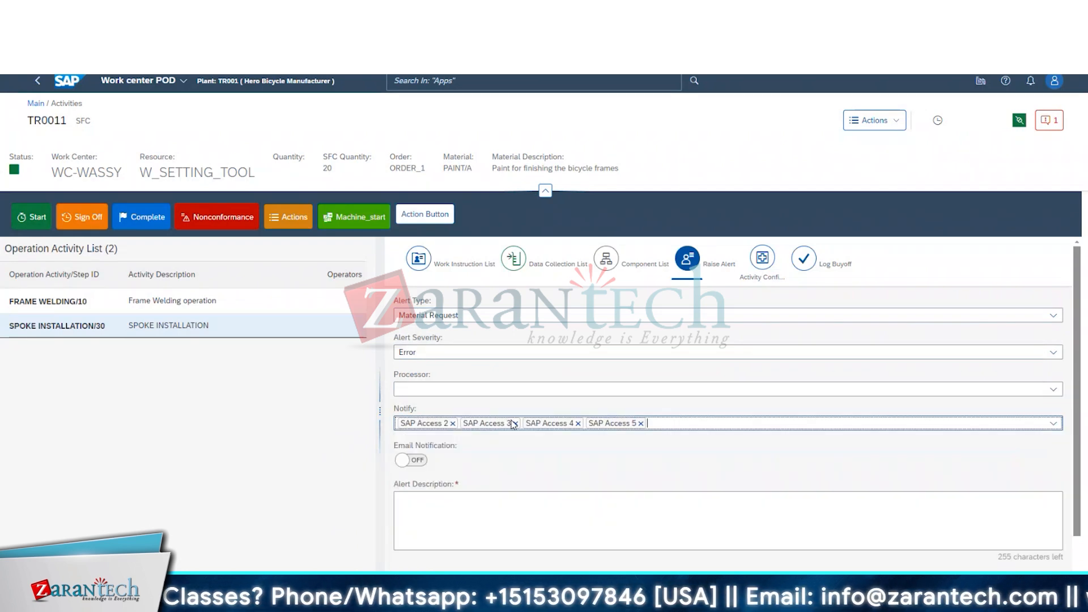
- Describe the alert as "Material shortage", add SAP Access 0 to the notified users and raise the alert
click(423, 503)
text(M)
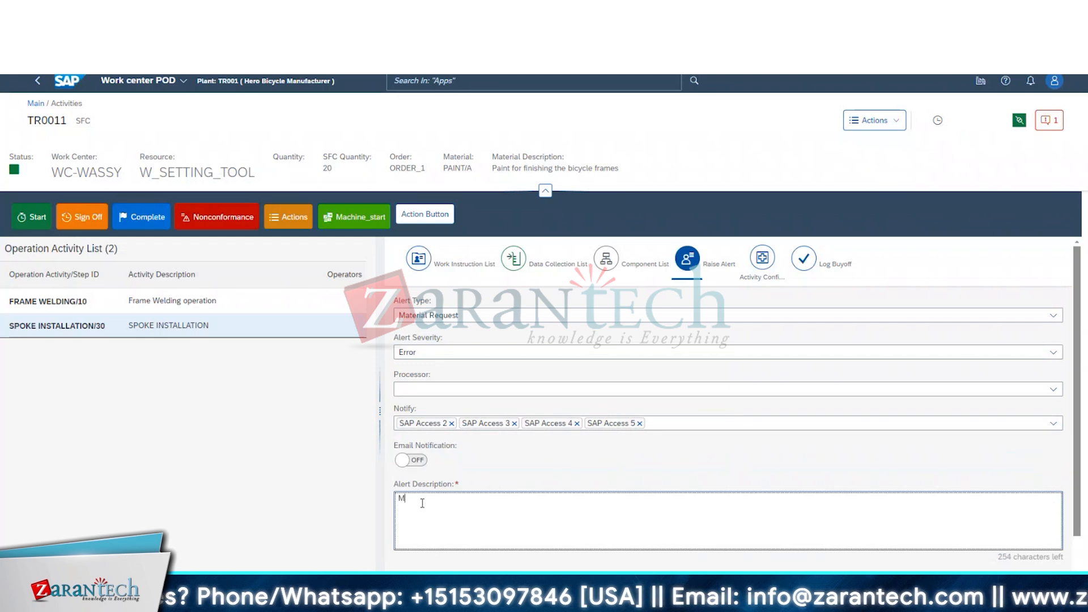
text(a)
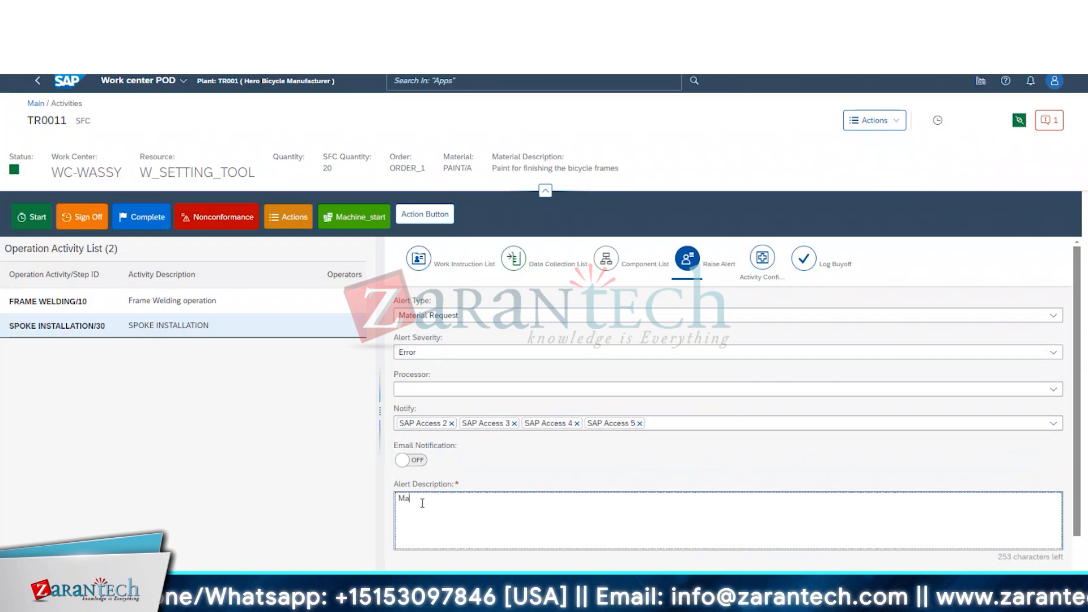
text(terial shortage)
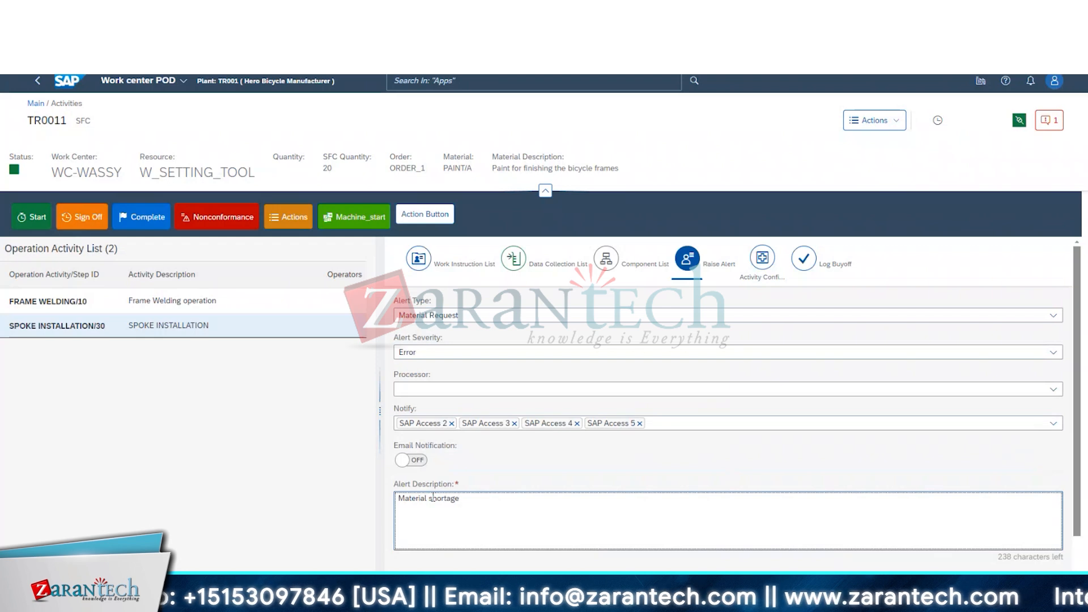
click(1052, 423)
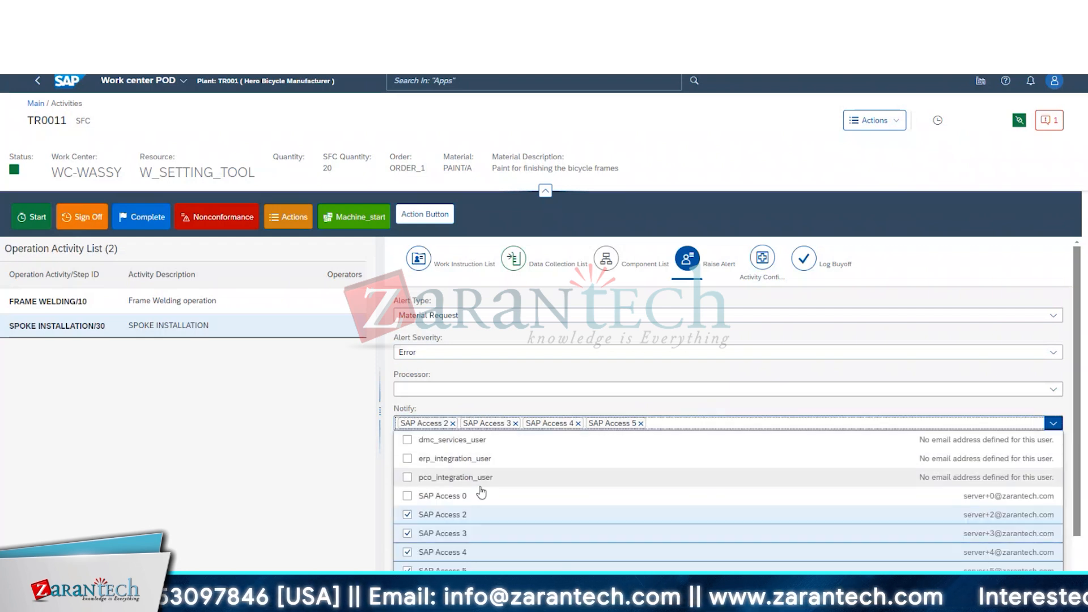
click(443, 496)
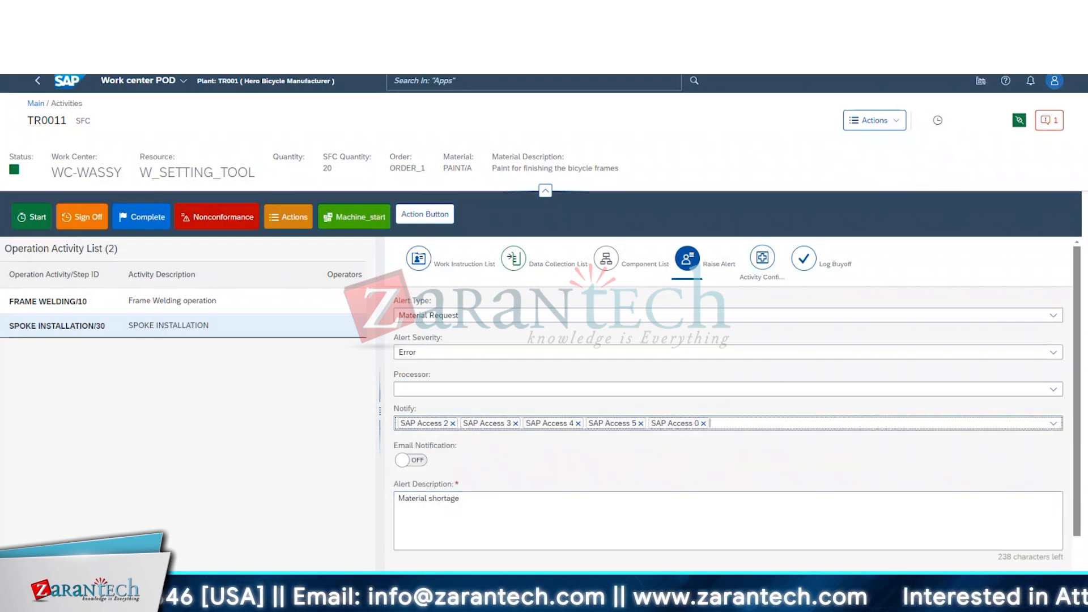
click(1012, 589)
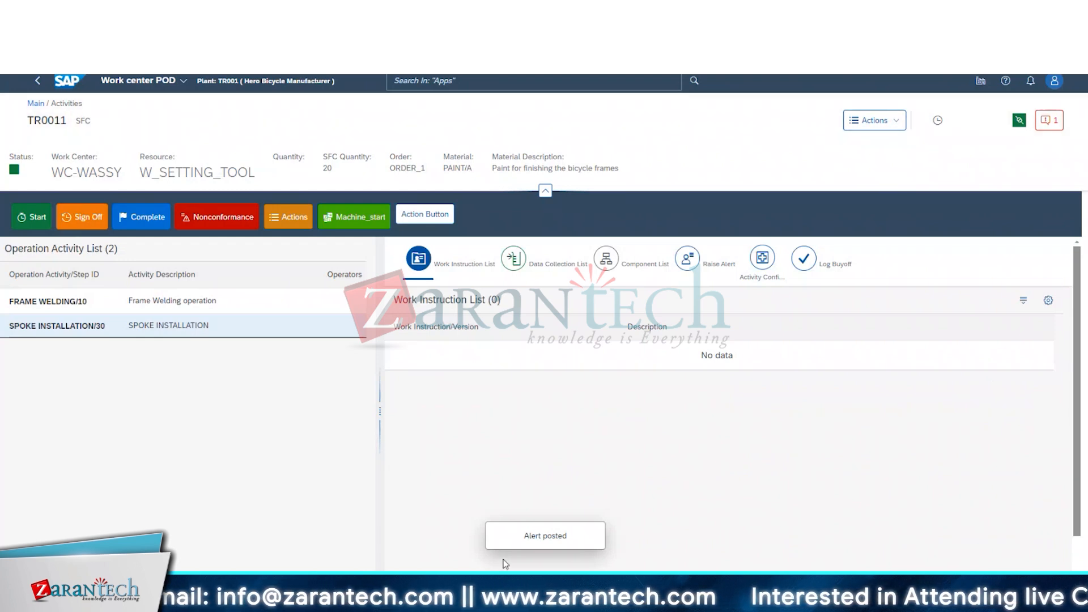
- Check the POD's message list and go to Manage Alerts from the home page
click(1044, 130)
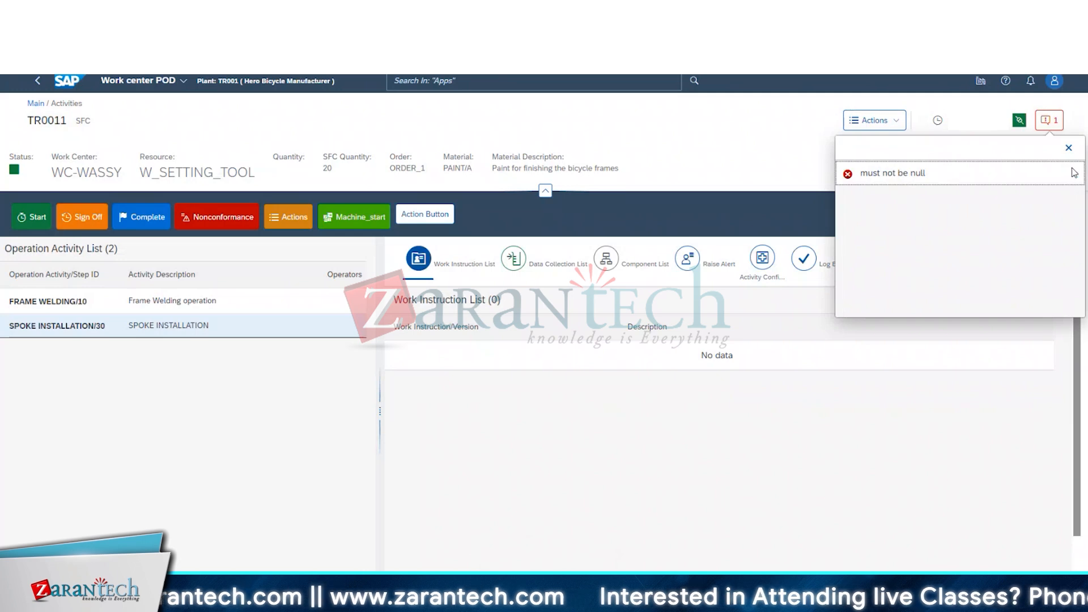
click(1069, 147)
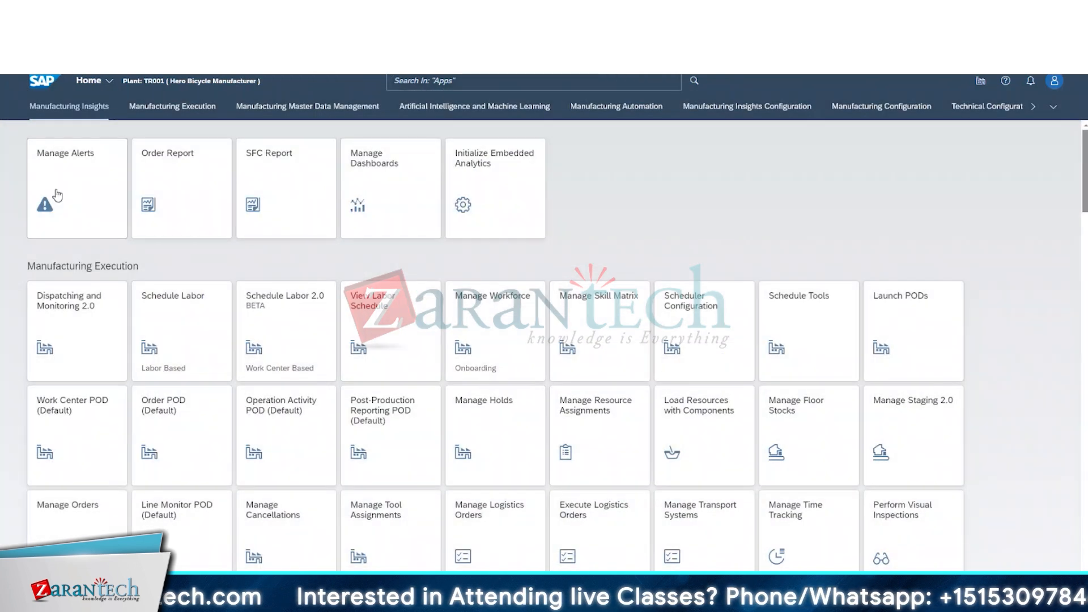
click(36, 158)
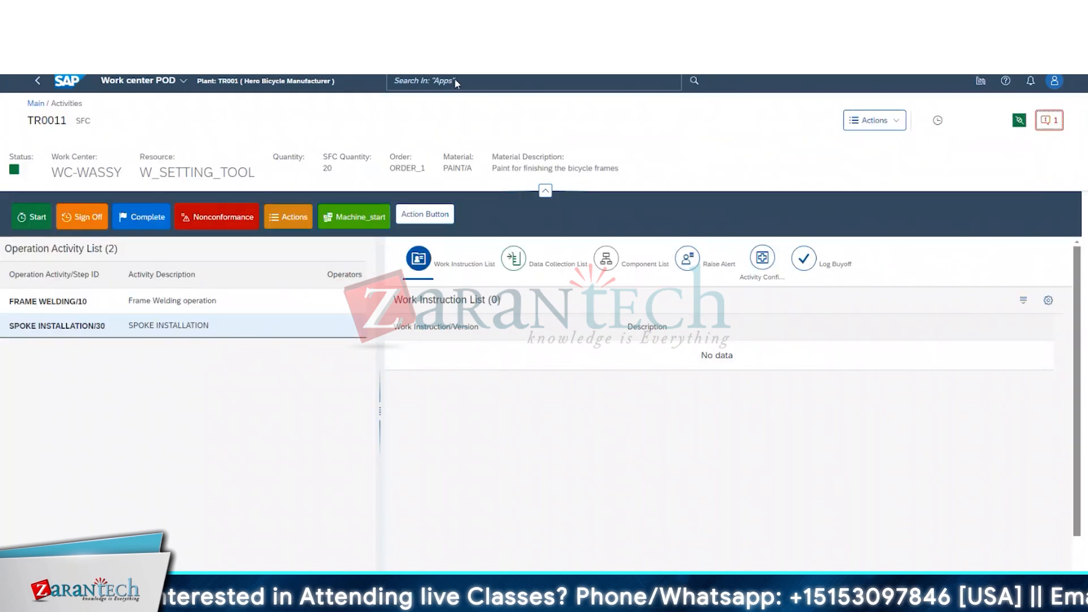
- Start another alert in the POD with email notification on, notifying SAP Access 0, 2, 3, 4 and 5
click(662, 272)
click(687, 259)
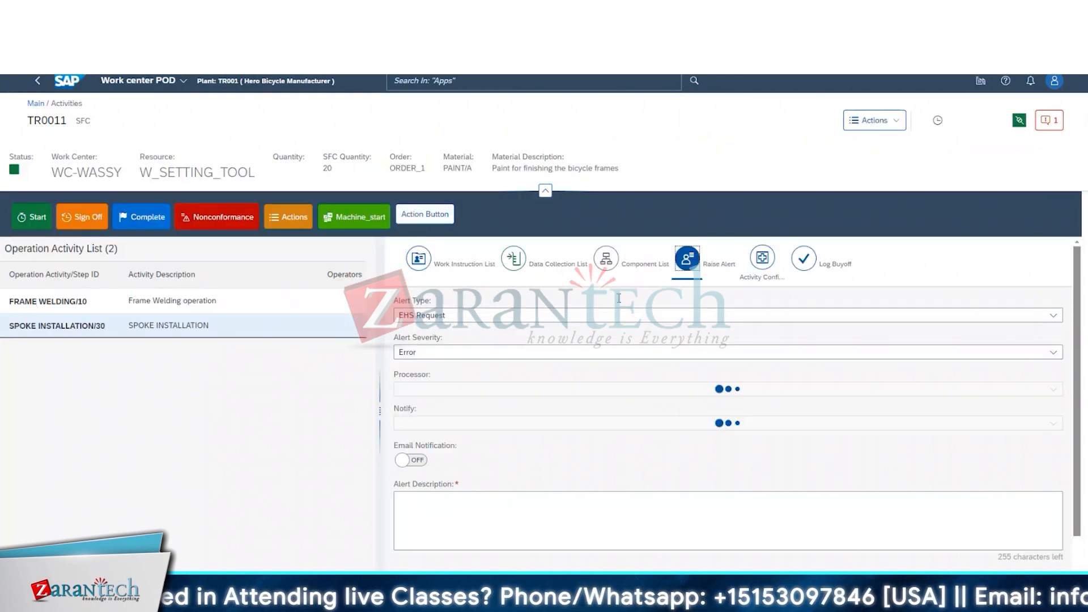
click(411, 461)
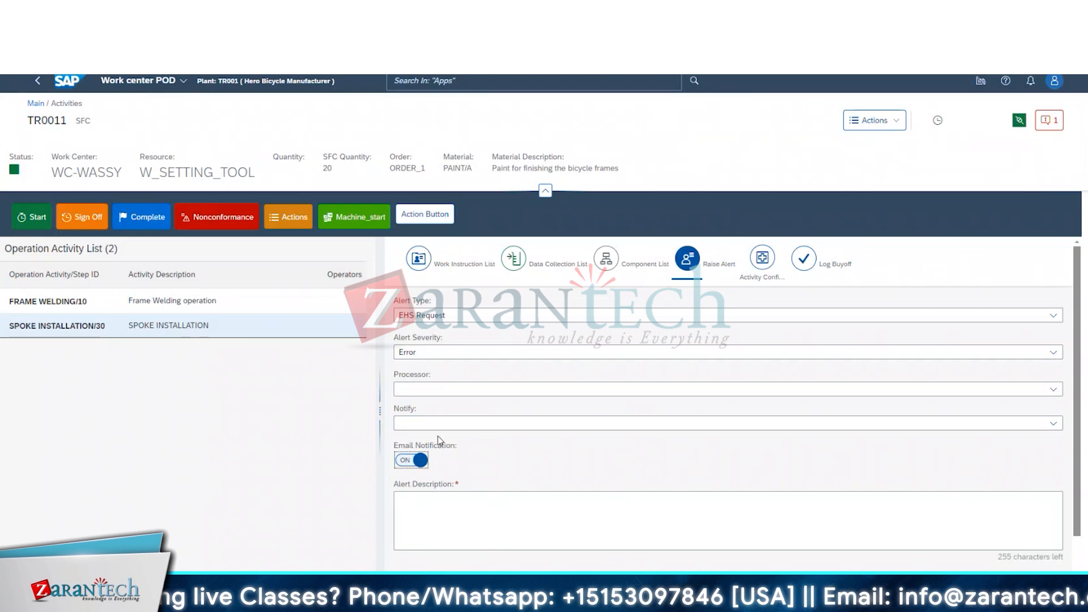
click(474, 390)
click(1052, 423)
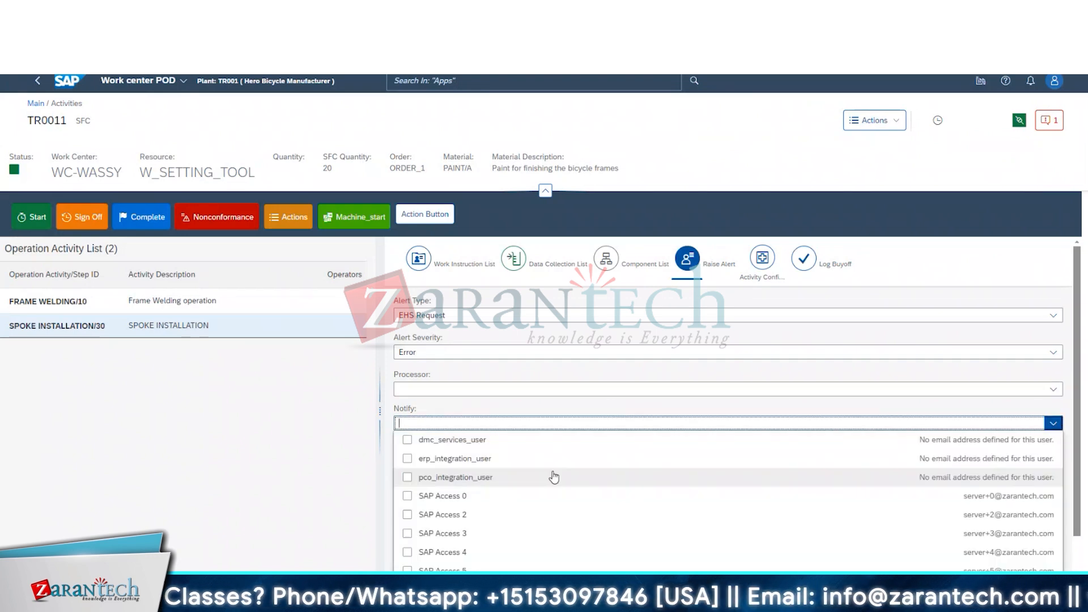
click(407, 496)
click(407, 515)
click(407, 534)
click(407, 552)
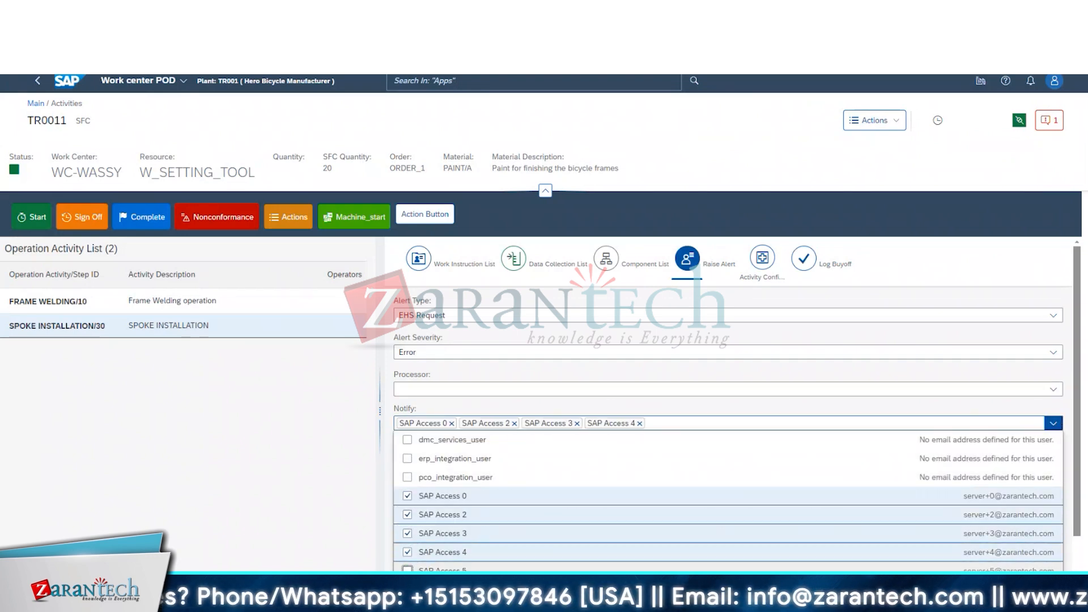
click(407, 570)
- Make the alert a Material Request with Information severity and the description "Material Shortage", and raise it
click(447, 316)
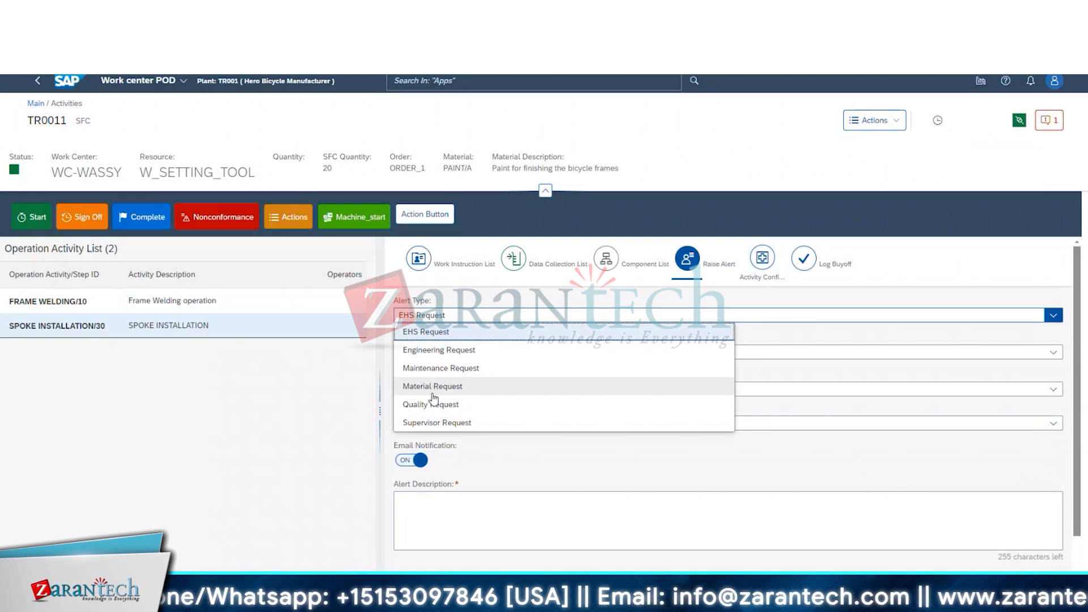
click(435, 387)
click(457, 354)
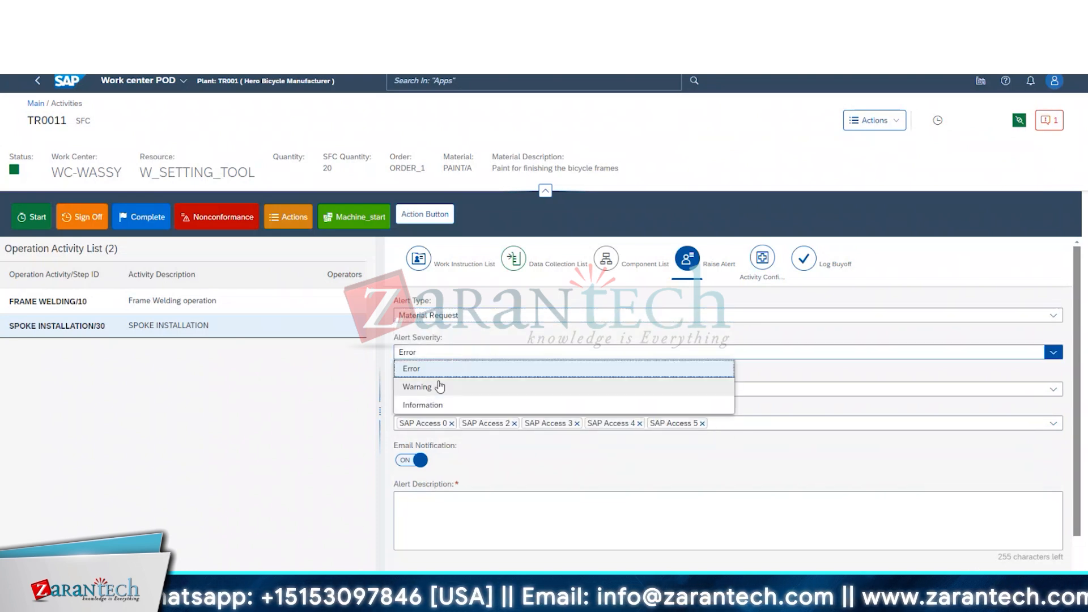
click(440, 407)
click(461, 522)
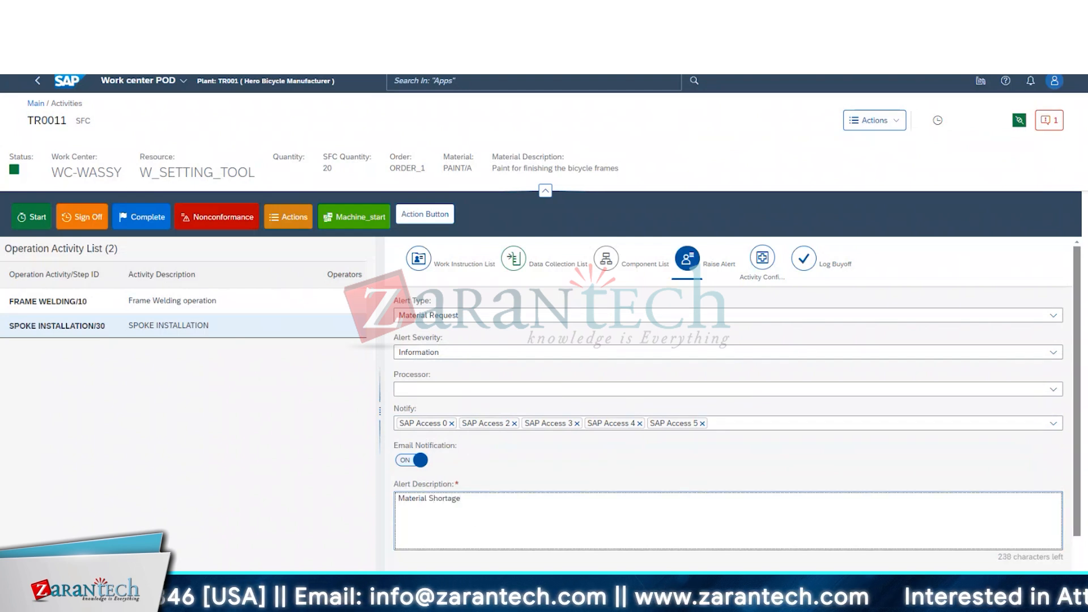
scroll(1060, 498, down, 1)
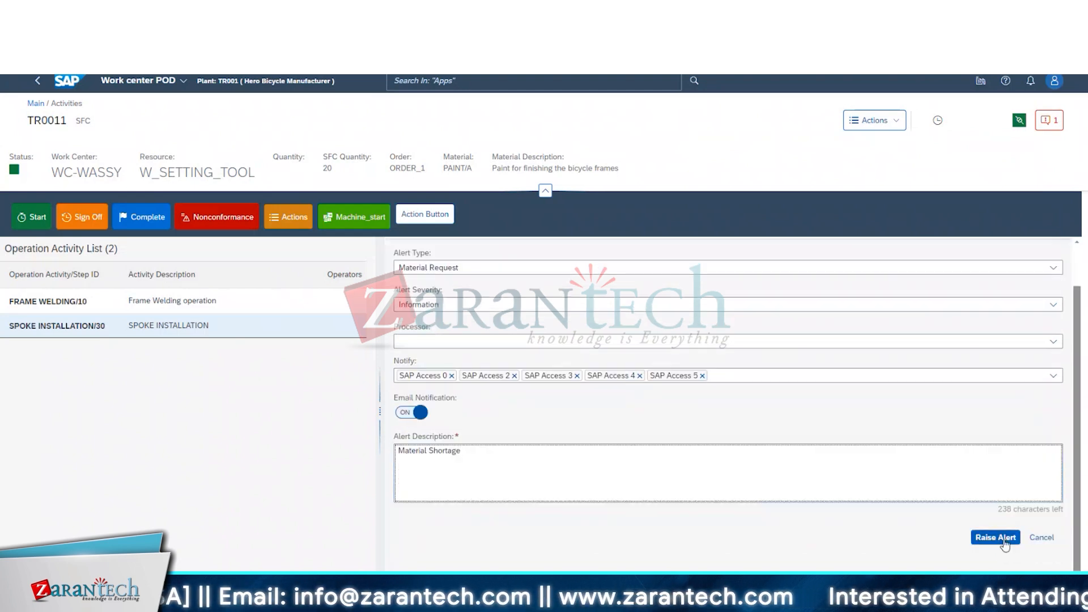
click(1005, 543)
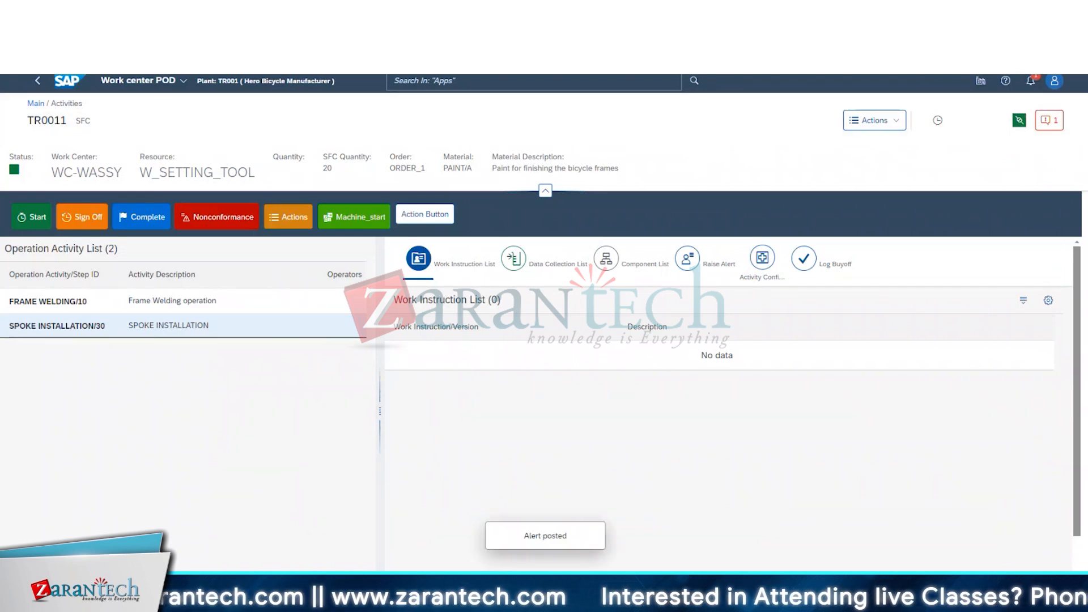
- Open the new "Material Shortage" notification and review its alert details and property set
click(1031, 81)
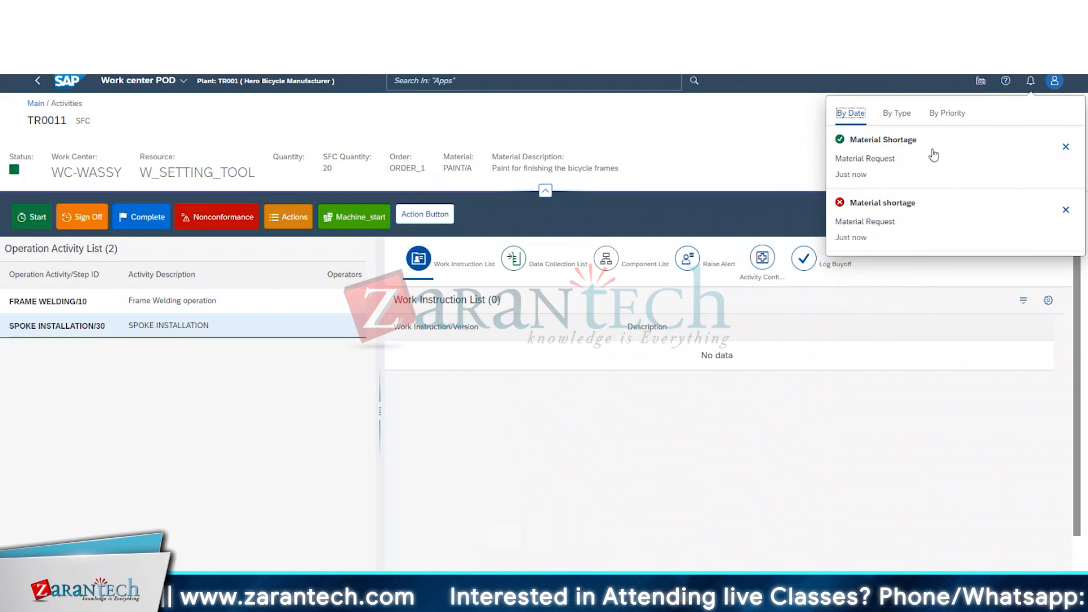
click(968, 151)
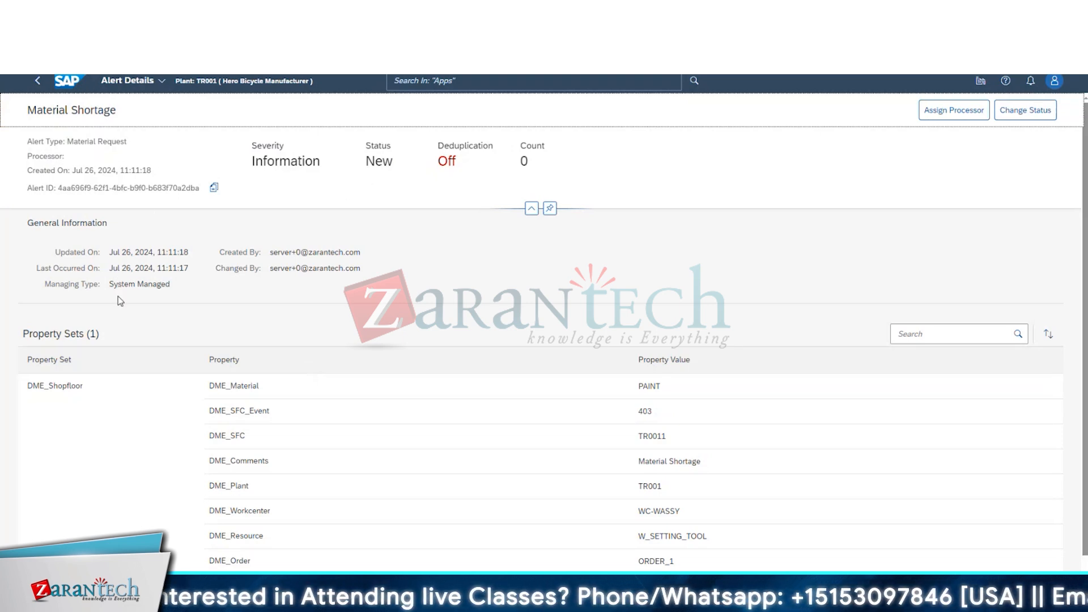
scroll(193, 394, down, 1)
- Assign SAP Access 3 as the processor of the "Material Shortage" alert
click(953, 117)
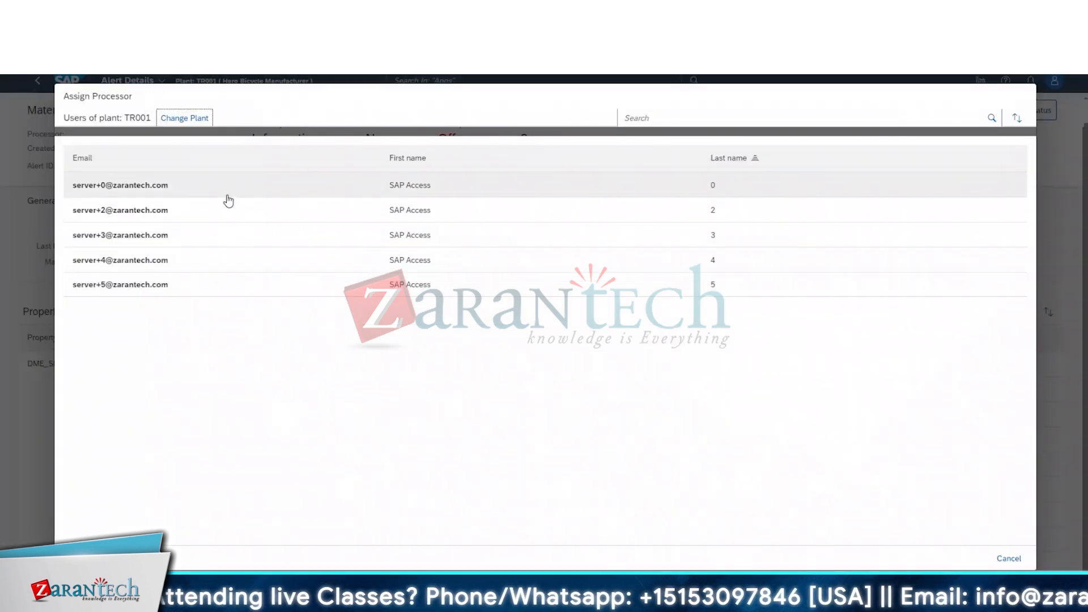
click(205, 248)
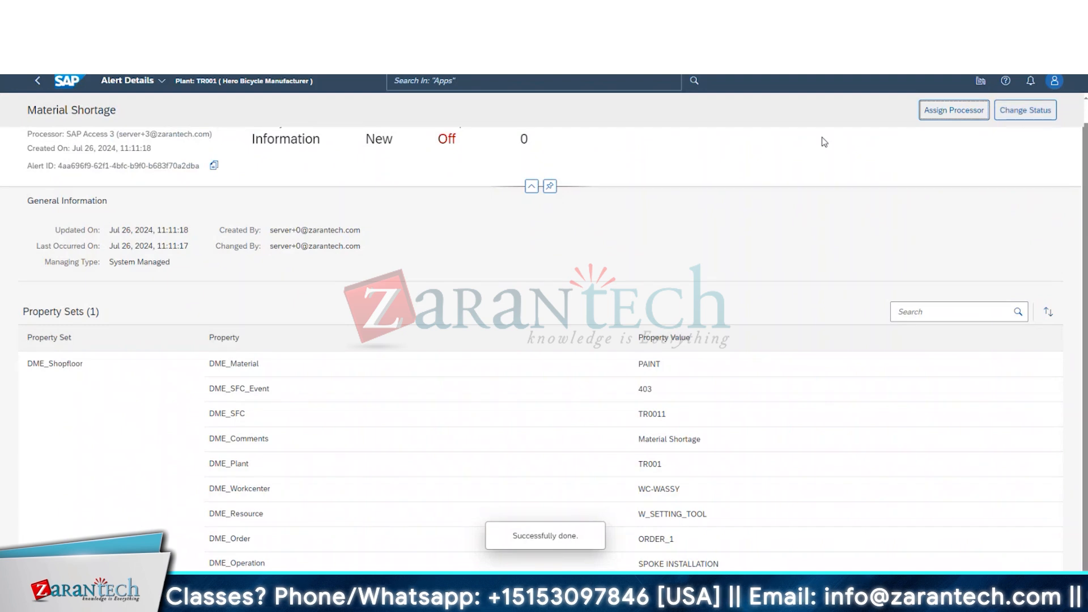
scroll(349, 274, up, 1)
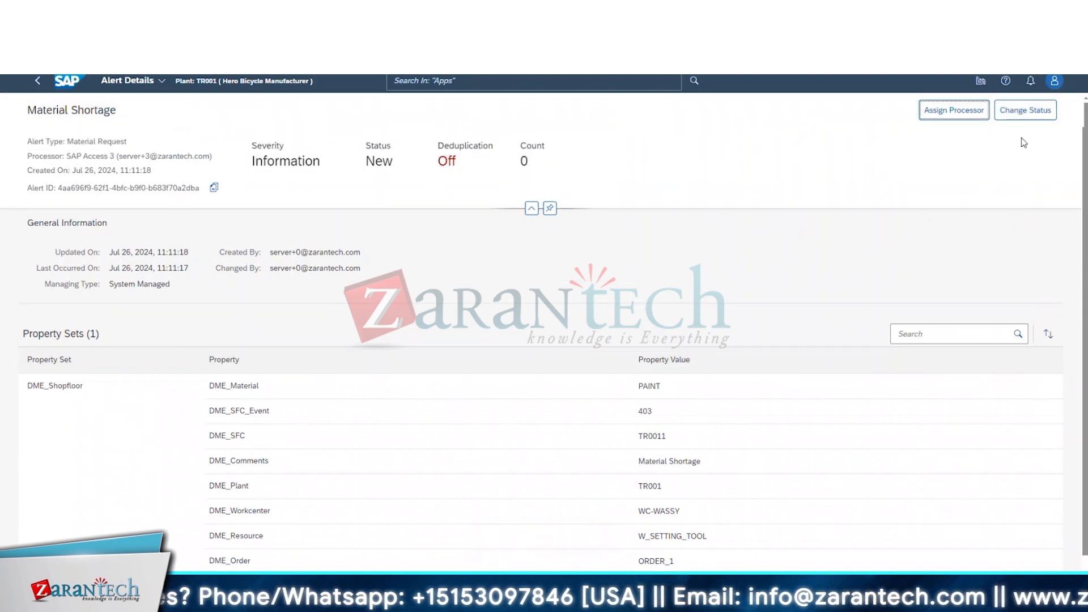
- Set the "Material Shortage" alert's status to Completed and check which plant users can be assigned as processor, without reassigning it
click(1026, 110)
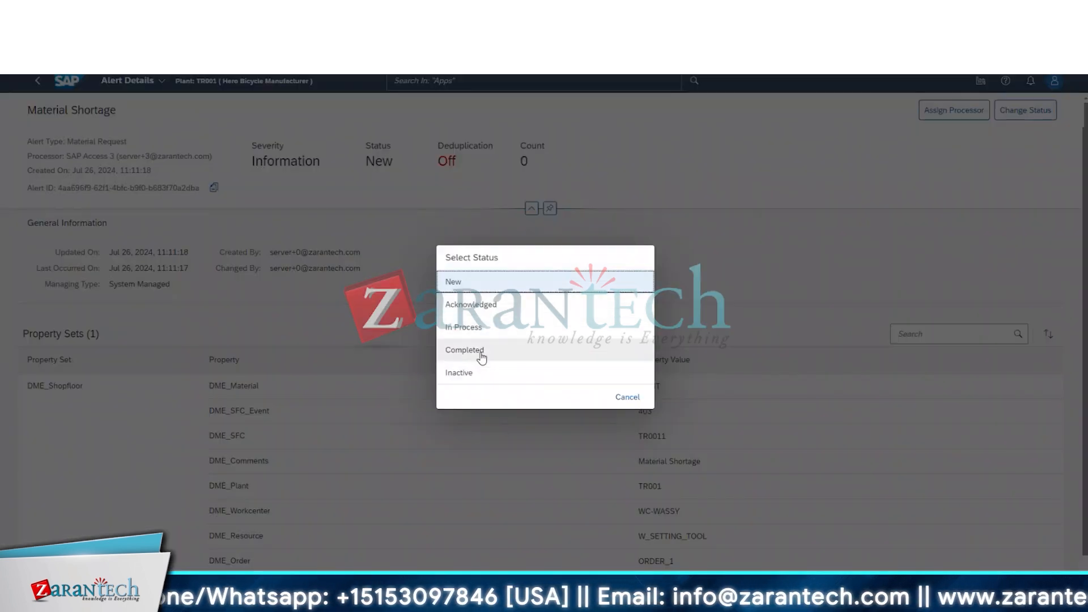
click(481, 355)
click(575, 360)
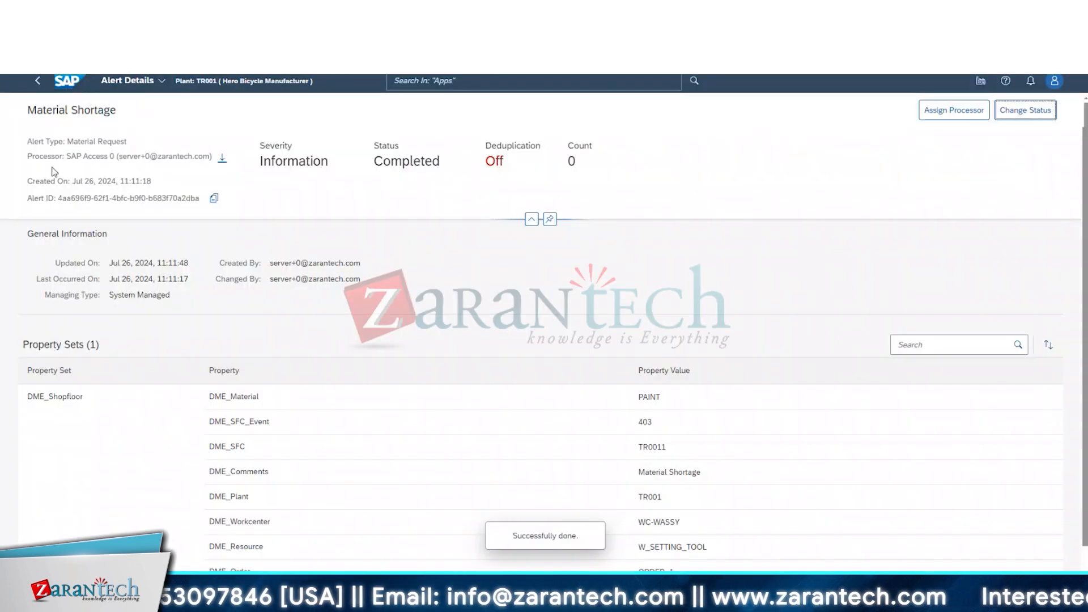
scroll(224, 378, down, 1)
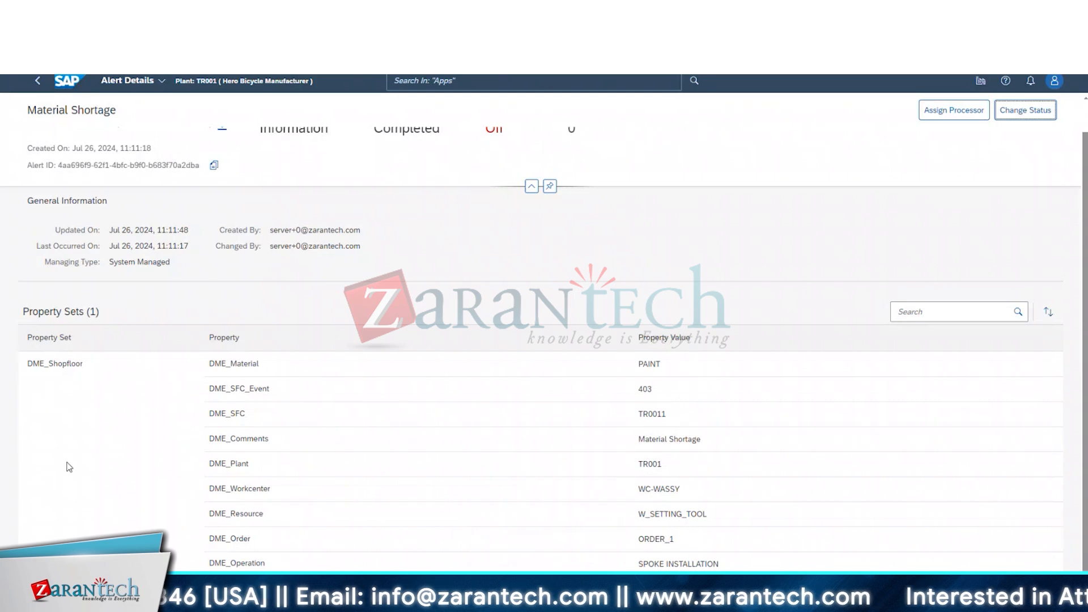
scroll(247, 353, up, 1)
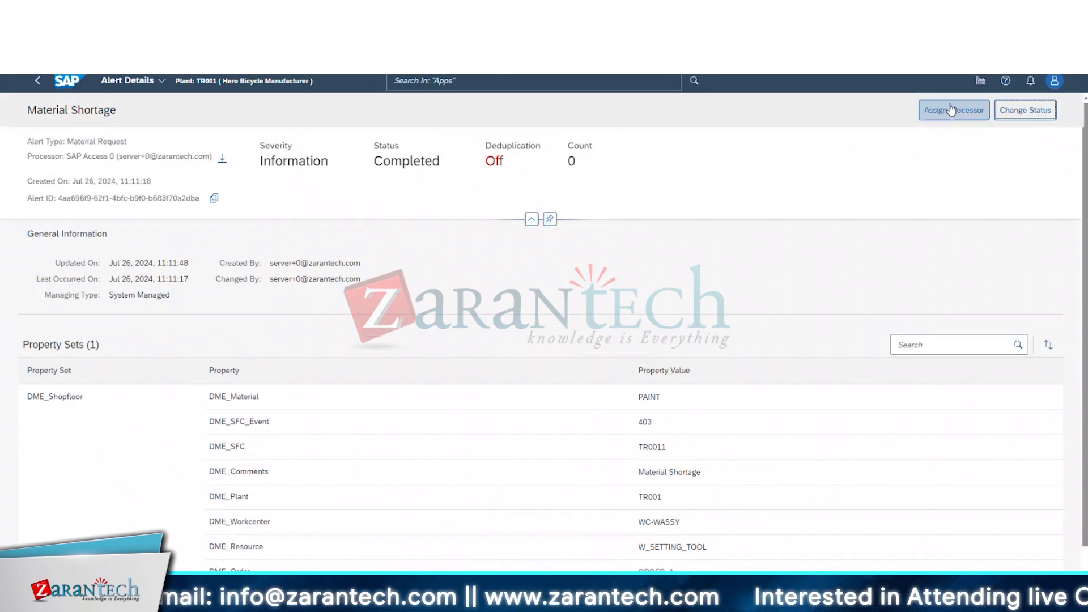
click(954, 110)
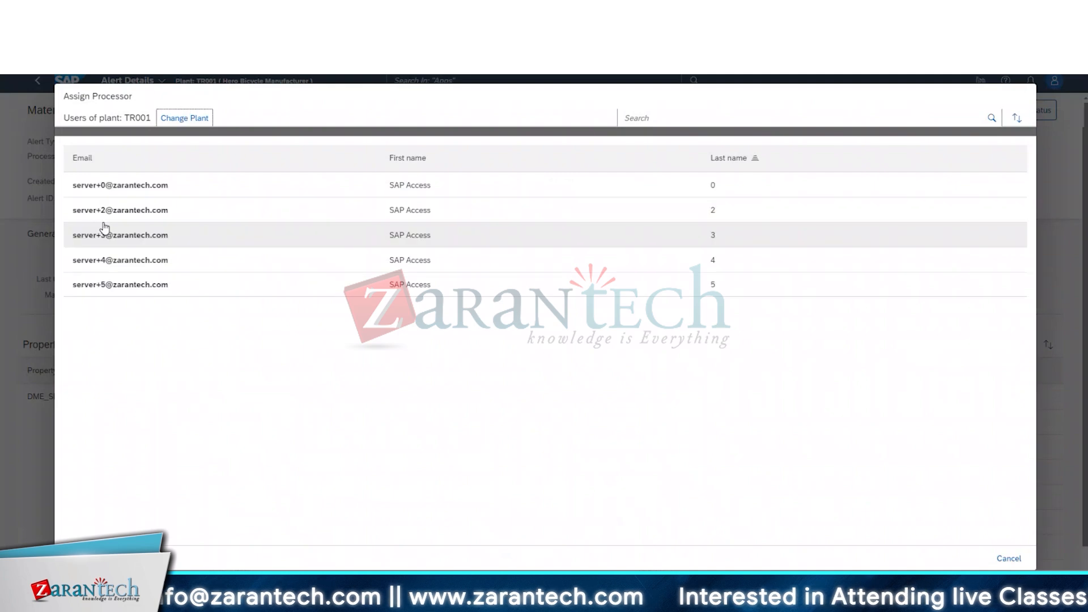
click(1014, 561)
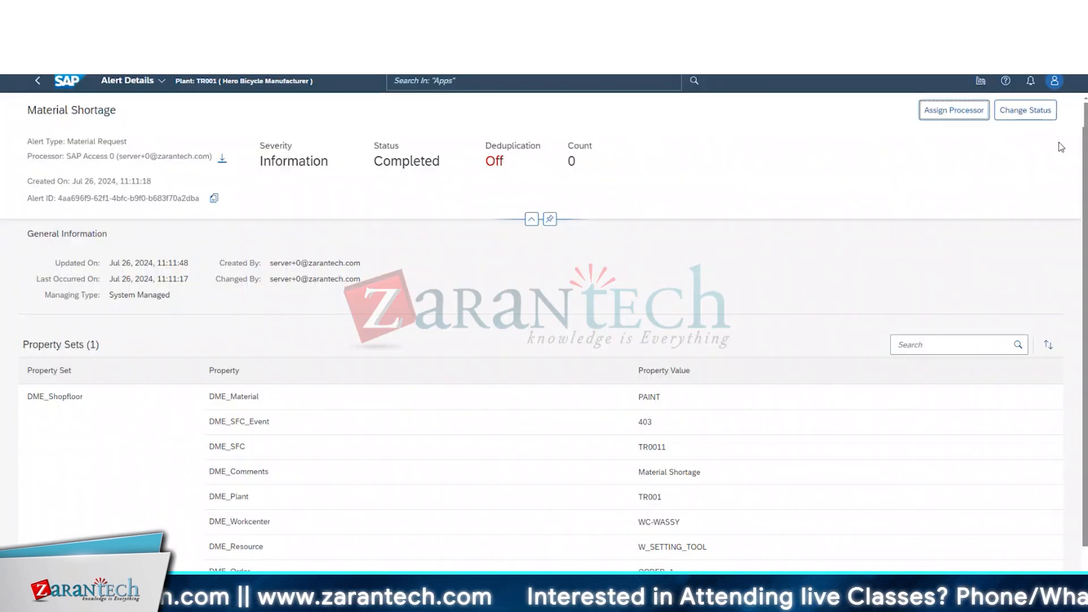
- Return to the home page, search the apps for "alert" and open Manage Alert Types
click(38, 83)
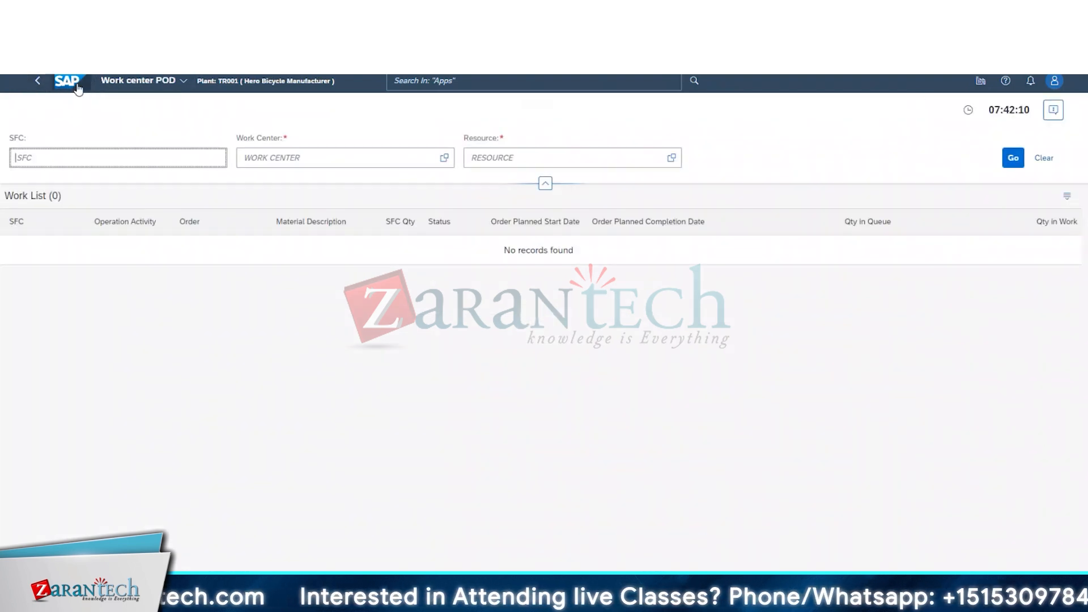
click(165, 11)
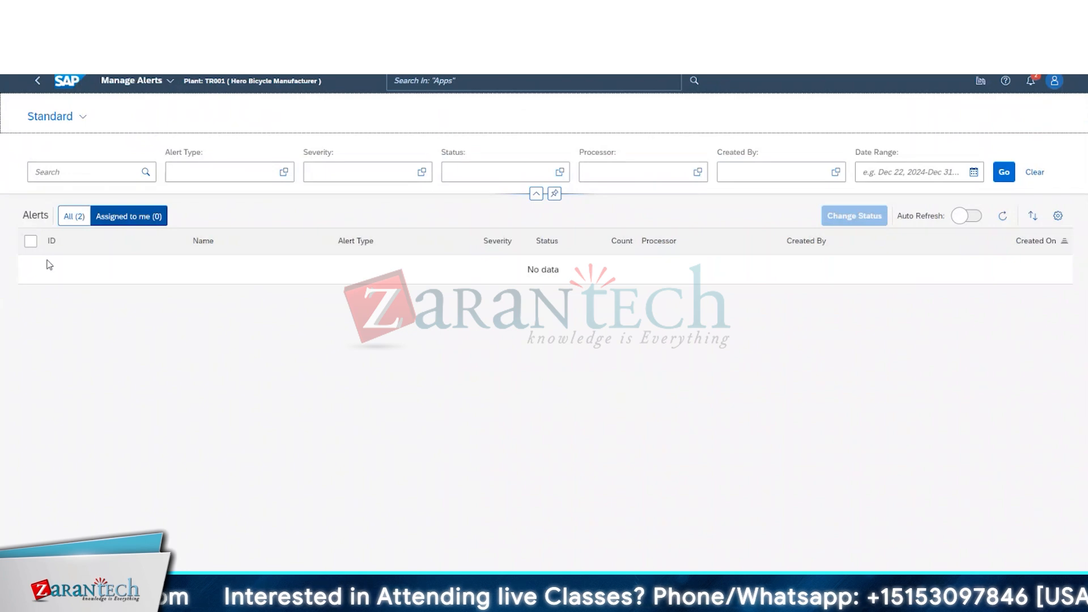
click(67, 85)
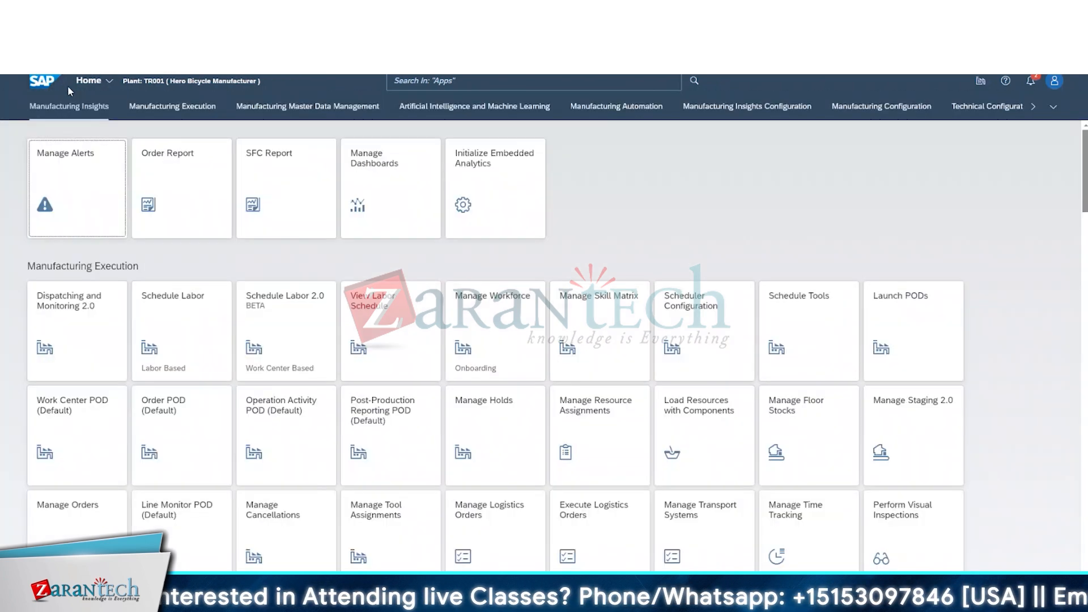
click(436, 80)
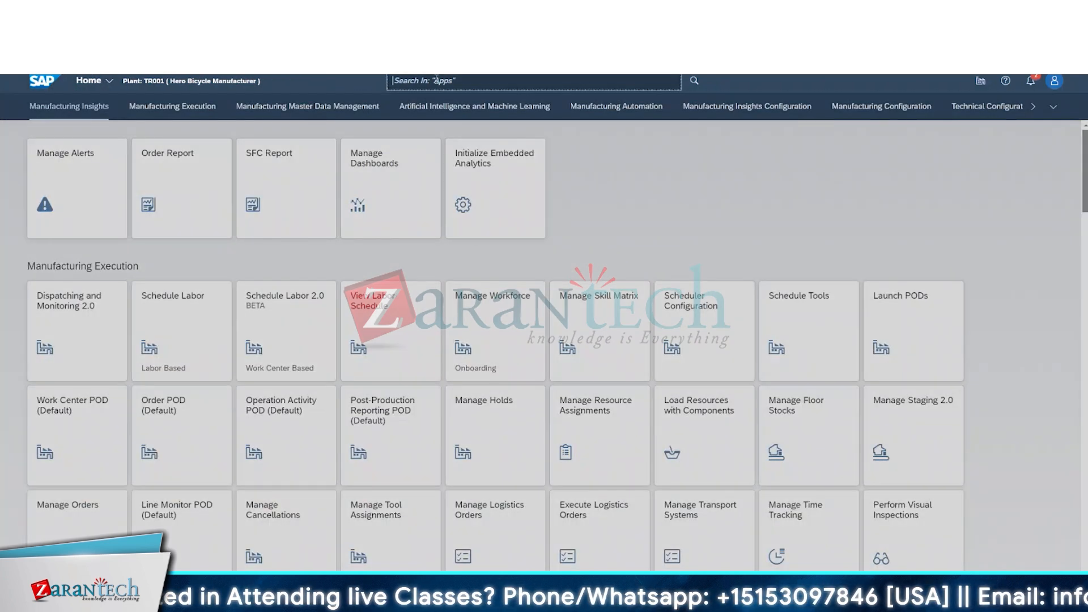
text(Adt)
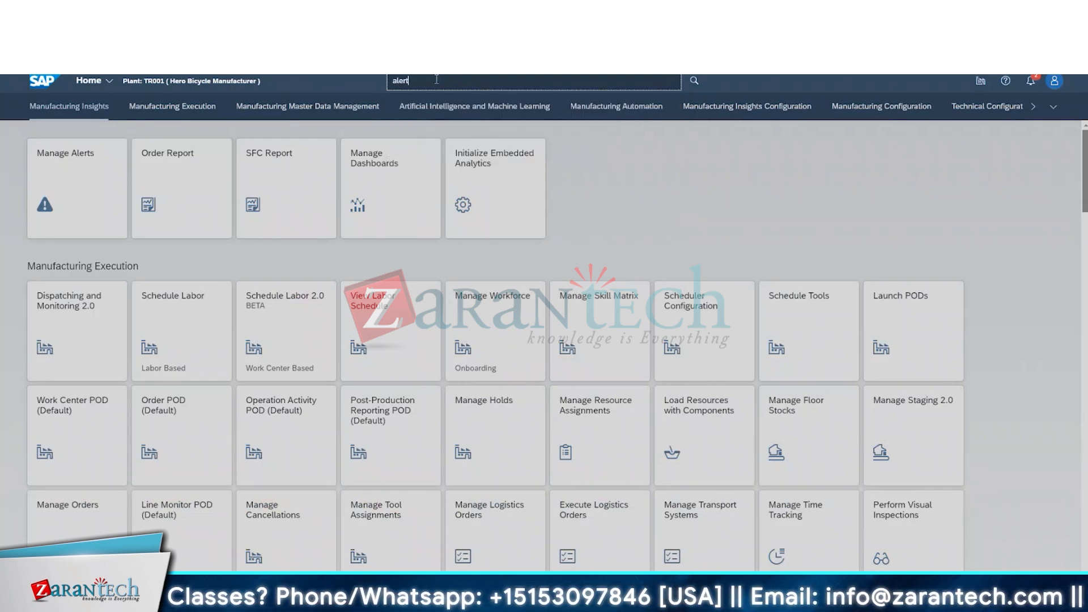
click(452, 106)
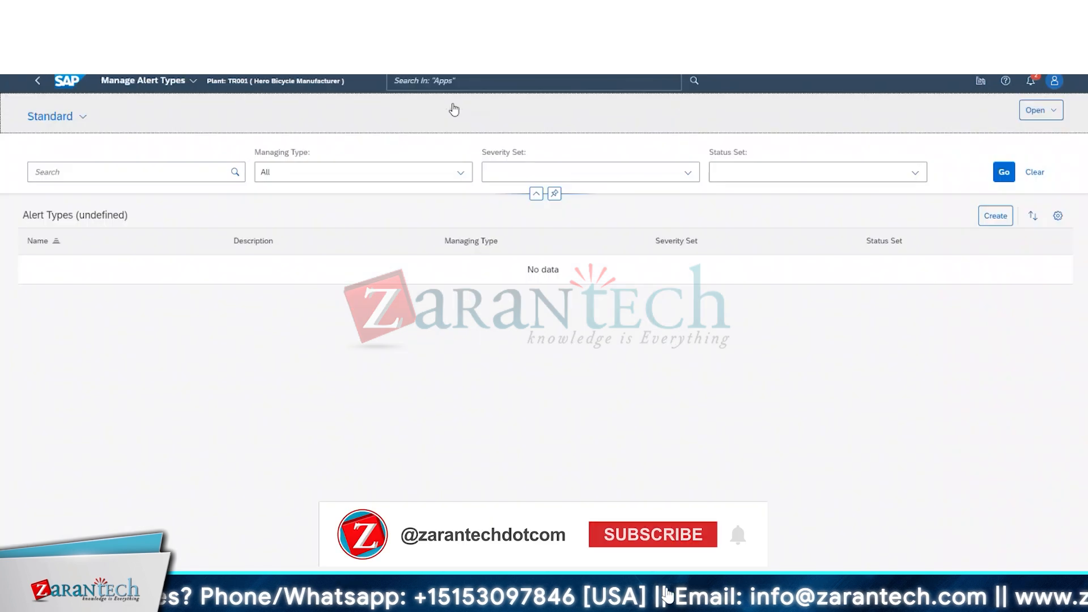
- Start a new alert type named "test" and try the deduplication option, leaving it off
click(986, 216)
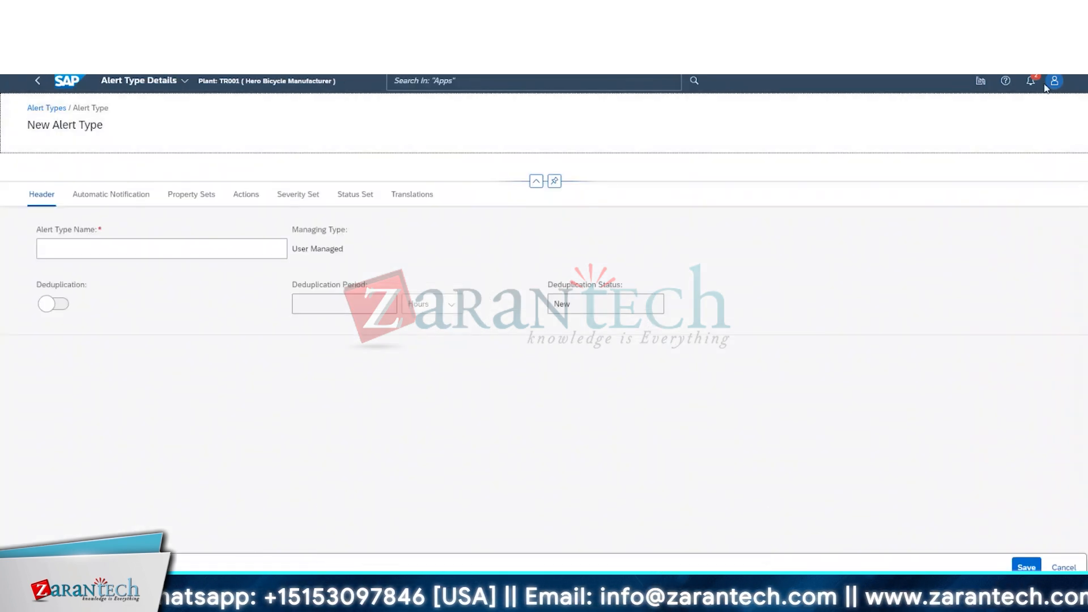
click(1033, 82)
click(1040, 83)
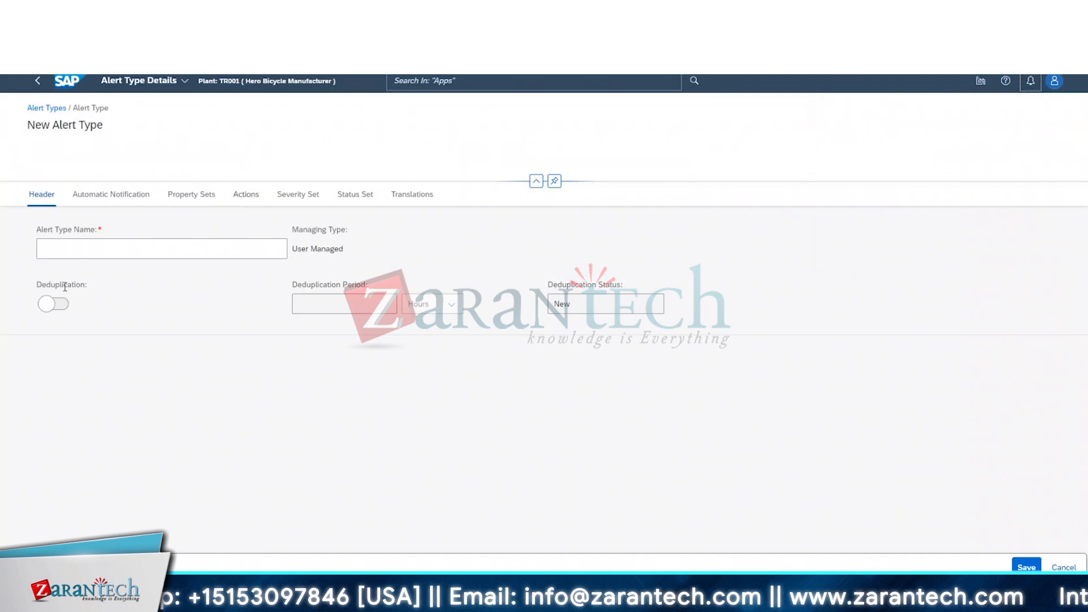
click(72, 250)
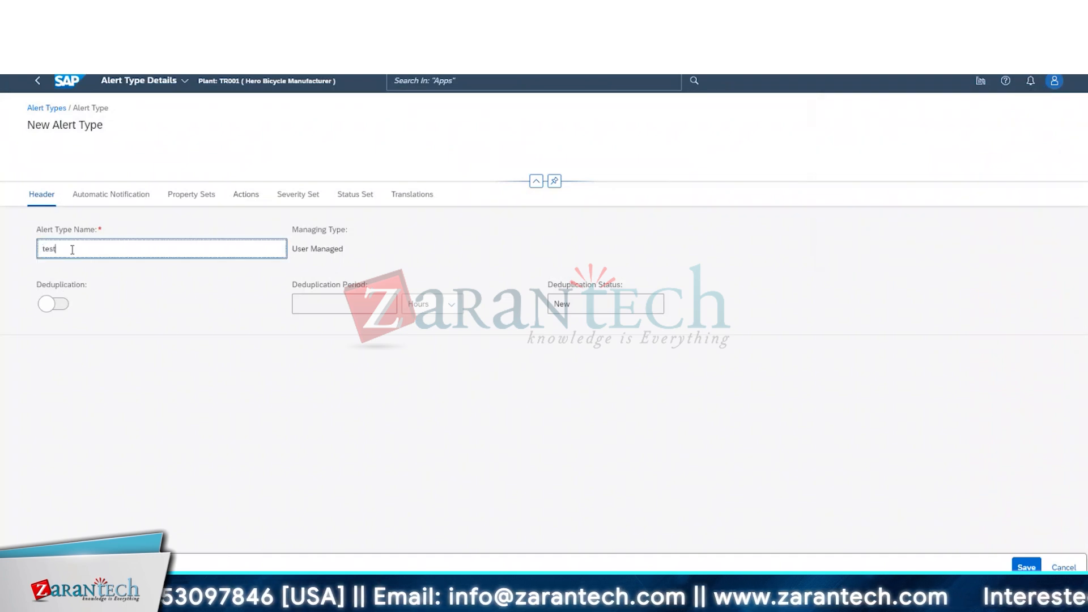
text(test)
click(51, 305)
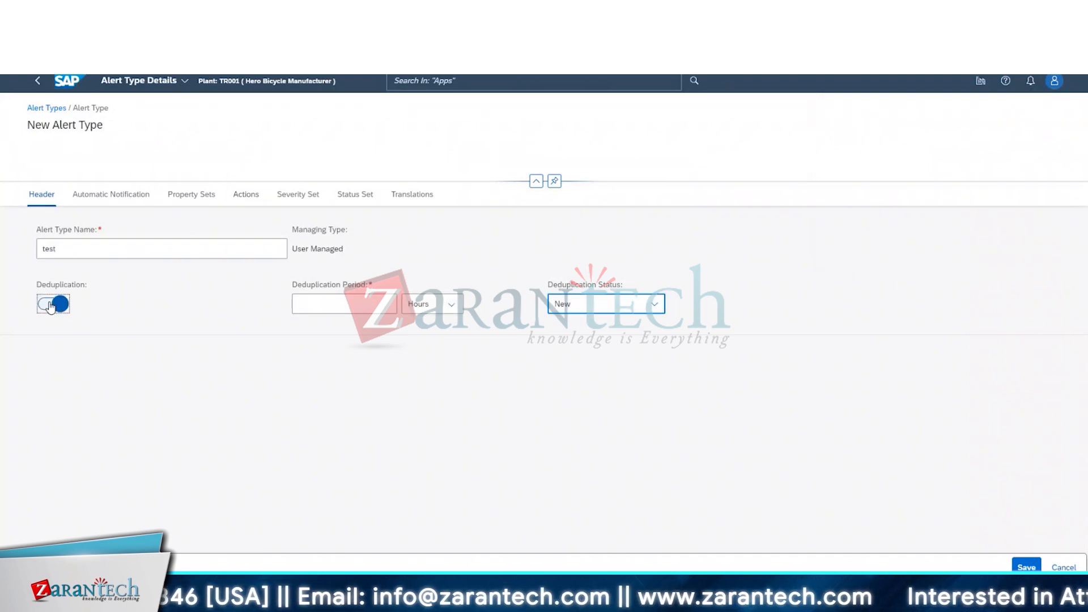
click(53, 304)
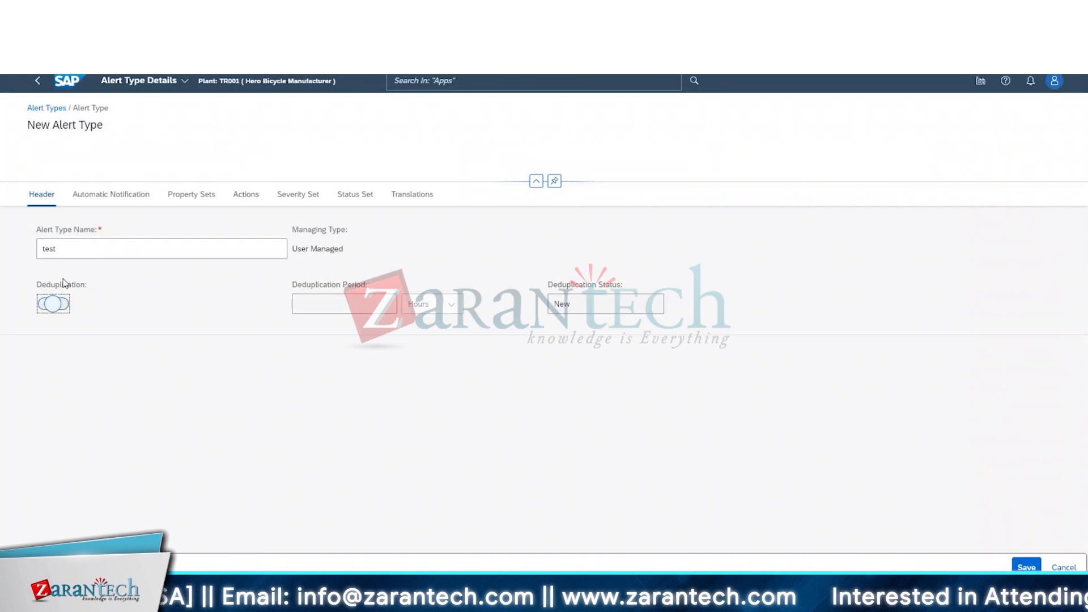
- Enable the automatic in-app notification on alert creation for the new alert type, with the default subject "testing"
click(105, 196)
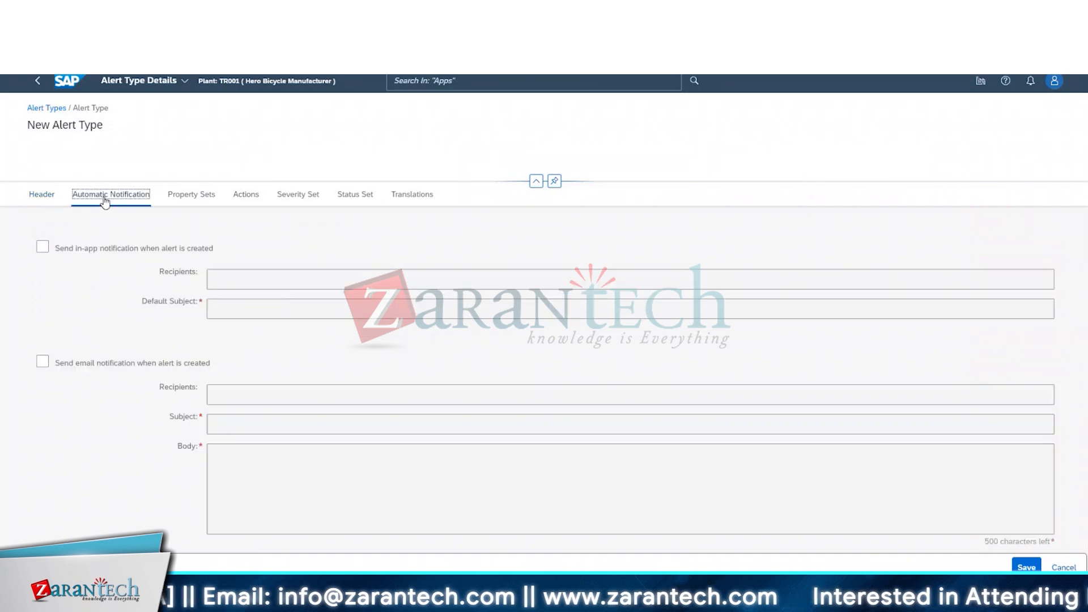
click(46, 252)
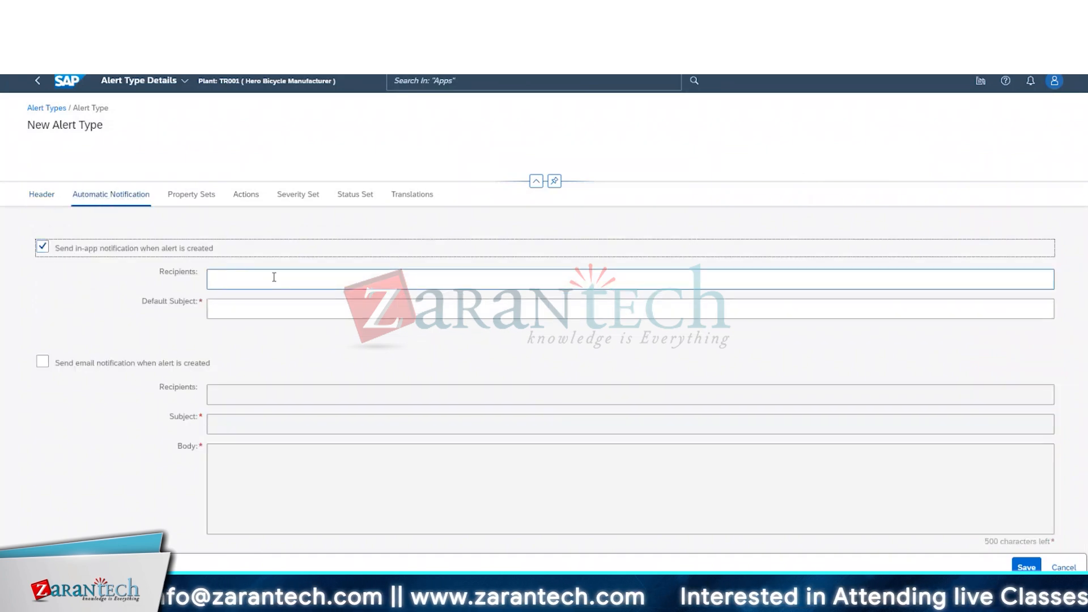
click(250, 281)
click(221, 305)
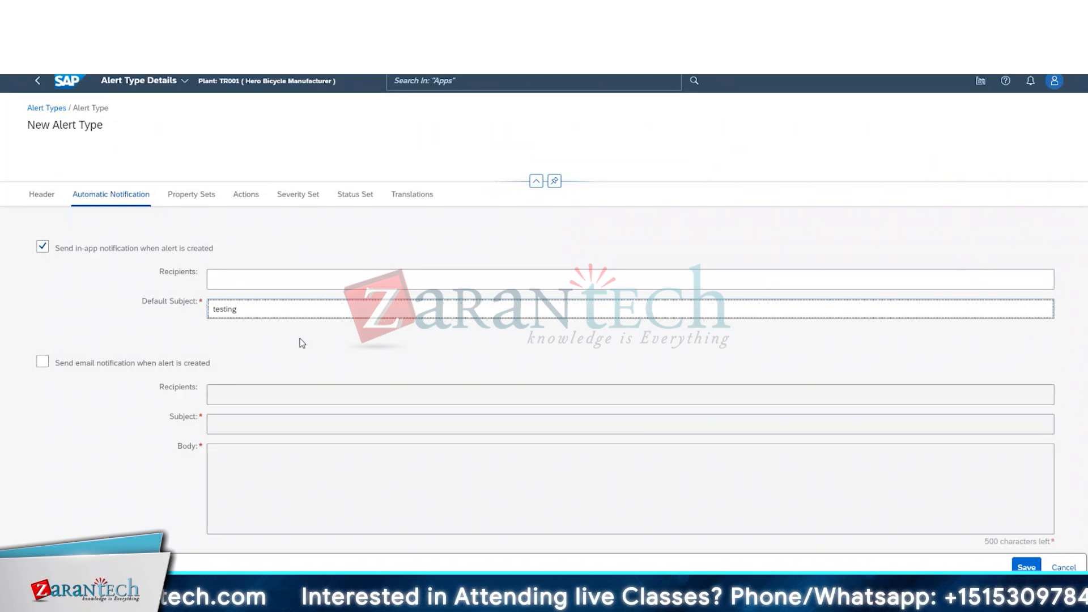
click(164, 477)
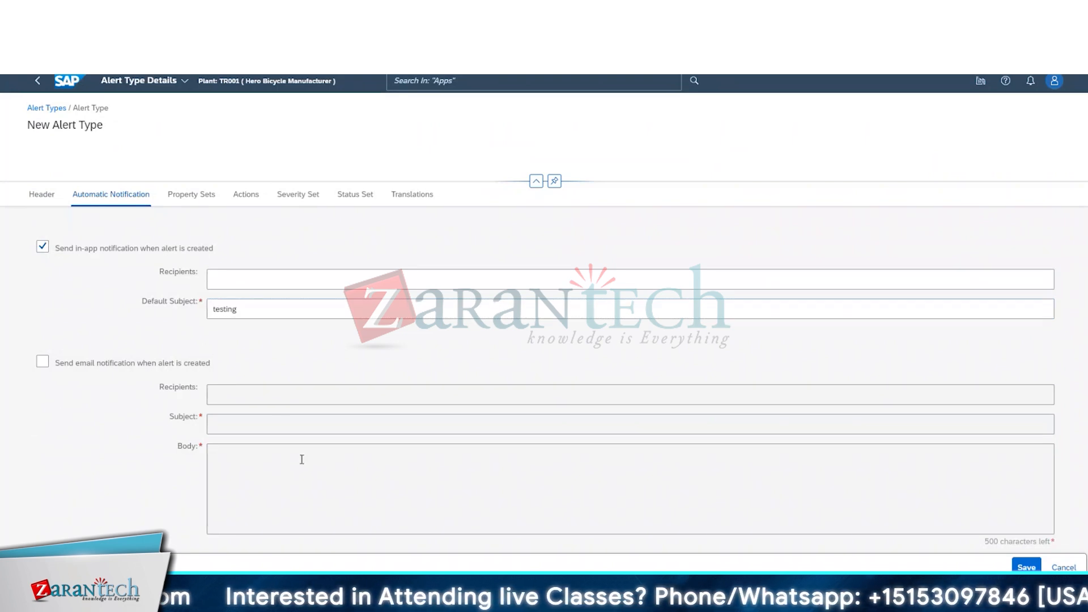
- Try out the automatic email notification and its recipients, subject and body fields, and switch it back off
drag(75, 363, 265, 375)
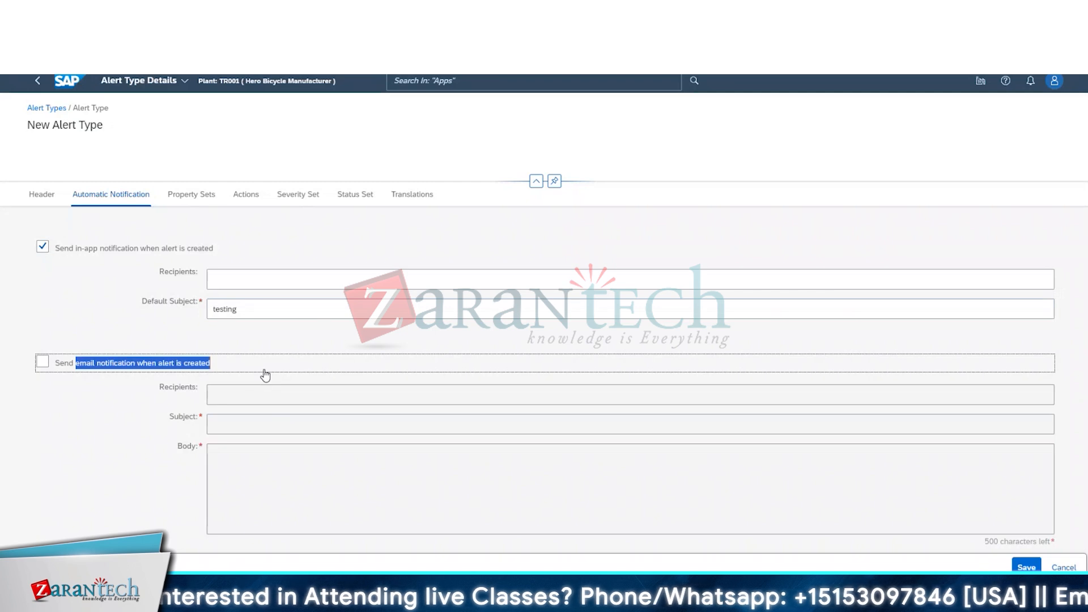
click(252, 391)
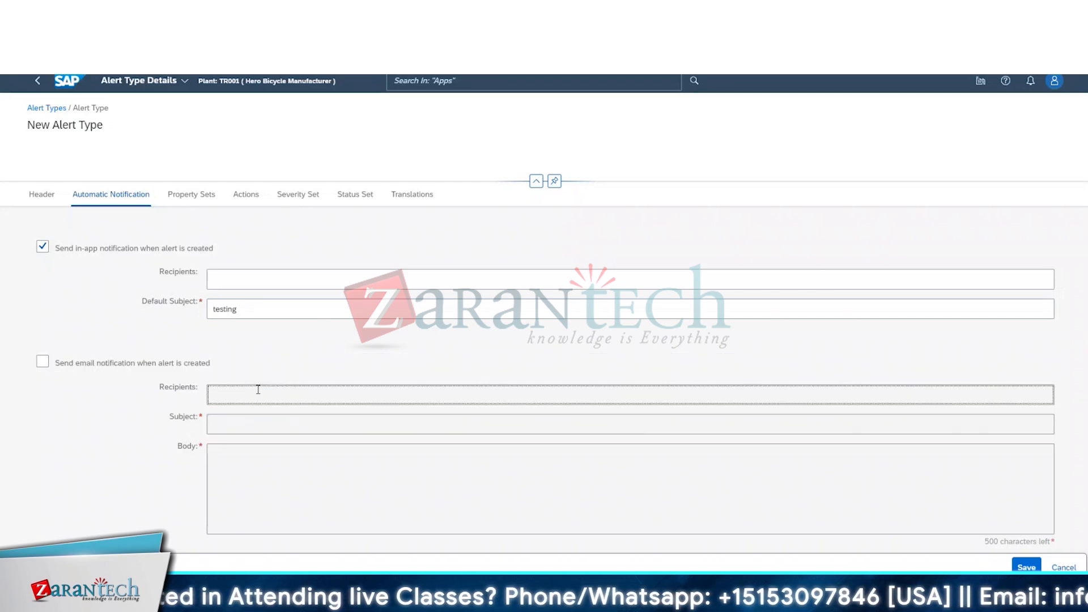
click(42, 361)
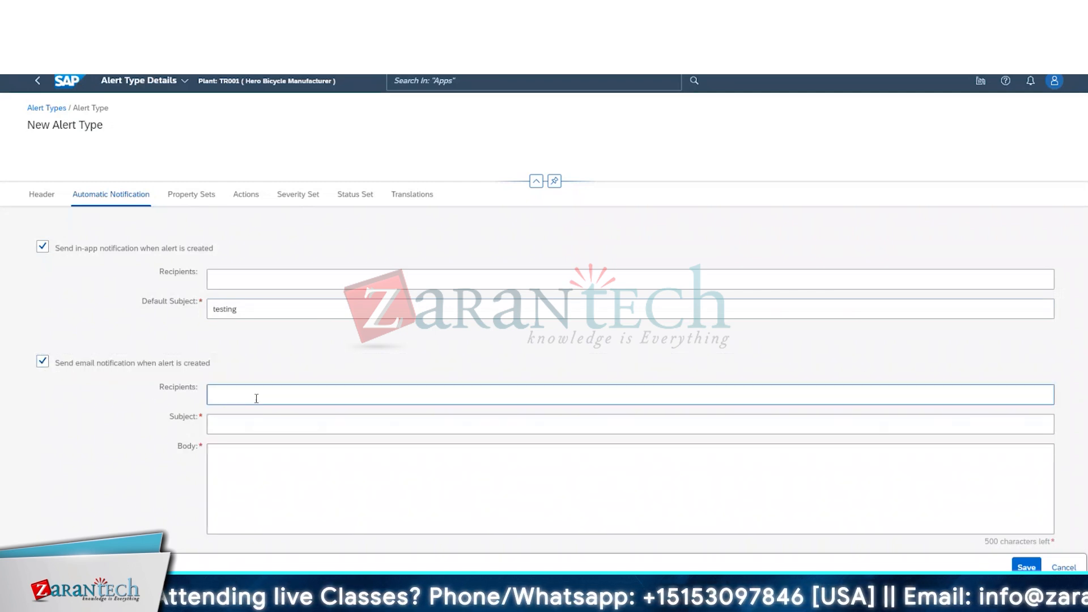
click(249, 425)
click(242, 479)
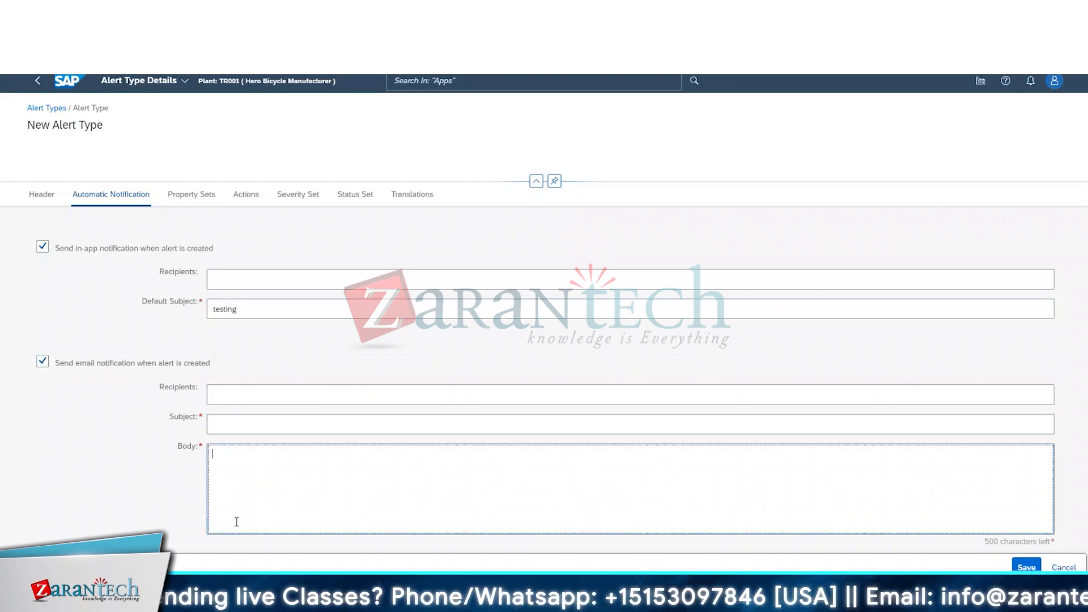
click(42, 362)
click(299, 279)
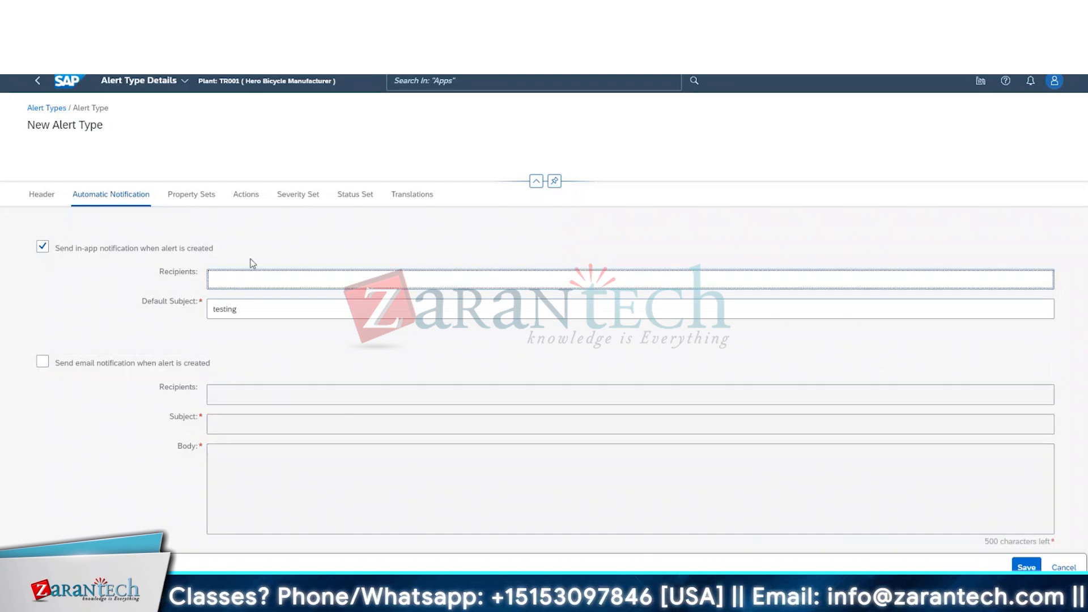
click(225, 293)
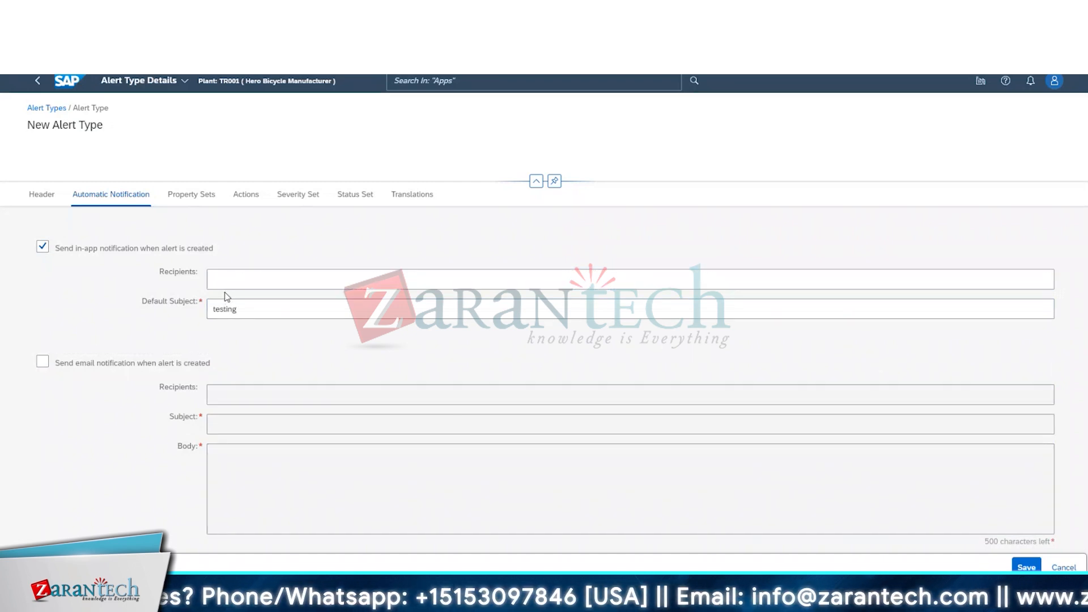
click(224, 316)
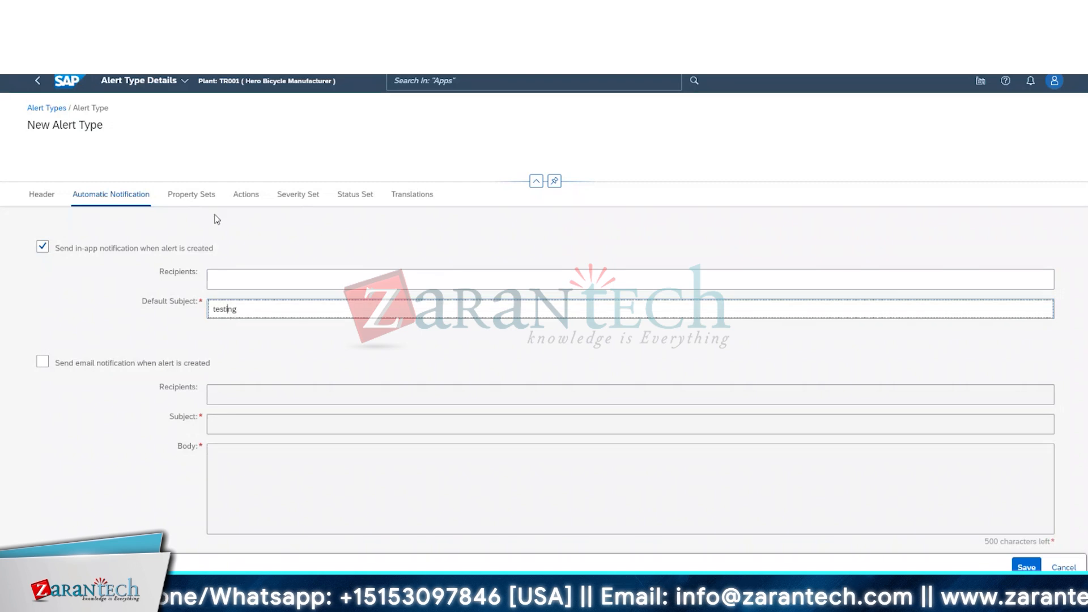
- Add the DMC_DE property set to the new alert type and expand it to view its properties
click(189, 195)
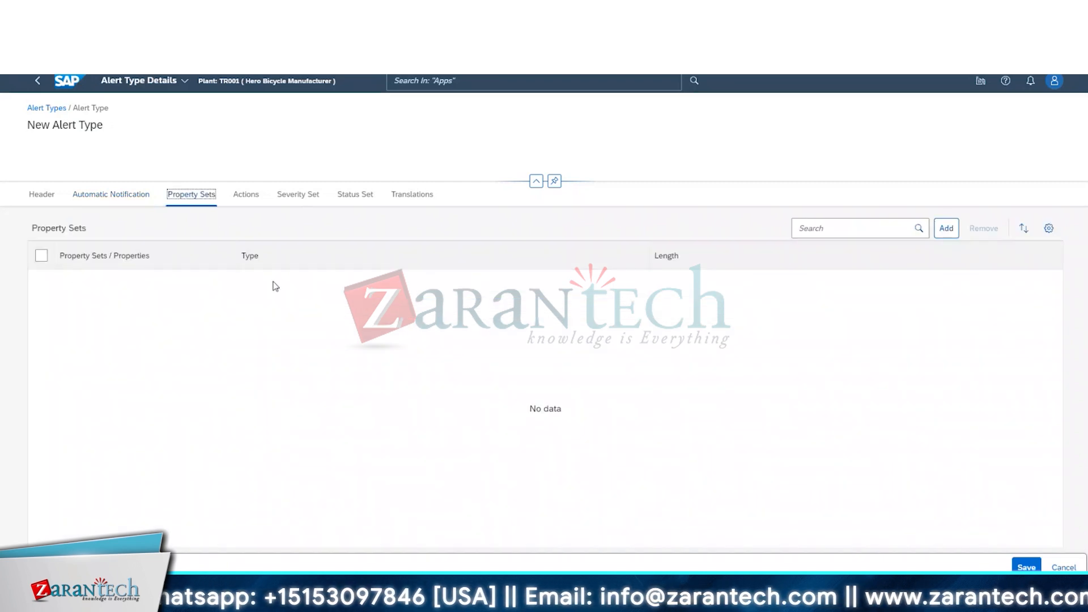
click(954, 229)
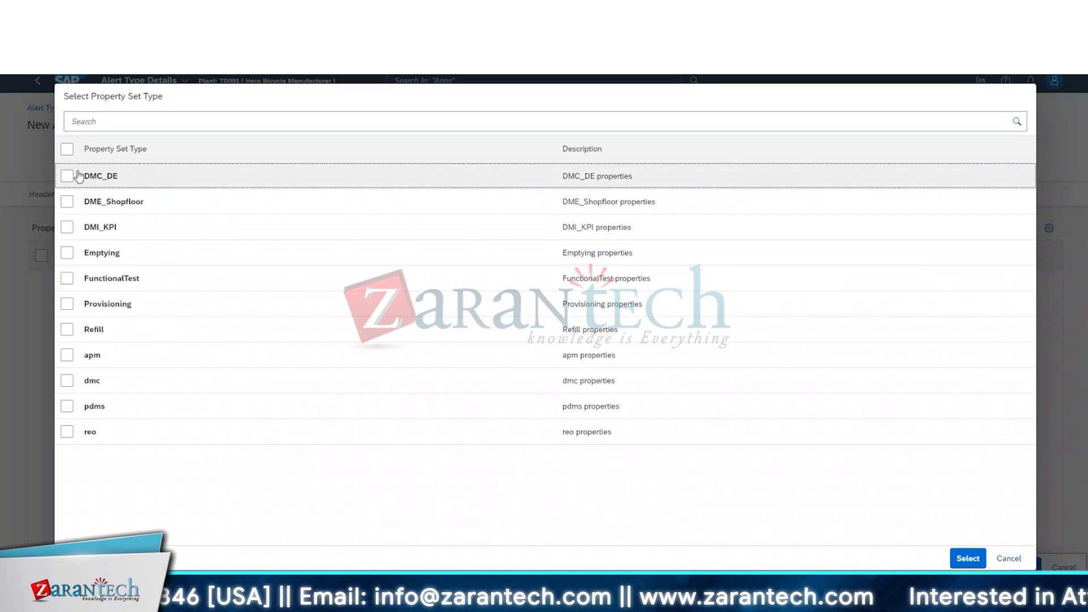
click(77, 176)
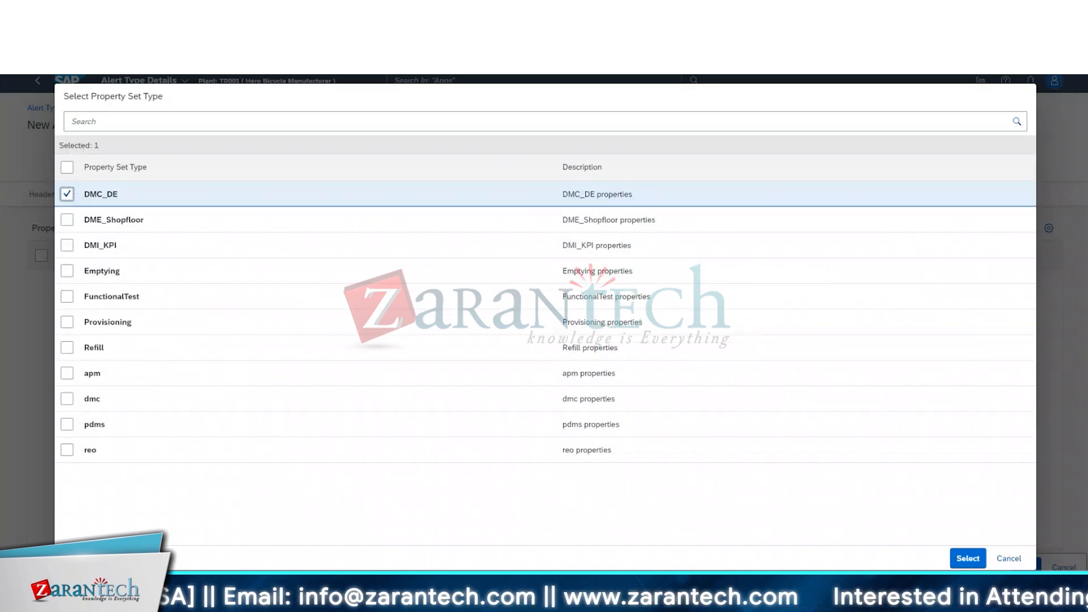
click(968, 558)
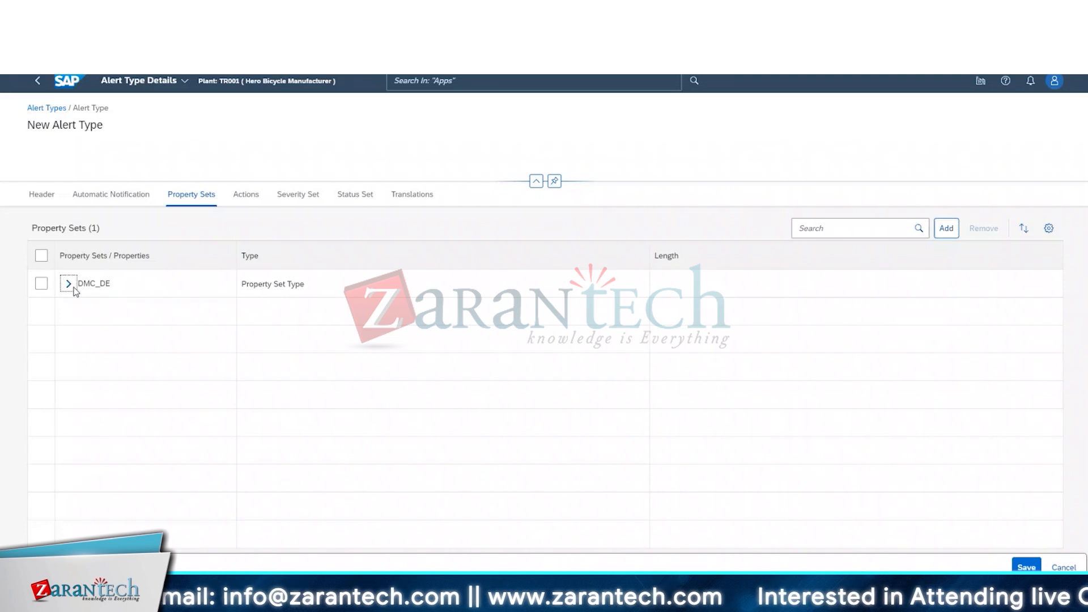
click(72, 287)
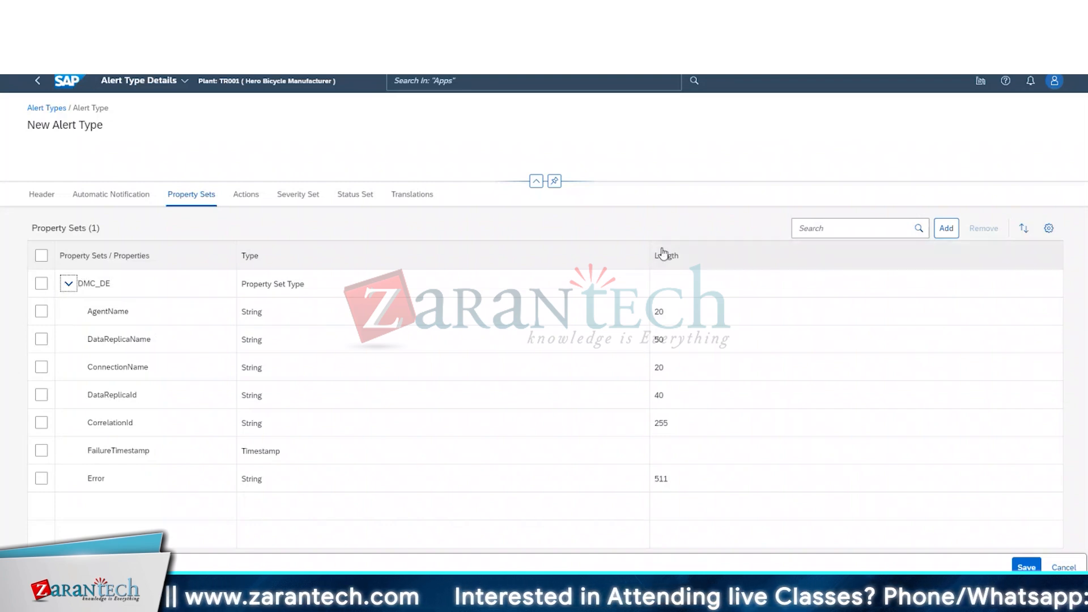
- Remove the DMC_DE property set from the new alert type
click(41, 284)
click(984, 228)
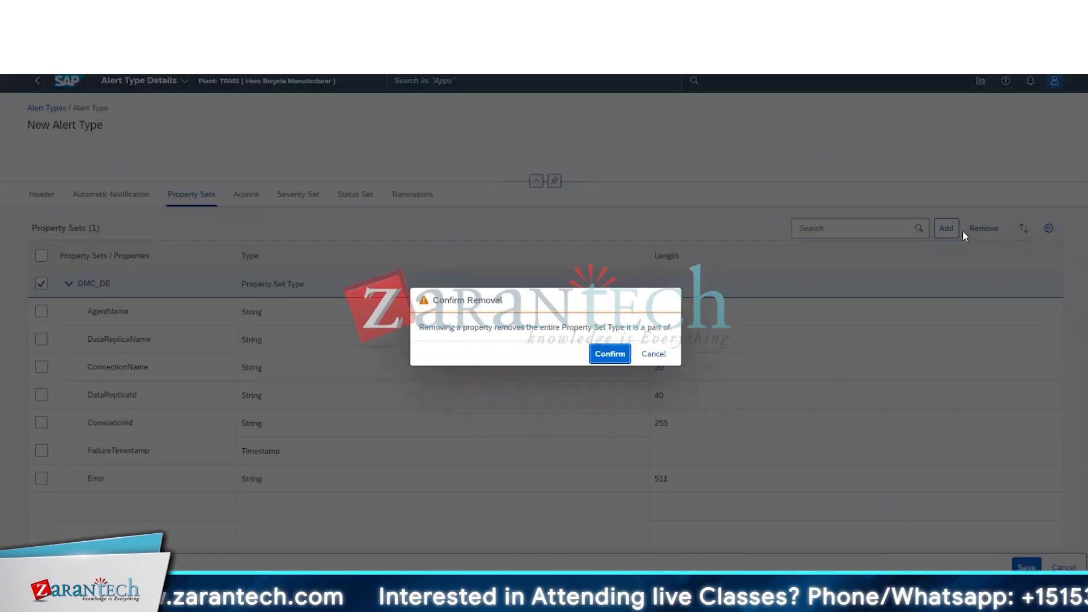
click(608, 352)
- Add the dmc property set to the new alert type
click(947, 228)
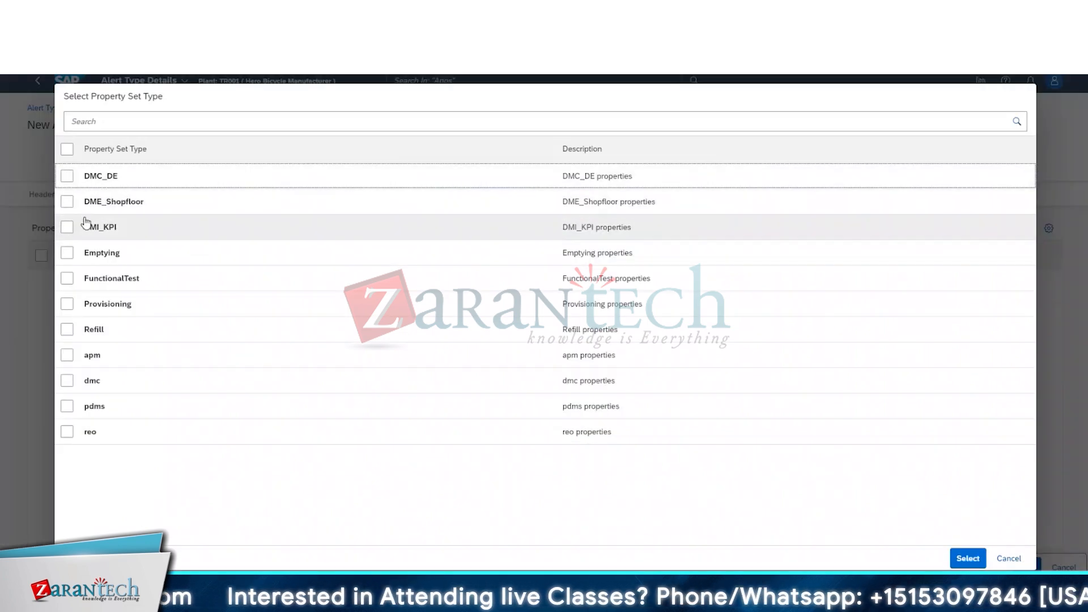
click(66, 382)
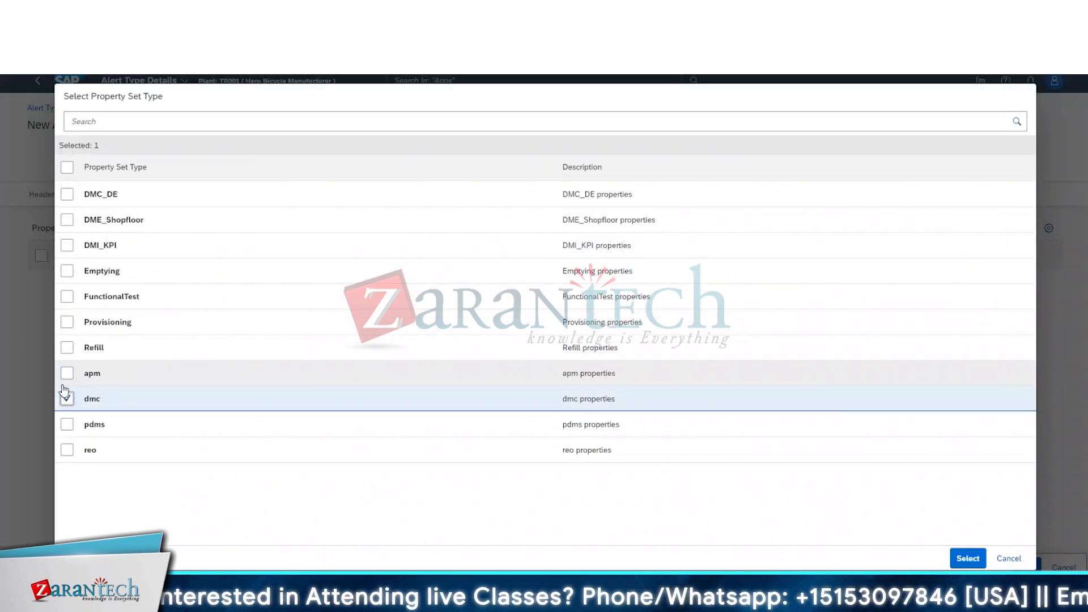
click(969, 559)
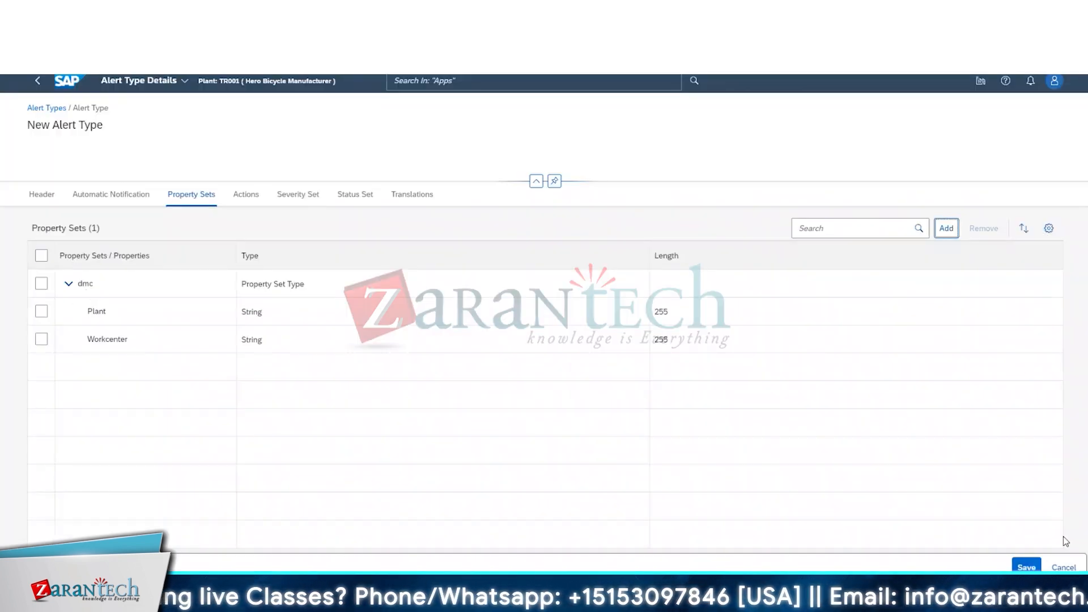
- Open the actions of the user-managed alert type "test" for editing
click(250, 198)
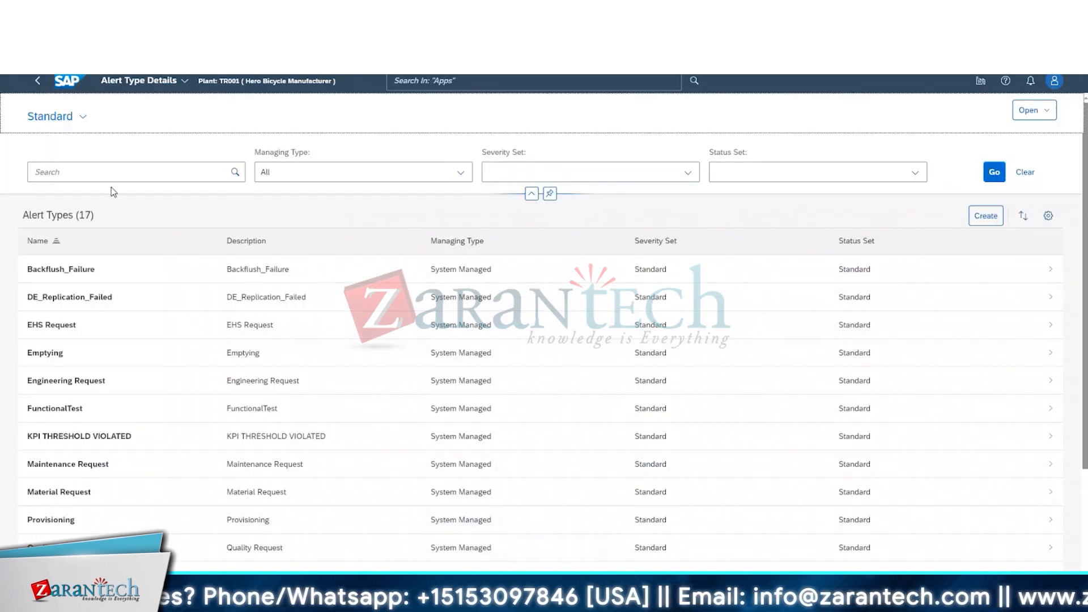
scroll(190, 426, down, 3)
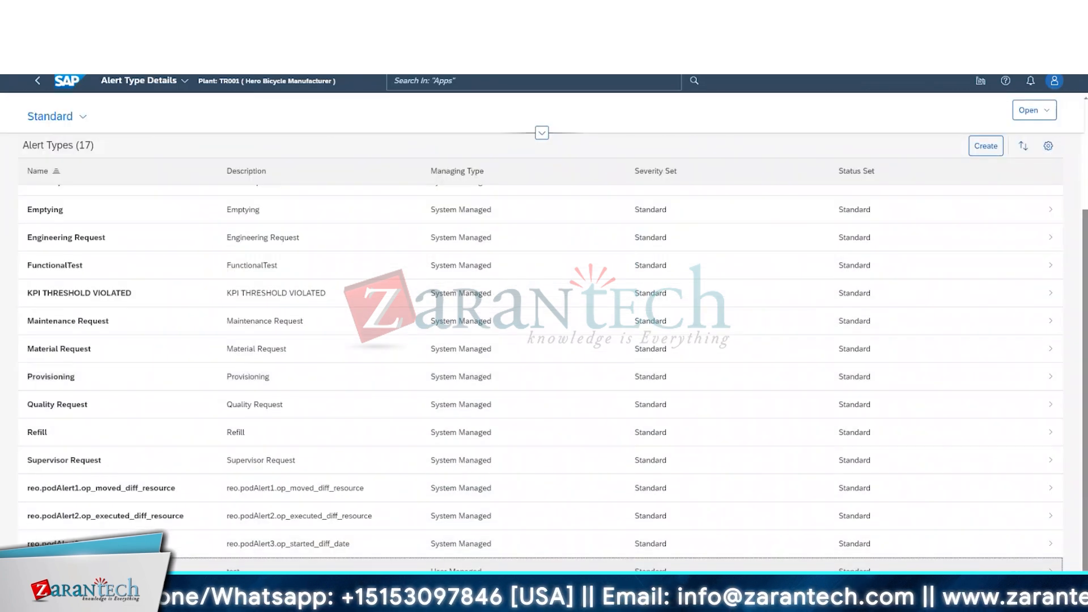
click(207, 515)
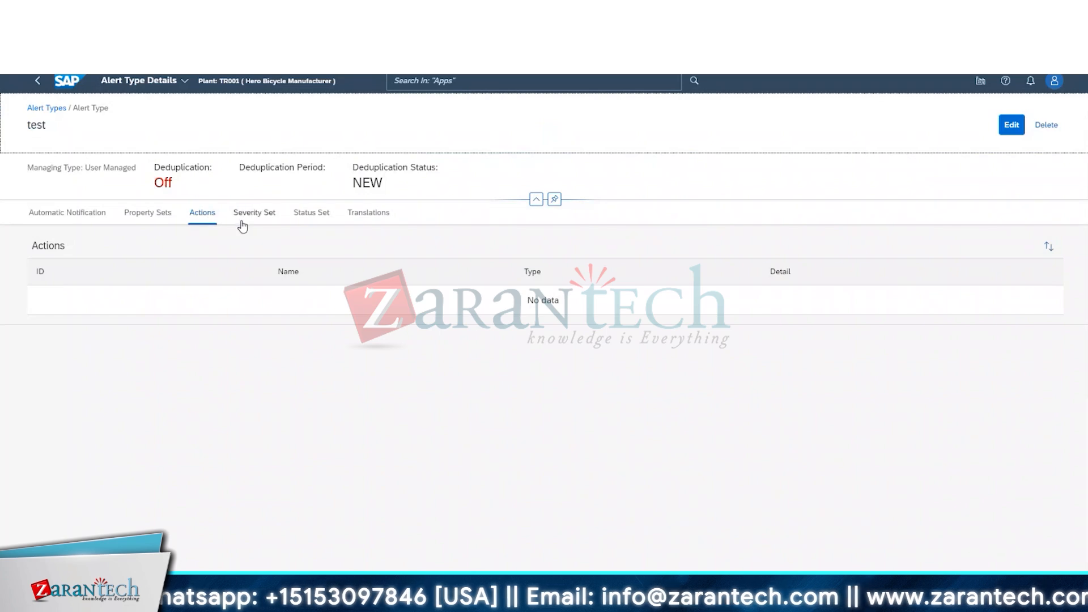
click(1011, 126)
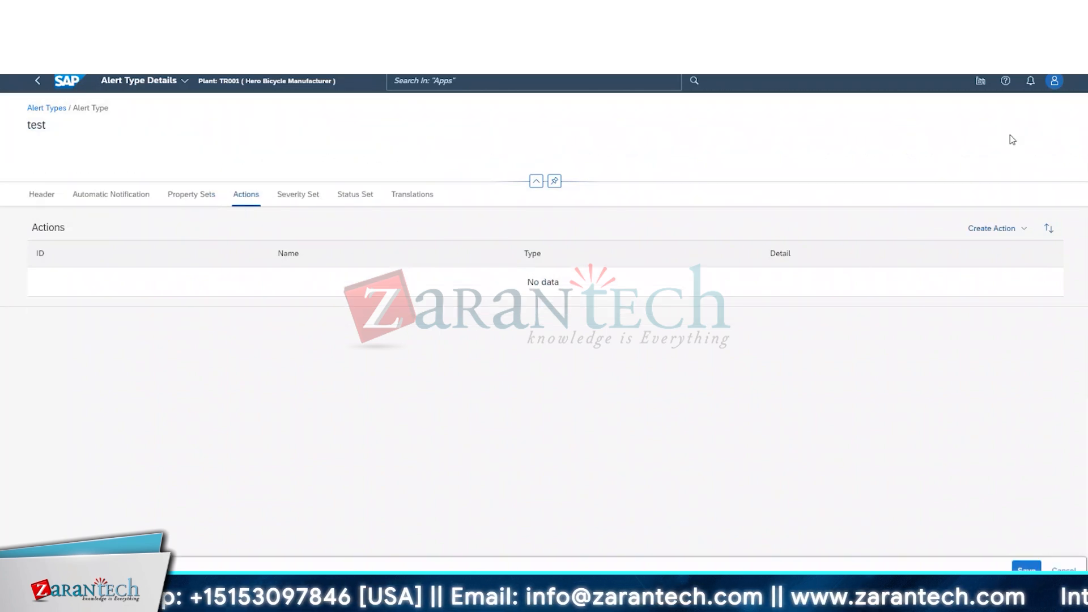
- Start a new Production Process action using P_Certificate_Certificationchk and name it test_pp
click(999, 228)
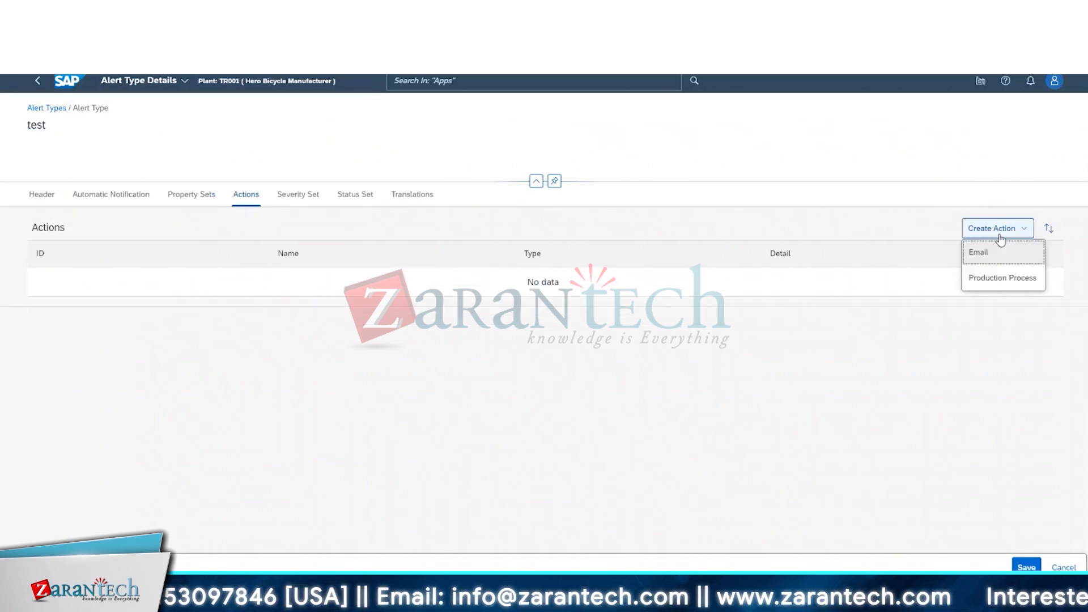
click(1003, 278)
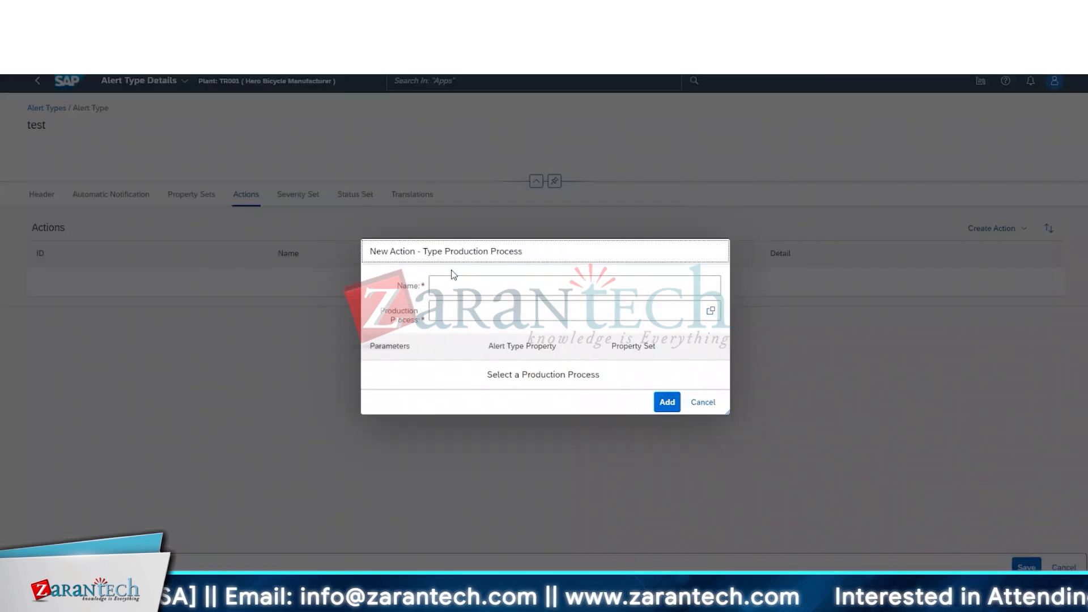
click(711, 311)
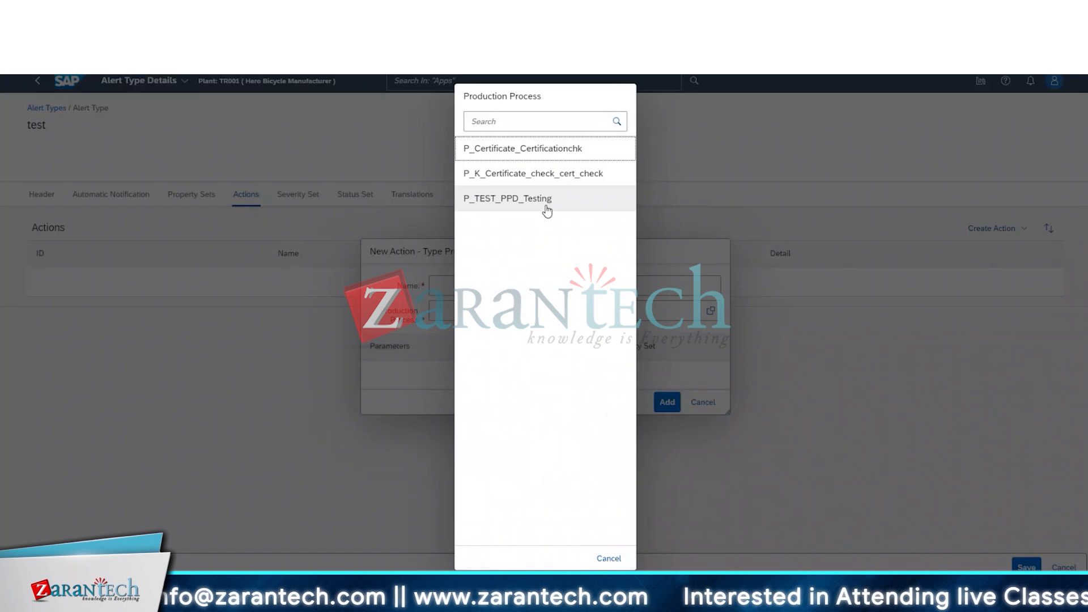
click(579, 148)
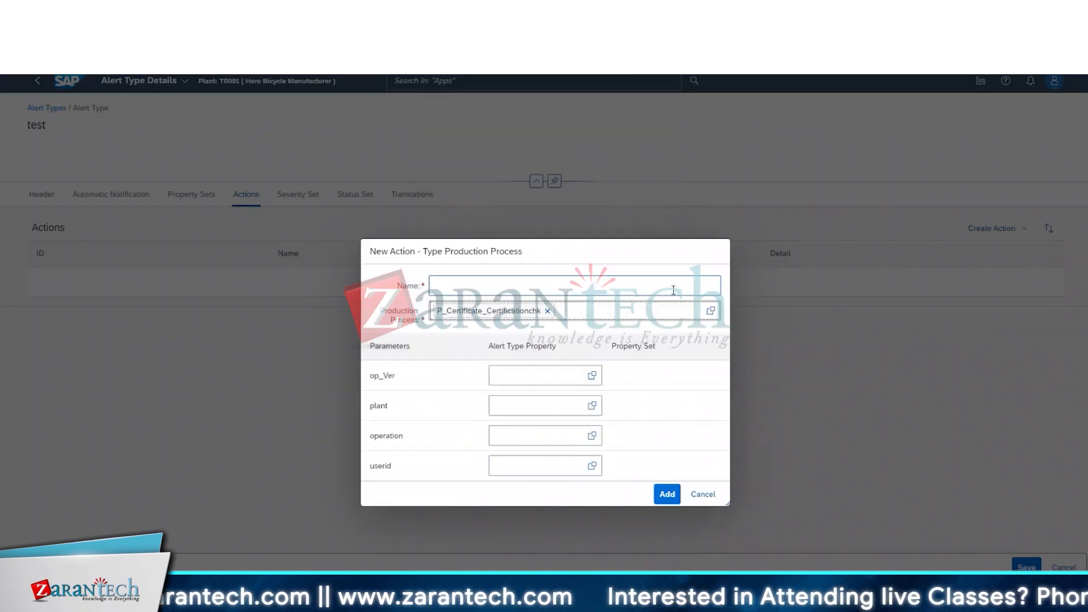
click(592, 330)
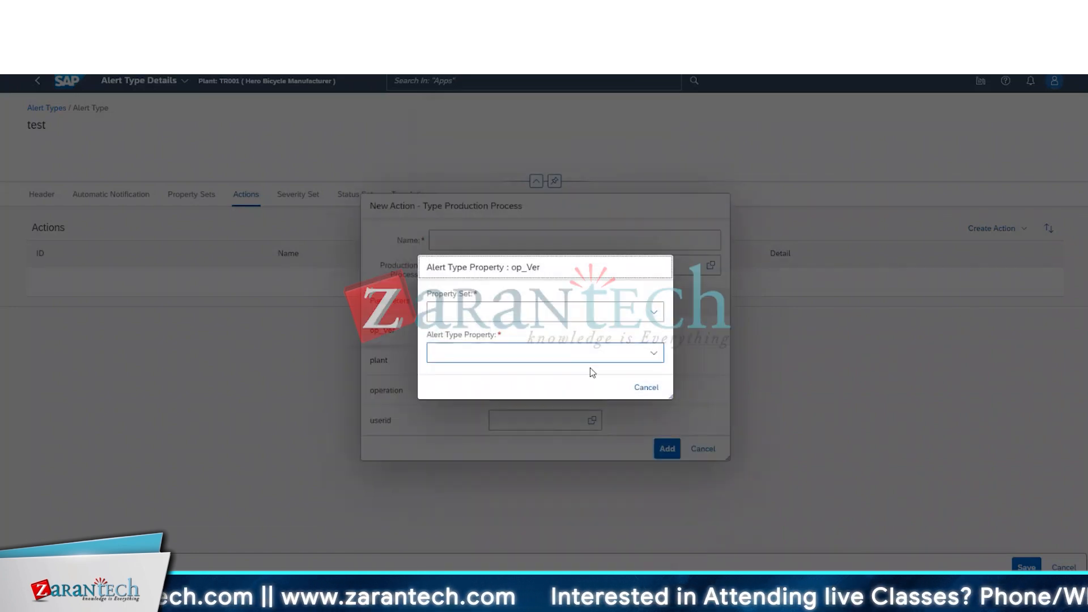
click(645, 388)
click(458, 241)
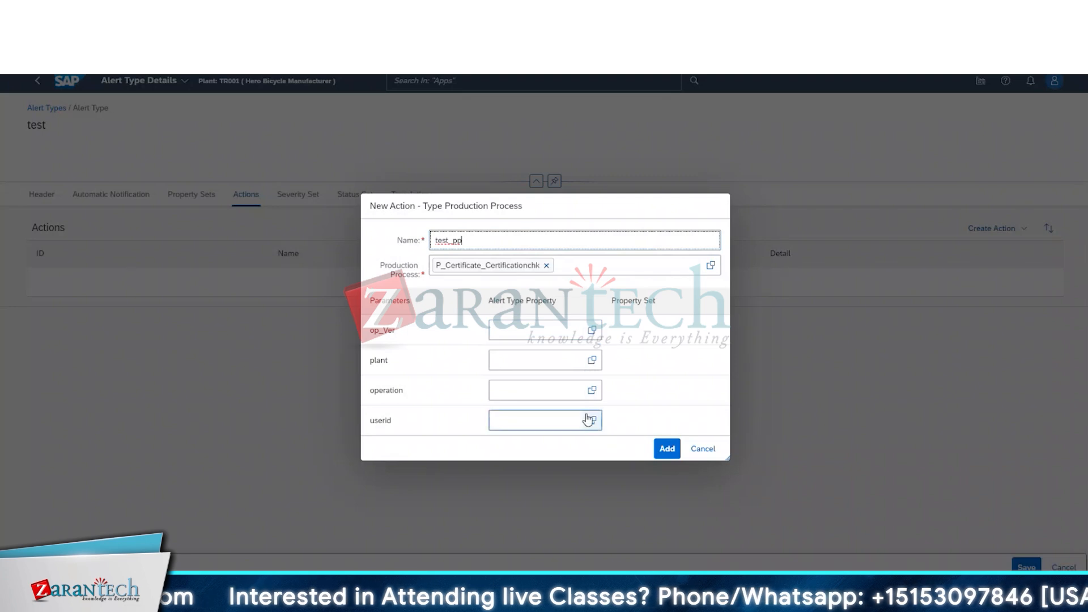
- Map the test_pp action's plant parameter to the Plant property of the dmc property set
click(591, 359)
click(652, 314)
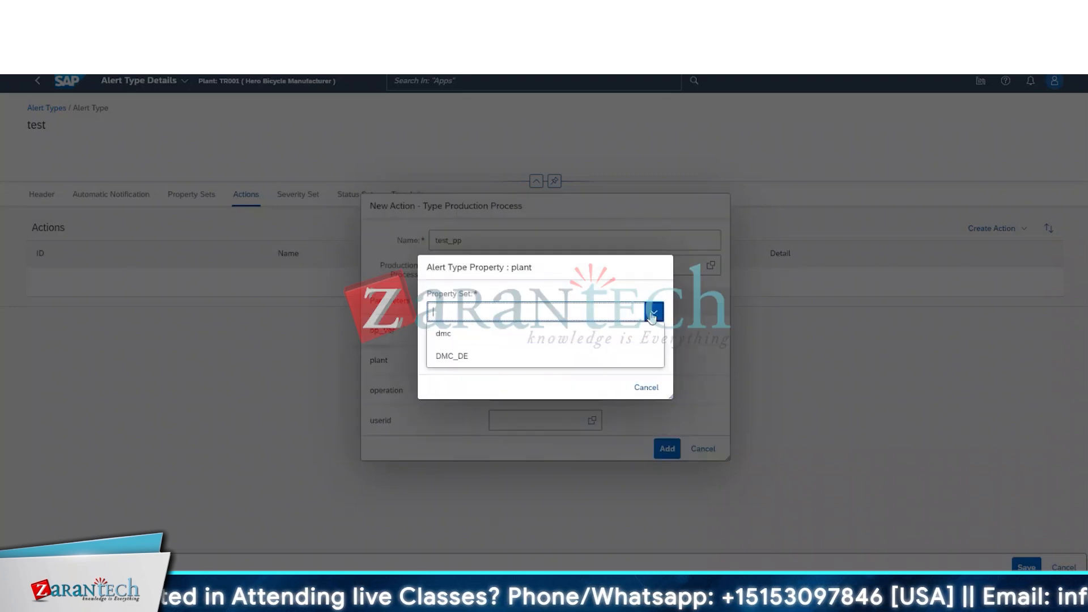
click(484, 340)
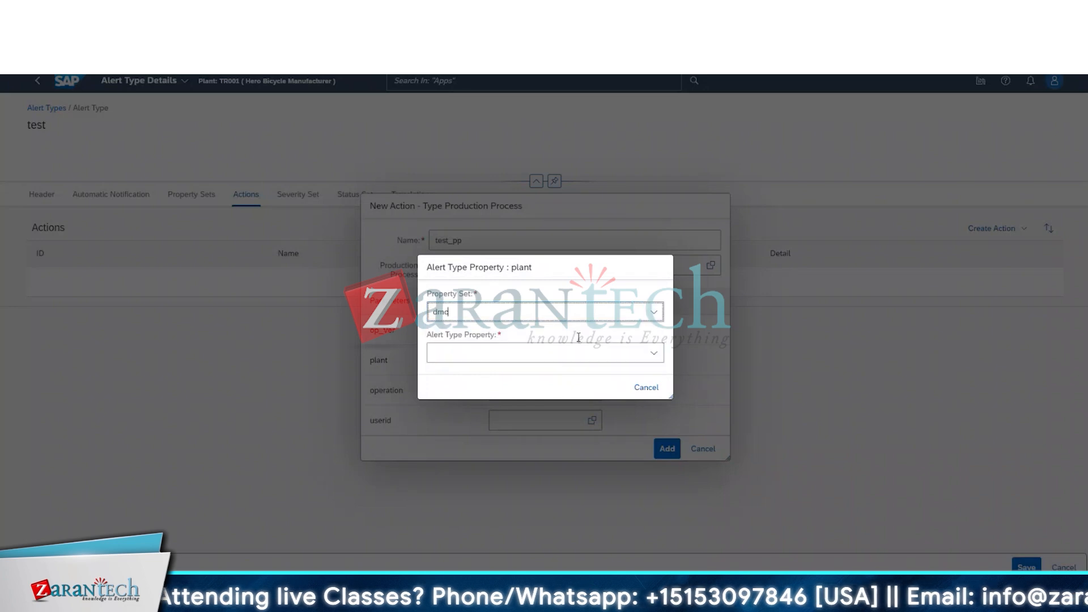
click(497, 352)
click(503, 376)
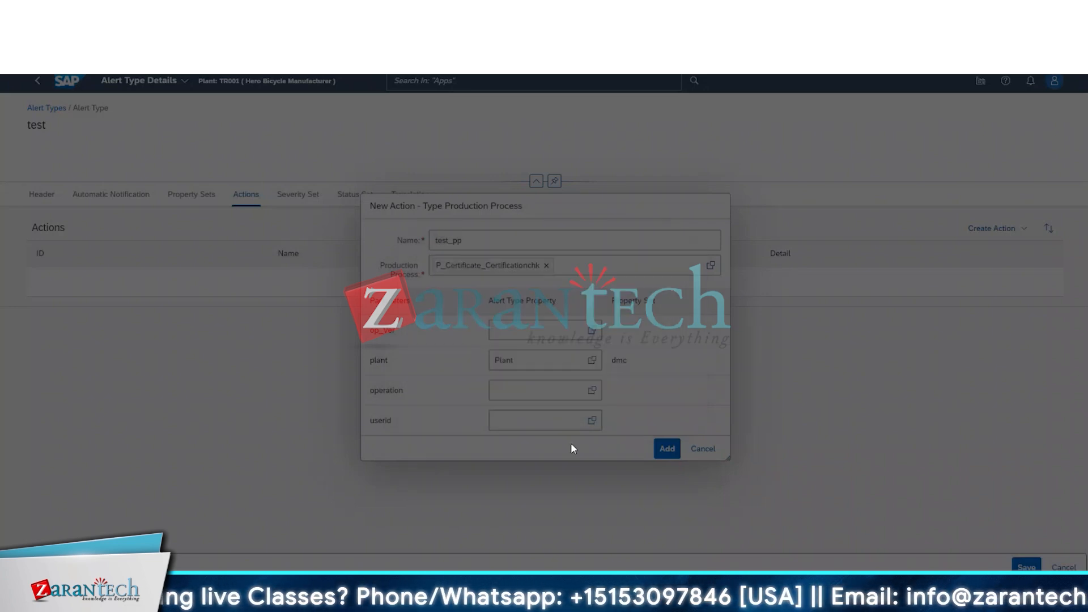
click(590, 390)
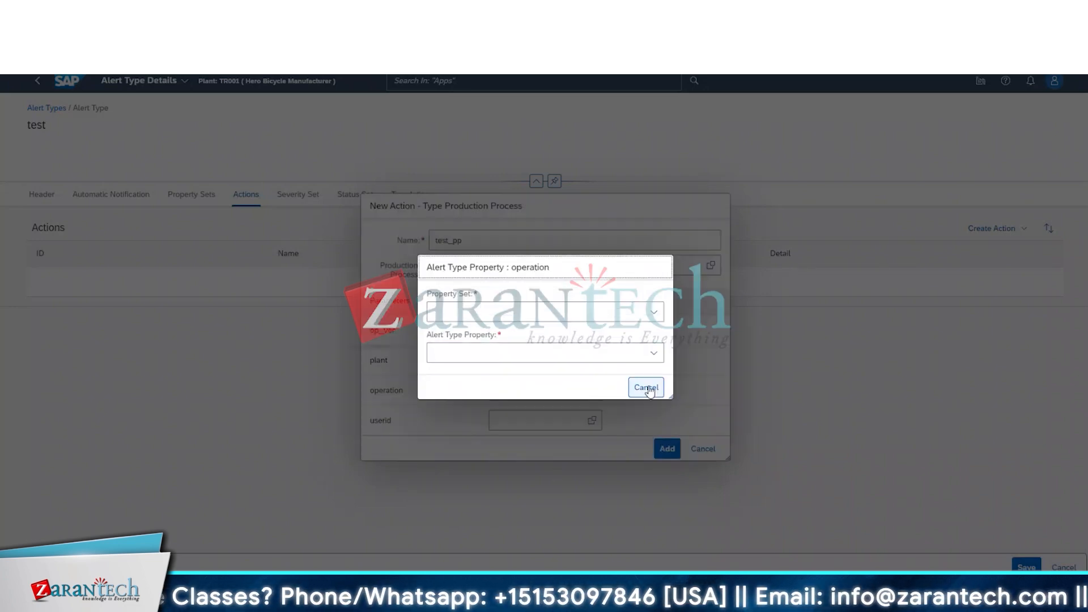
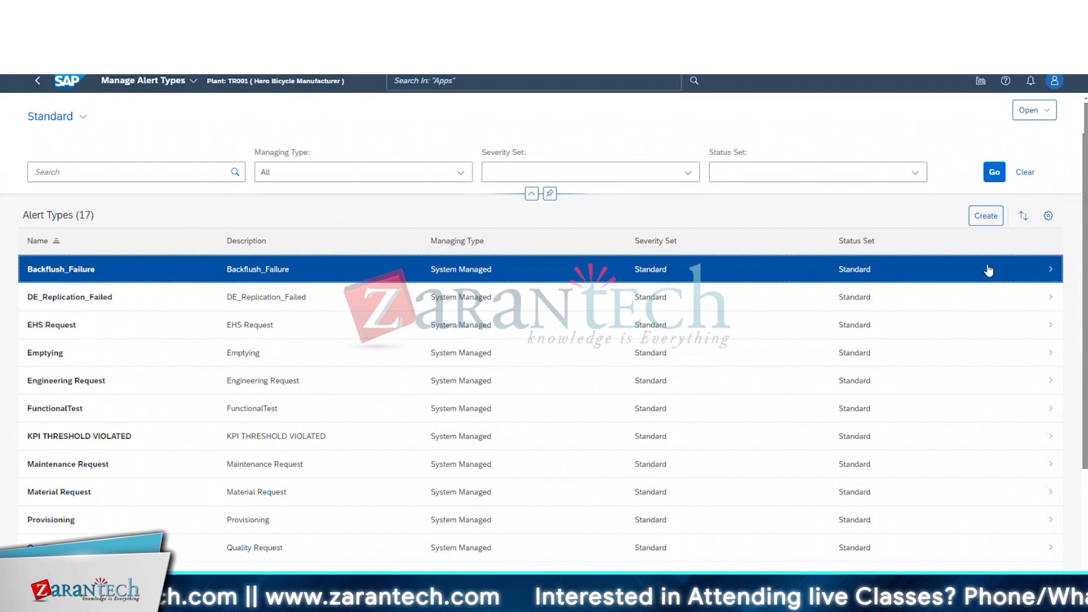
- Examine the DME_Shopfloor property set in the Backflush_Failure alert type
click(989, 271)
click(162, 213)
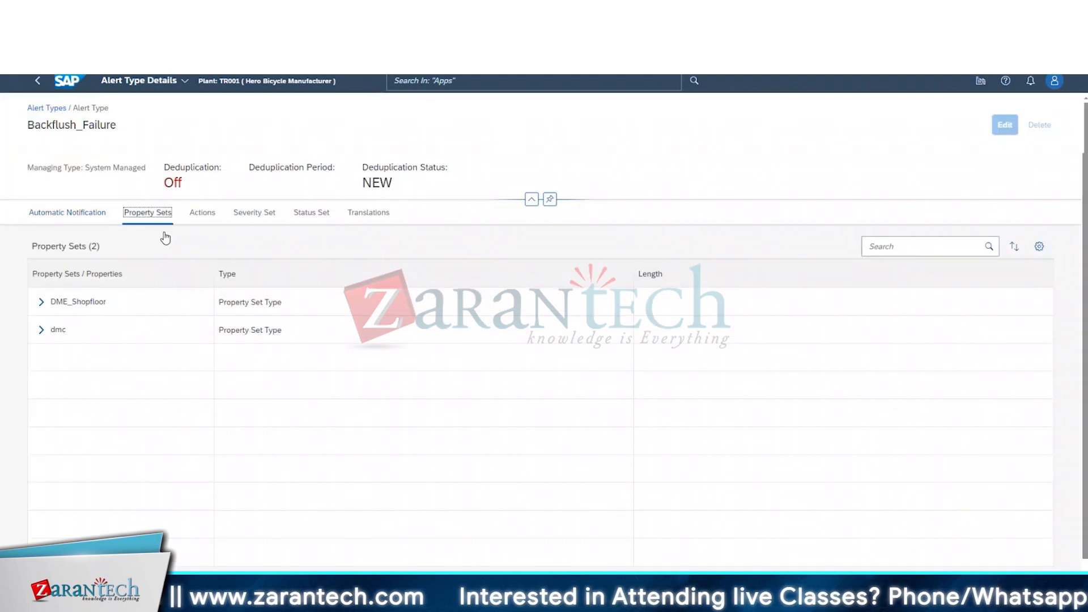
click(42, 302)
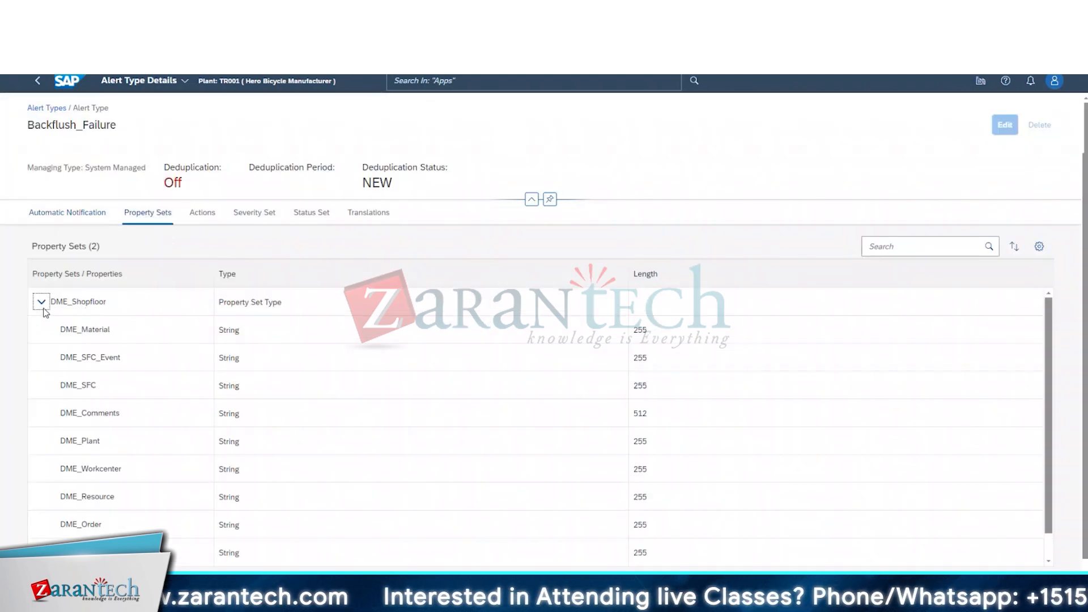
click(42, 303)
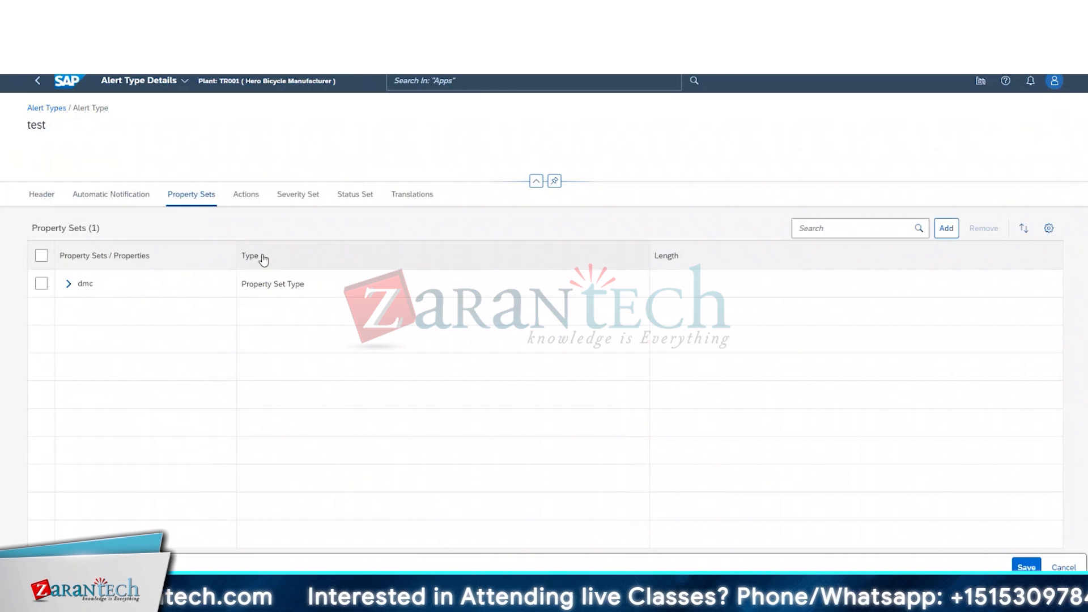
- Add the DME_Shopfloor property set to the "test" alert type
click(947, 228)
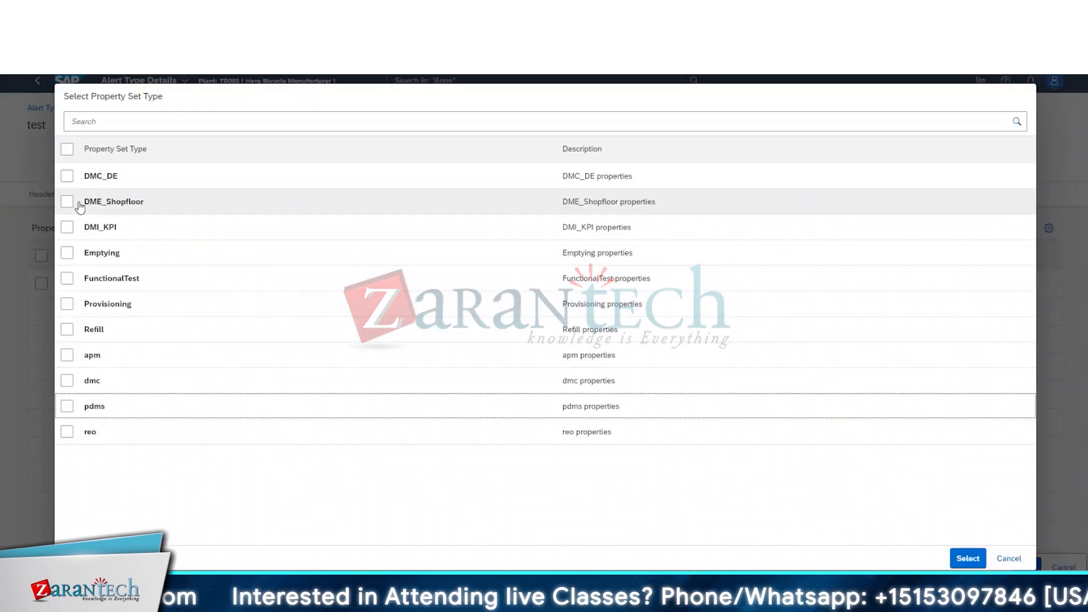
click(66, 219)
click(968, 558)
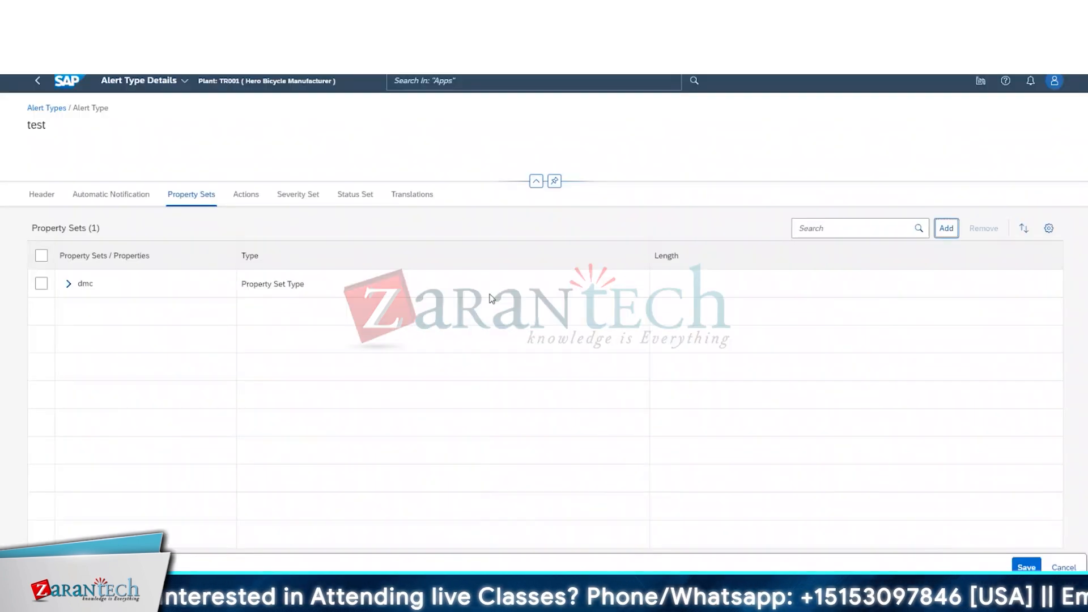
- Edit the test_pp action and map its operation parameter to DME_Operation from the DME_Shopfloor property set
click(265, 200)
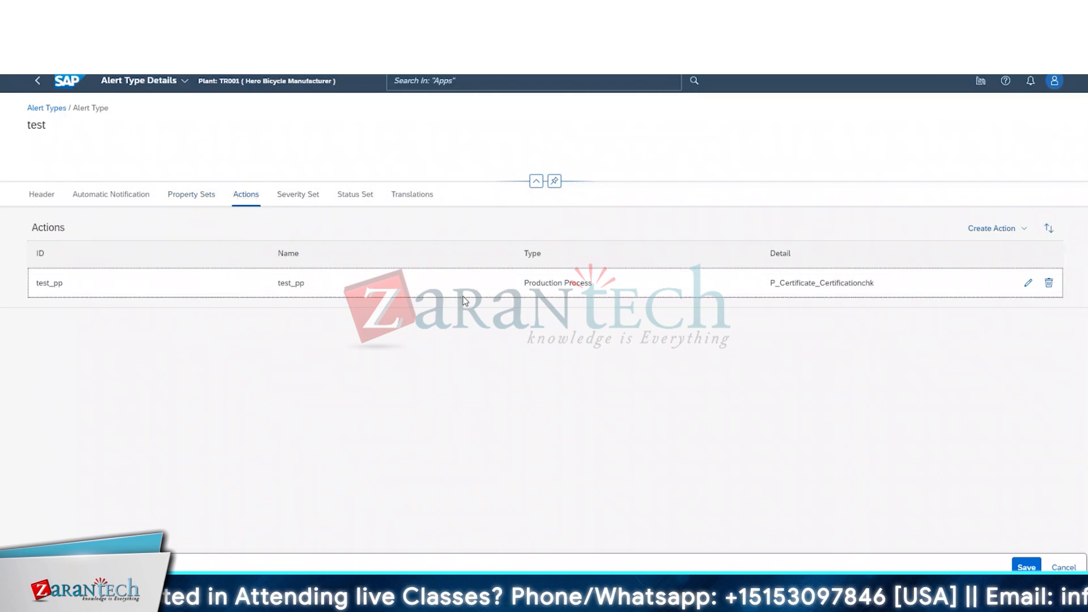
click(1029, 283)
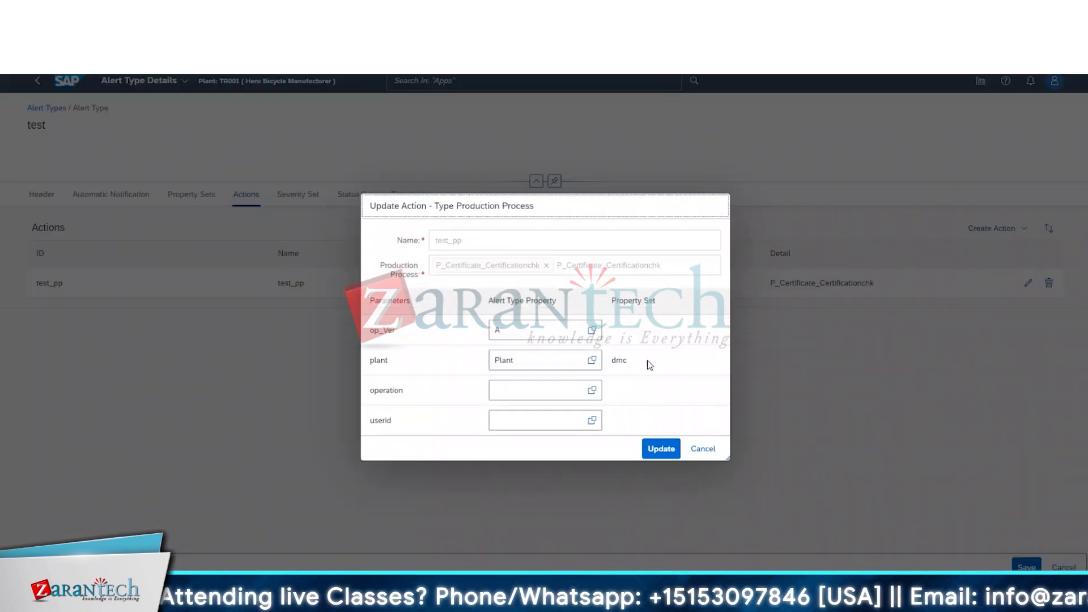
click(599, 393)
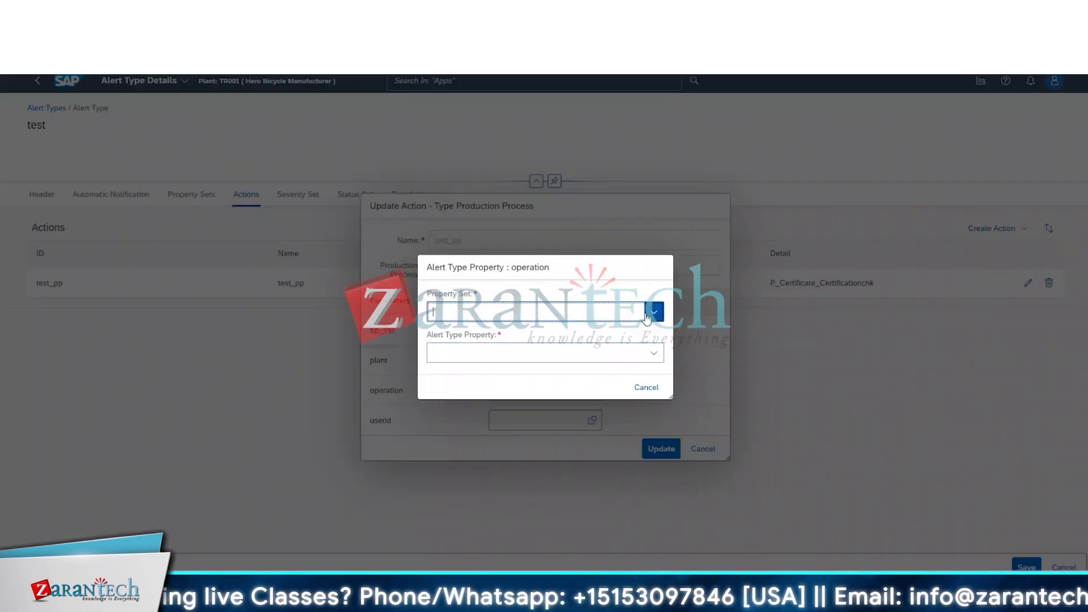
click(654, 312)
click(519, 357)
click(658, 355)
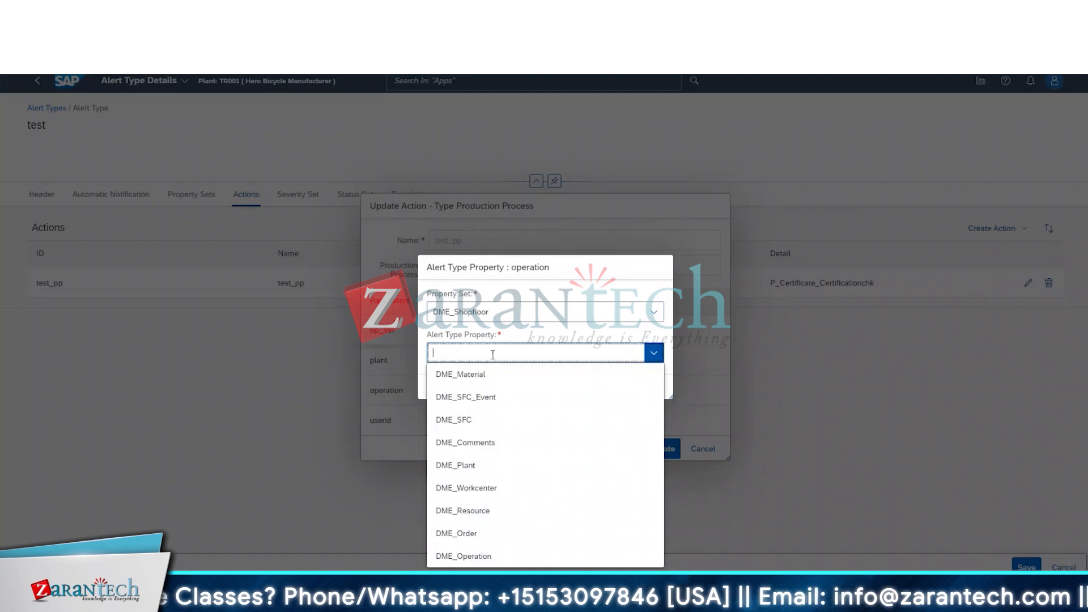
click(462, 555)
click(665, 375)
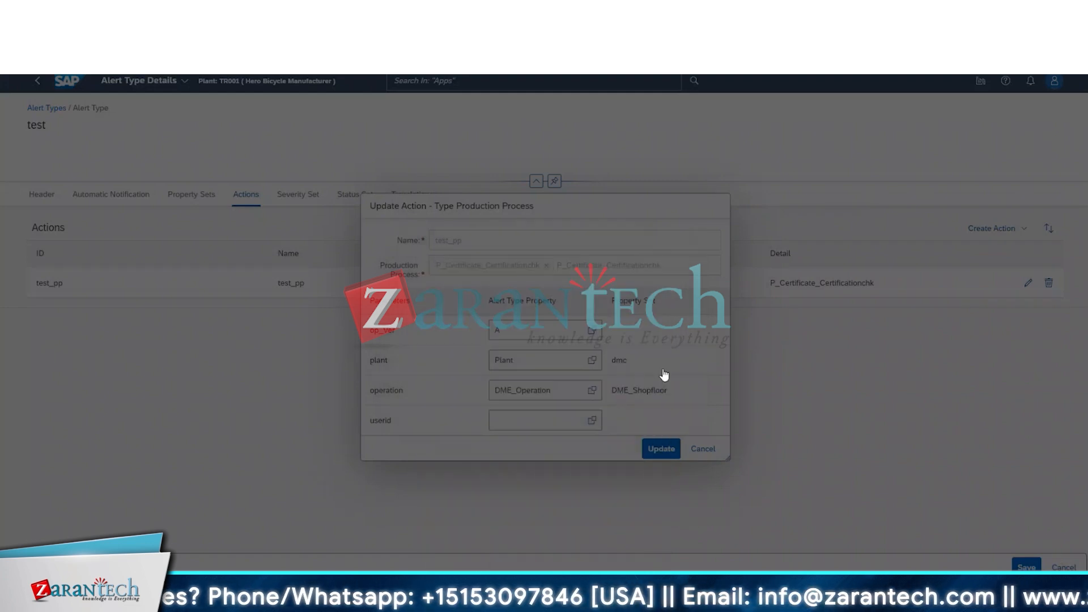
- Look through the DME_Shopfloor and dmc property sets for a property suited to the userid parameter, leaving it unmapped
click(593, 421)
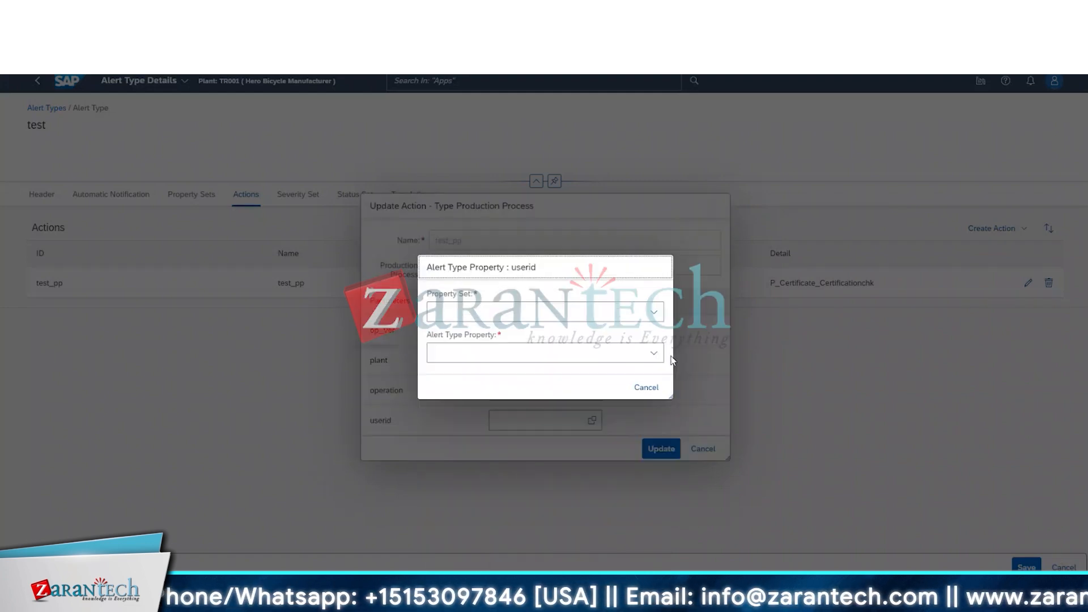
click(654, 312)
click(546, 357)
click(655, 353)
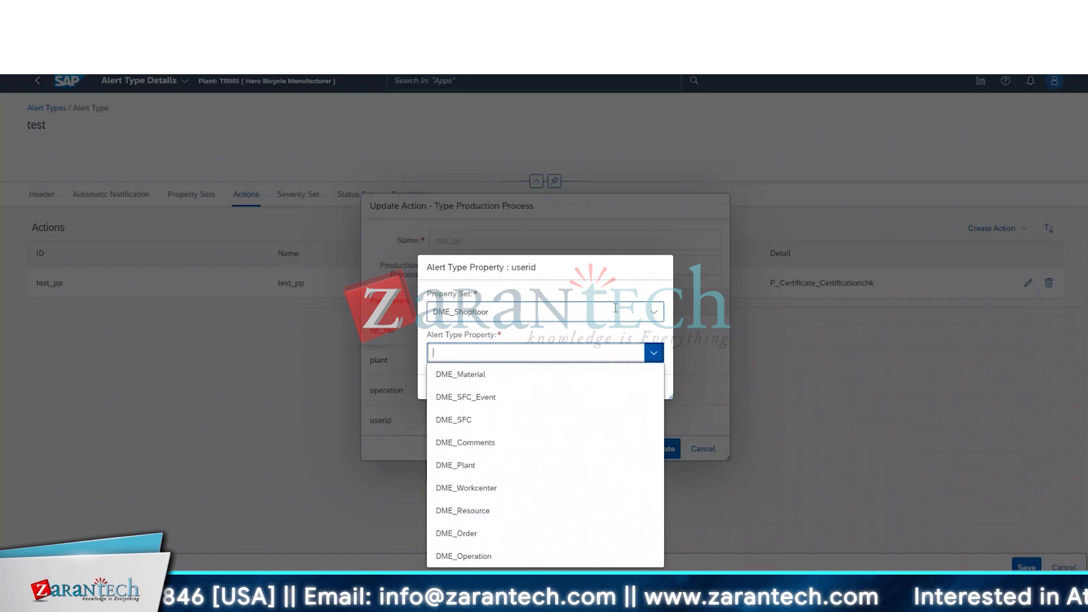
click(654, 312)
click(581, 334)
click(584, 353)
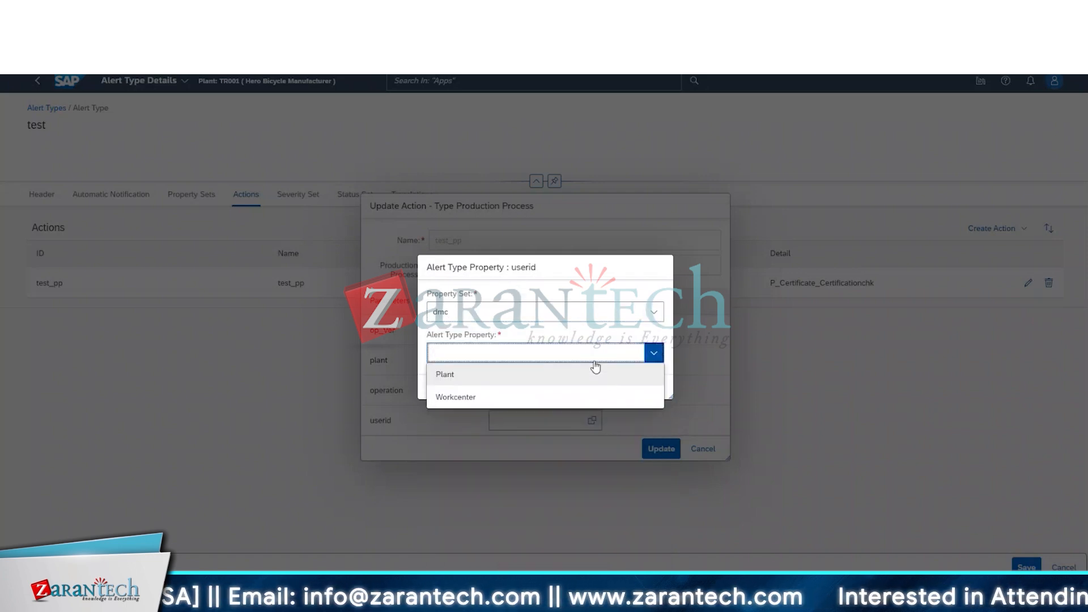
click(654, 312)
click(561, 357)
click(642, 352)
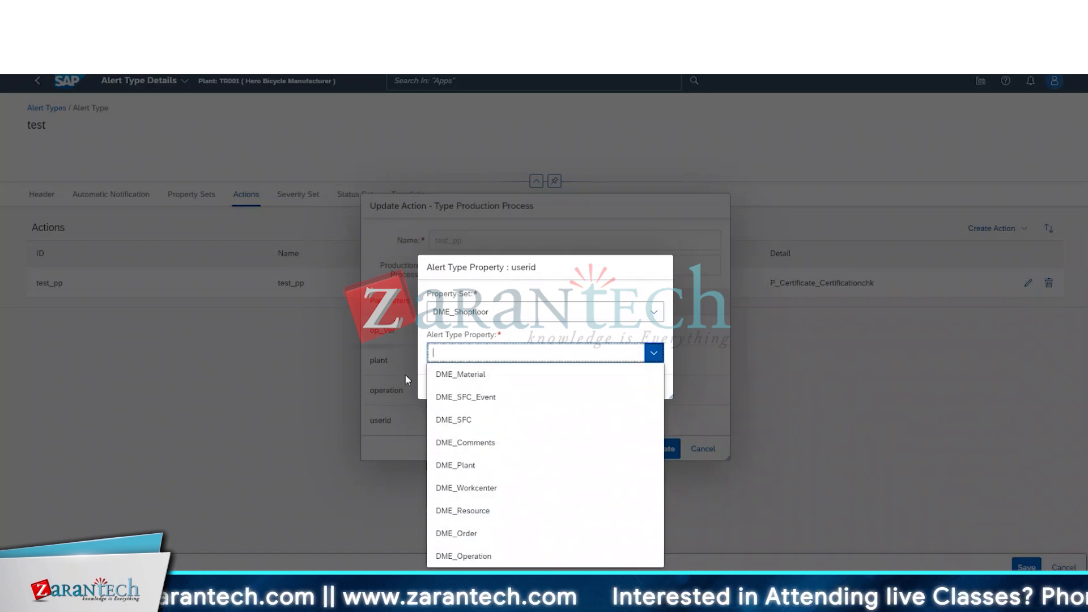
click(428, 383)
click(646, 387)
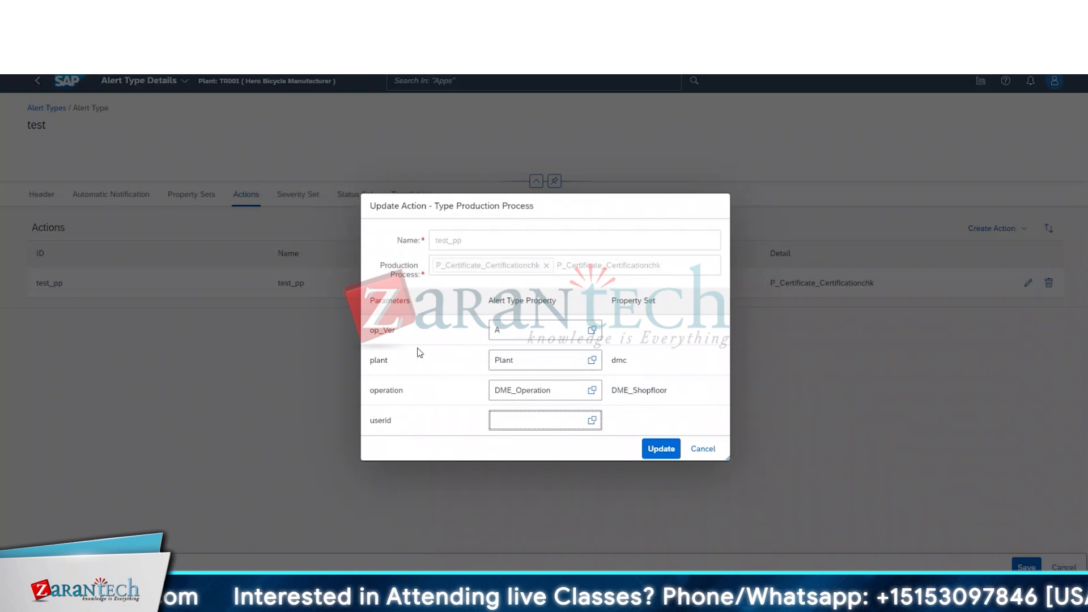
- Apply the changes to the test_pp action and show the alert type's severity set
click(647, 449)
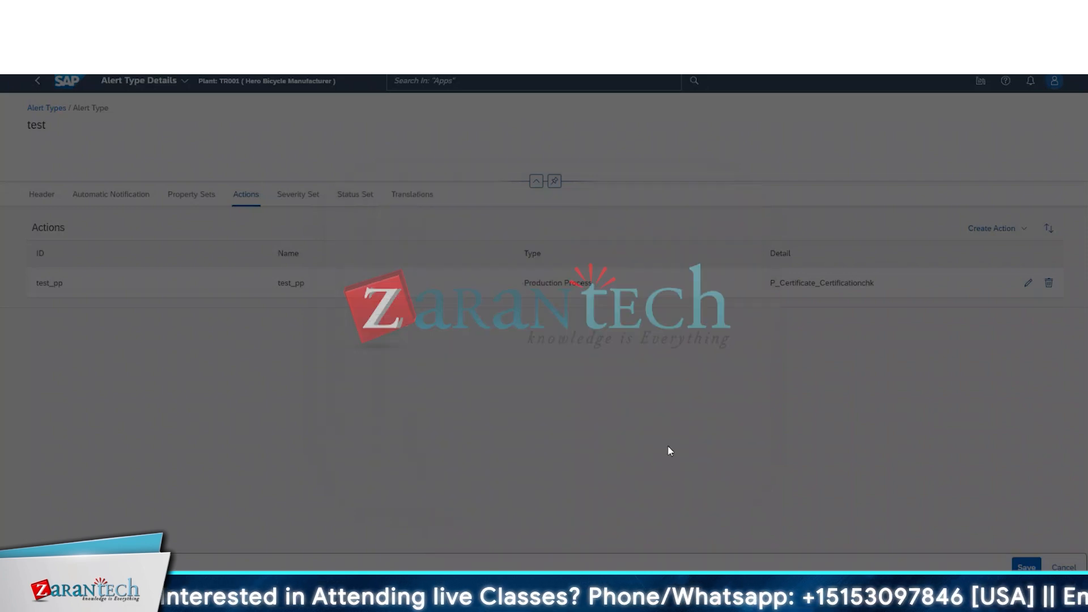
click(299, 195)
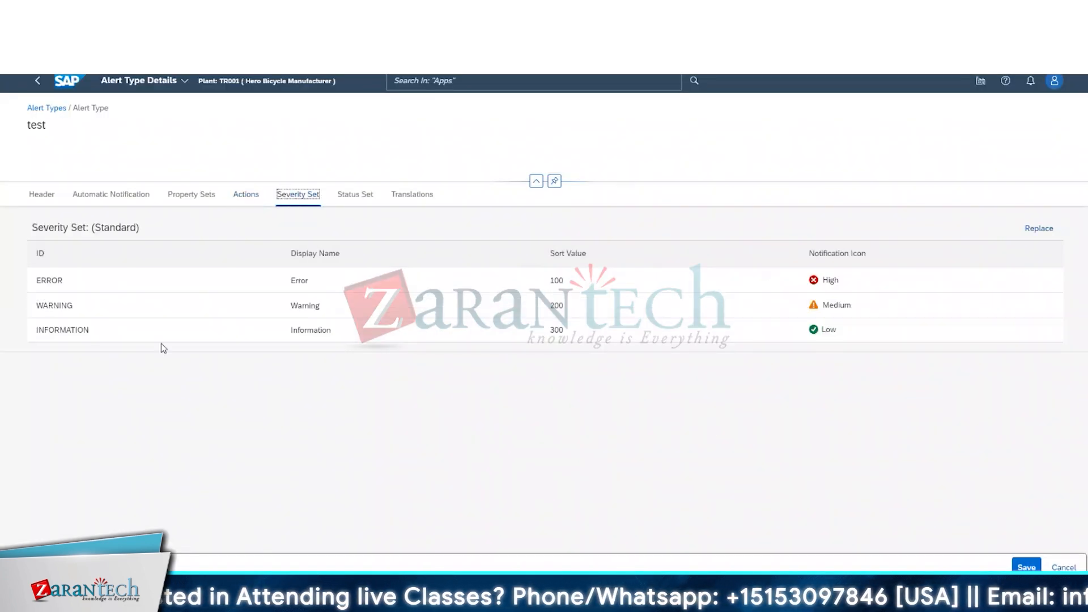
- Reassign the Standard severity set to the "test" alert type after reviewing its severity entries
click(542, 287)
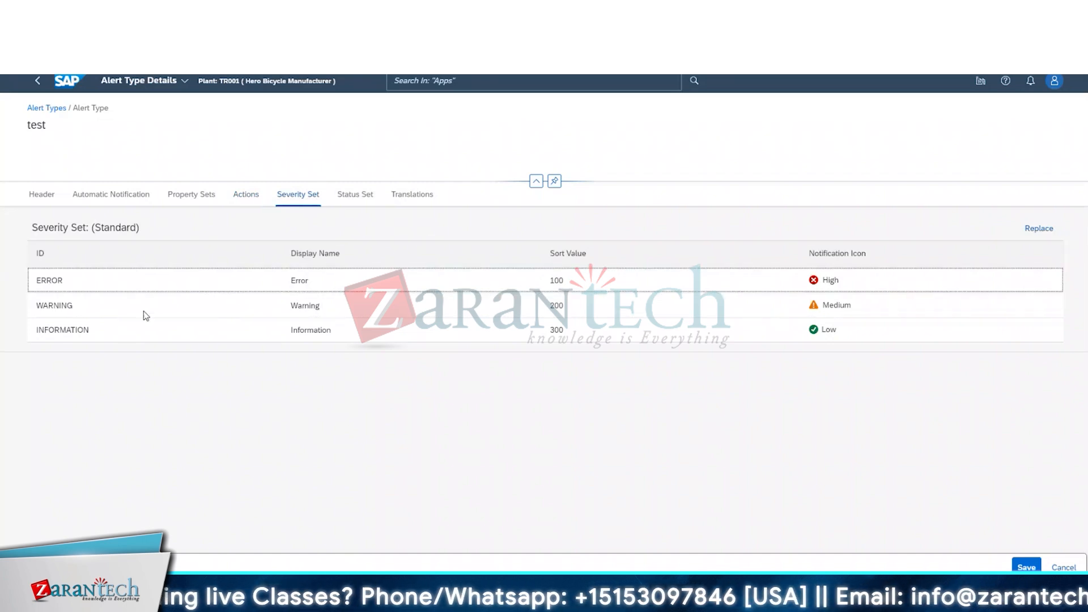
drag(144, 310, 125, 345)
click(125, 347)
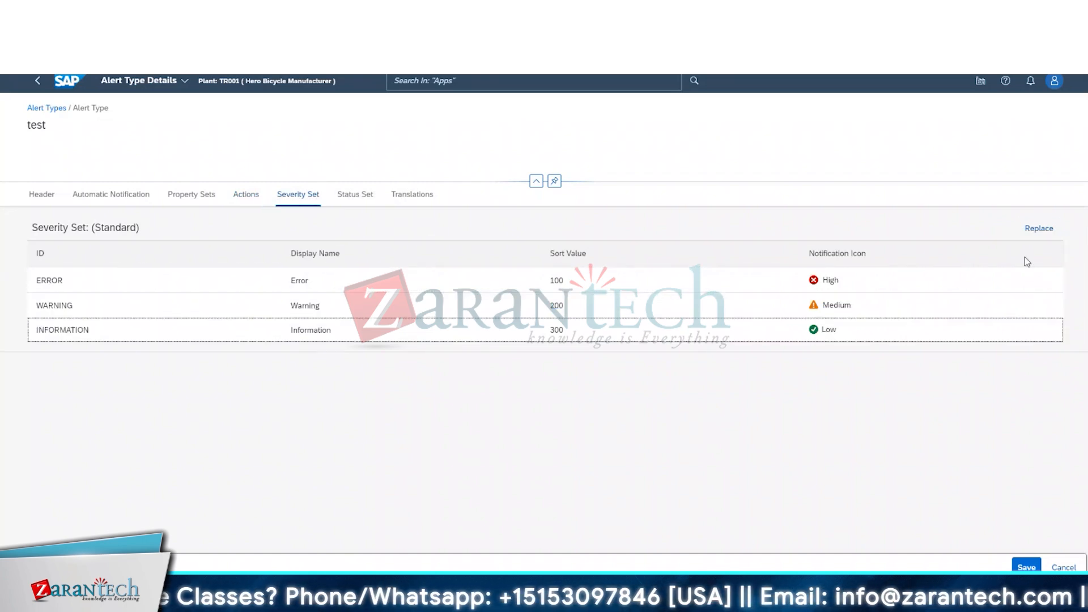
click(1053, 233)
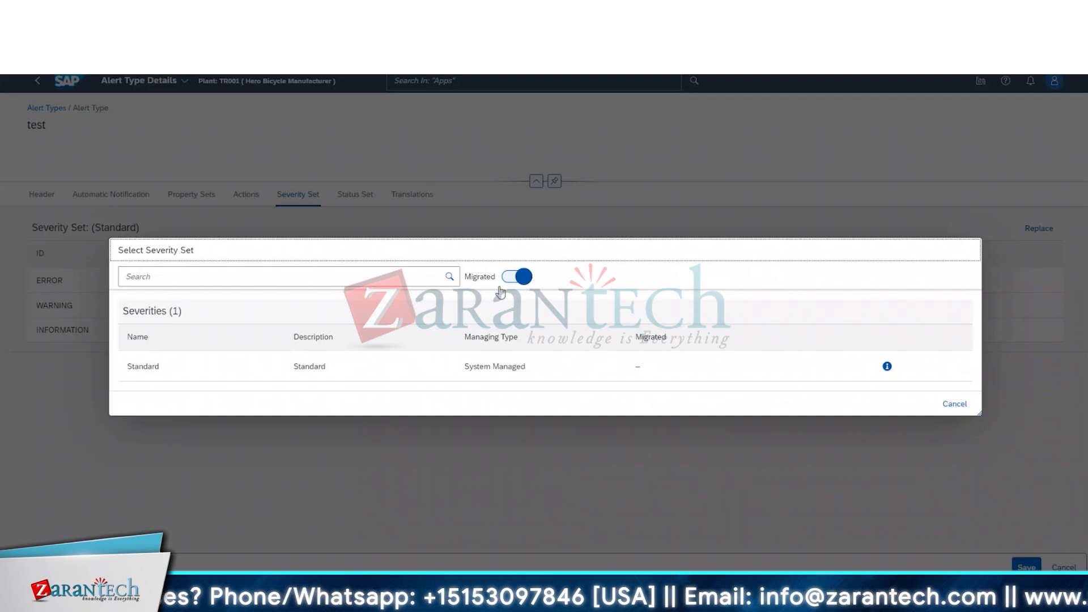
click(443, 374)
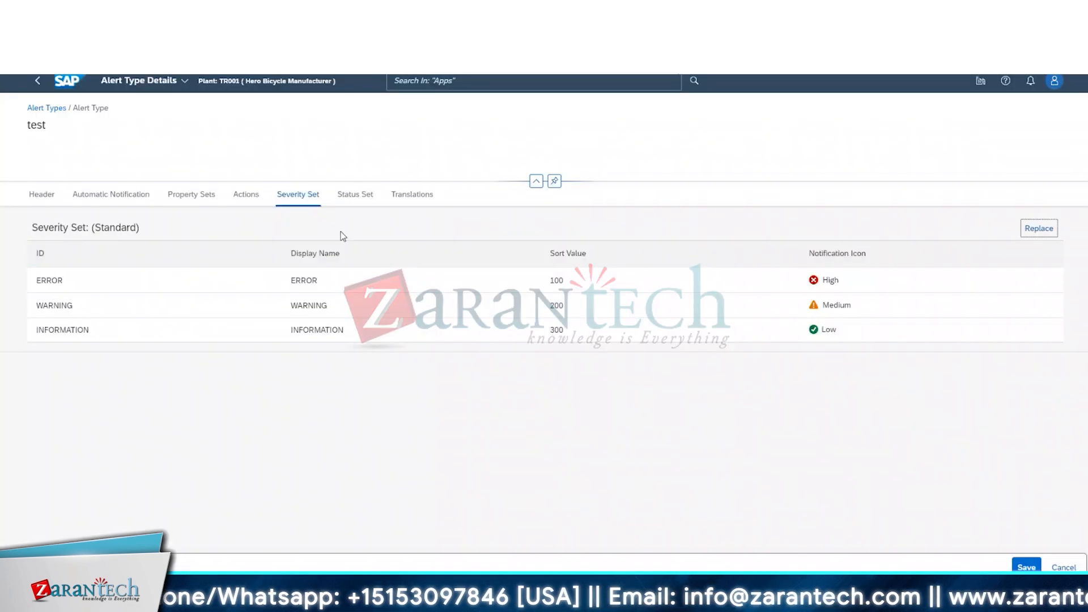
- Review the alert type's status set and its English translation fields for the alert type and action names
click(355, 194)
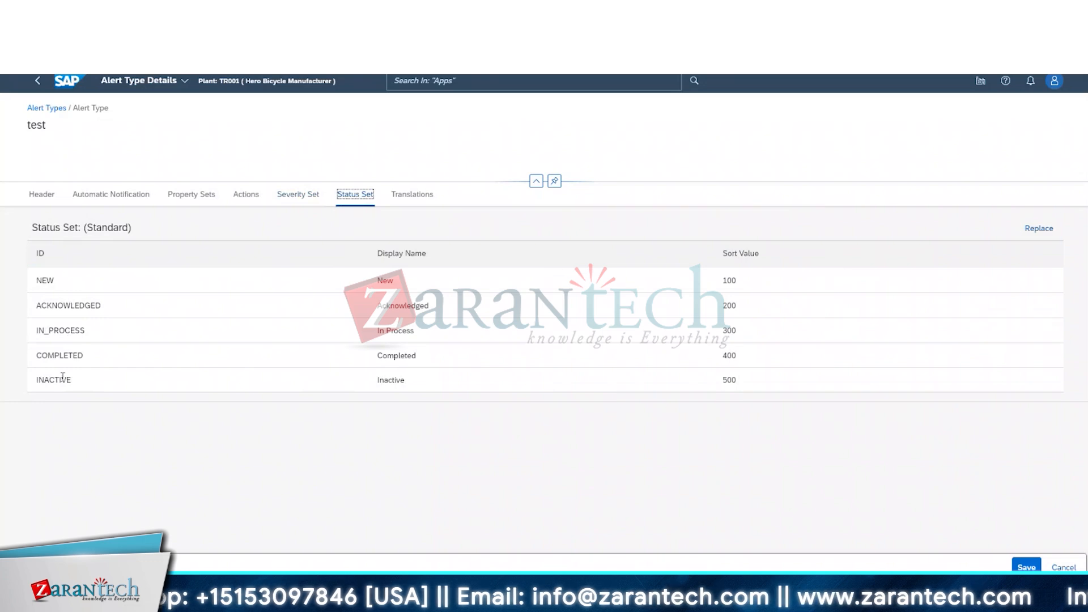
click(401, 196)
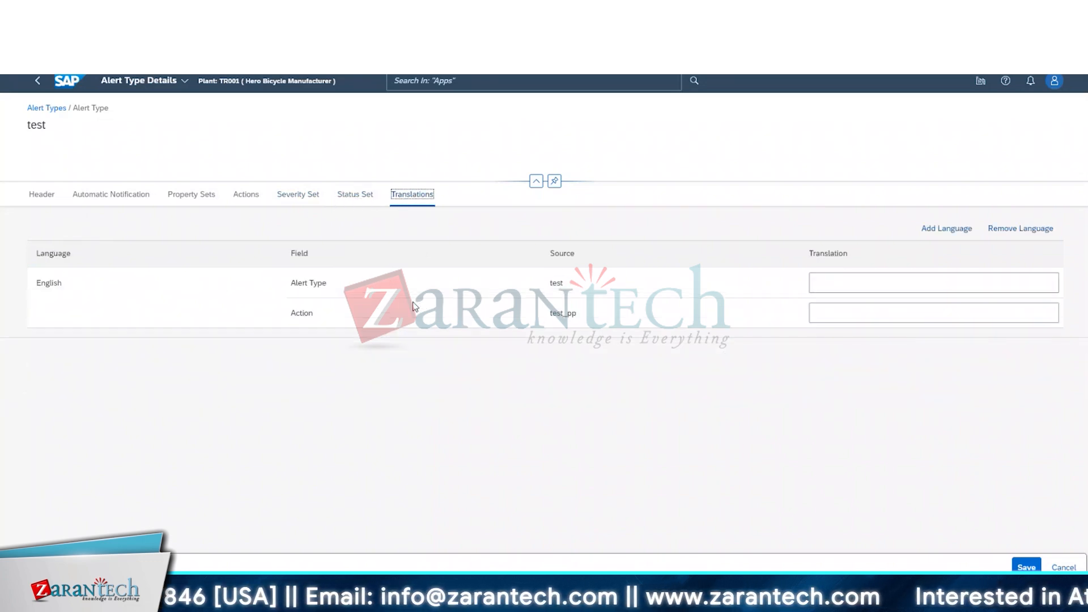
click(962, 287)
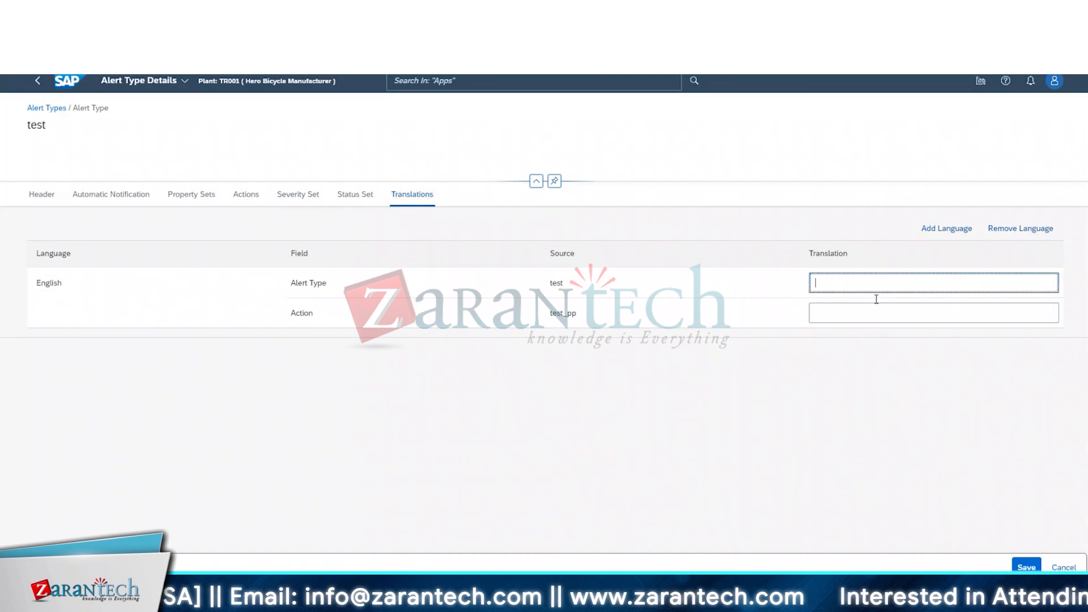
click(893, 318)
- Add Korean as a translation language and check its alert type and action rows, leaving the translations empty
click(963, 230)
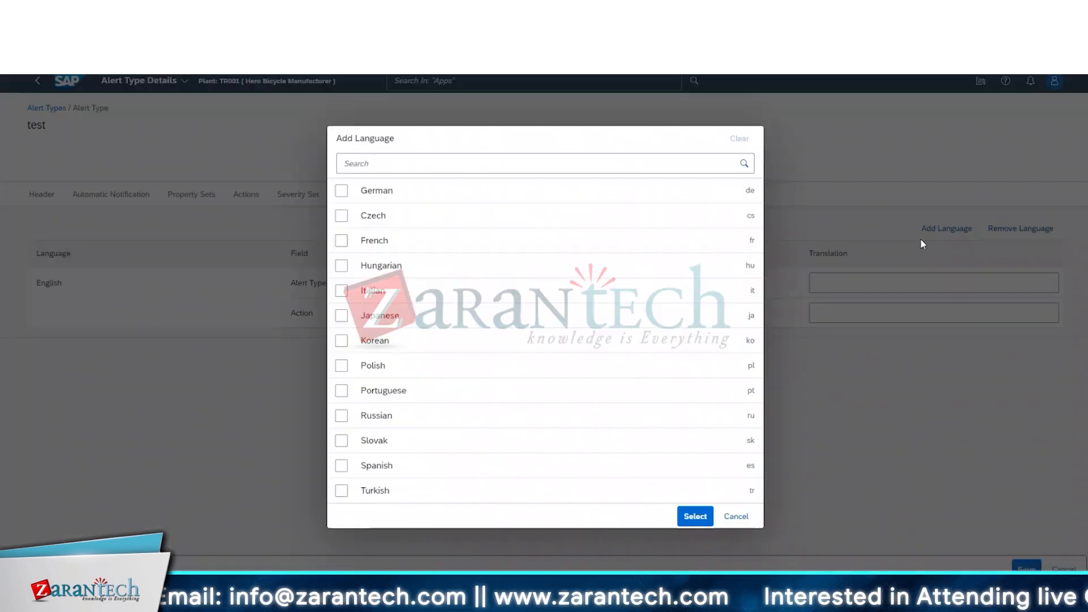
click(342, 340)
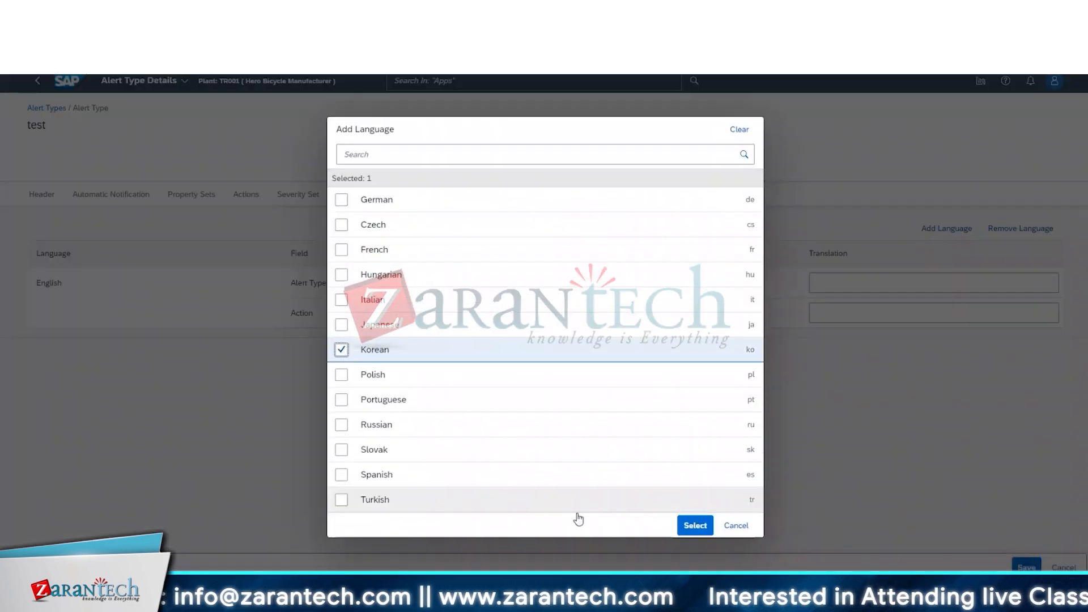
click(694, 527)
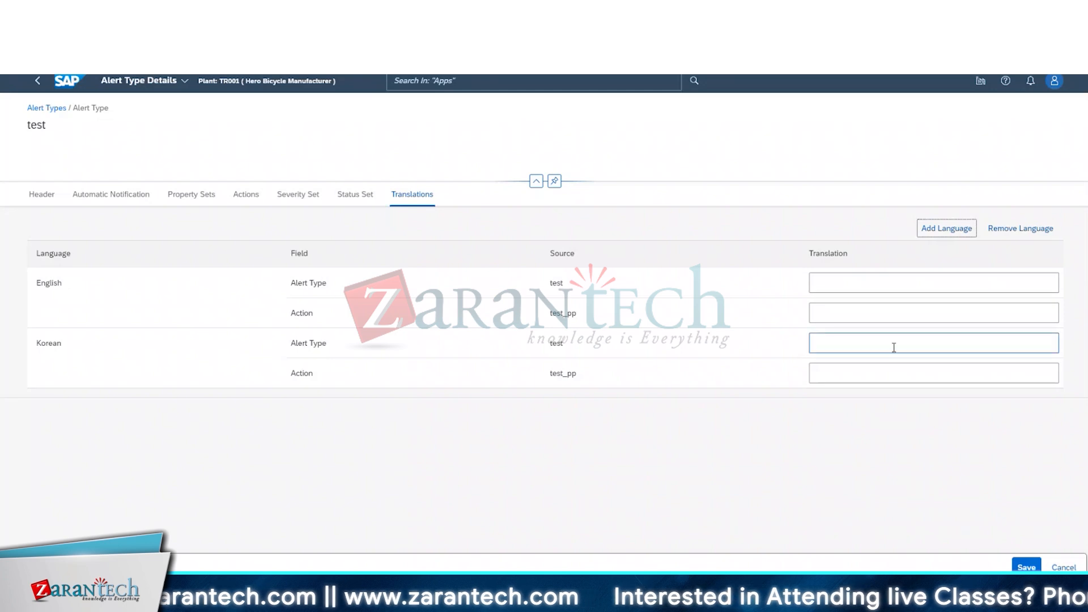
click(824, 380)
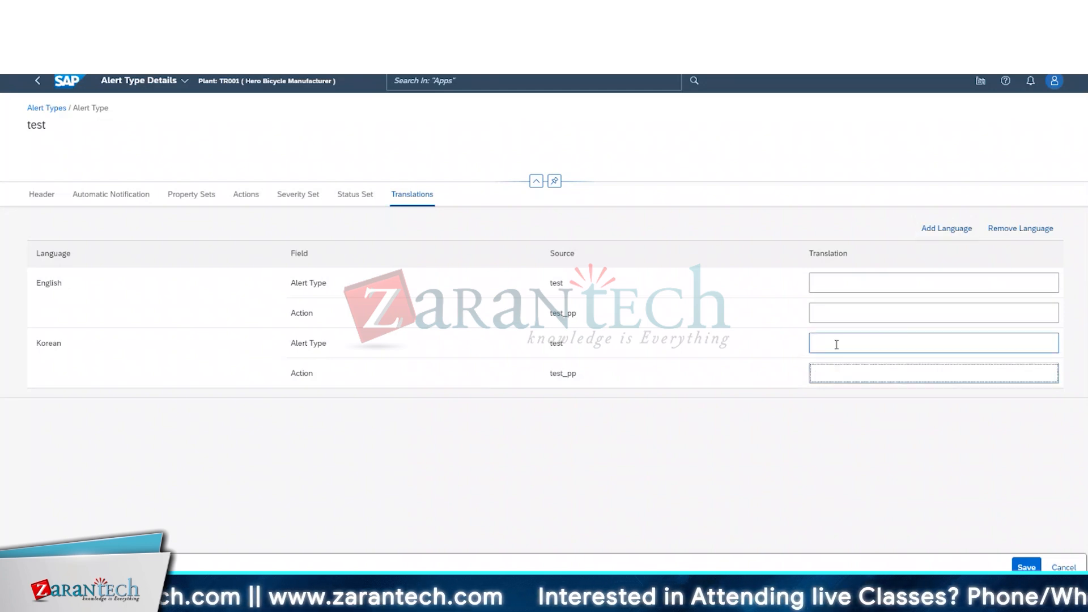
click(836, 345)
click(835, 359)
click(834, 356)
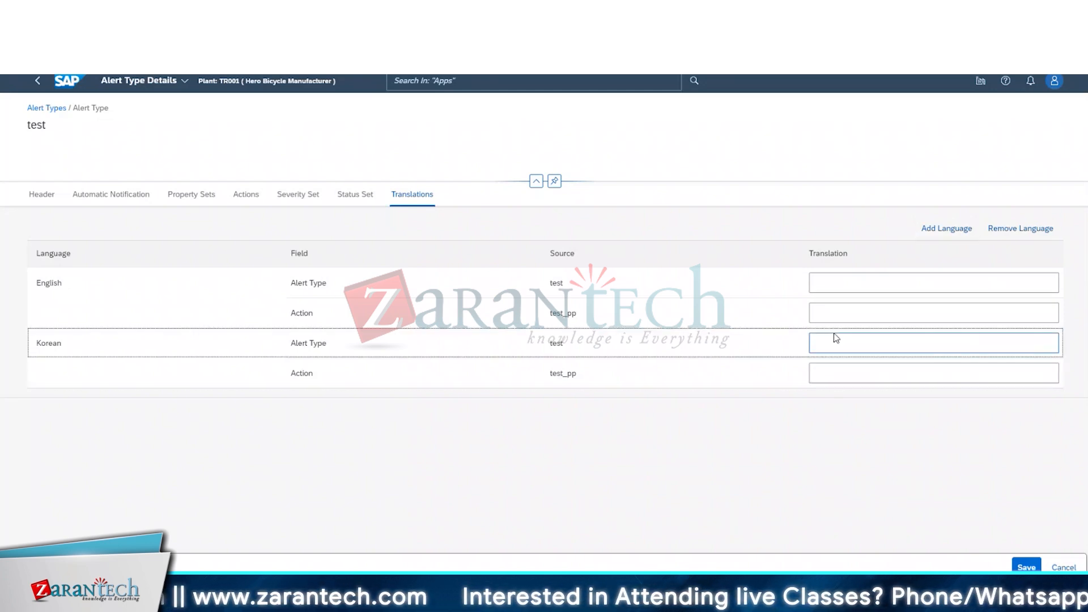
double_click(556, 343)
double_click(562, 373)
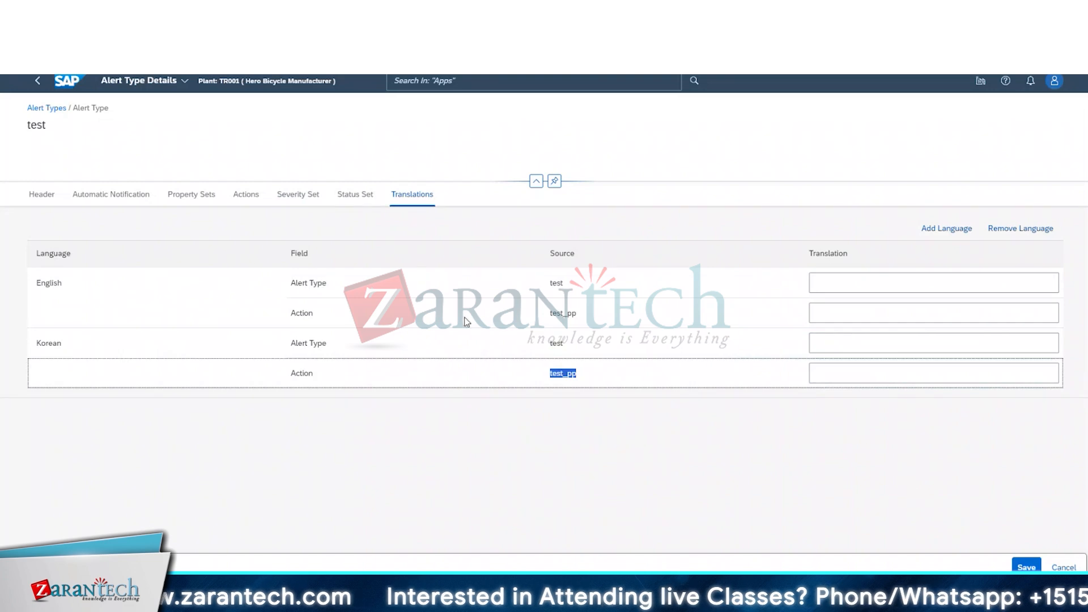
click(122, 345)
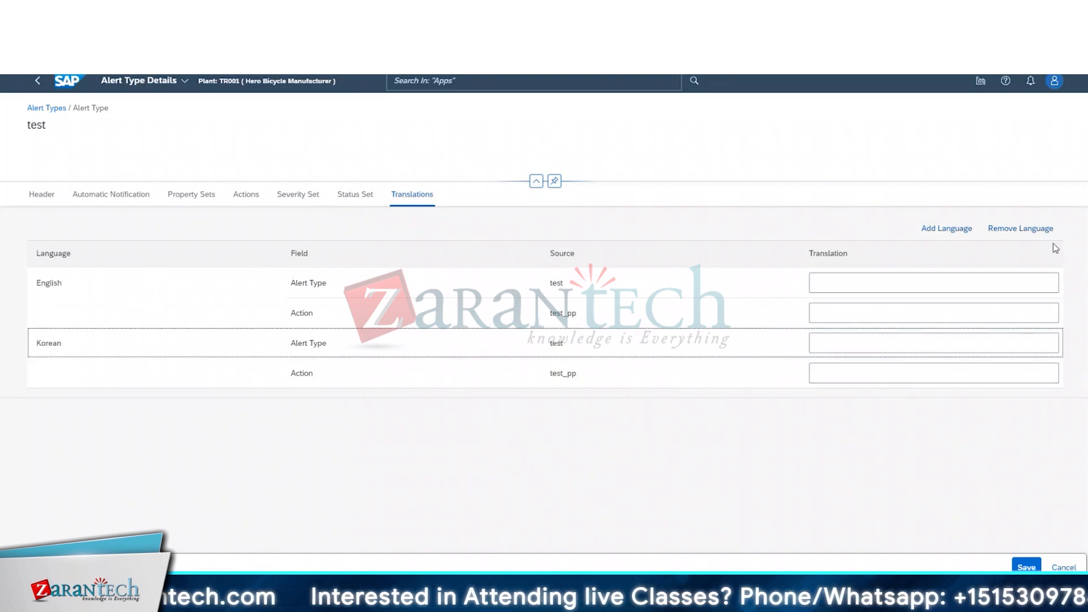
- Remove Korean from the alert type's translation languages
click(1021, 229)
click(421, 345)
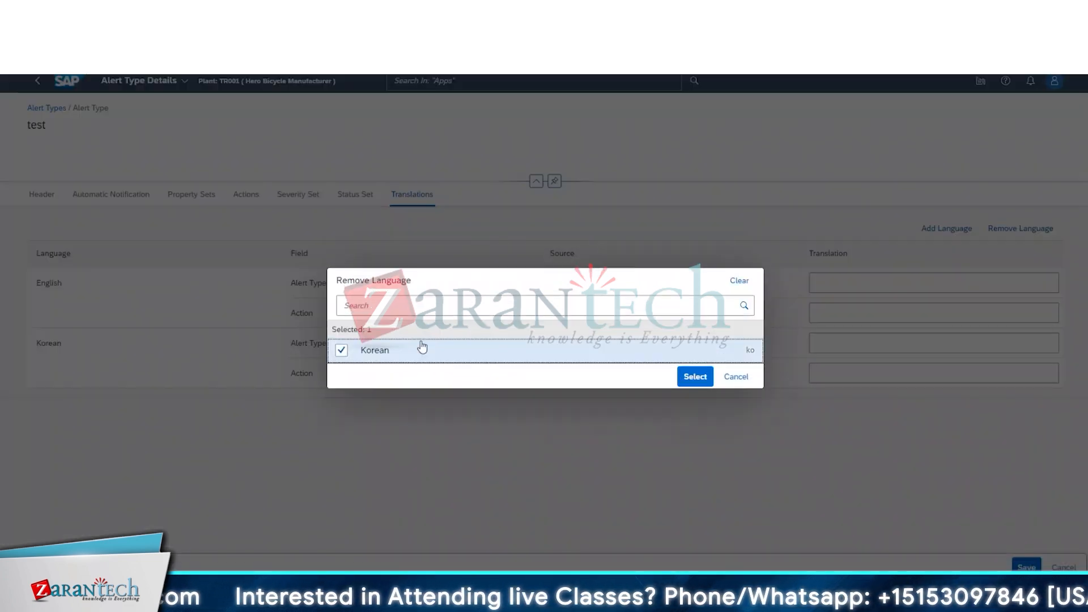
click(696, 368)
- Try to save the "test" alert type, recheck its status and severity sets, and retry the save
click(1027, 566)
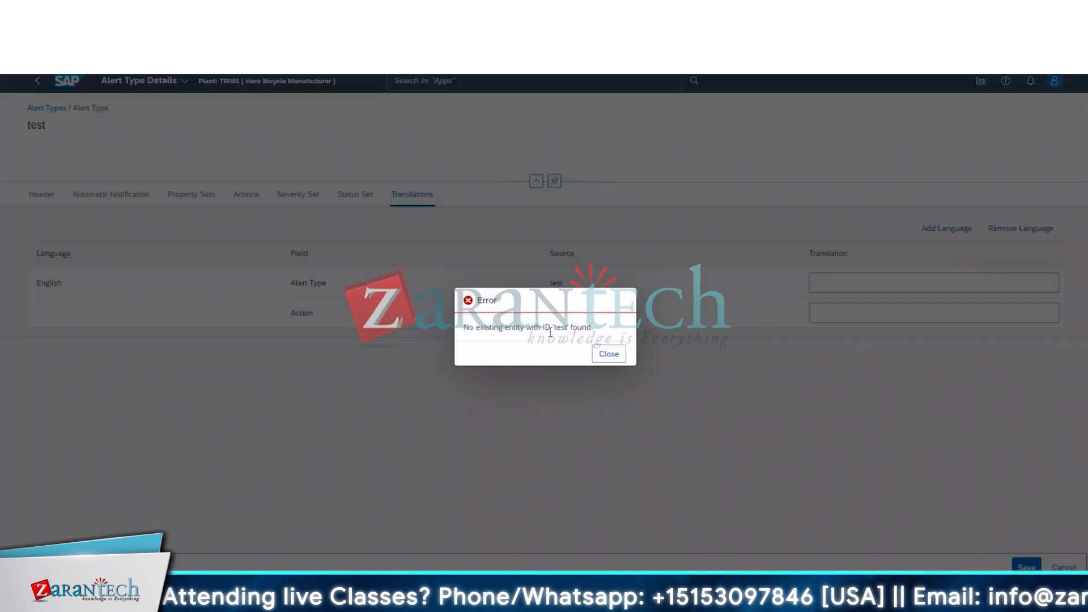
click(608, 354)
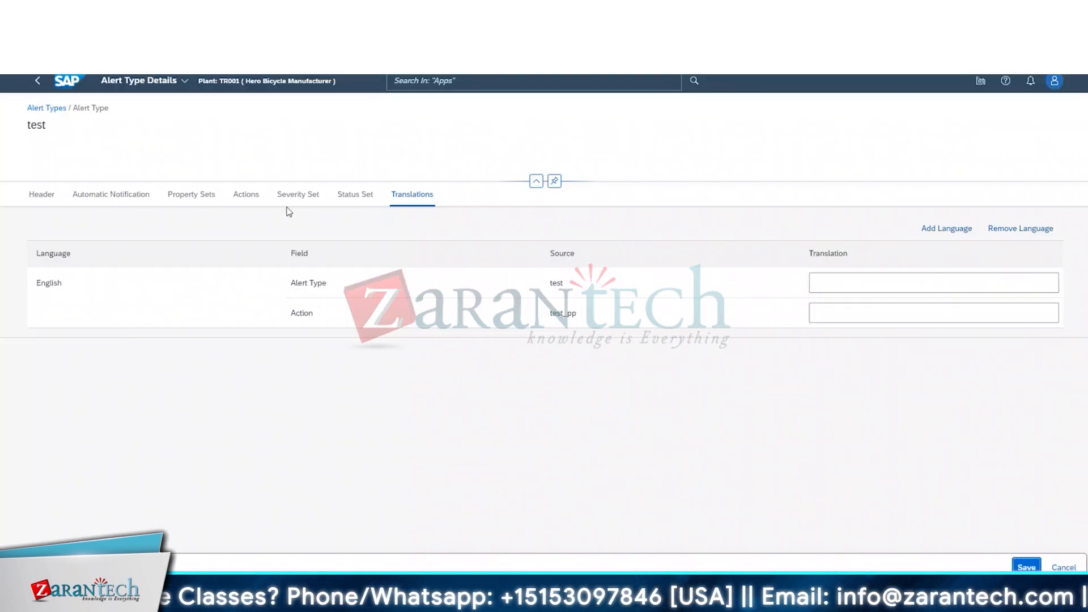
click(356, 194)
click(298, 194)
click(1023, 566)
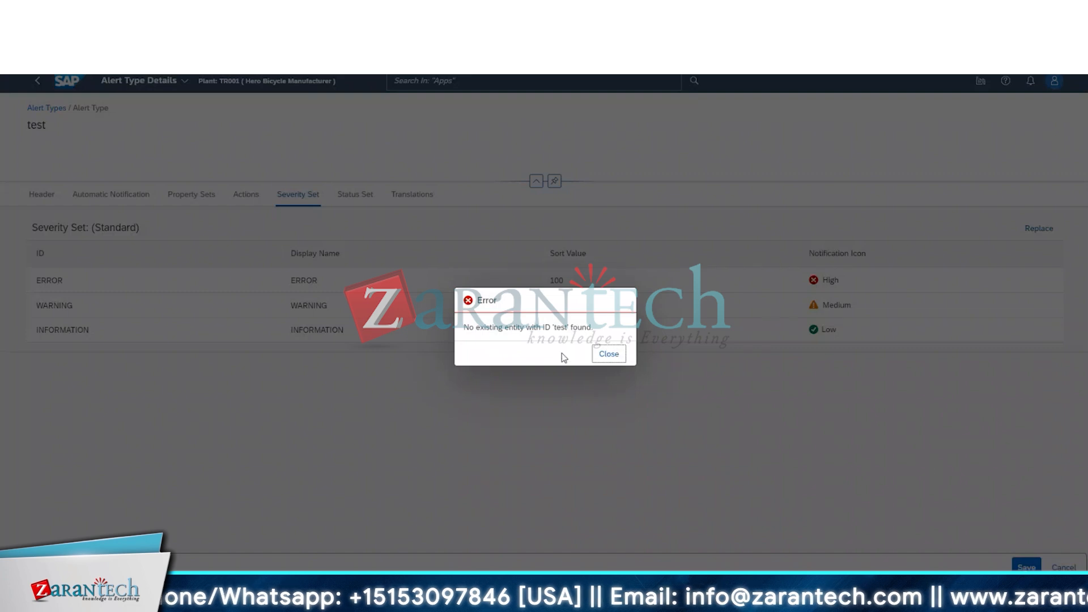
click(609, 354)
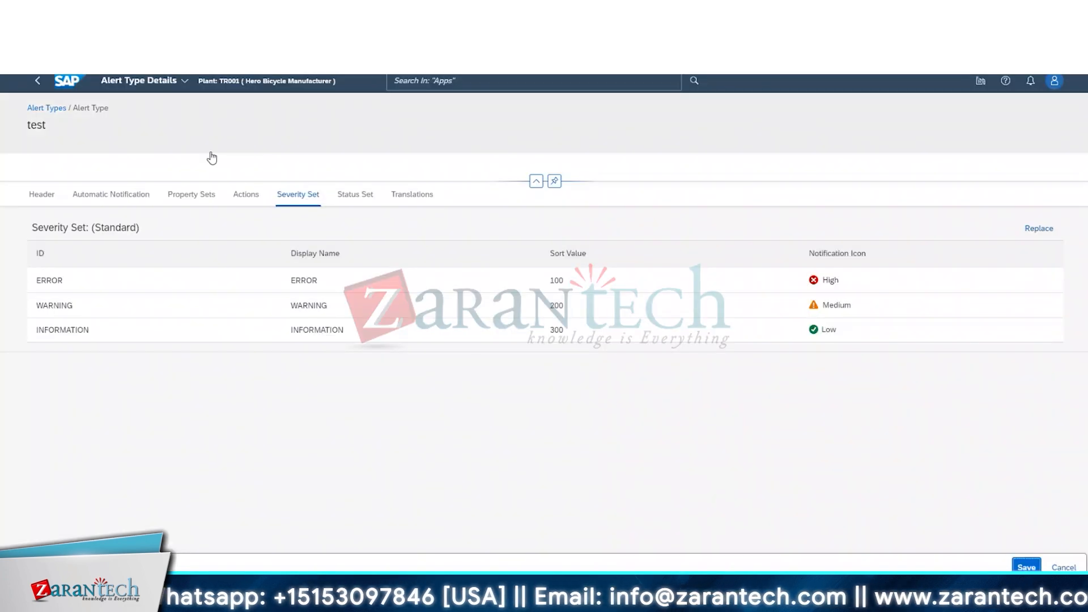
- Check the remaining alert type sections, return to the alert types list without saving, and reopen the "test" alert type
click(259, 195)
click(197, 200)
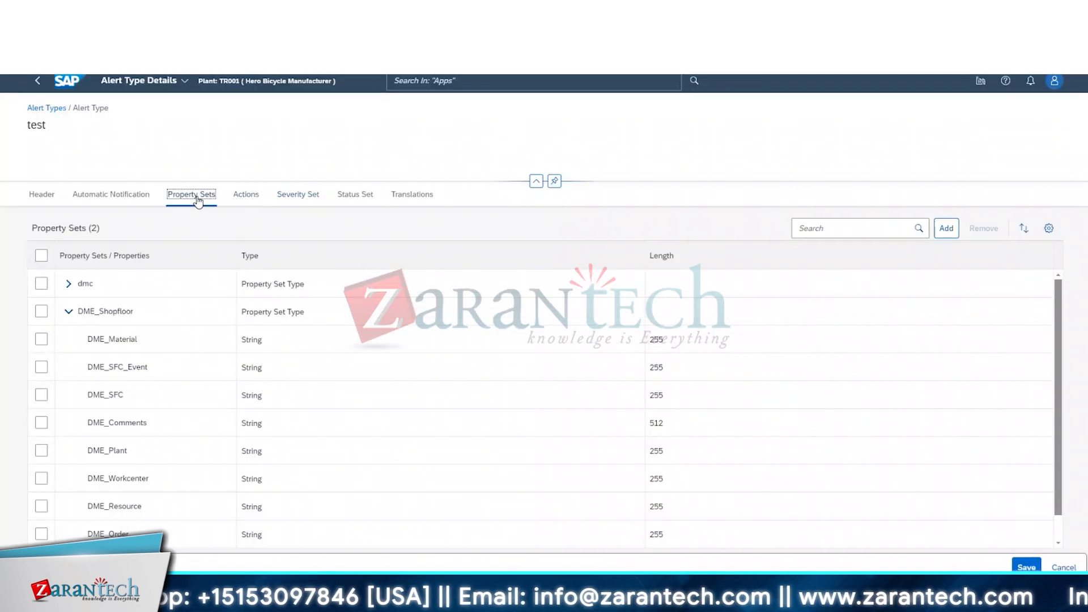
click(93, 198)
click(43, 196)
click(55, 109)
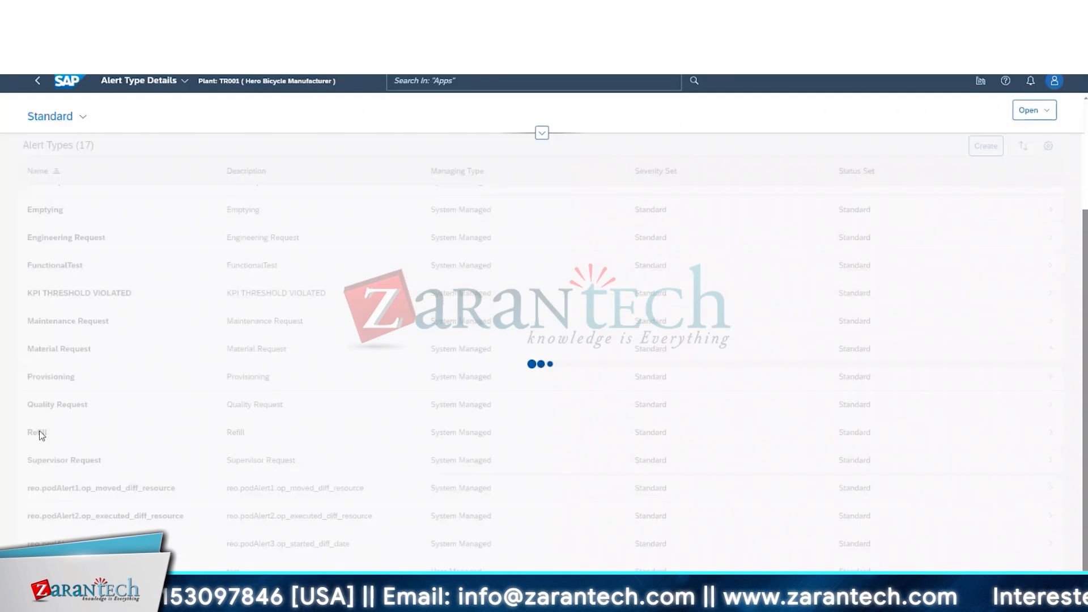
click(400, 568)
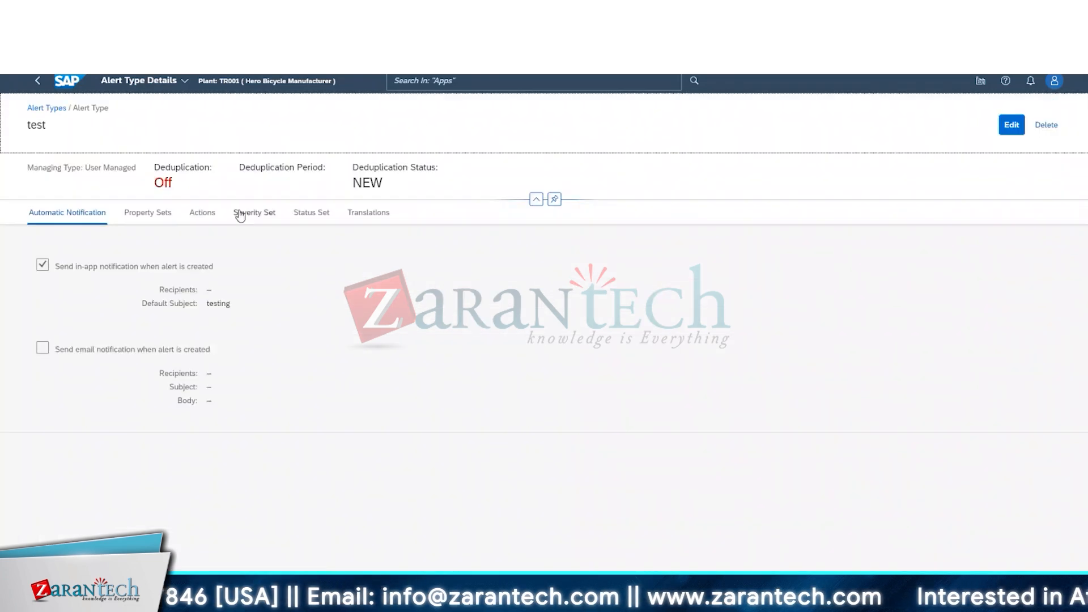
- Edit the "test" alert type, remove the DMC_DE property set, and save
click(240, 215)
click(202, 213)
click(1012, 125)
click(993, 228)
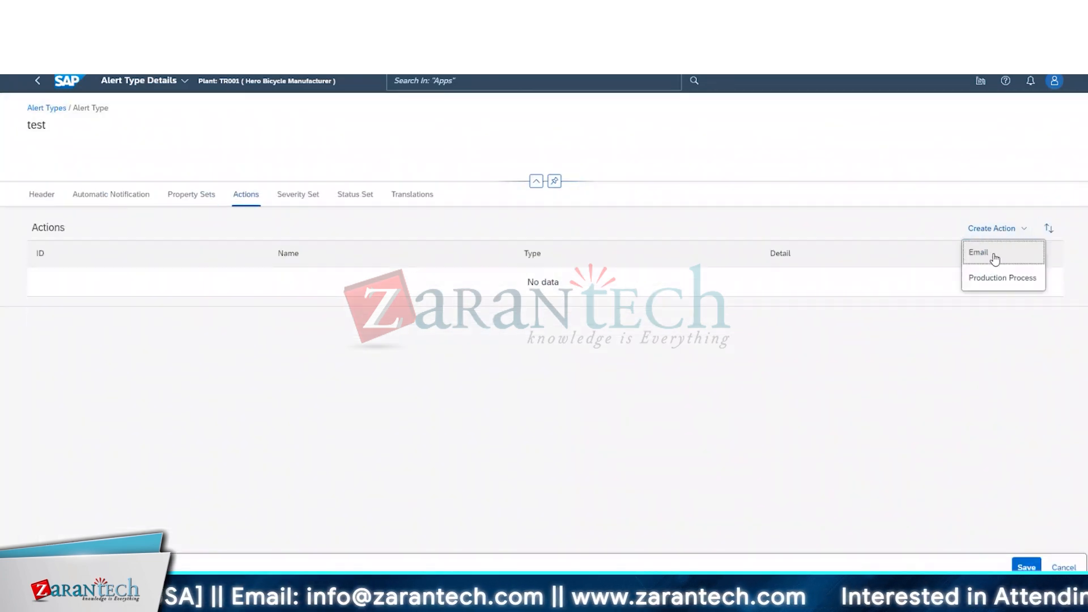
click(158, 243)
click(192, 204)
click(41, 283)
click(984, 228)
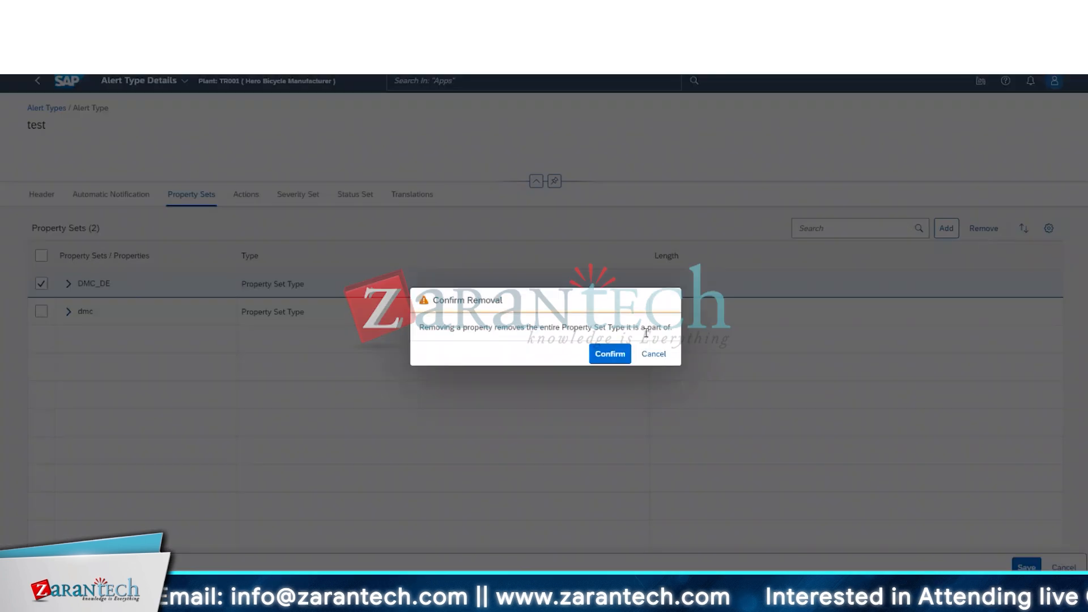
click(610, 353)
click(1027, 567)
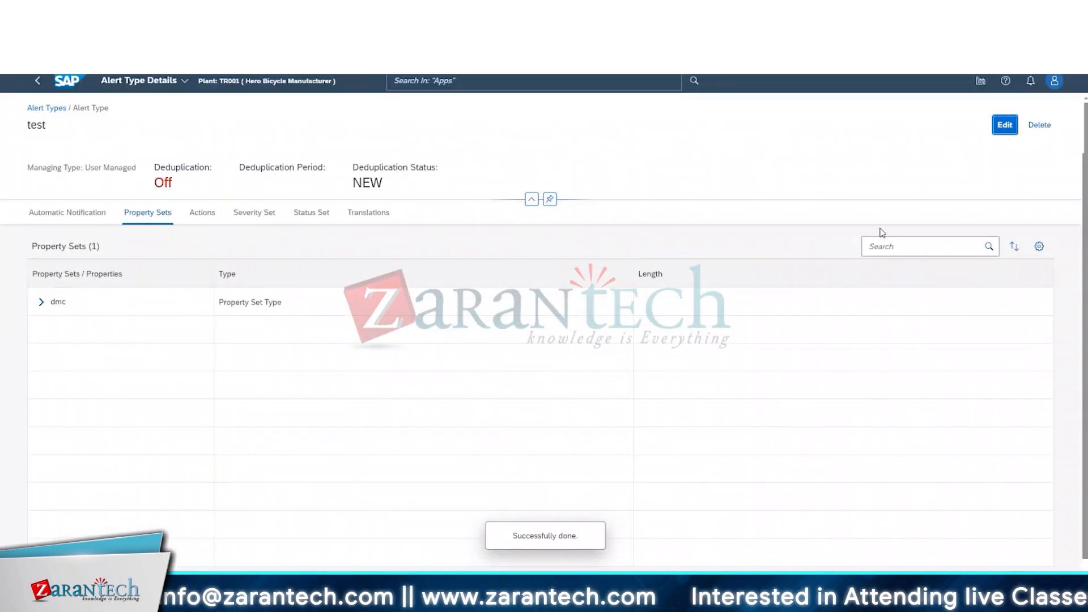
- Add the DME_Shopfloor property set to the "test" alert type and save it
click(1006, 126)
click(941, 231)
click(68, 203)
click(975, 563)
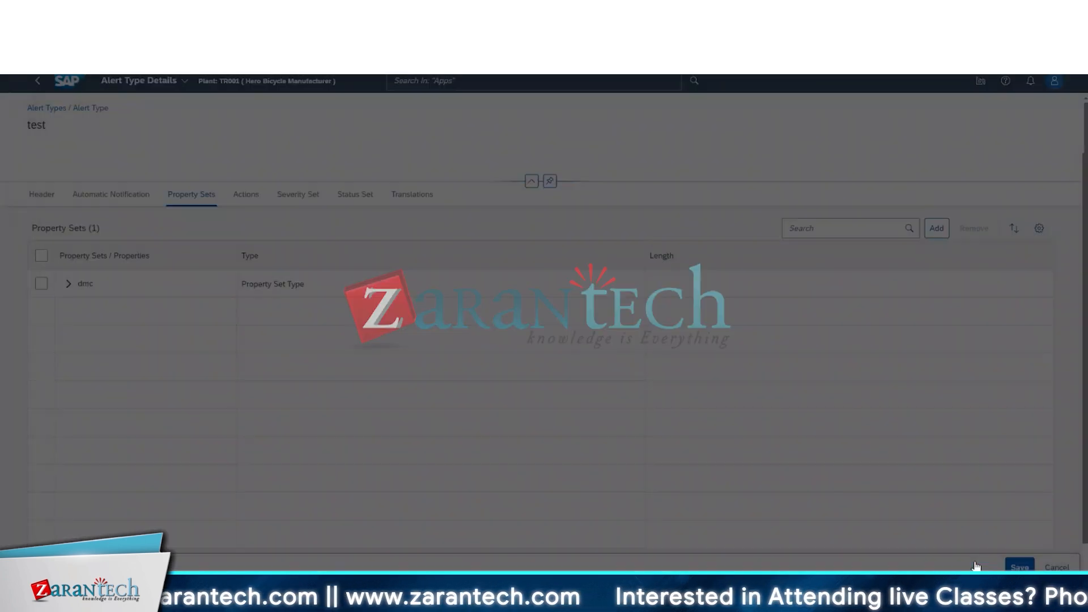
click(1020, 567)
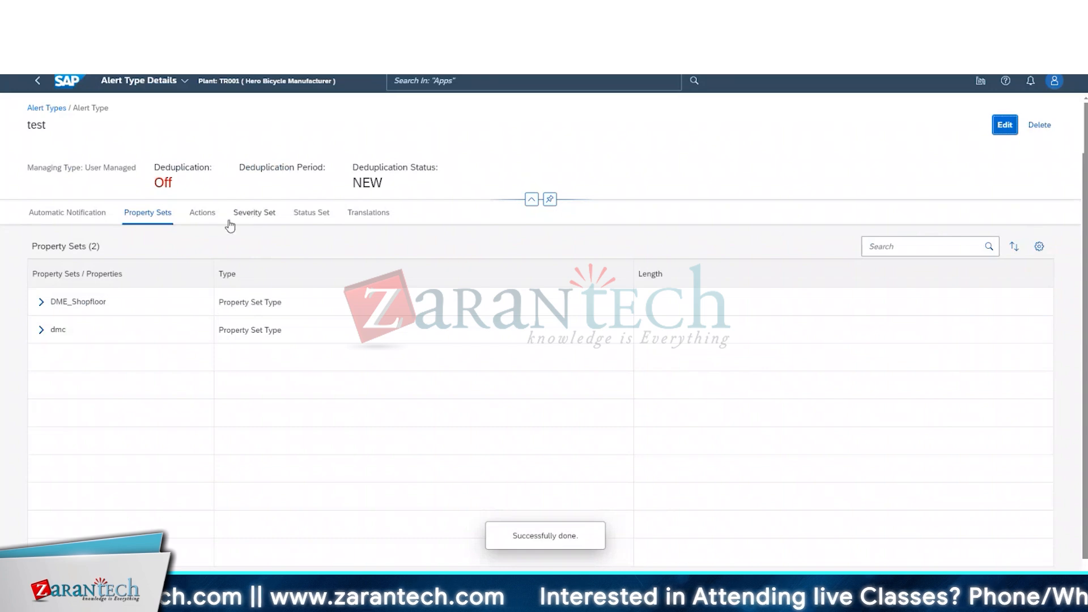
- Review the severity set, actions and status set of the saved "test" alert type
click(254, 214)
click(312, 213)
click(202, 213)
click(300, 215)
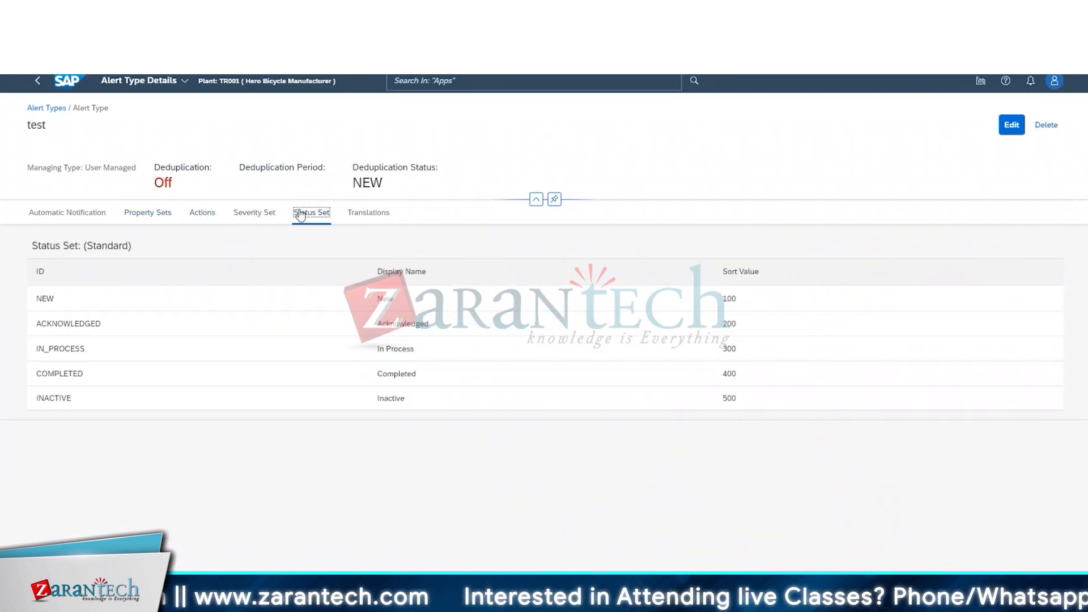
drag(36, 109, 64, 111)
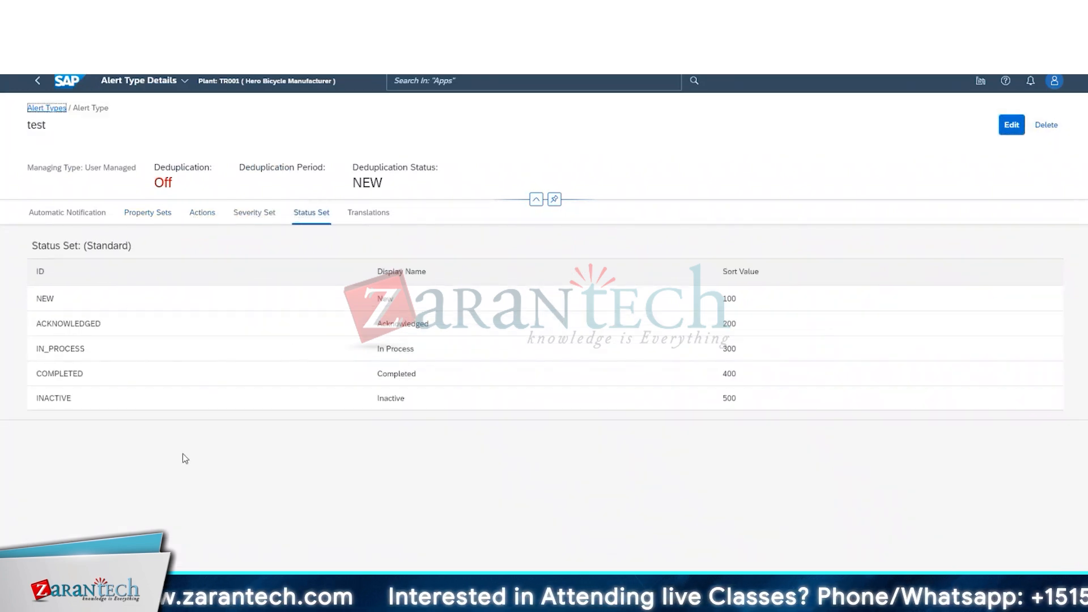
- Edit the alert type and examine the new email and production process action forms, cancelling both without adding an action
click(198, 220)
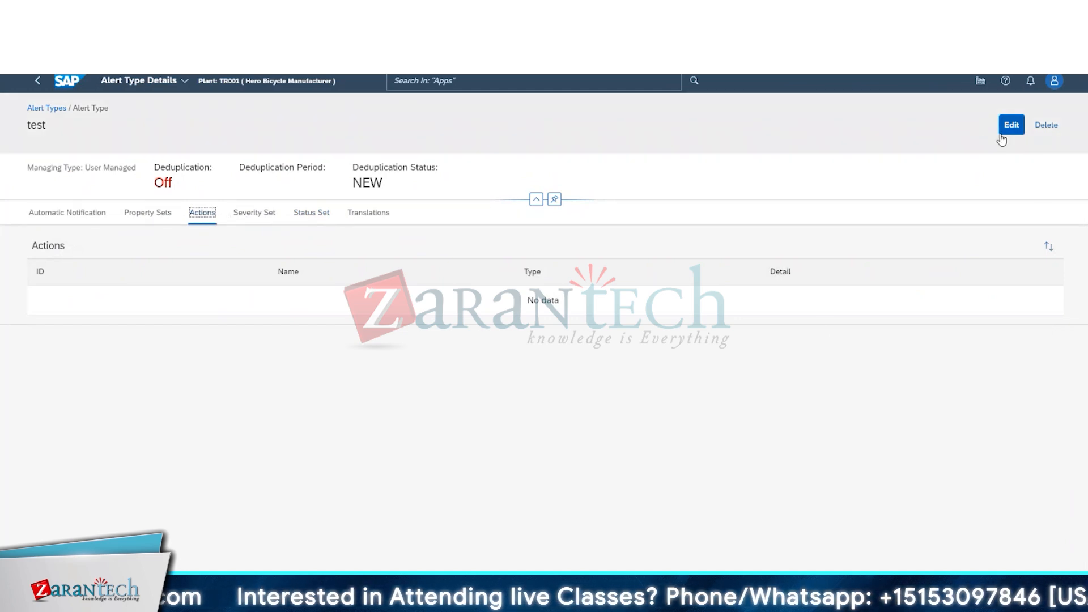
click(1012, 125)
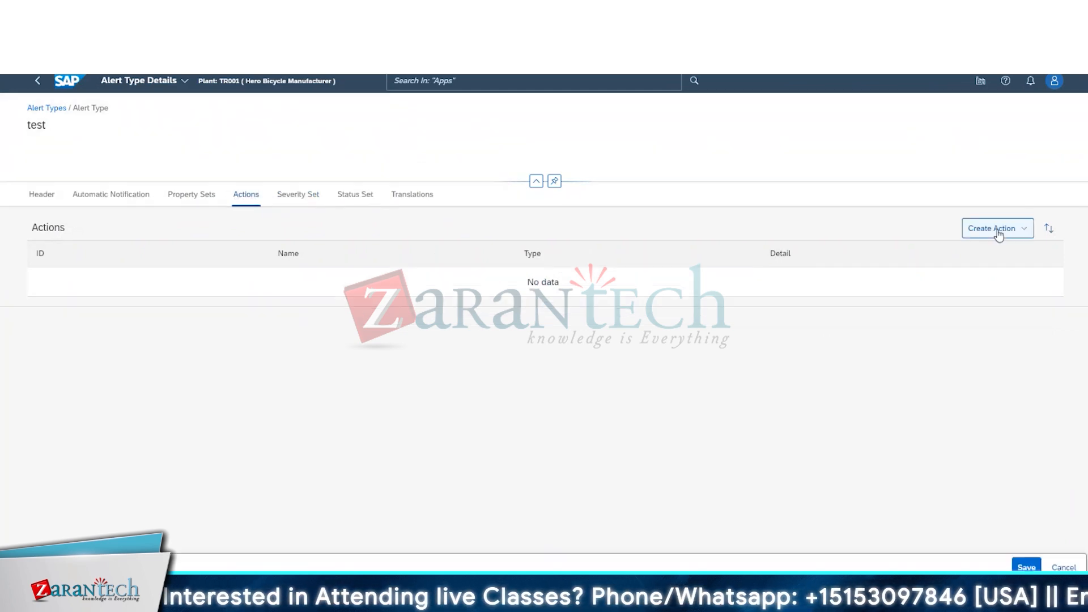
click(998, 230)
click(1002, 252)
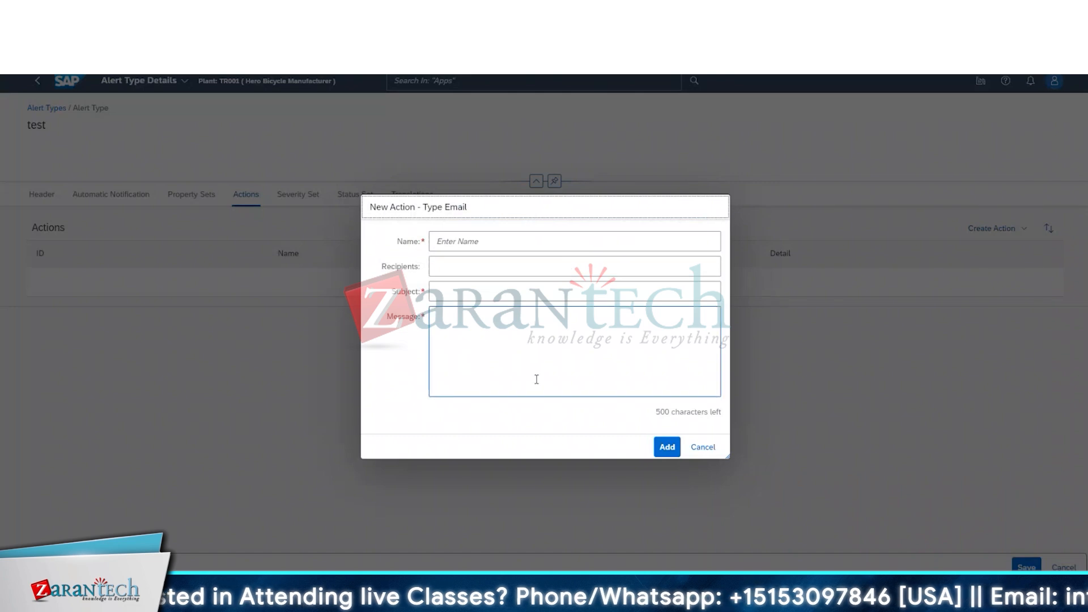
click(704, 448)
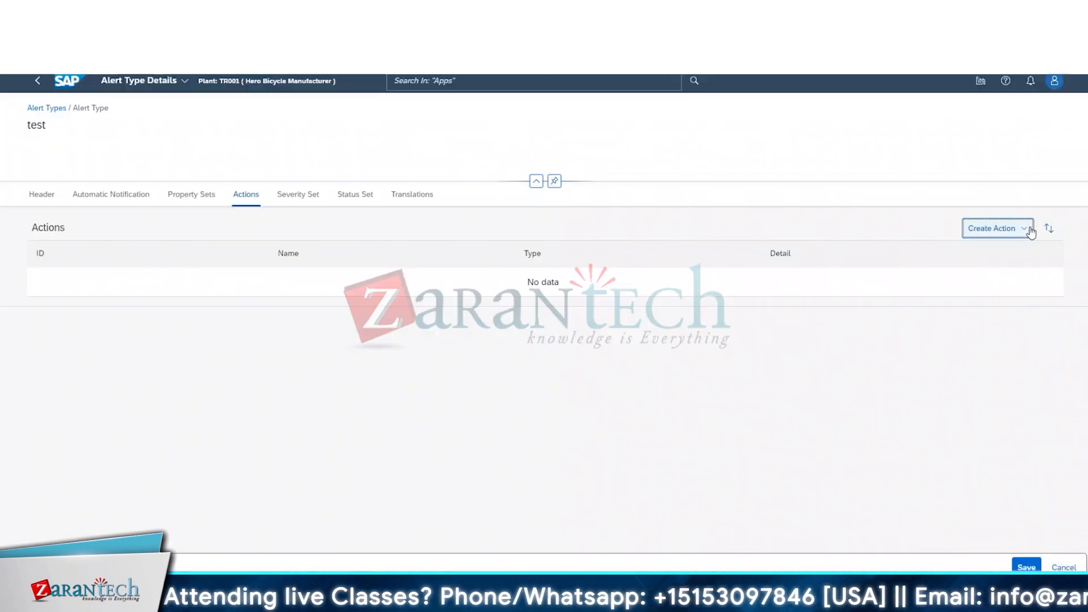
click(1024, 229)
click(987, 277)
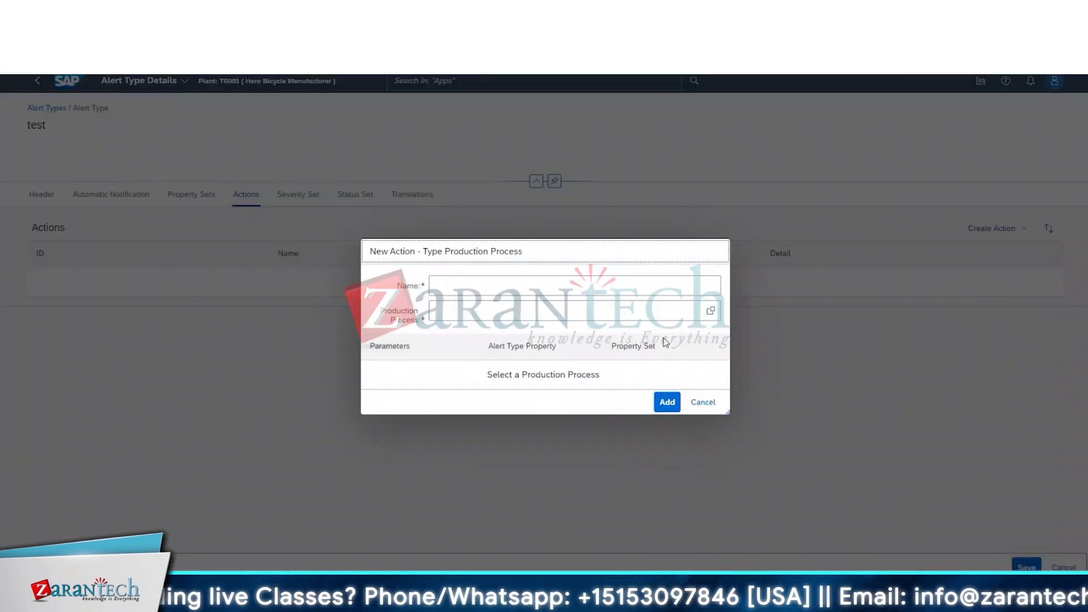
click(718, 403)
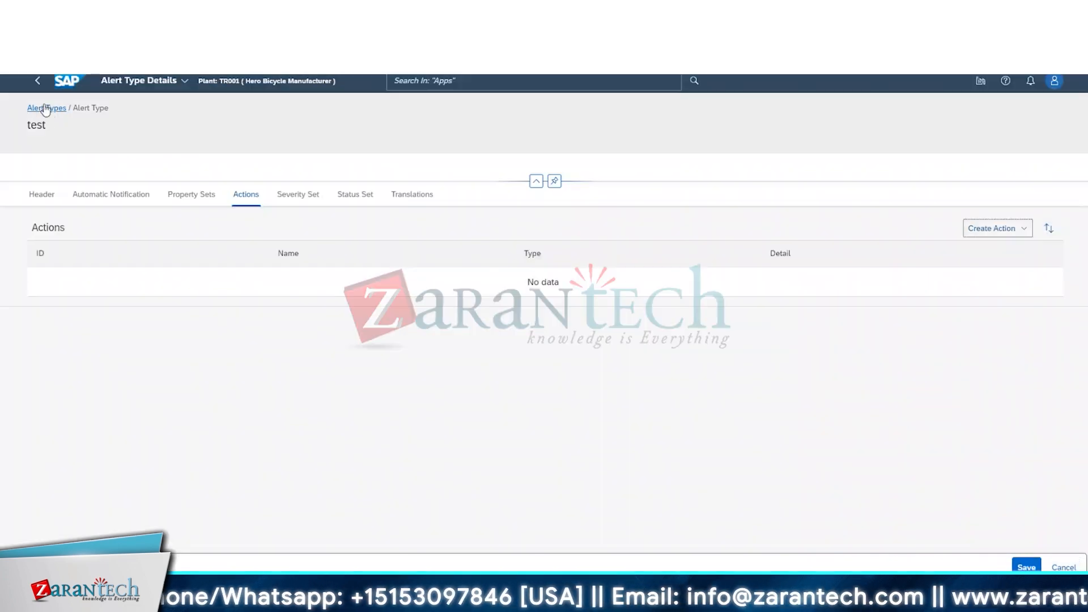
- Review the header and automatic notification settings of the "test" alert type, discarding the unsaved edit
scroll(102, 179, down, 1)
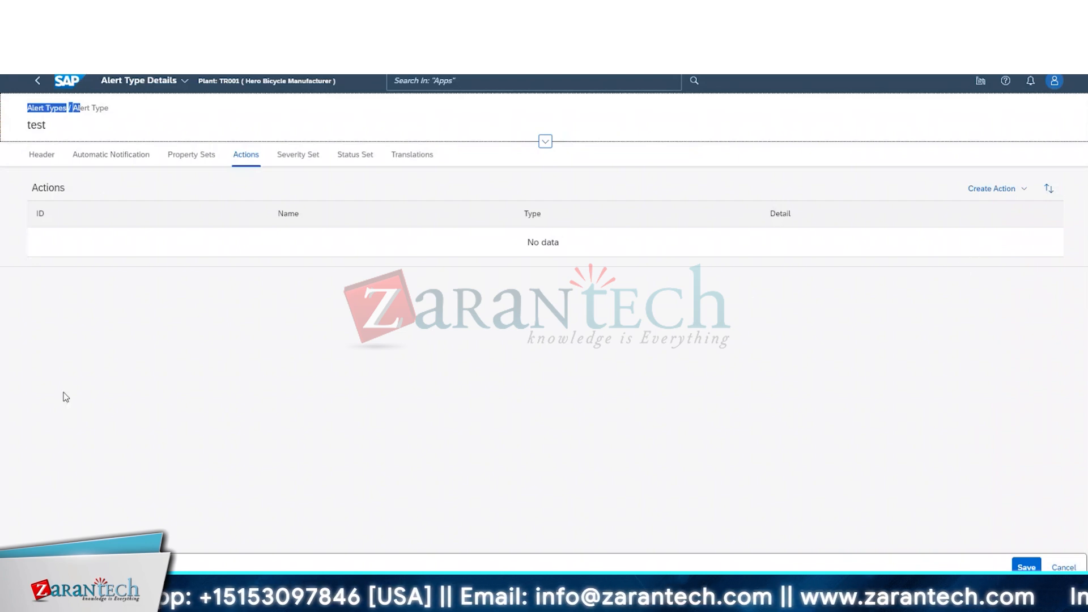
click(39, 159)
click(98, 167)
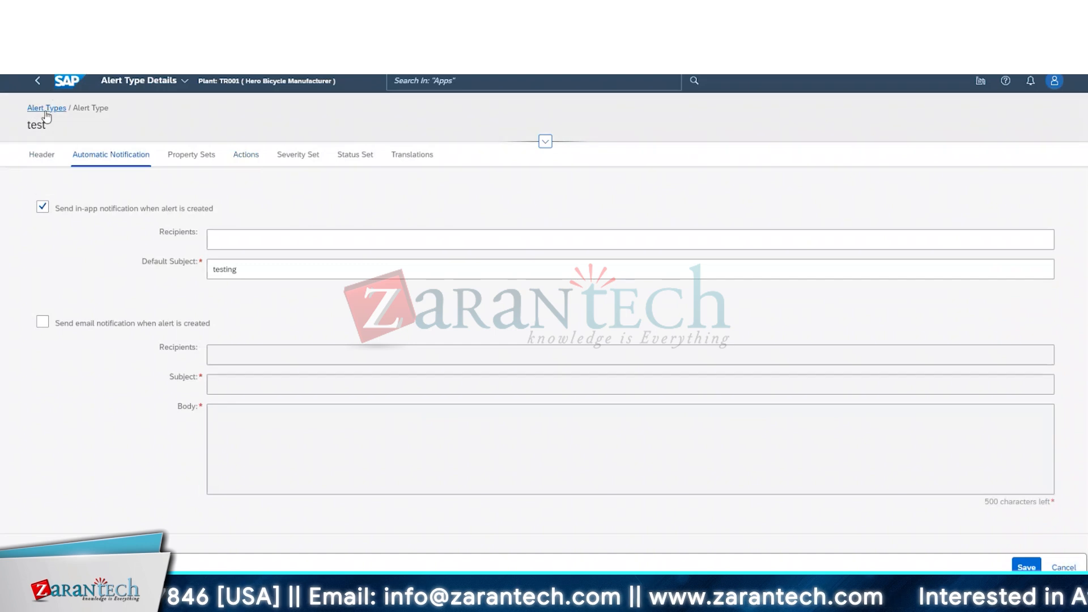
click(1064, 567)
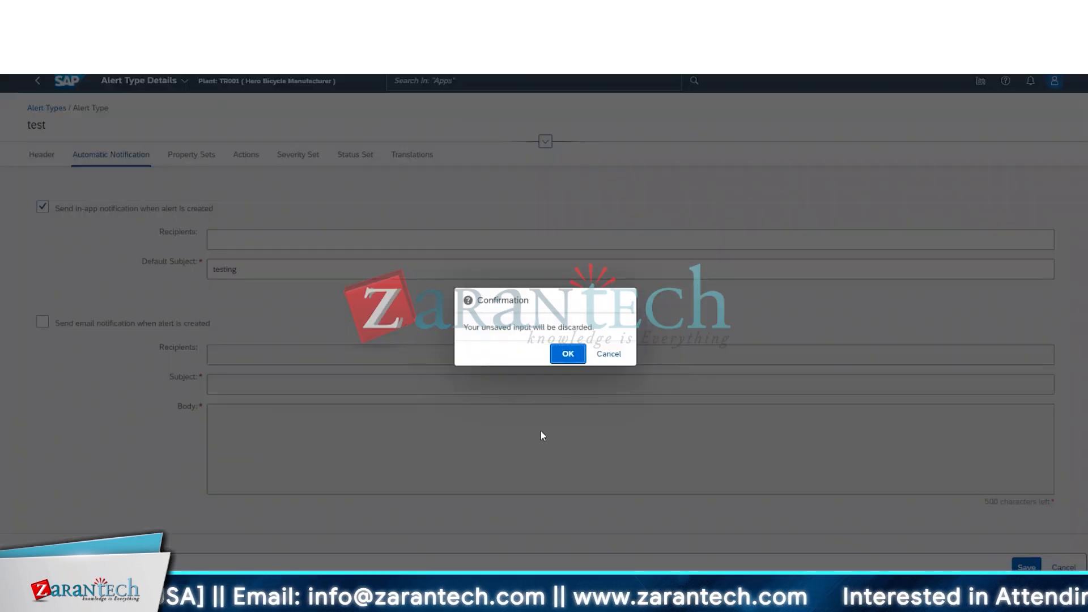
click(565, 359)
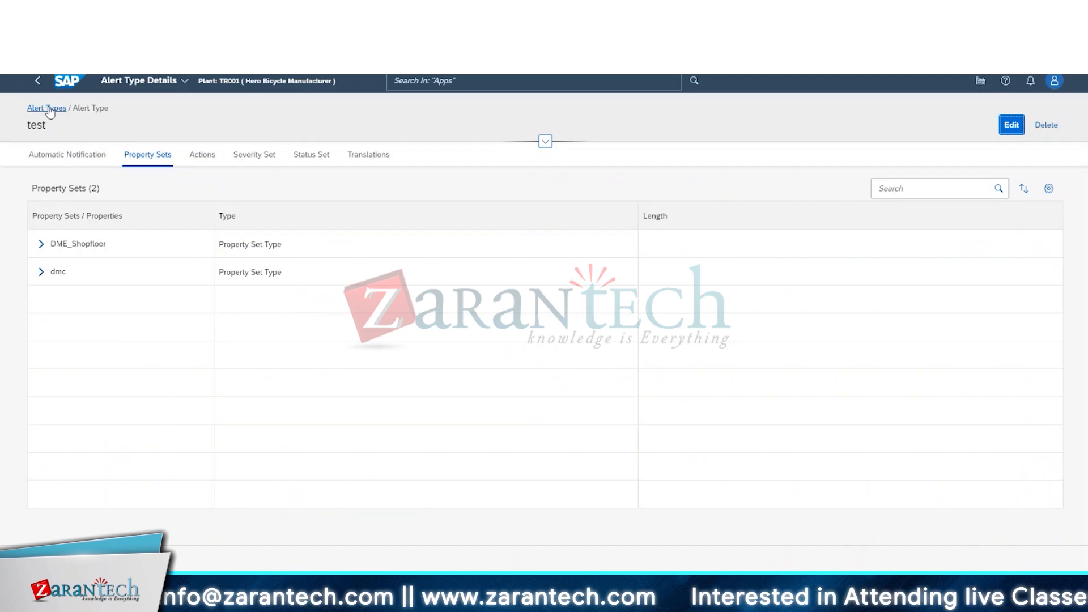
click(68, 156)
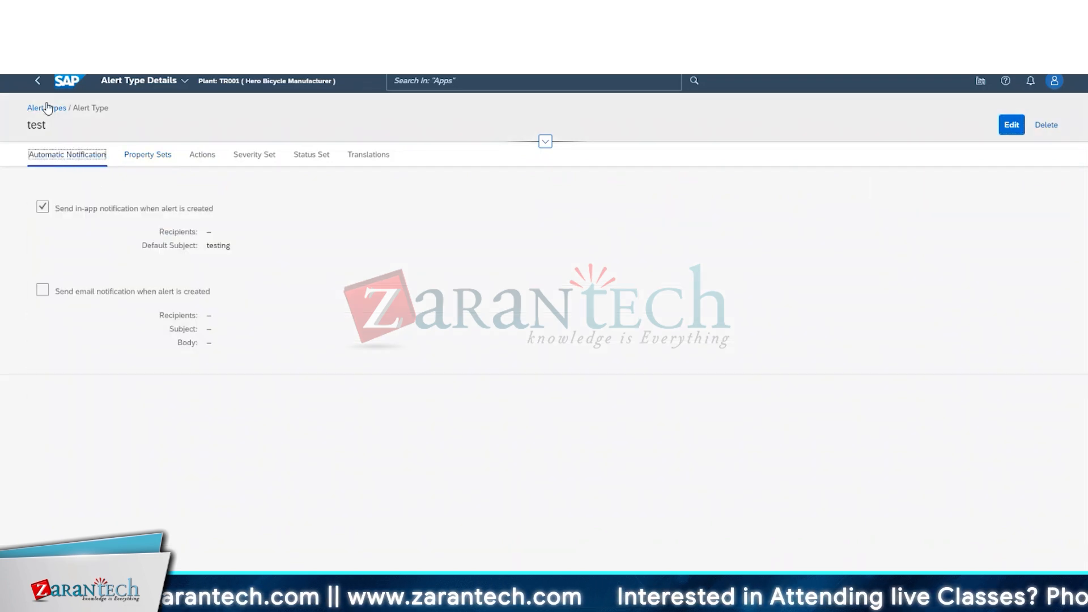
- Return to the alert types overview and look through the list of system-managed and user-managed types
click(55, 114)
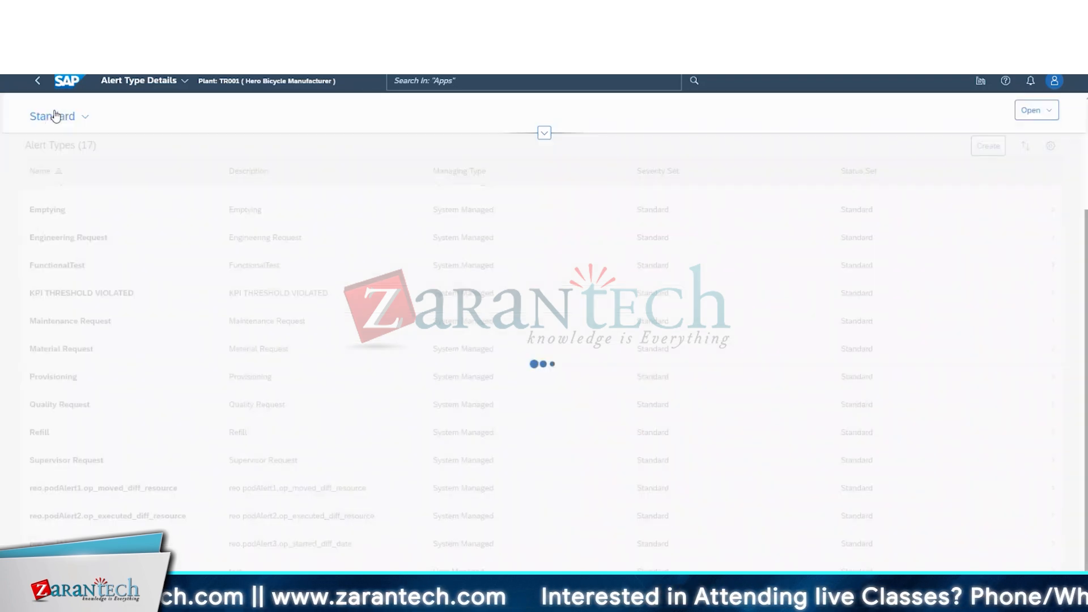
scroll(793, 524, up, 3)
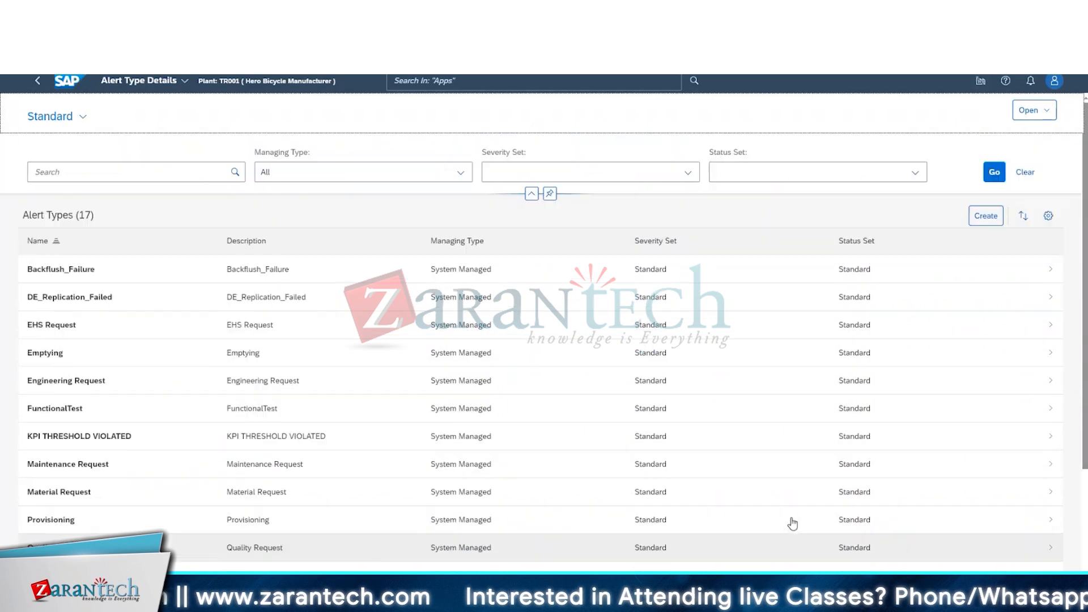
scroll(793, 524, down, 3)
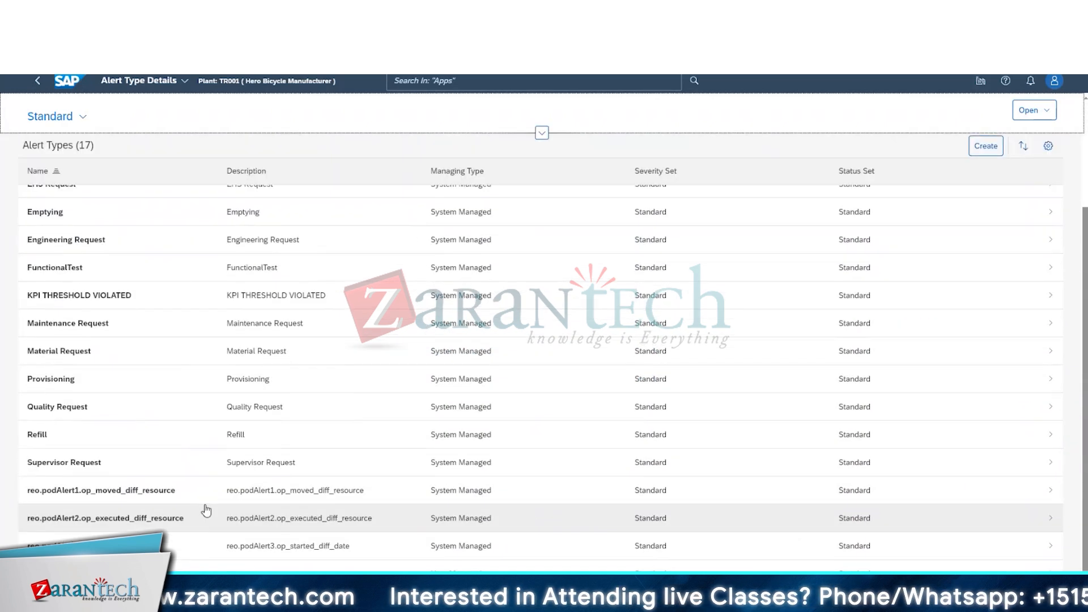
scroll(206, 511, up, 3)
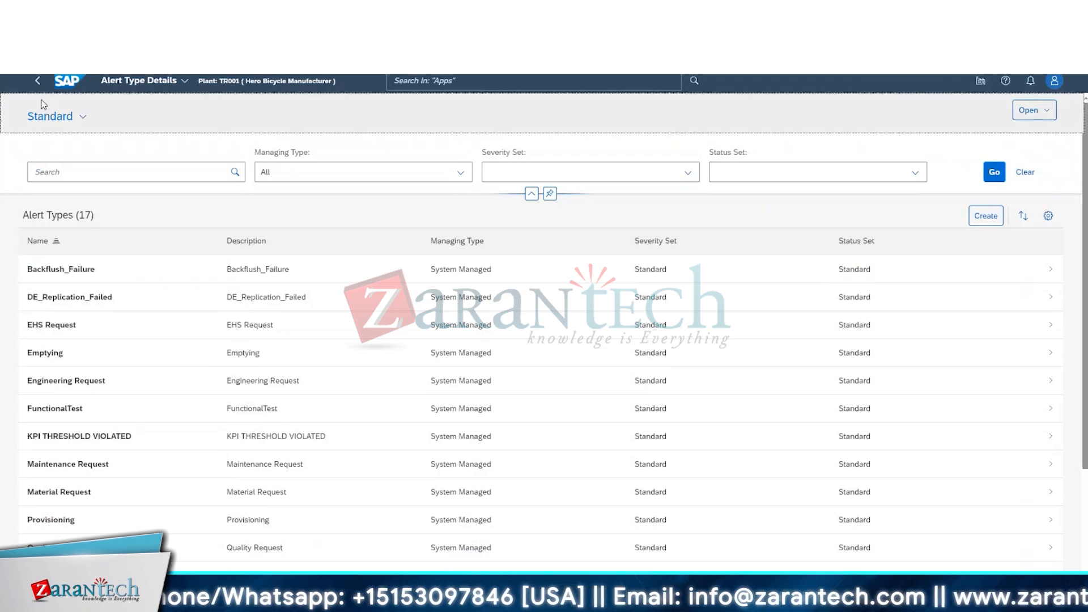
scroll(538, 368, down, 3)
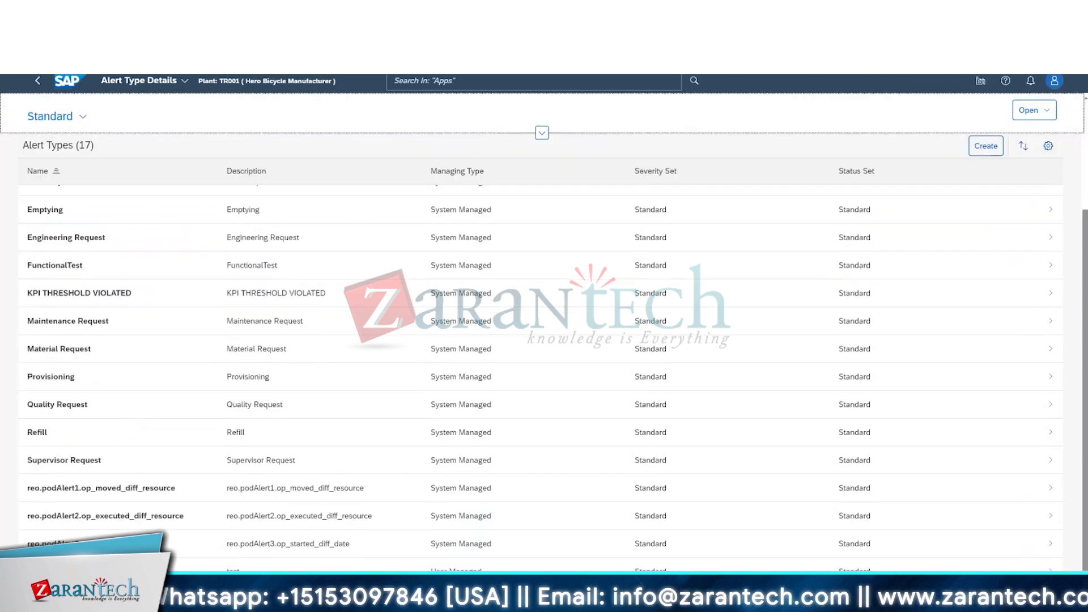
- Reopen the "test" alert type and review its status set, actions and automatic notification settings
click(539, 565)
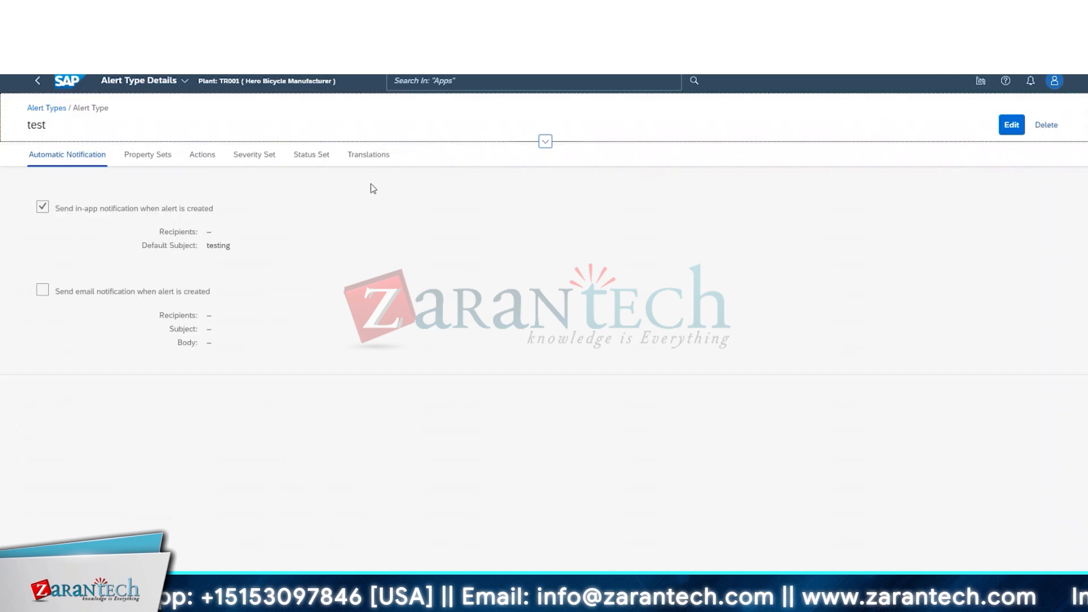
click(318, 165)
click(202, 162)
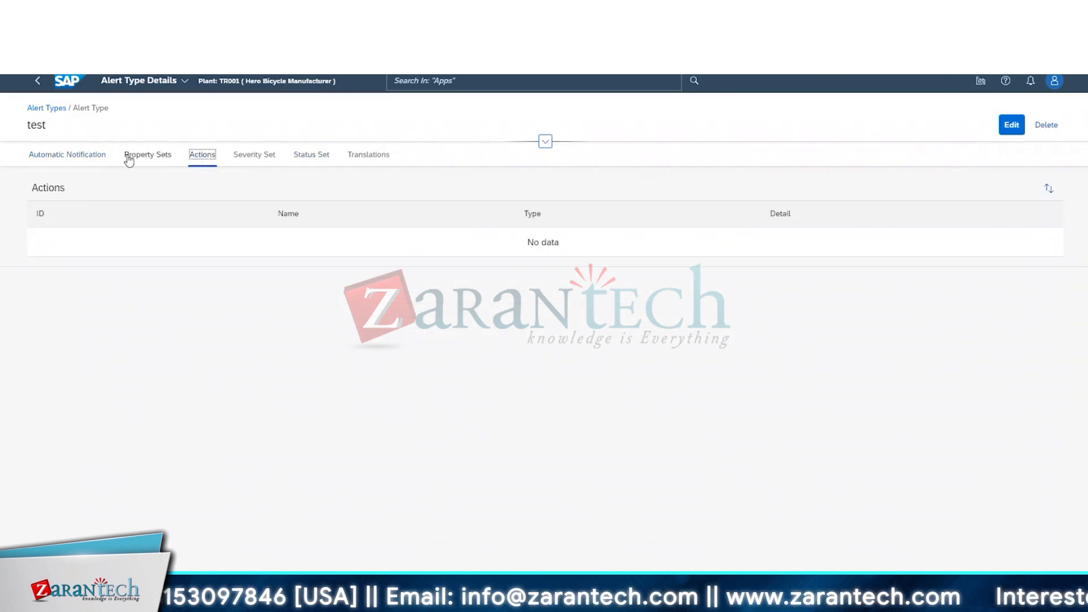
click(79, 159)
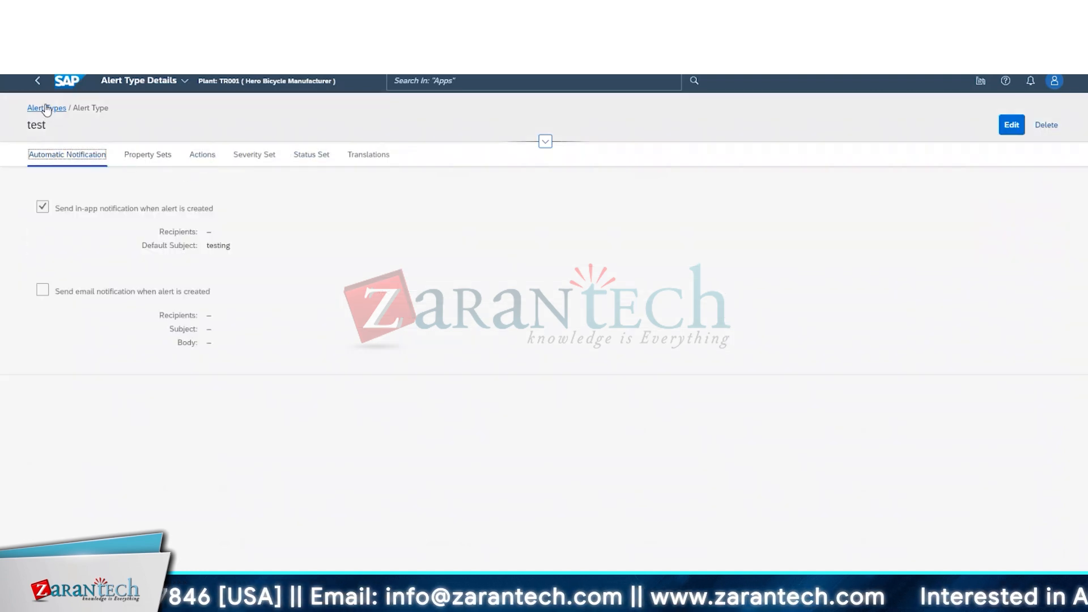